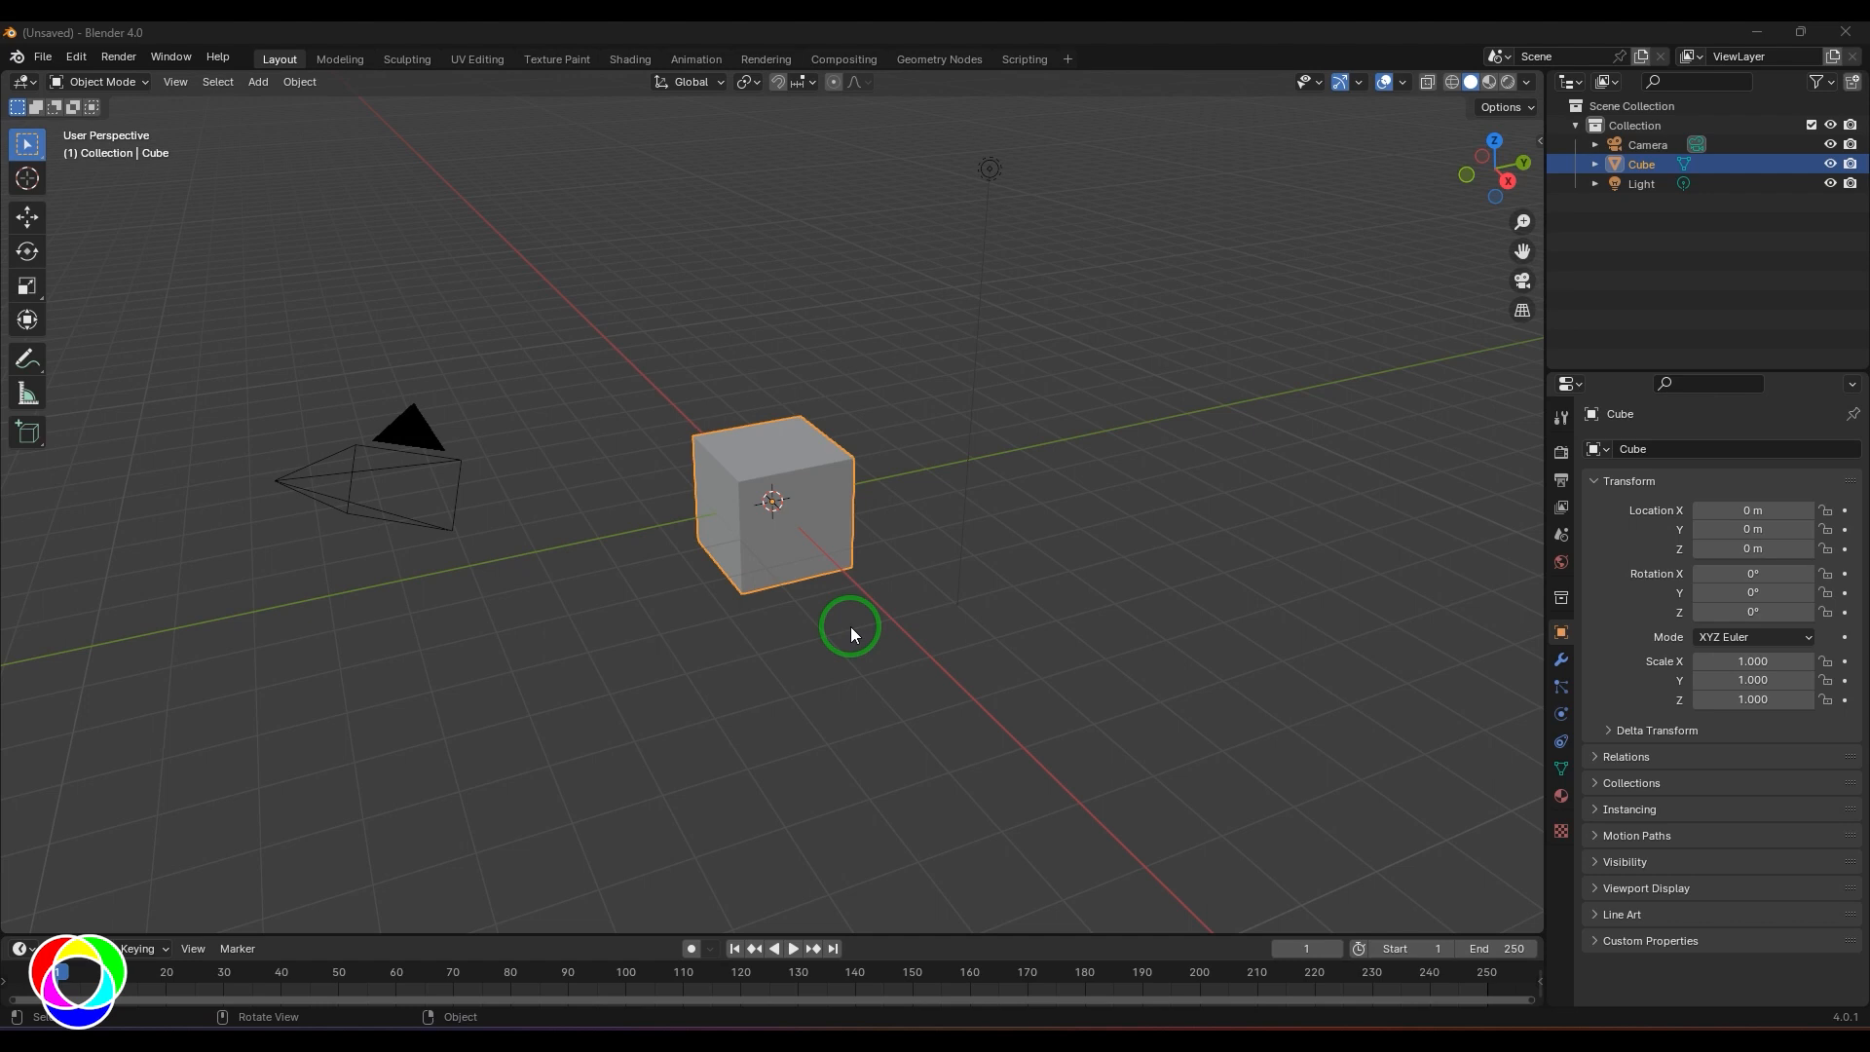
- Create a new file from the Sculpting template
click(52, 63)
mouse_move(78, 78)
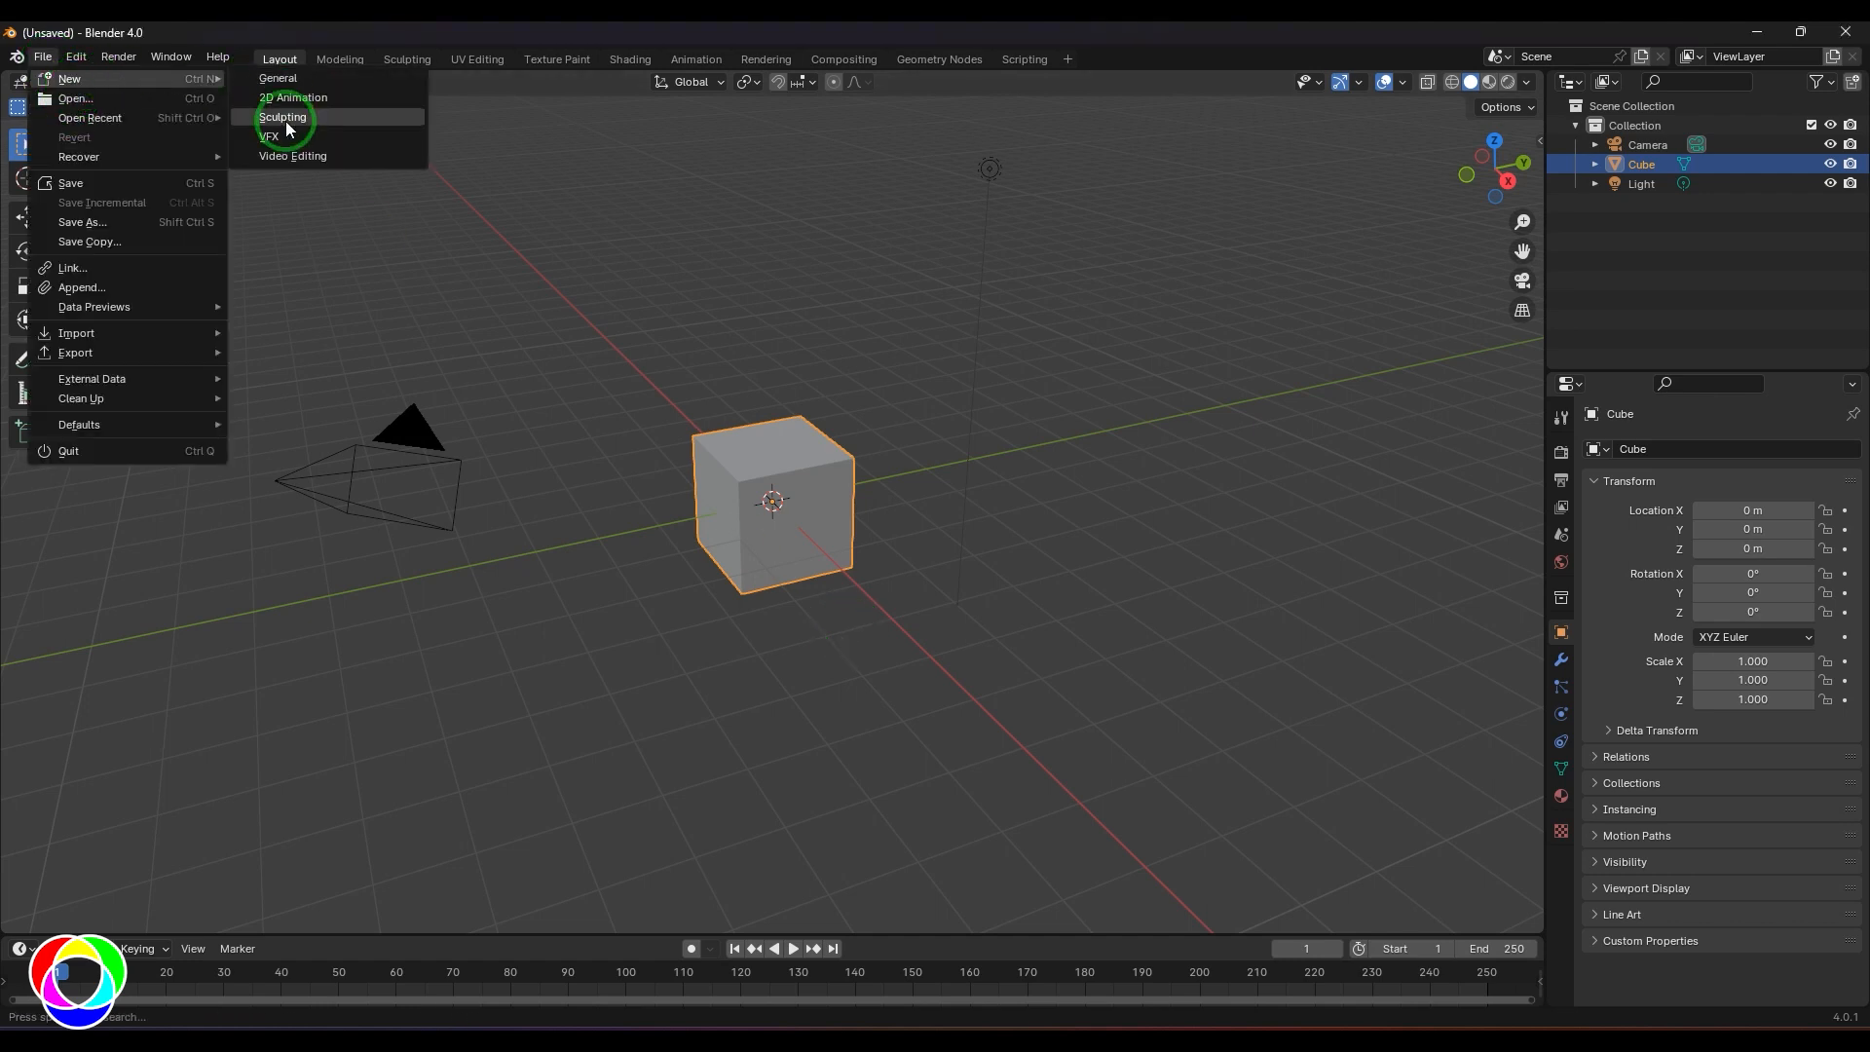
click(292, 117)
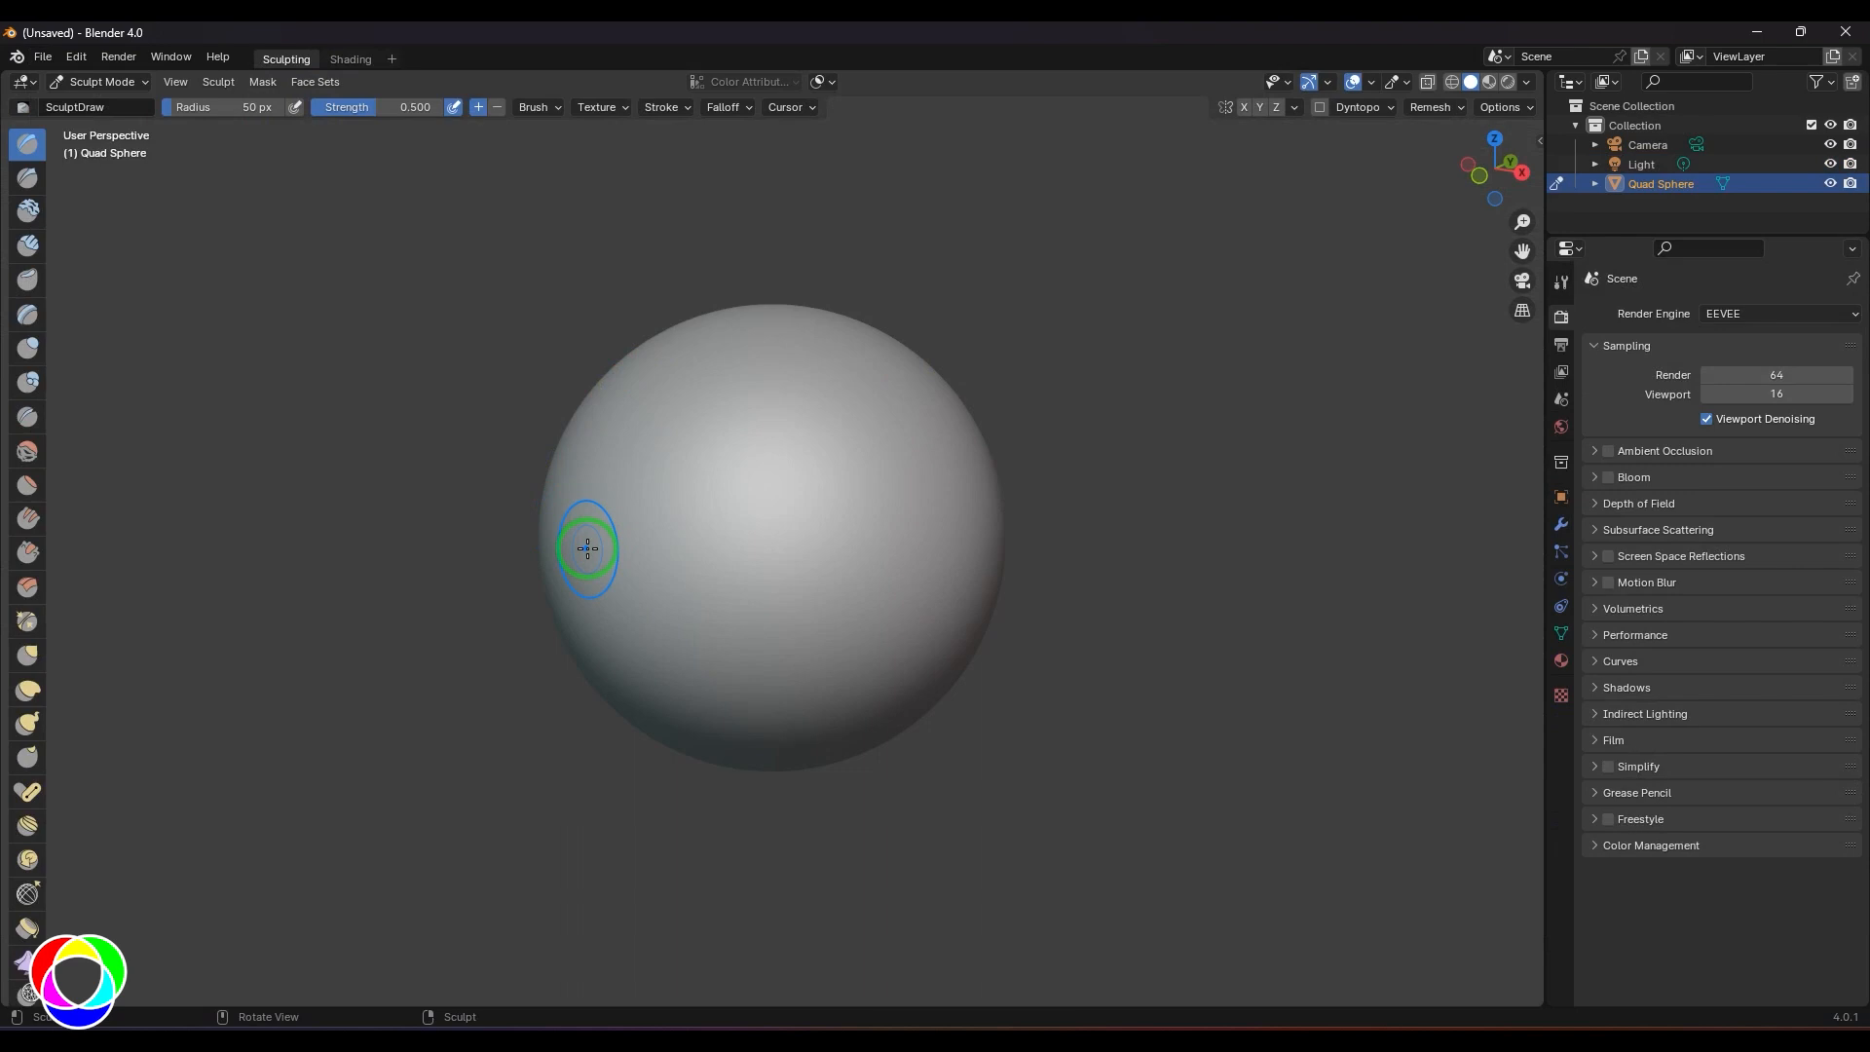
- Change the viewport's MatCap lighting from the default grey to the beige-brown clay material
click(1527, 82)
click(1508, 177)
click(1512, 222)
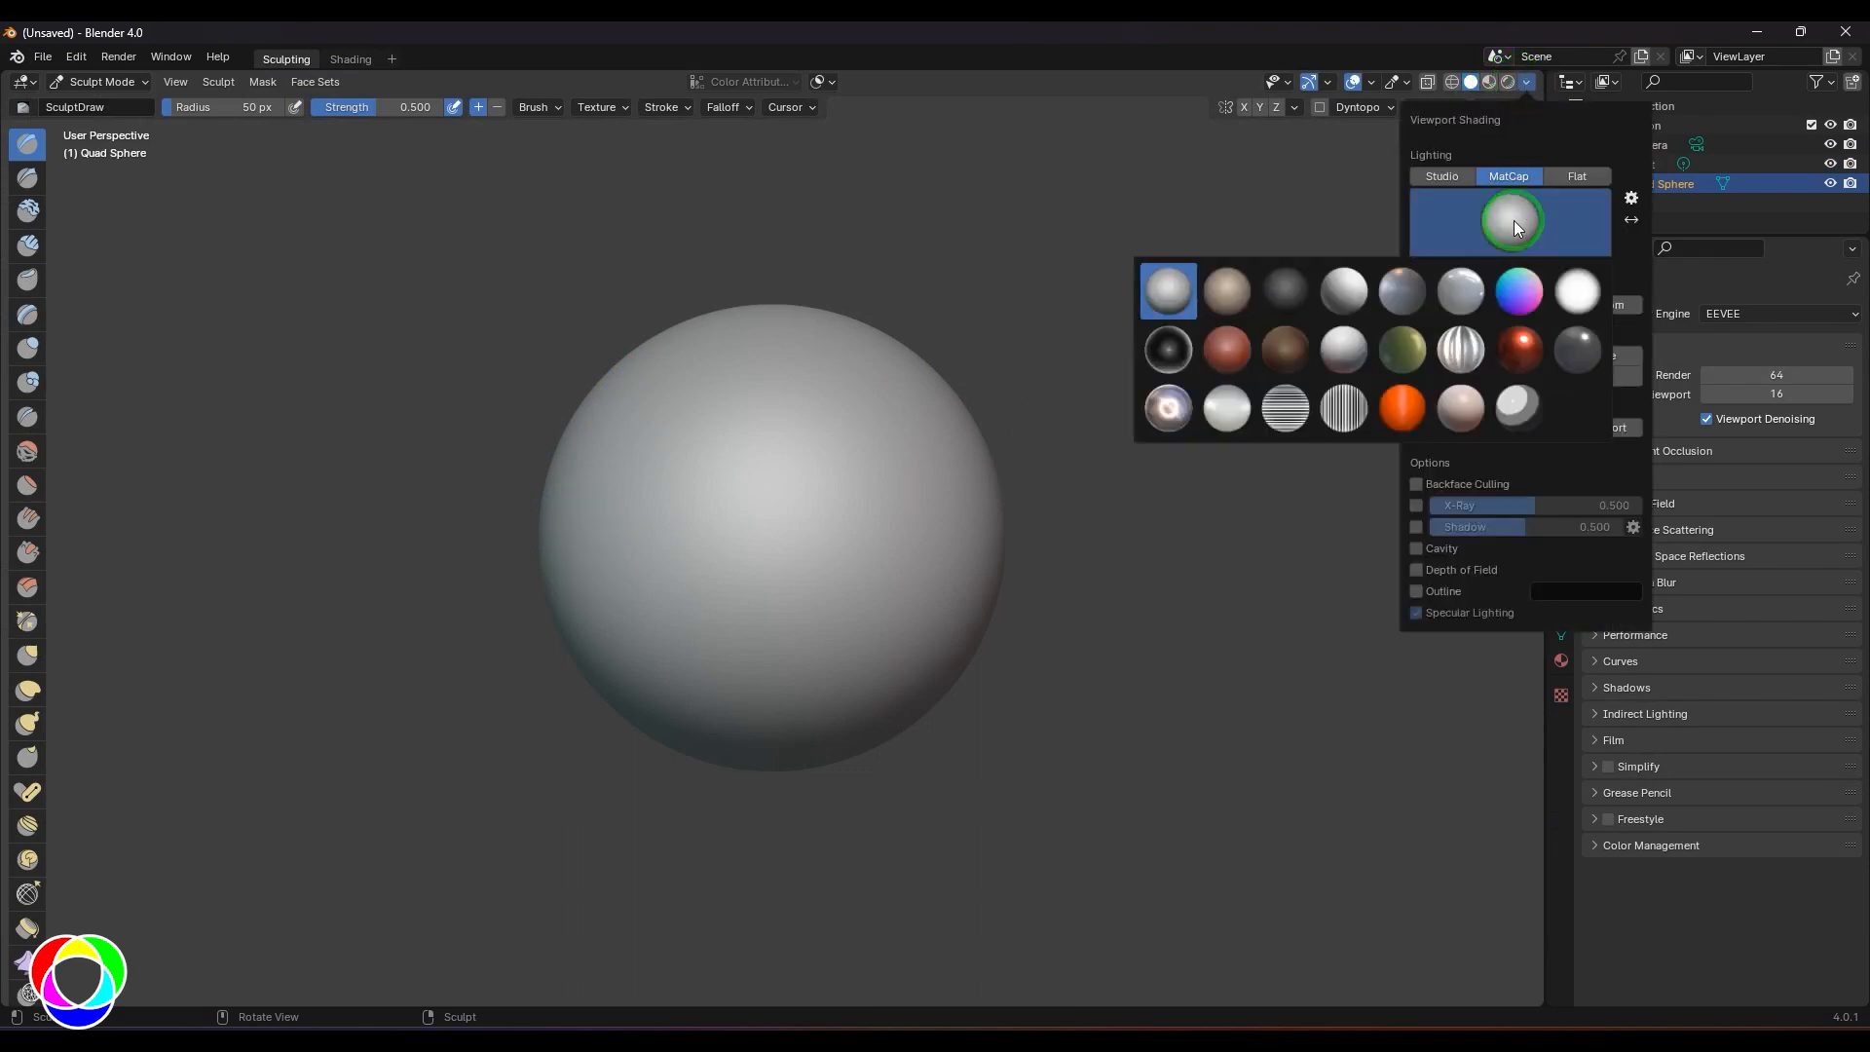
click(1237, 296)
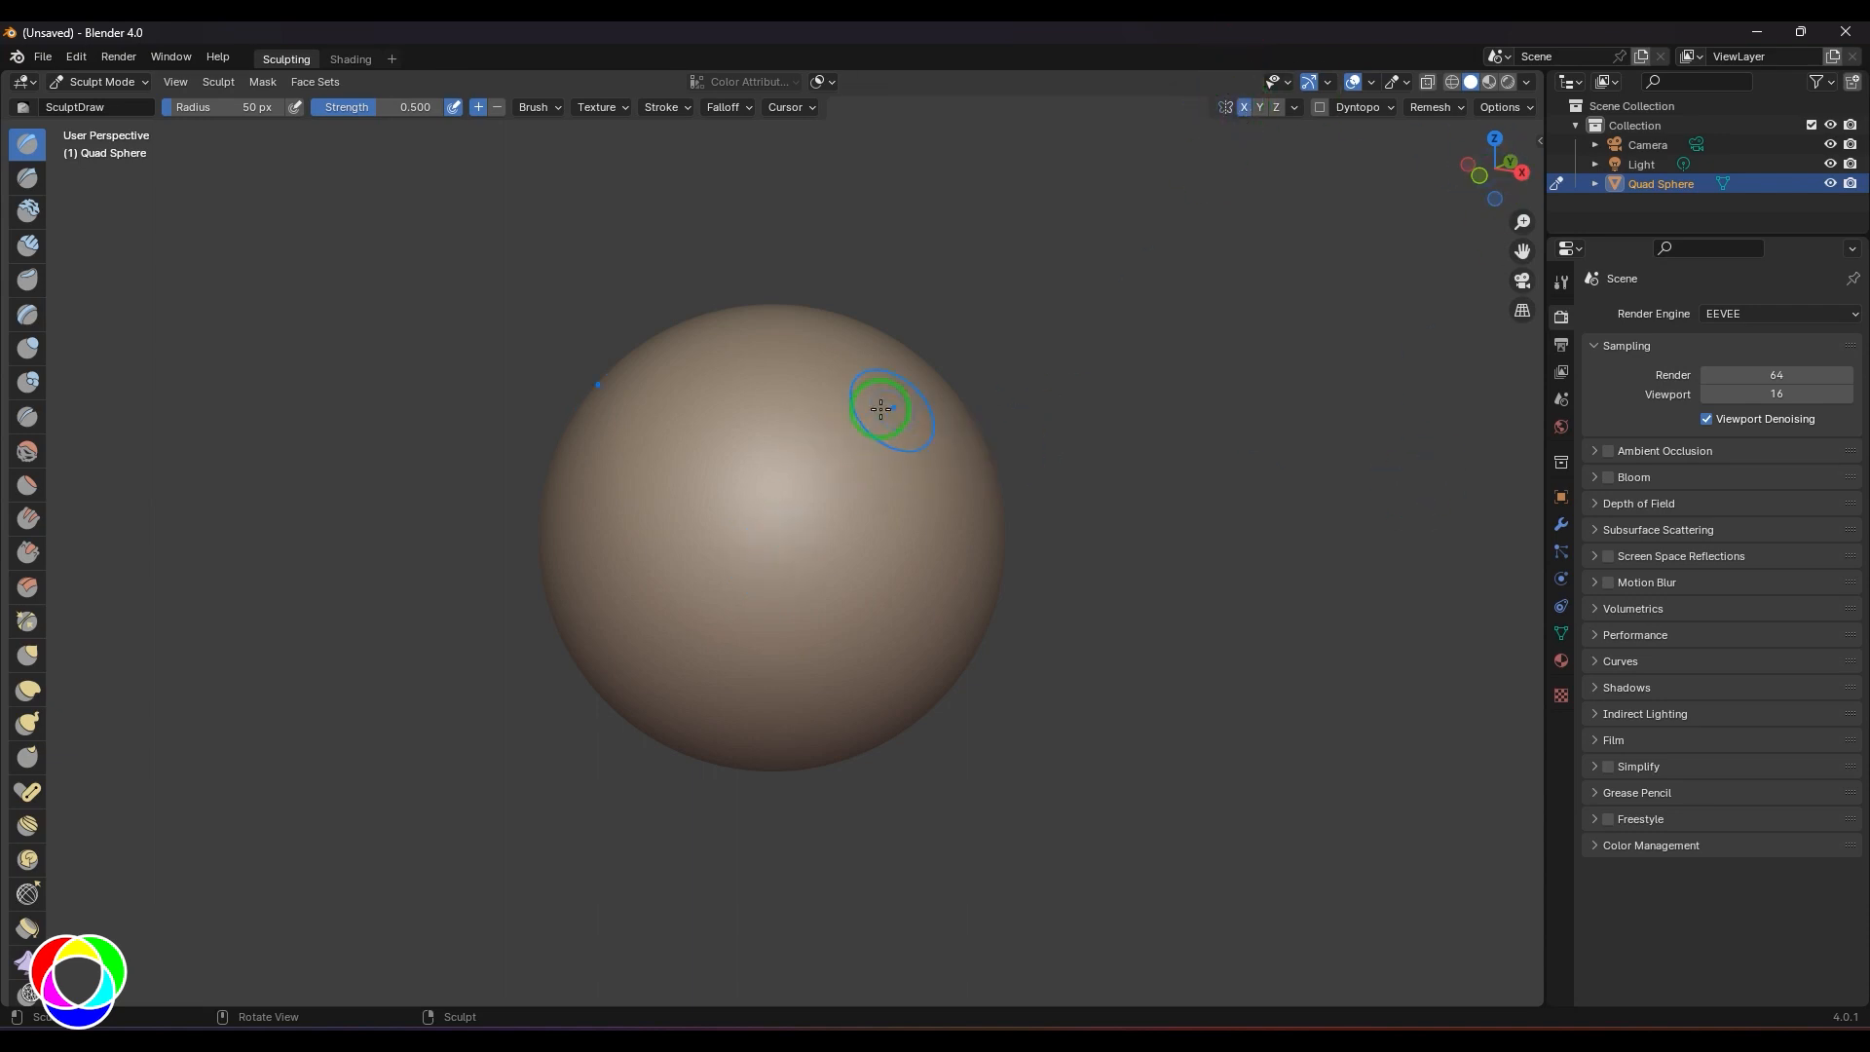
- Show the sphere in front view, widen the brush list to reveal the brush names, and choose the Grab brush
key(KP_1)
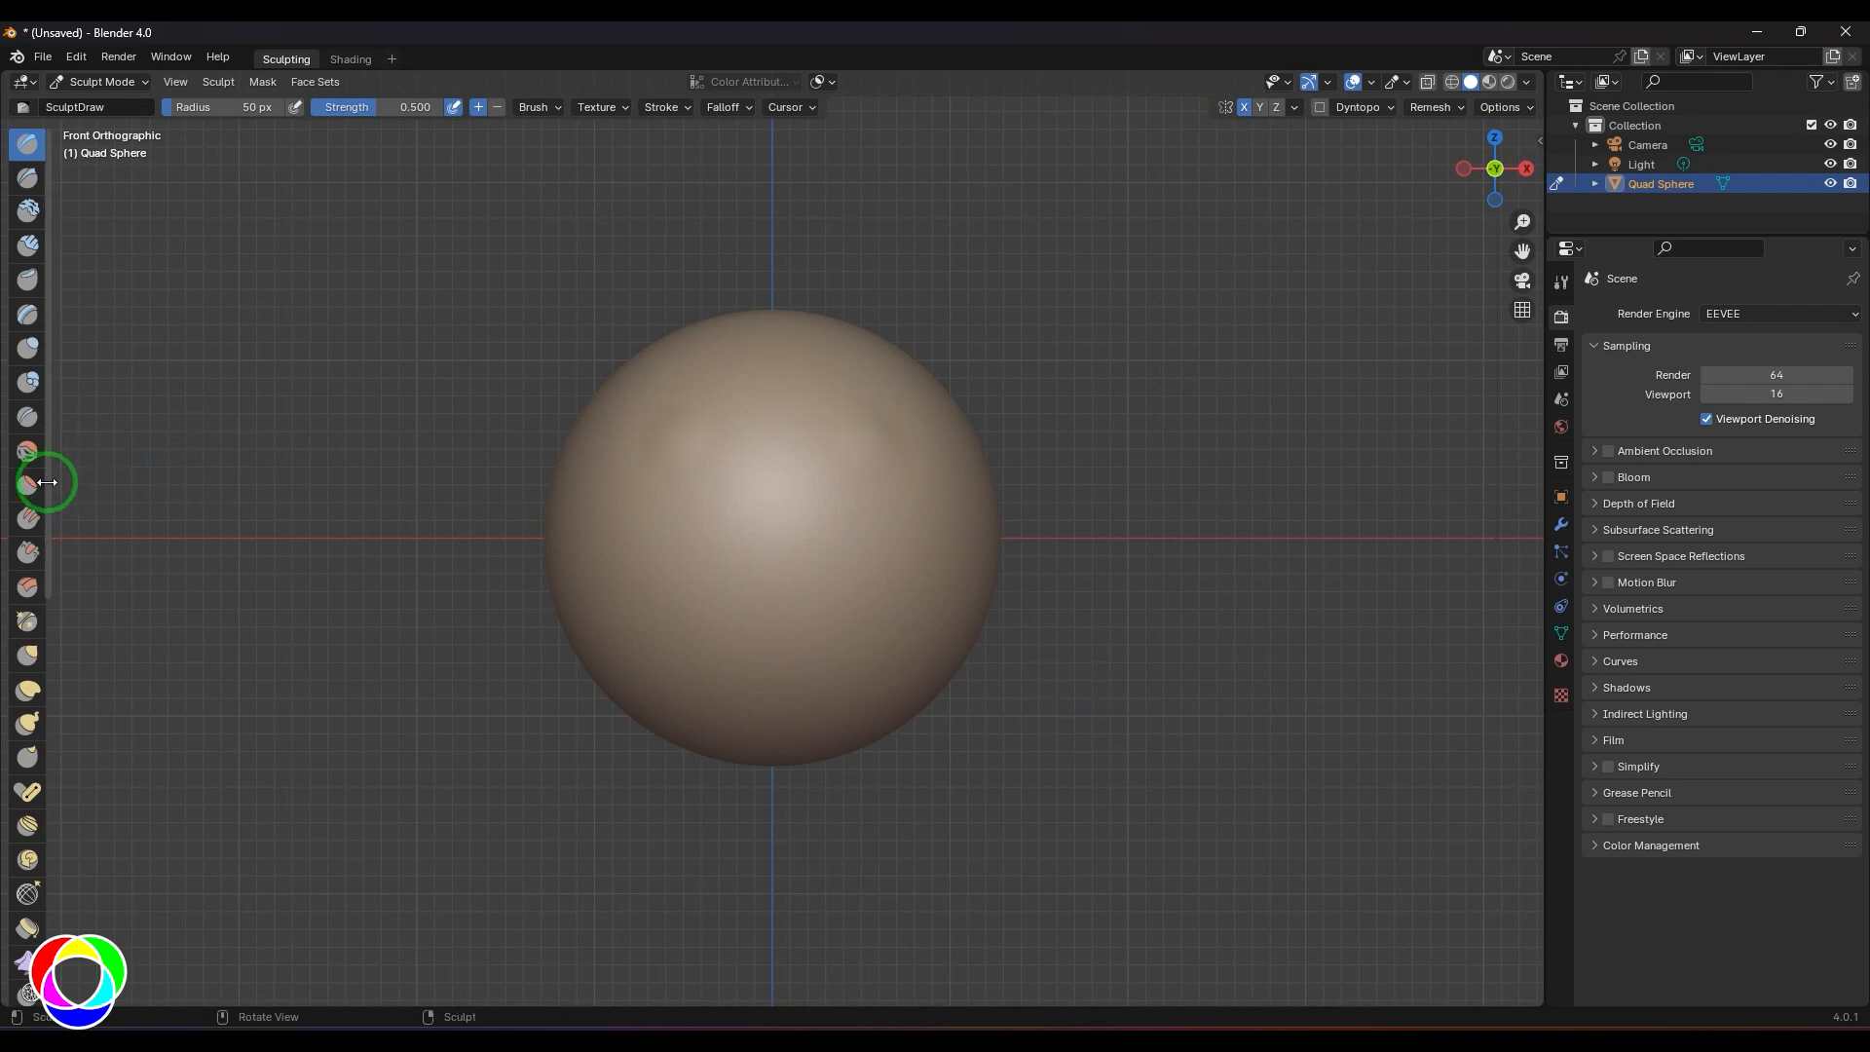
drag(49, 477, 171, 504)
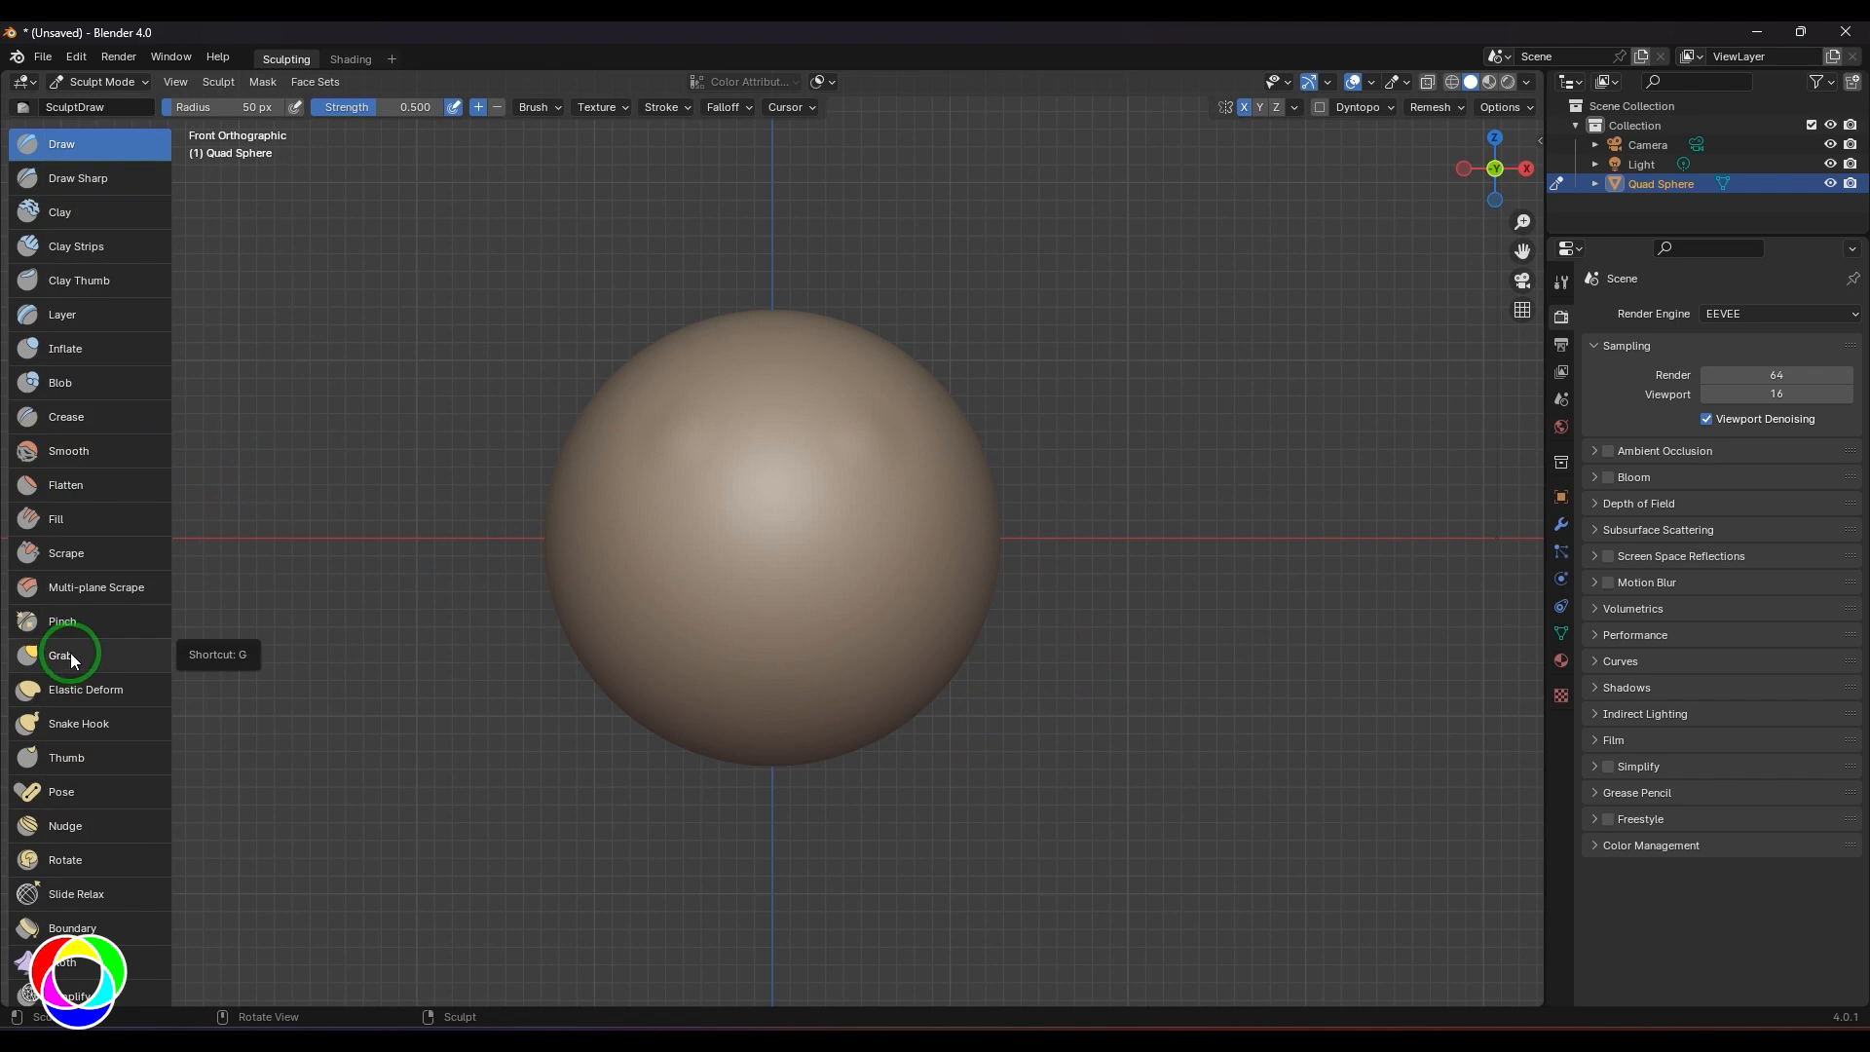
click(142, 663)
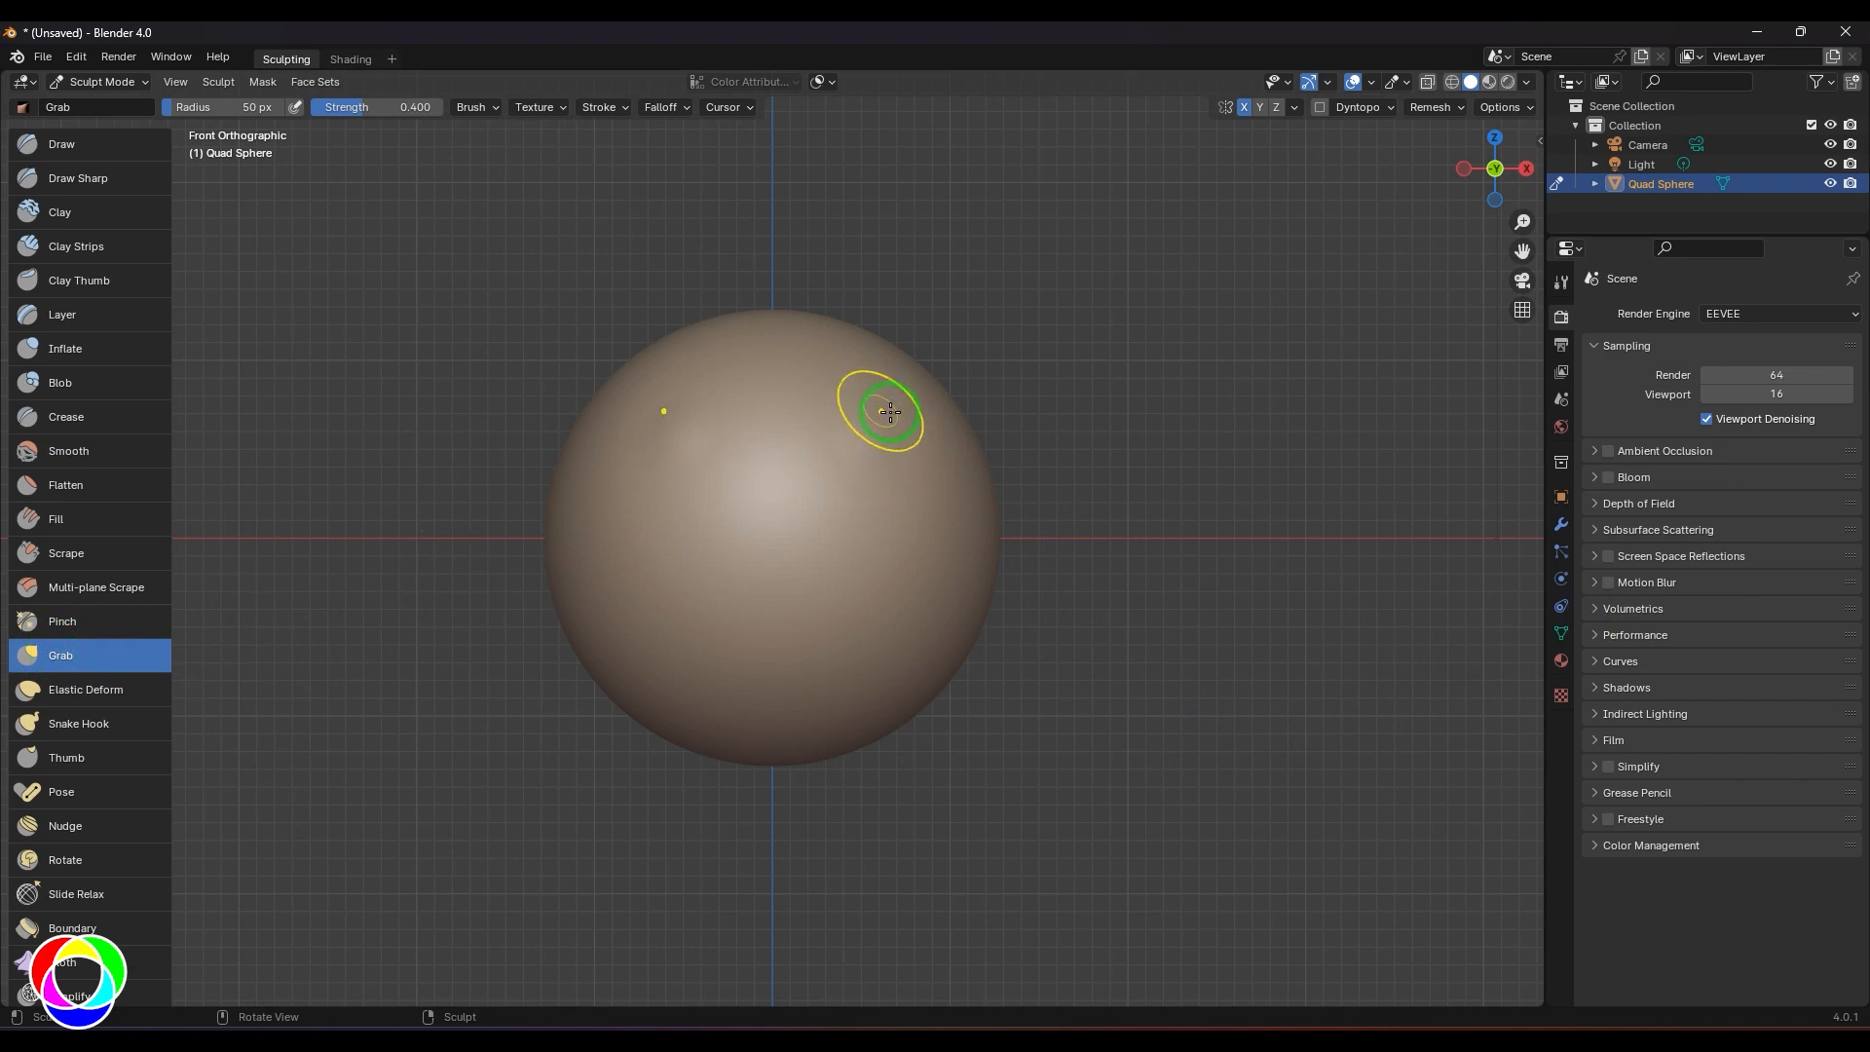
key(f)
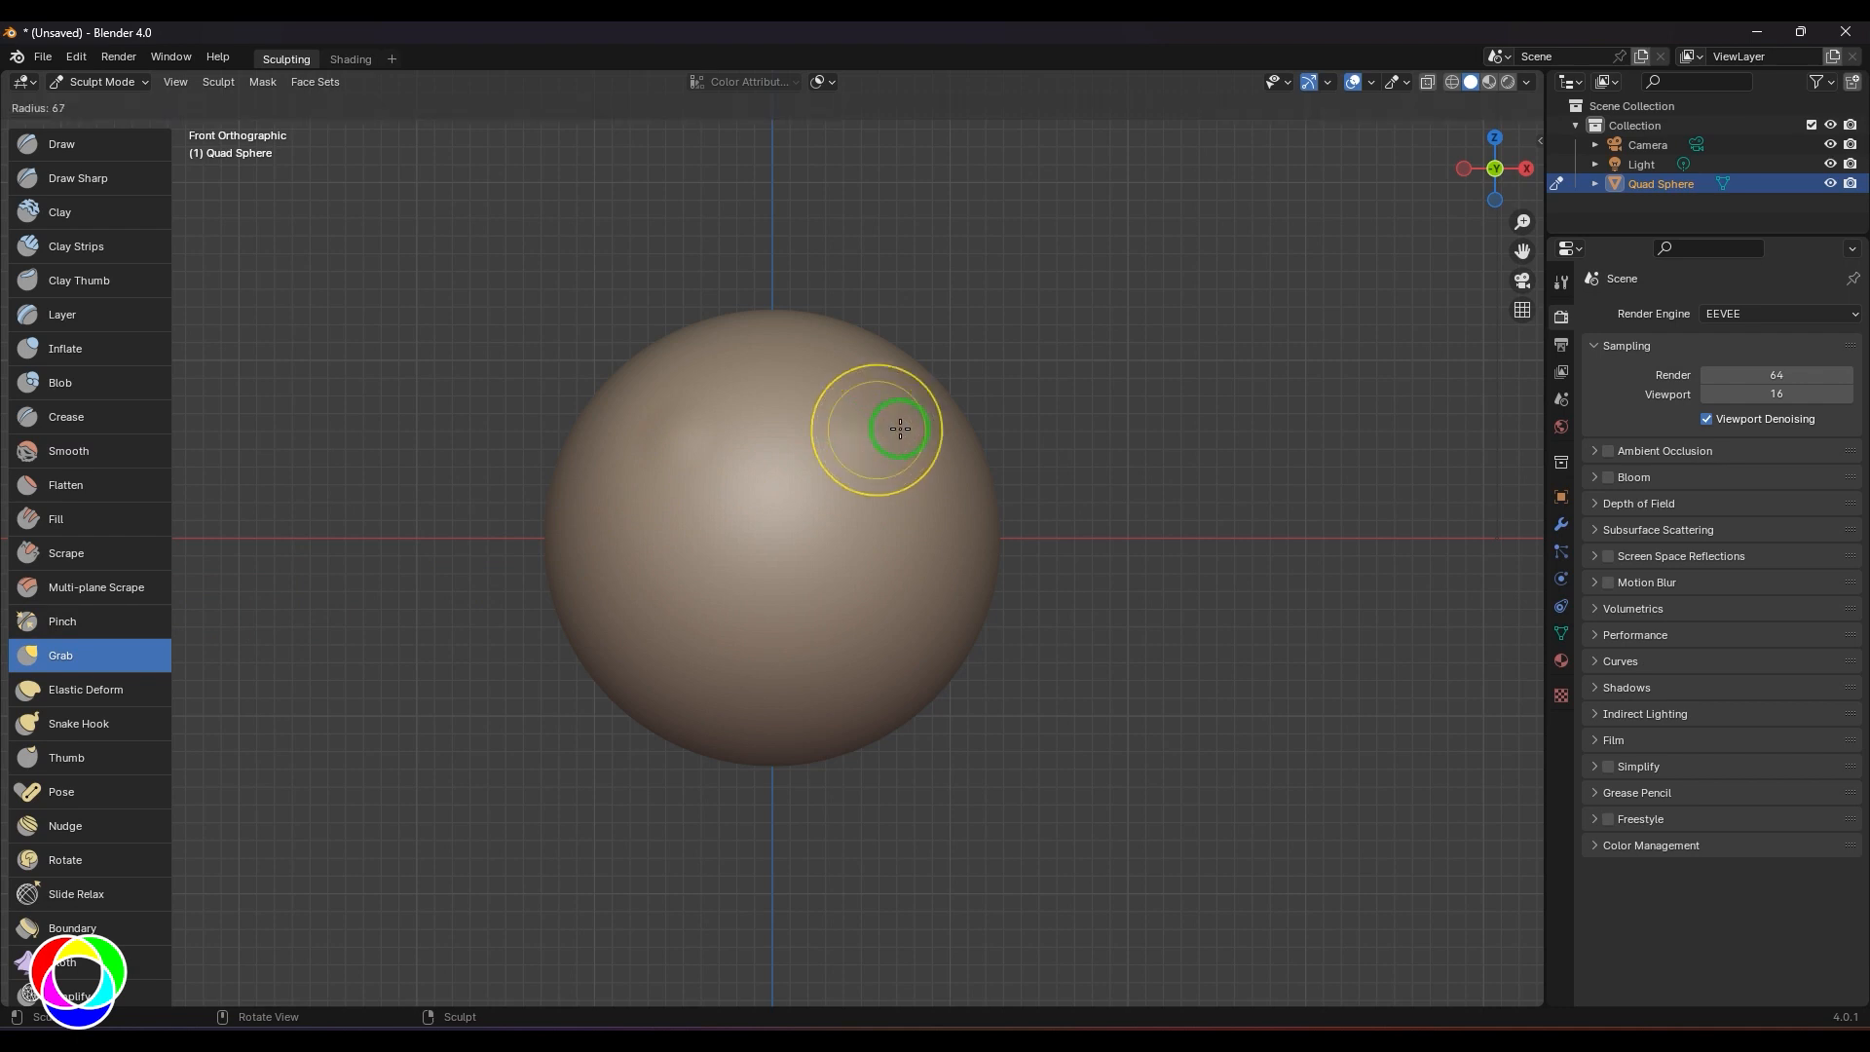
click(1093, 399)
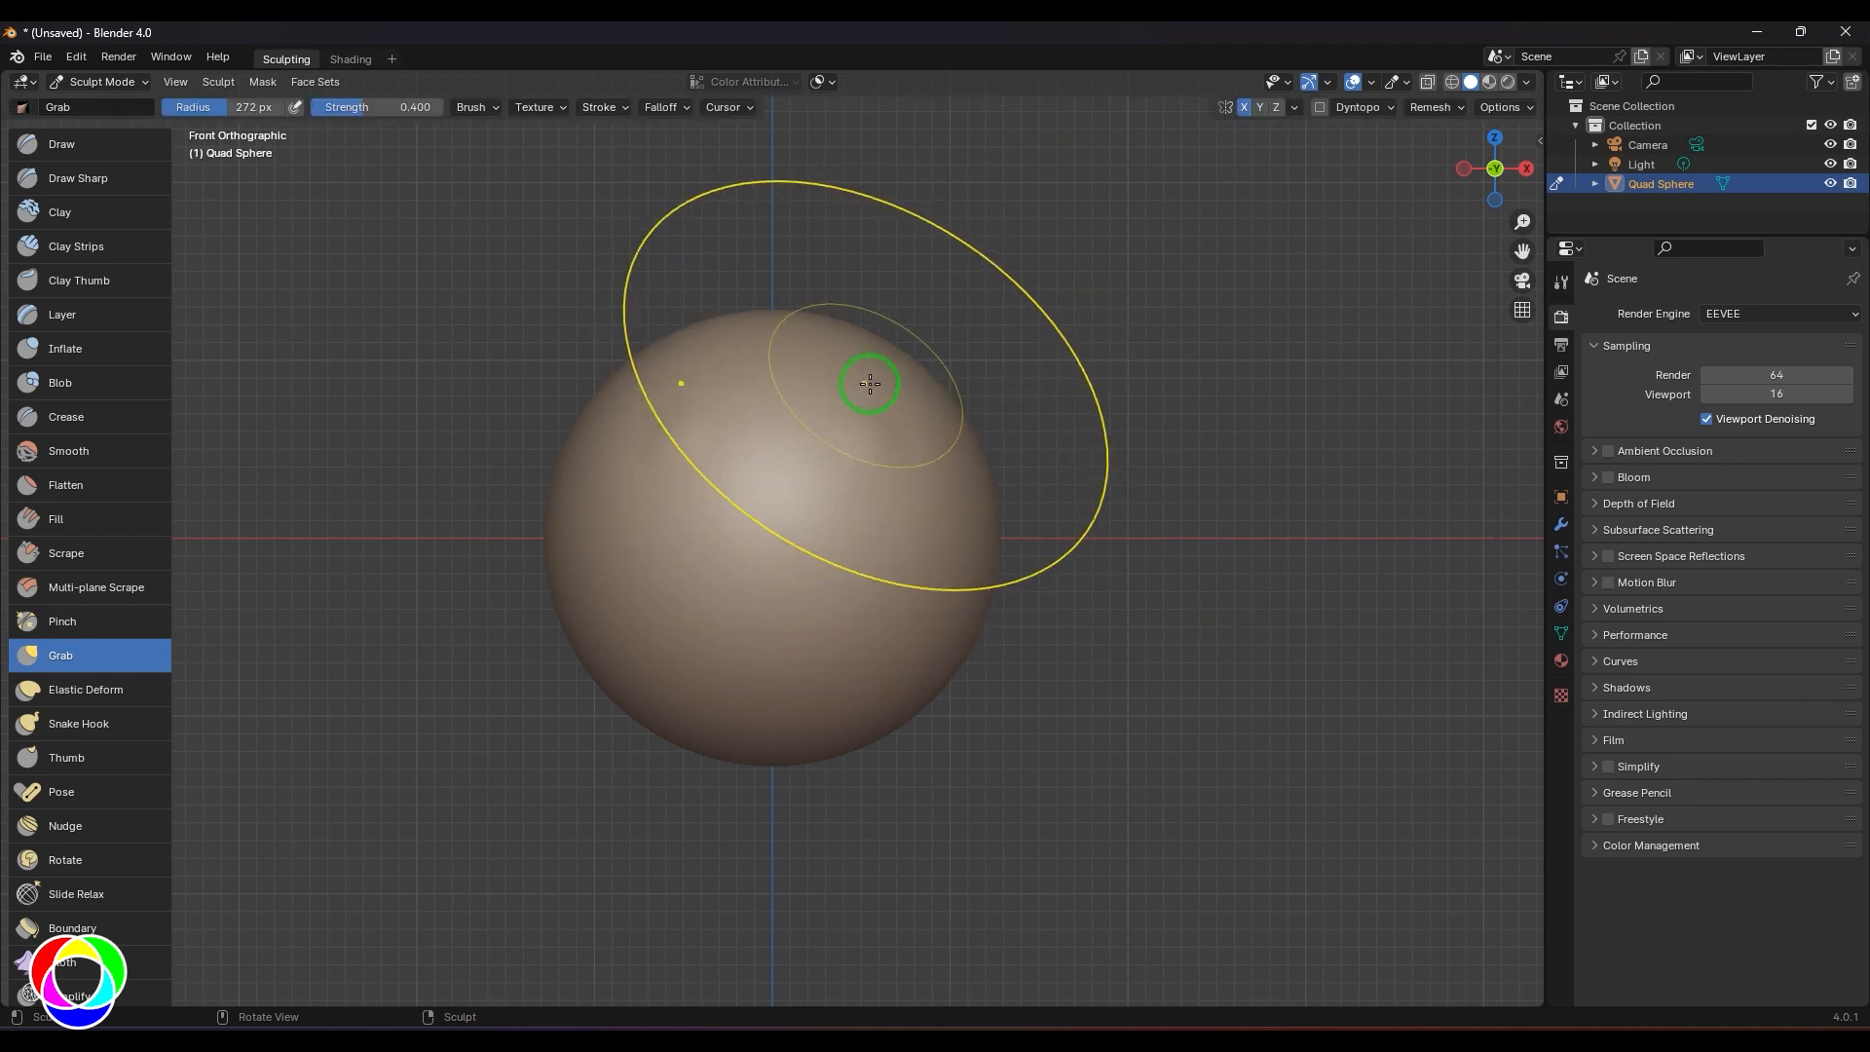
drag(867, 380, 884, 172)
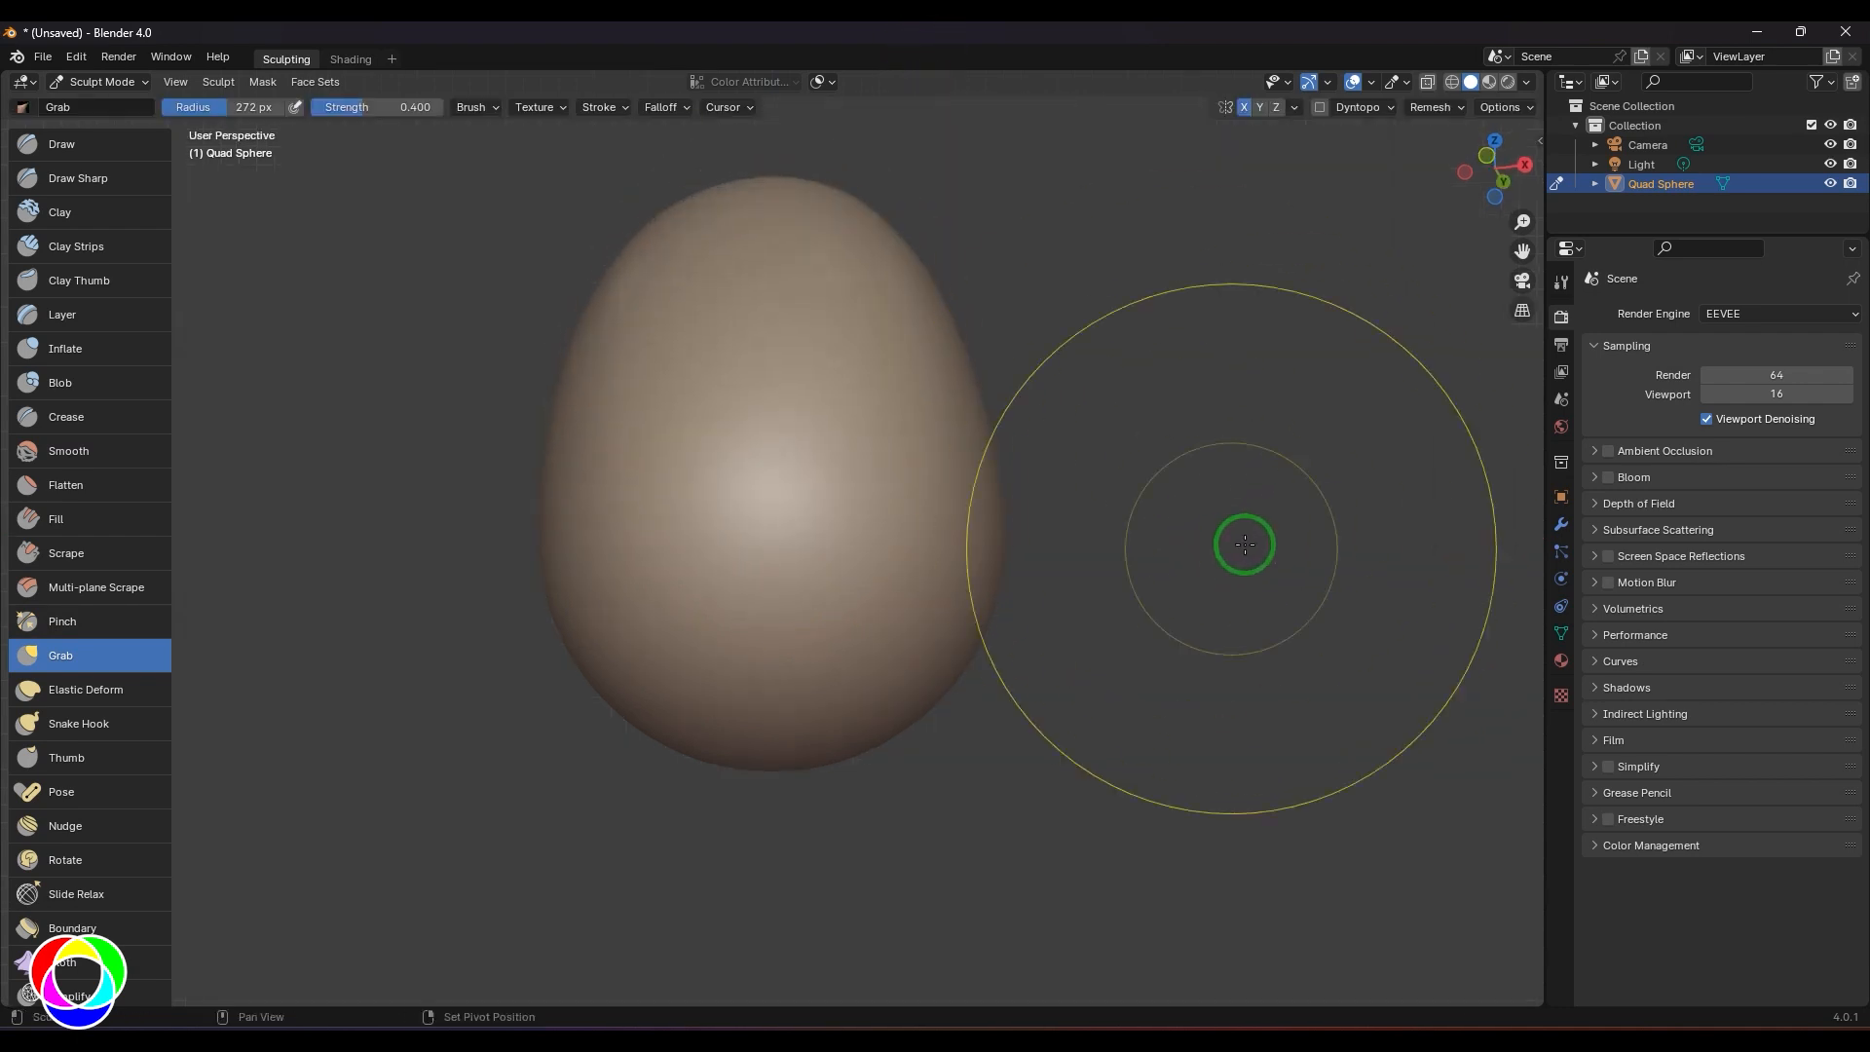
key(KP_1)
key(KP_3)
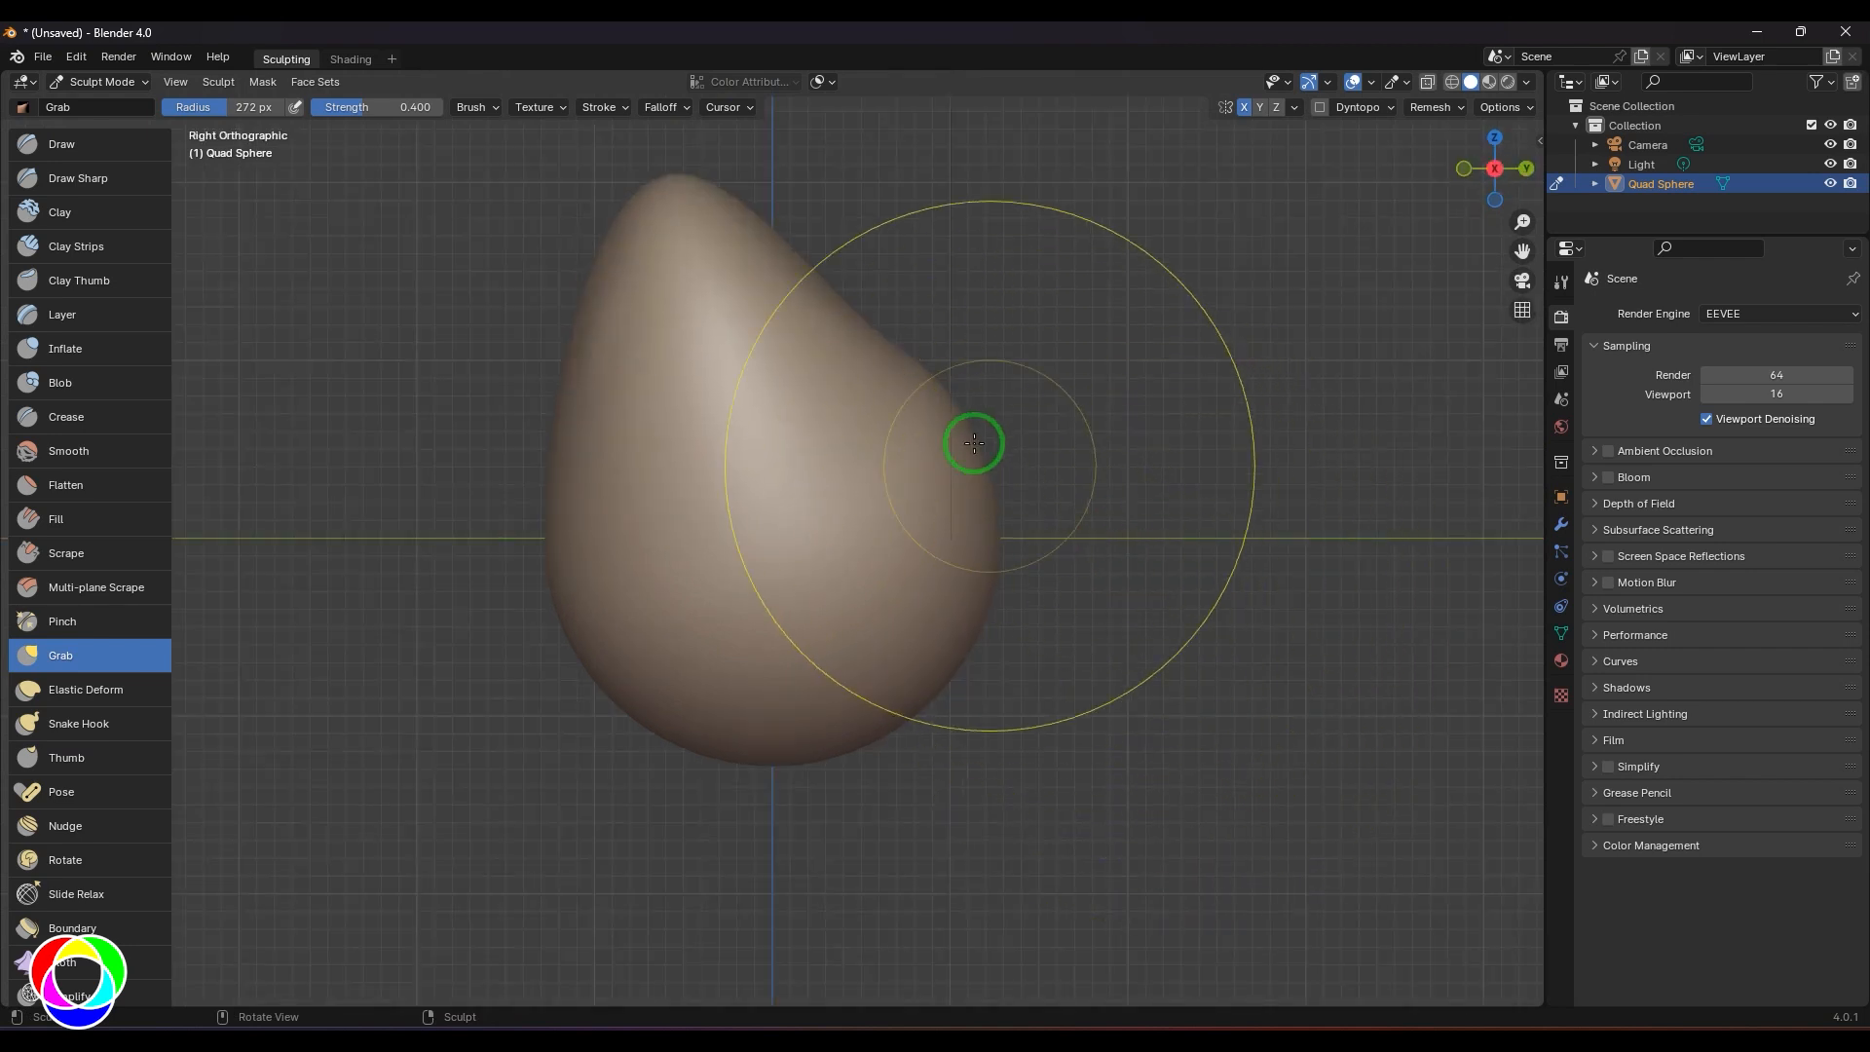
key(ctrl+z)
- Set the Grab brush radius to 417 px and stretch the sphere upward from the right and front views into a tall egg
key(f)
click(1214, 389)
drag(789, 356, 812, 109)
scroll(1188, 588, down, 3)
middle_drag(1155, 521, 1173, 727)
key(KP_1)
scroll(1242, 668, up, 2)
drag(846, 417, 861, 168)
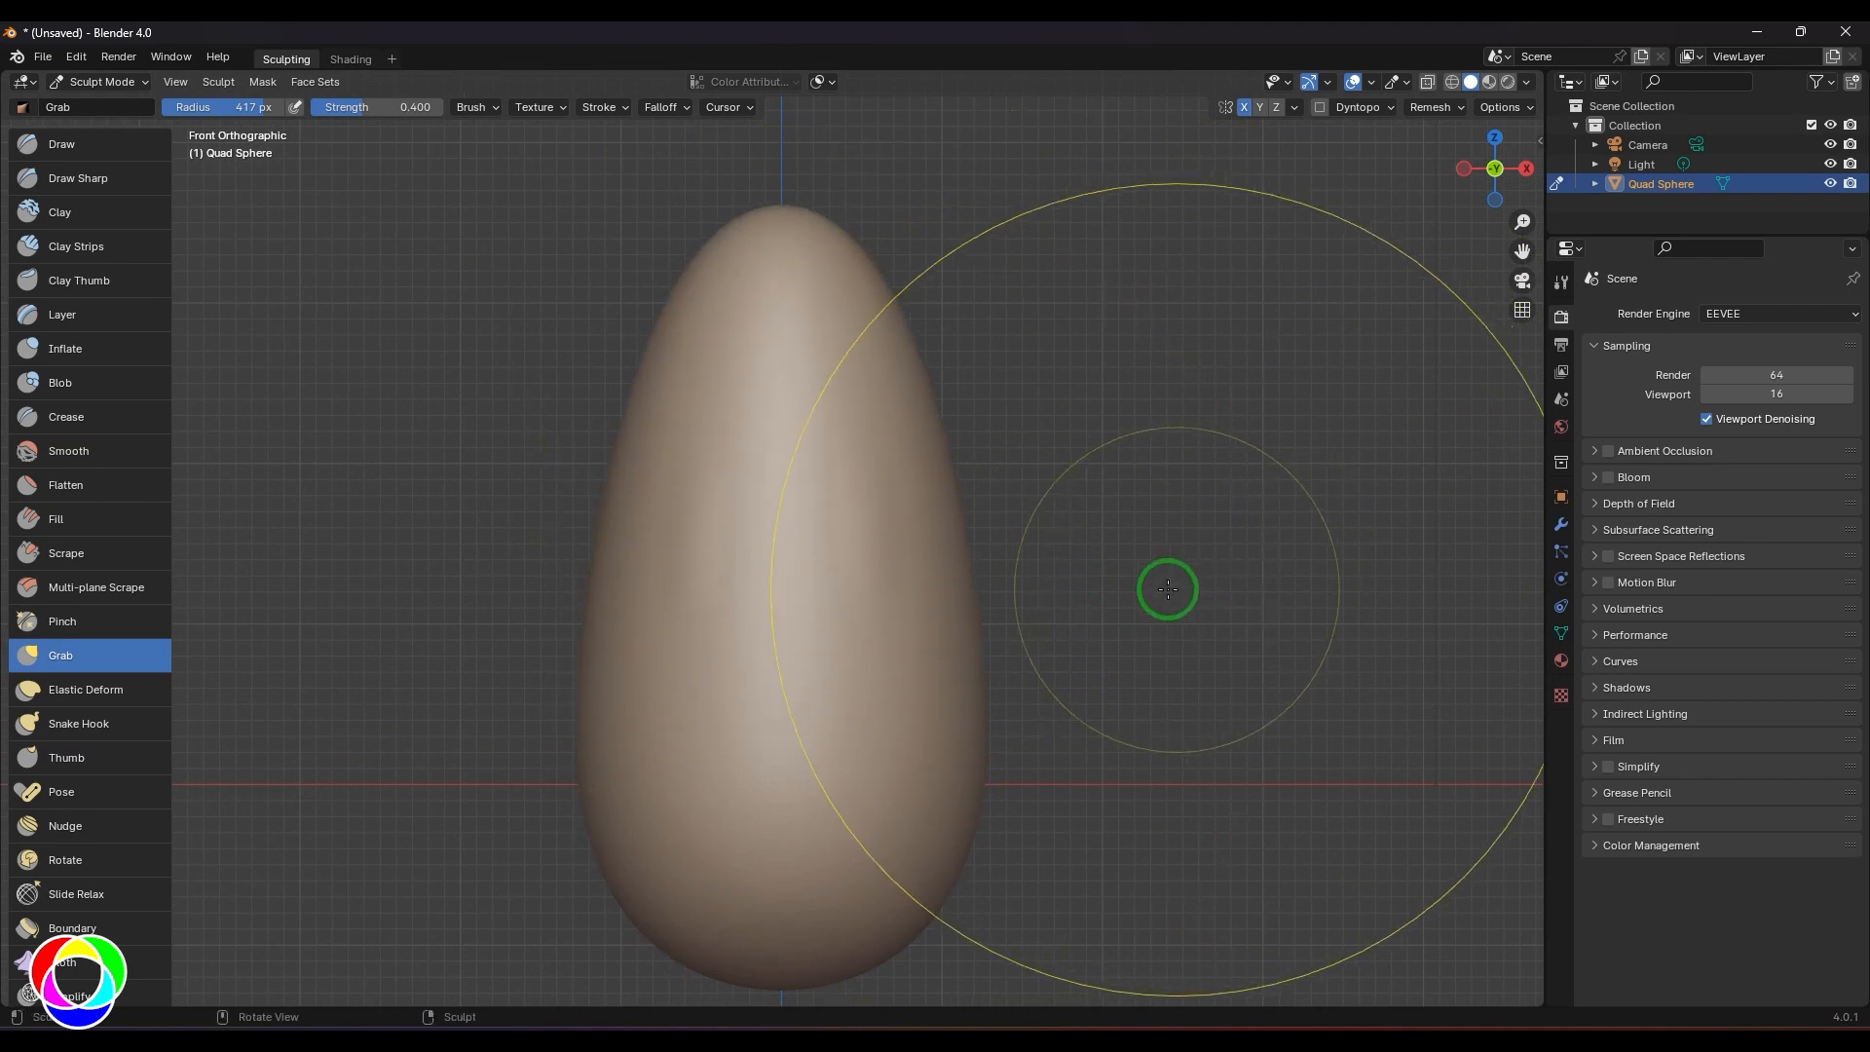
- In right view, push the back inward, pull the front outward at mid-height, and tuck in the lower front to bend the body
key(KP_3)
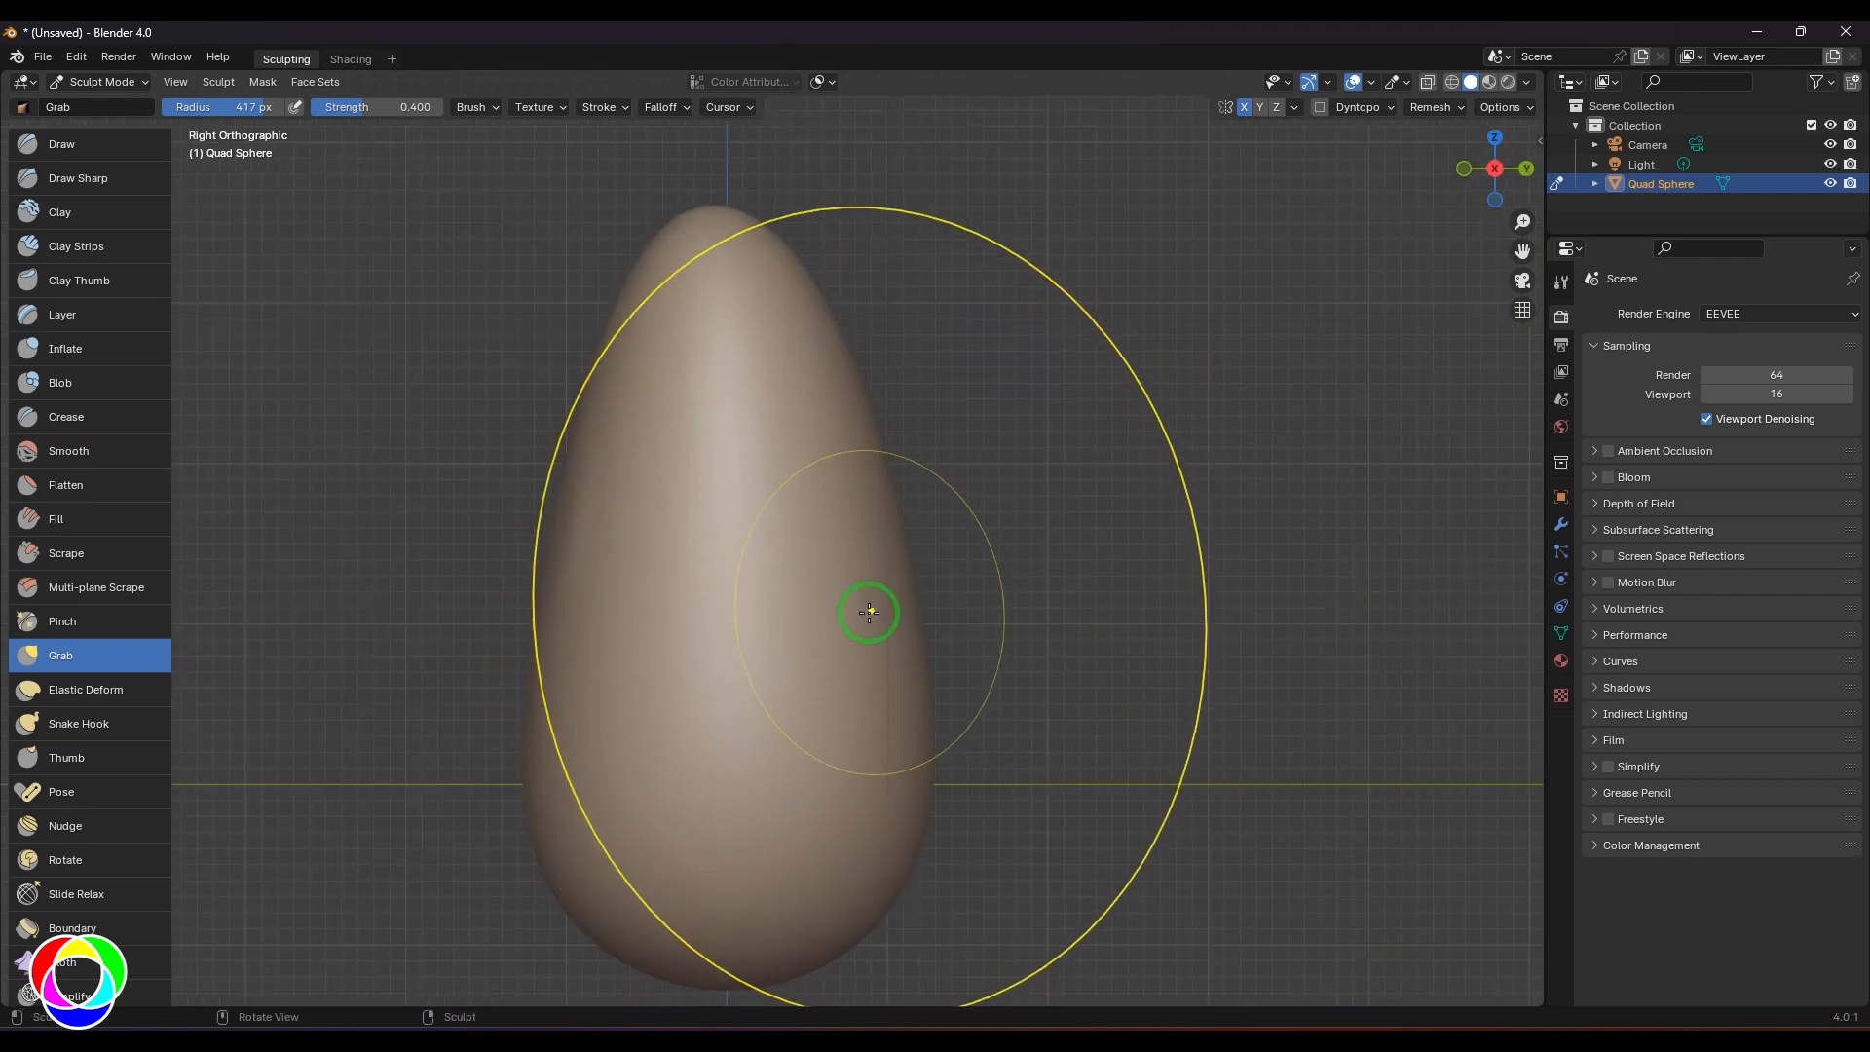
drag(847, 617, 748, 614)
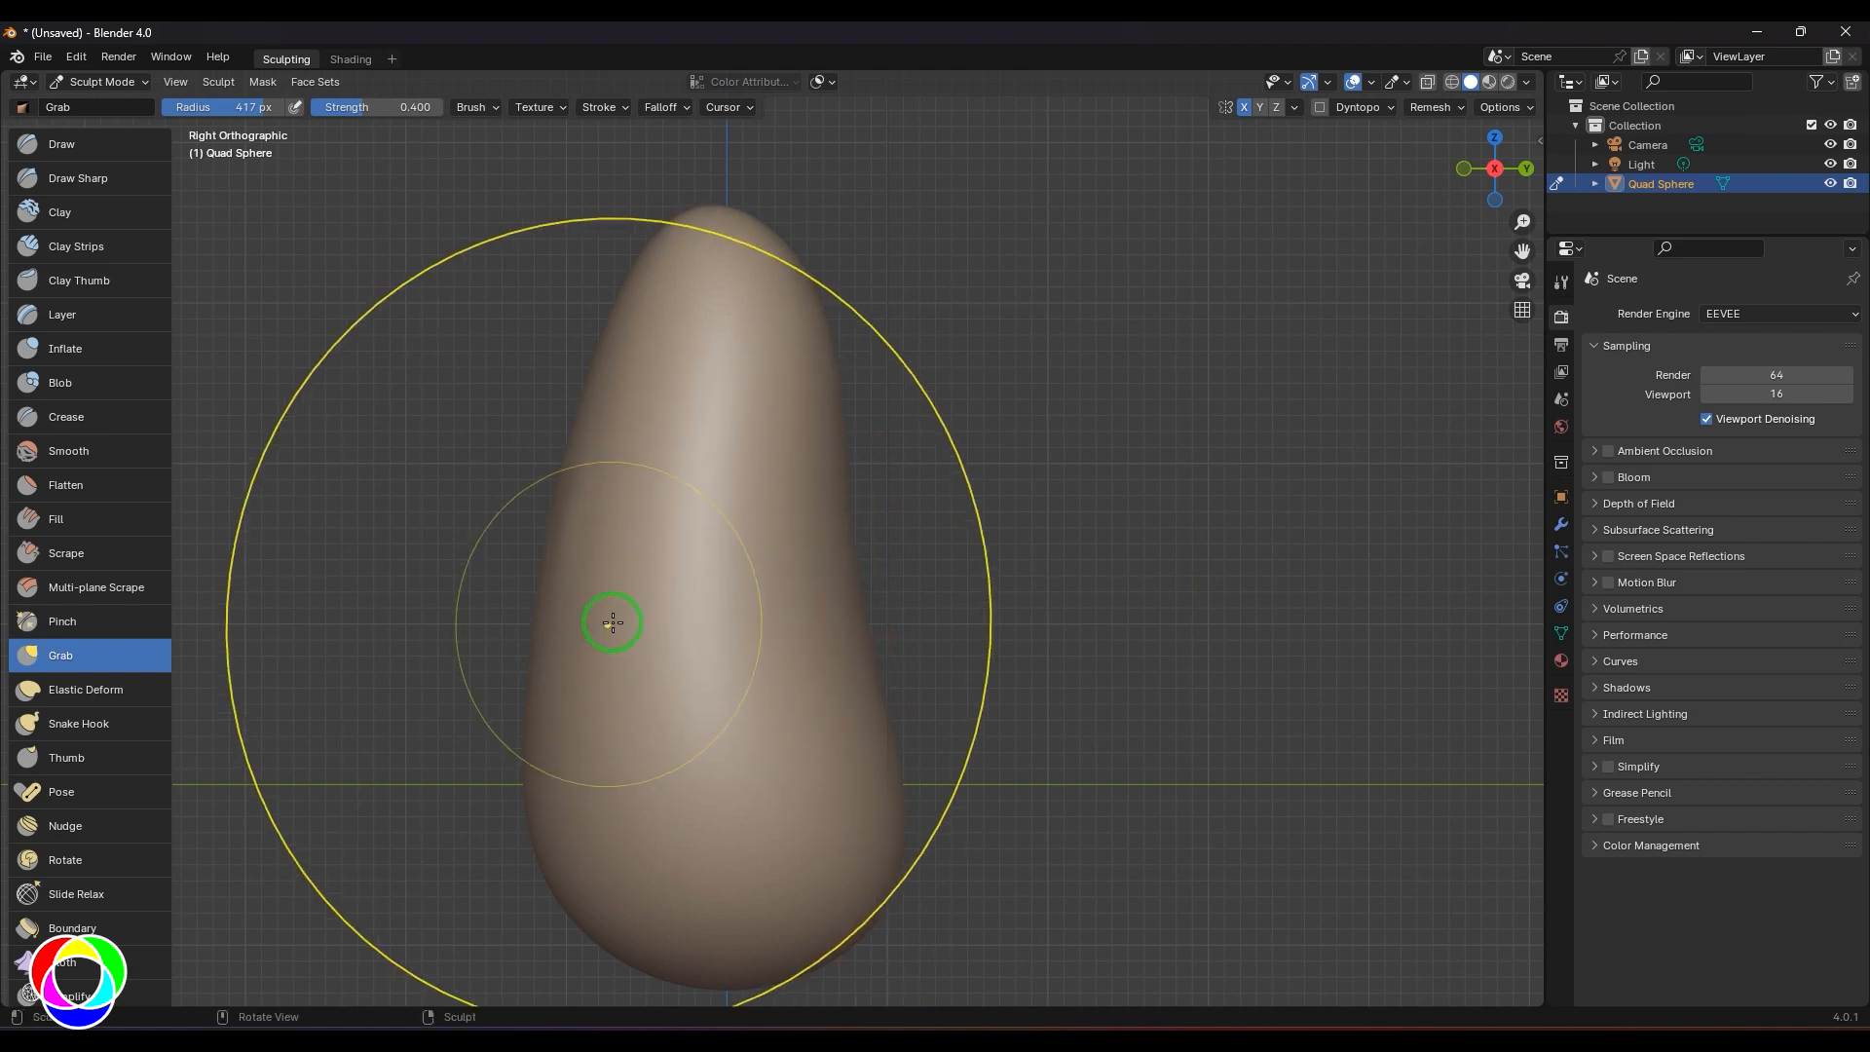
drag(594, 613, 560, 617)
drag(532, 863, 576, 835)
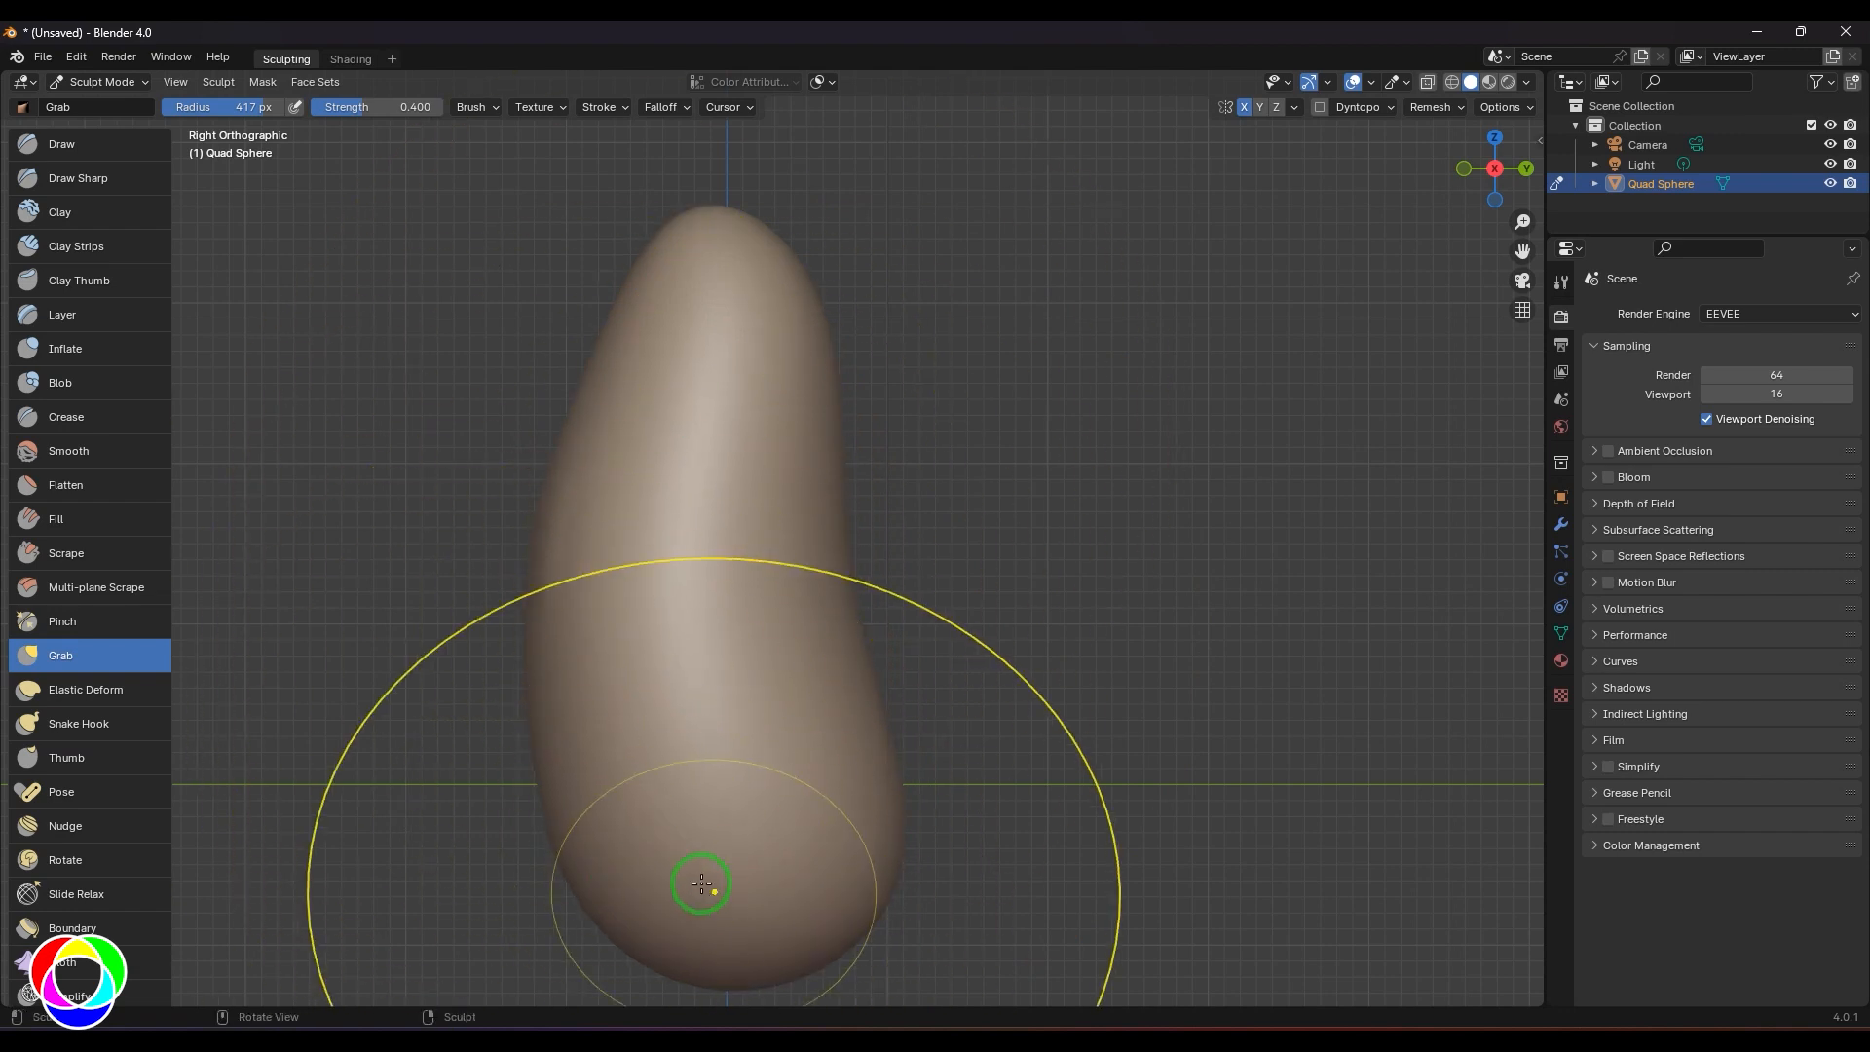
mouse_move(1068, 538)
ctrl+middle_down()
mouse_move(1164, 527)
mouse_move(1093, 497)
mouse_move(1141, 502)
ctrl+middle_up()
key(s)
key(f)
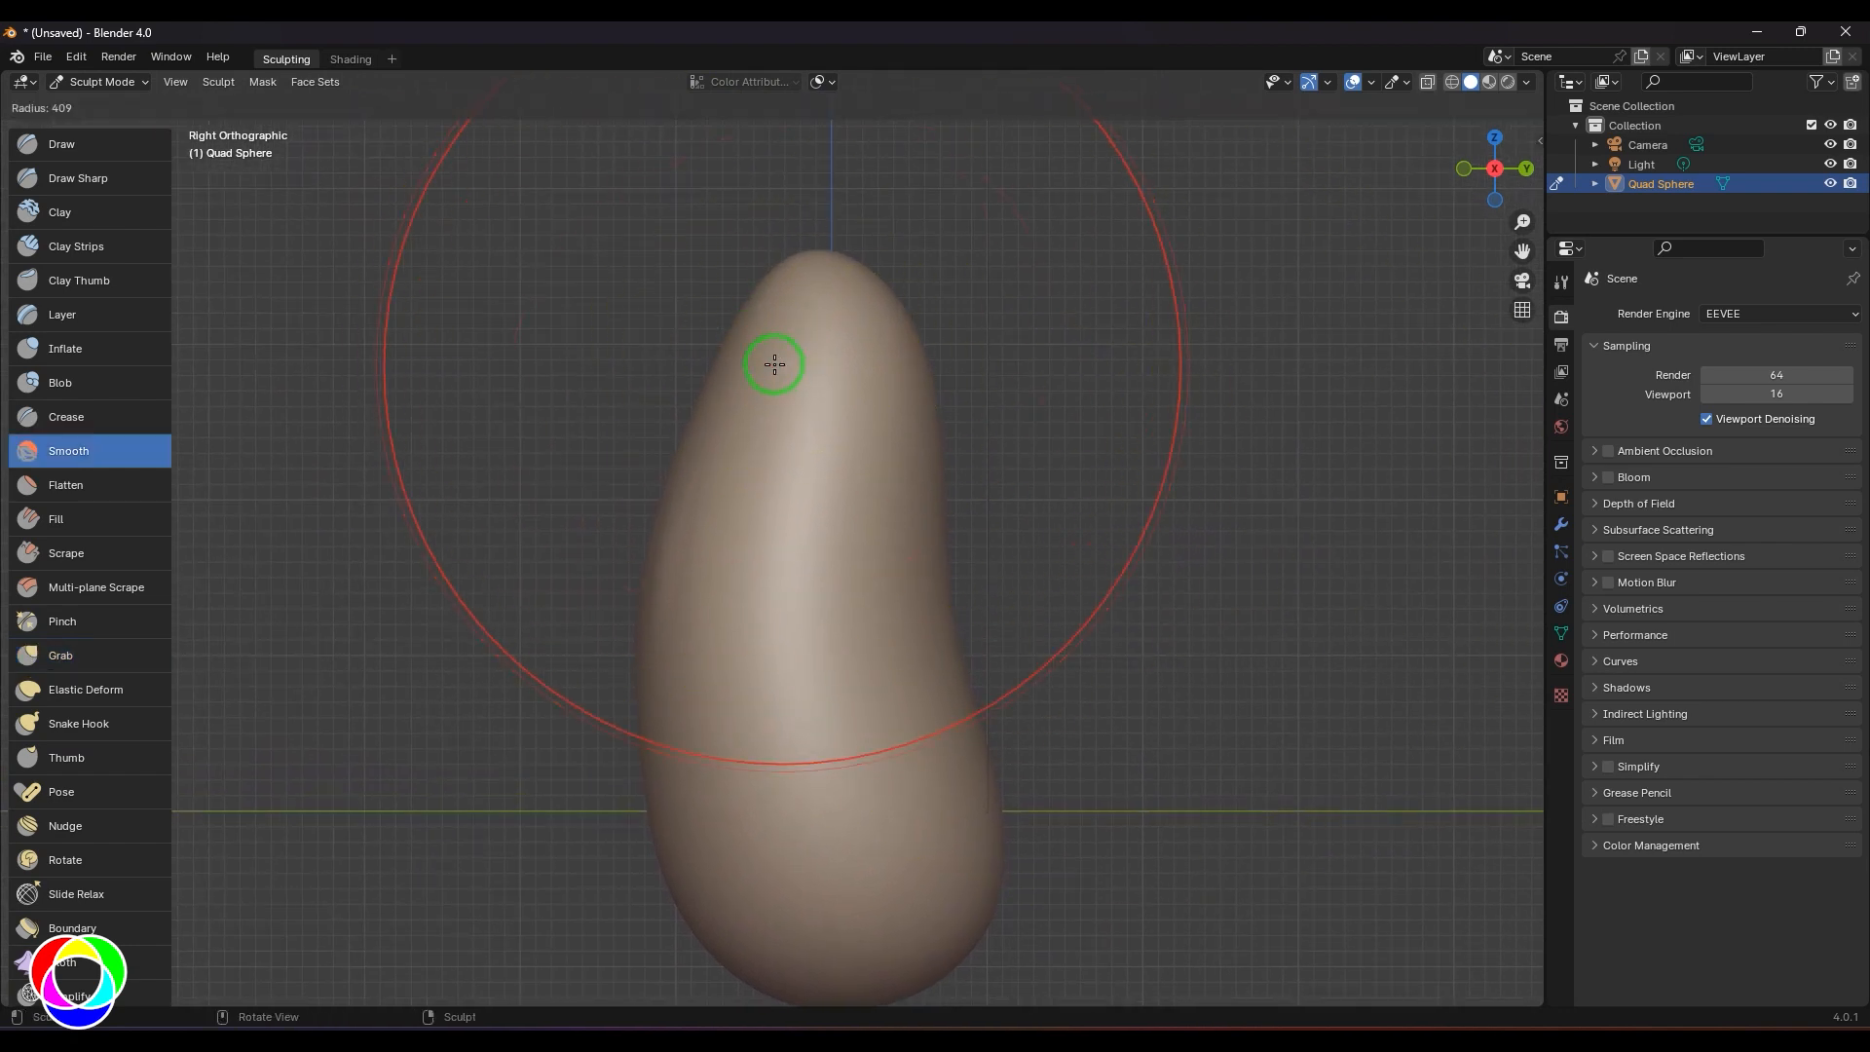
click(681, 389)
- Set the Grab brush radius to 298 px and pull the upper end of the body up and backward in right view
key(g)
key(f)
click(774, 424)
mouse_move(766, 402)
mouse_down()
mouse_move(686, 365)
mouse_move(951, 283)
mouse_up()
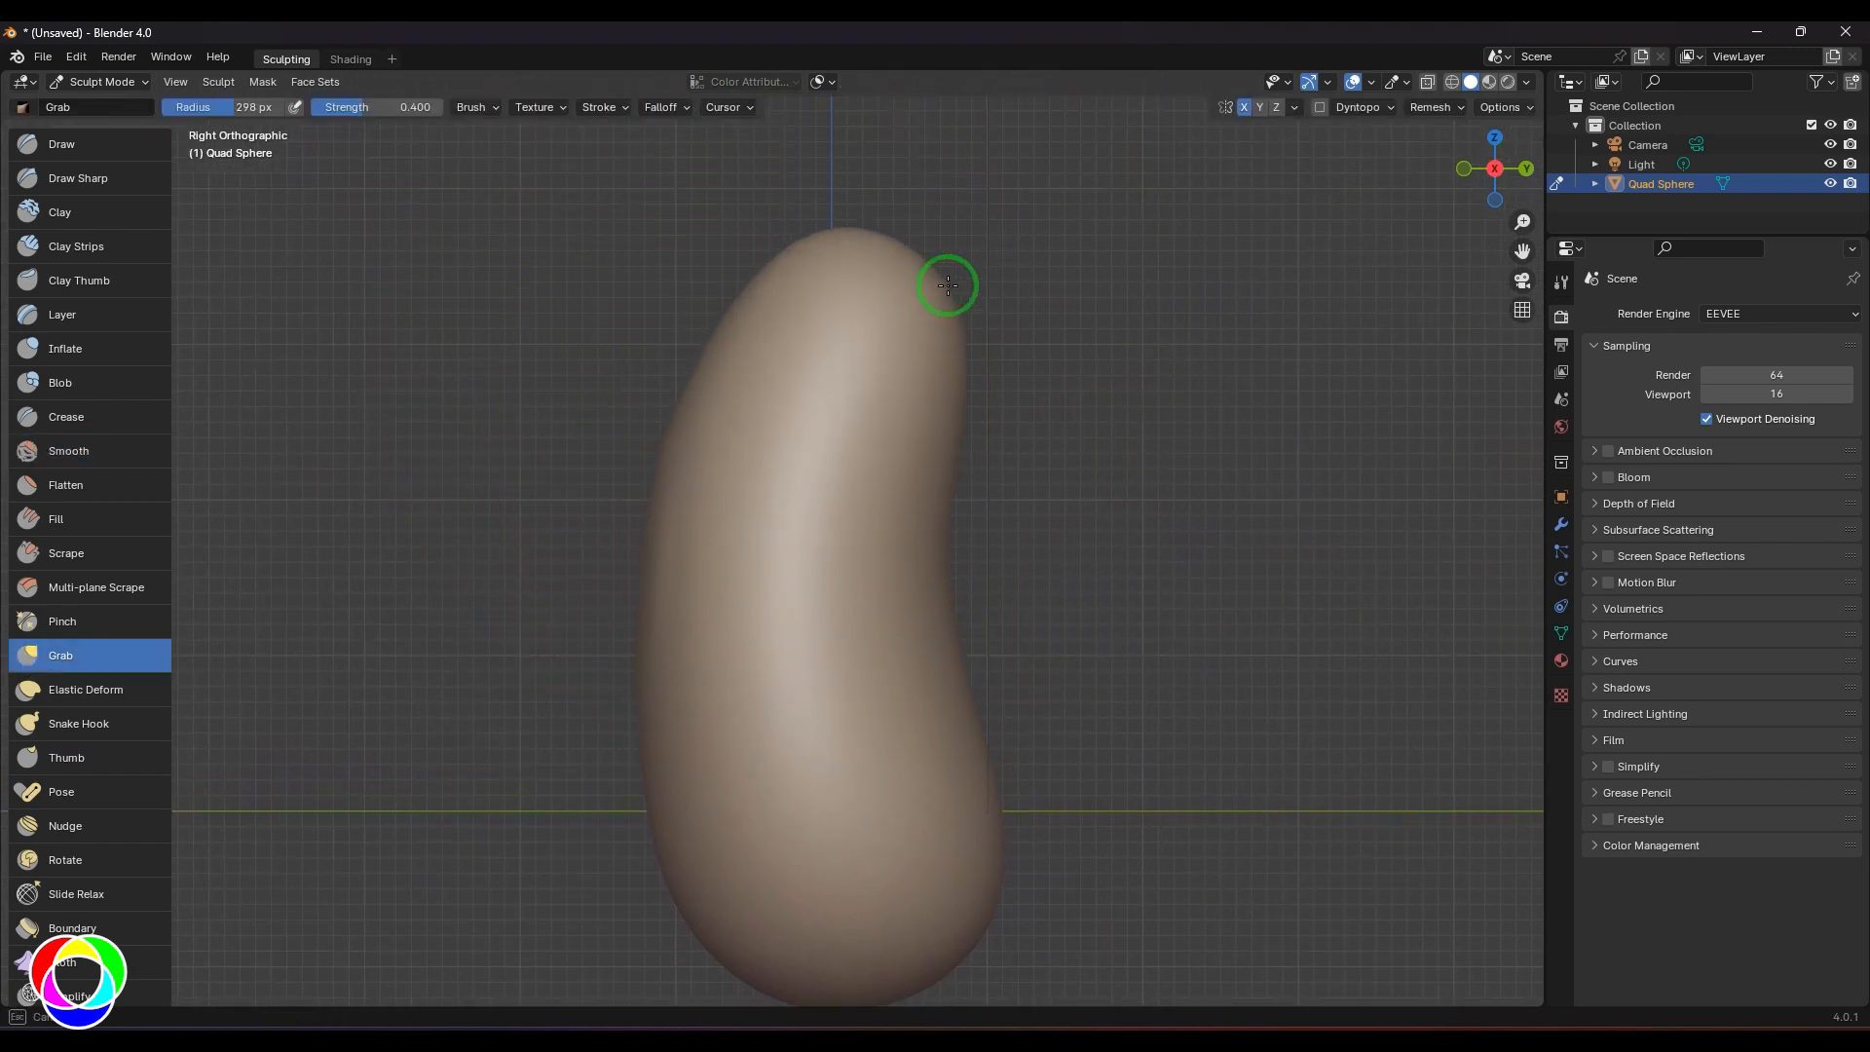
- In front view, set the Grab radius to 176 px, pull the upper corners outward into broad shoulders, and adjust the sides below them
key(KP_1)
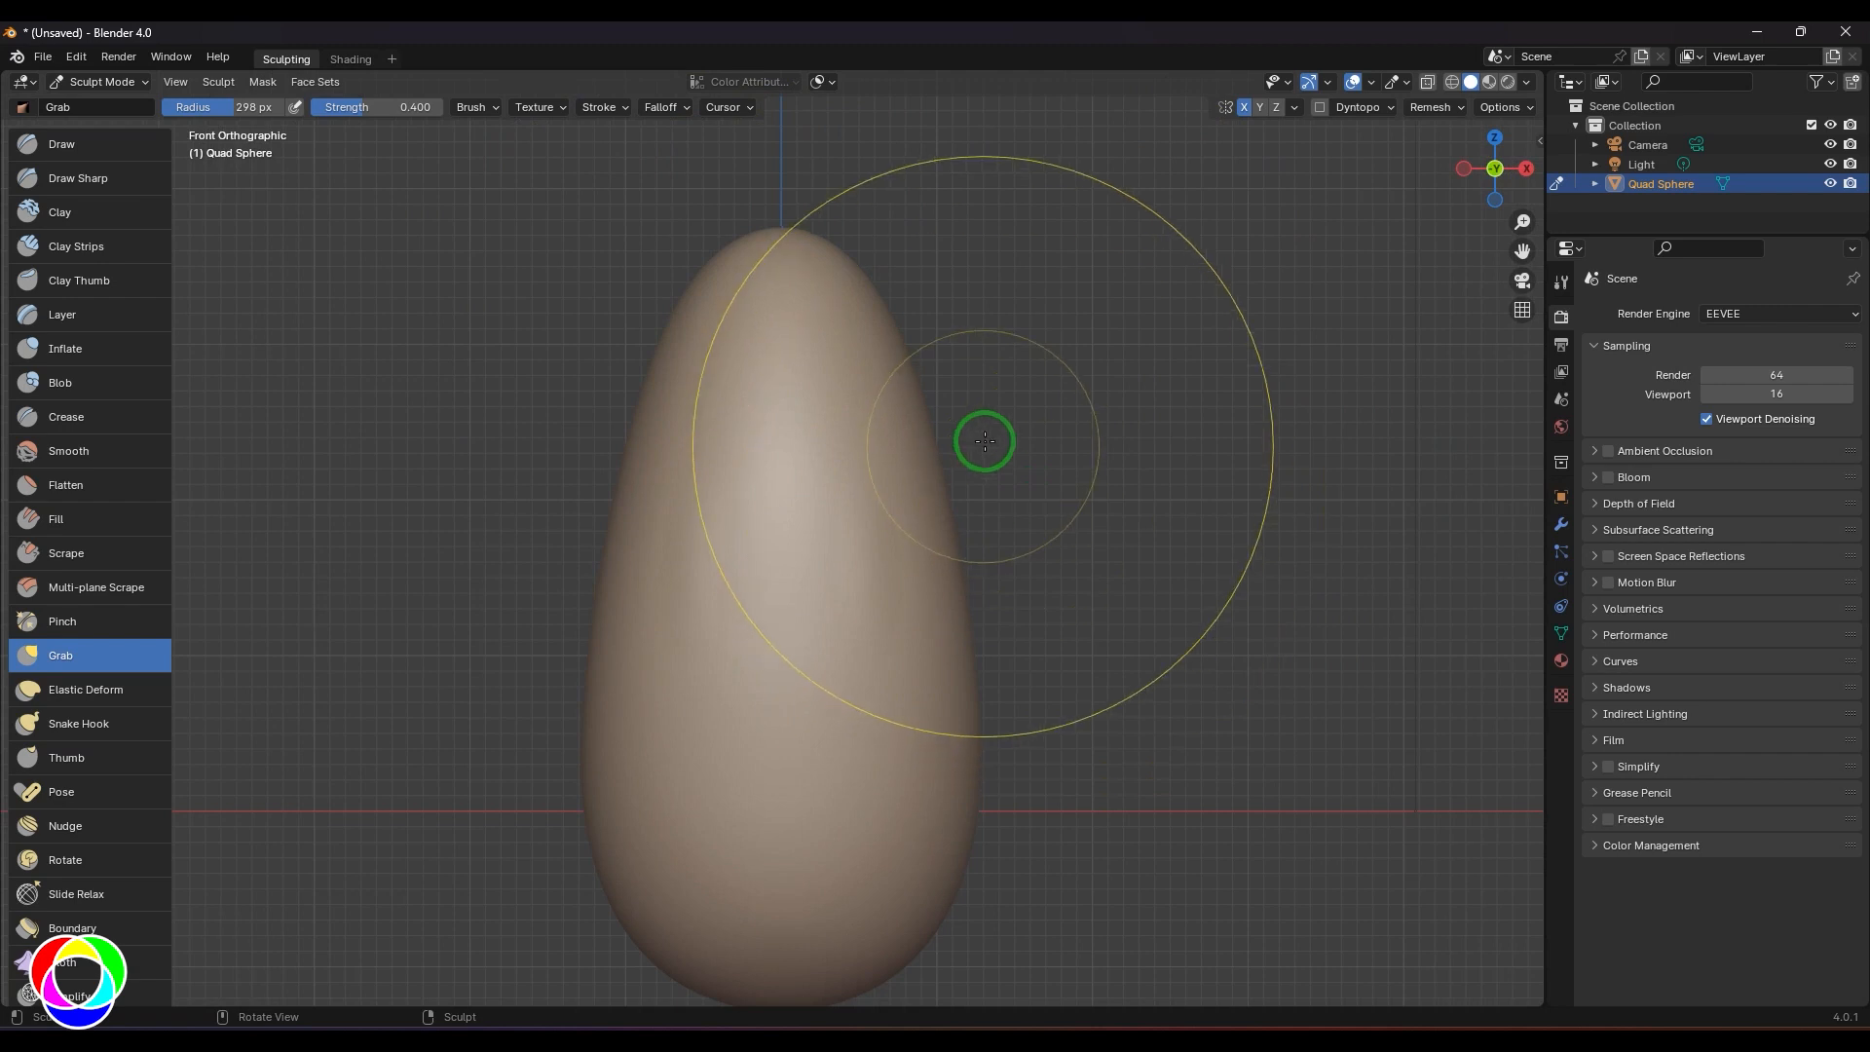
key(f)
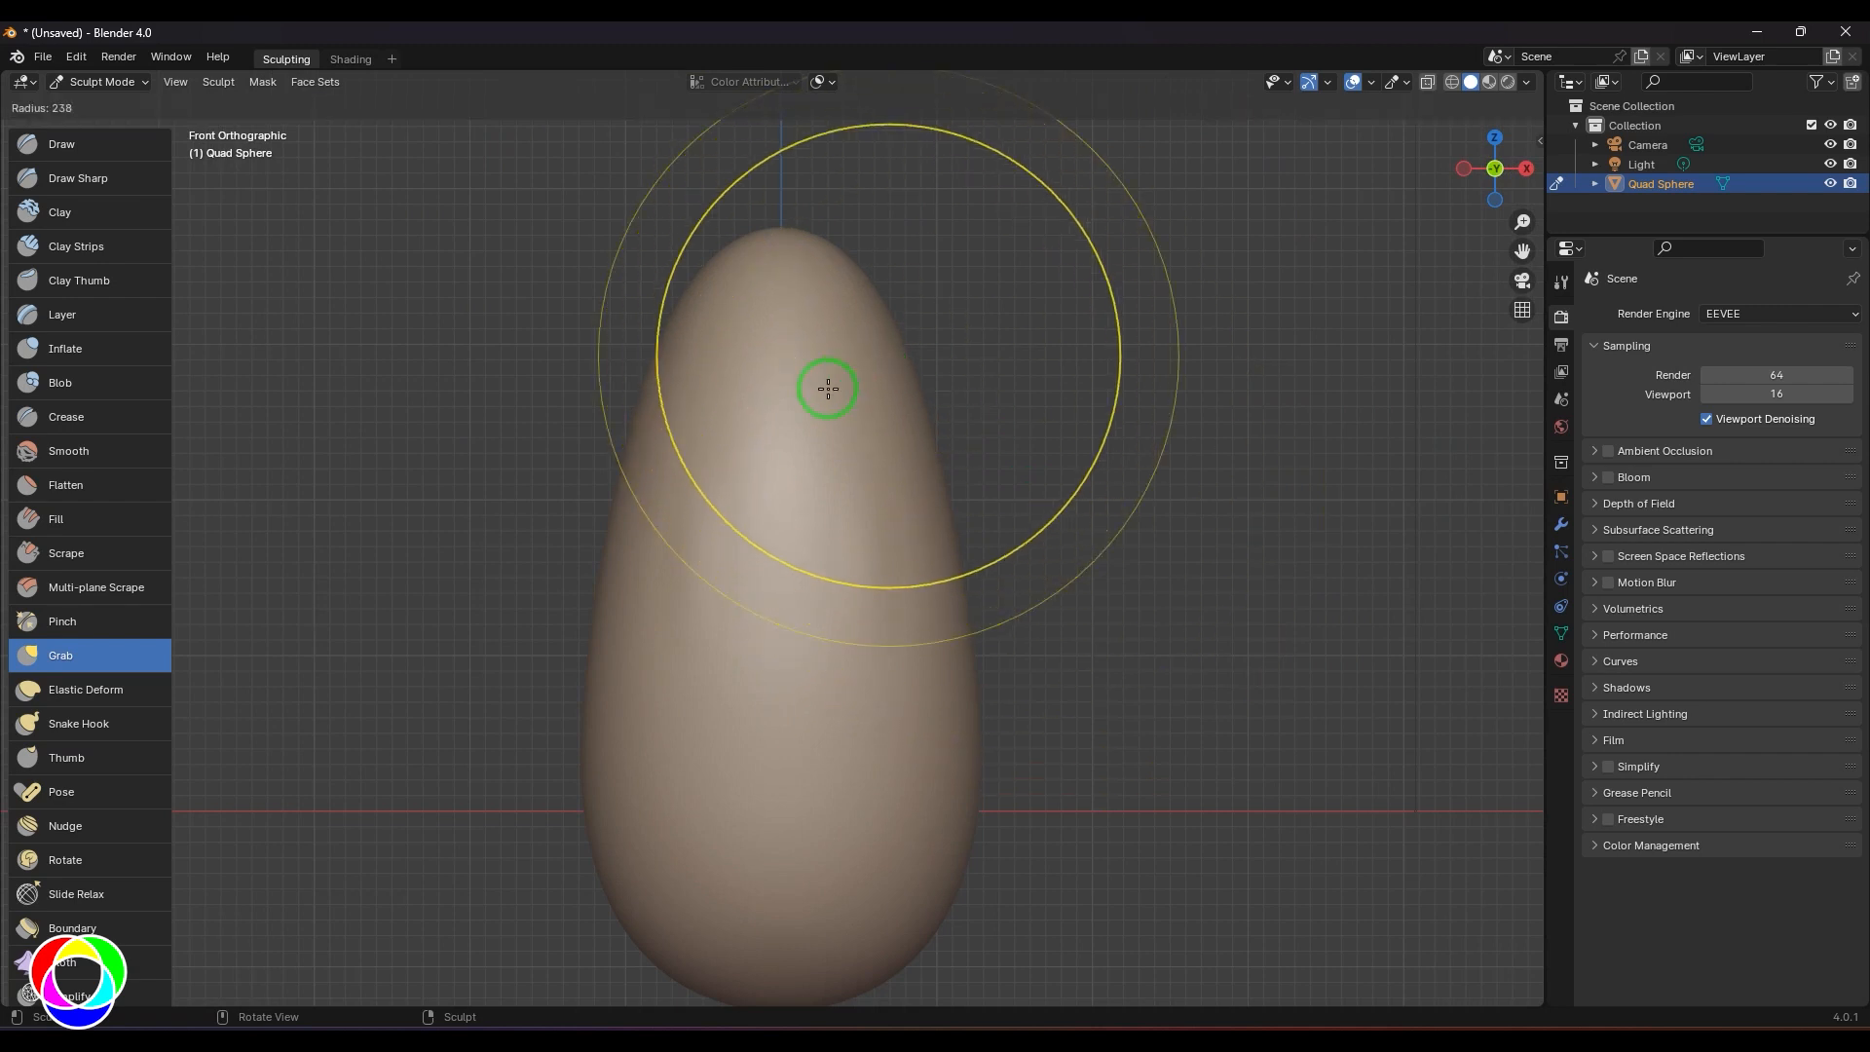
click(872, 343)
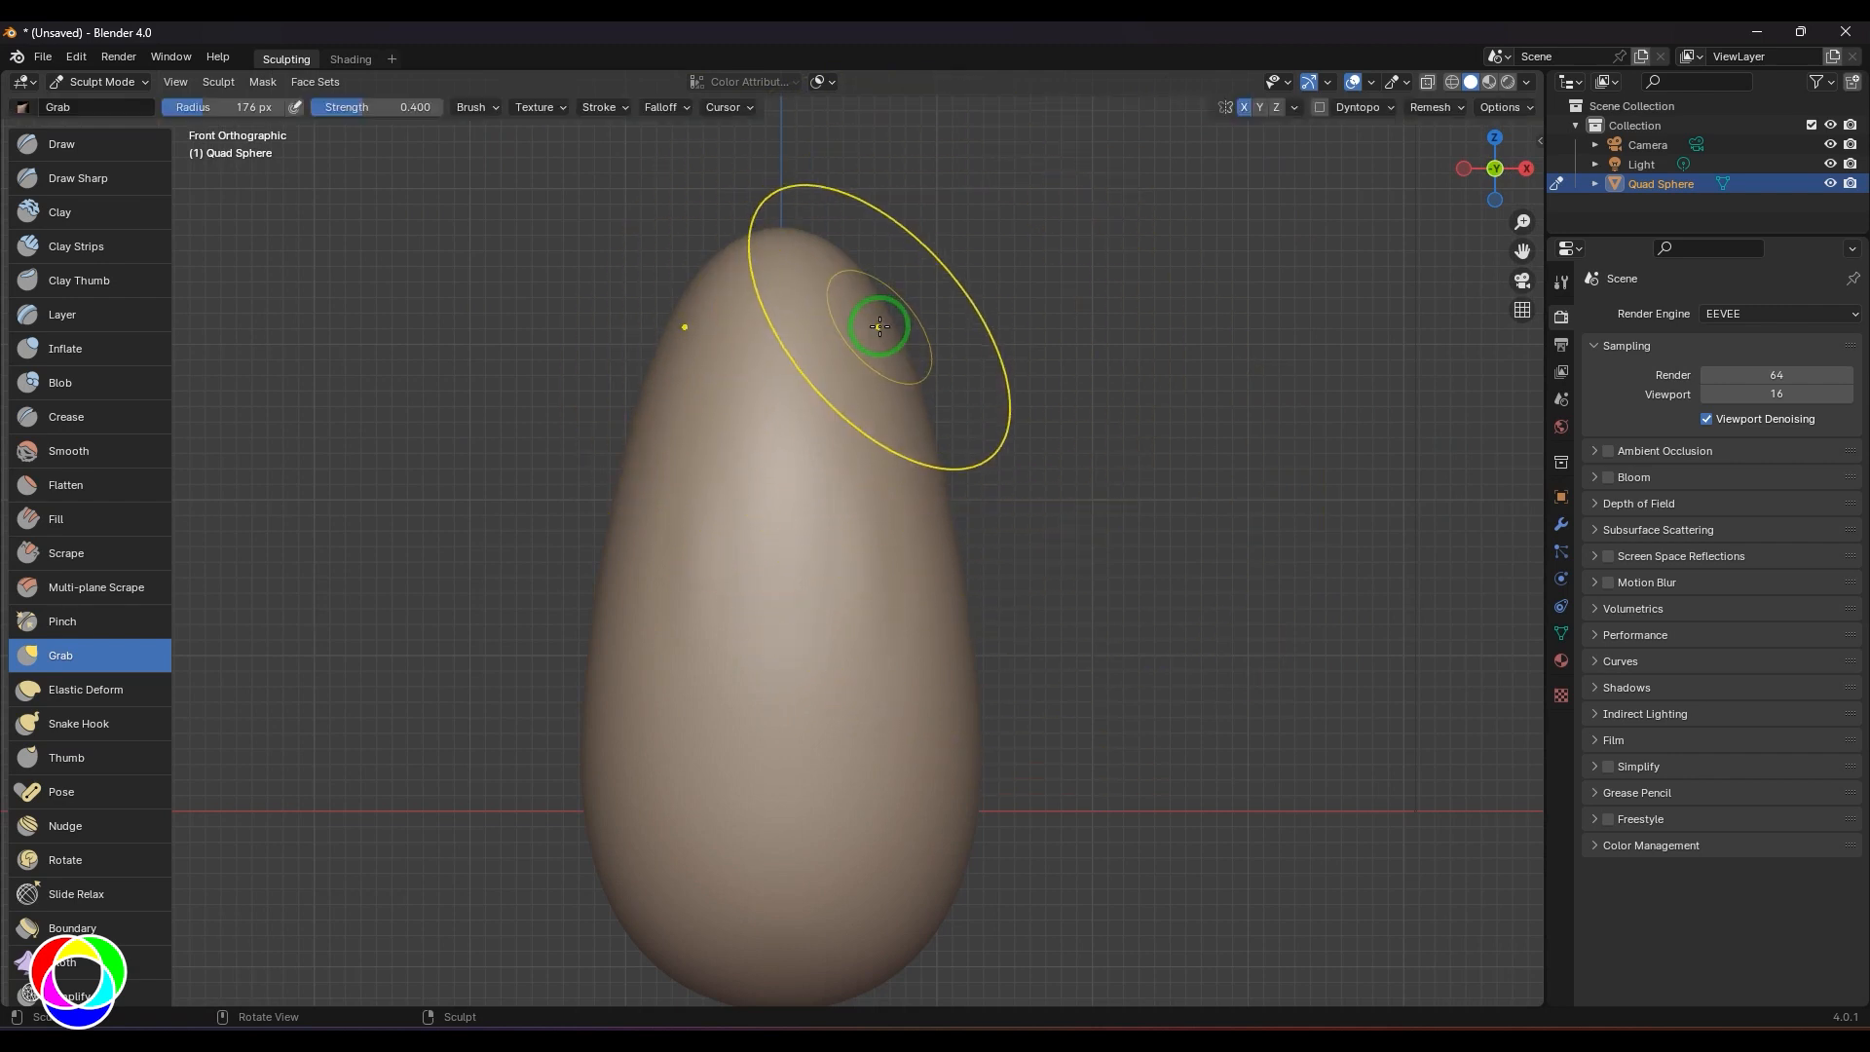
mouse_move(879, 337)
mouse_down()
mouse_move(1054, 289)
mouse_move(1079, 309)
mouse_up()
mouse_move(931, 455)
mouse_down()
mouse_move(960, 466)
mouse_move(939, 543)
mouse_move(973, 731)
mouse_move(941, 722)
mouse_move(968, 687)
mouse_up()
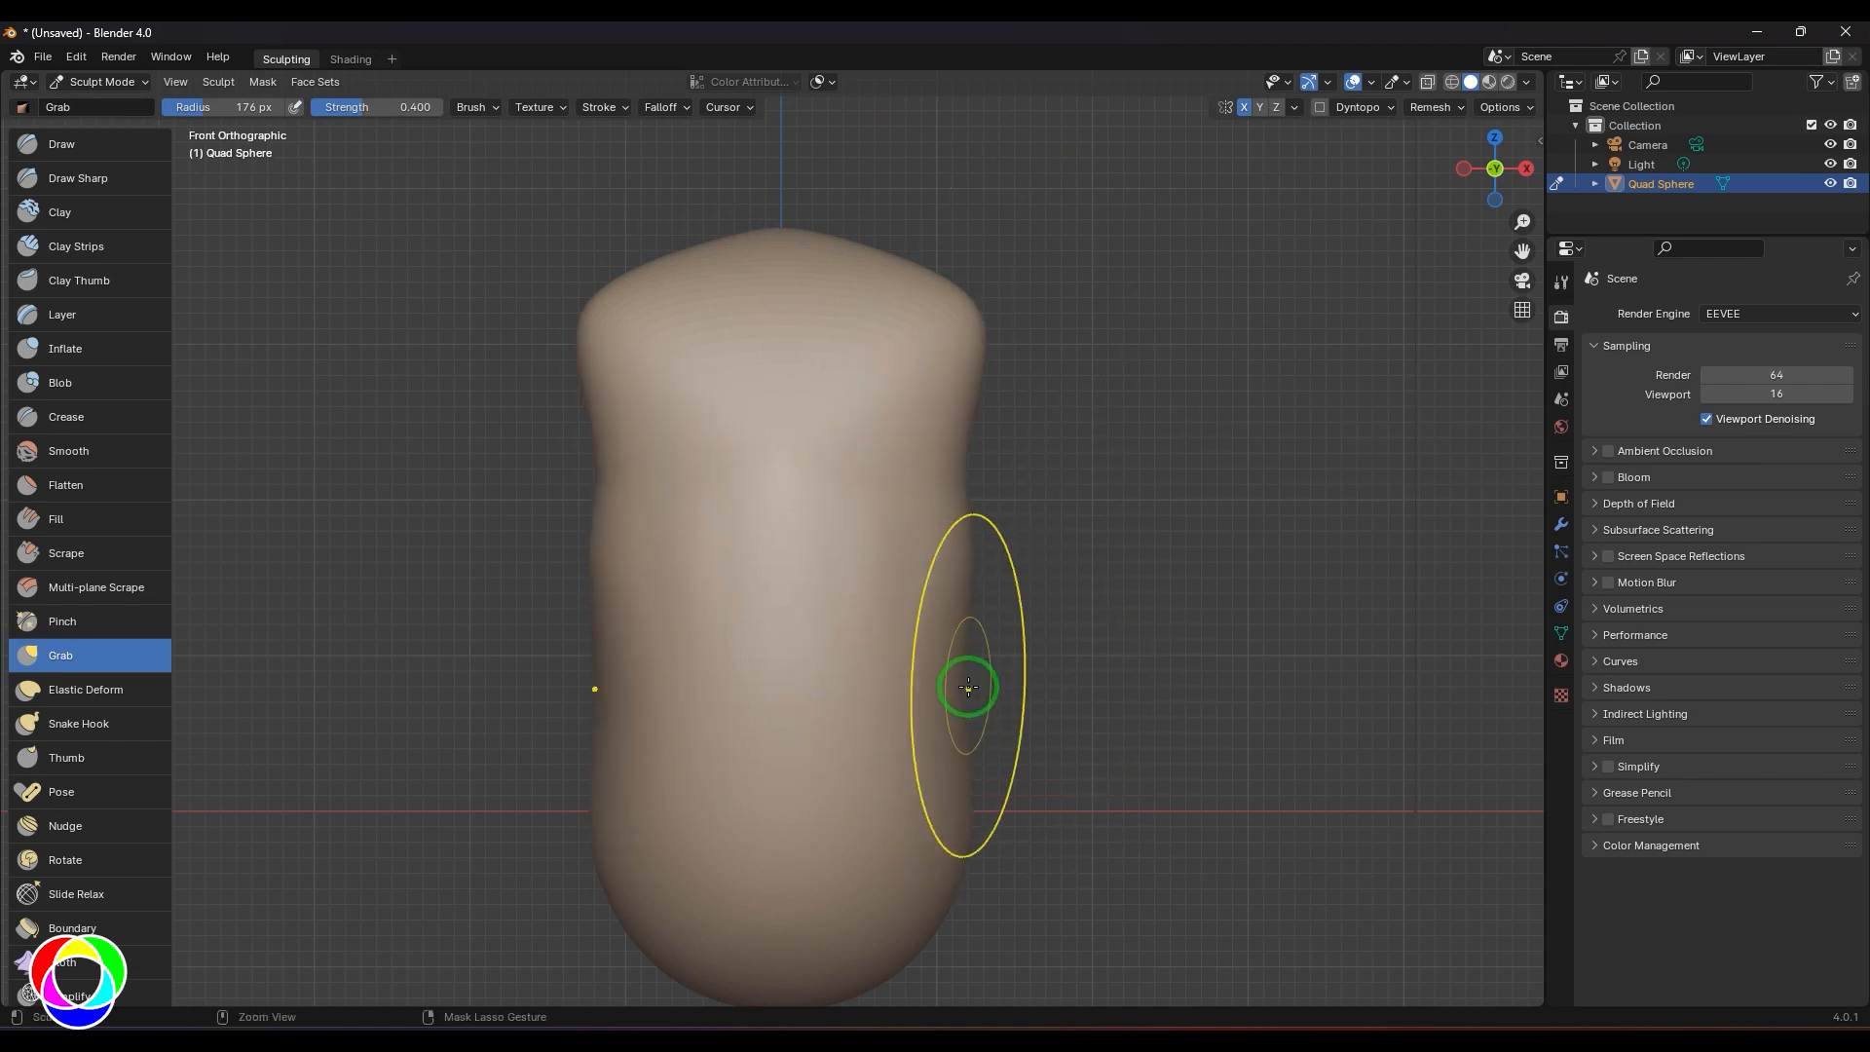
- Set the Grab radius to 238 px, widen the sides of the chest, and draw in the waist below it
key(f)
click(968, 689)
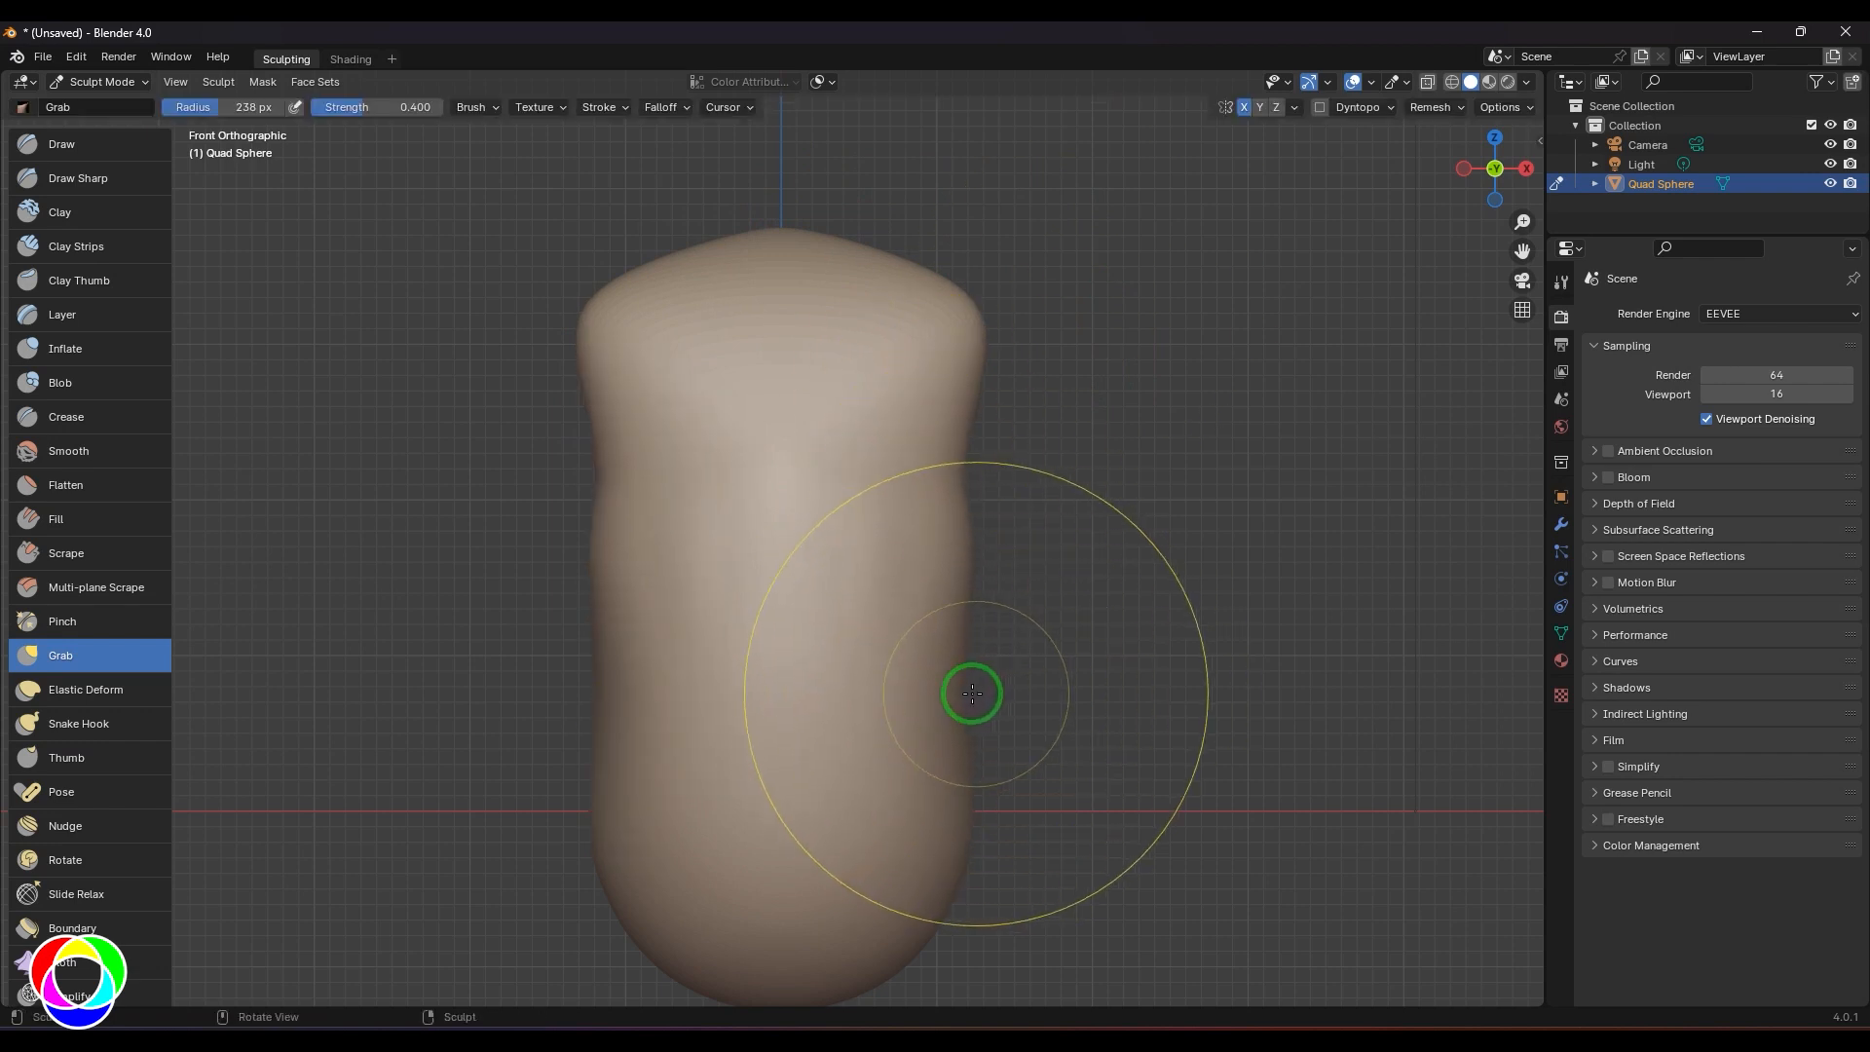
drag(964, 498, 990, 468)
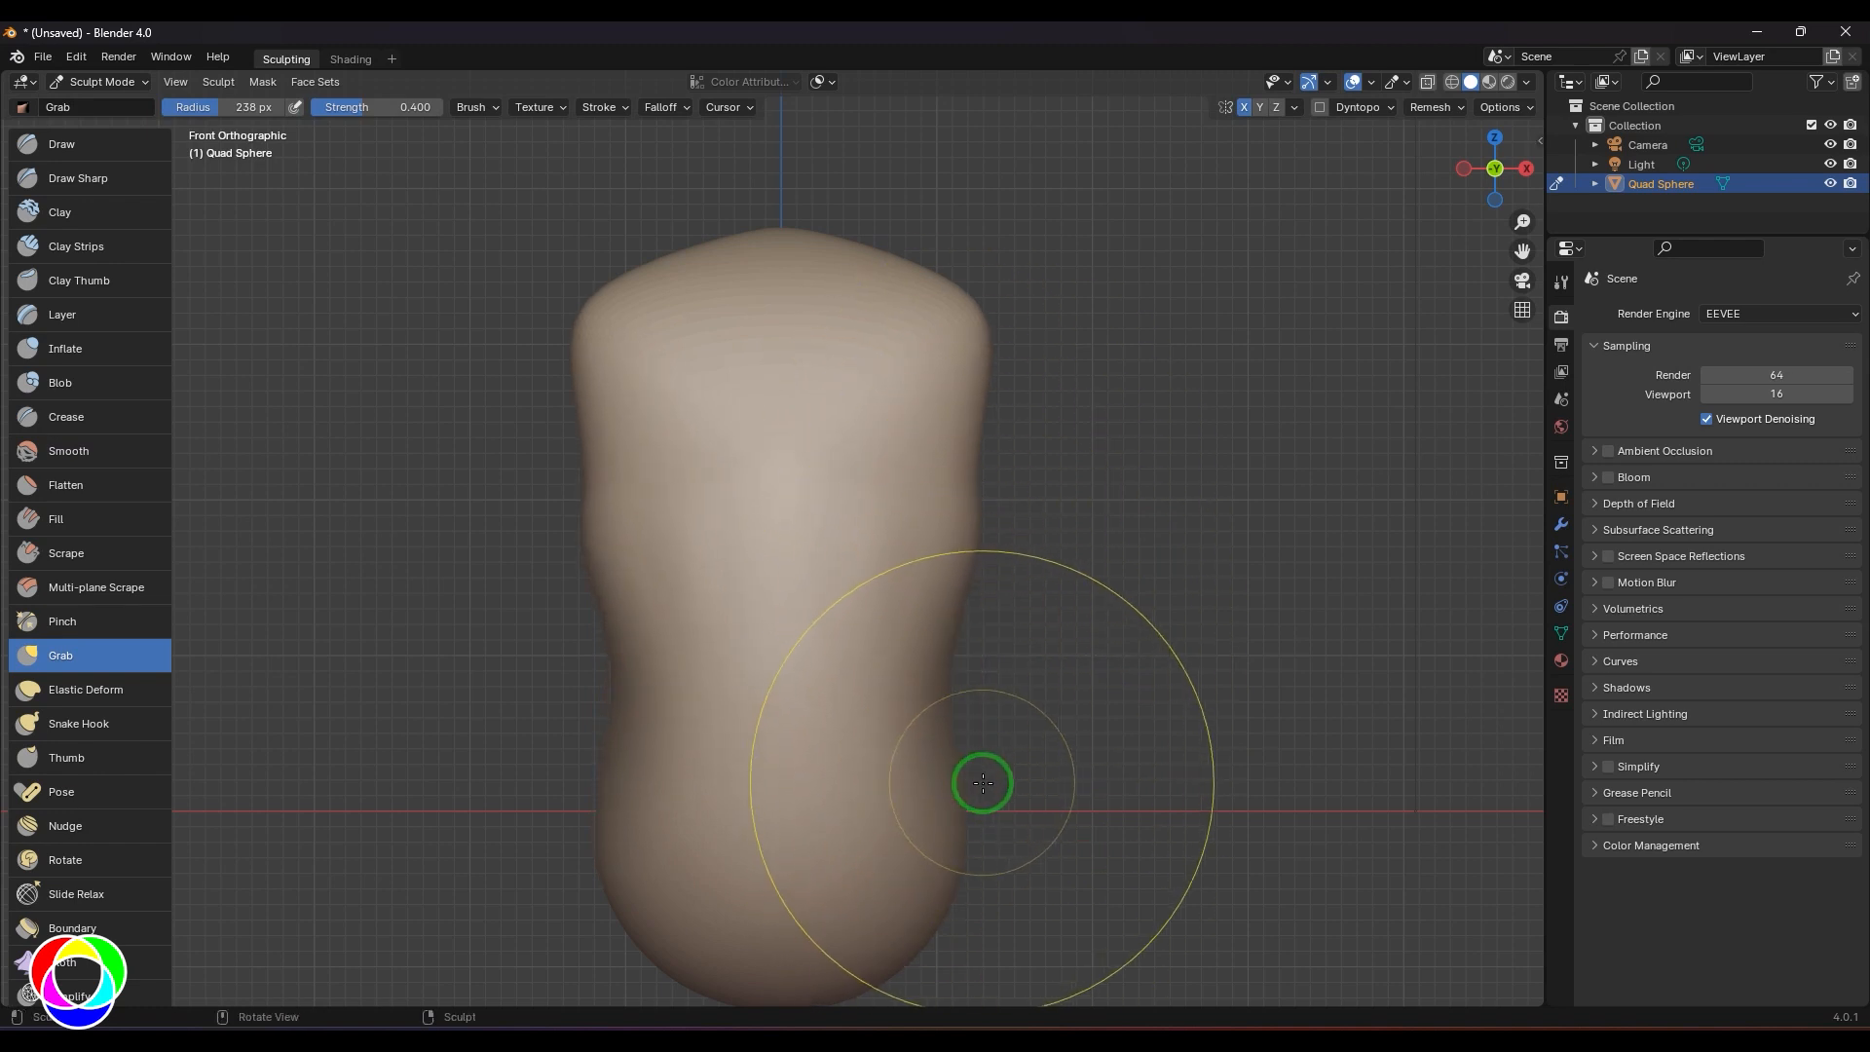
drag(983, 783, 959, 661)
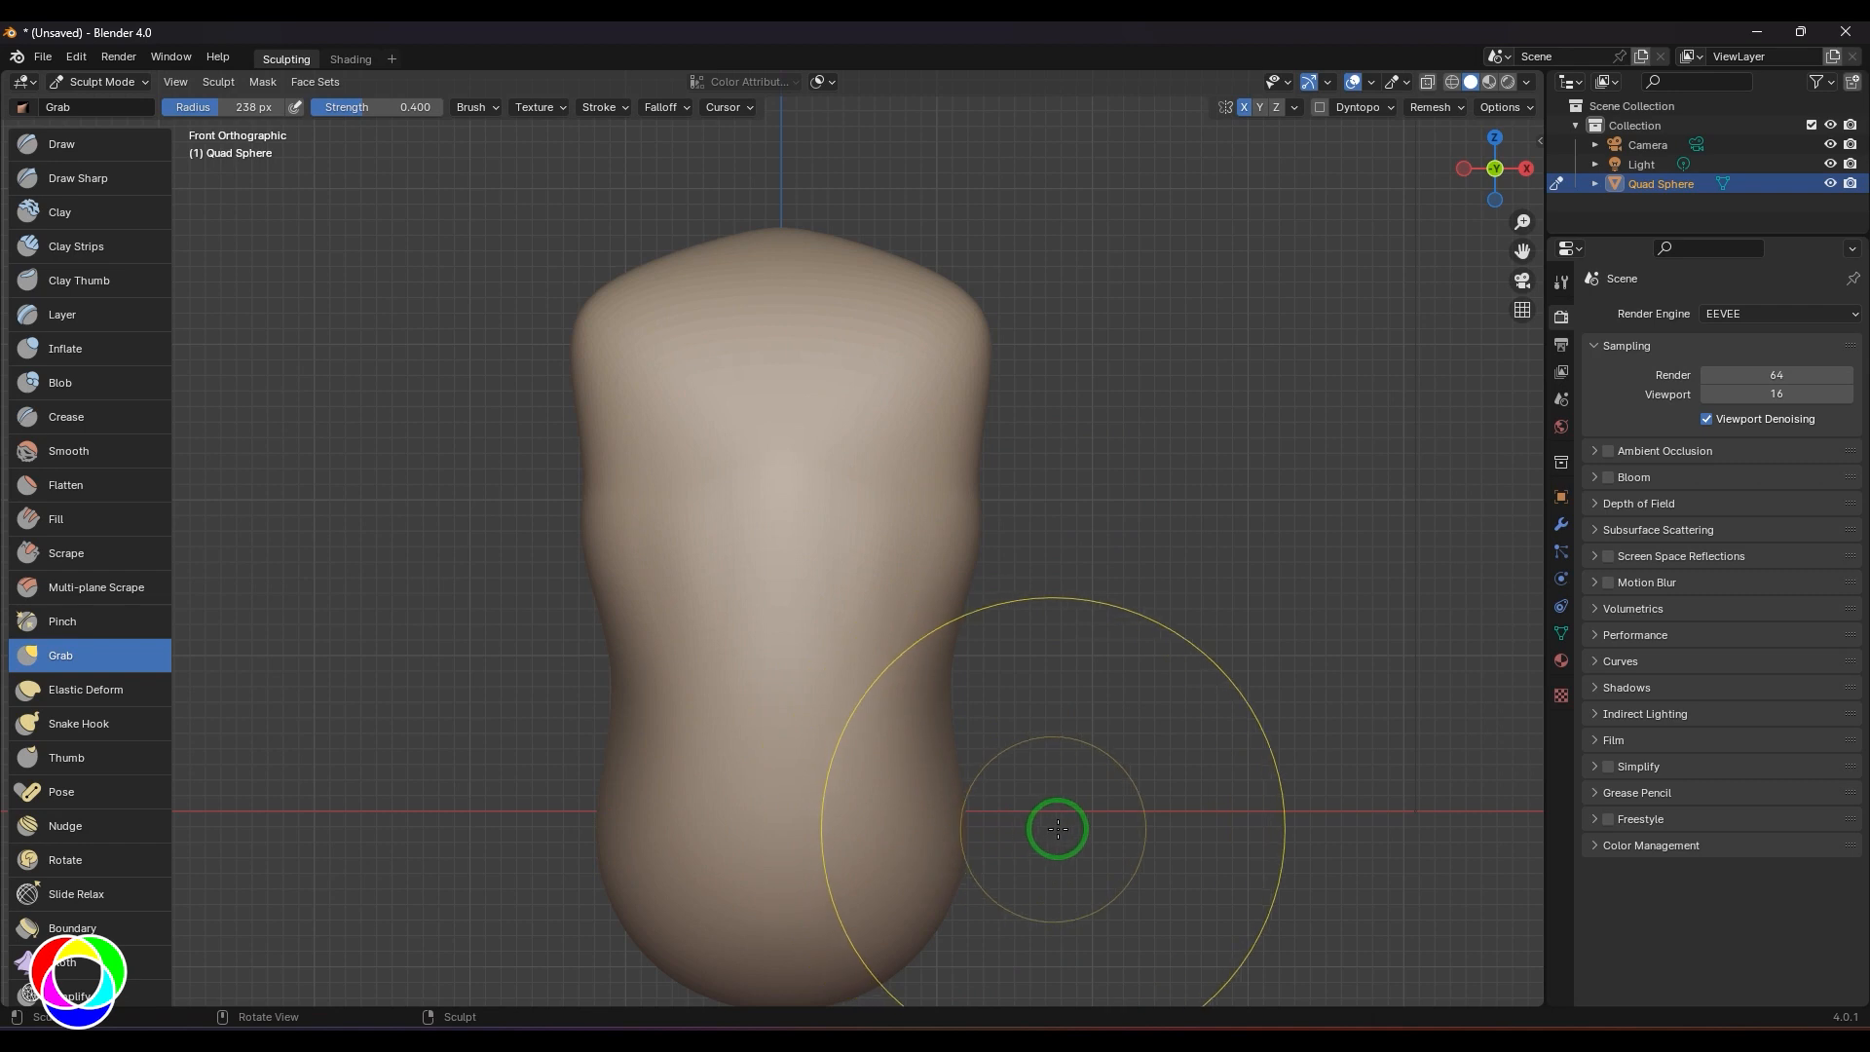
- Push the lower sides of the body inward to taper the pelvis toward the bottom
shift+middle_drag(1125, 791, 1167, 605)
drag(977, 748, 955, 734)
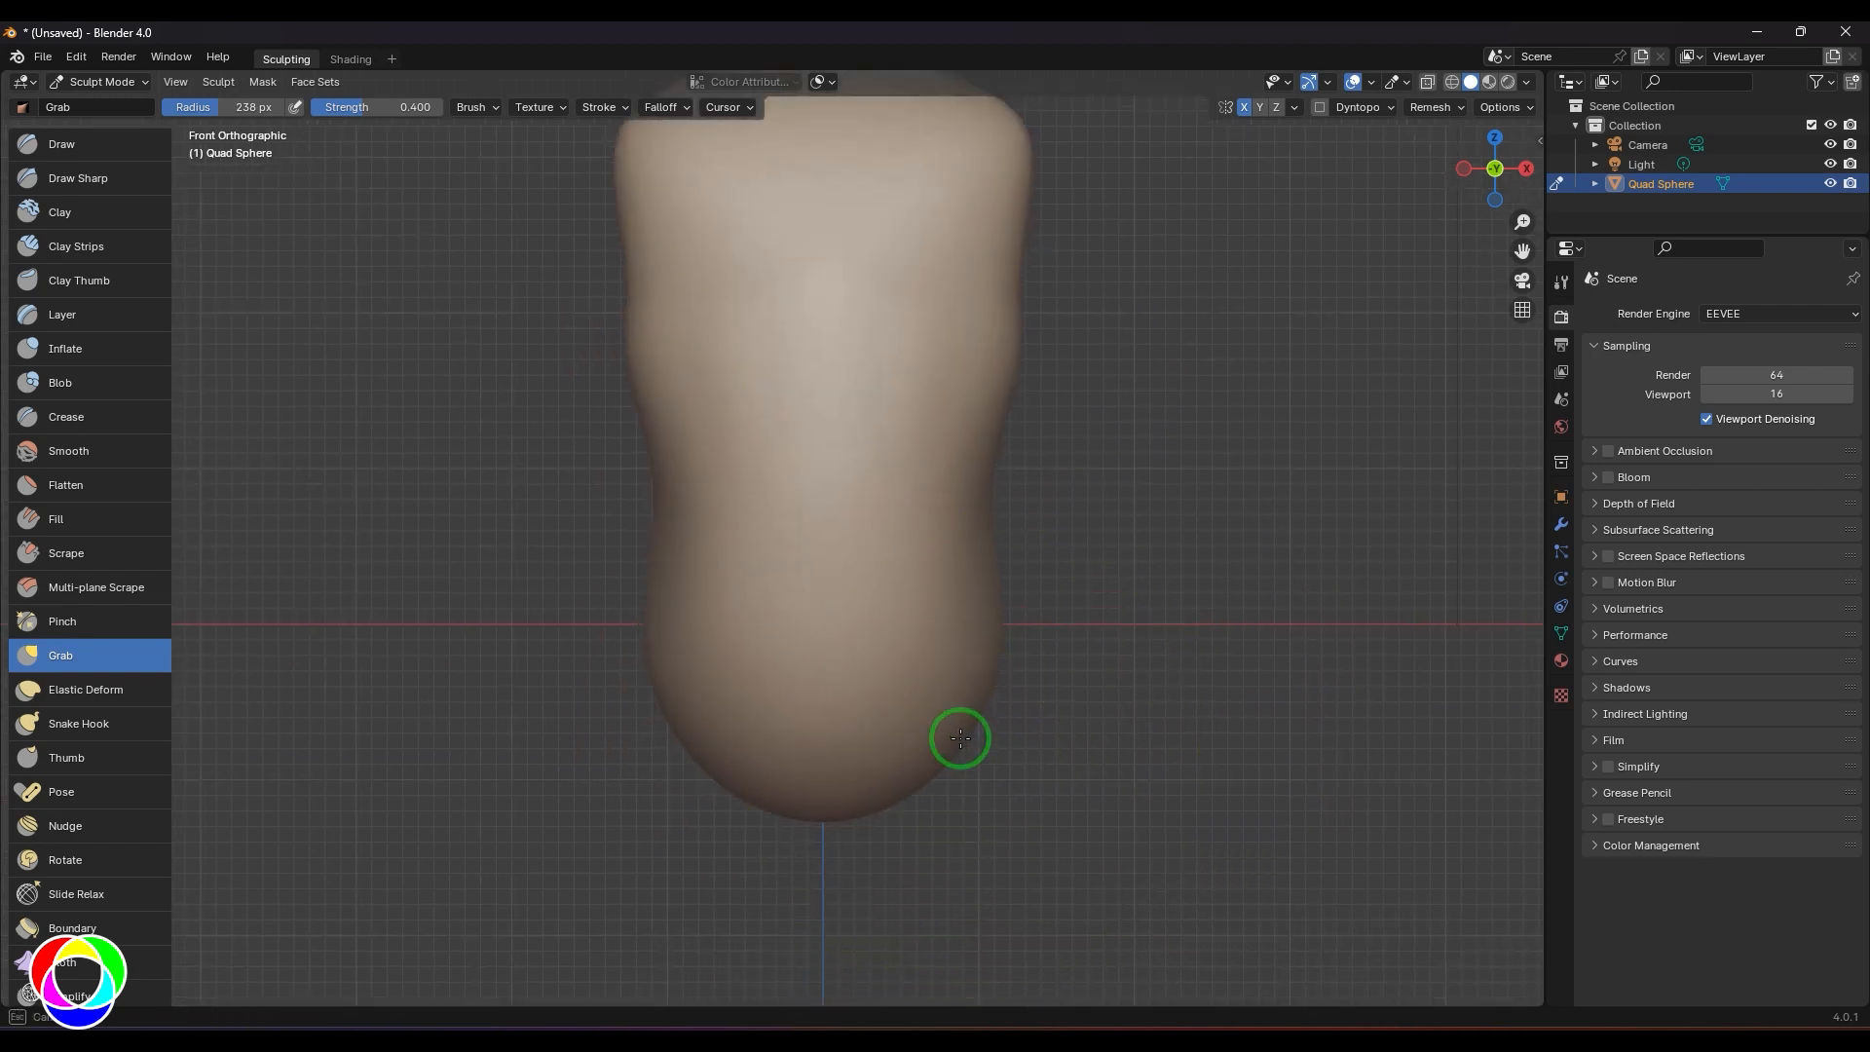
drag(885, 804, 826, 824)
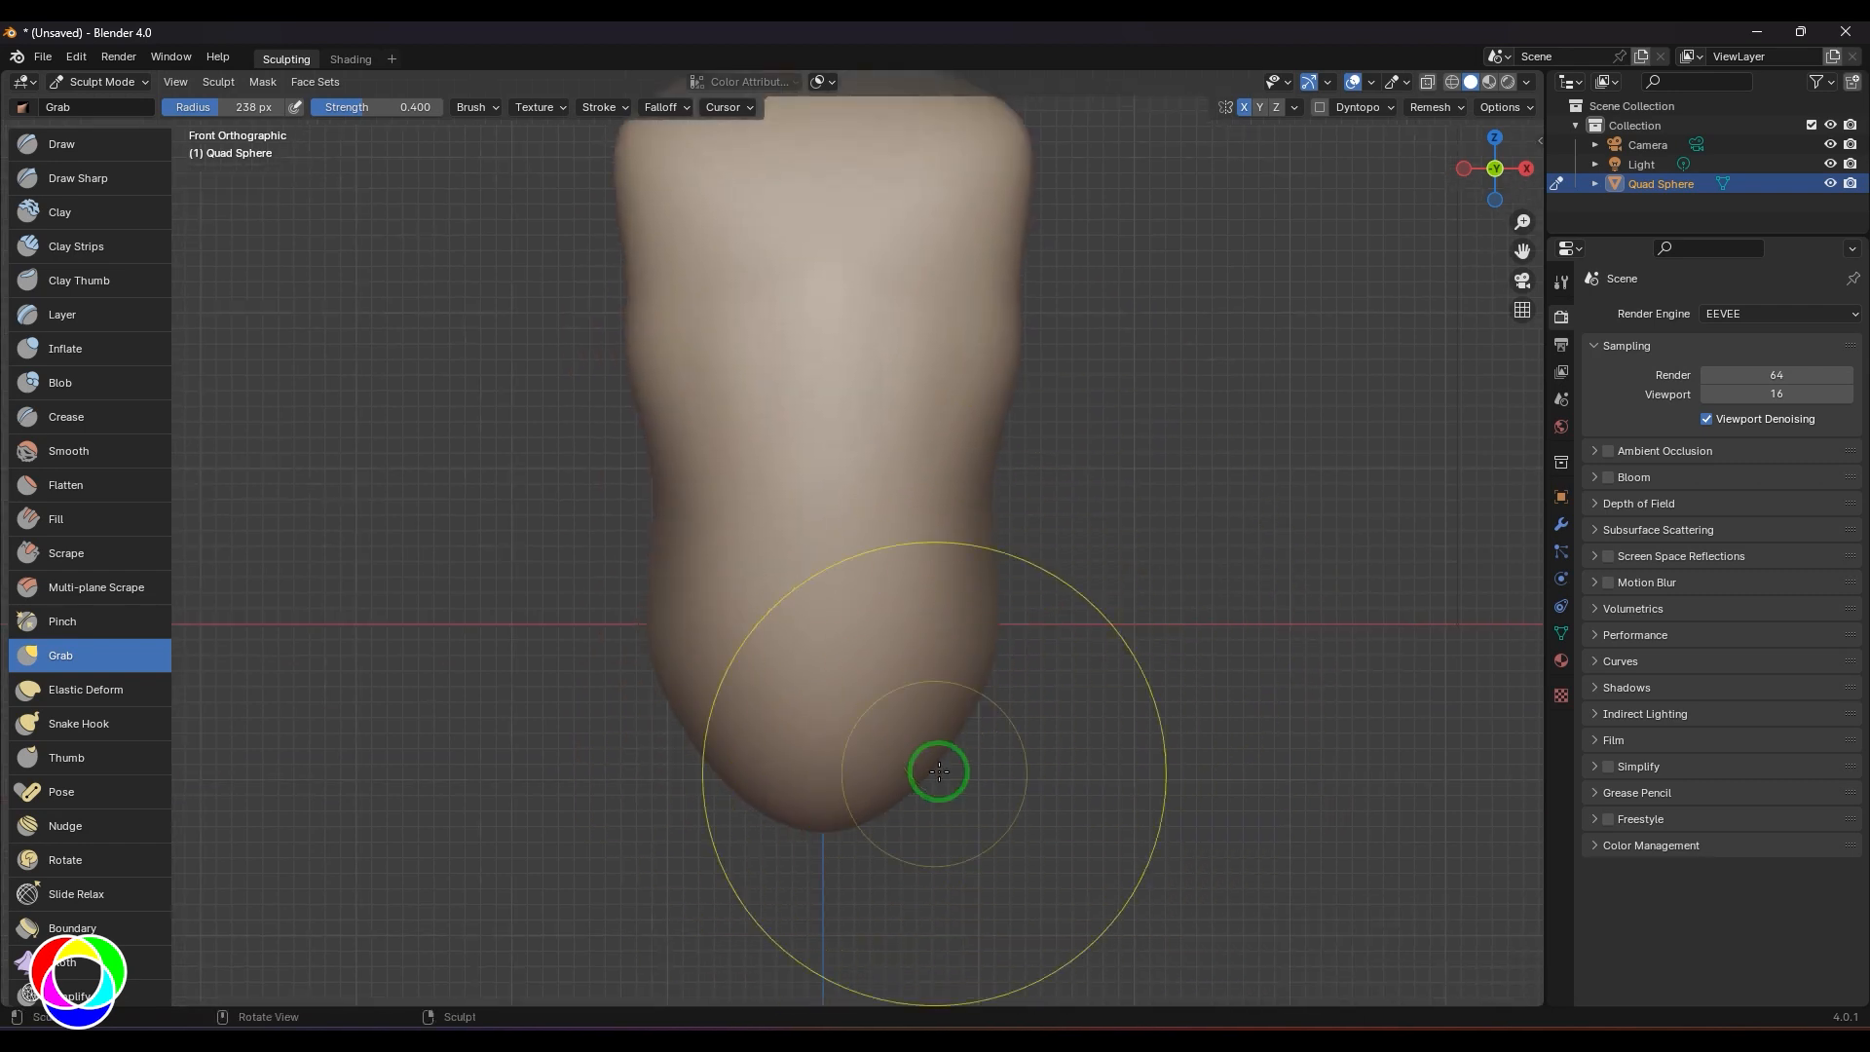
- In right view, curve the lower back inward, shape the buttocks, tuck in the lower belly, and refine the upper chest profile
middle_drag(1149, 605, 1107, 679)
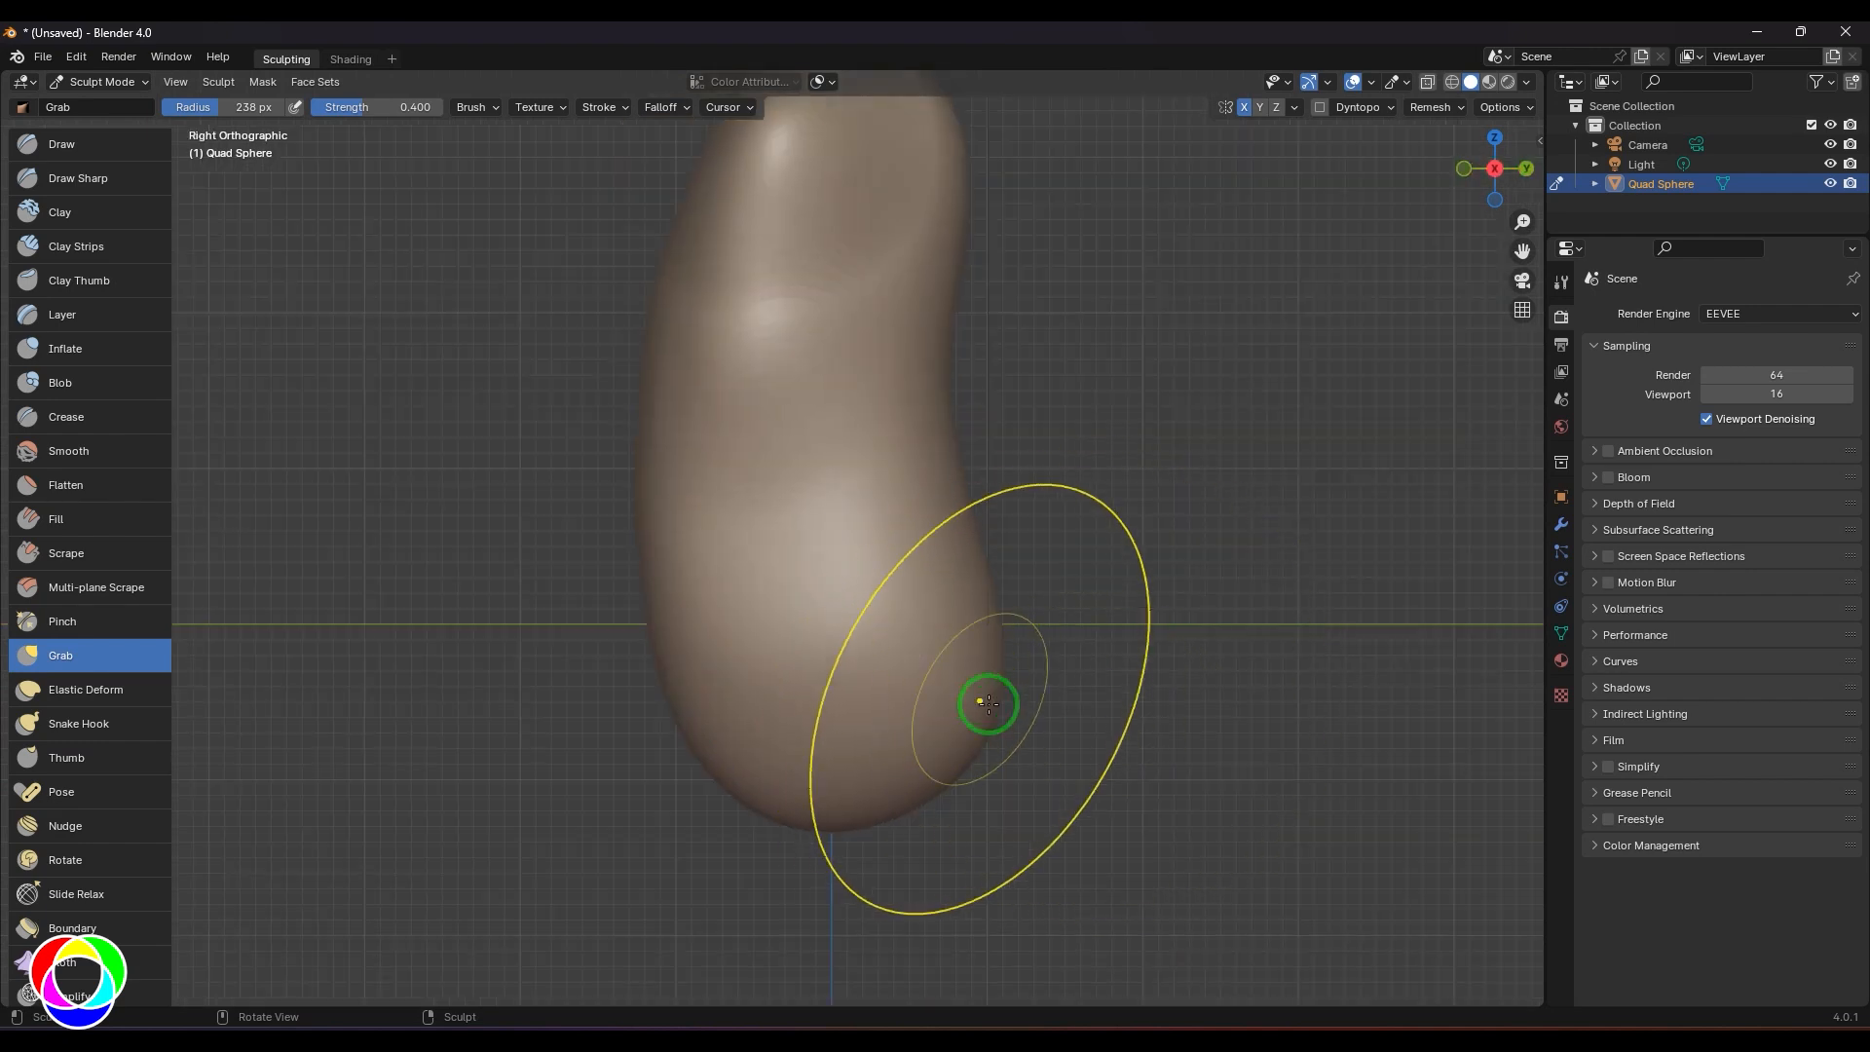
drag(941, 529, 909, 517)
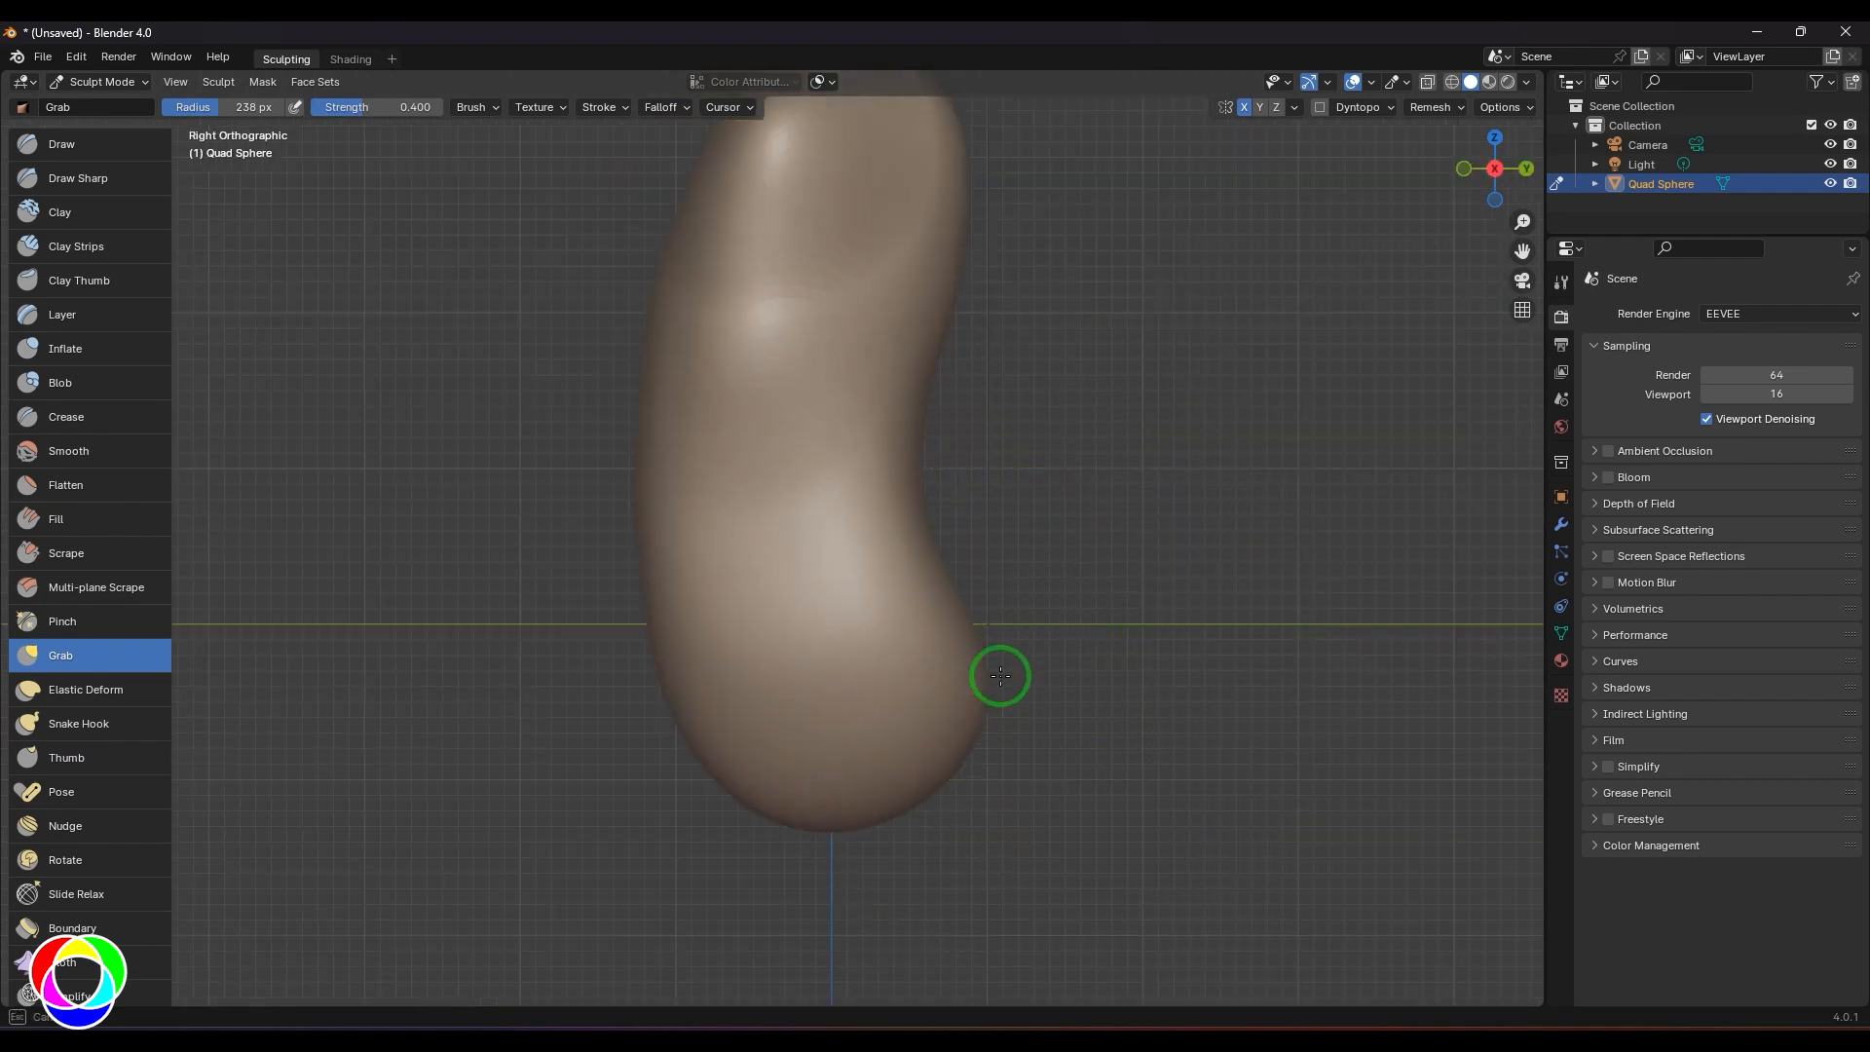
drag(985, 720, 988, 728)
drag(713, 770, 724, 760)
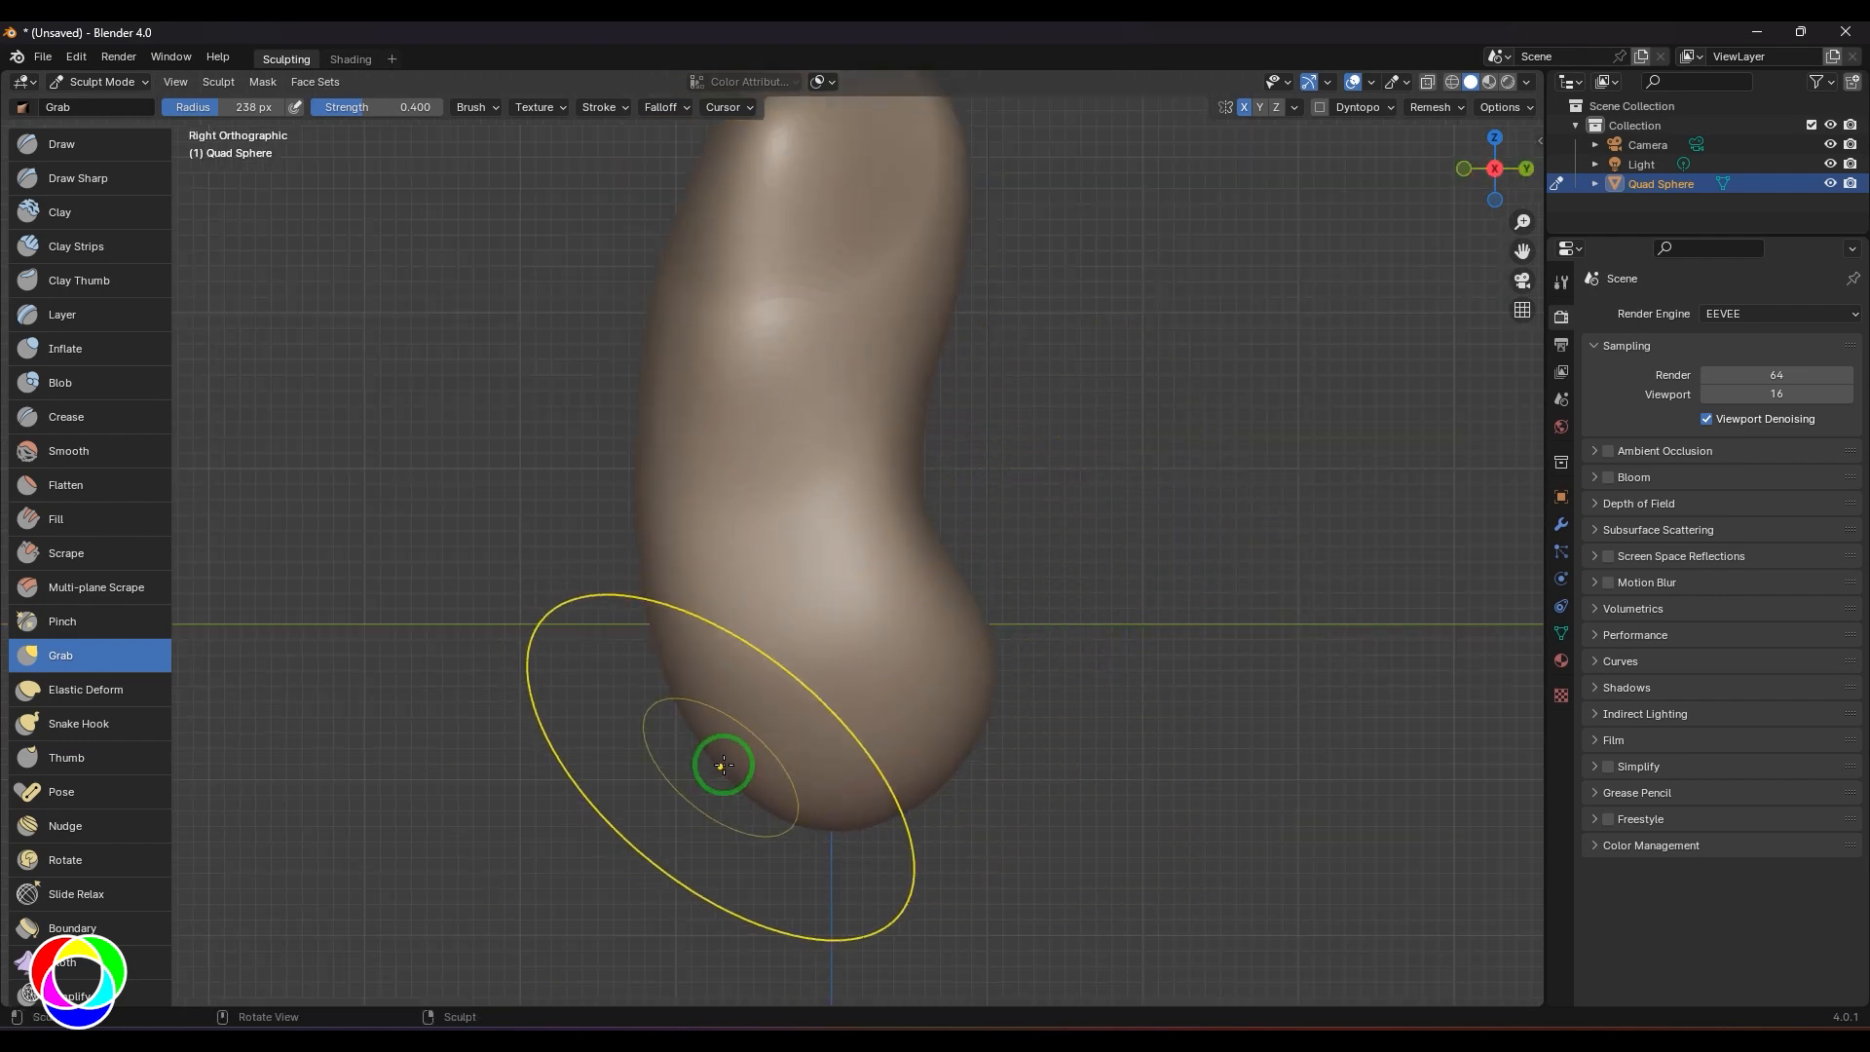
shift+middle_drag(1181, 497, 1169, 672)
mouse_move(670, 389)
mouse_down()
mouse_move(649, 387)
mouse_move(614, 542)
mouse_move(641, 542)
mouse_move(676, 417)
mouse_move(664, 294)
mouse_up()
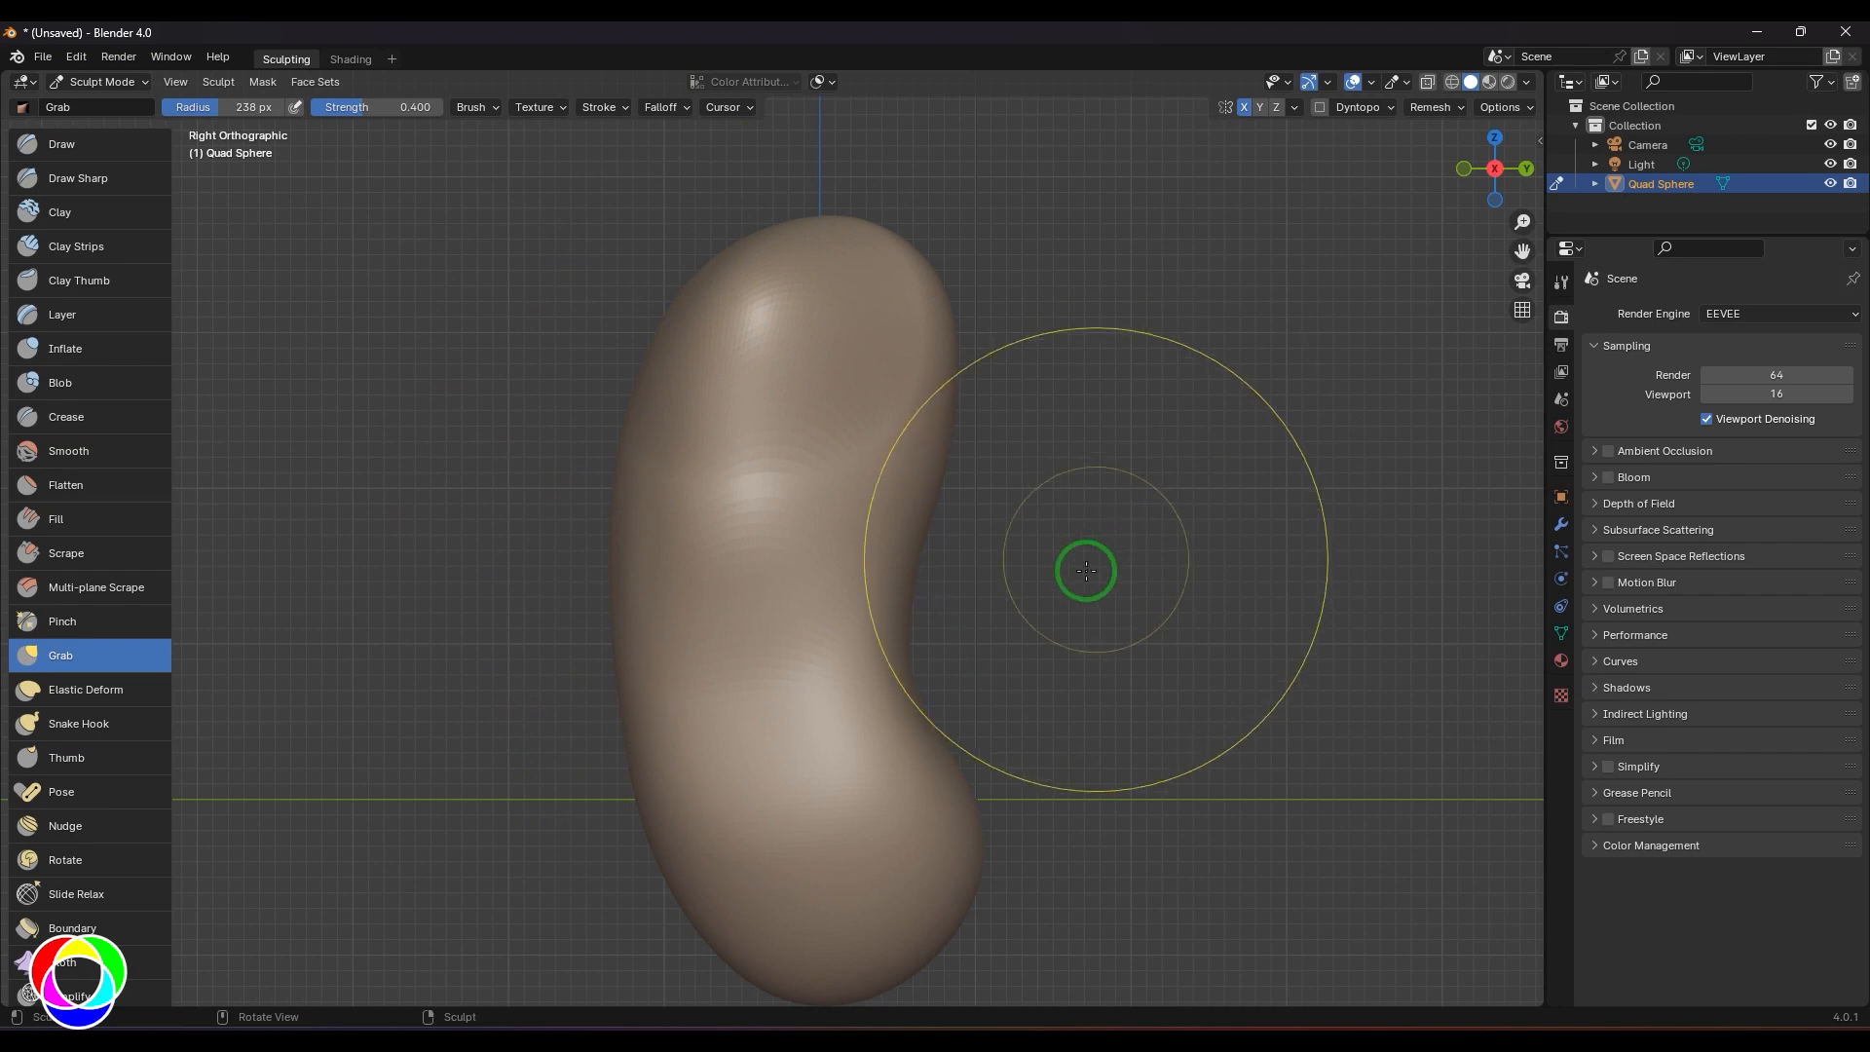
- Switch to the Mask brush with a 131 px radius and paint a mask on the side of the shoulder
key(KP_1)
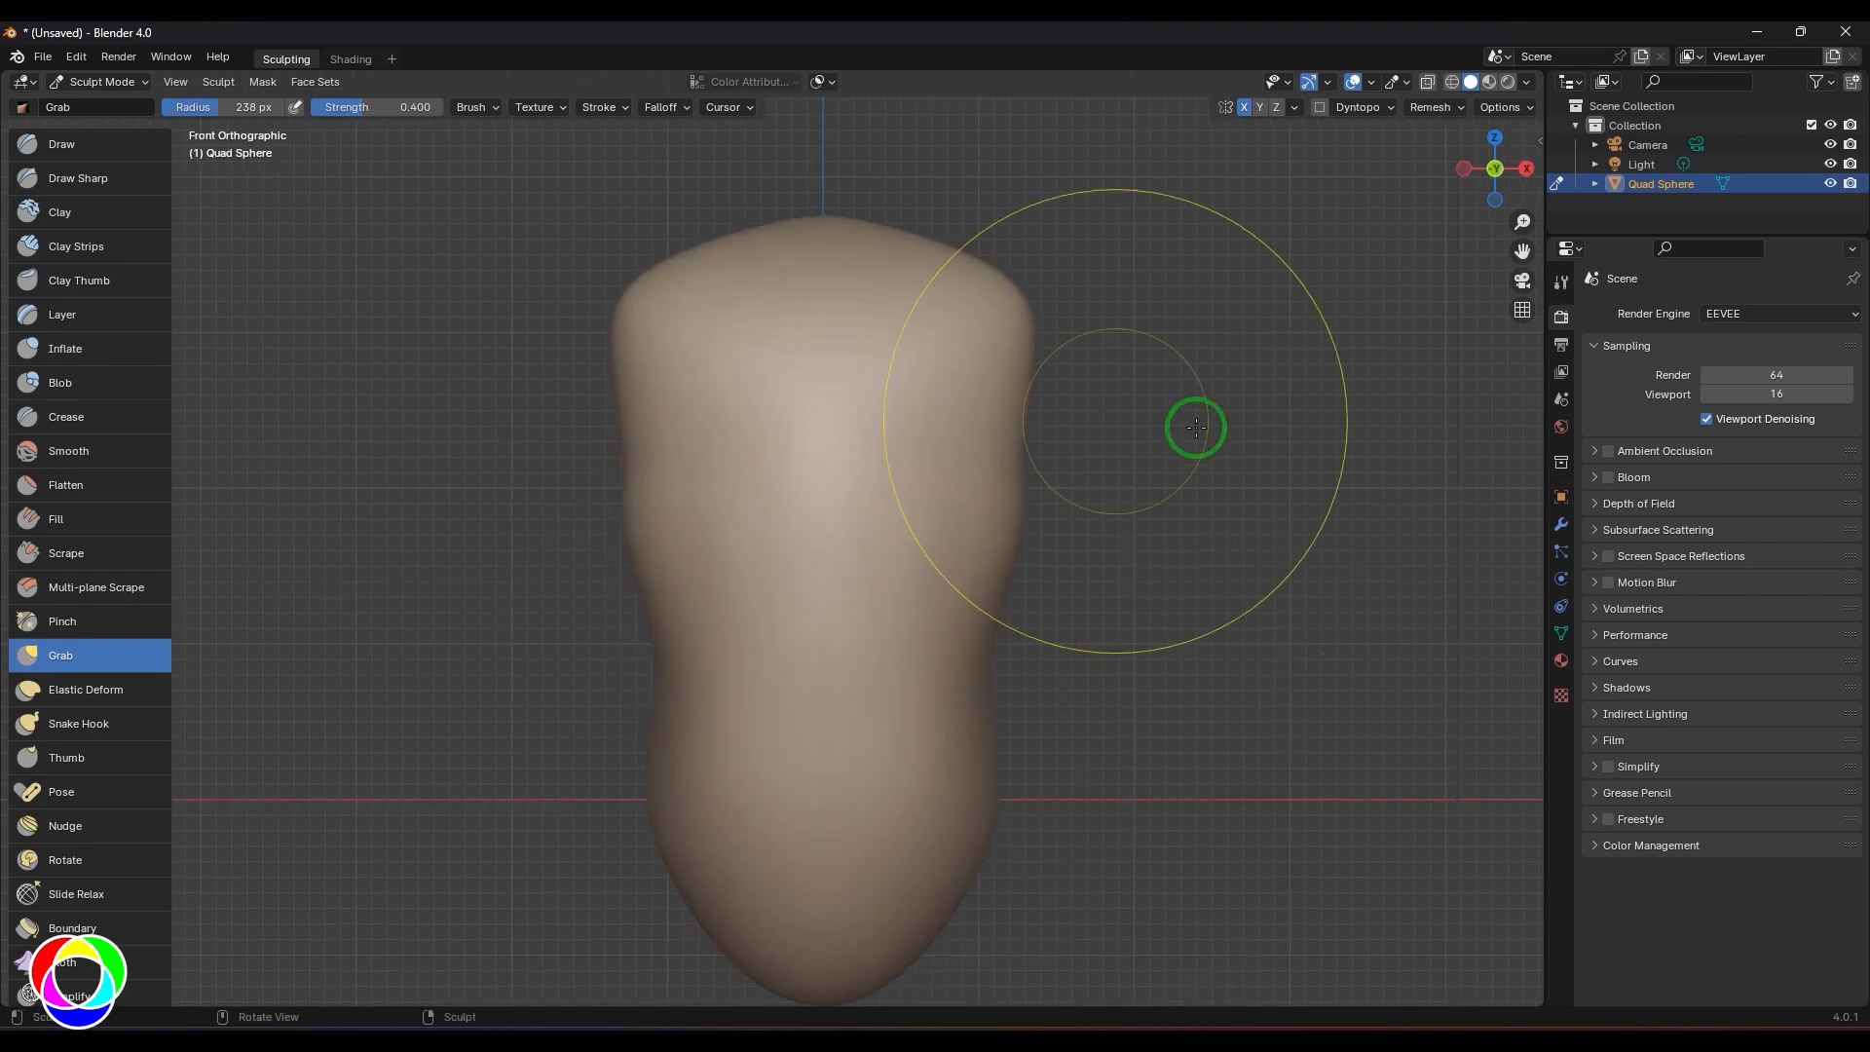
middle_drag(1266, 485, 1169, 530)
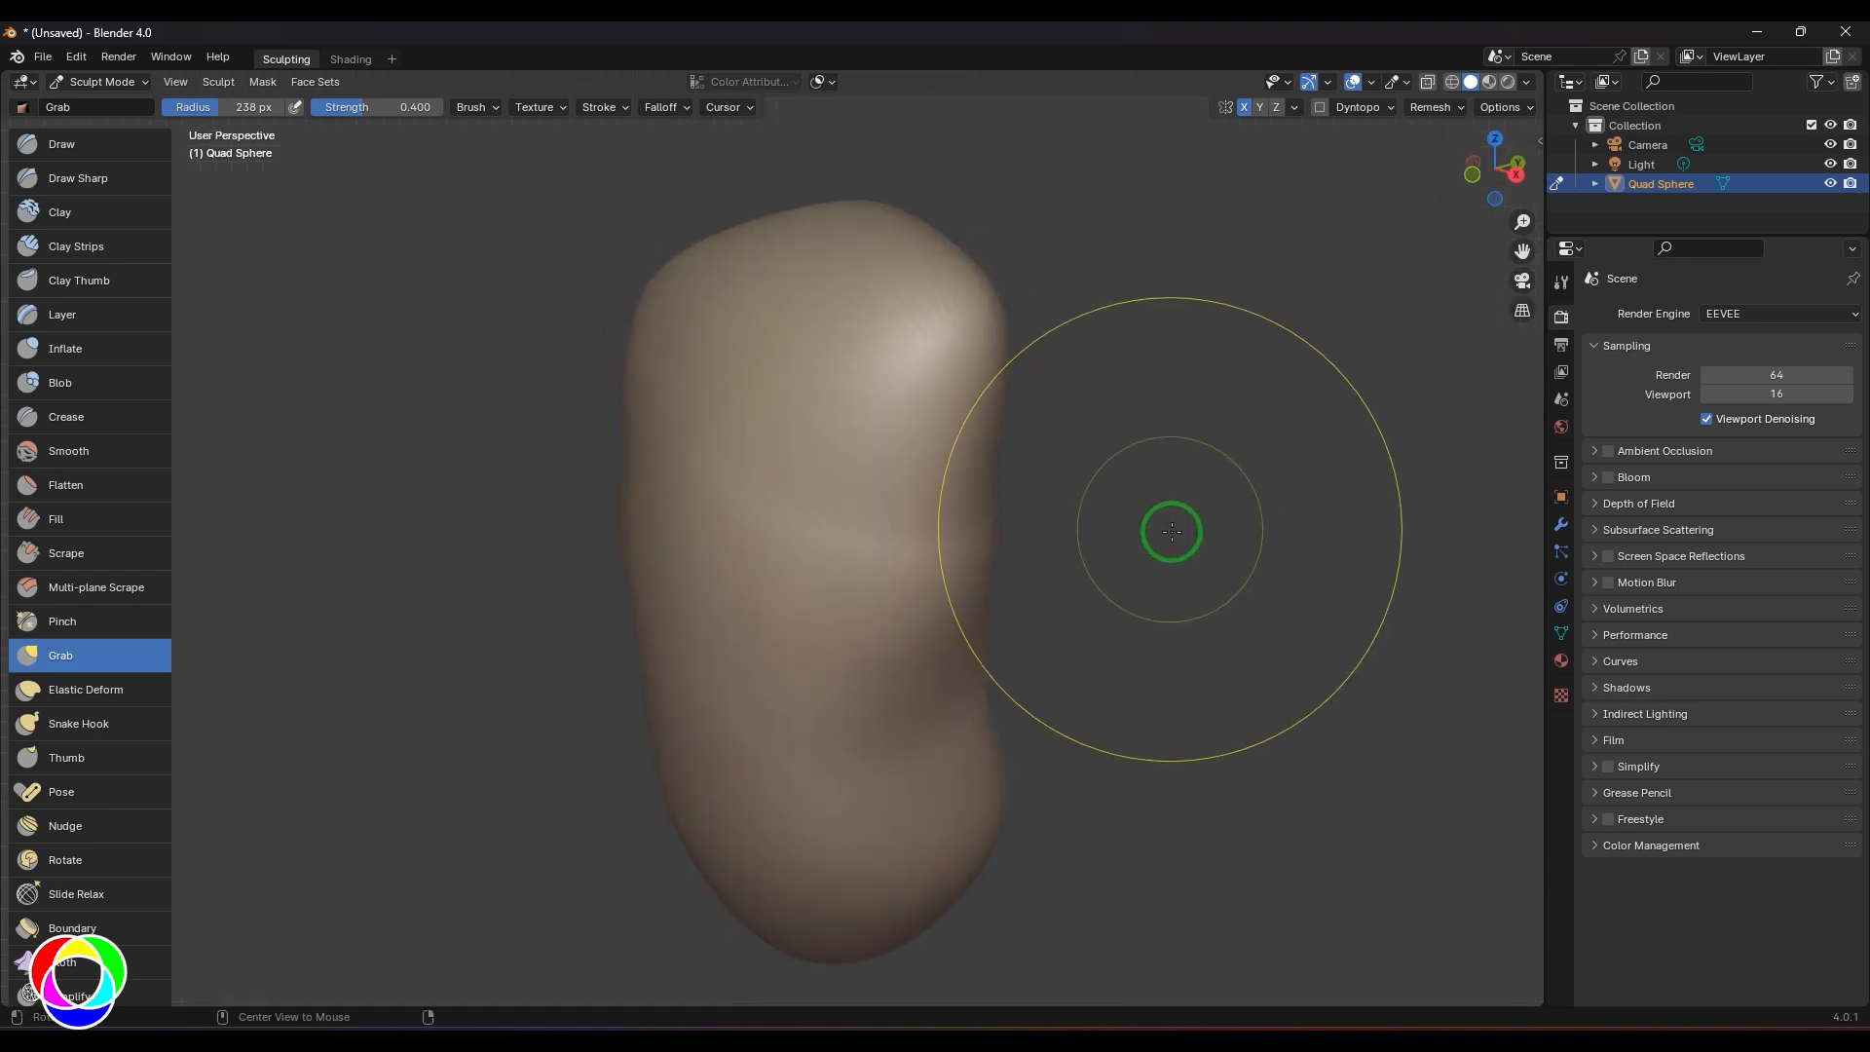
key(x)
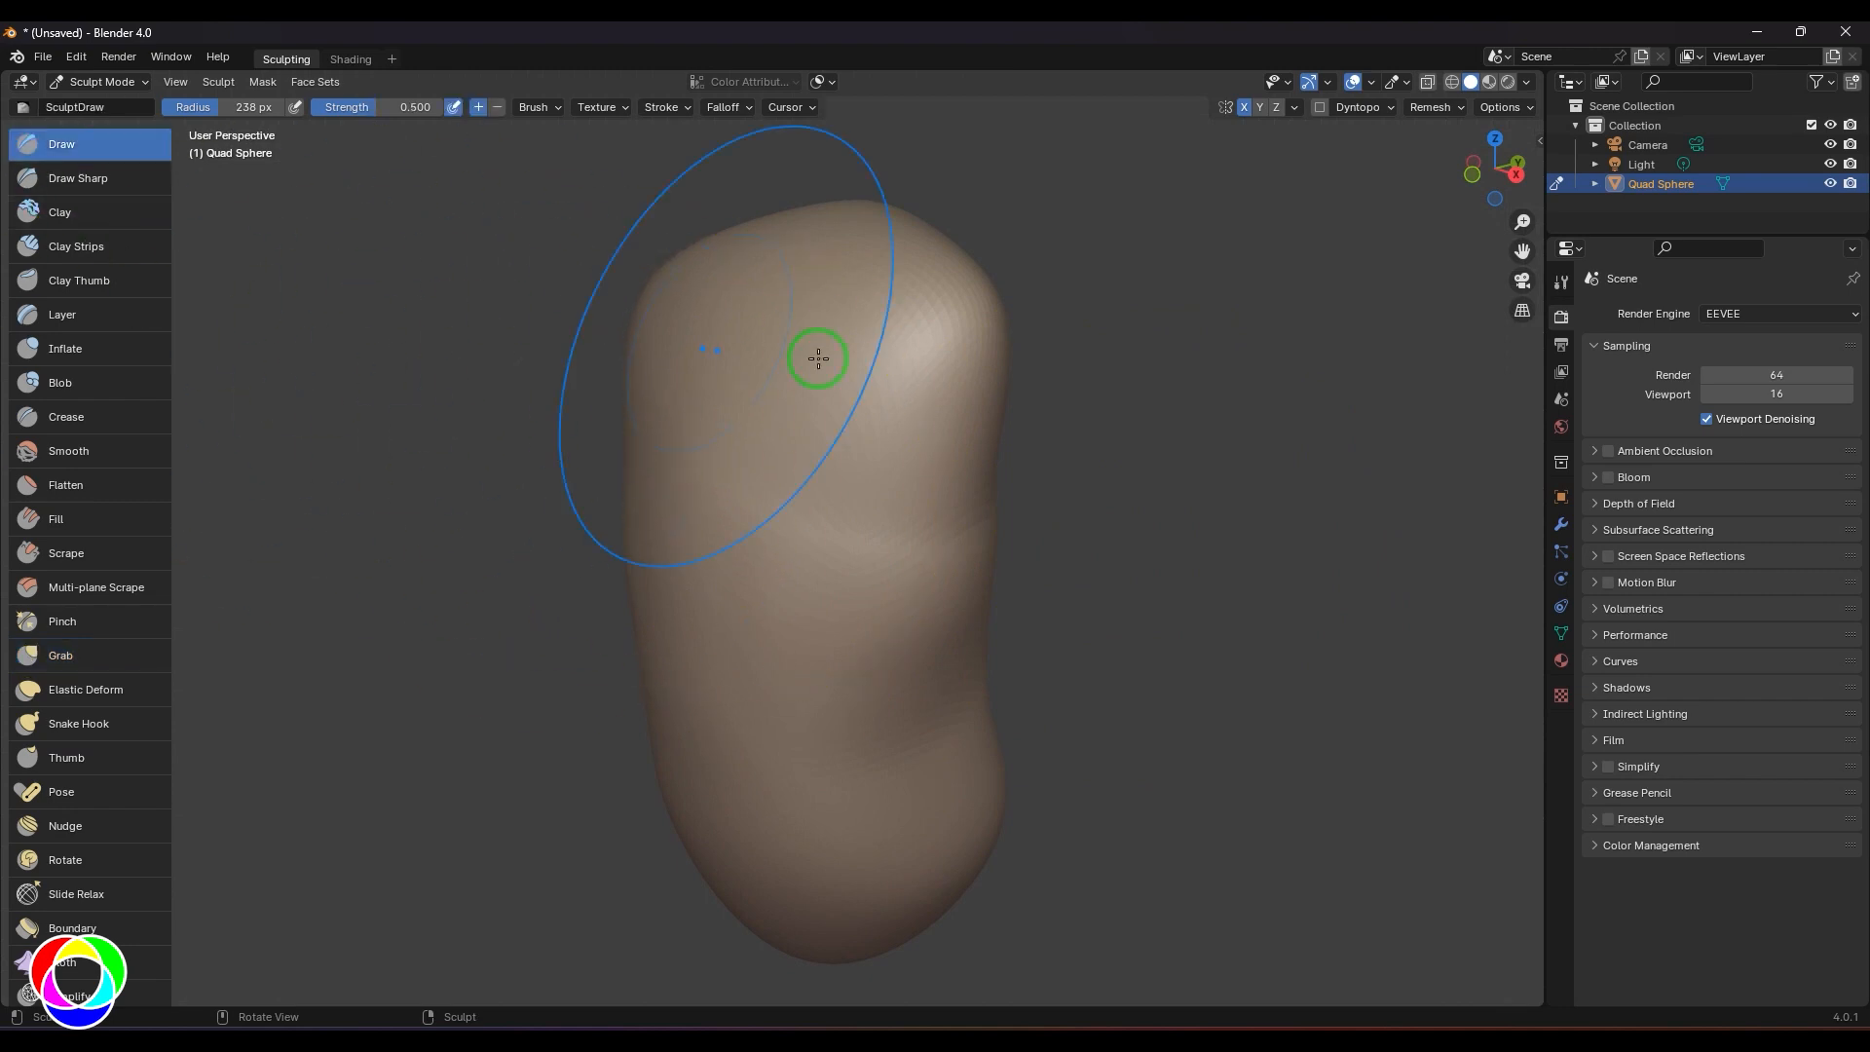
key(m)
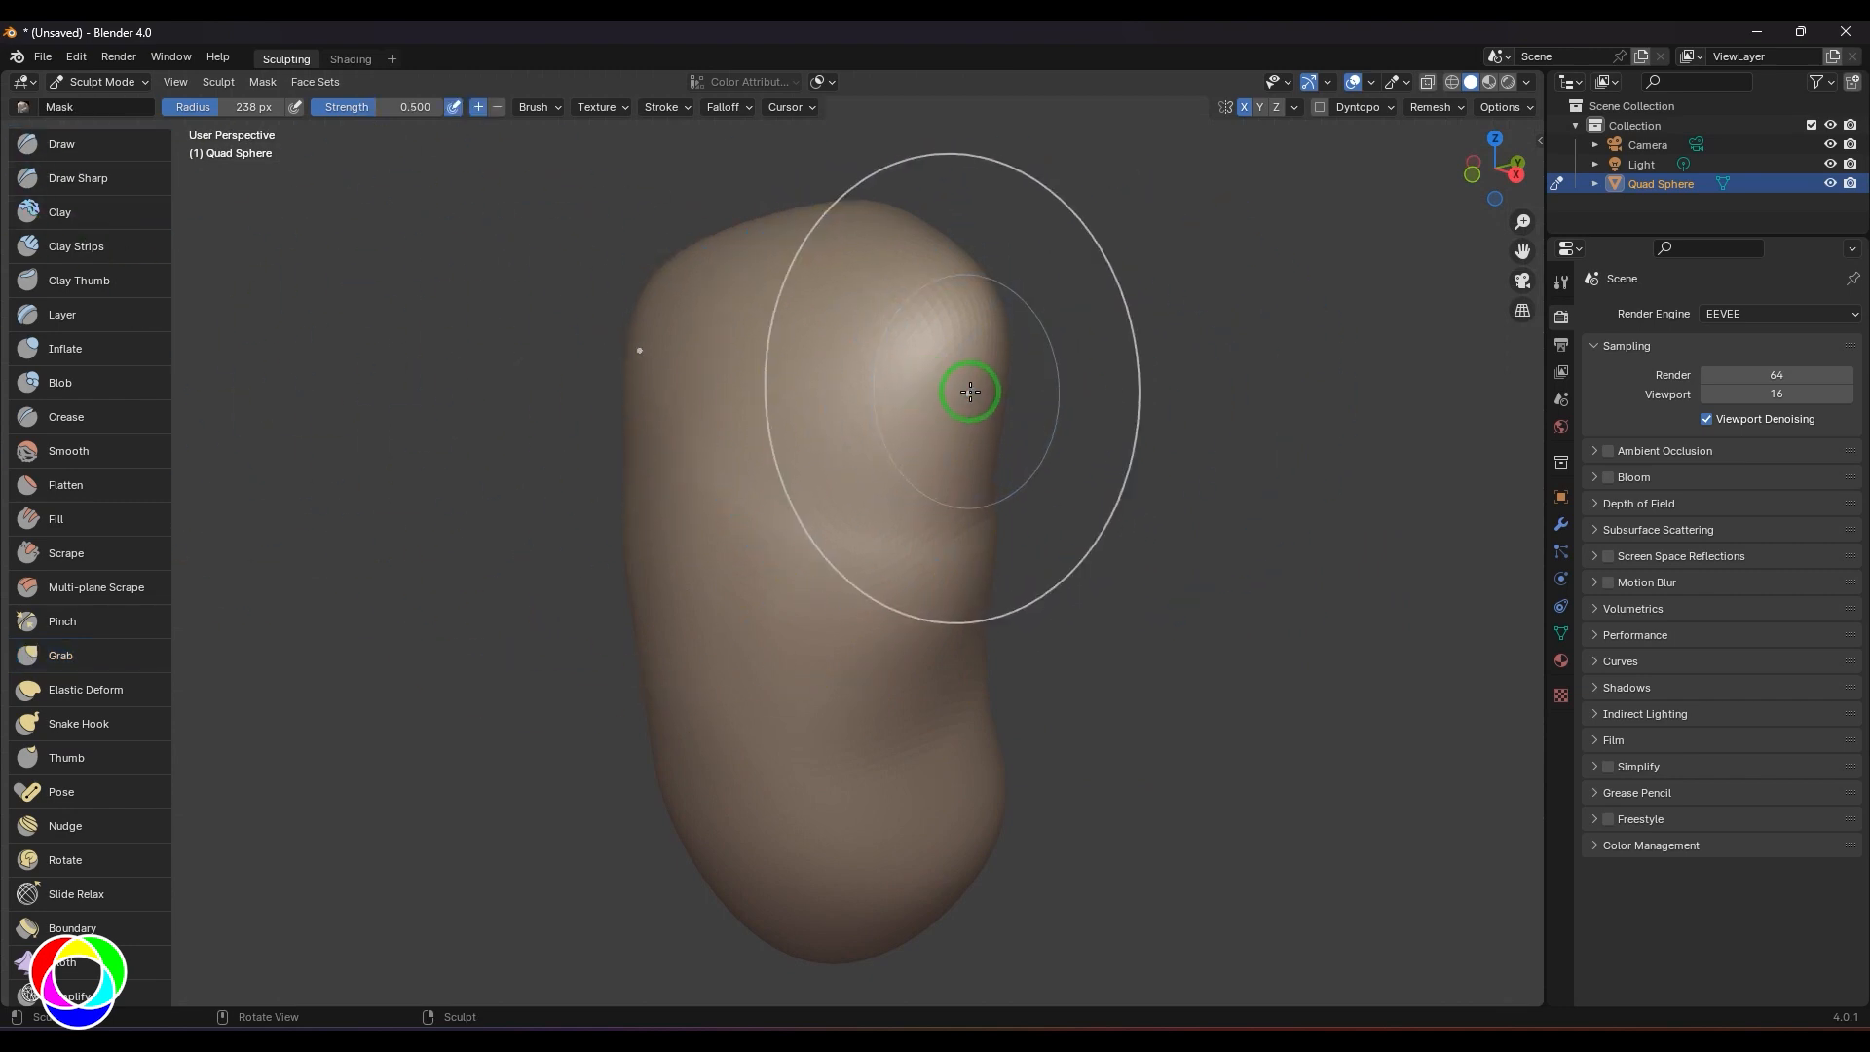
key(f)
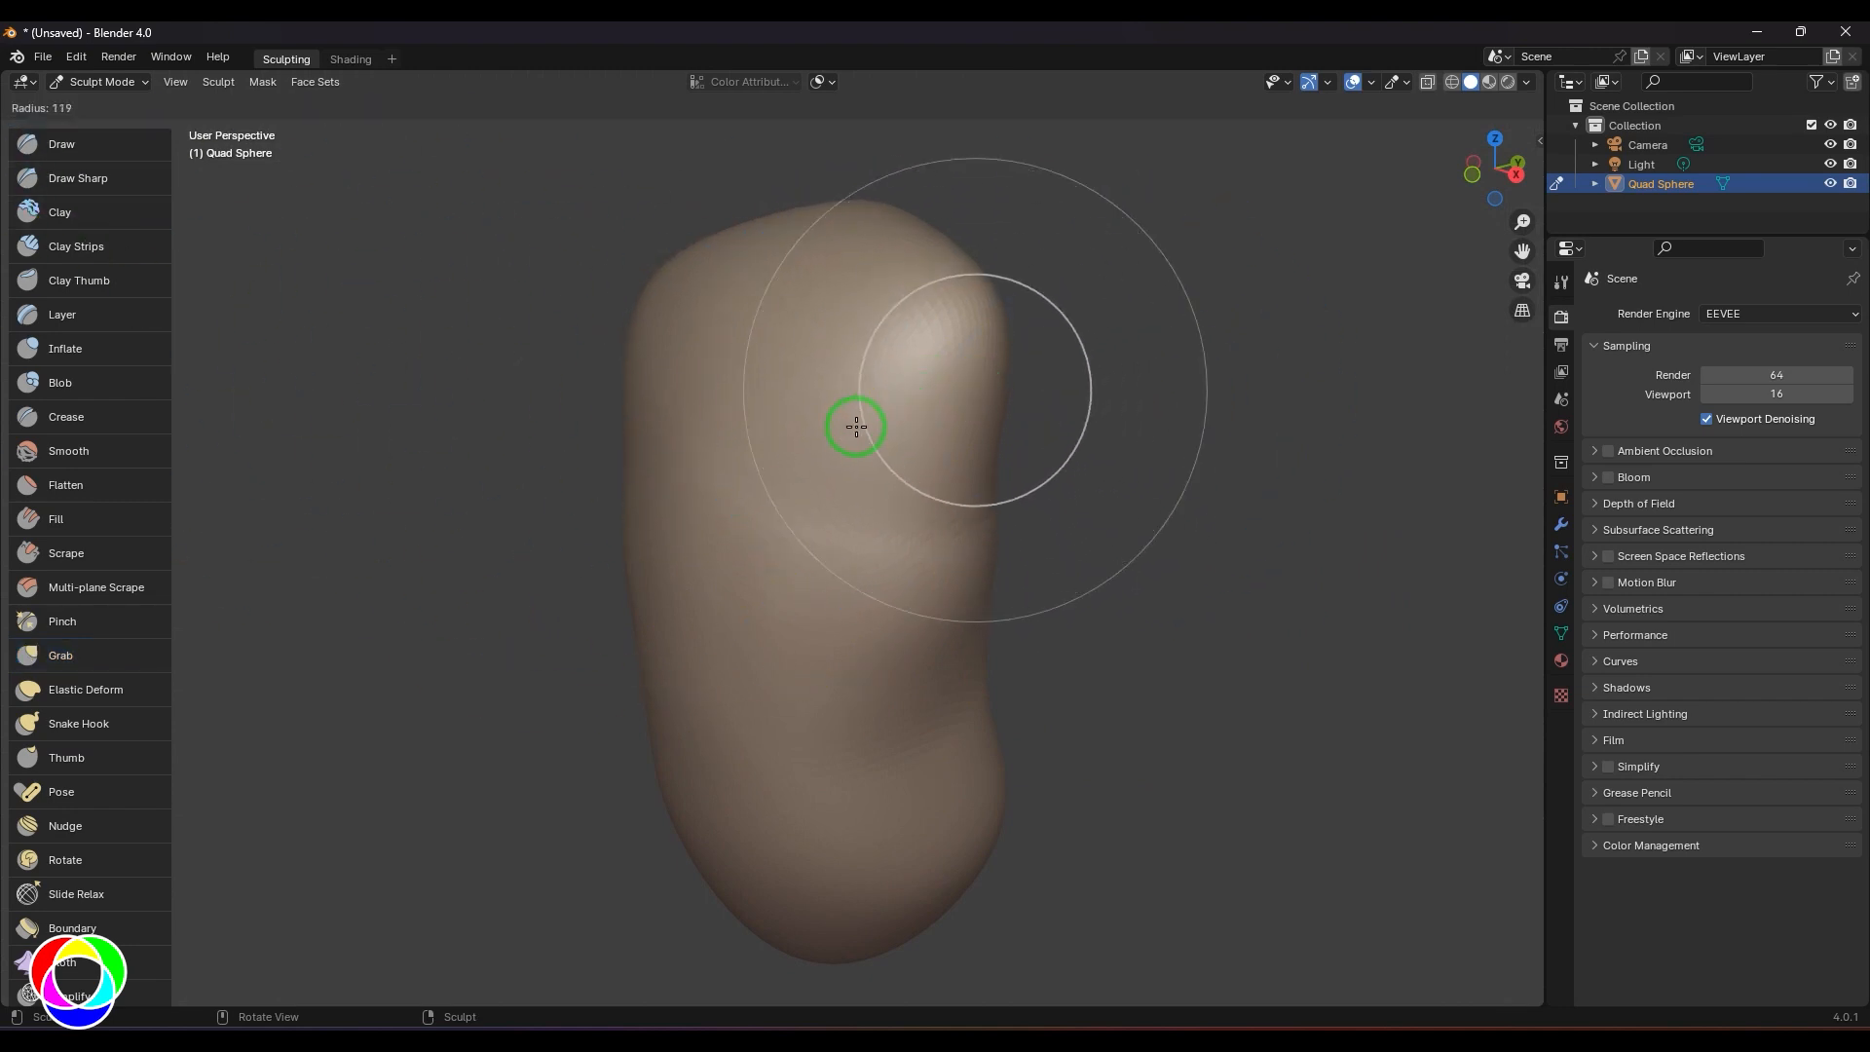
click(856, 426)
drag(979, 330, 974, 370)
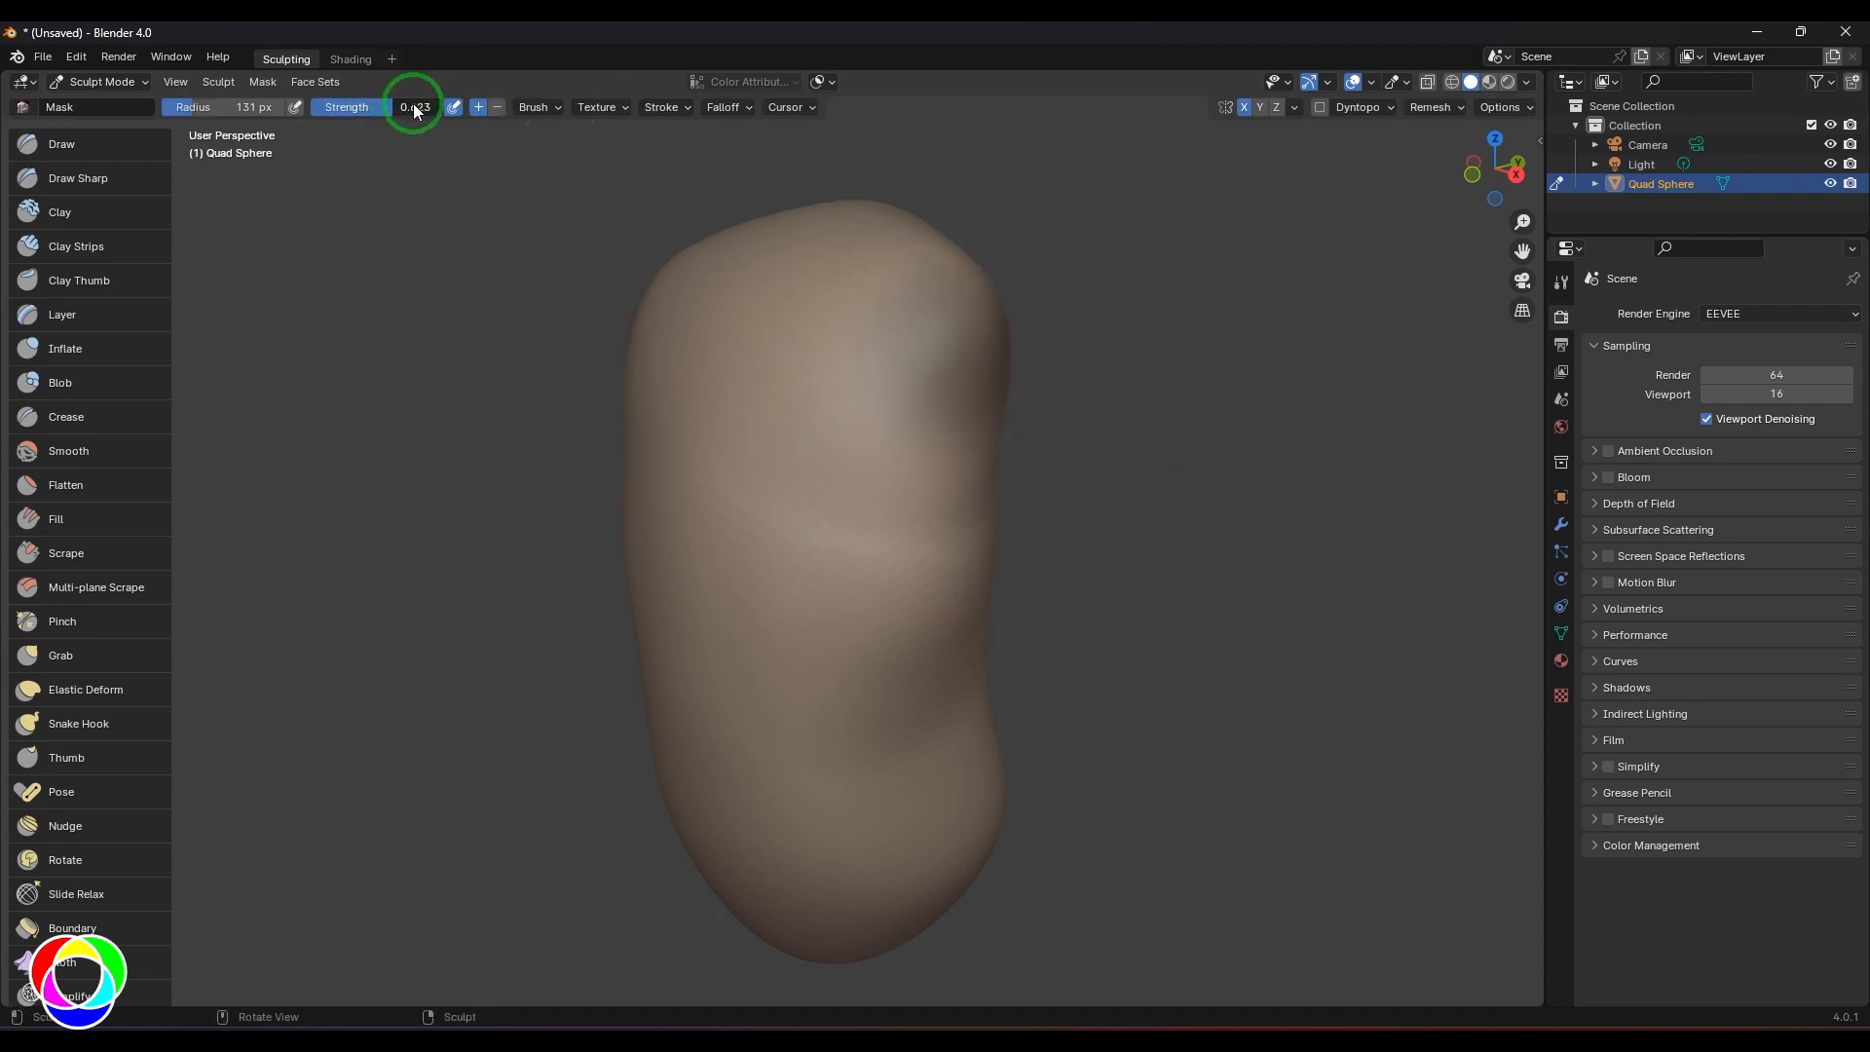
- Raise the Mask brush strength to 1.000 and clear the faint shoulder mask
click(547, 108)
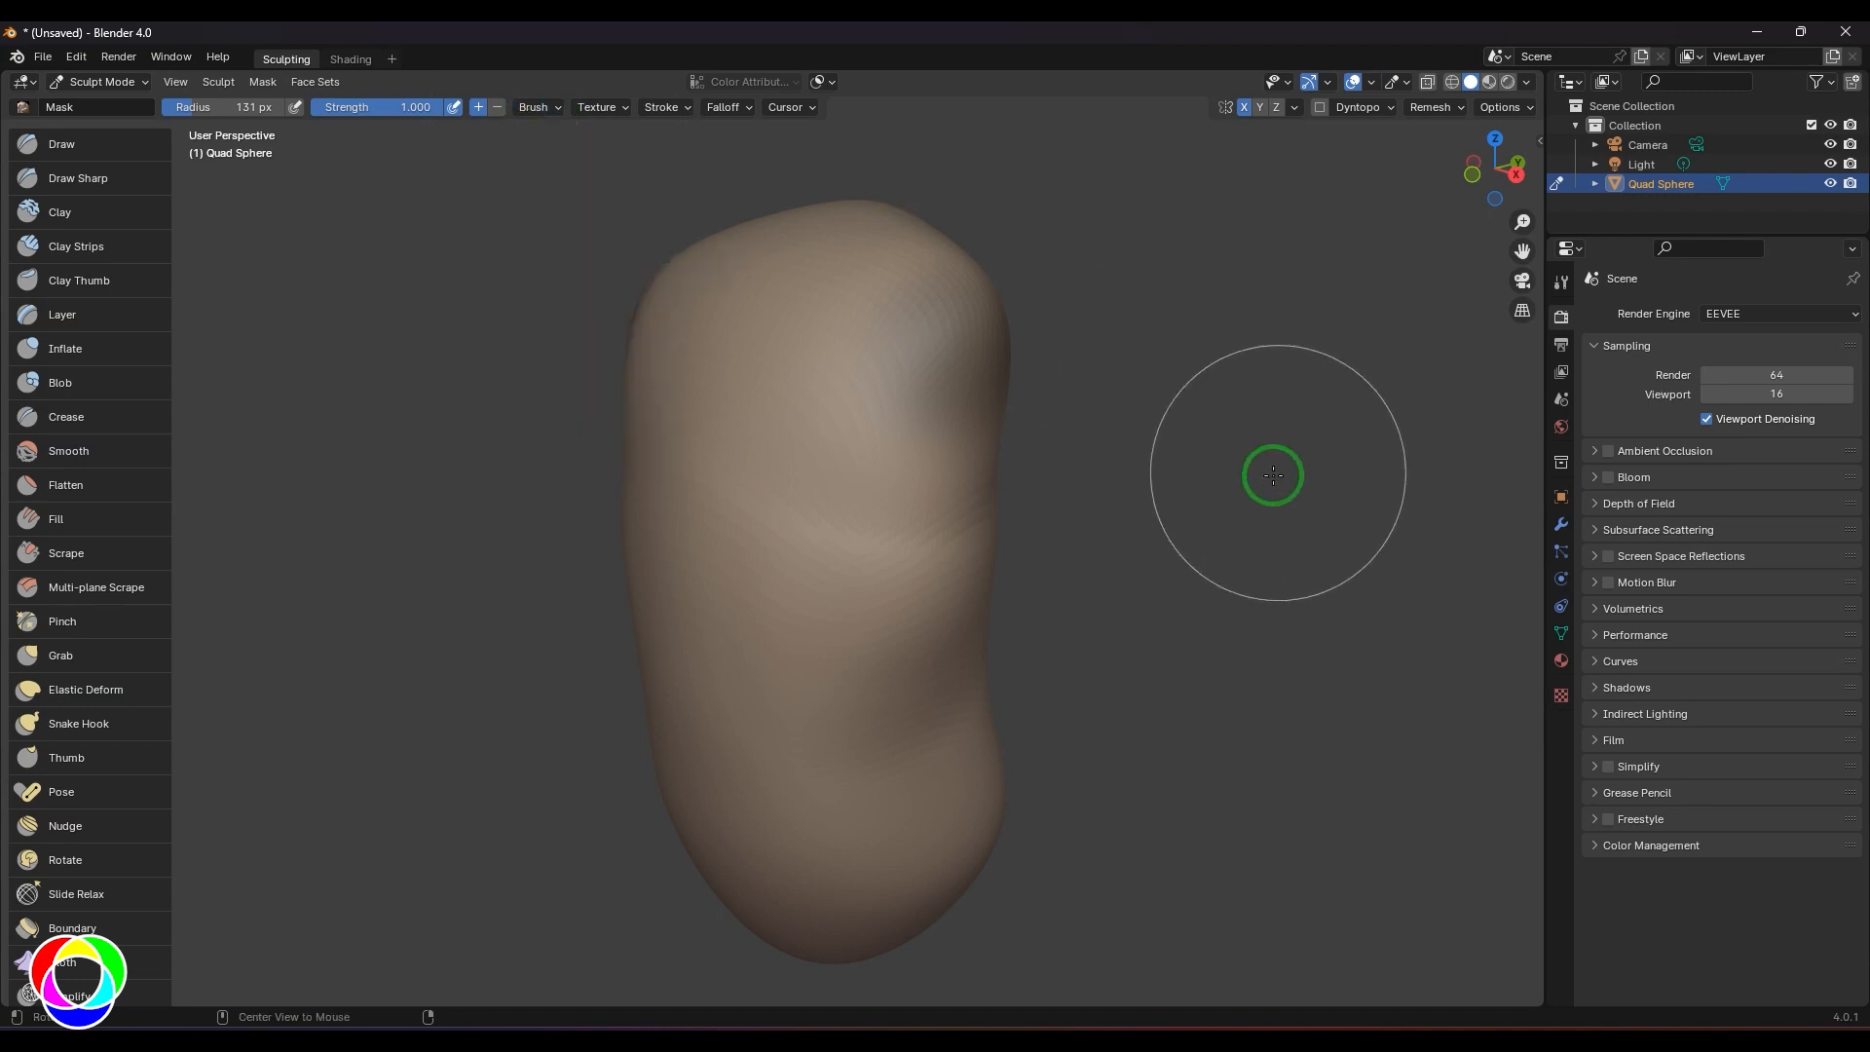
key(ctrl+i)
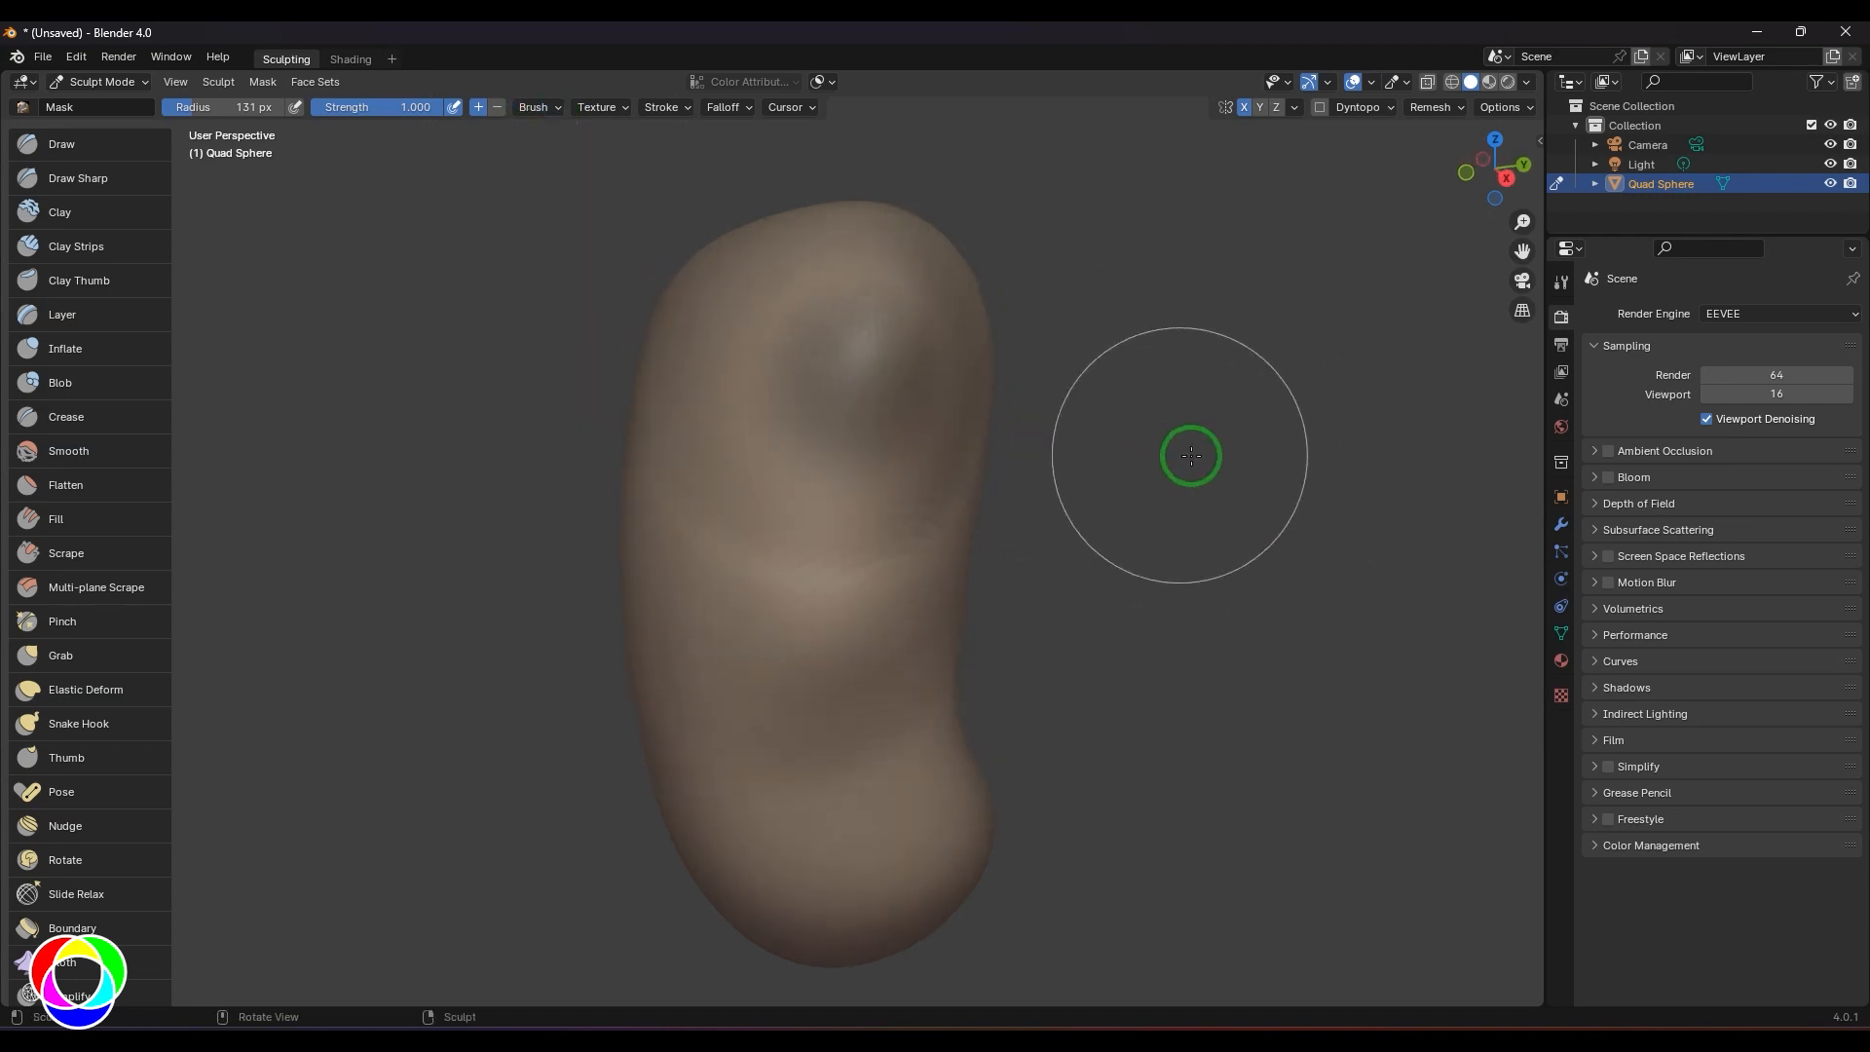
key(alt+m)
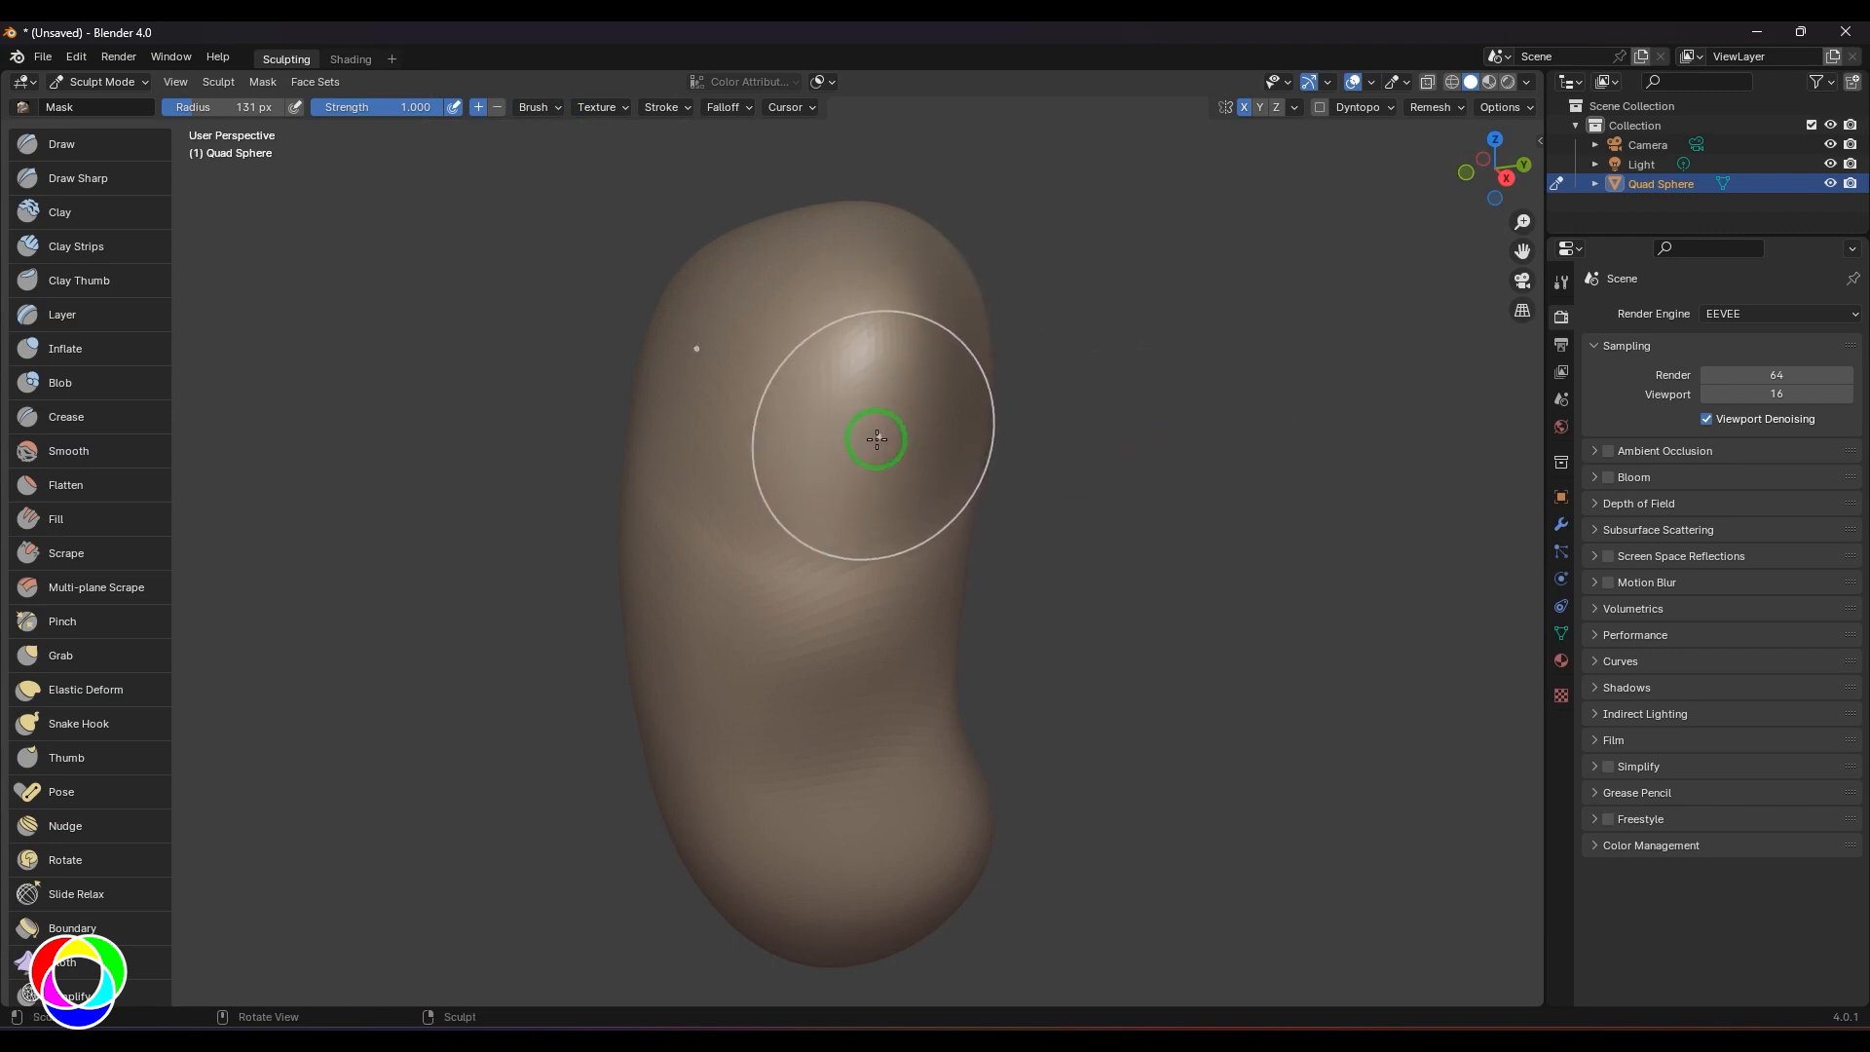
- Paint a round mask on the side of the shoulder with a 79 px radius and invert it to isolate the arm area
key(f)
click(826, 454)
mouse_move(897, 367)
mouse_down()
mouse_move(822, 405)
mouse_move(866, 336)
mouse_up()
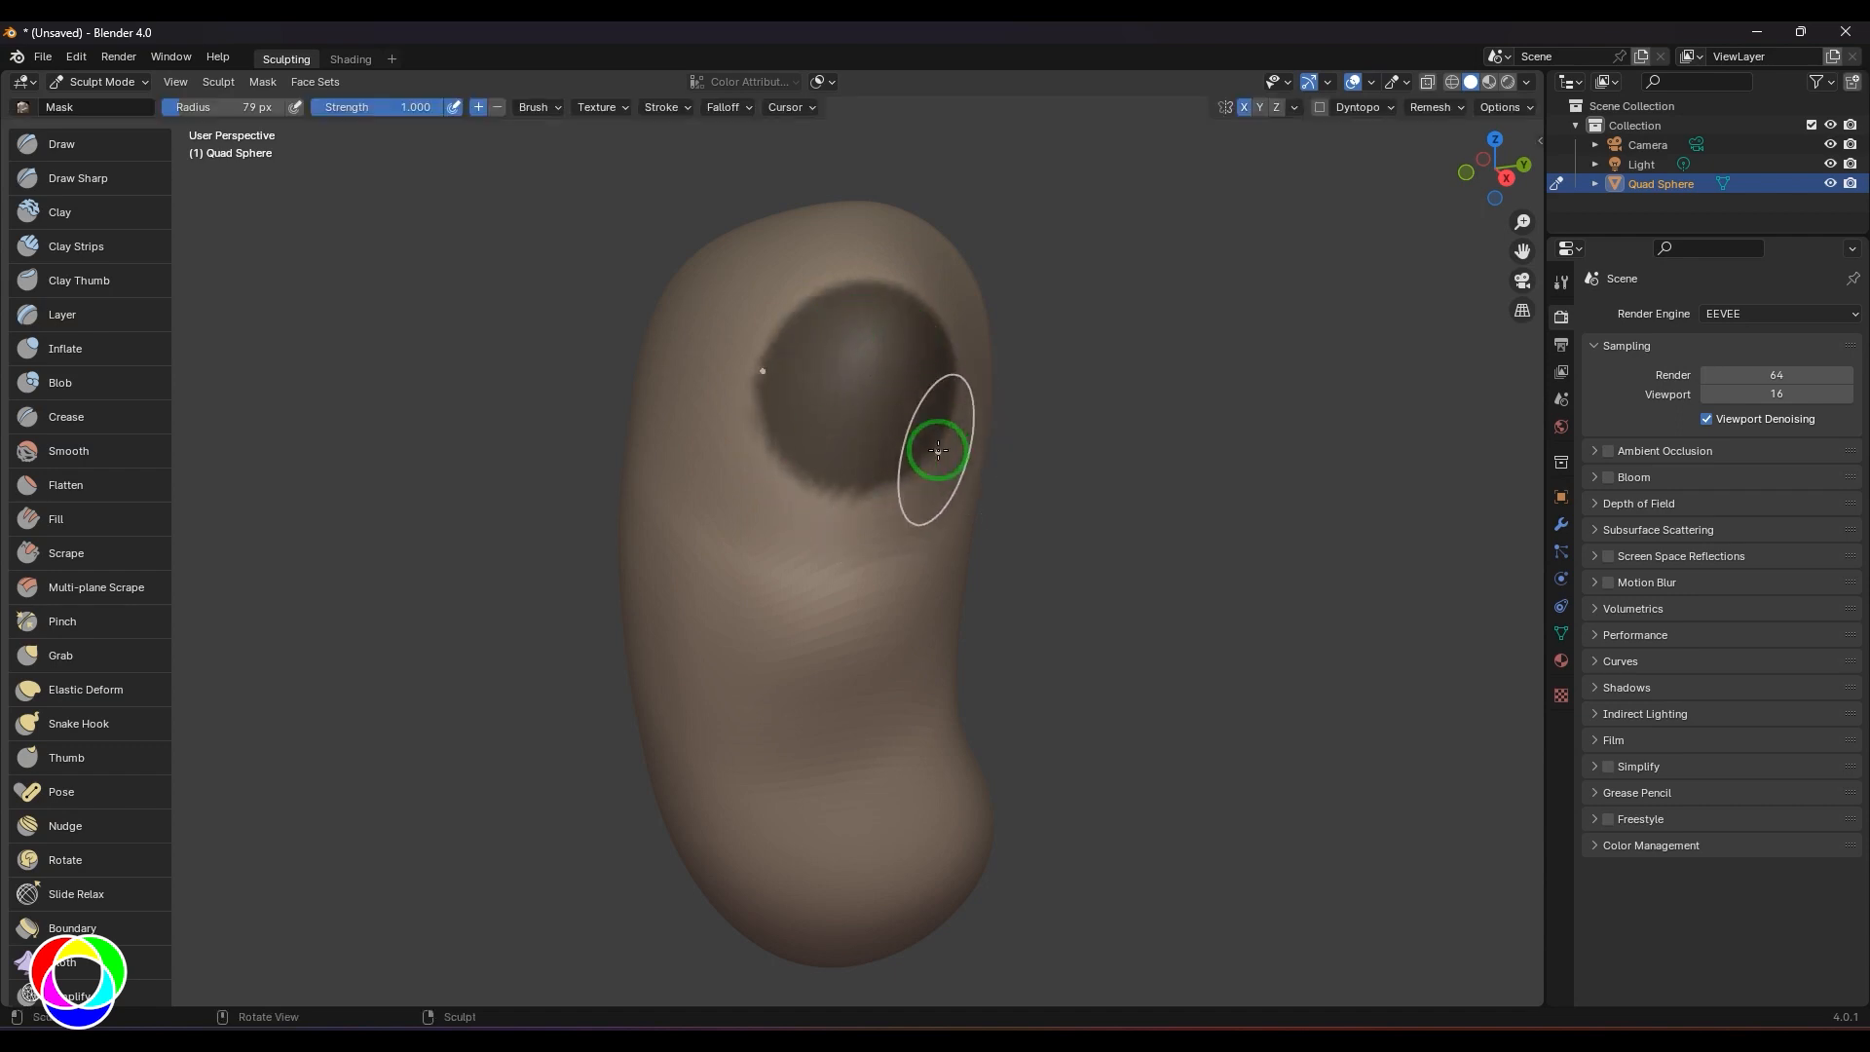
key(ctrl+i)
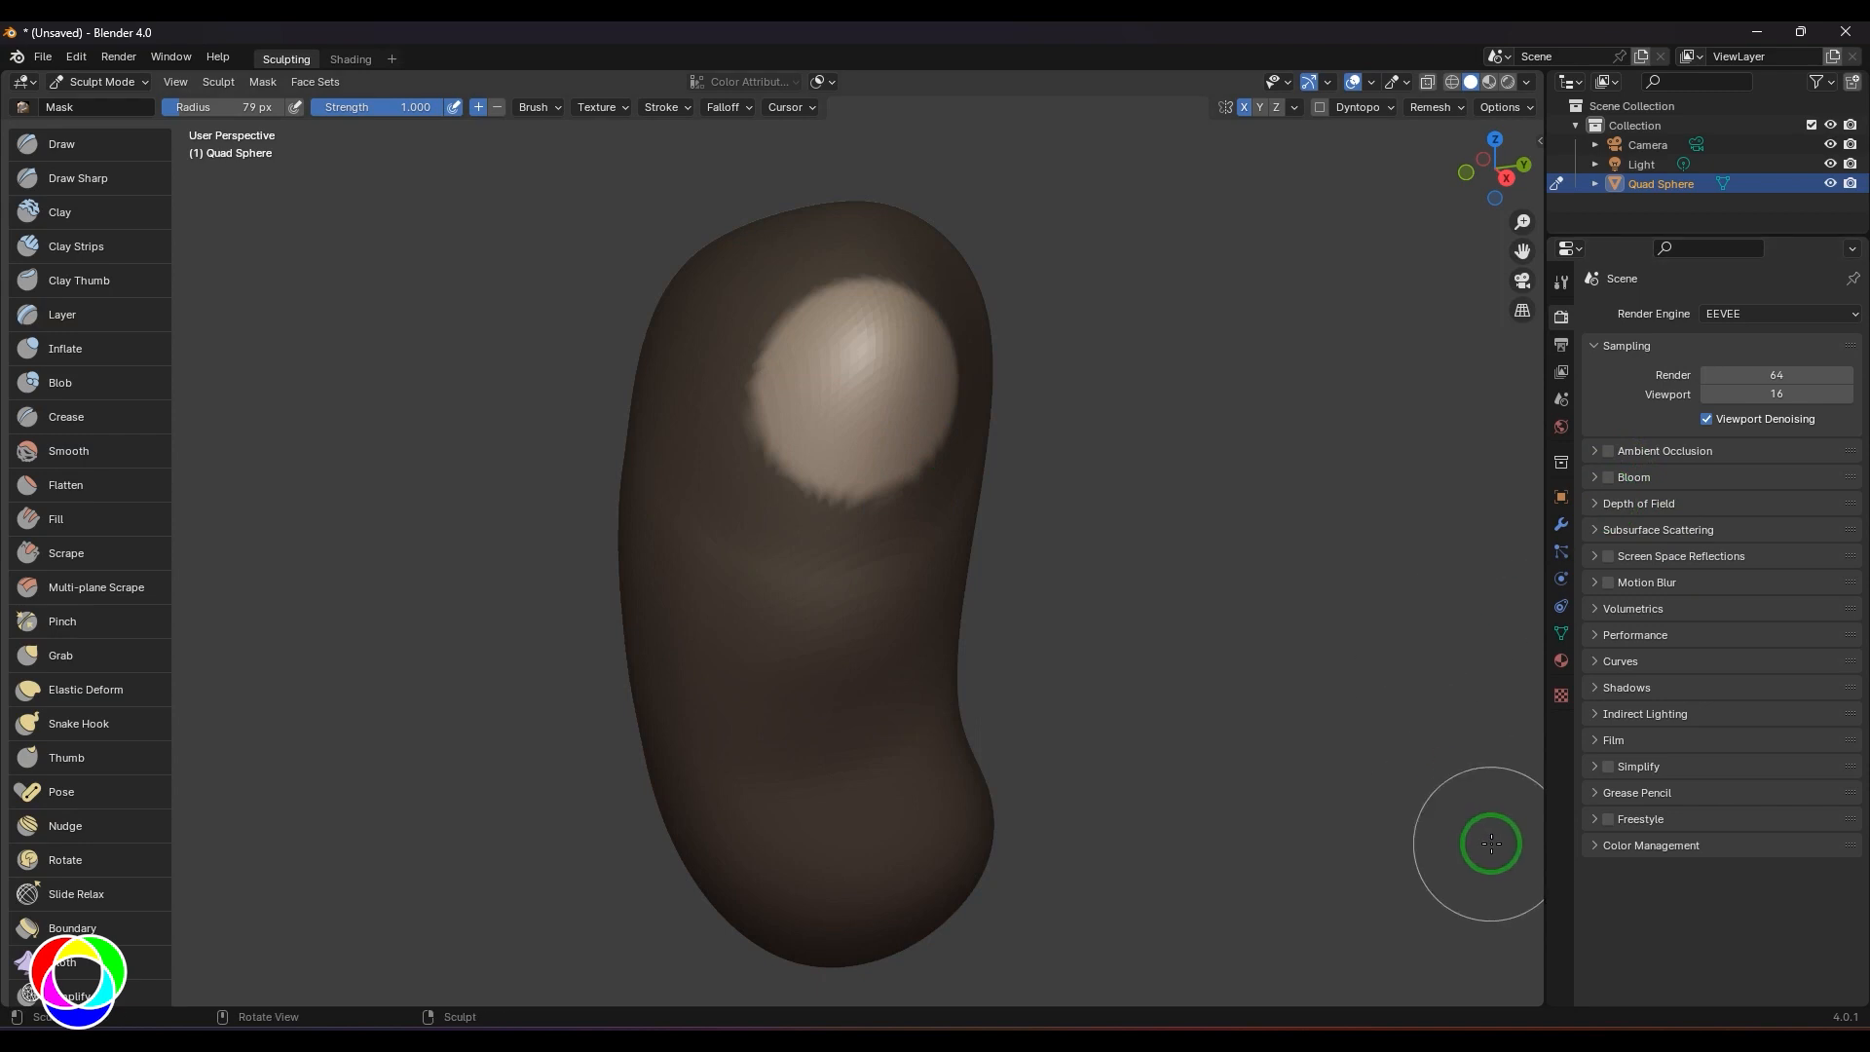
- Using Grab with a 201 px radius, pull the unmasked shoulder patches outward into short arm stubs
key(KP_1)
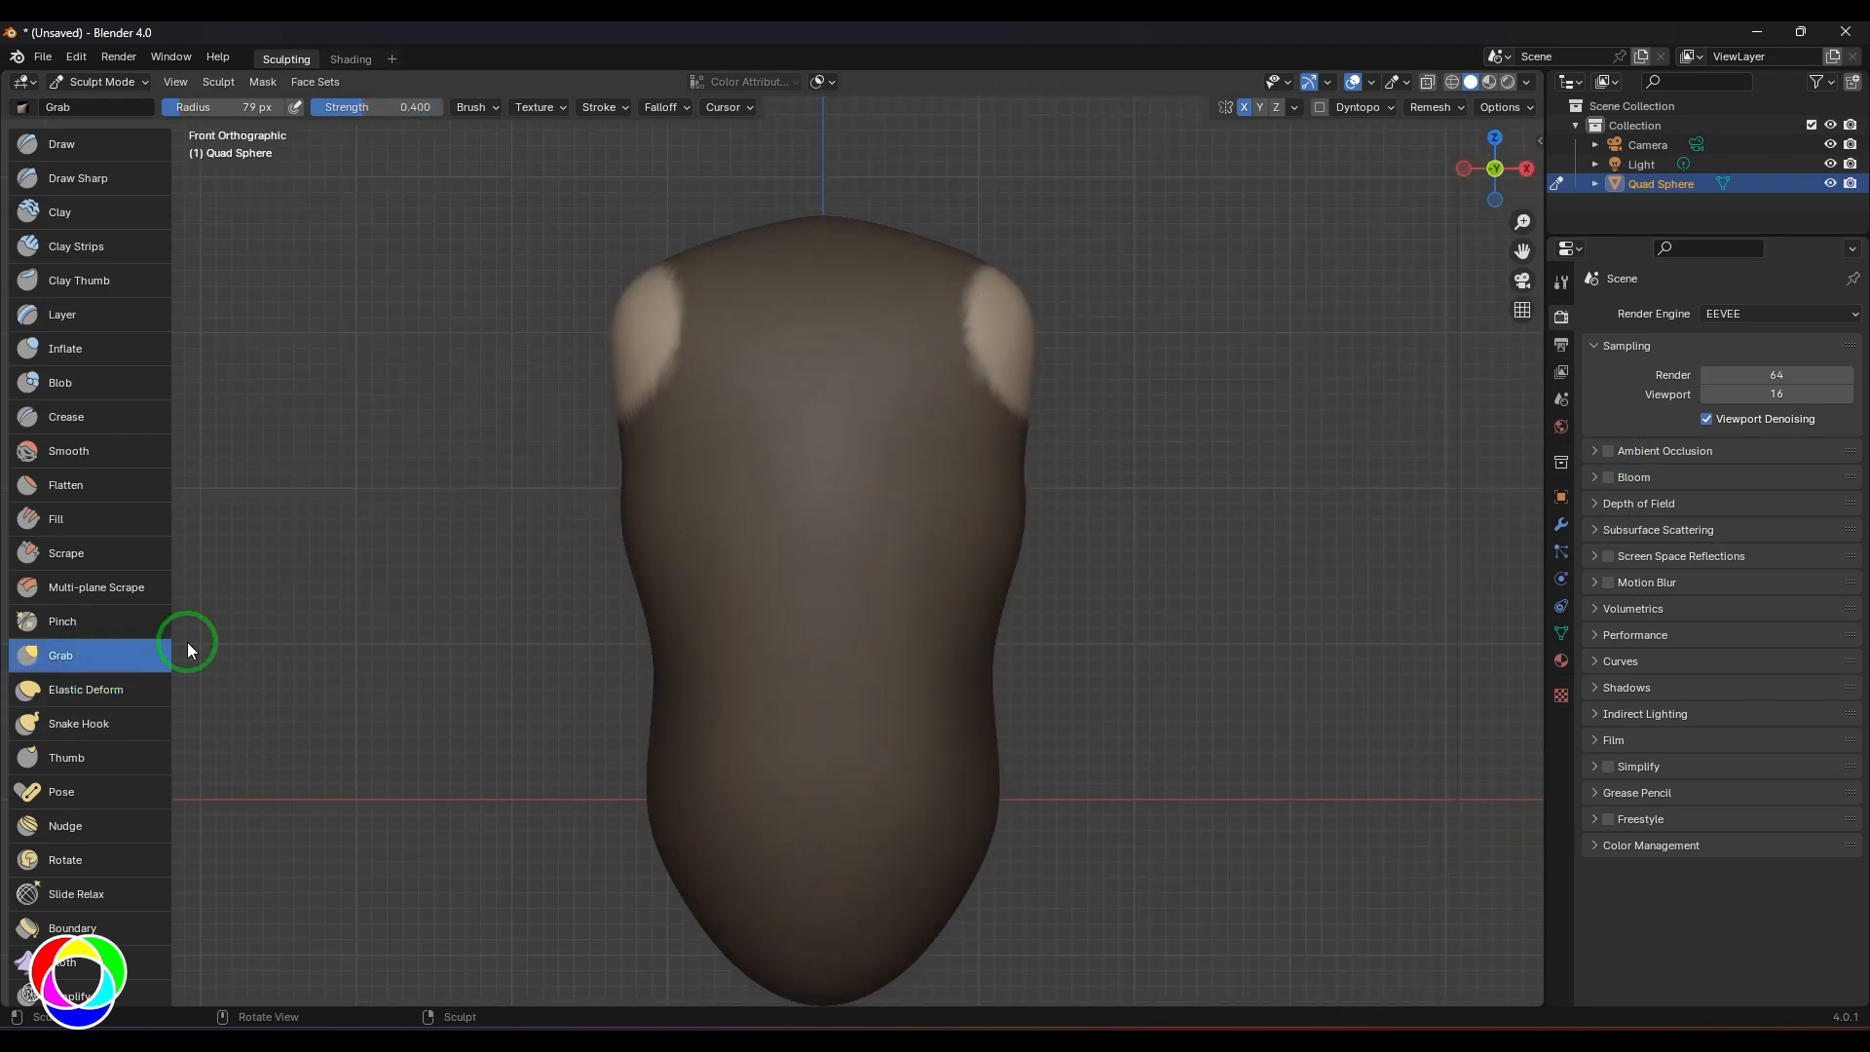
key(f)
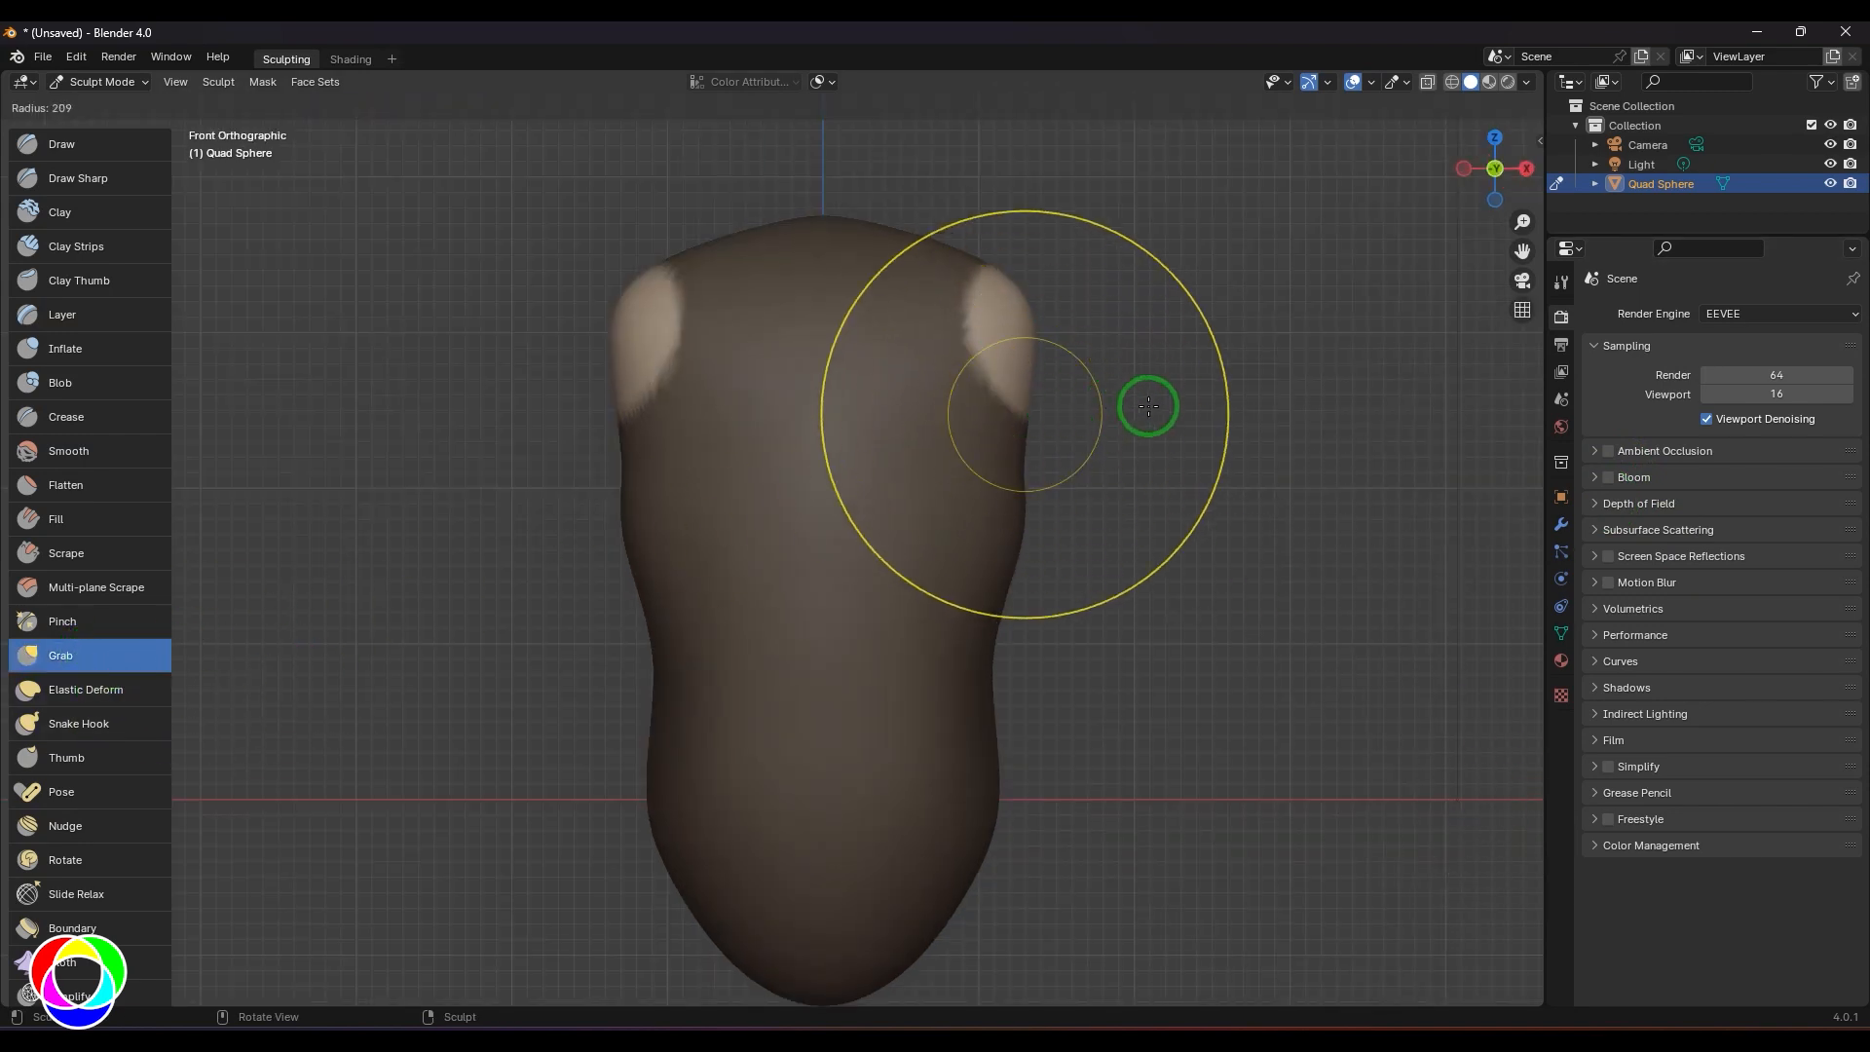
click(1148, 405)
mouse_move(1003, 336)
mouse_down()
mouse_move(1281, 272)
mouse_move(1303, 304)
mouse_up()
key(f)
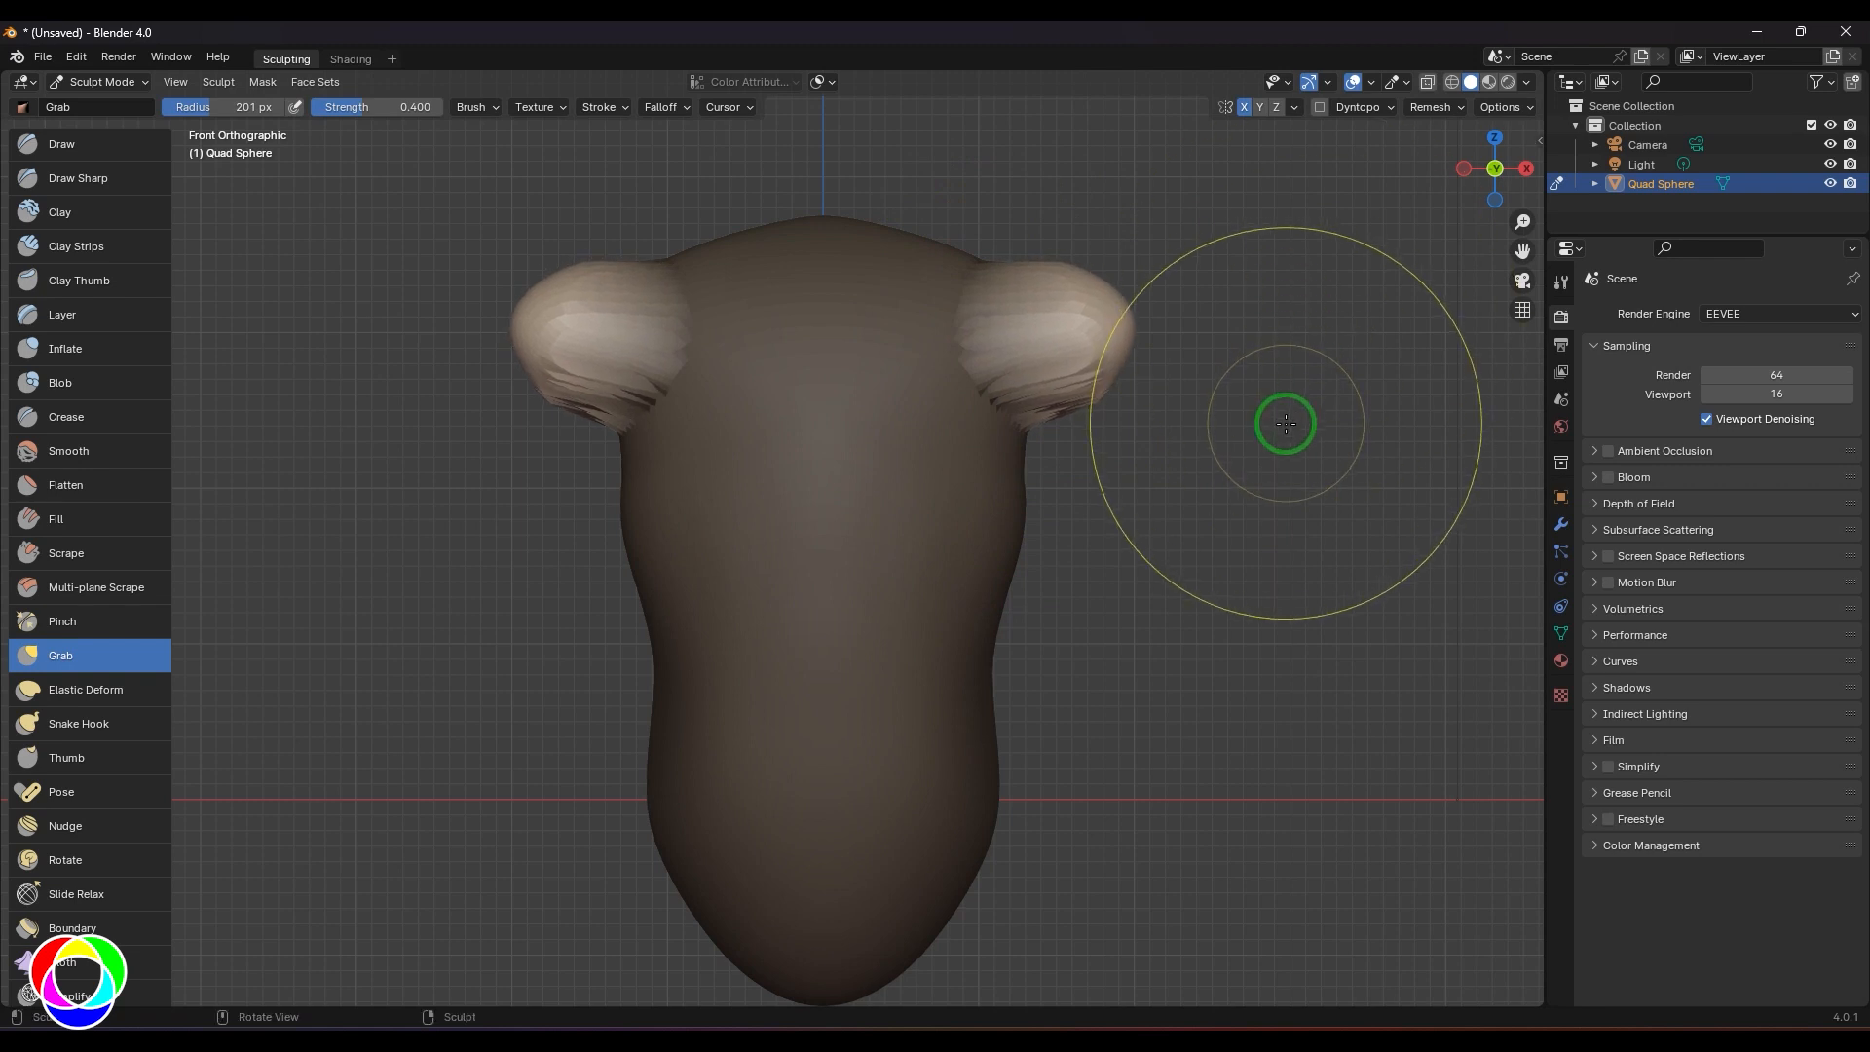
key(Escape)
middle_drag(1319, 392, 1248, 643)
drag(1110, 774, 1181, 772)
- Clear the mask and remesh the body with a voxel size of 0.035 m
mouse_move(1282, 572)
middle_down()
mouse_move(1411, 352)
mouse_move(1224, 514)
mouse_move(1364, 522)
middle_up()
key(f)
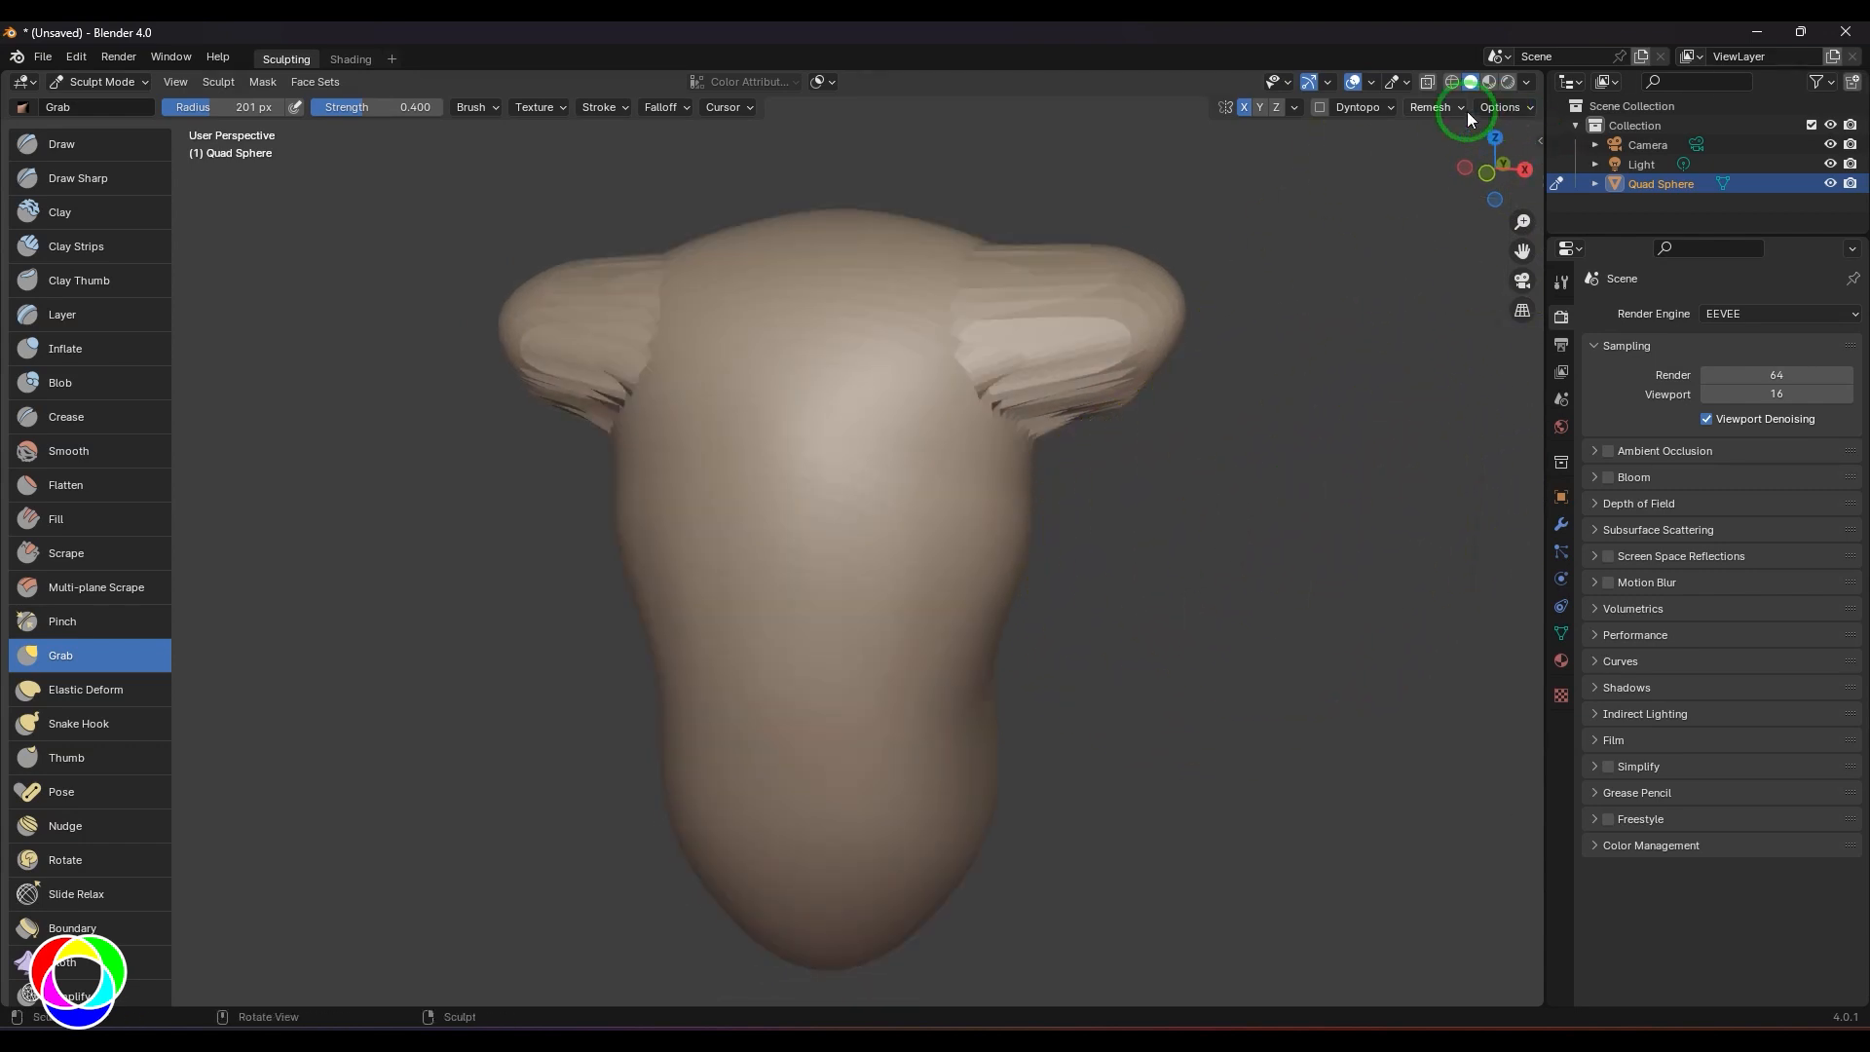
click(1430, 109)
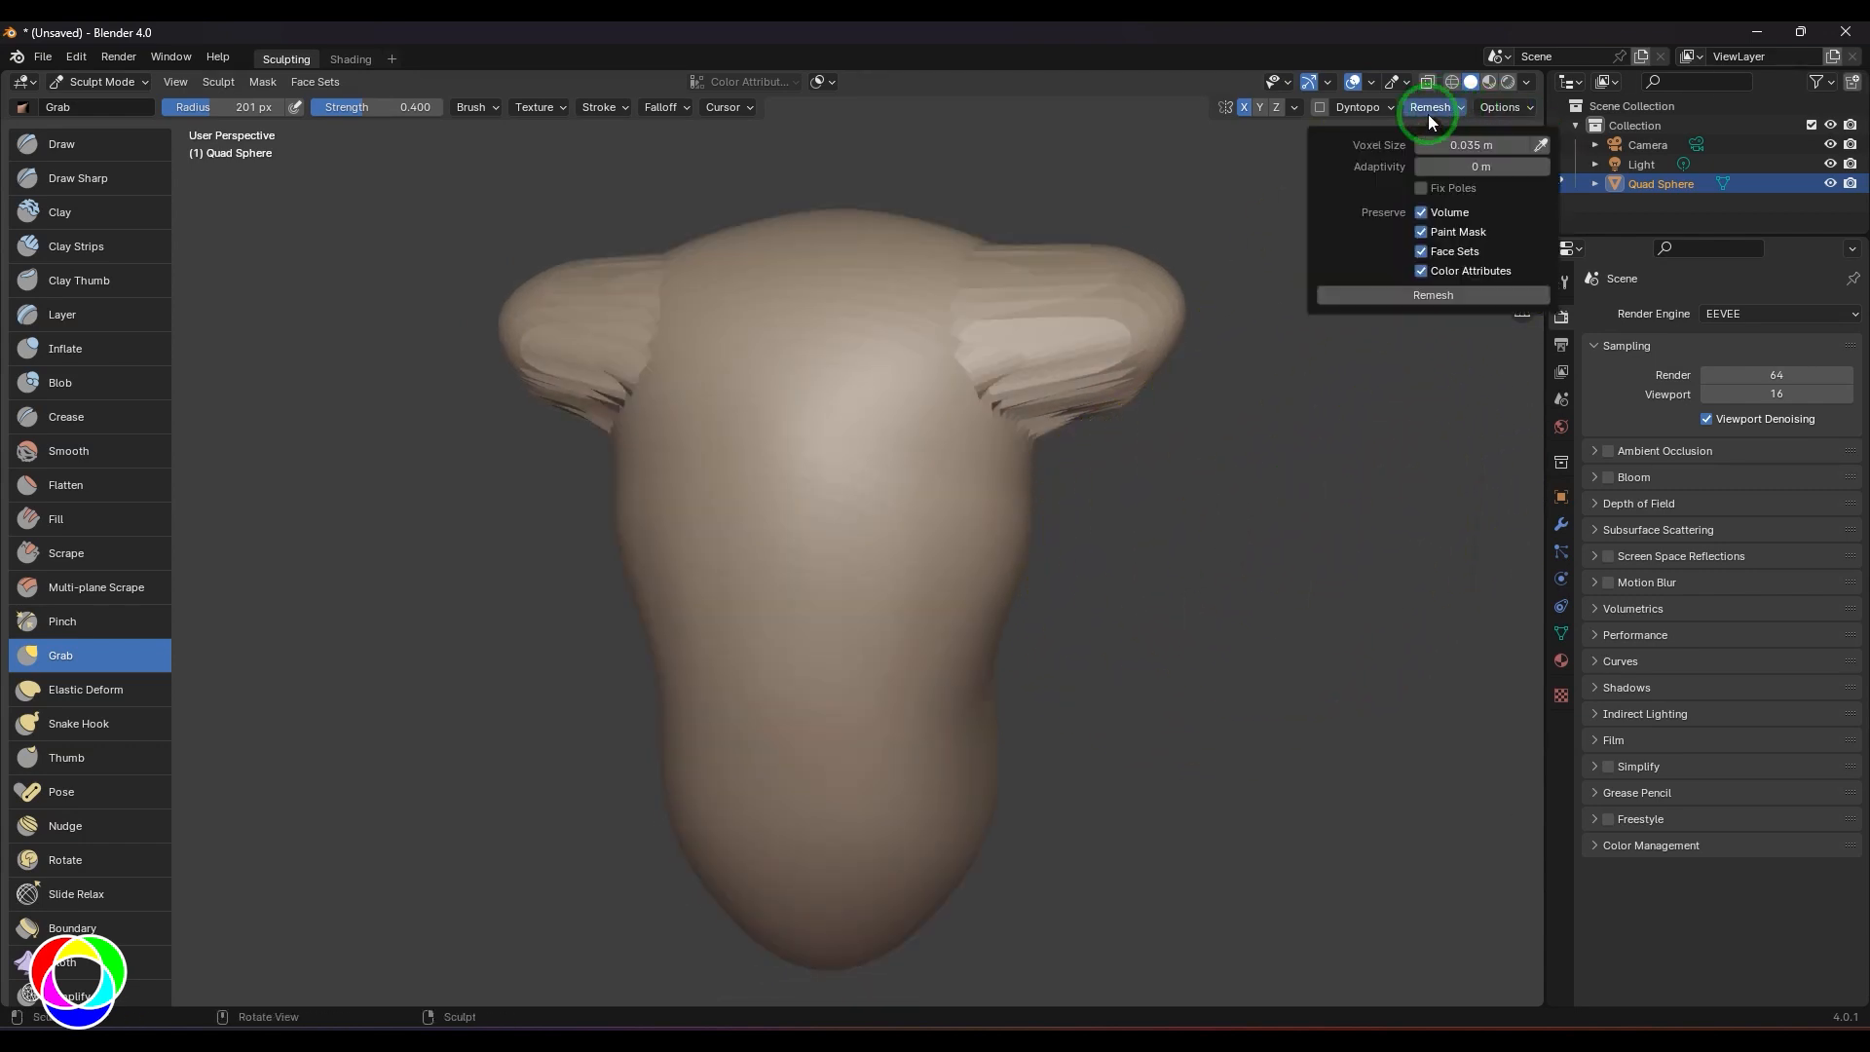
click(1424, 296)
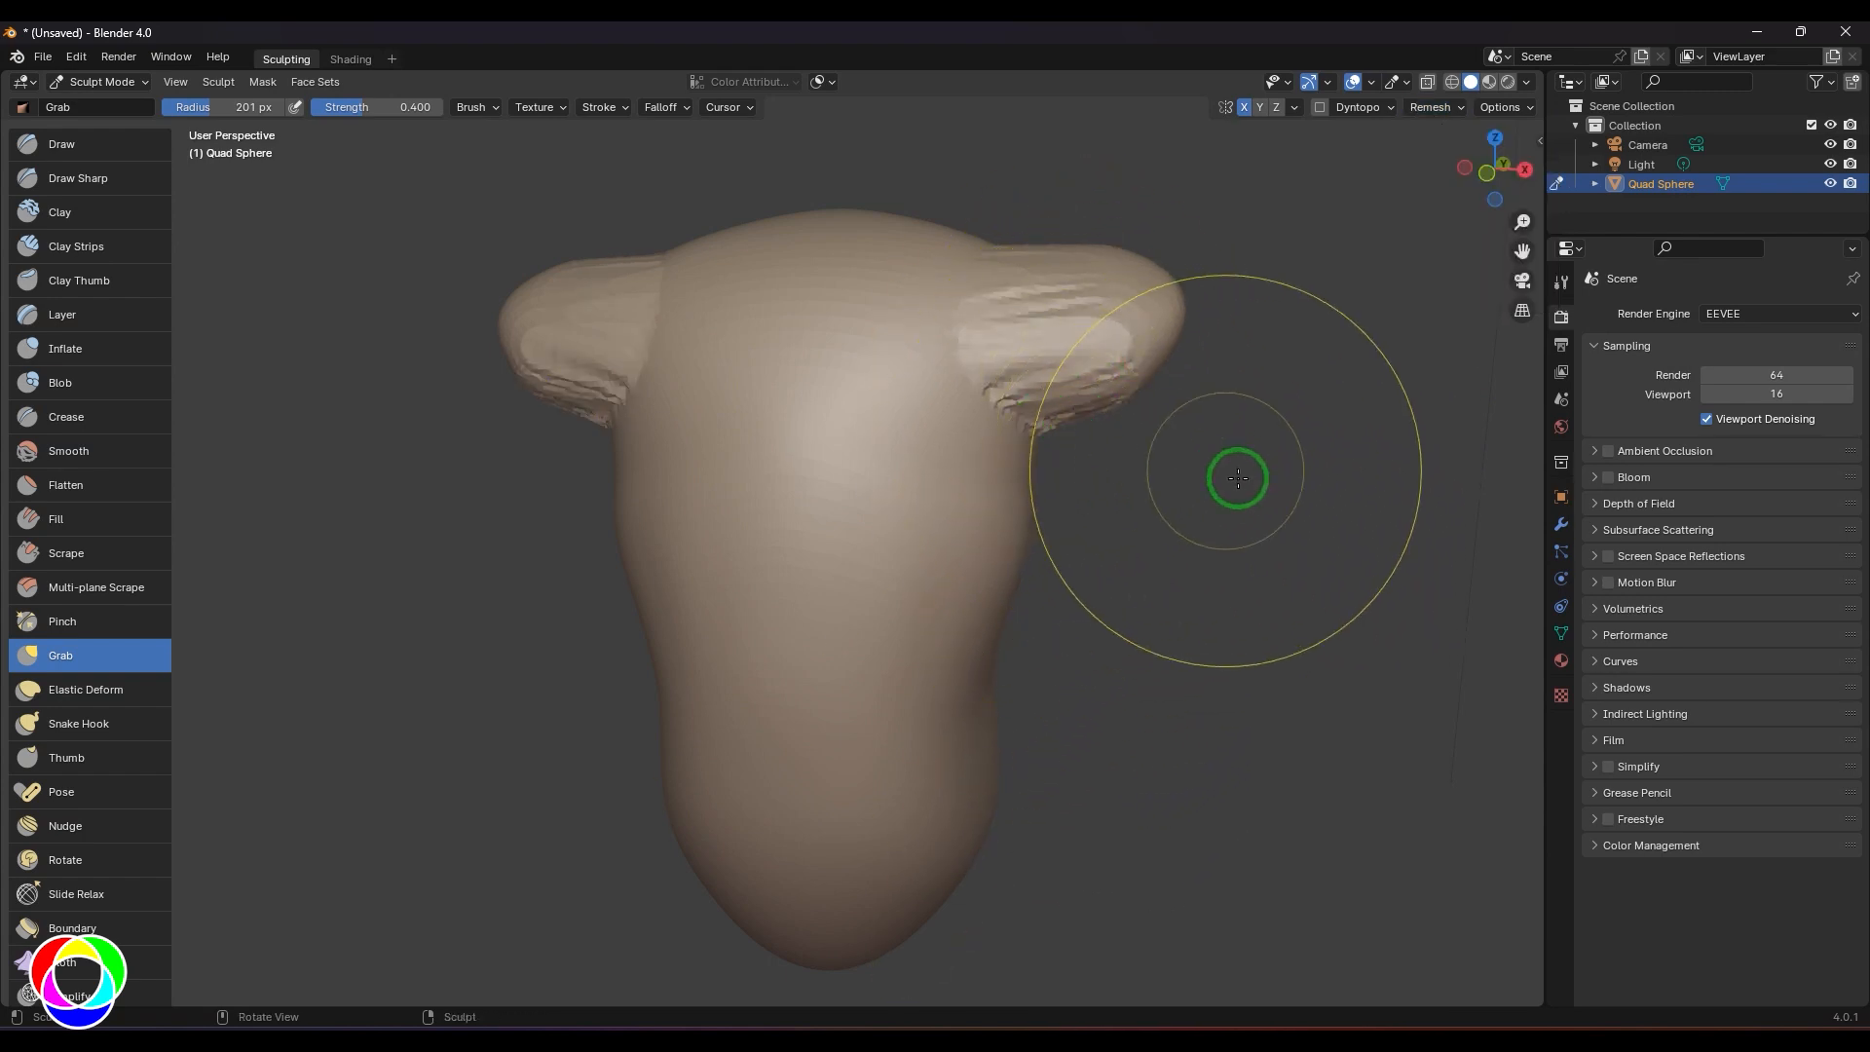
- Build up the upper back between the arm stubs using Clay Strips with a 201 px radius and 0.600 strength
mouse_move(1236, 480)
middle_down()
mouse_move(1119, 609)
mouse_move(880, 625)
mouse_move(989, 652)
mouse_move(822, 614)
middle_up()
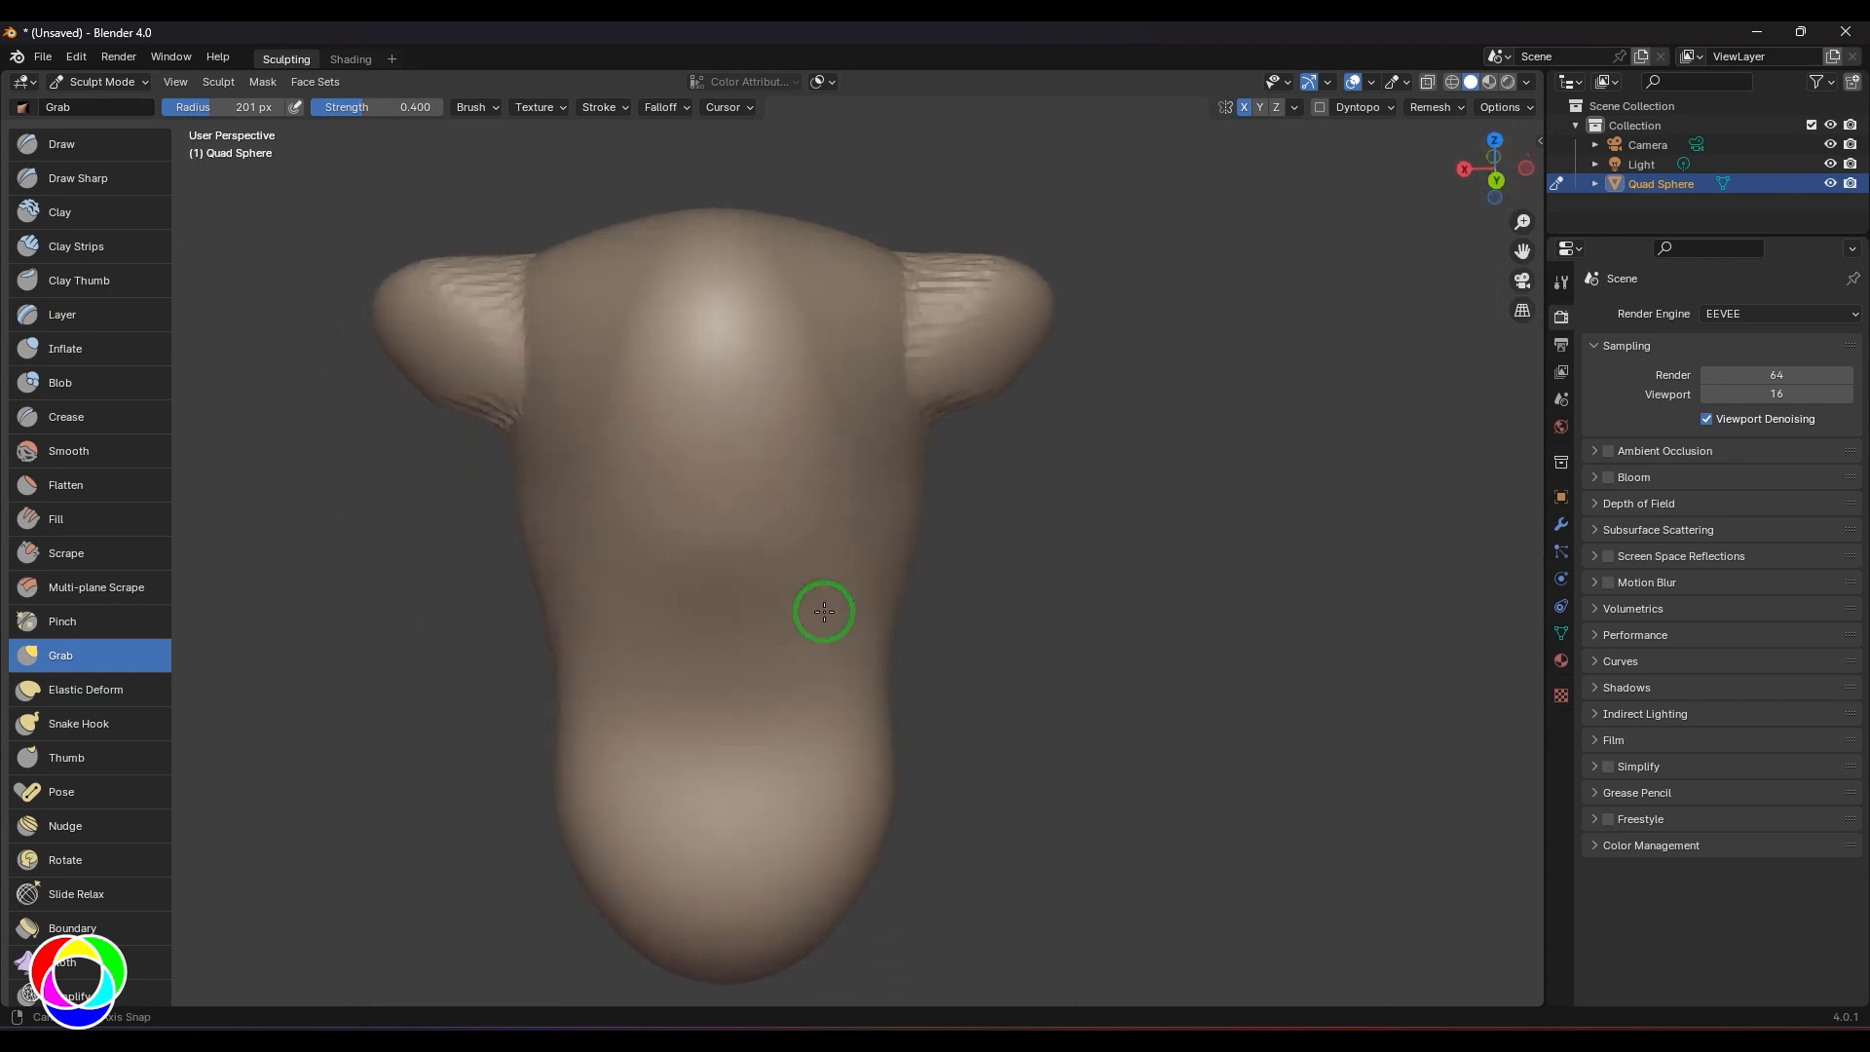
drag(780, 434, 672, 429)
key(c)
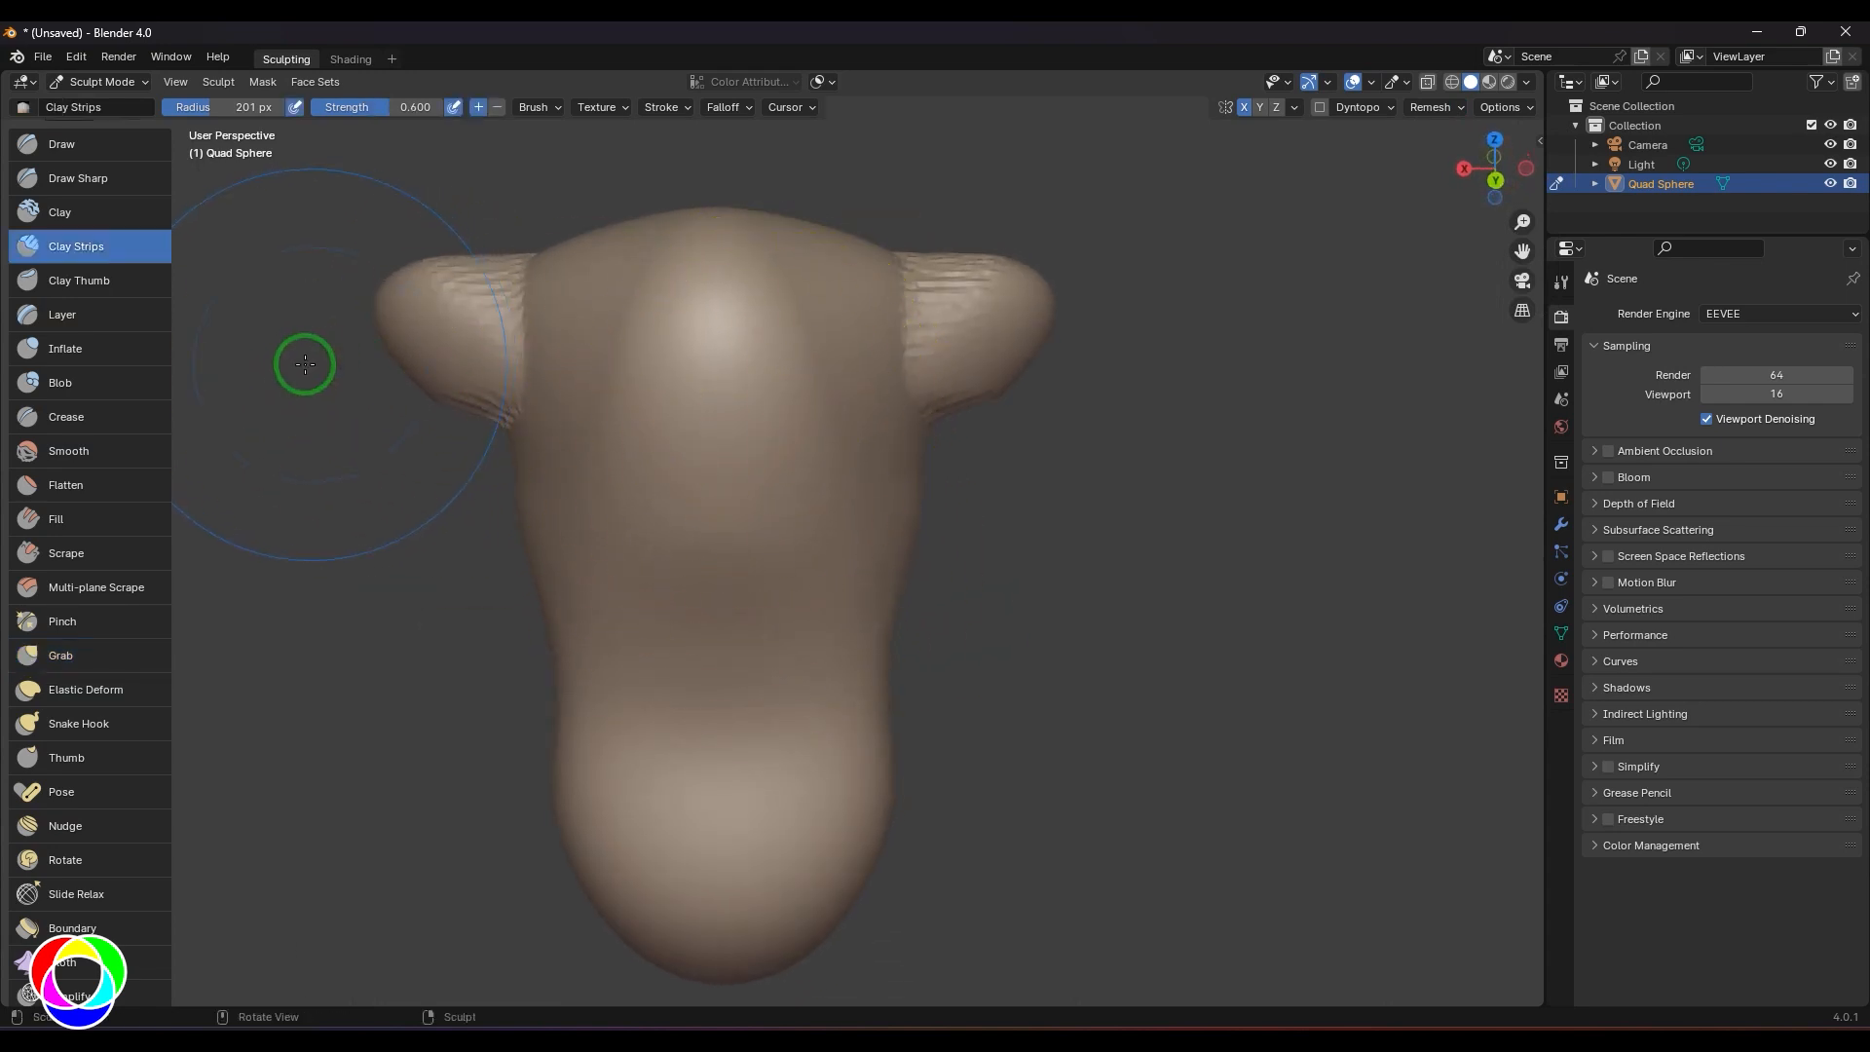
middle_drag(736, 349, 717, 470)
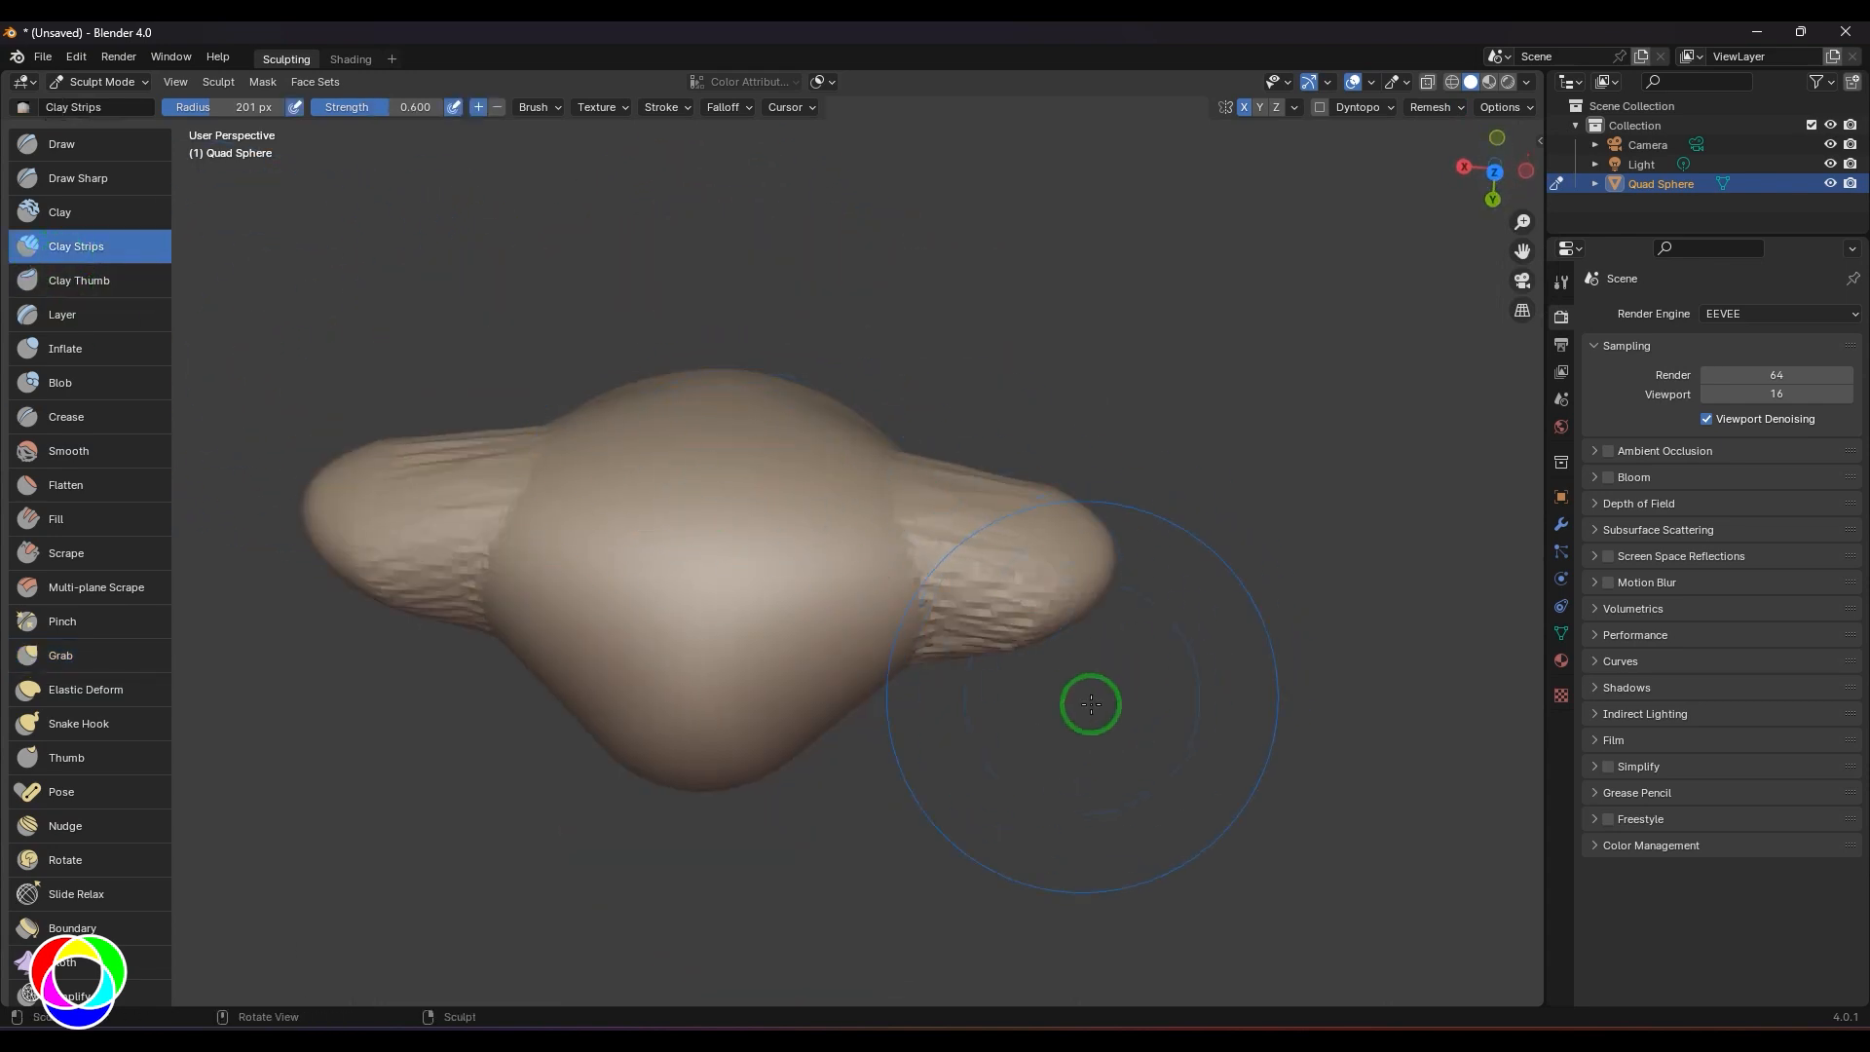
mouse_move(1091, 705)
middle_down()
mouse_move(1202, 480)
mouse_move(1227, 517)
mouse_move(1218, 543)
middle_up()
mouse_move(722, 330)
mouse_down()
mouse_move(791, 353)
mouse_move(769, 313)
mouse_move(751, 509)
mouse_move(775, 361)
mouse_up()
mouse_move(1046, 521)
middle_down()
mouse_move(1143, 584)
mouse_move(1172, 581)
mouse_move(1120, 526)
middle_up()
drag(839, 347, 867, 546)
middle_drag(867, 546, 1340, 450)
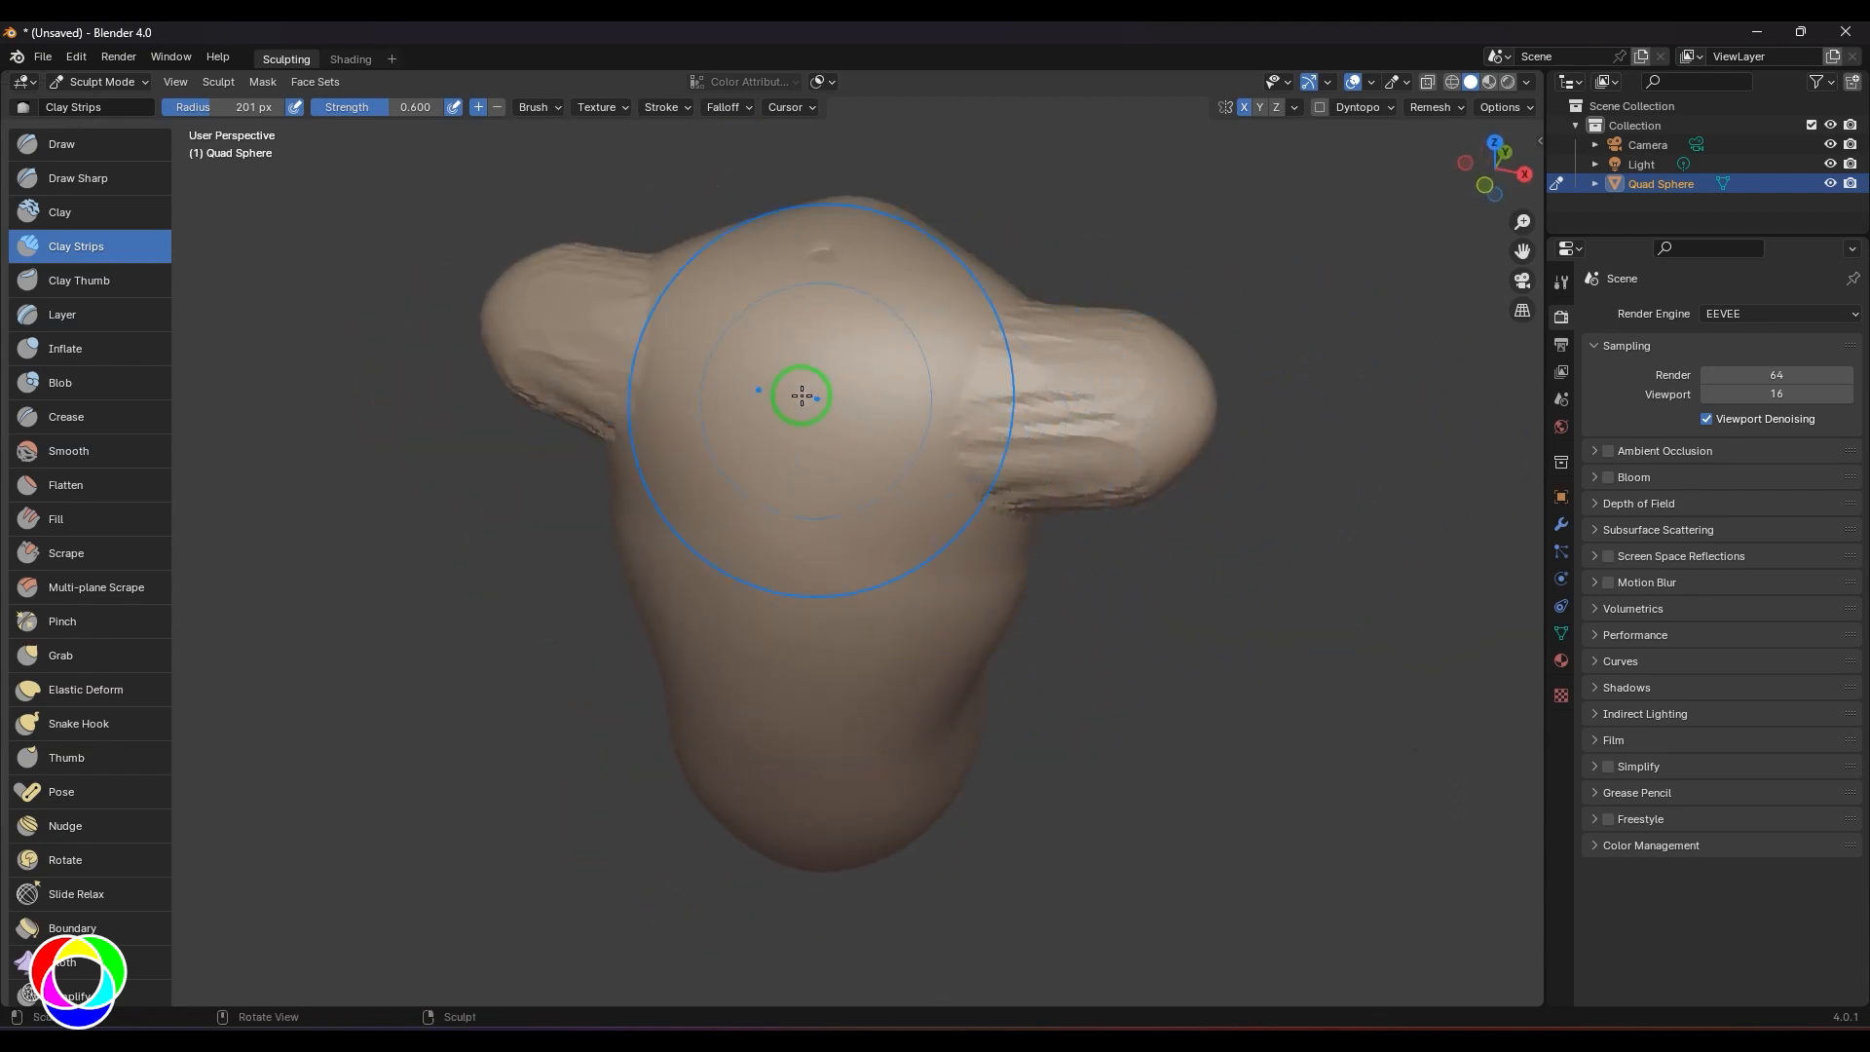
- Mask a round area on top of the torso for the neck with an 88 px radius and invert the mask
key(m)
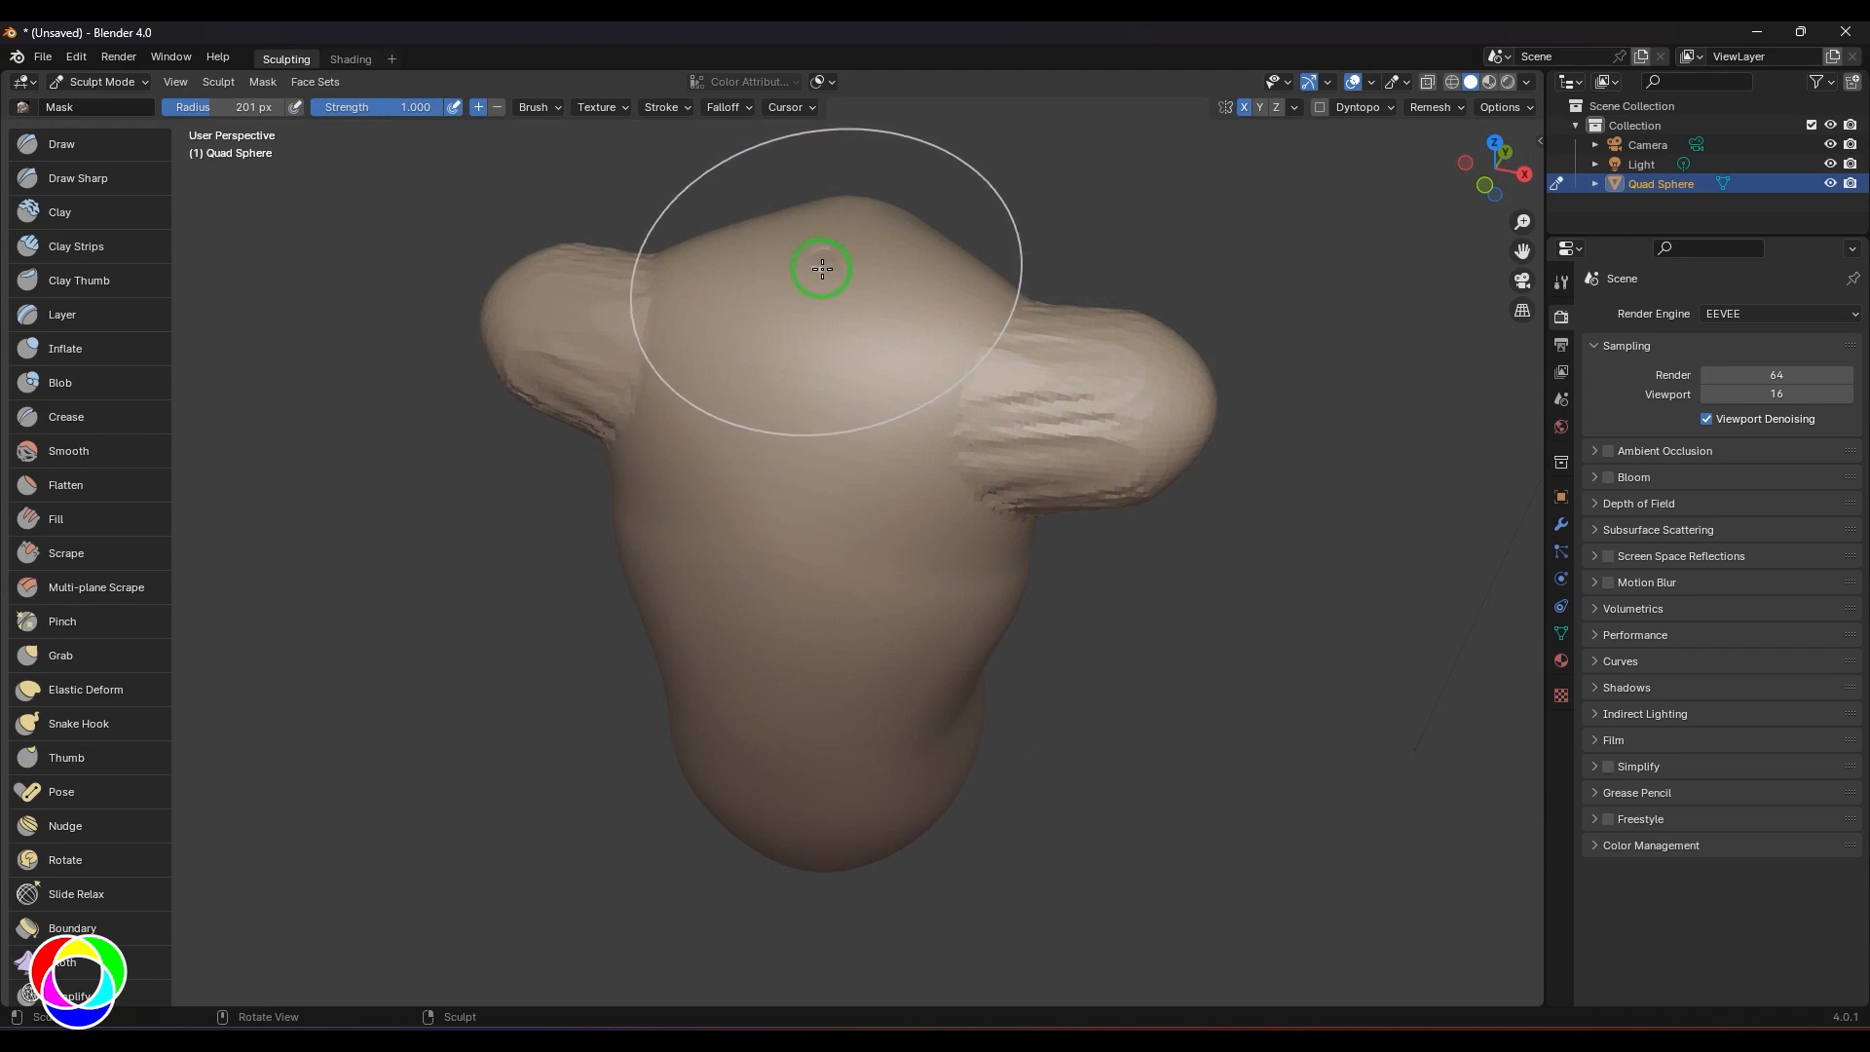
key(f)
click(728, 289)
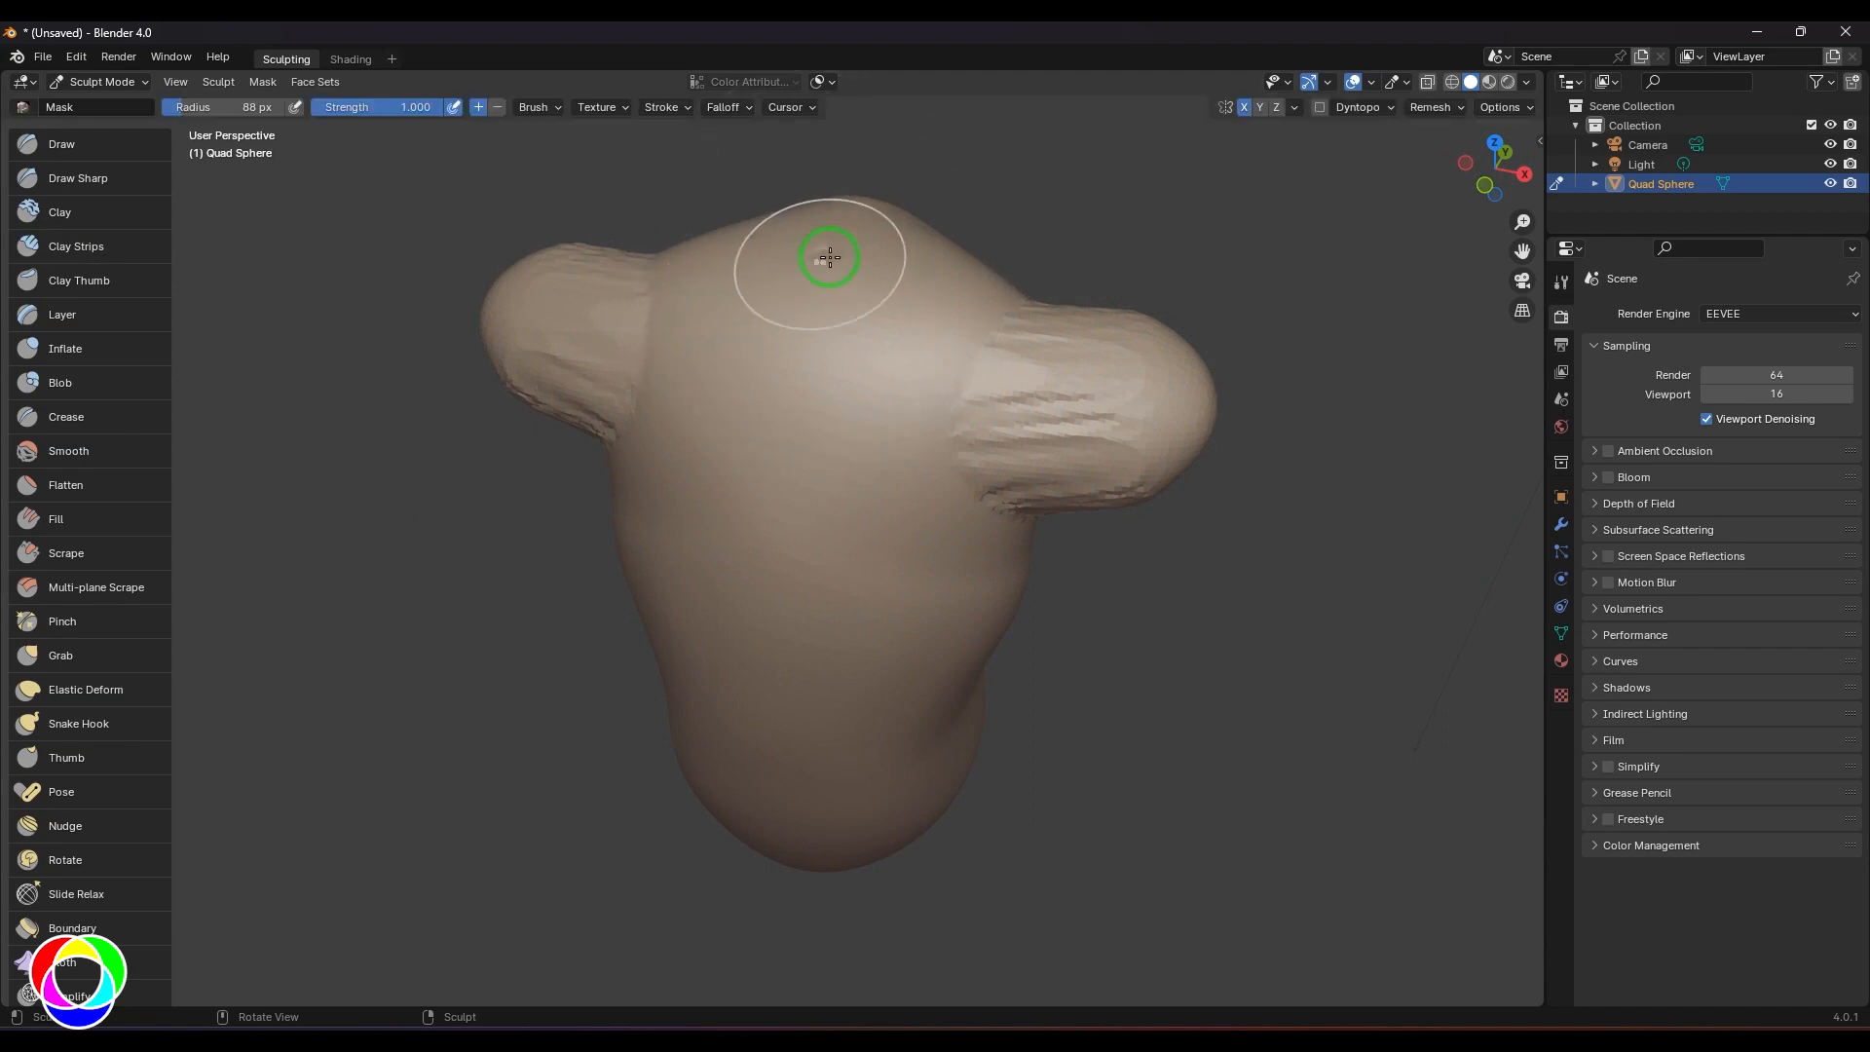
mouse_move(837, 257)
mouse_down()
mouse_move(869, 260)
mouse_move(867, 220)
mouse_up()
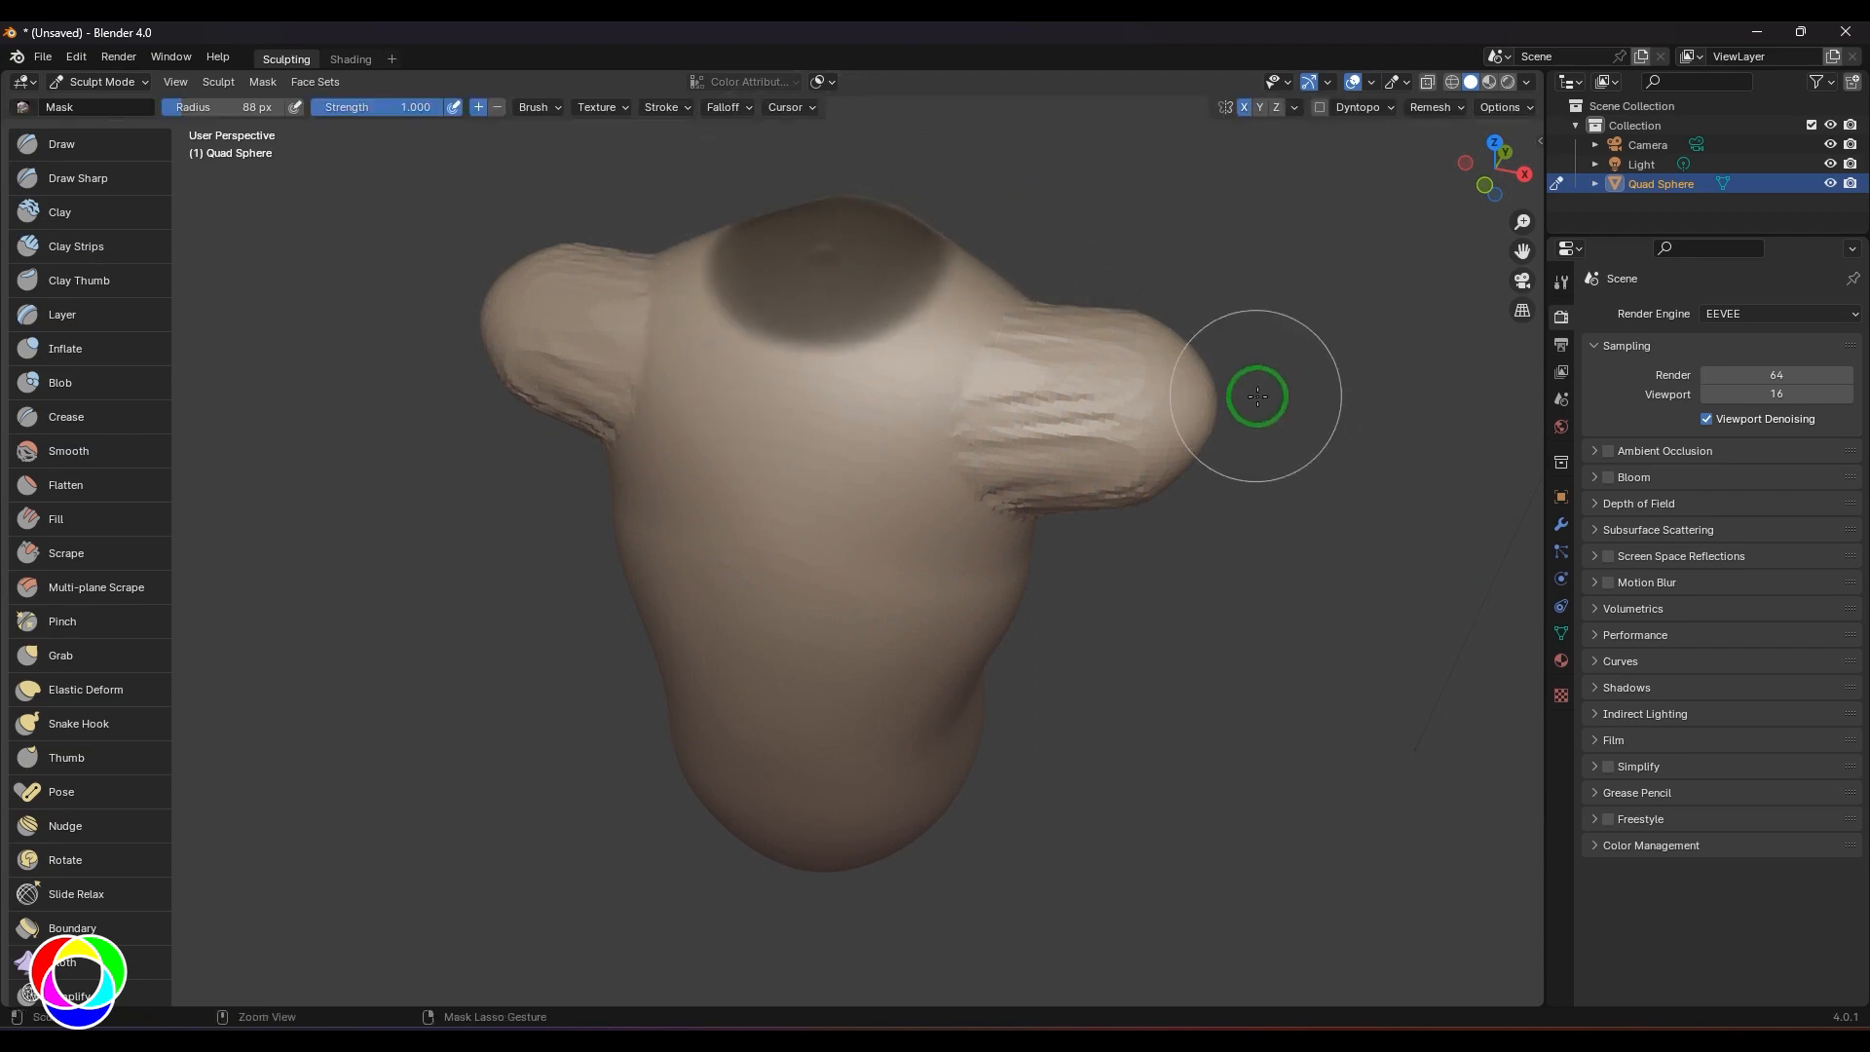
key(ctrl+i)
- In front view, pull the unmasked top area upward into a neck and head form using Grab with a 182 px radius
key(KP_1)
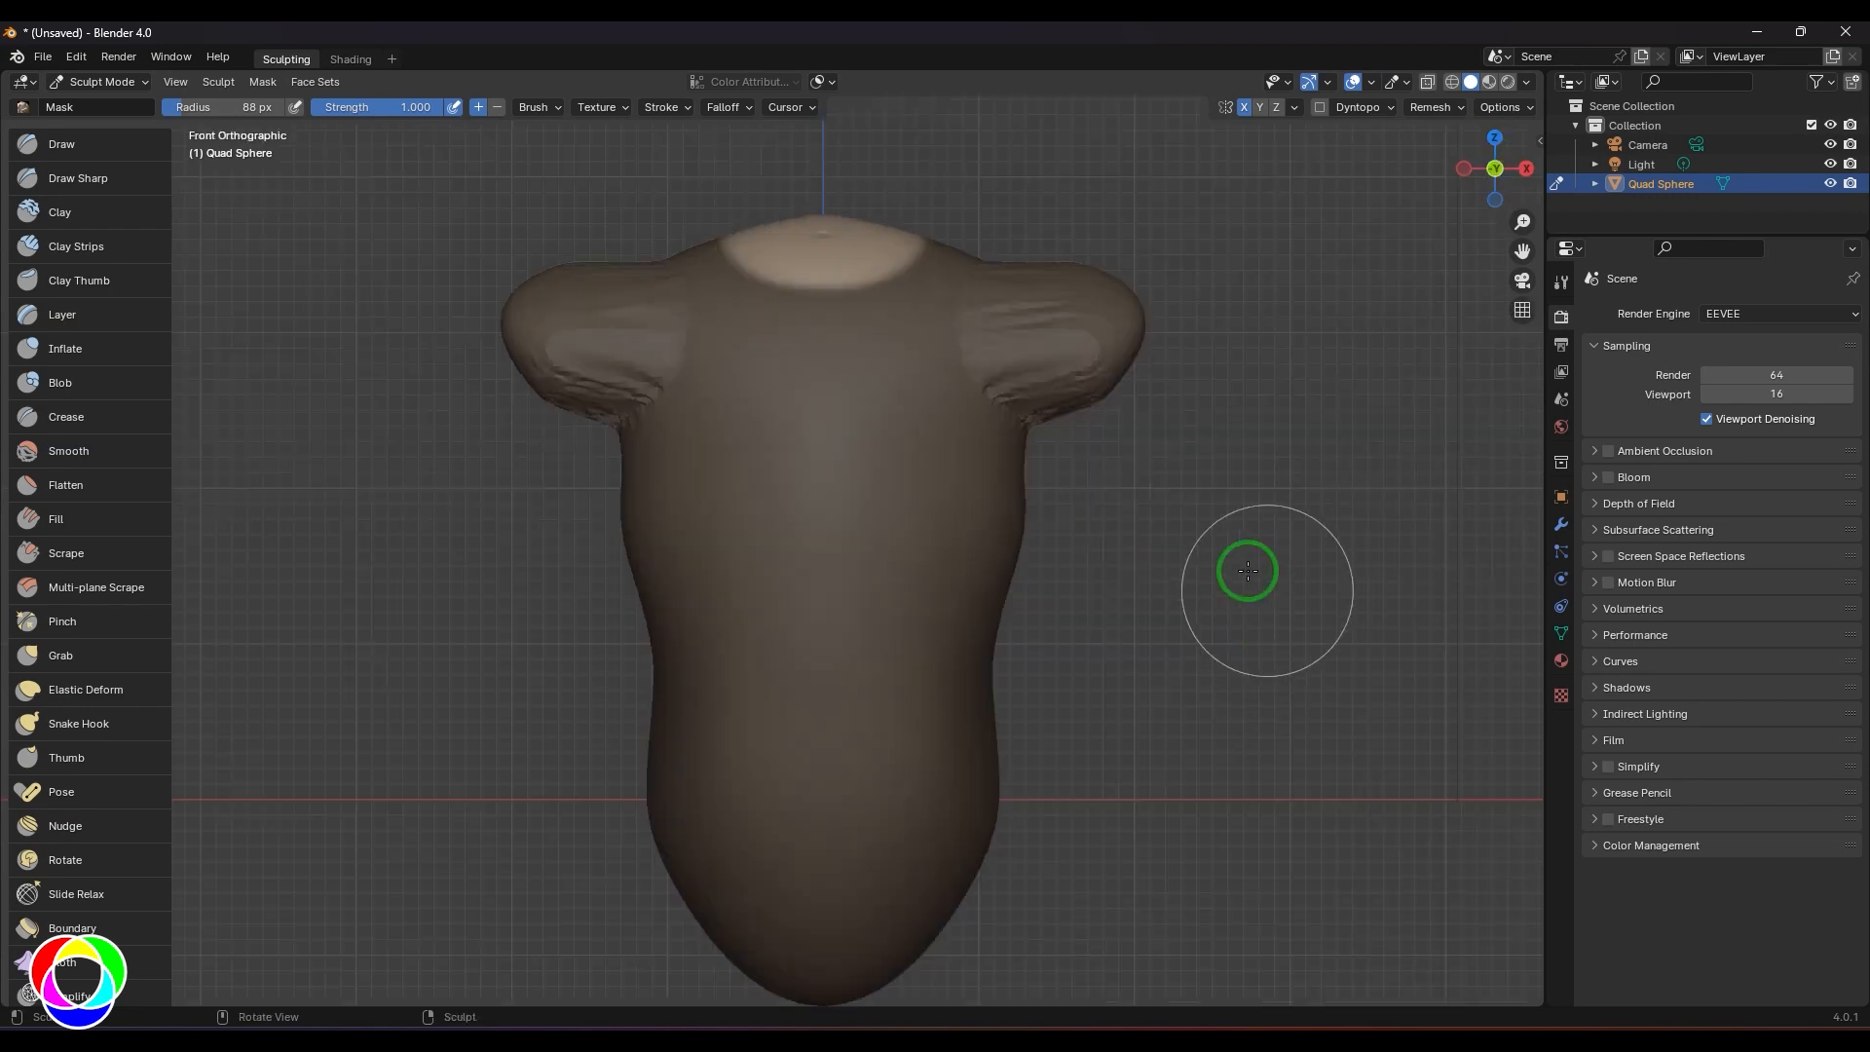
key(g)
key(f)
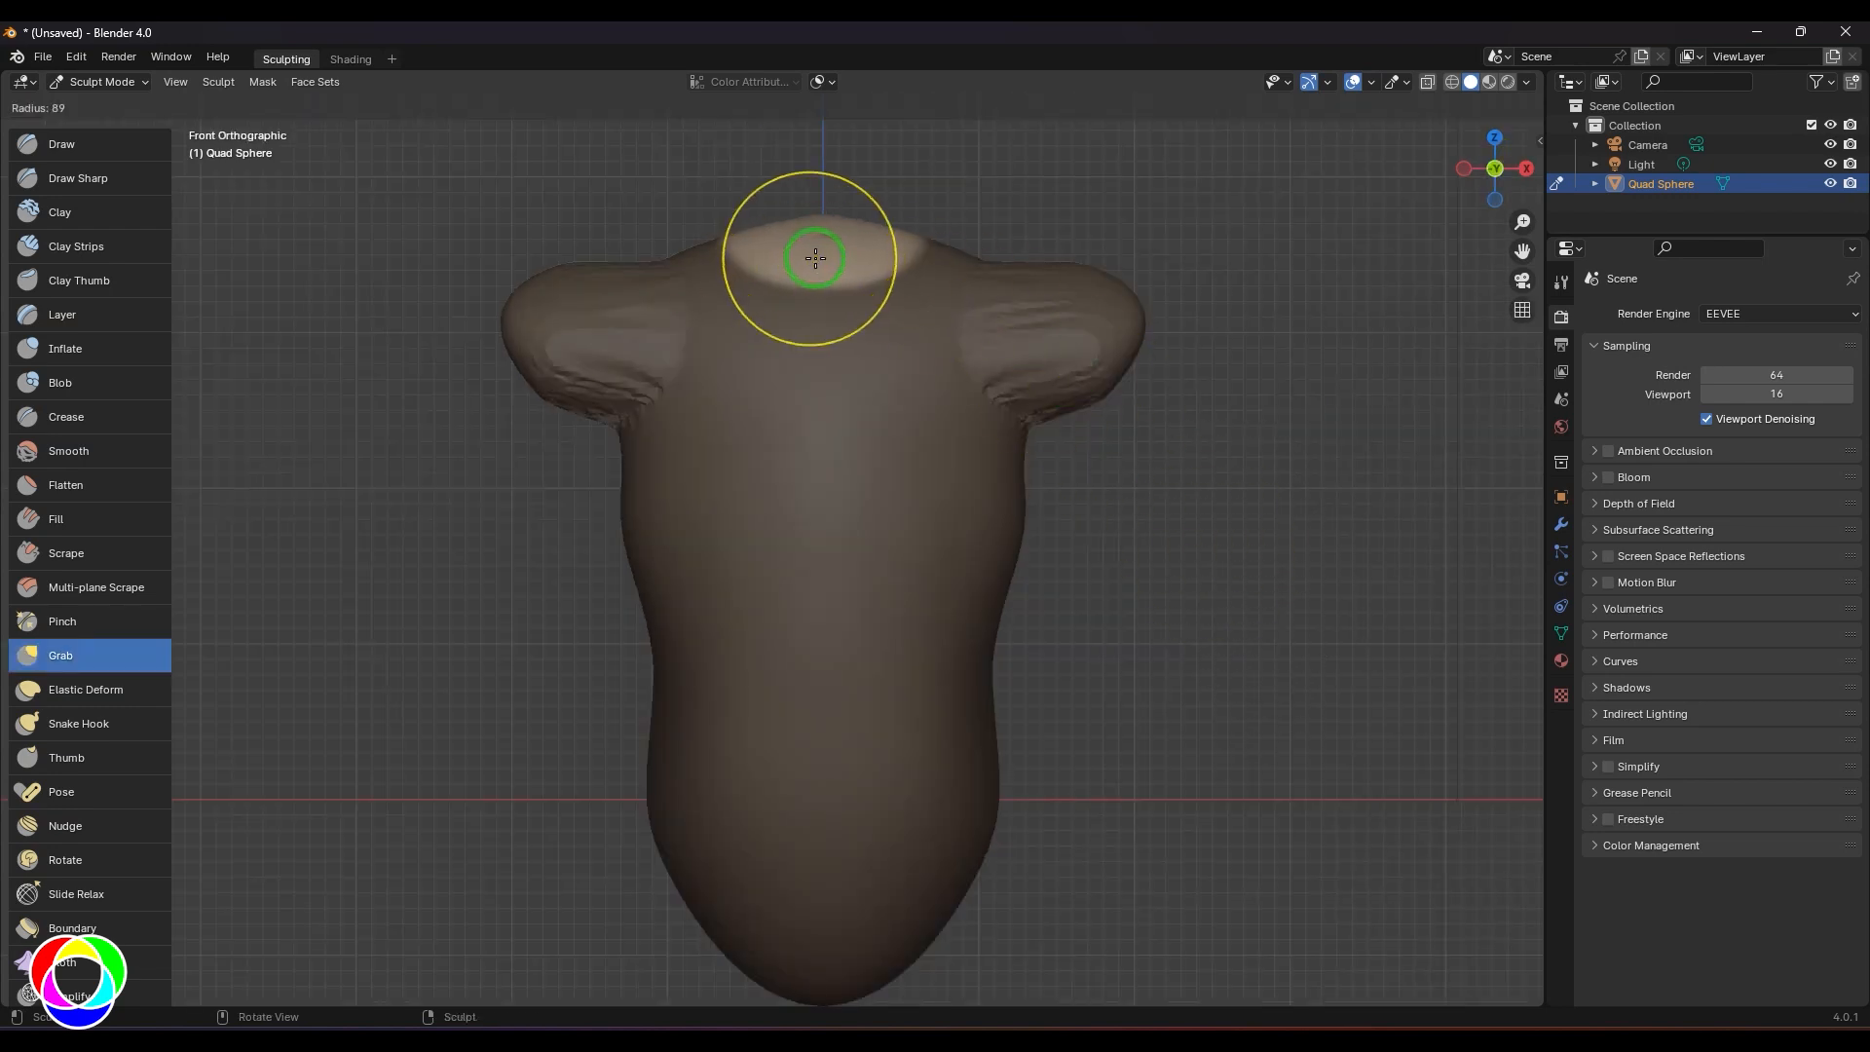
click(889, 254)
drag(818, 237, 869, 49)
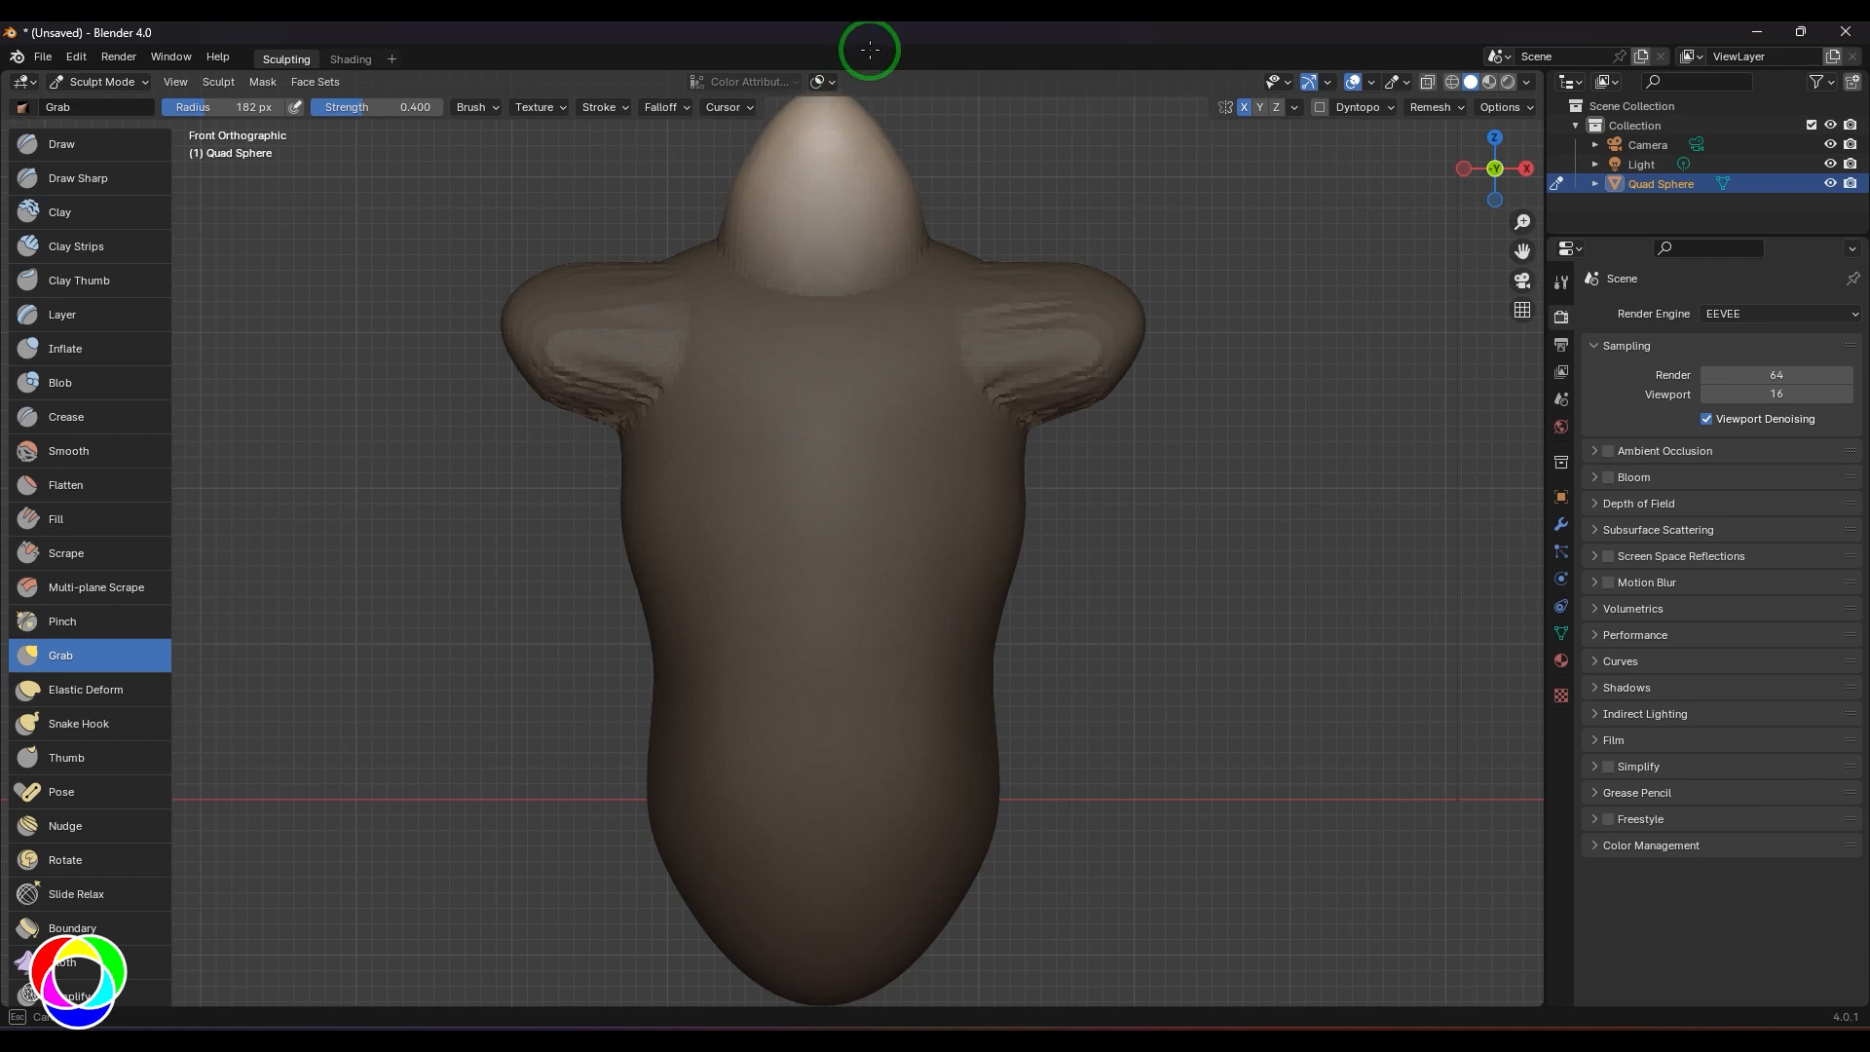
shift+middle_drag(1239, 572, 1205, 715)
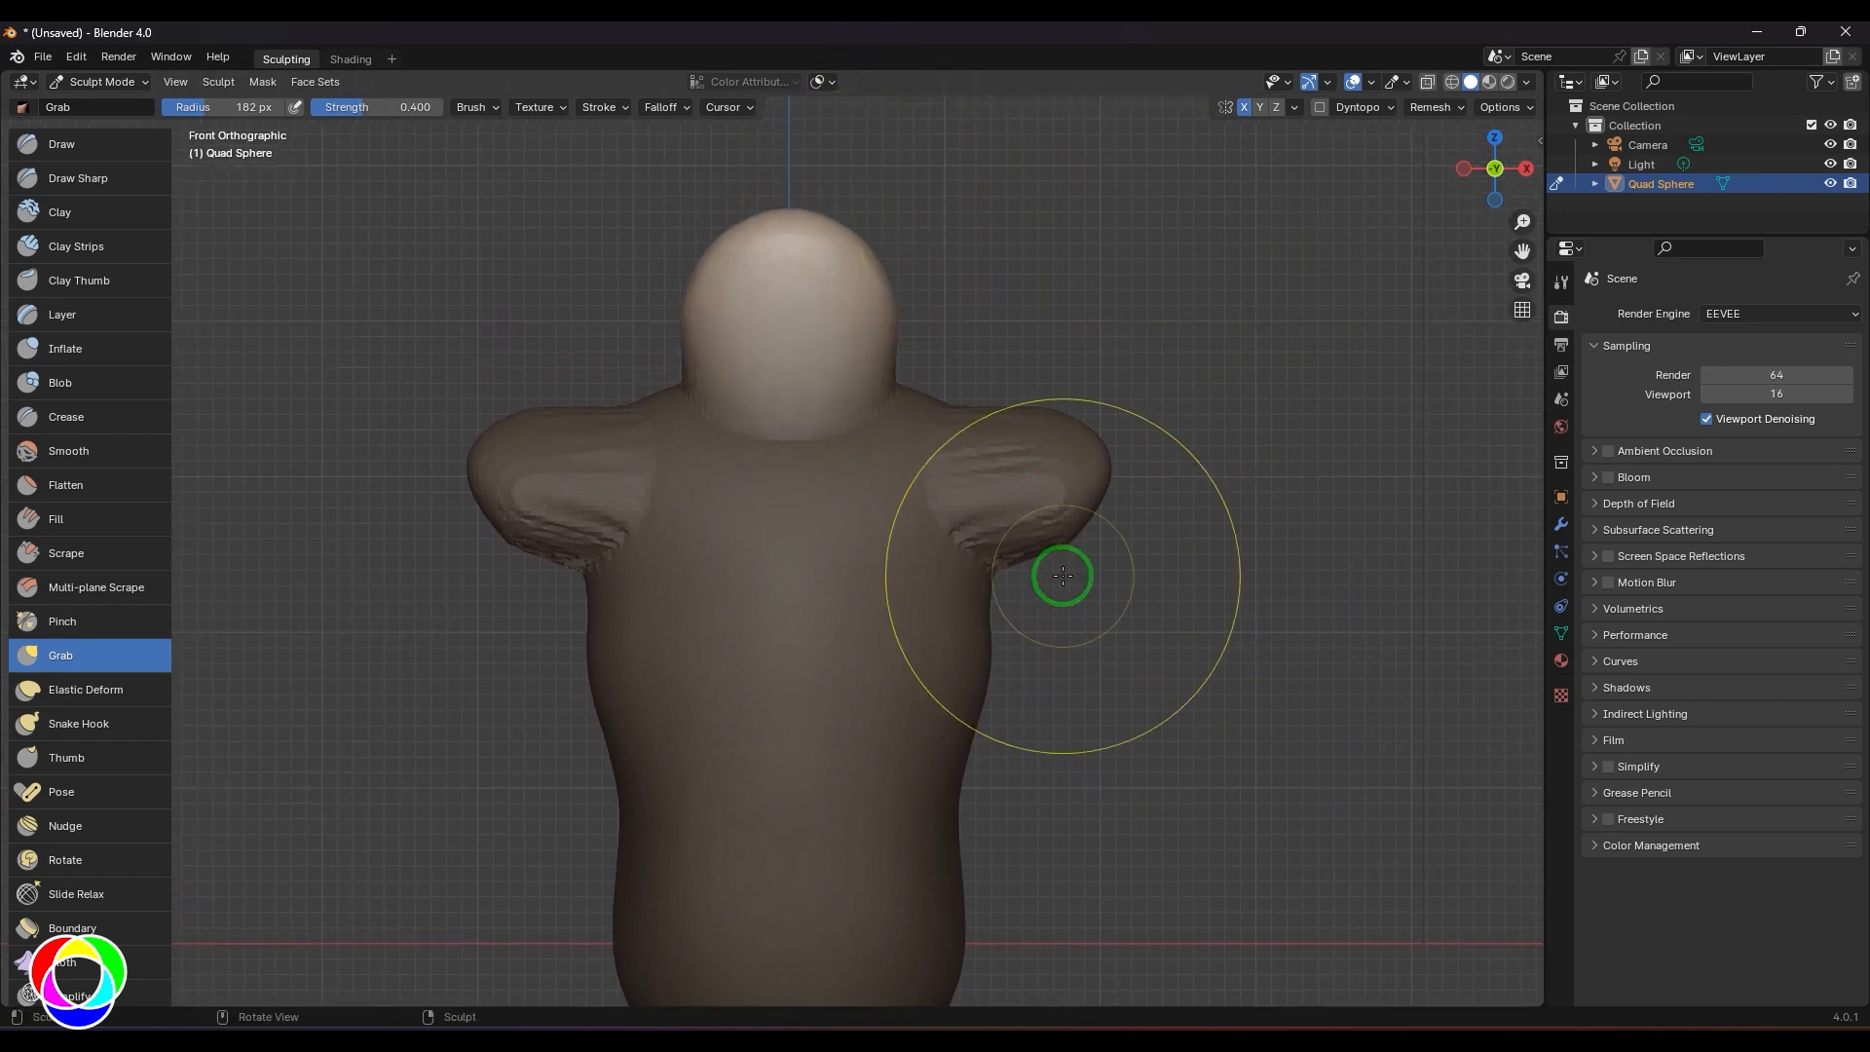
- In right view, pull the front of the head forward and down, reshape its crown and back, and clear the mask
key(KP_3)
mouse_move(822, 230)
mouse_down()
mouse_move(780, 209)
mouse_move(604, 279)
mouse_up()
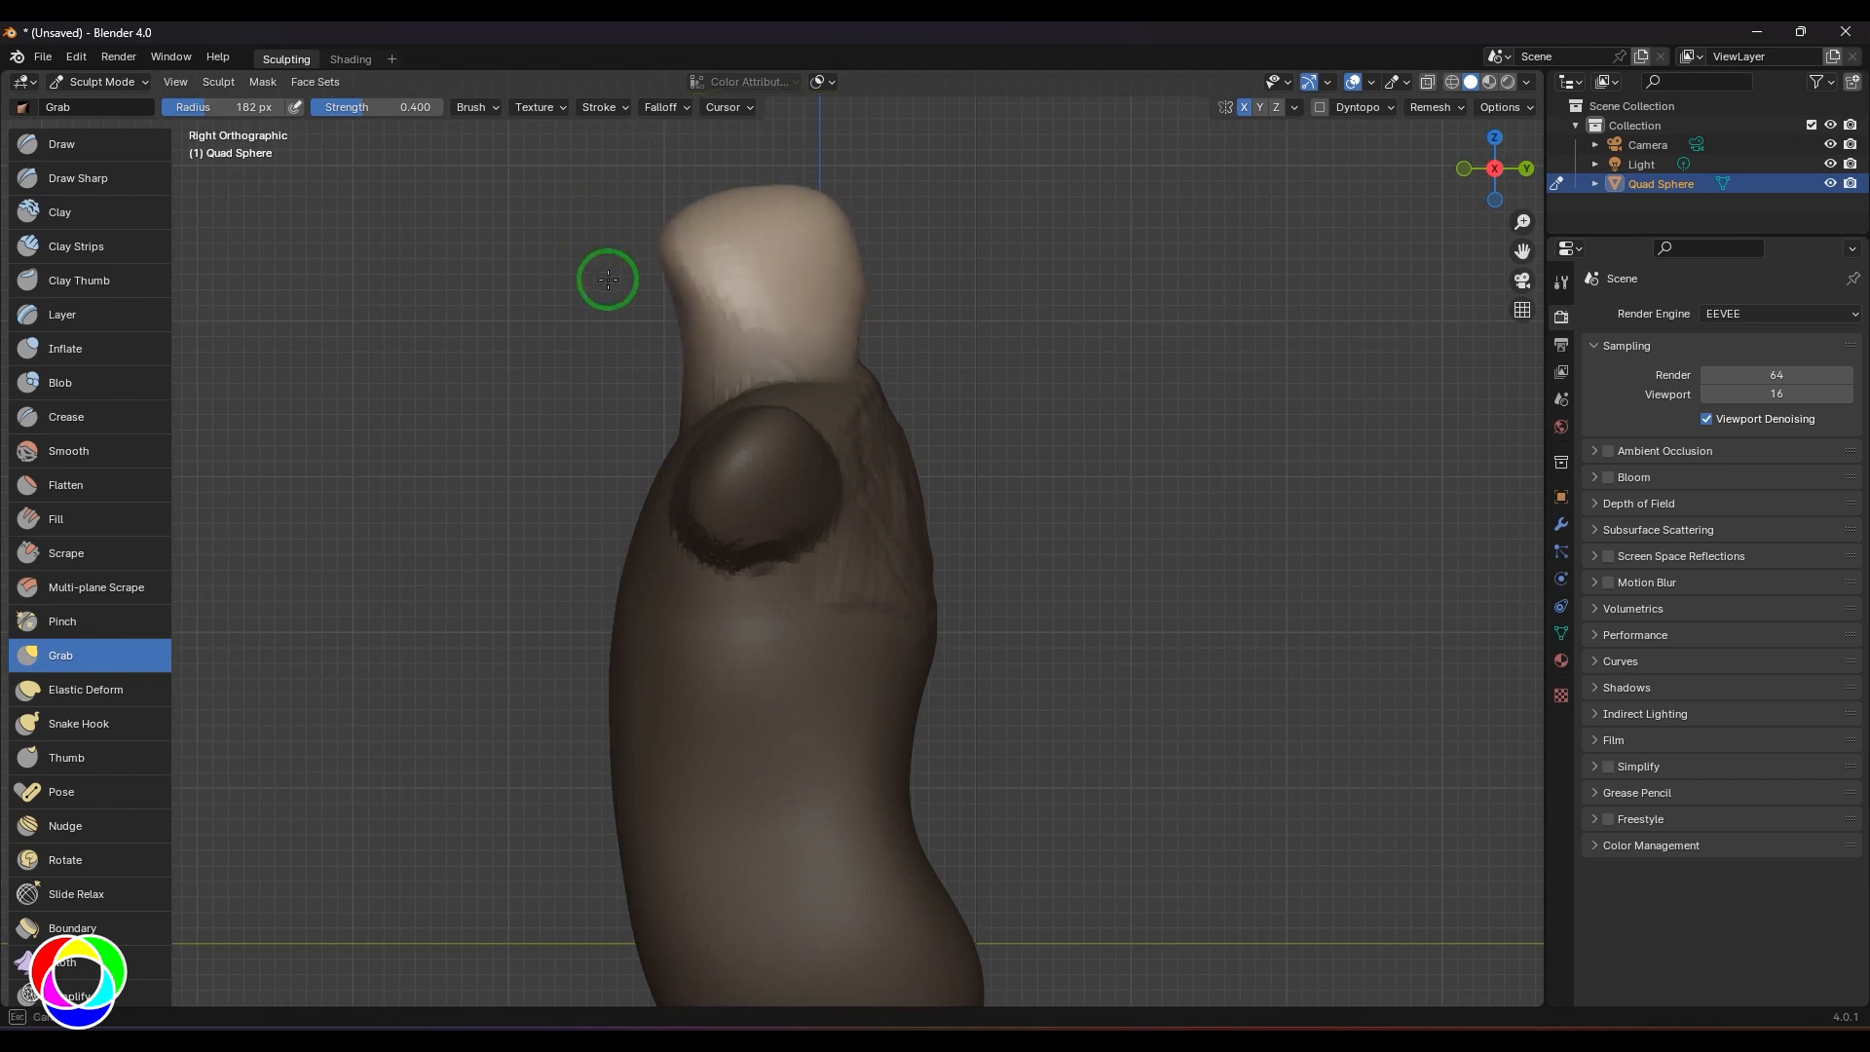
drag(629, 350, 584, 367)
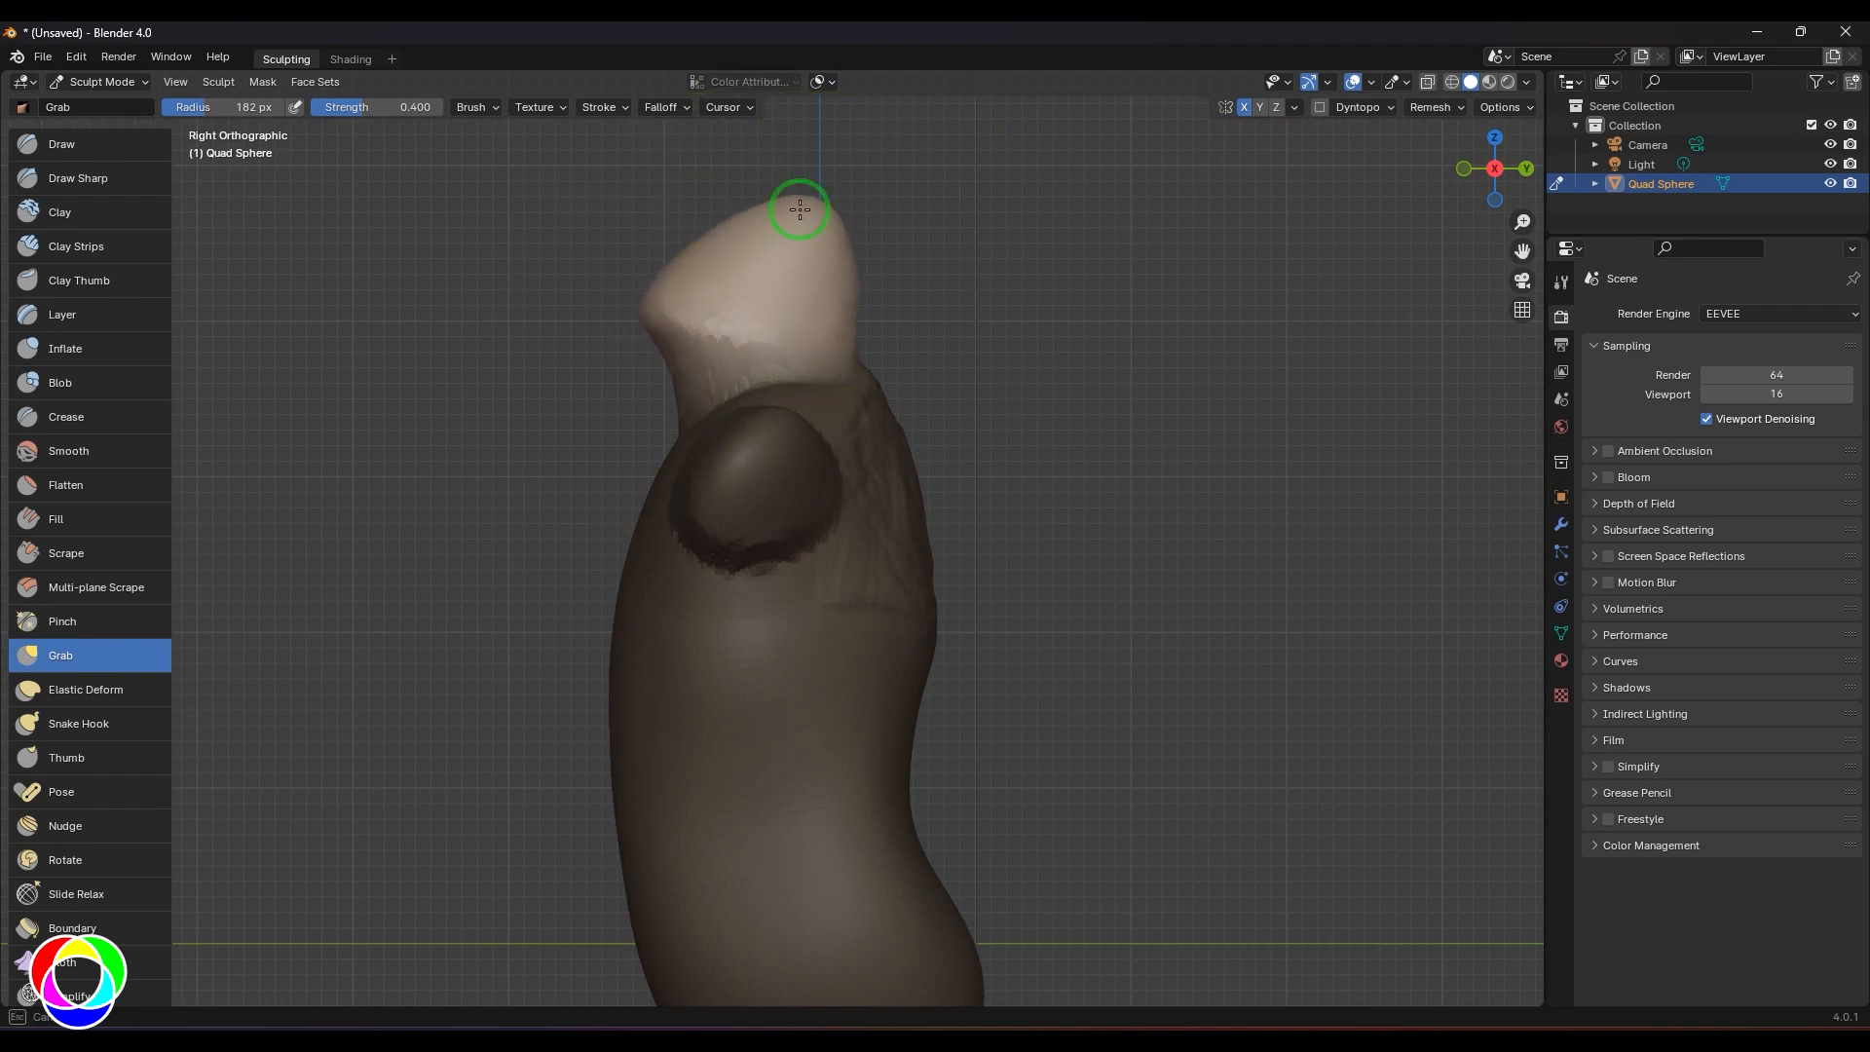
mouse_move(799, 209)
mouse_down()
mouse_move(827, 263)
mouse_move(776, 305)
mouse_up()
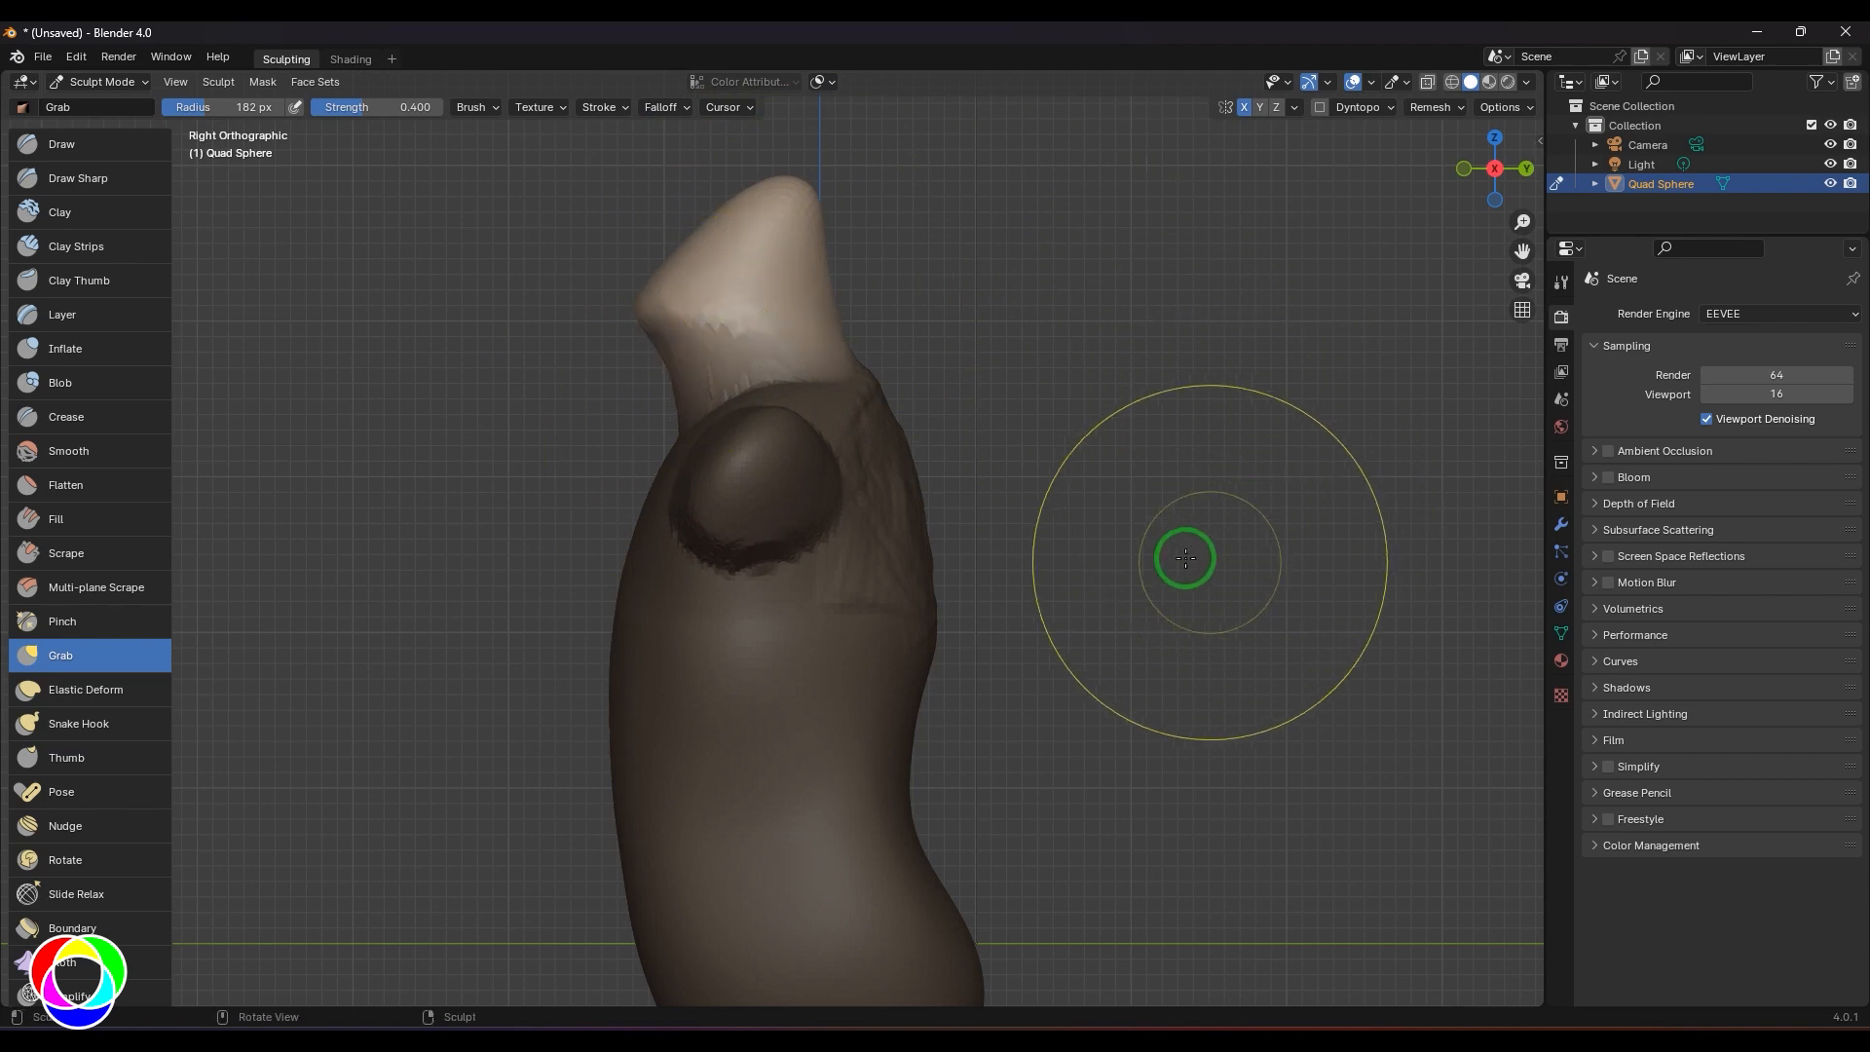
middle_drag(1178, 535, 881, 659)
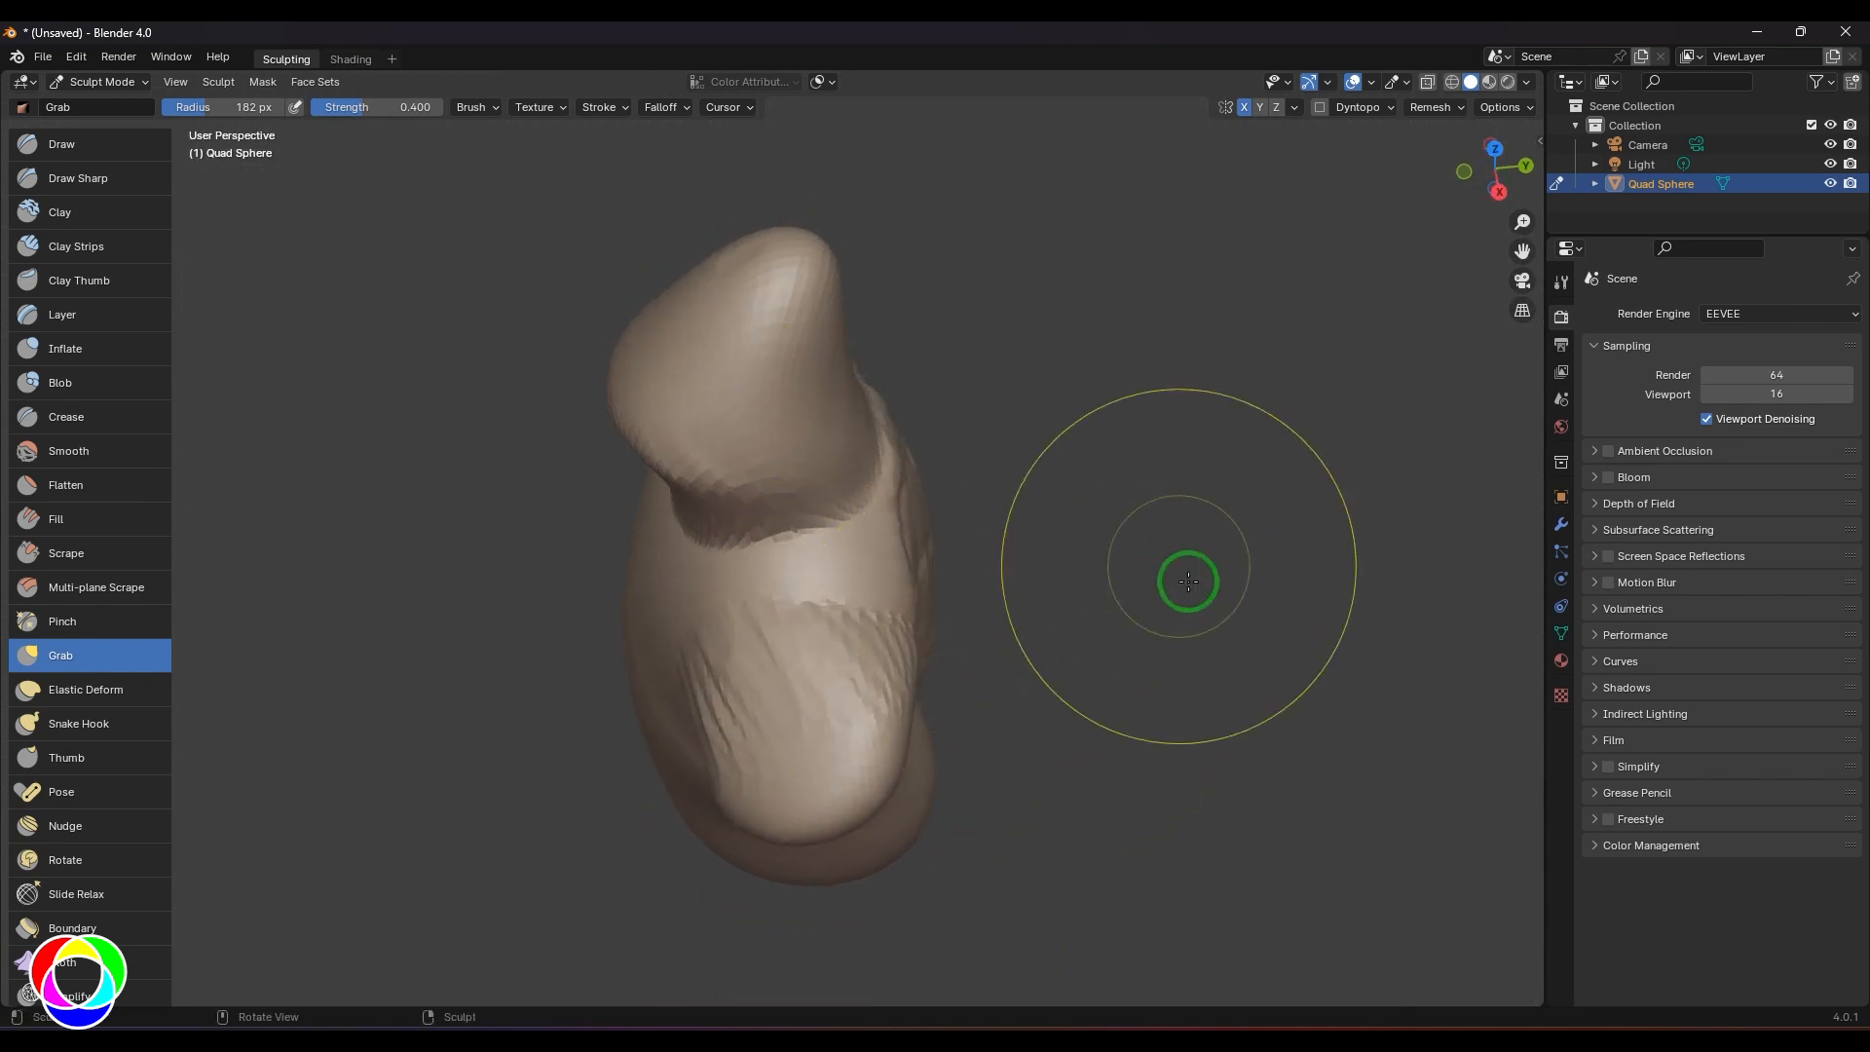
- In front view, lower the arm stubs' ends, then reshape their undersides and armpits outward using Grab with a 119 px radius
mouse_move(1185, 575)
middle_down()
mouse_move(1244, 513)
mouse_move(1071, 513)
middle_up()
key(KP_1)
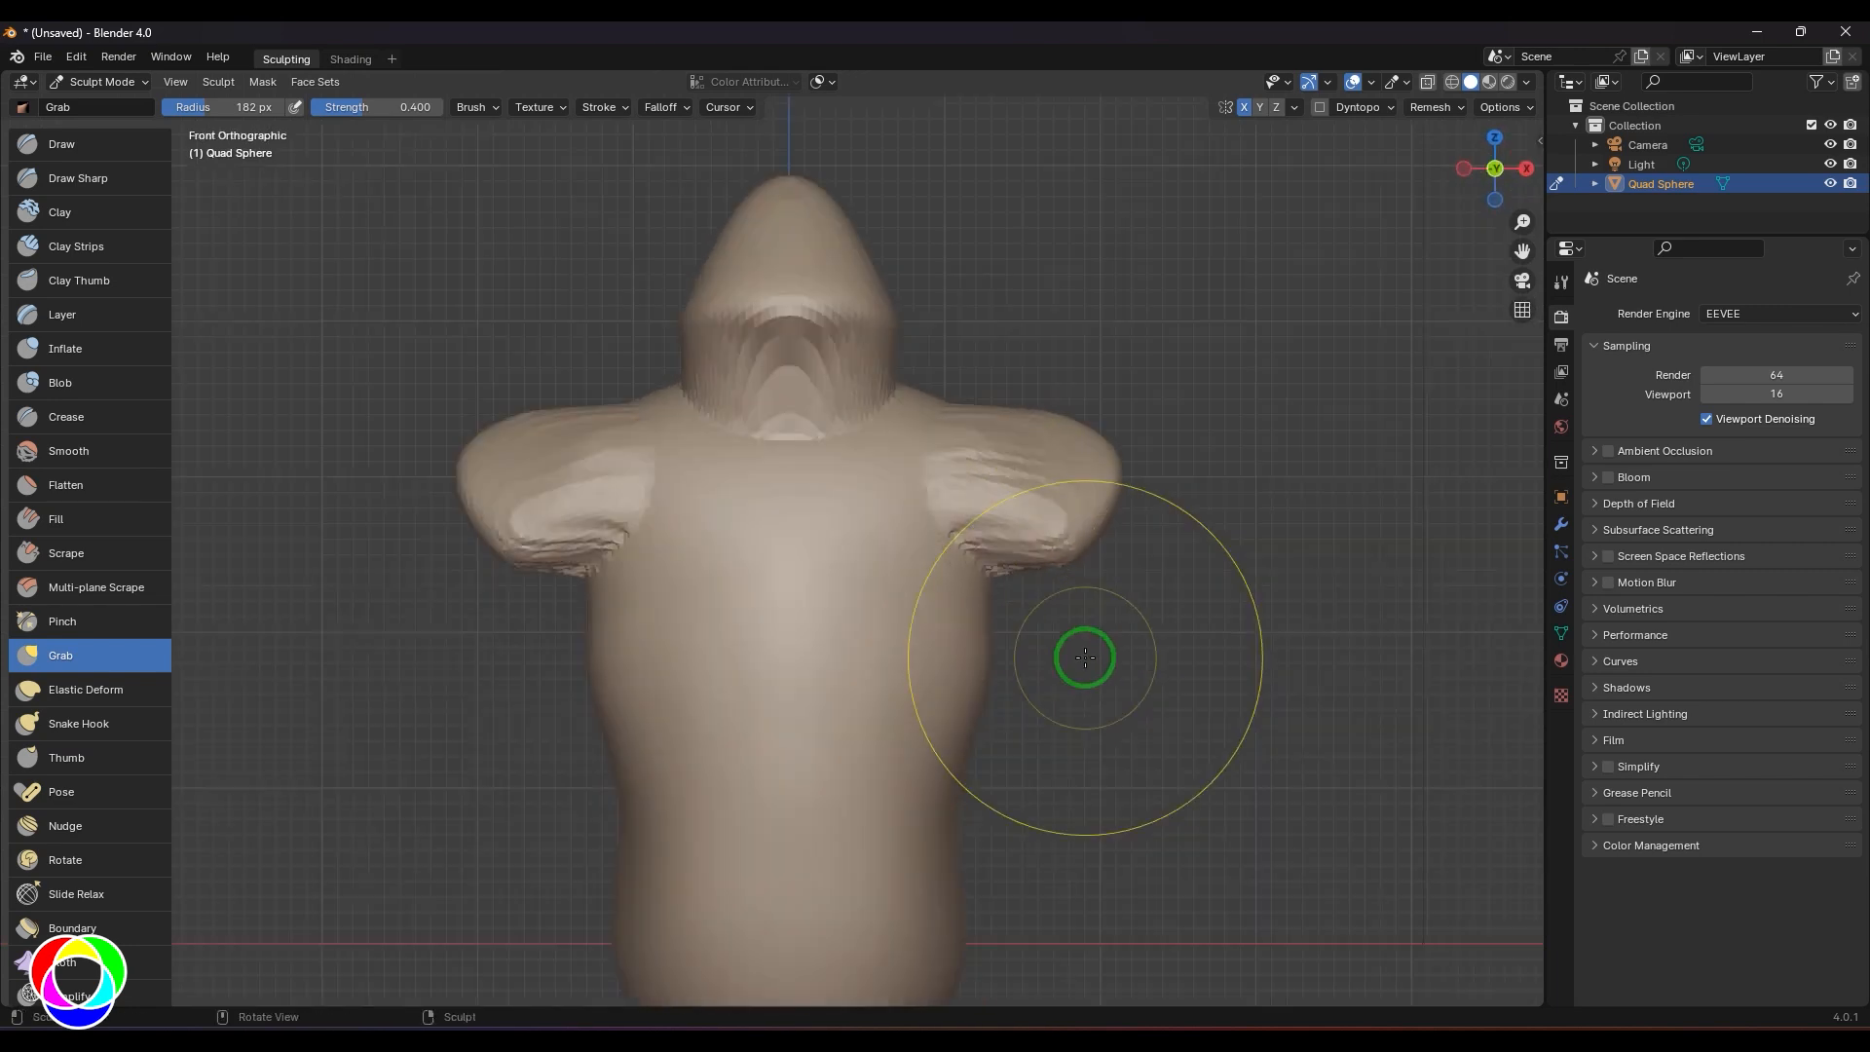
mouse_move(1099, 447)
mouse_down()
mouse_move(1039, 609)
mouse_move(1042, 485)
mouse_up()
click(992, 513)
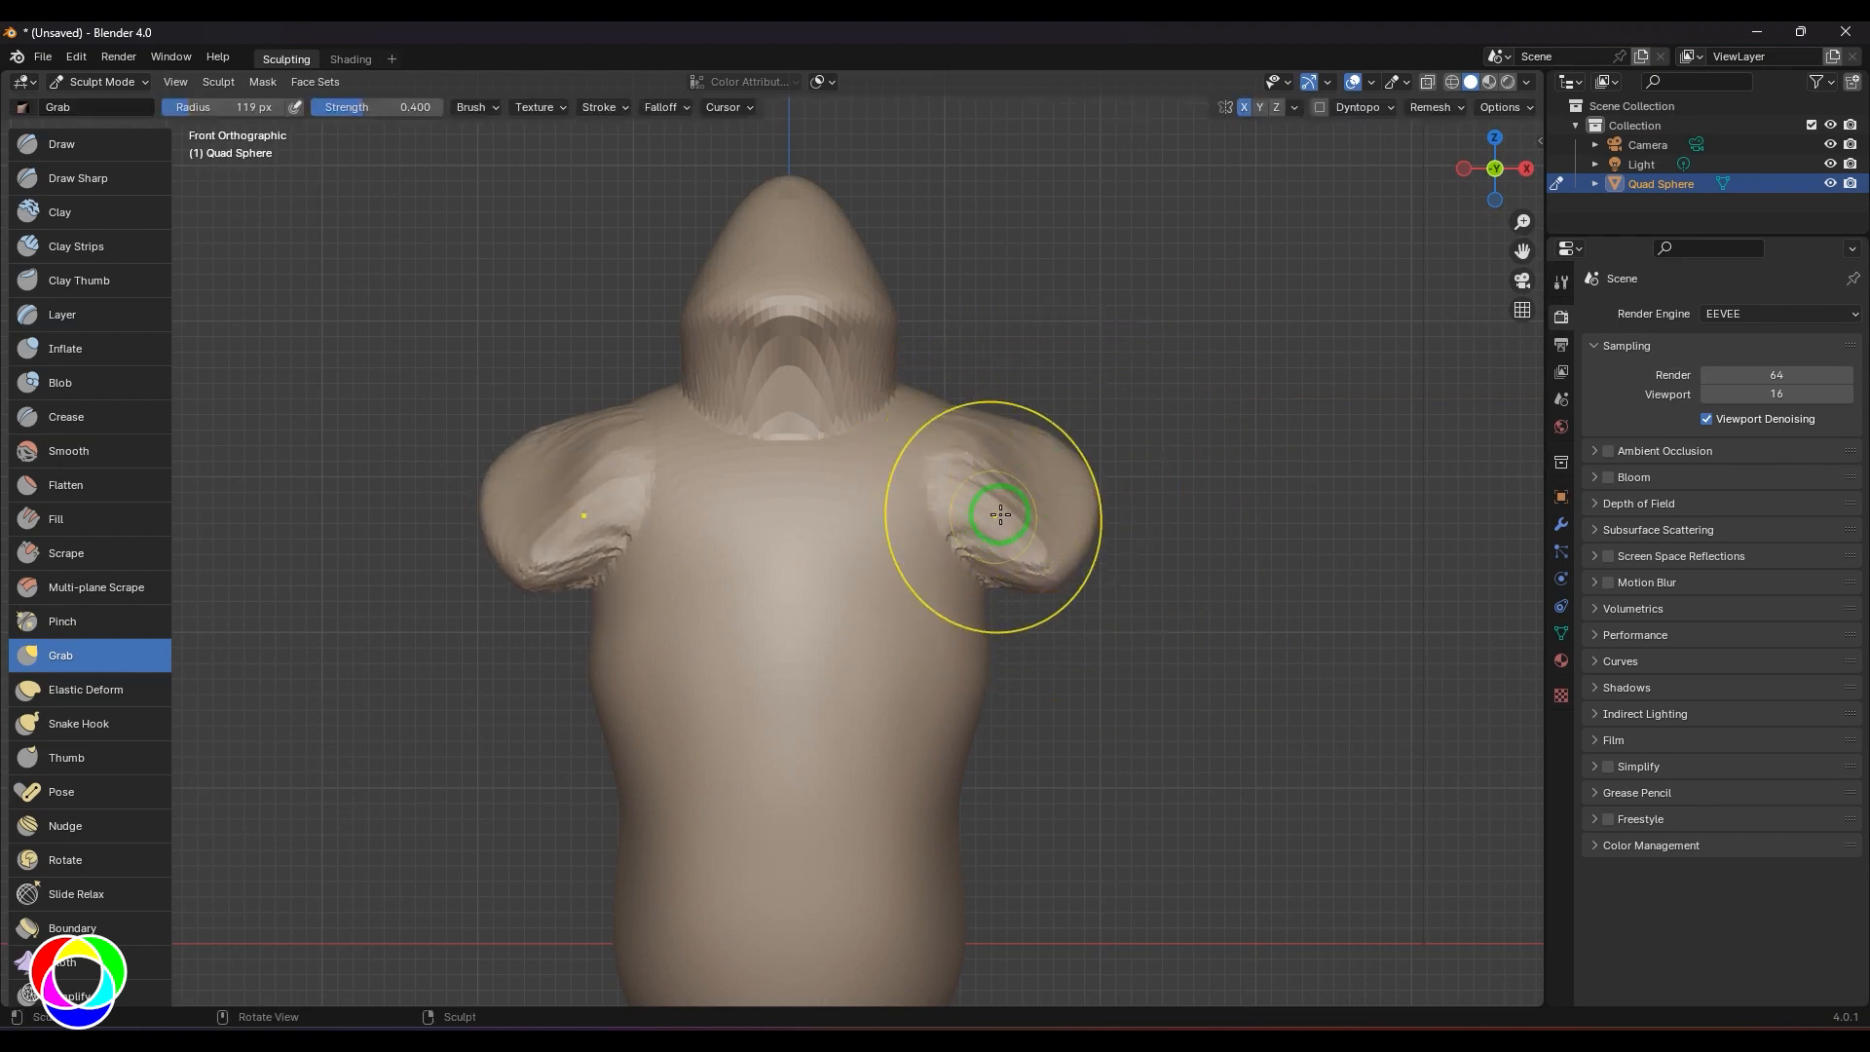
drag(1001, 517, 1106, 455)
drag(1044, 548, 1083, 525)
mouse_move(951, 538)
mouse_down()
mouse_move(1002, 517)
mouse_move(995, 492)
mouse_up()
drag(994, 582, 1027, 576)
mouse_move(1375, 534)
middle_down()
mouse_move(1014, 617)
mouse_move(668, 551)
mouse_move(483, 386)
mouse_move(534, 501)
middle_up()
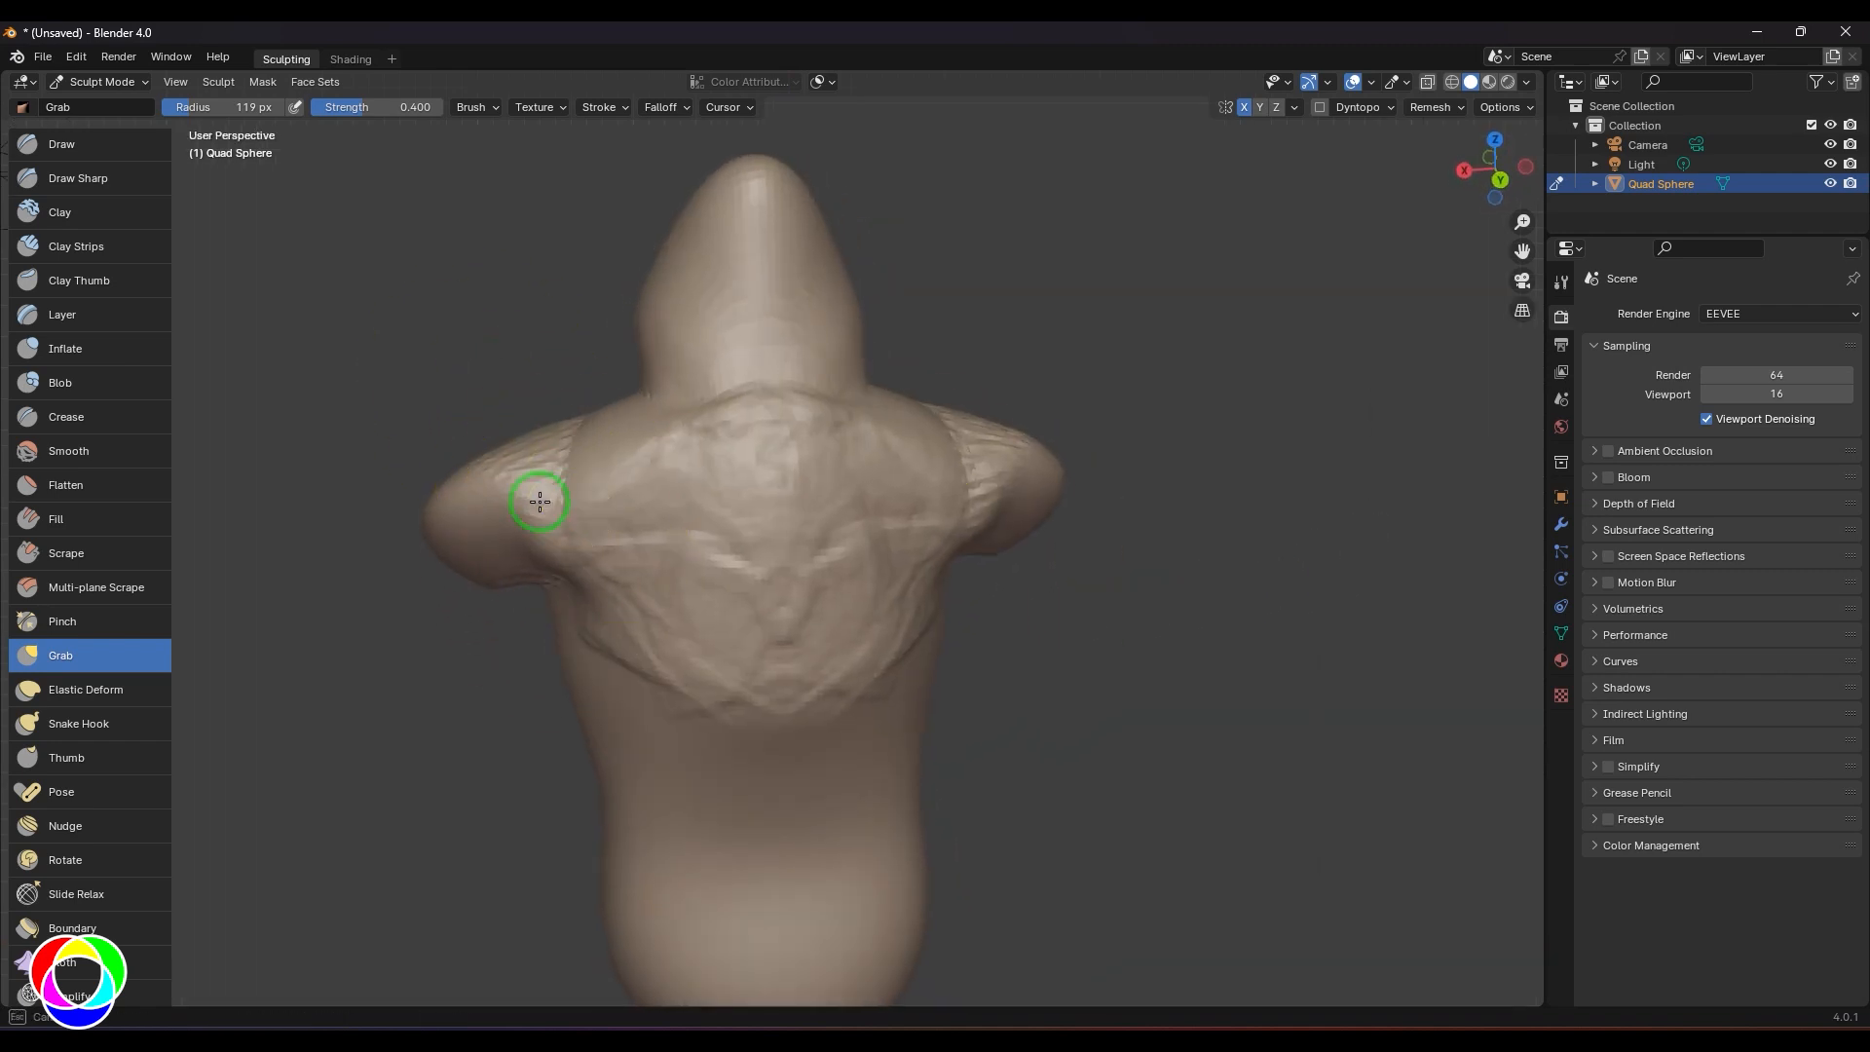
- In front view, lower the arm stubs' ends and push their outer sides and shoulder tops inward using Grab with a 119 px radius
mouse_move(451, 564)
middle_down()
mouse_move(577, 667)
mouse_move(760, 668)
mouse_move(743, 526)
middle_up()
key(KP_1)
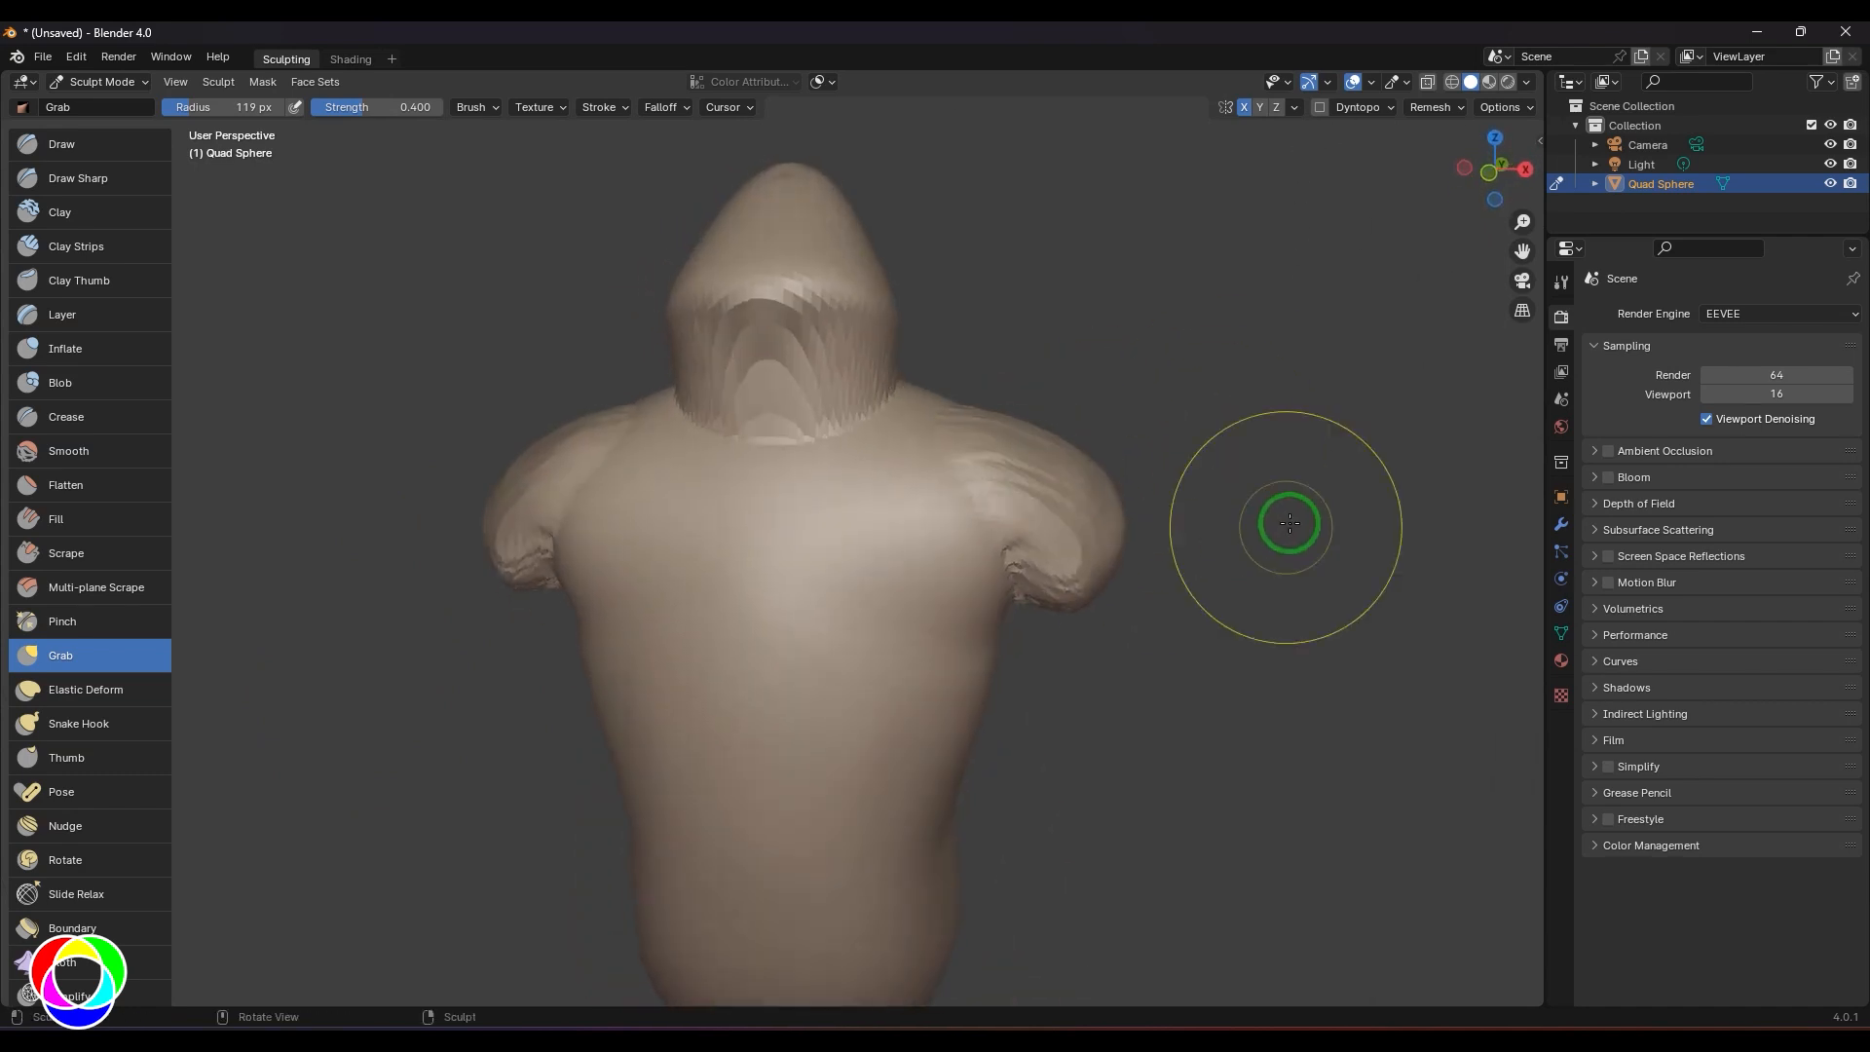
key(KP_5)
drag(1072, 565, 1079, 645)
drag(1114, 487, 1083, 506)
mouse_move(973, 429)
mouse_down()
mouse_move(1029, 466)
mouse_move(1006, 501)
mouse_up()
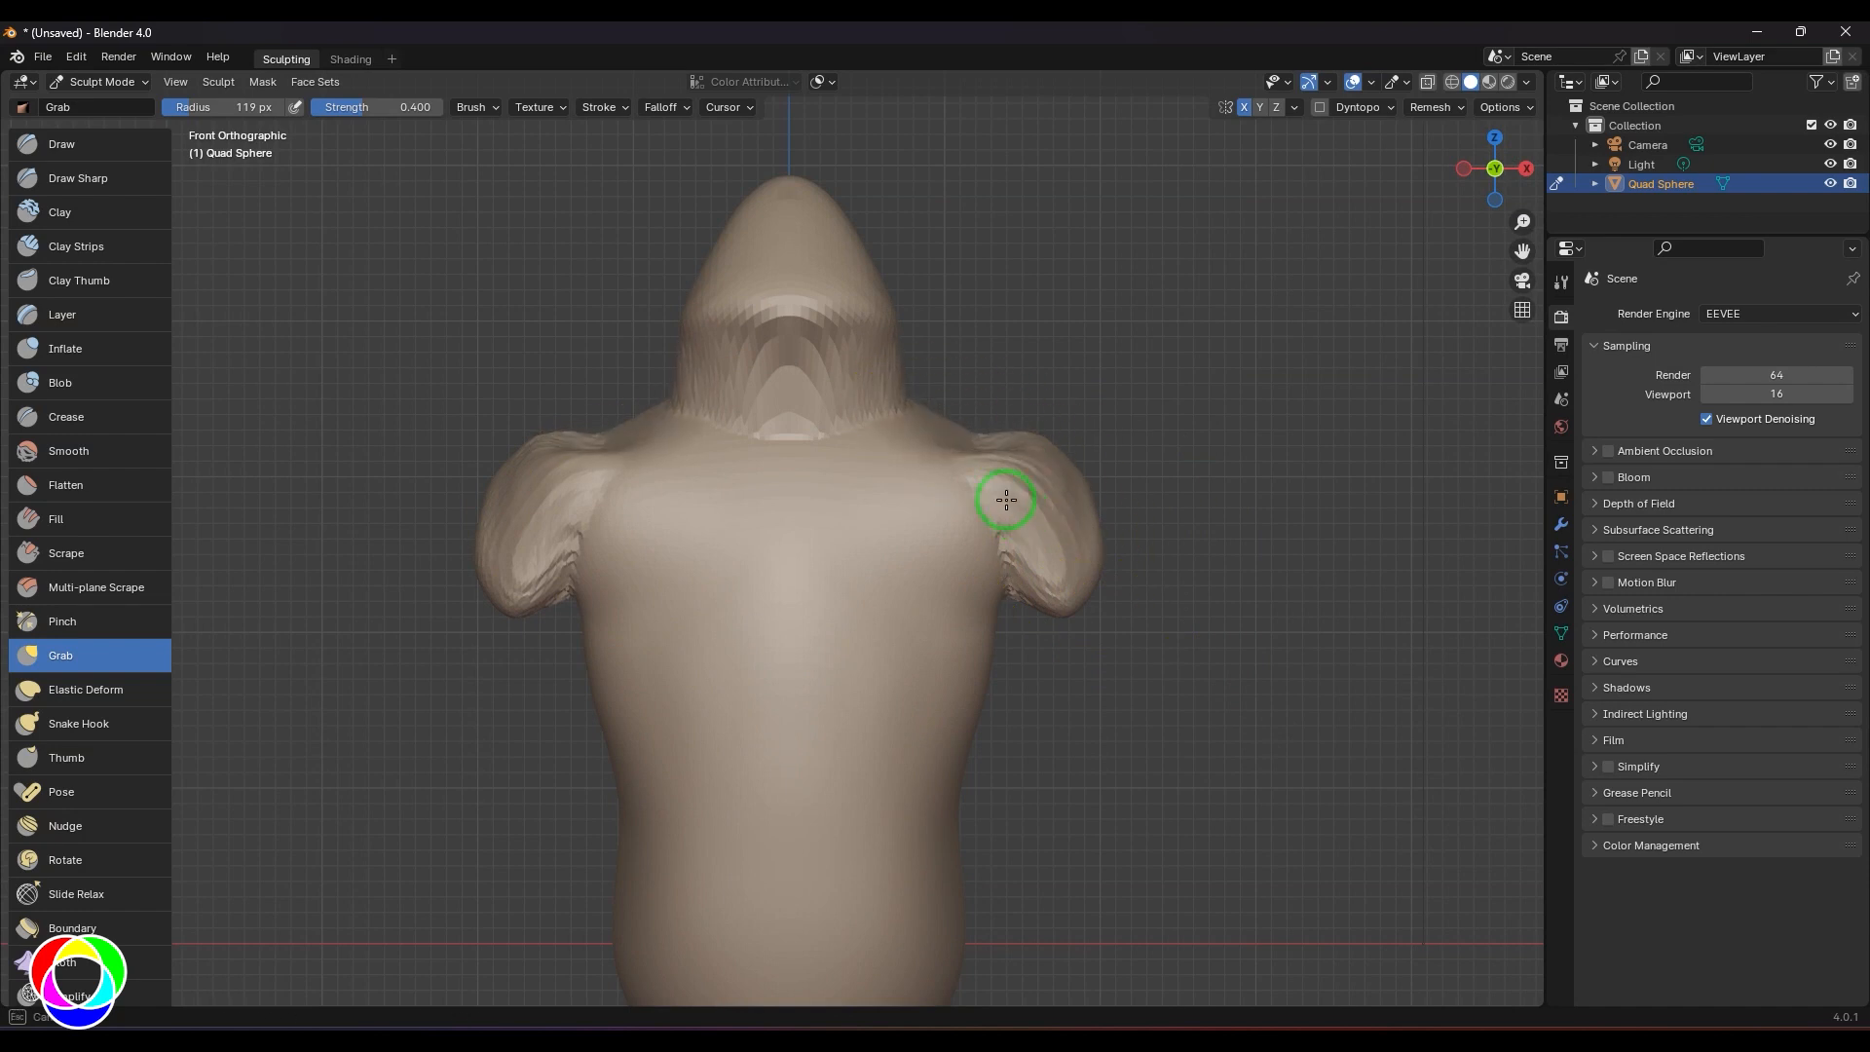
- Narrow the neck and head from both sides with Grab, and pull up the slopes between the neck and shoulders
mouse_move(872, 405)
mouse_down()
mouse_move(780, 409)
mouse_move(838, 392)
mouse_up()
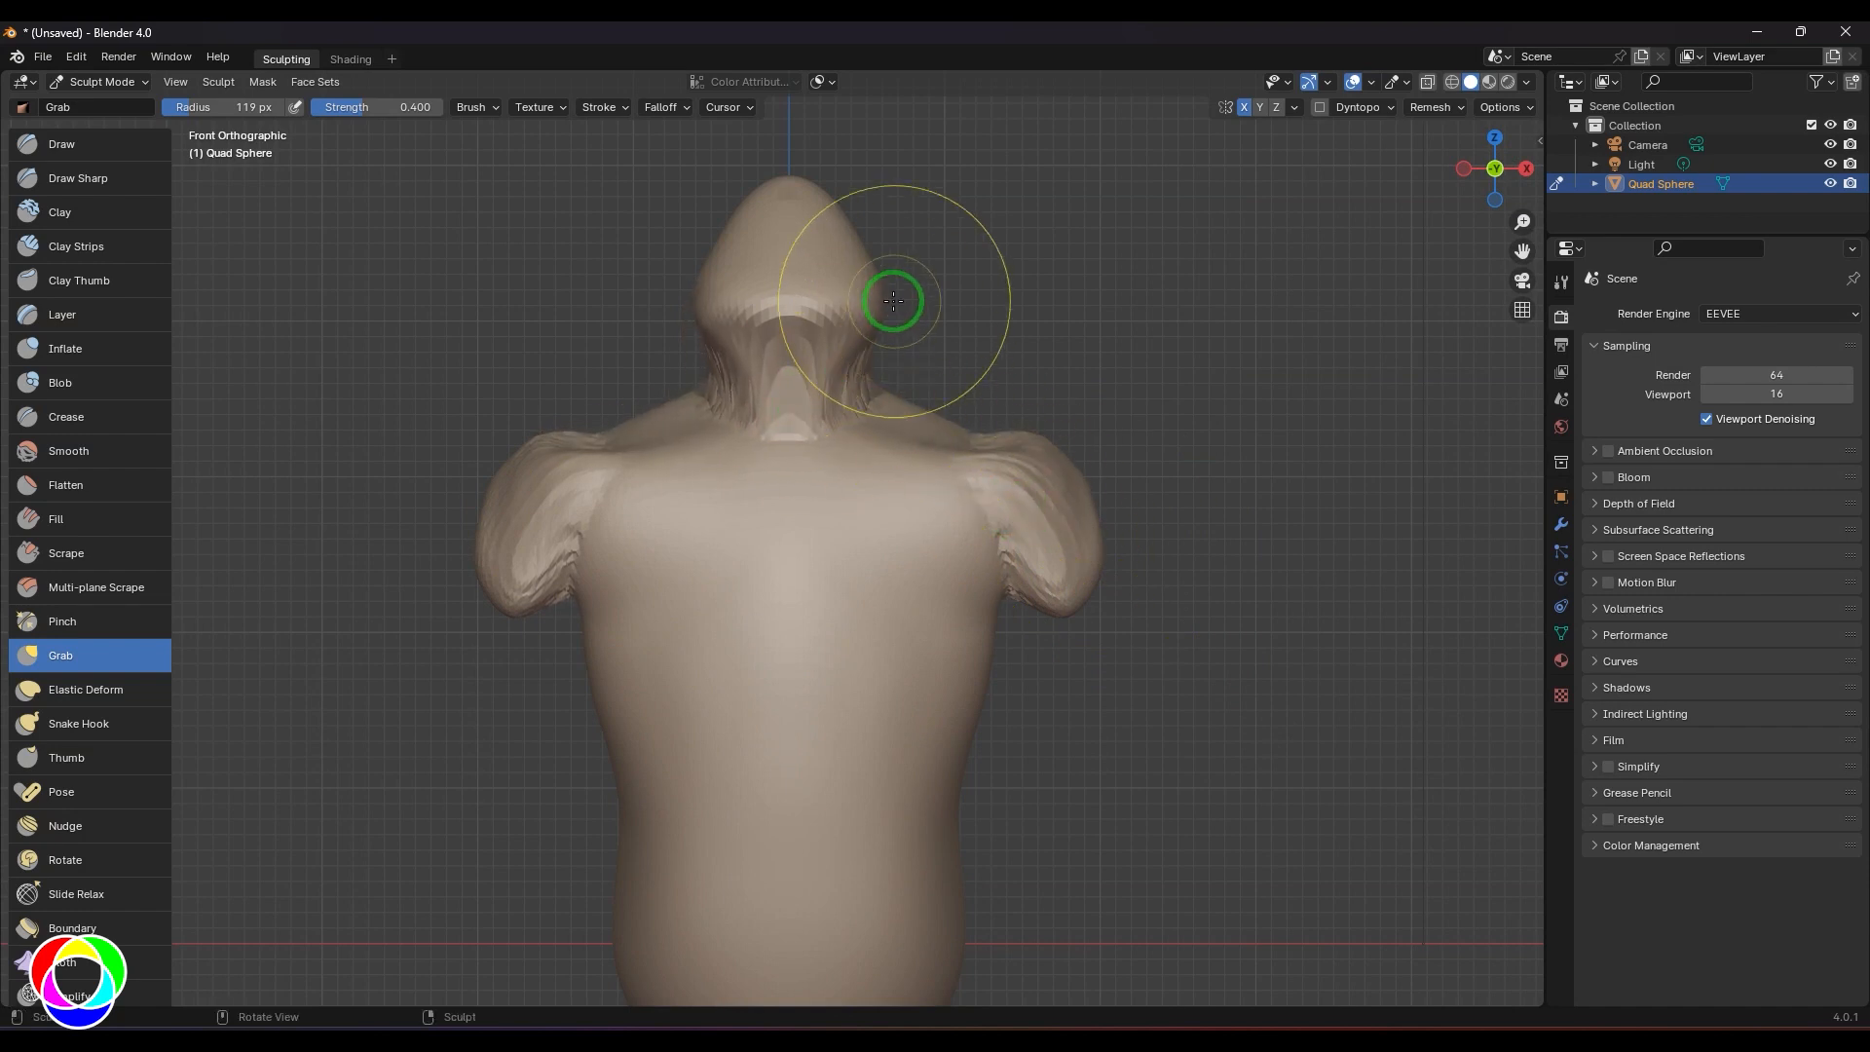
drag(881, 302, 837, 304)
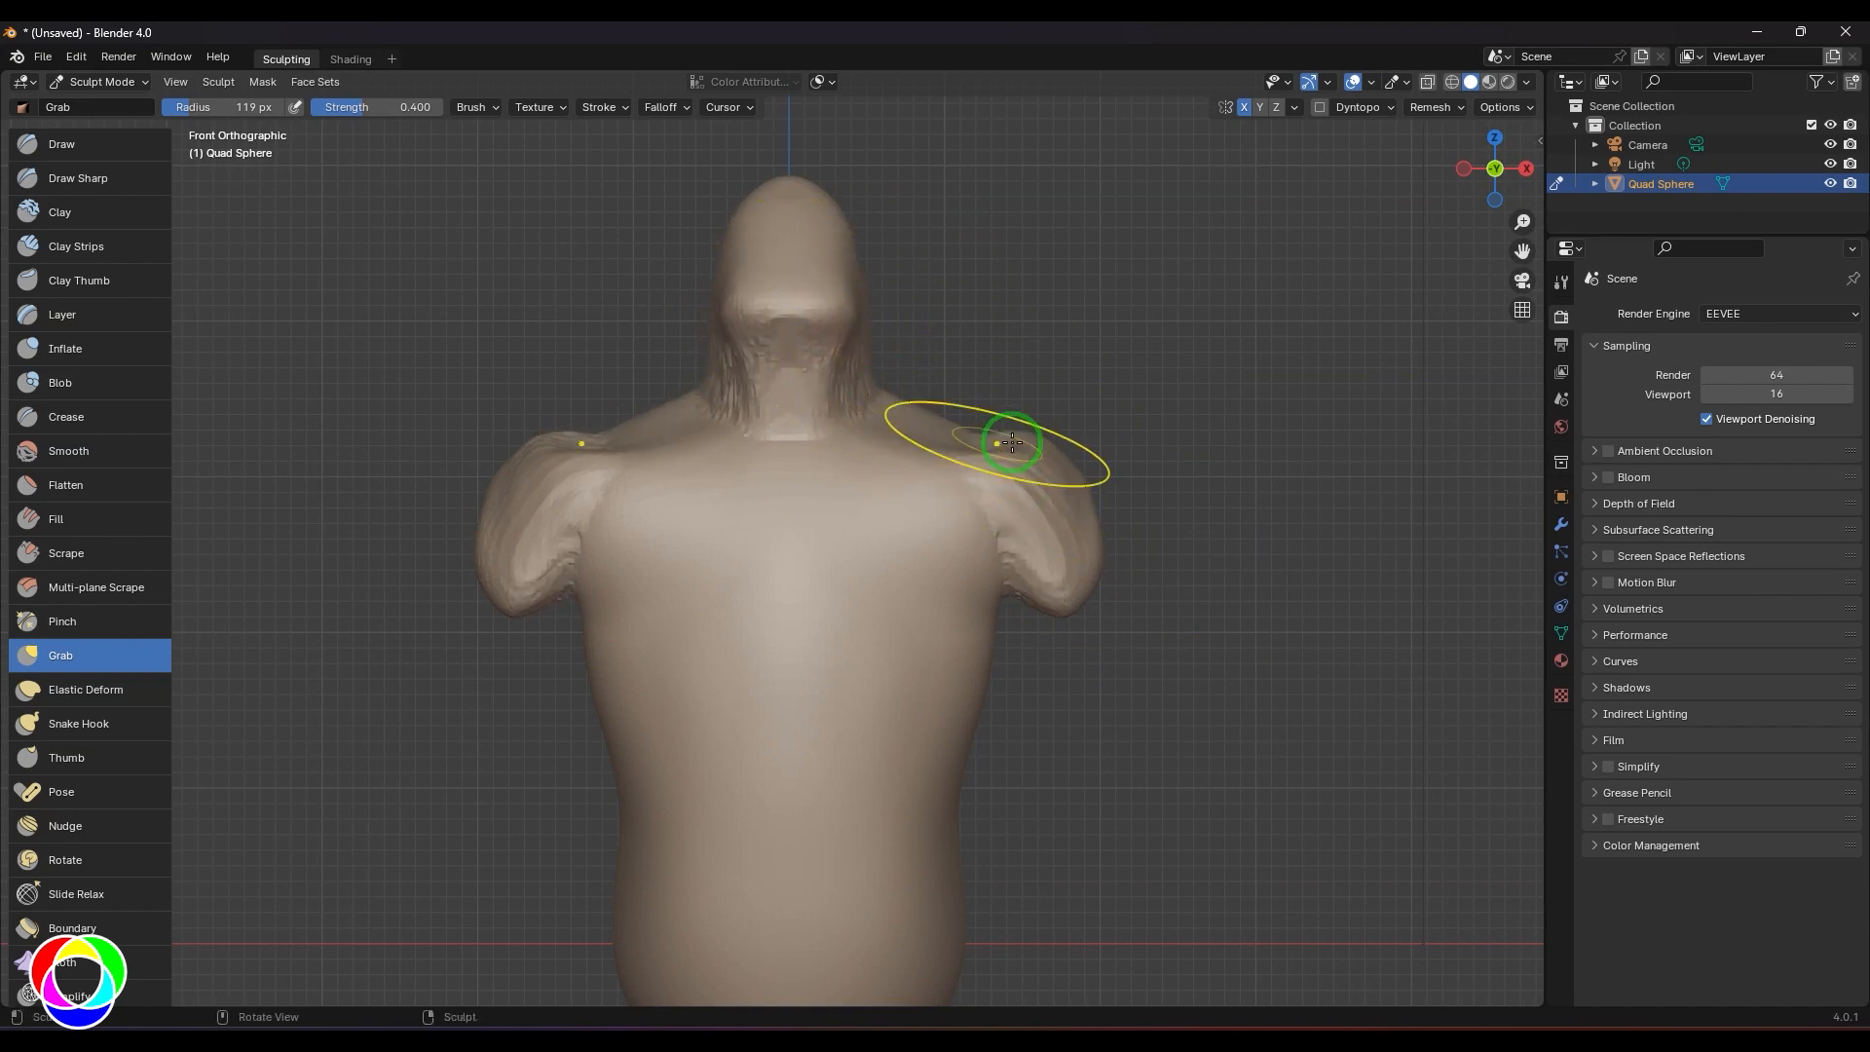
drag(922, 408, 953, 364)
drag(915, 386, 945, 358)
alt+drag(1228, 373, 1011, 367)
drag(730, 475, 672, 471)
alt+drag(1143, 380, 1288, 345)
drag(962, 512, 956, 533)
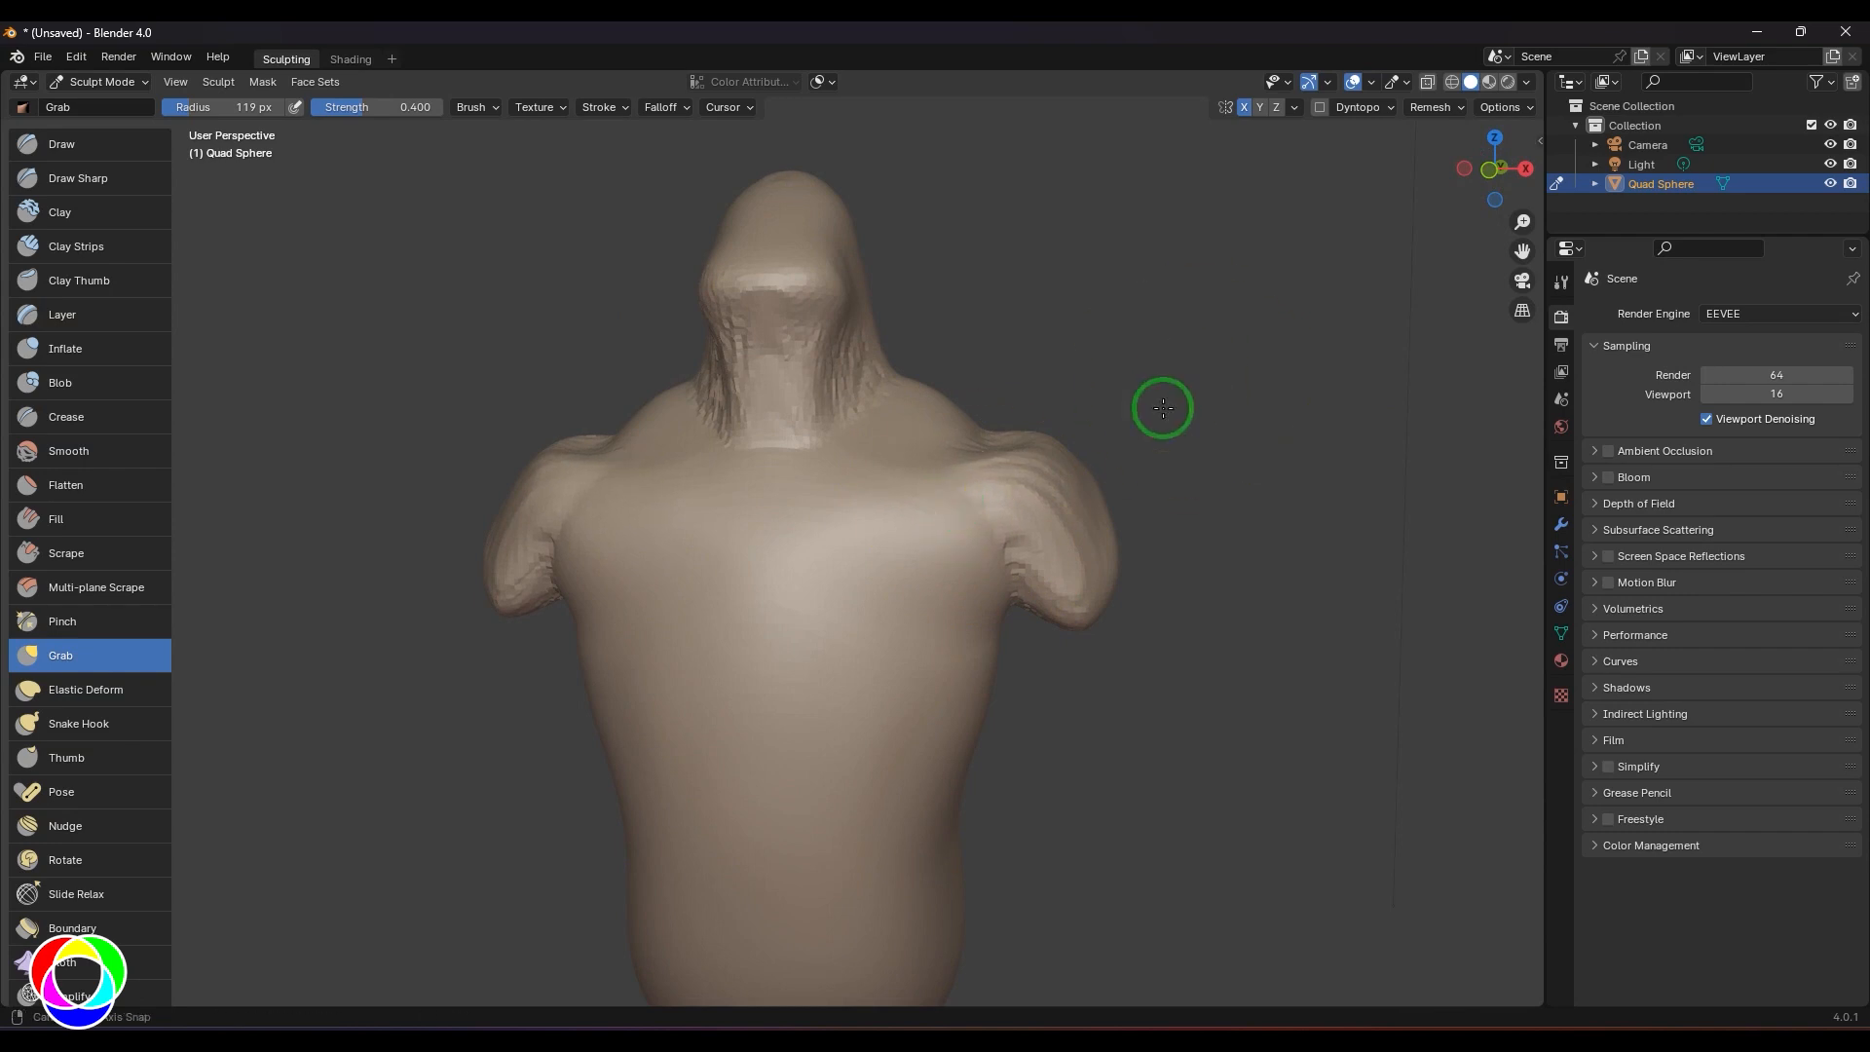
- Smooth the rough surfaces of the arm stubs, shoulders, armpits and neck
middle_drag(1163, 408, 772, 572)
mouse_move(779, 580)
mouse_down()
mouse_move(857, 584)
mouse_move(1106, 501)
mouse_up()
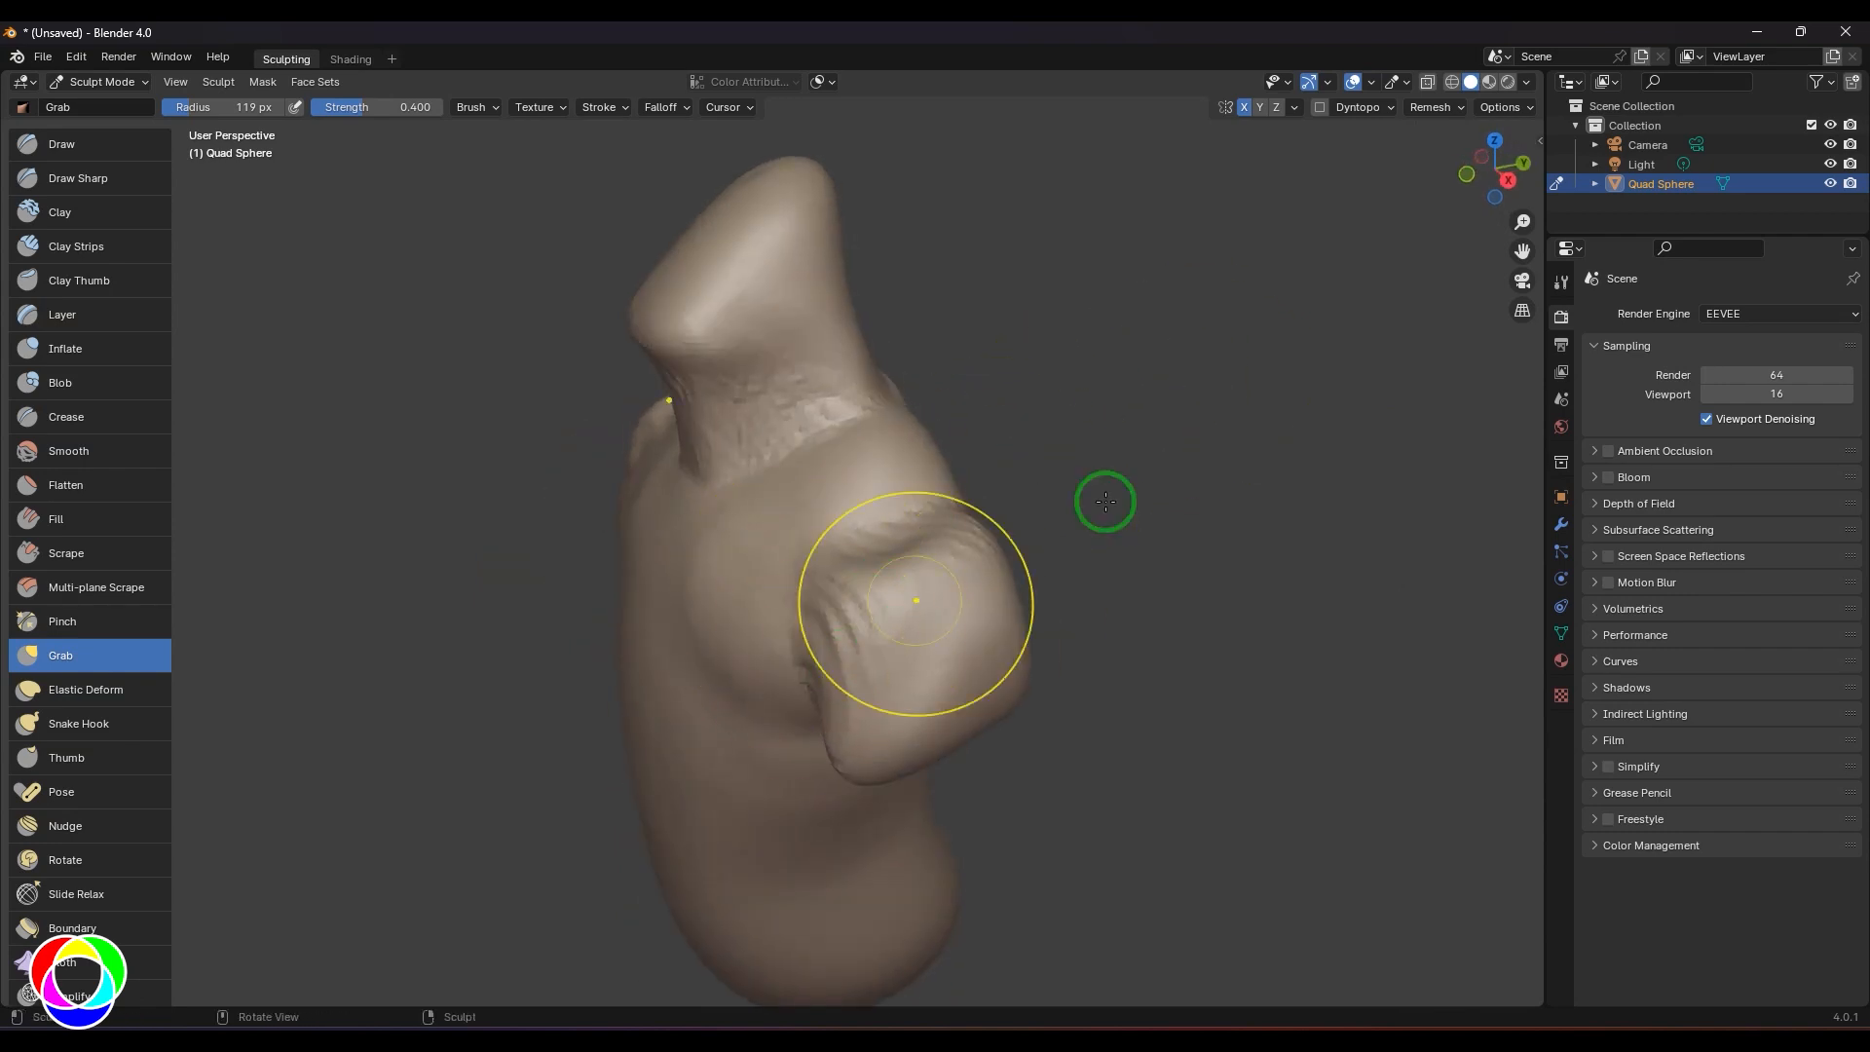
mouse_move(906, 601)
shift+mouse_down()
mouse_move(847, 608)
mouse_move(901, 567)
mouse_move(889, 582)
shift+mouse_up()
drag(822, 634, 888, 547)
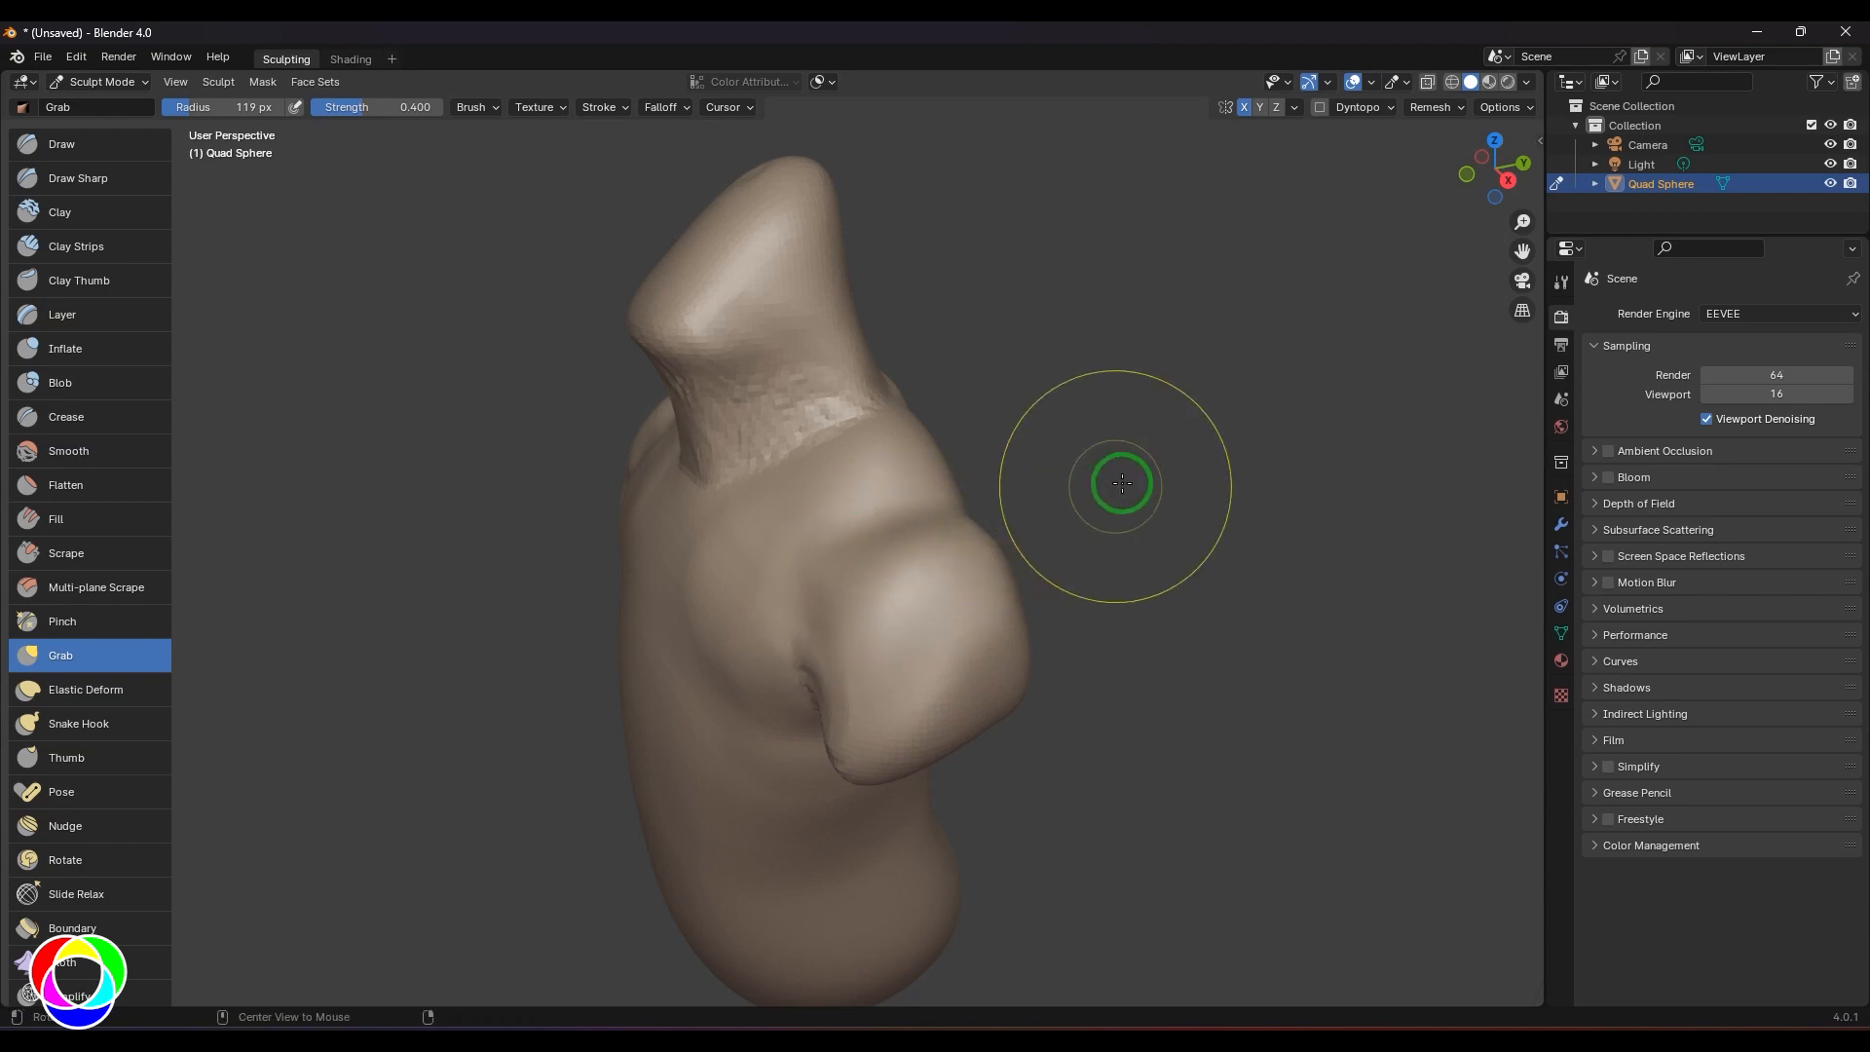
alt+drag(1122, 483, 1252, 422)
drag(1033, 587, 1093, 574)
drag(857, 232, 853, 227)
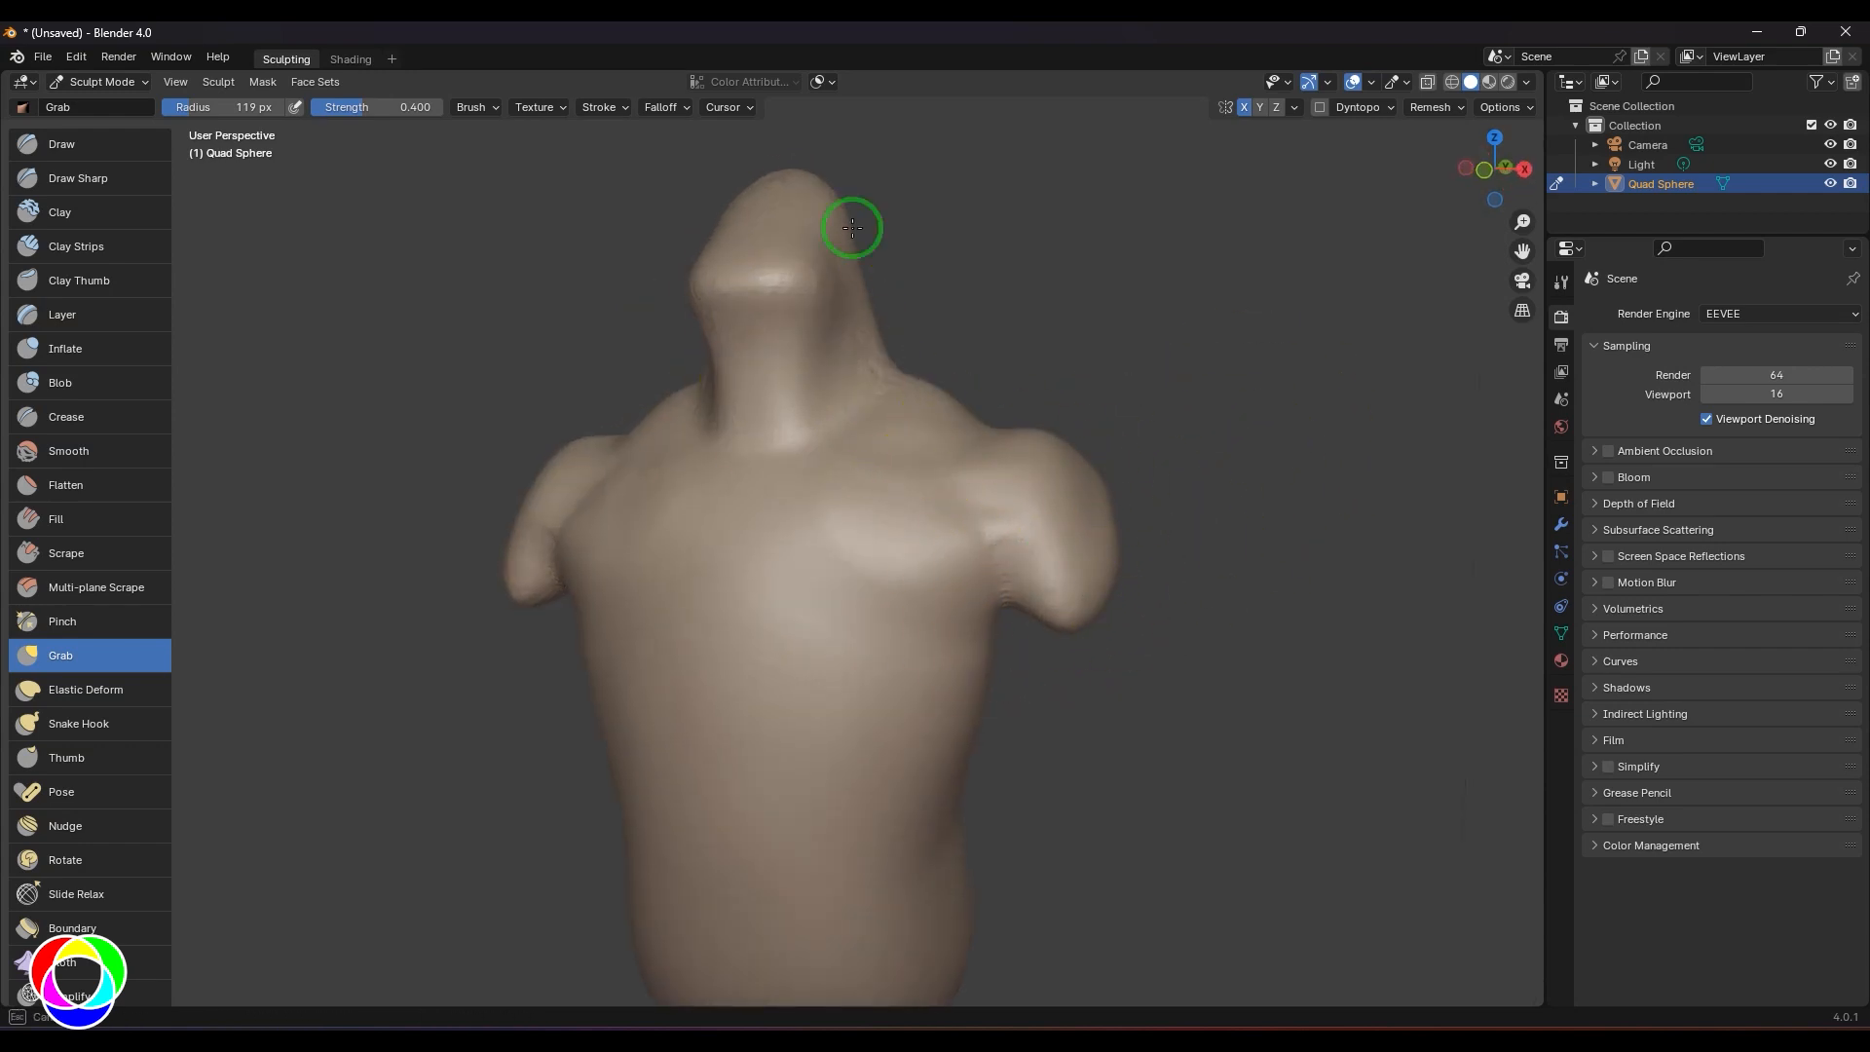
alt+drag(1286, 439, 1250, 596)
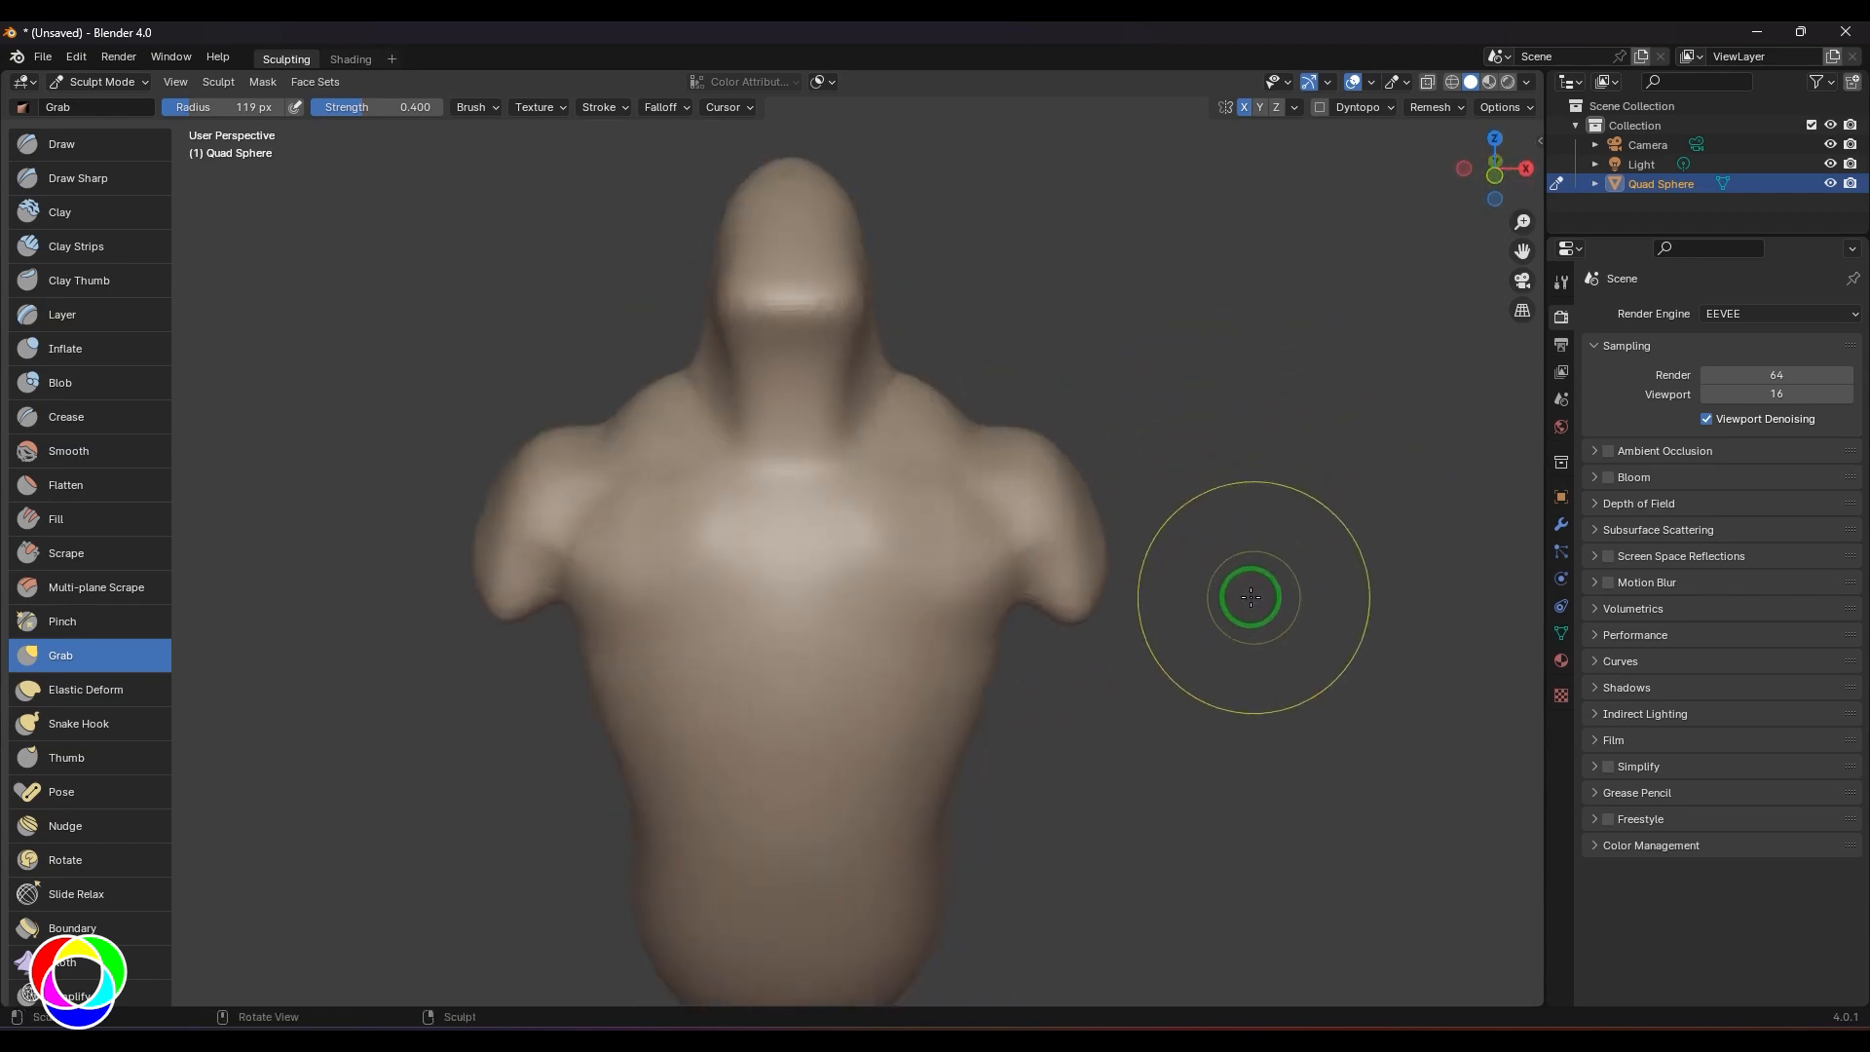
- In front view, switch to the Clay Strips brush and set its radius to 26 px
key(KP_1)
shift+middle_drag(1214, 764, 1213, 658)
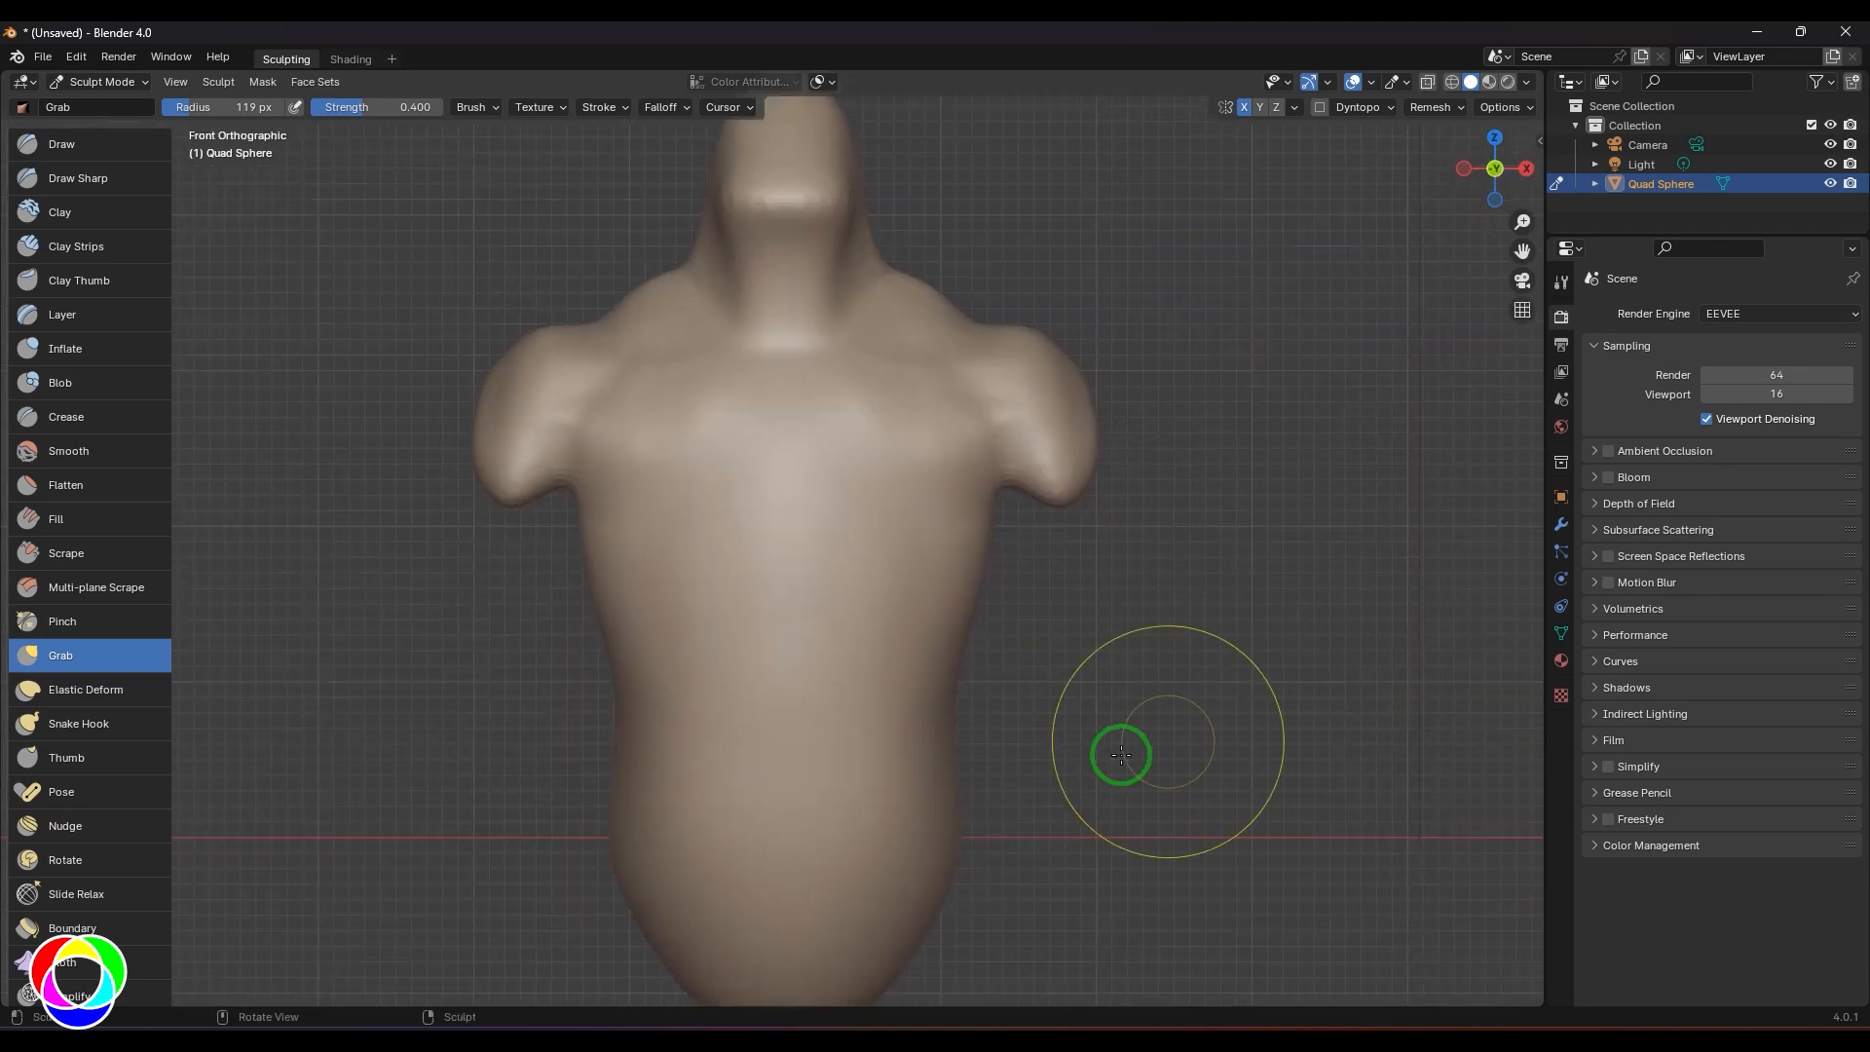
key(c)
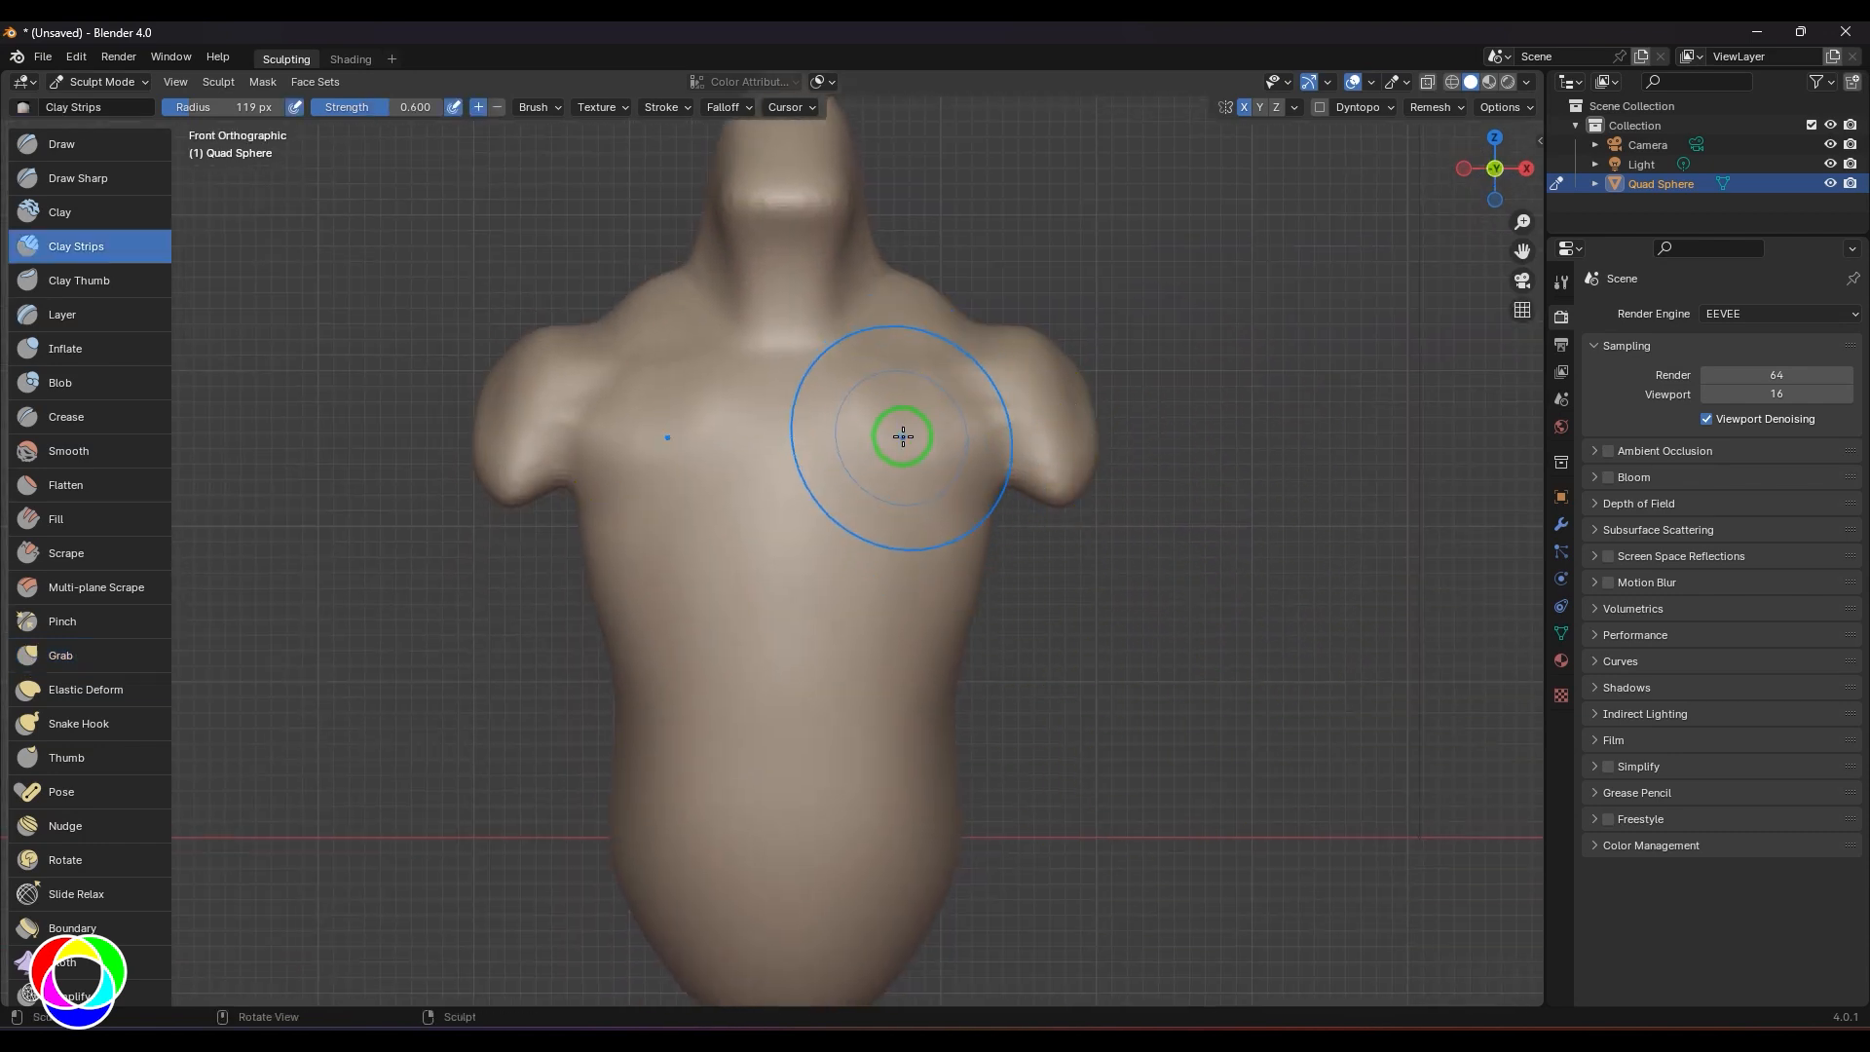
key(f)
click(842, 453)
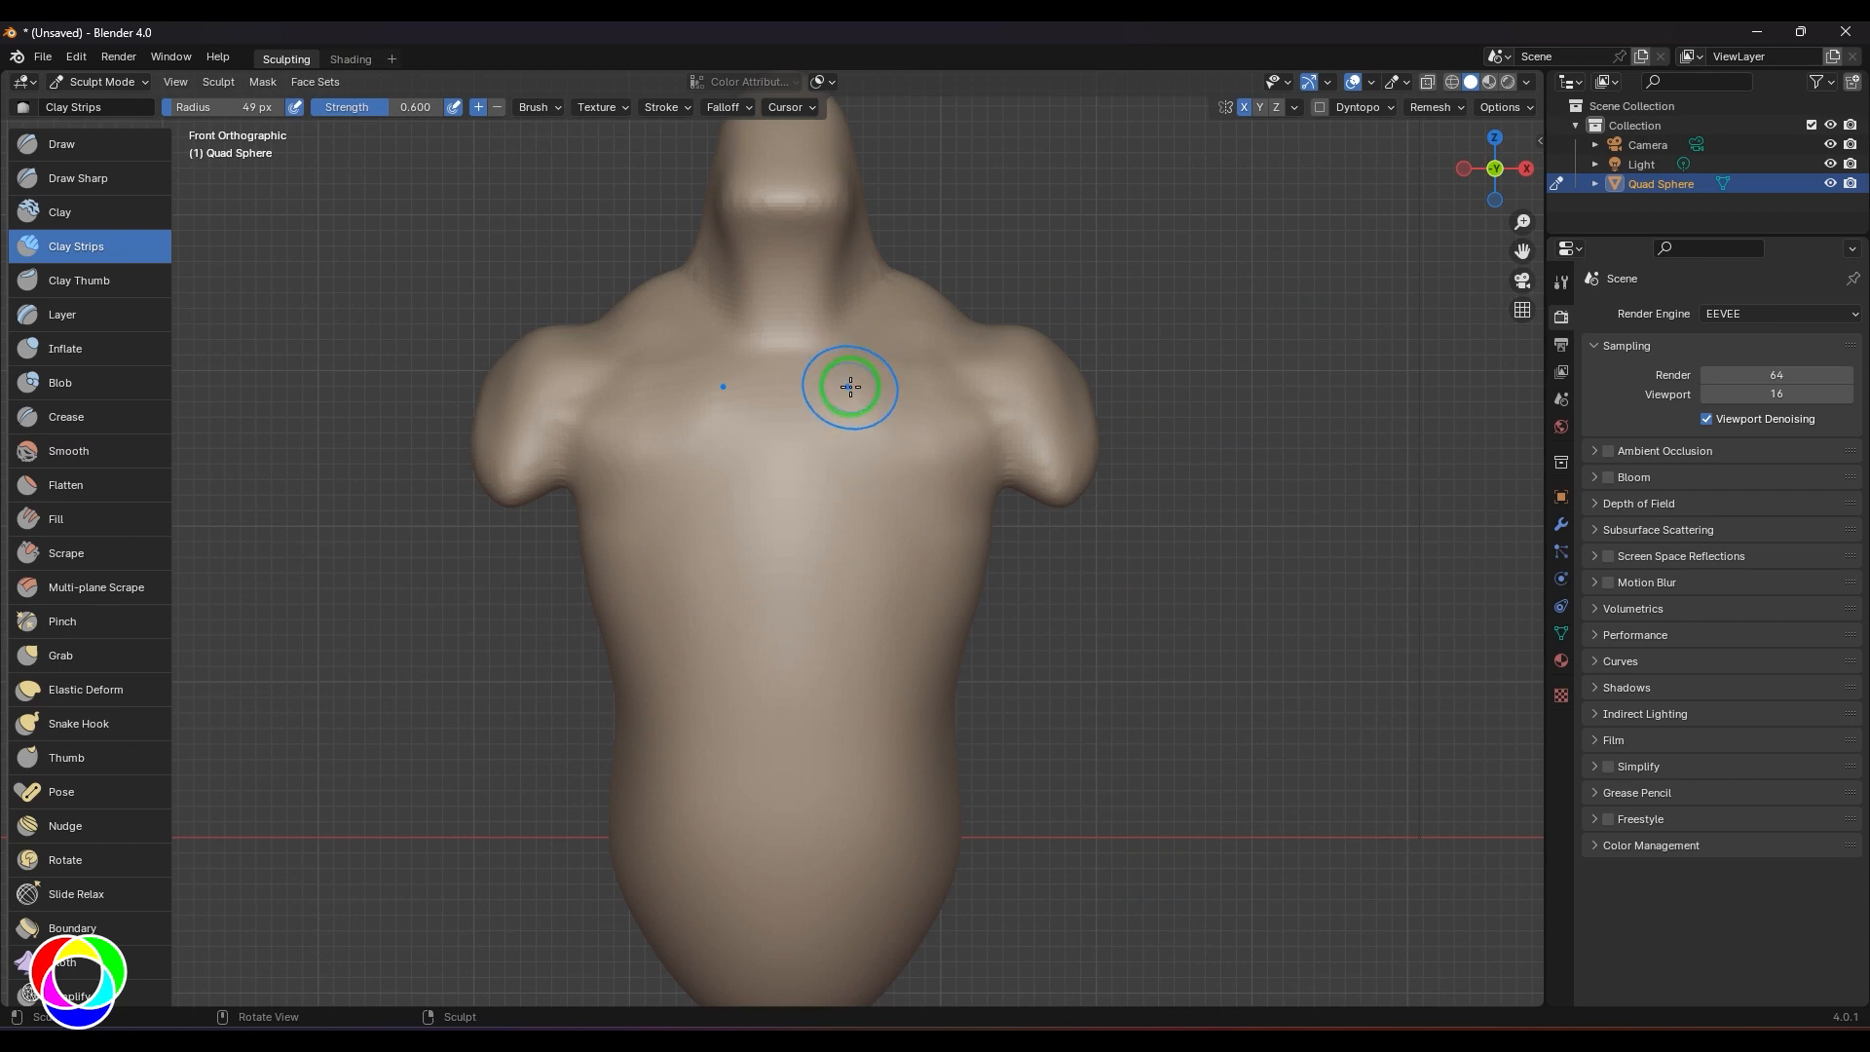
key(f)
click(833, 398)
key(f)
click(819, 407)
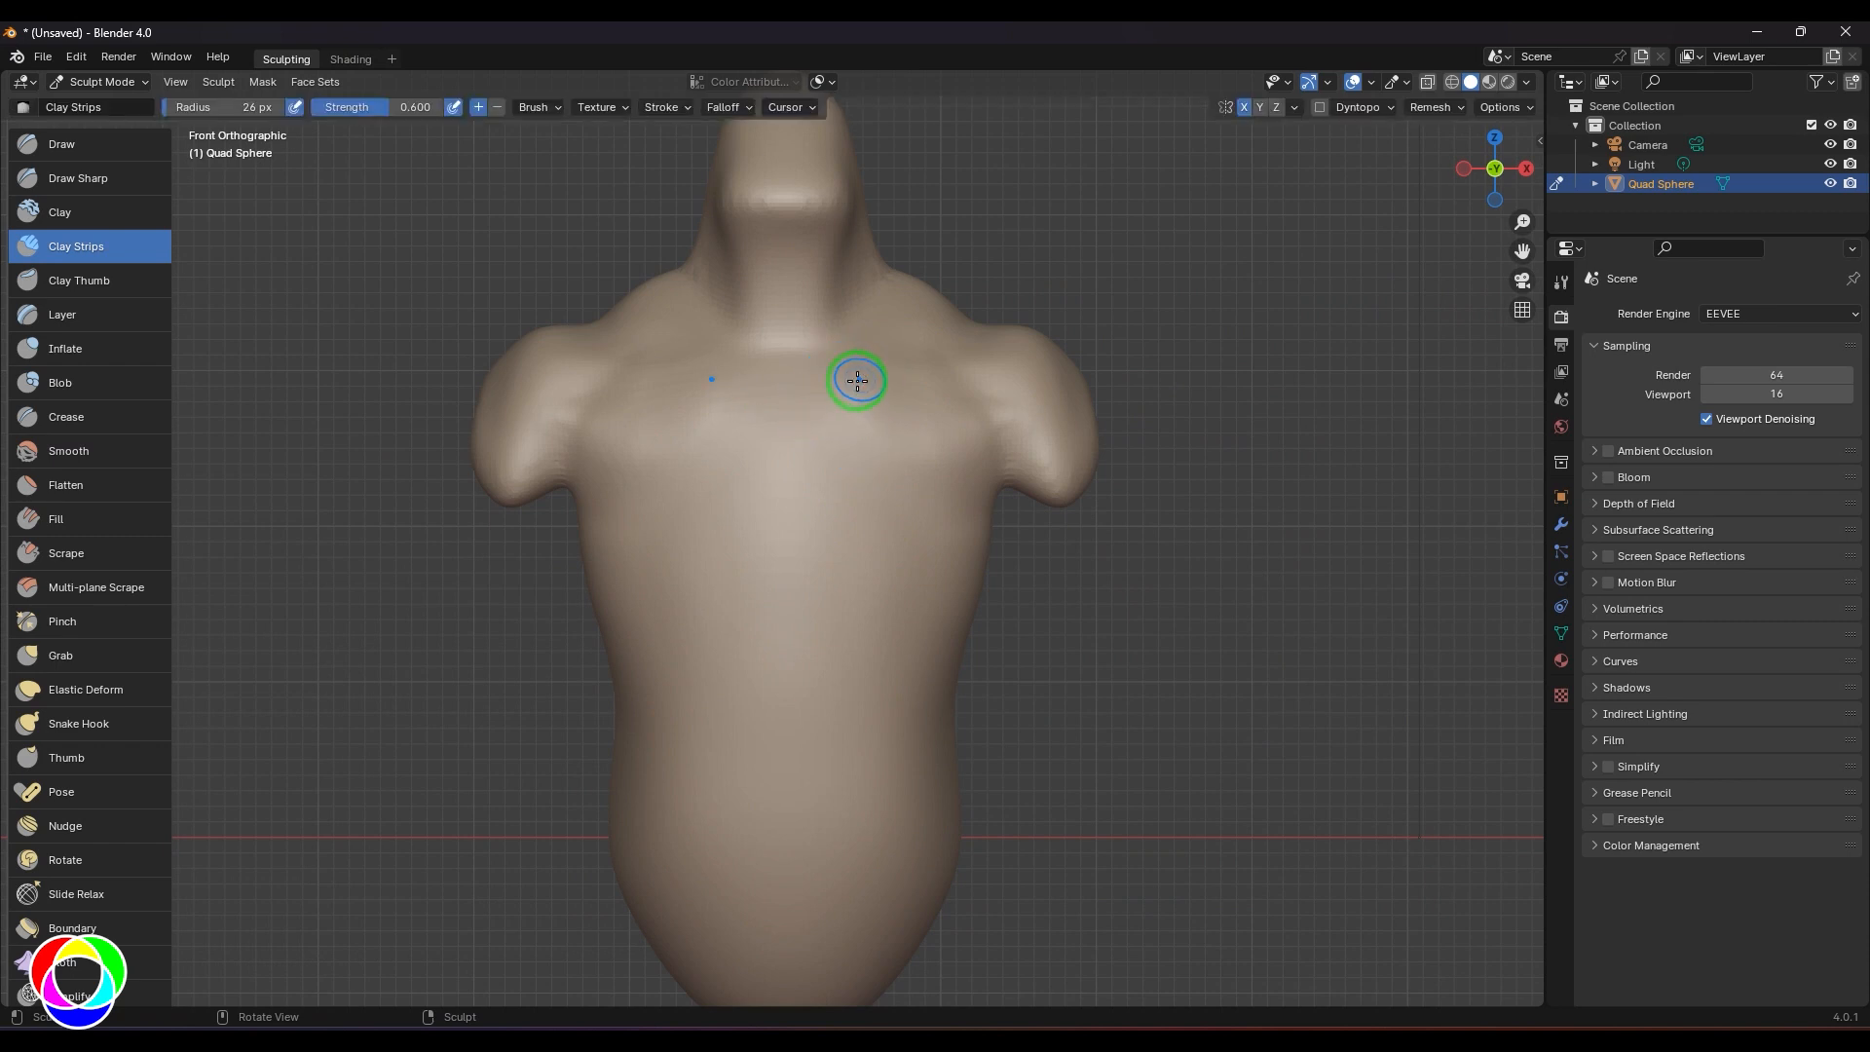
drag(857, 380, 949, 347)
drag(832, 376, 956, 335)
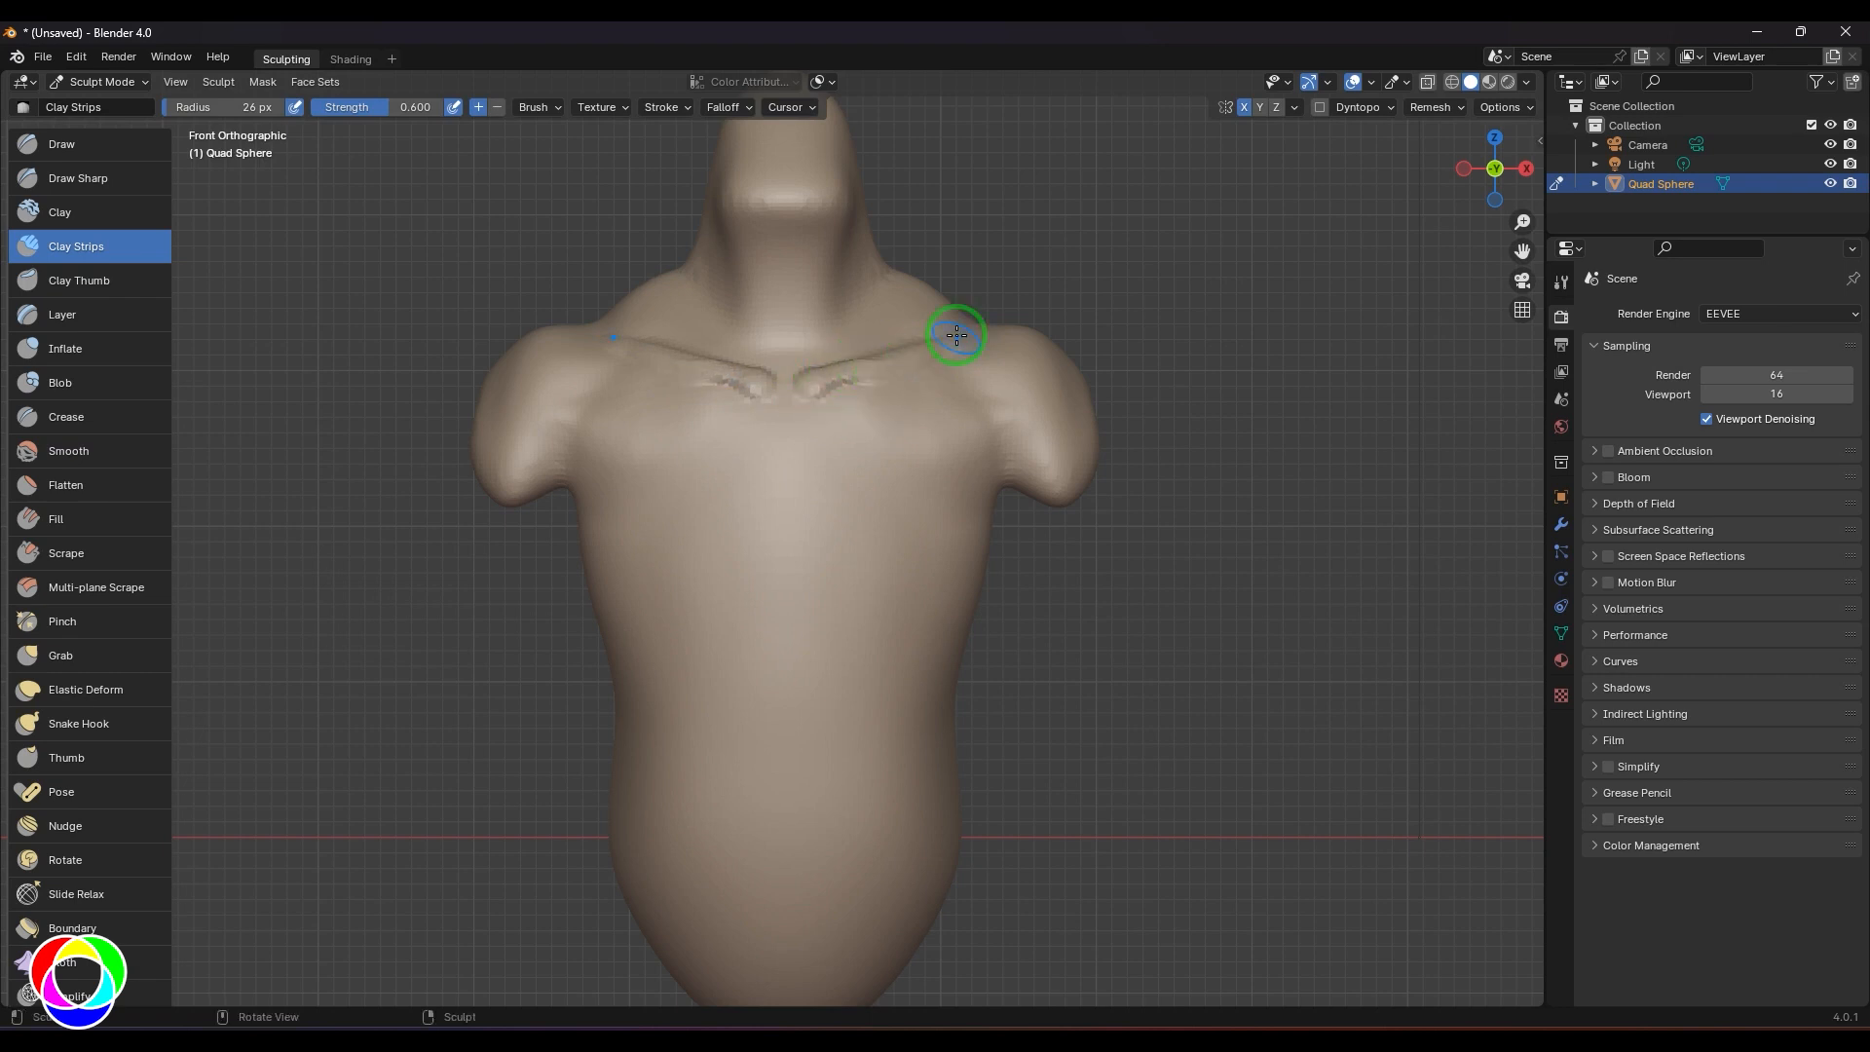
middle_drag(1186, 292, 1014, 421)
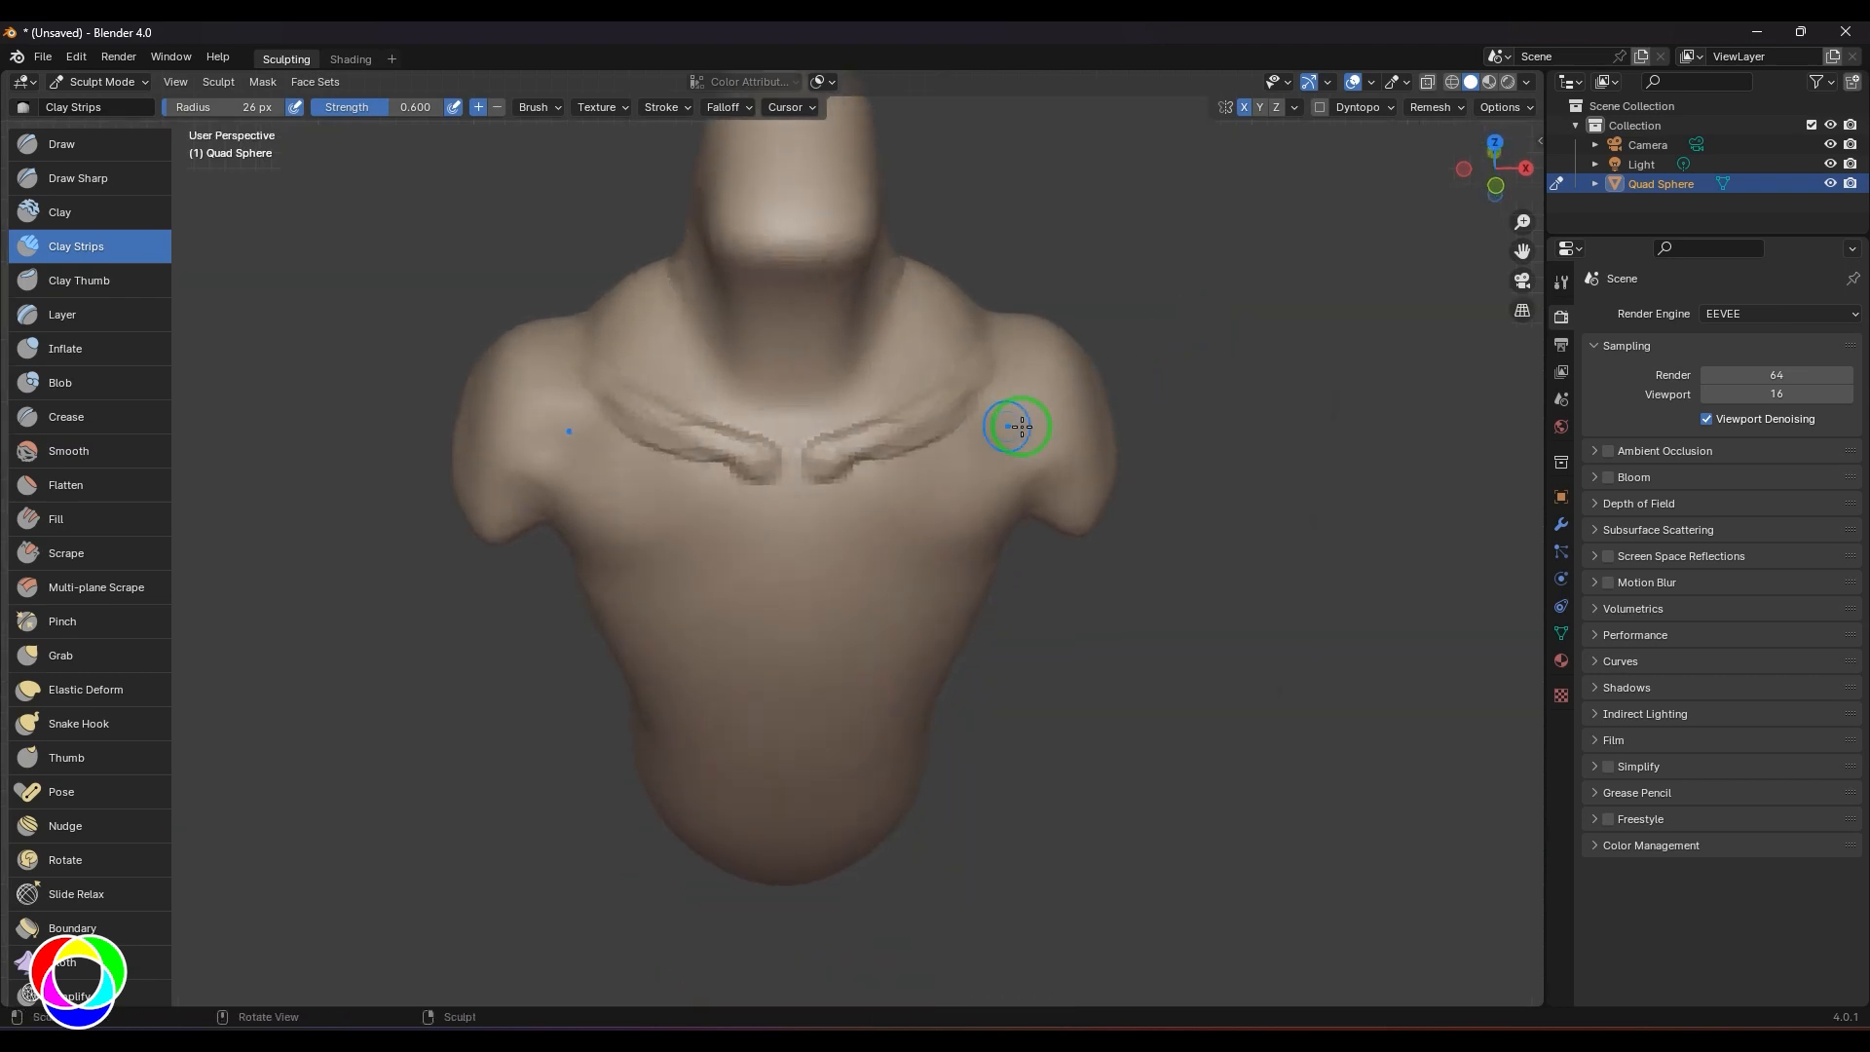
key(ctrl+z)
key(ctrl+z)
key(ctrl+z)
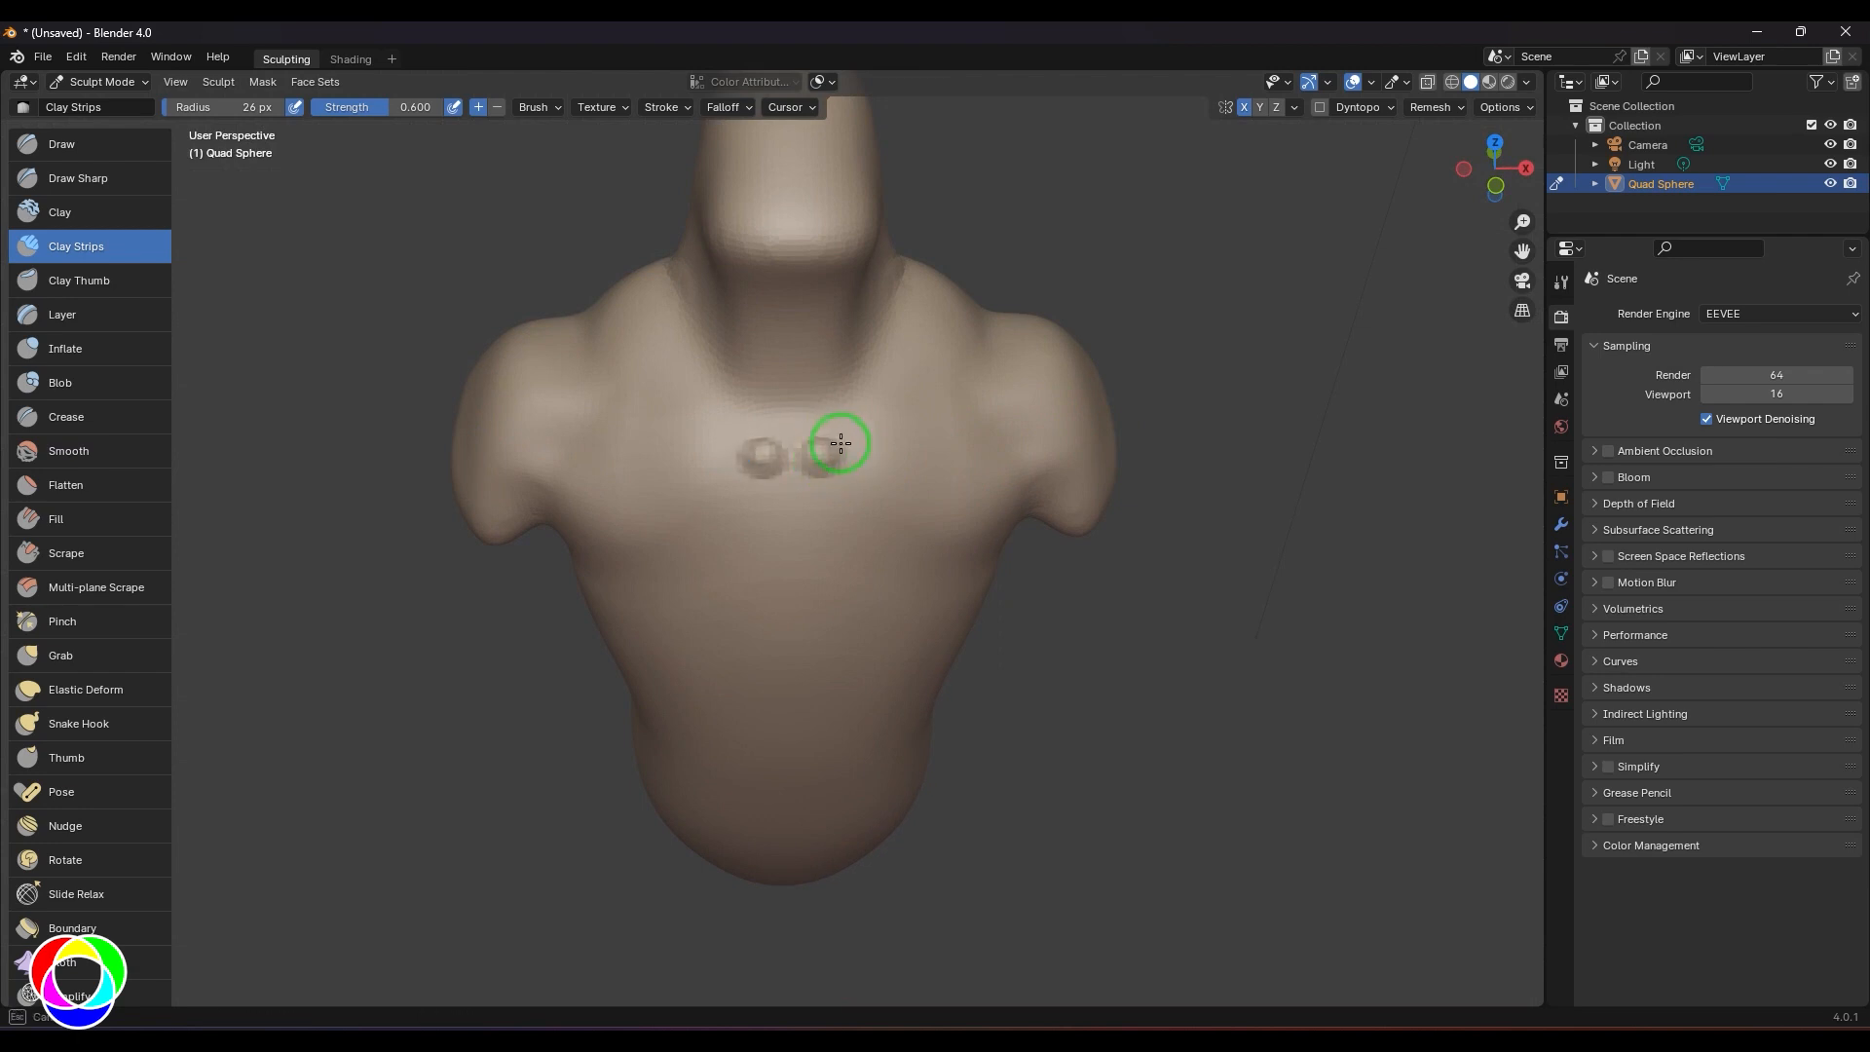
- Build up mirrored collarbones from the base of the neck out to the shoulders with Clay Strips and blend them in
drag(841, 443, 952, 368)
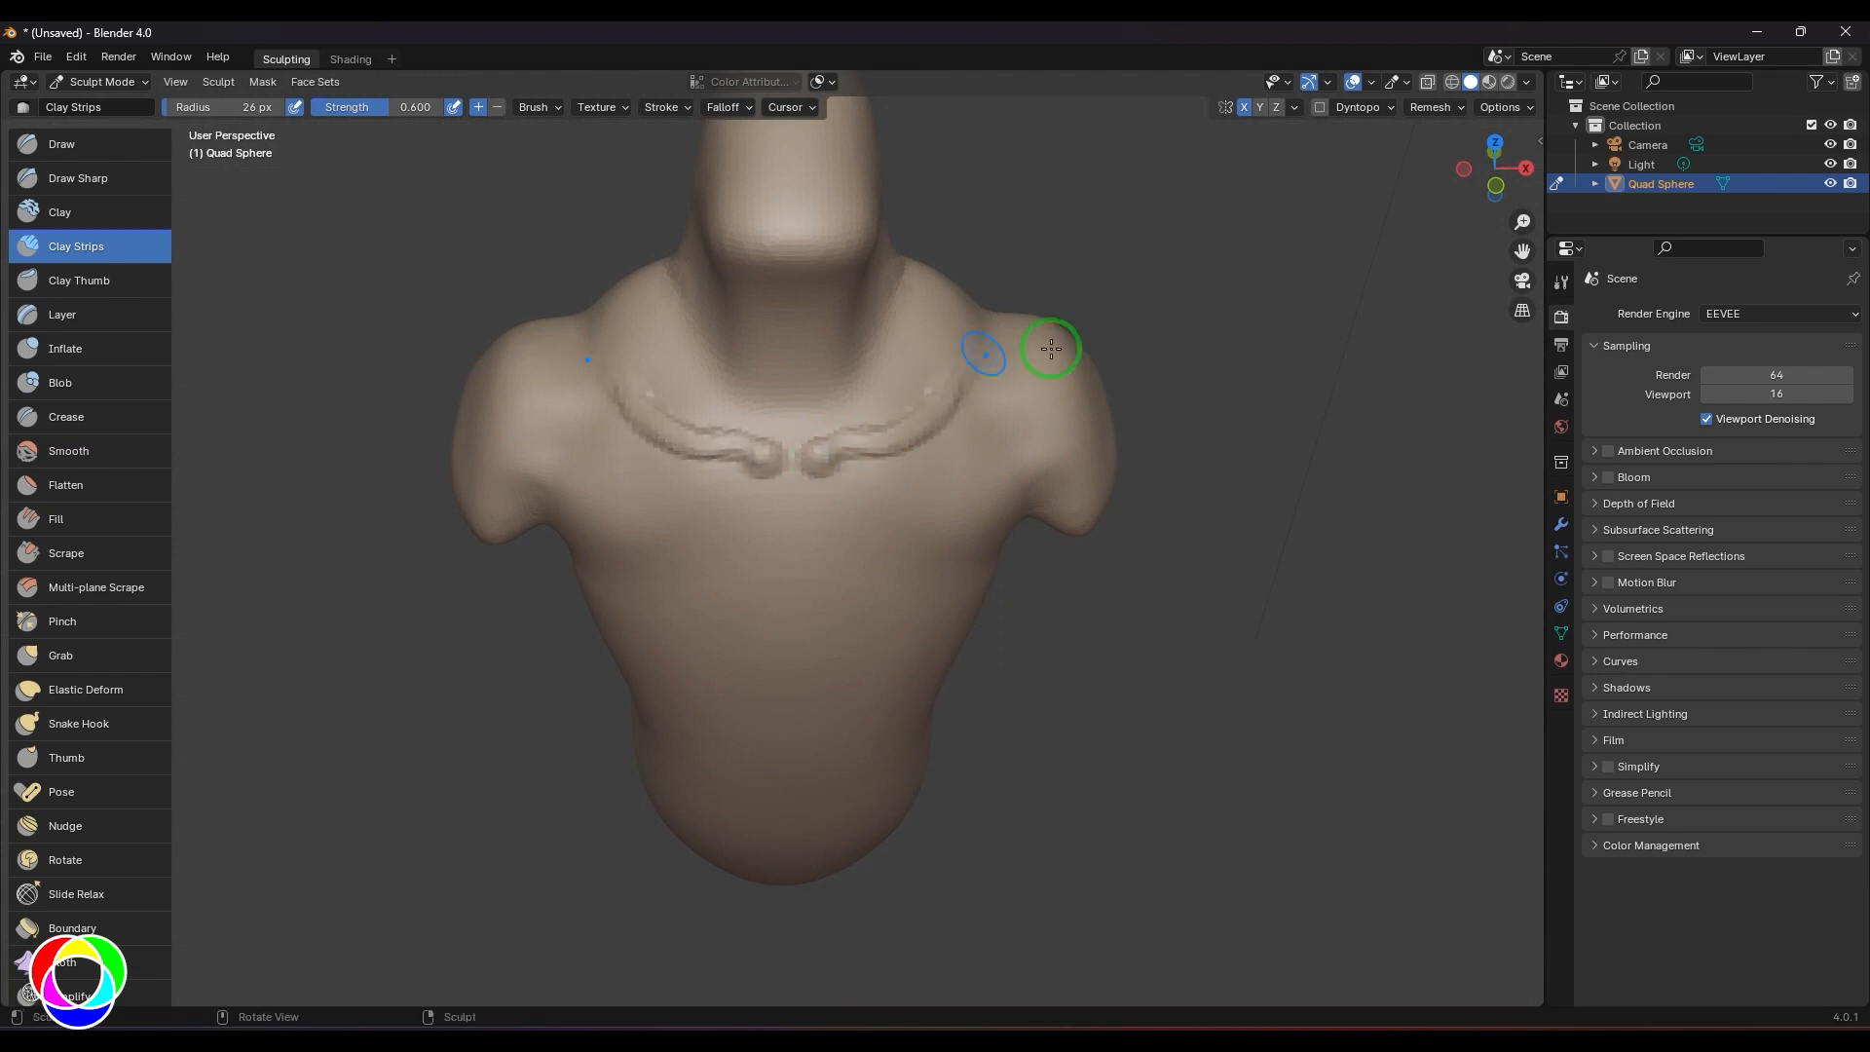
middle_drag(1241, 517, 814, 405)
mouse_move(814, 405)
mouse_down()
mouse_move(973, 334)
mouse_move(857, 387)
mouse_up()
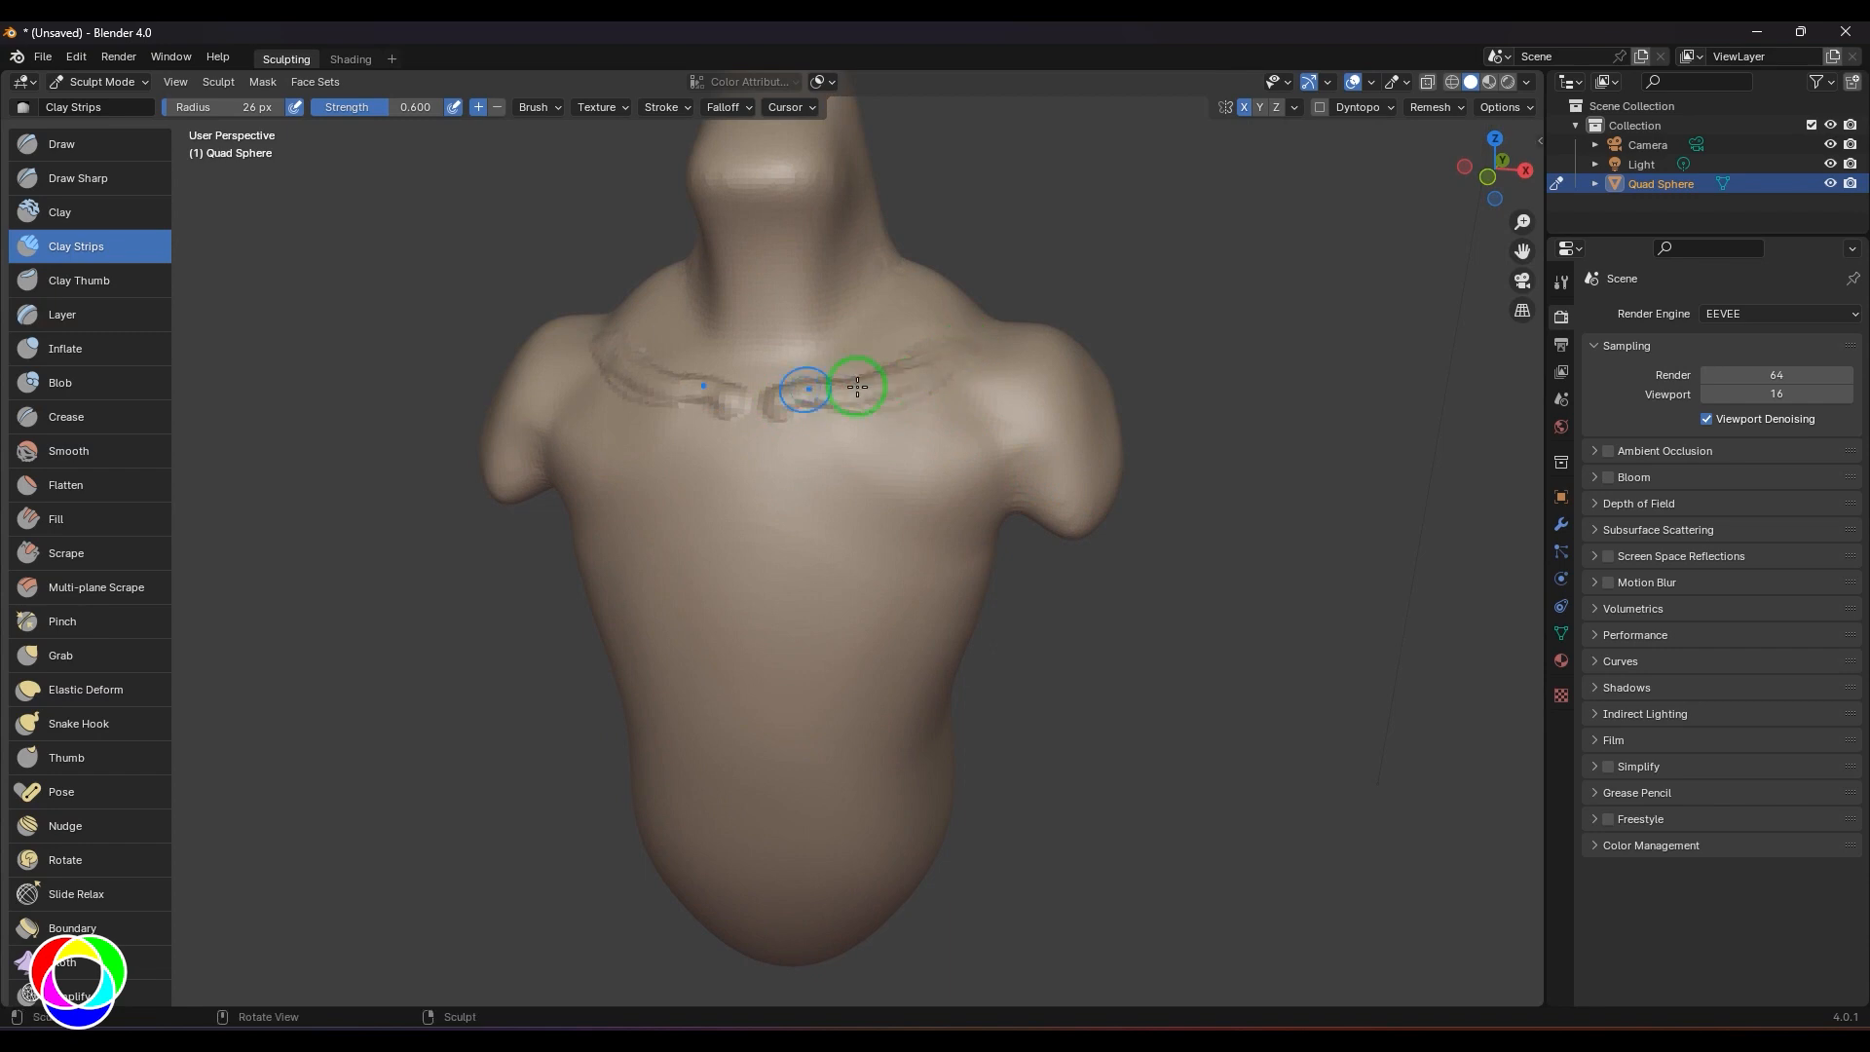
- In front view, outline the chest muscles with Clay Strips, then fill them in with a 45 px radius
middle_drag(1189, 500, 1231, 480)
key(KP_1)
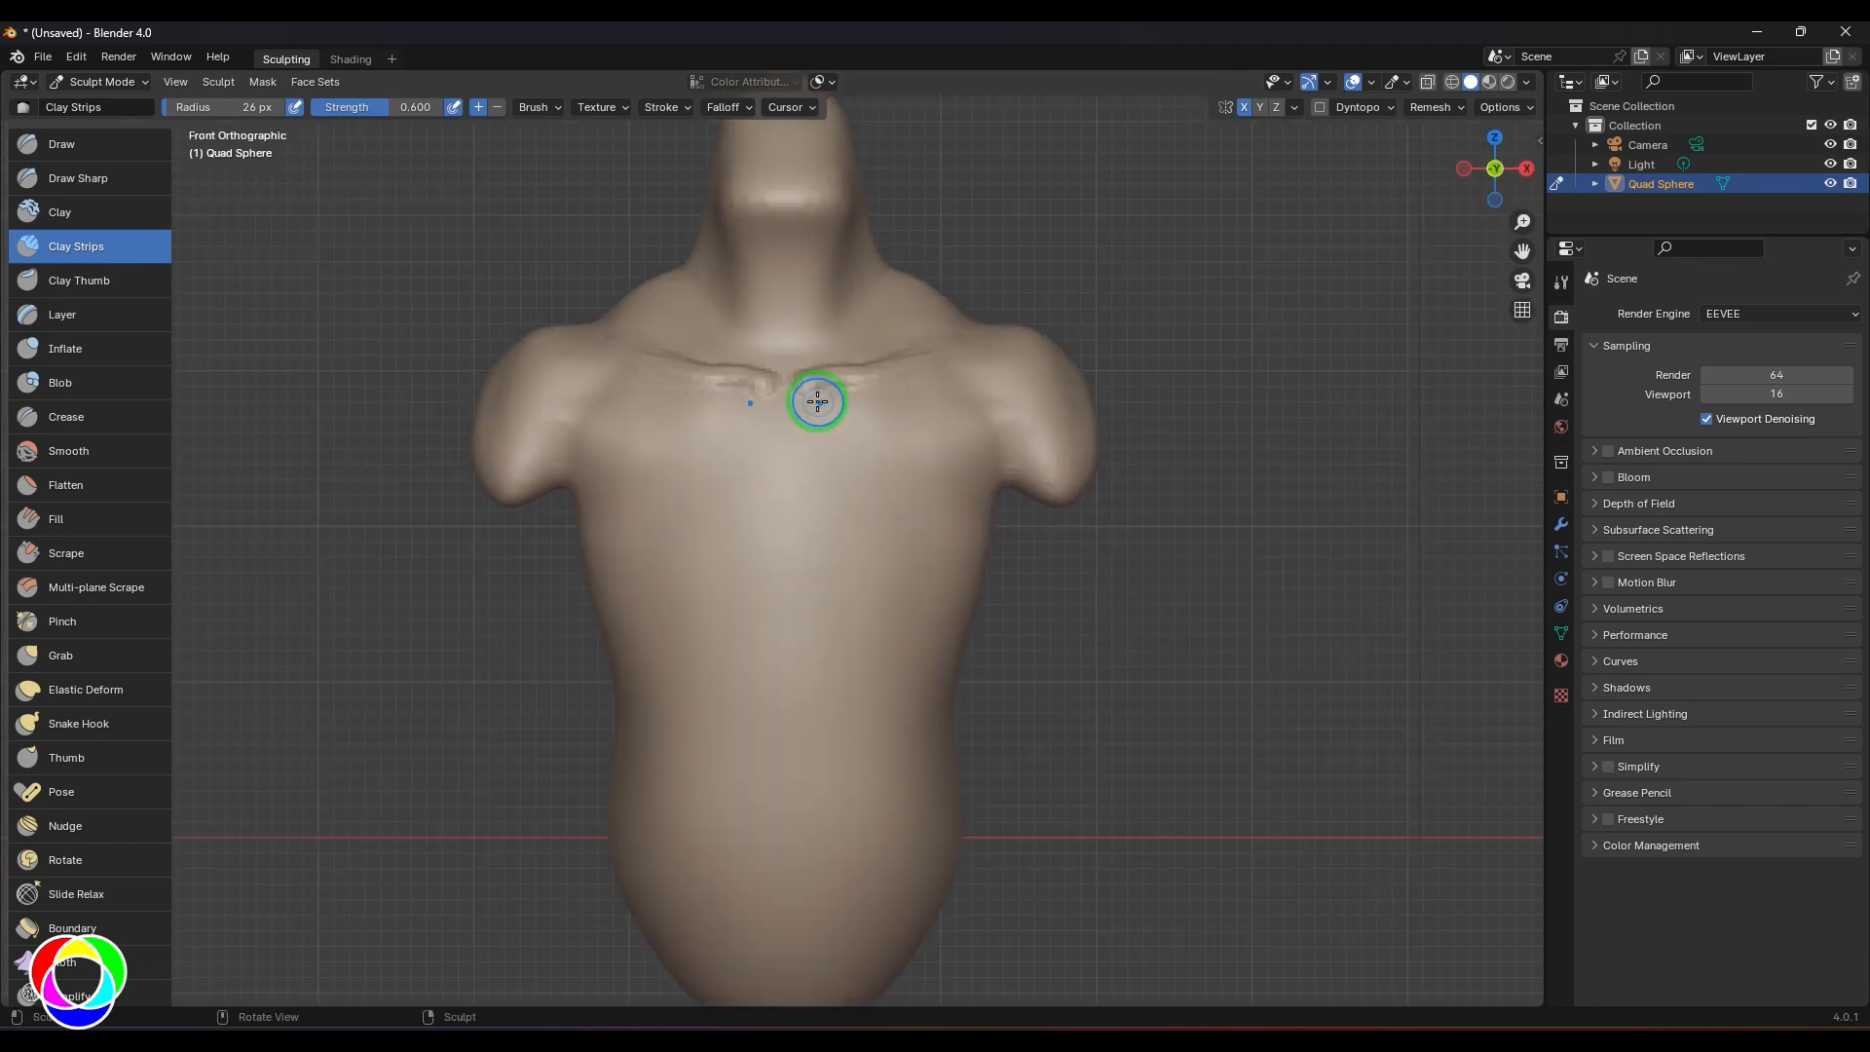
mouse_move(817, 401)
mouse_down()
mouse_move(814, 505)
mouse_move(940, 535)
mouse_move(922, 497)
mouse_up()
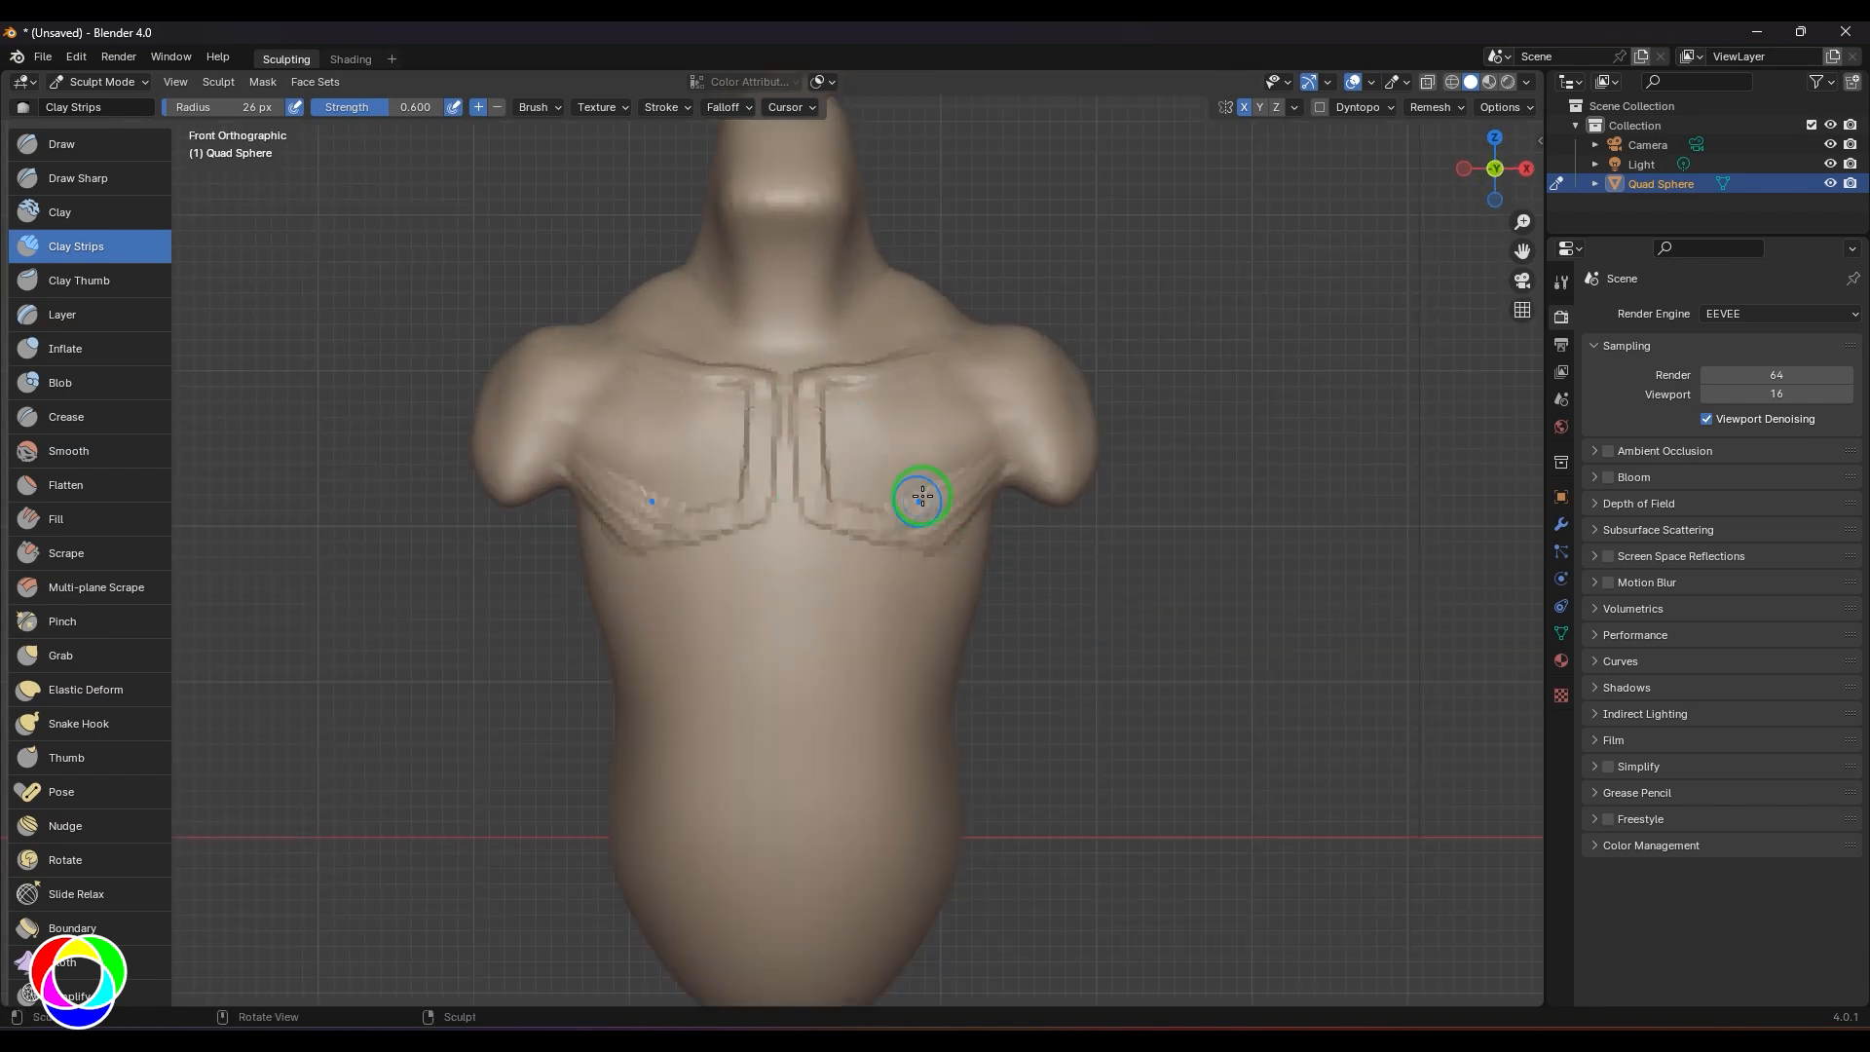
key(f)
click(889, 454)
mouse_move(887, 394)
mouse_down()
mouse_move(828, 401)
mouse_move(857, 493)
mouse_move(880, 443)
mouse_move(962, 493)
mouse_move(952, 509)
mouse_move(937, 463)
mouse_move(851, 400)
mouse_move(893, 492)
mouse_move(880, 458)
mouse_move(959, 467)
mouse_up()
- Smooth the chest muscles and the groove between them, and round off their lower inner corners
mouse_move(1194, 543)
middle_down()
mouse_move(1091, 620)
mouse_move(835, 542)
middle_up()
drag(793, 429, 785, 410)
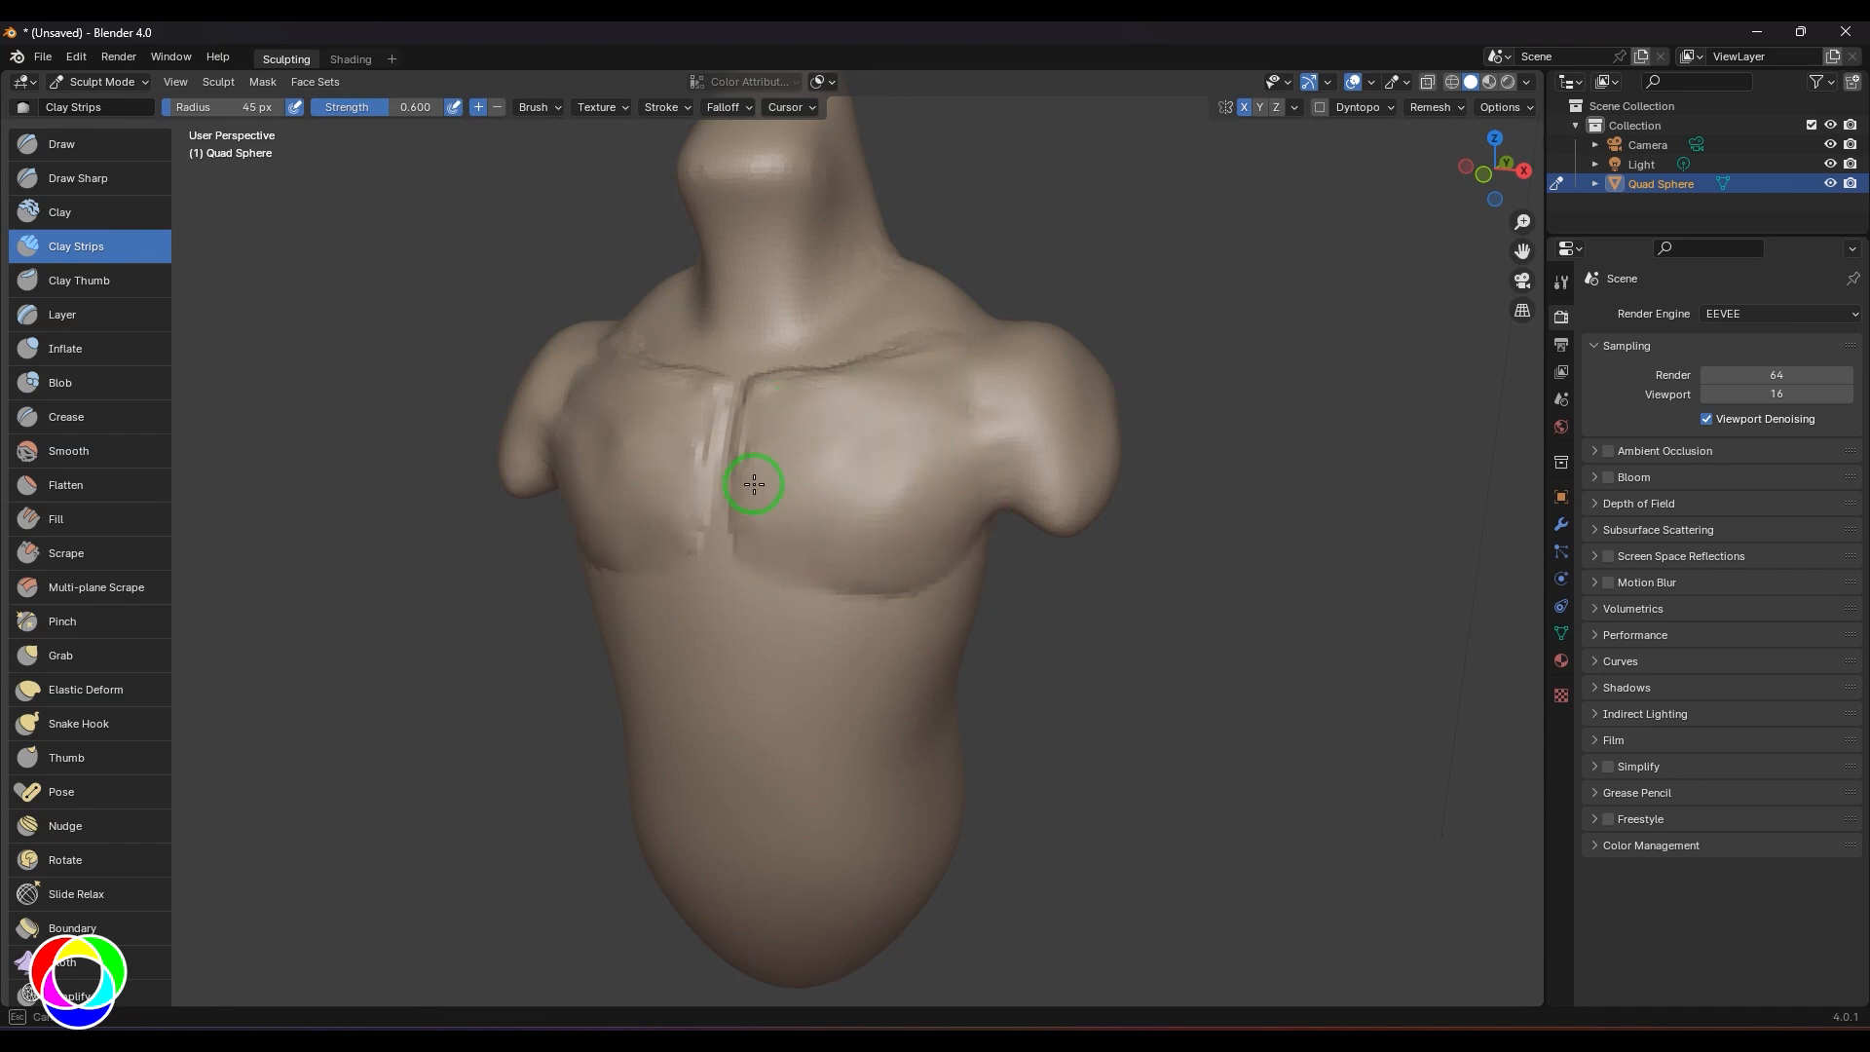
drag(814, 472, 745, 526)
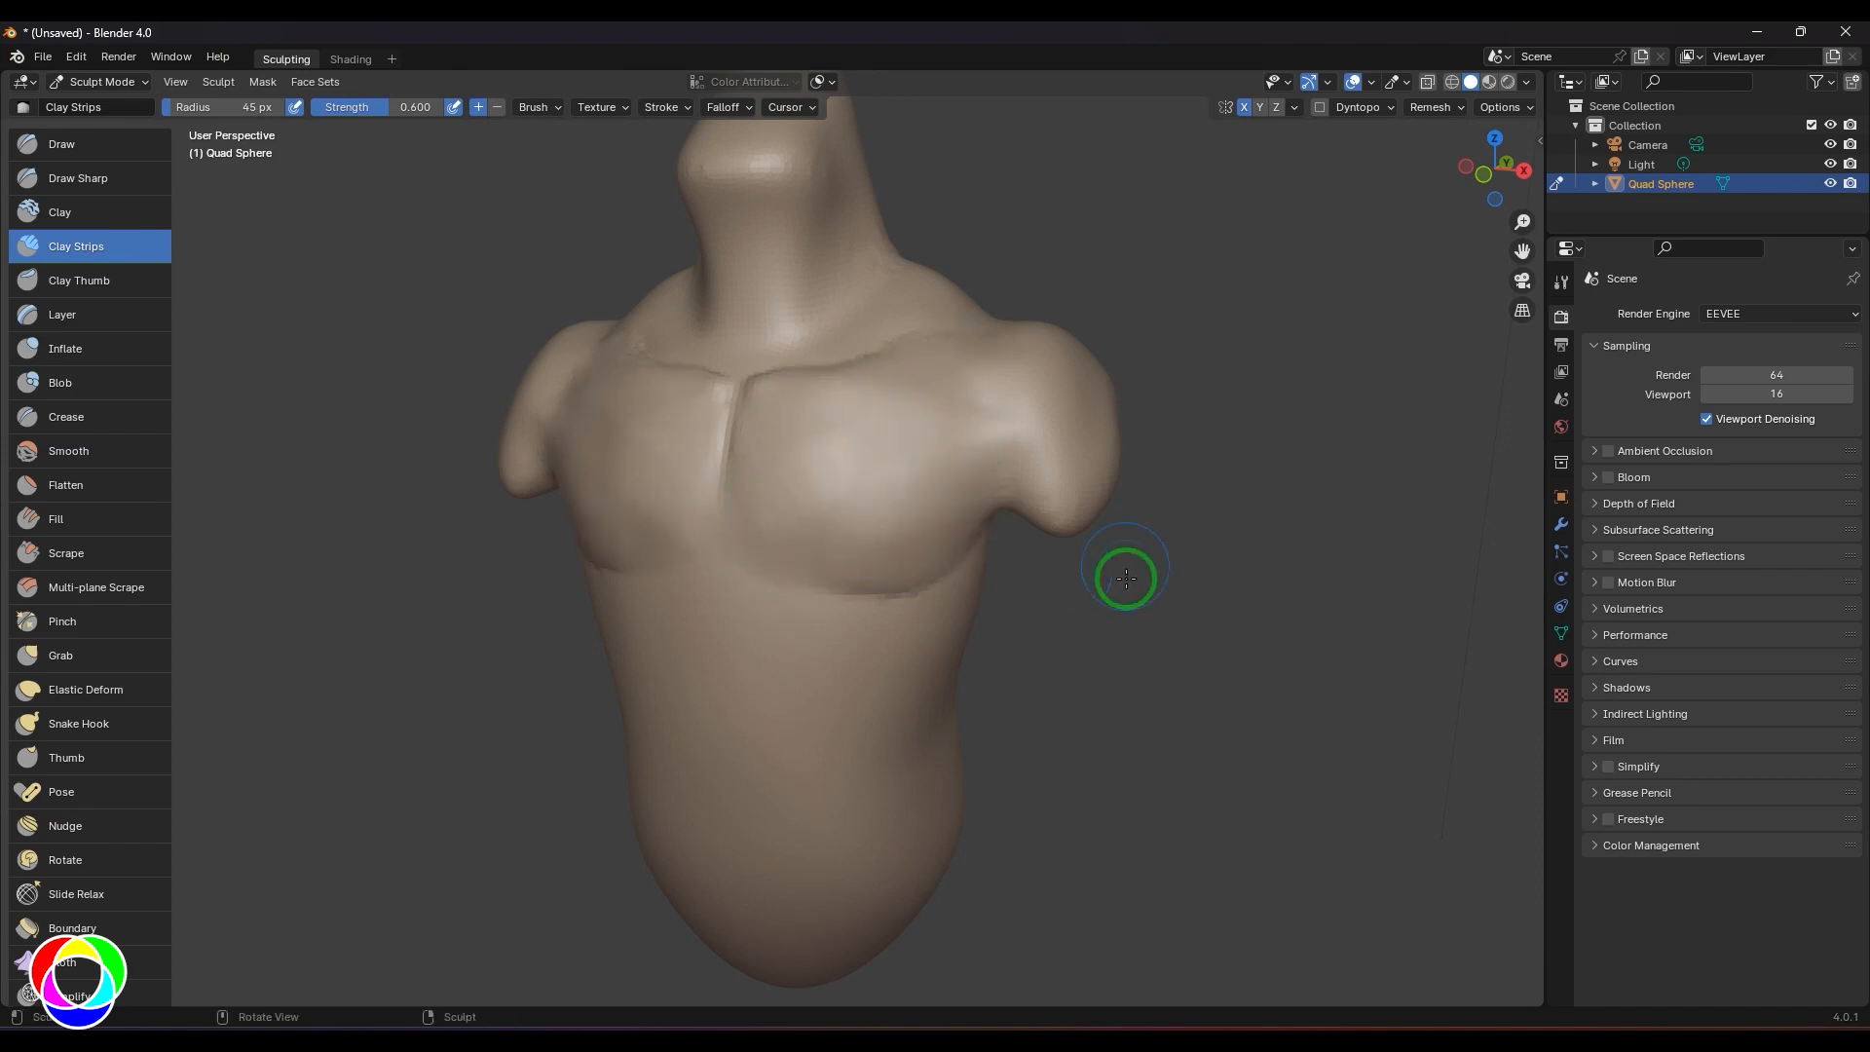
mouse_move(1127, 581)
middle_down()
mouse_move(1181, 601)
mouse_move(1159, 587)
middle_up()
mouse_move(865, 535)
mouse_down()
mouse_move(791, 497)
mouse_move(915, 535)
mouse_move(818, 544)
mouse_move(873, 513)
mouse_up()
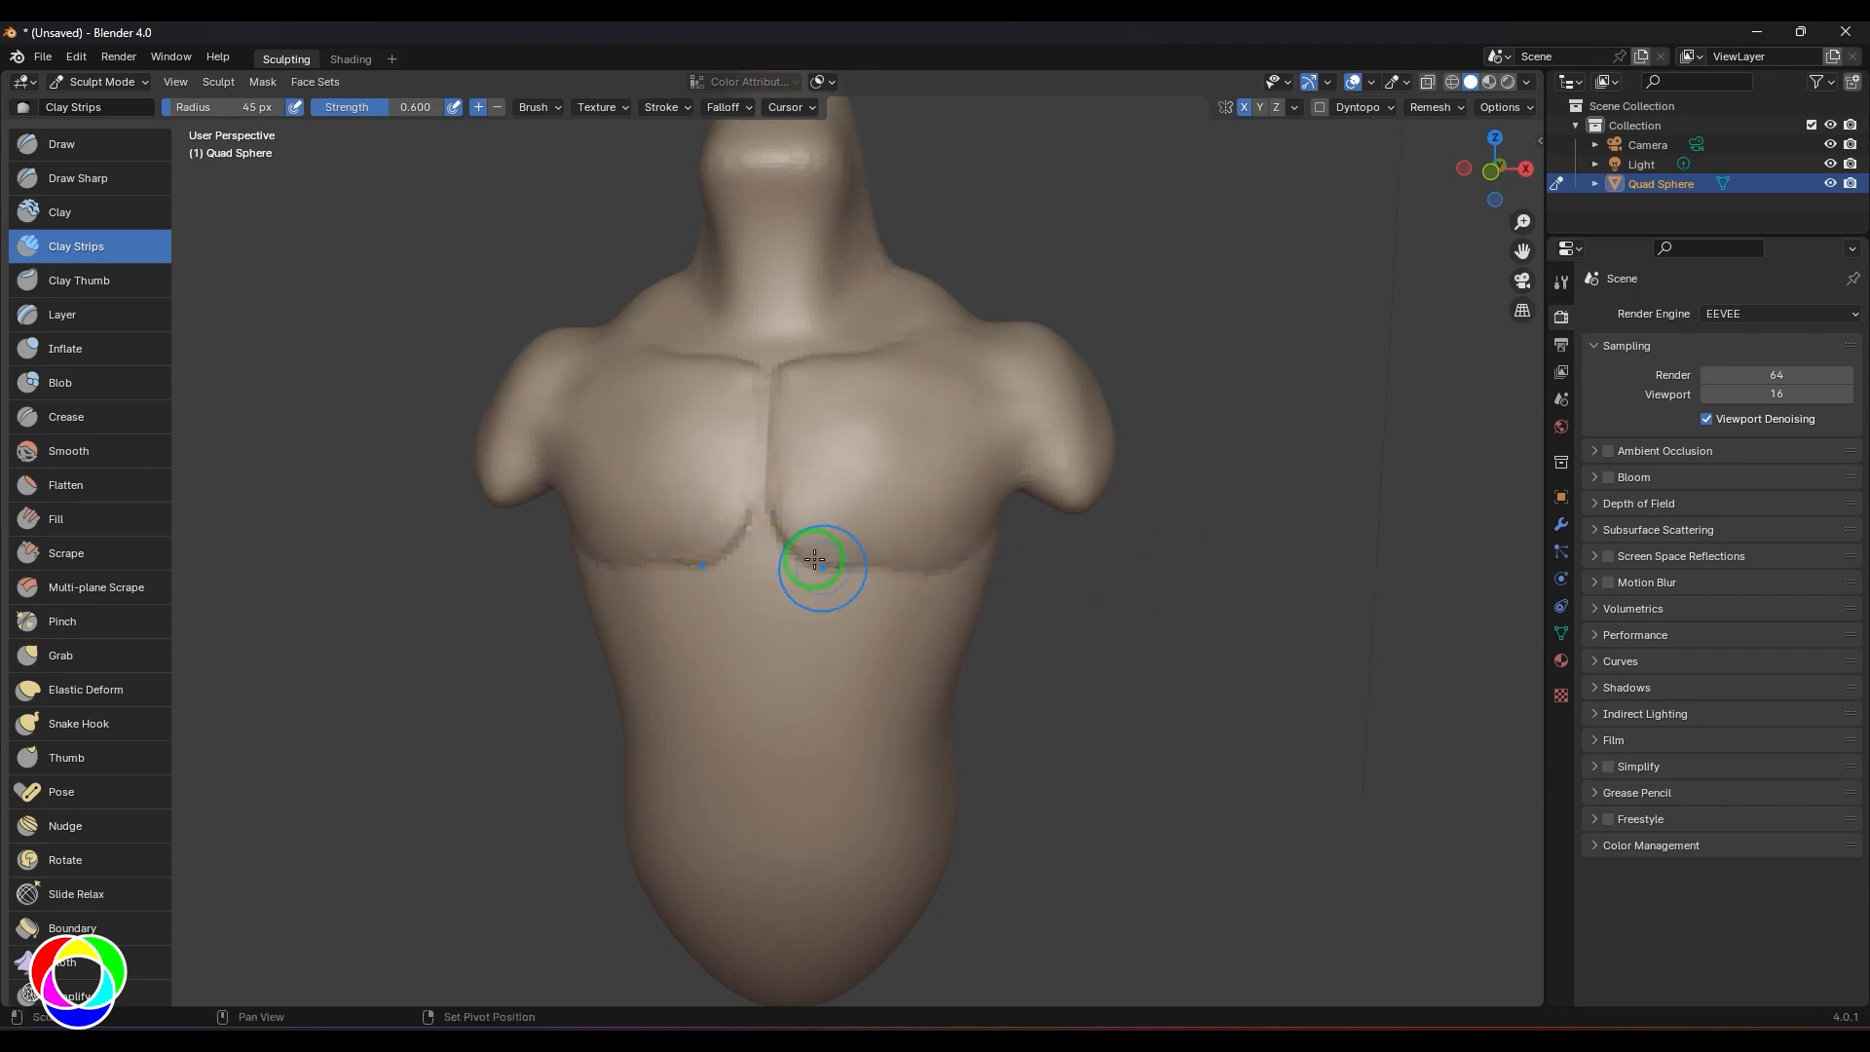
middle_drag(1135, 610, 1204, 590)
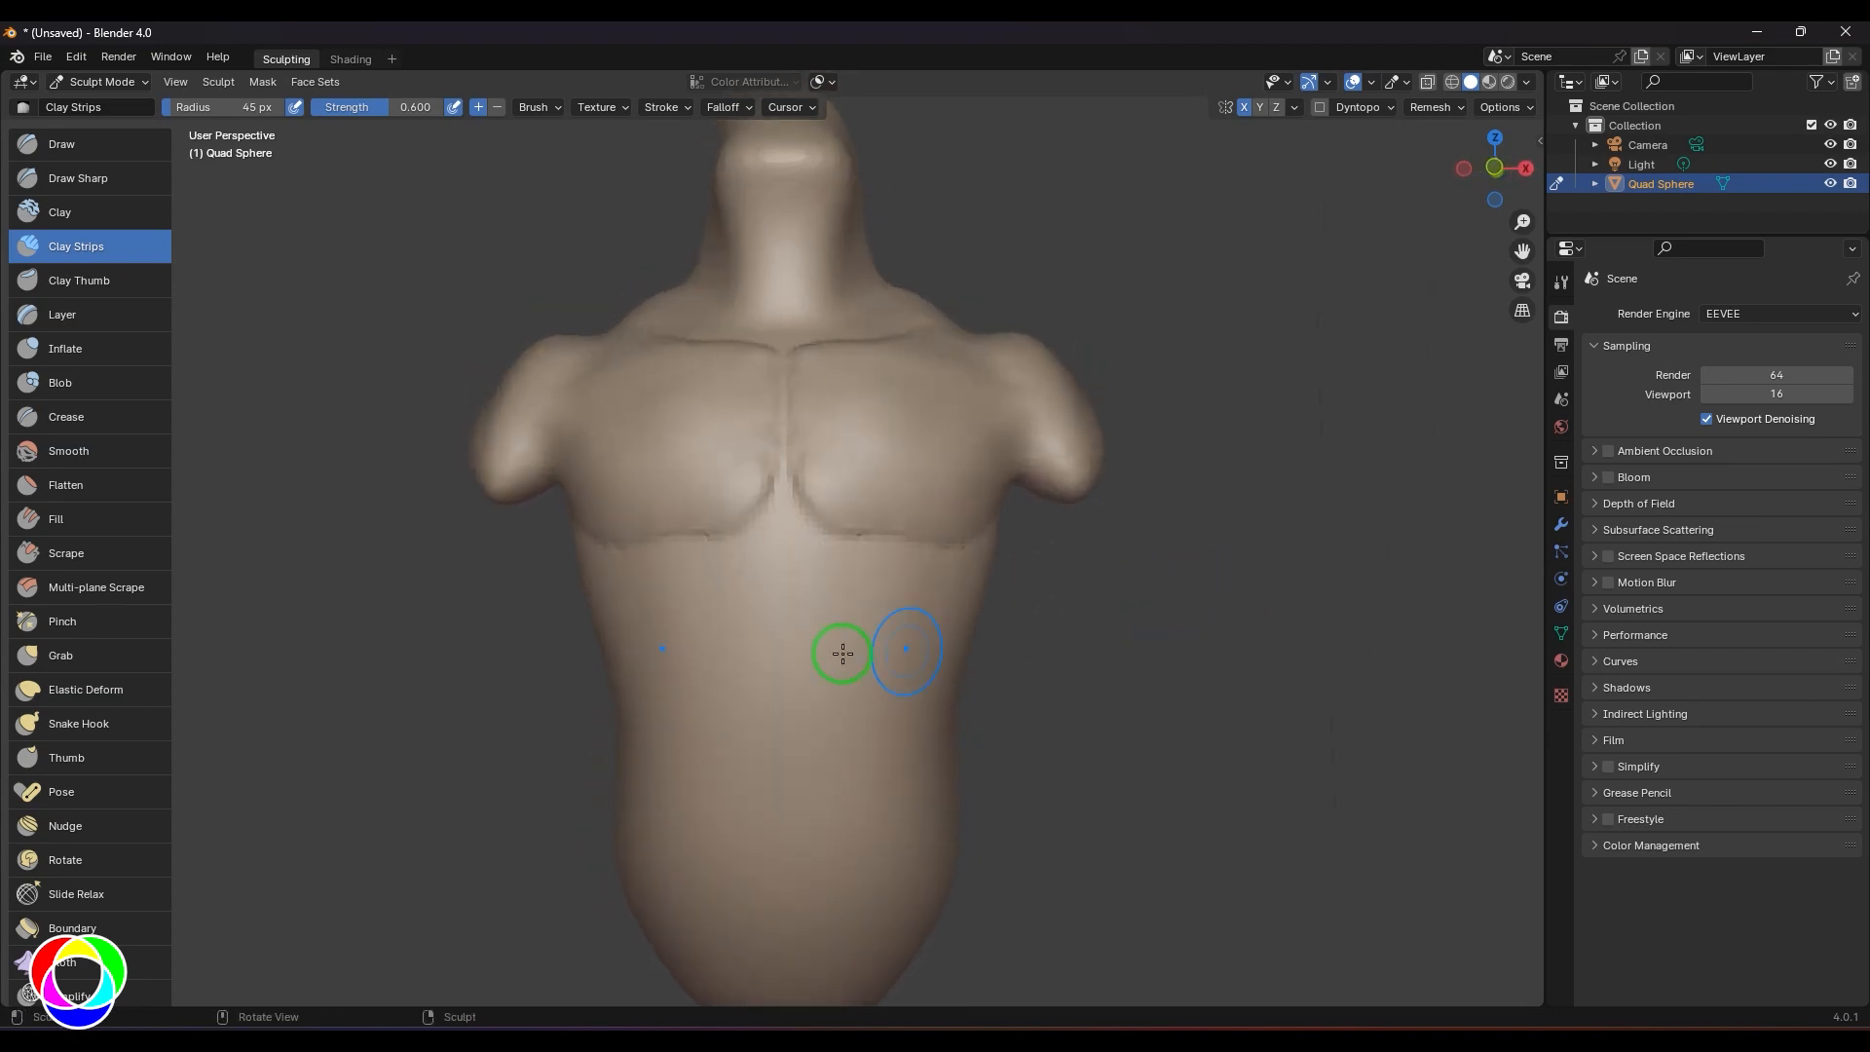
- Carve the arched ribcage line below the chest and around to the flanks using Draw Sharp with a 45 px radius
middle_drag(843, 652, 1149, 646)
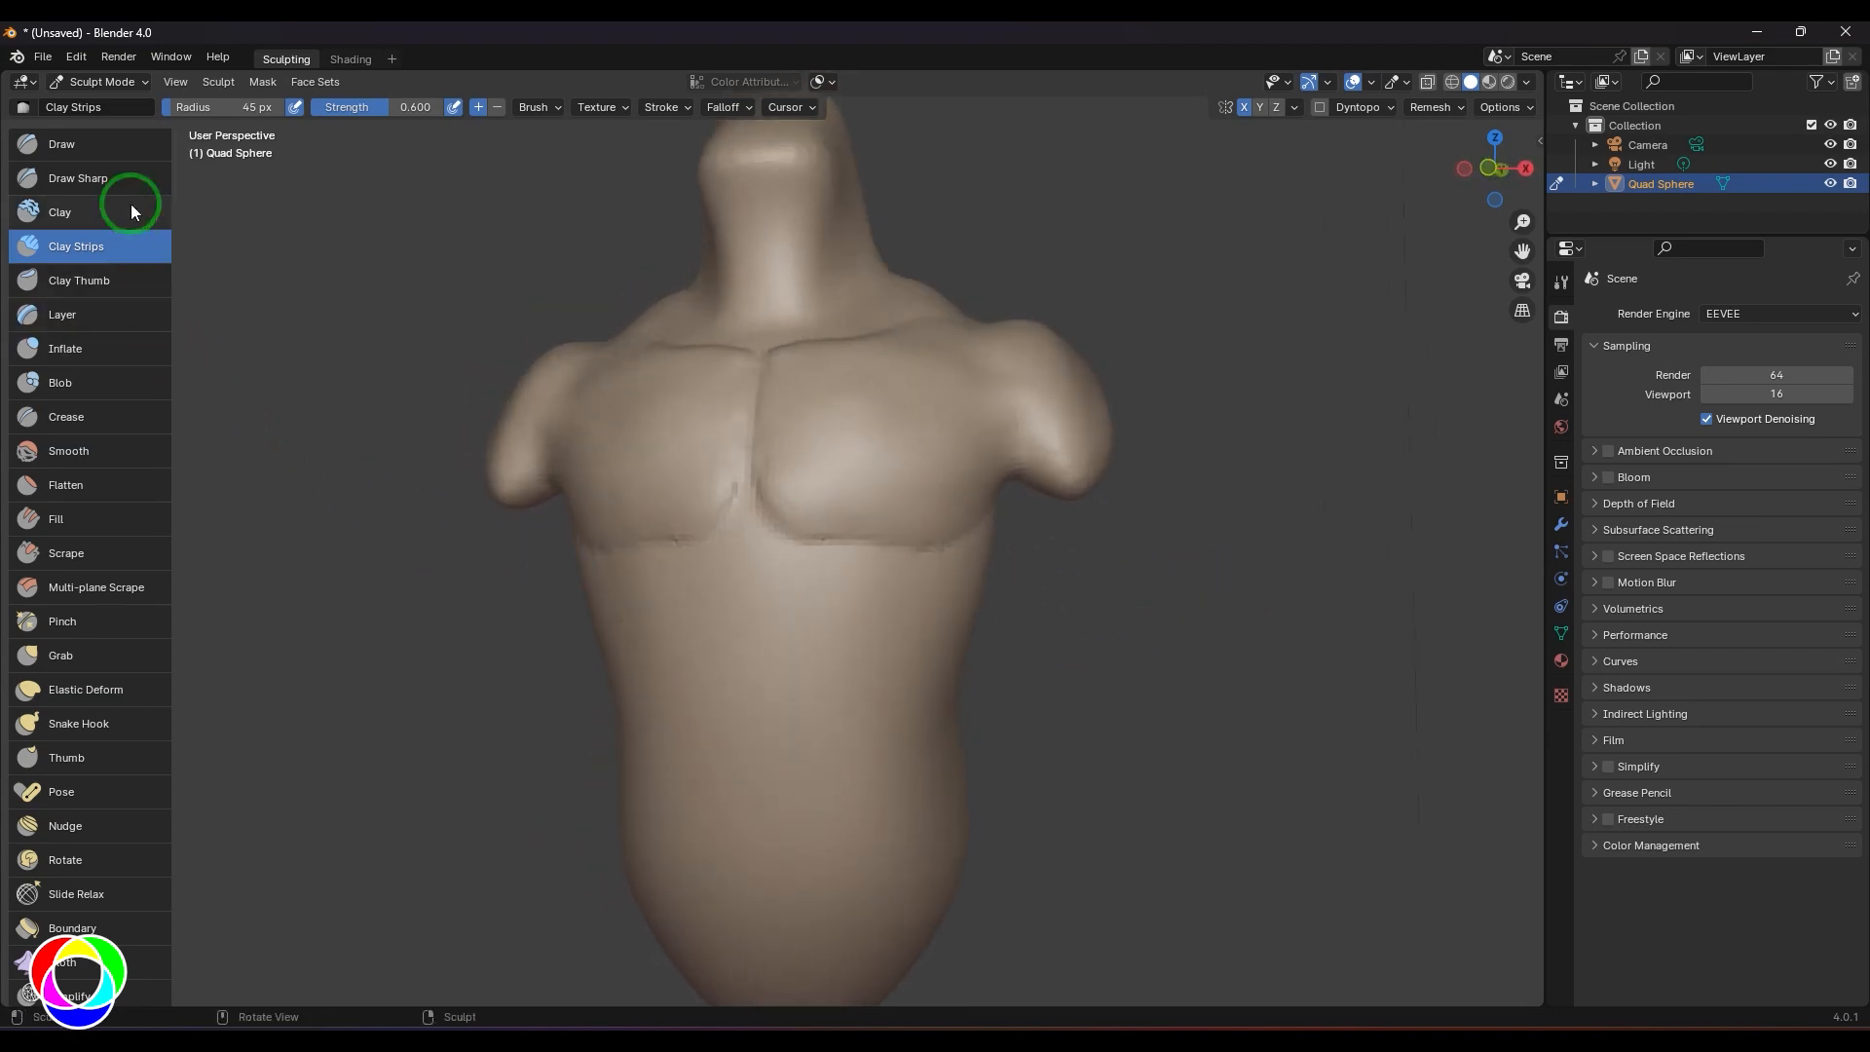
click(107, 179)
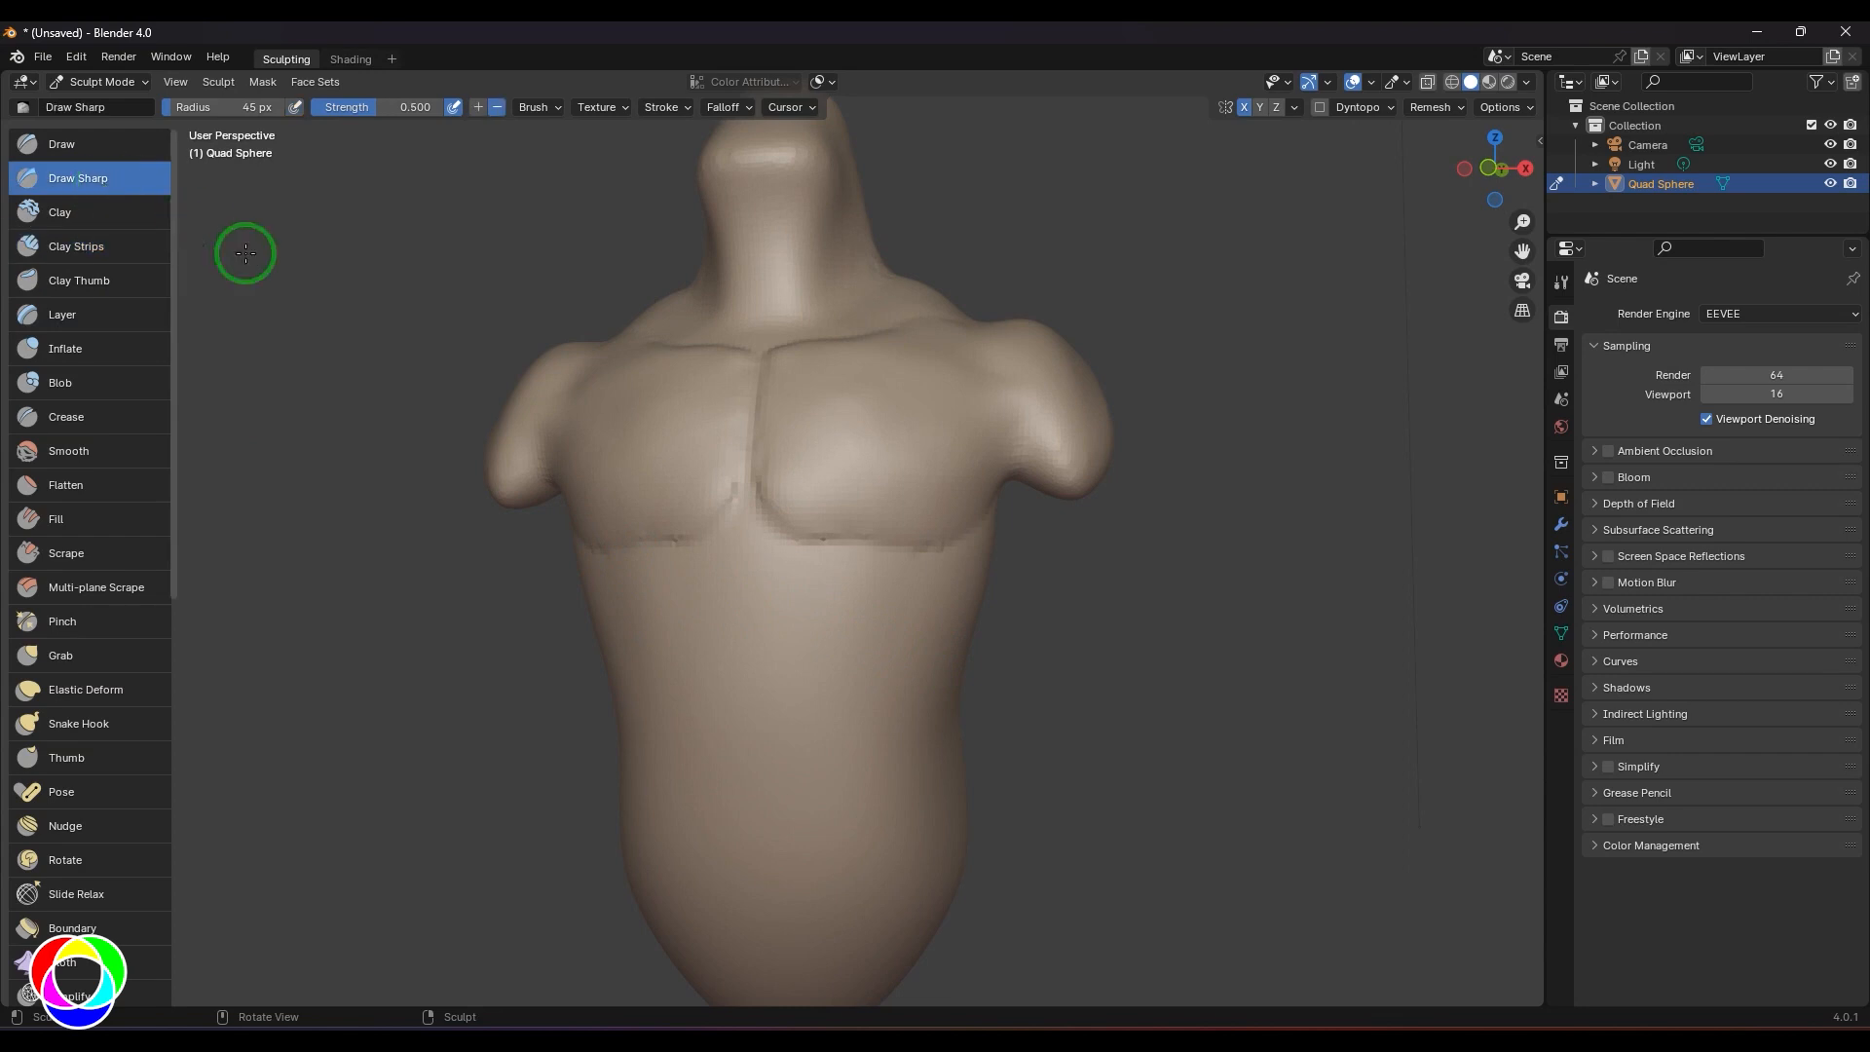
mouse_move(752, 585)
mouse_down()
mouse_move(822, 601)
mouse_move(901, 674)
mouse_up()
drag(837, 616, 901, 677)
alt+drag(1122, 686, 1043, 692)
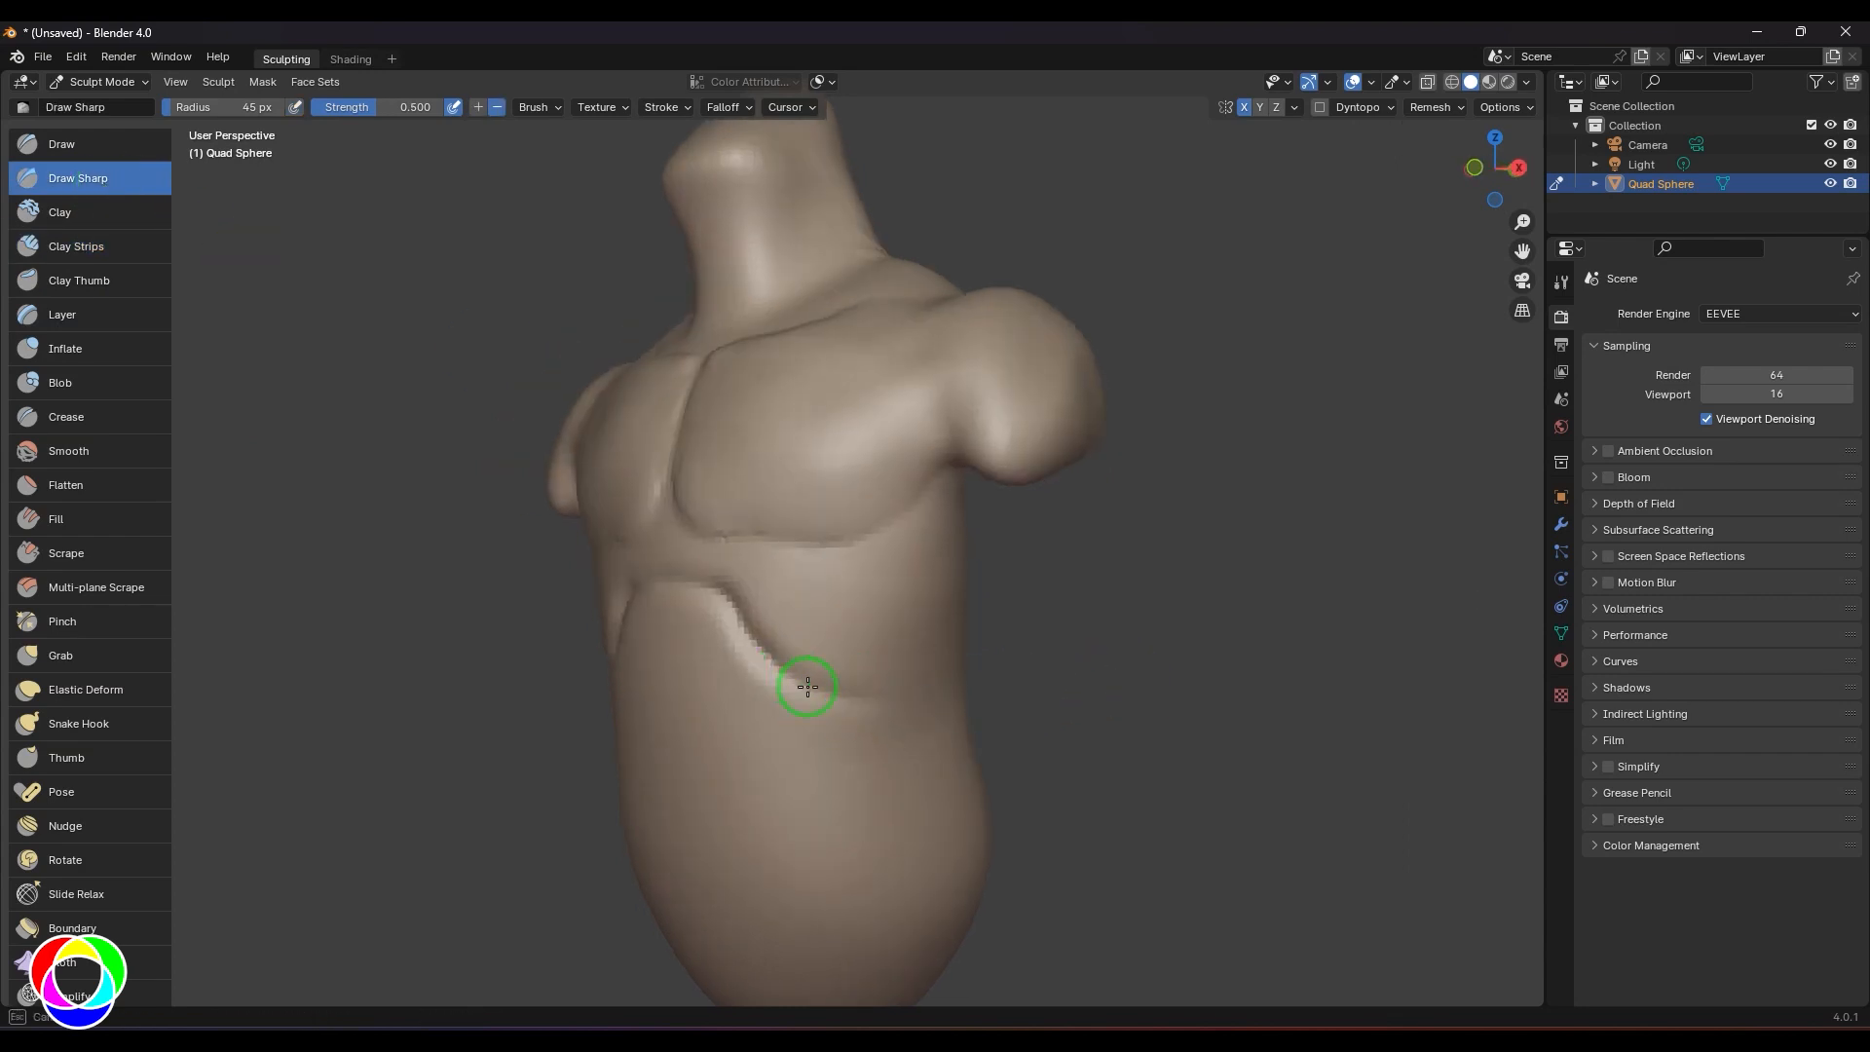
drag(808, 688, 958, 658)
mouse_move(1114, 634)
alt+mouse_down()
mouse_move(1156, 634)
mouse_move(1140, 634)
alt+mouse_up()
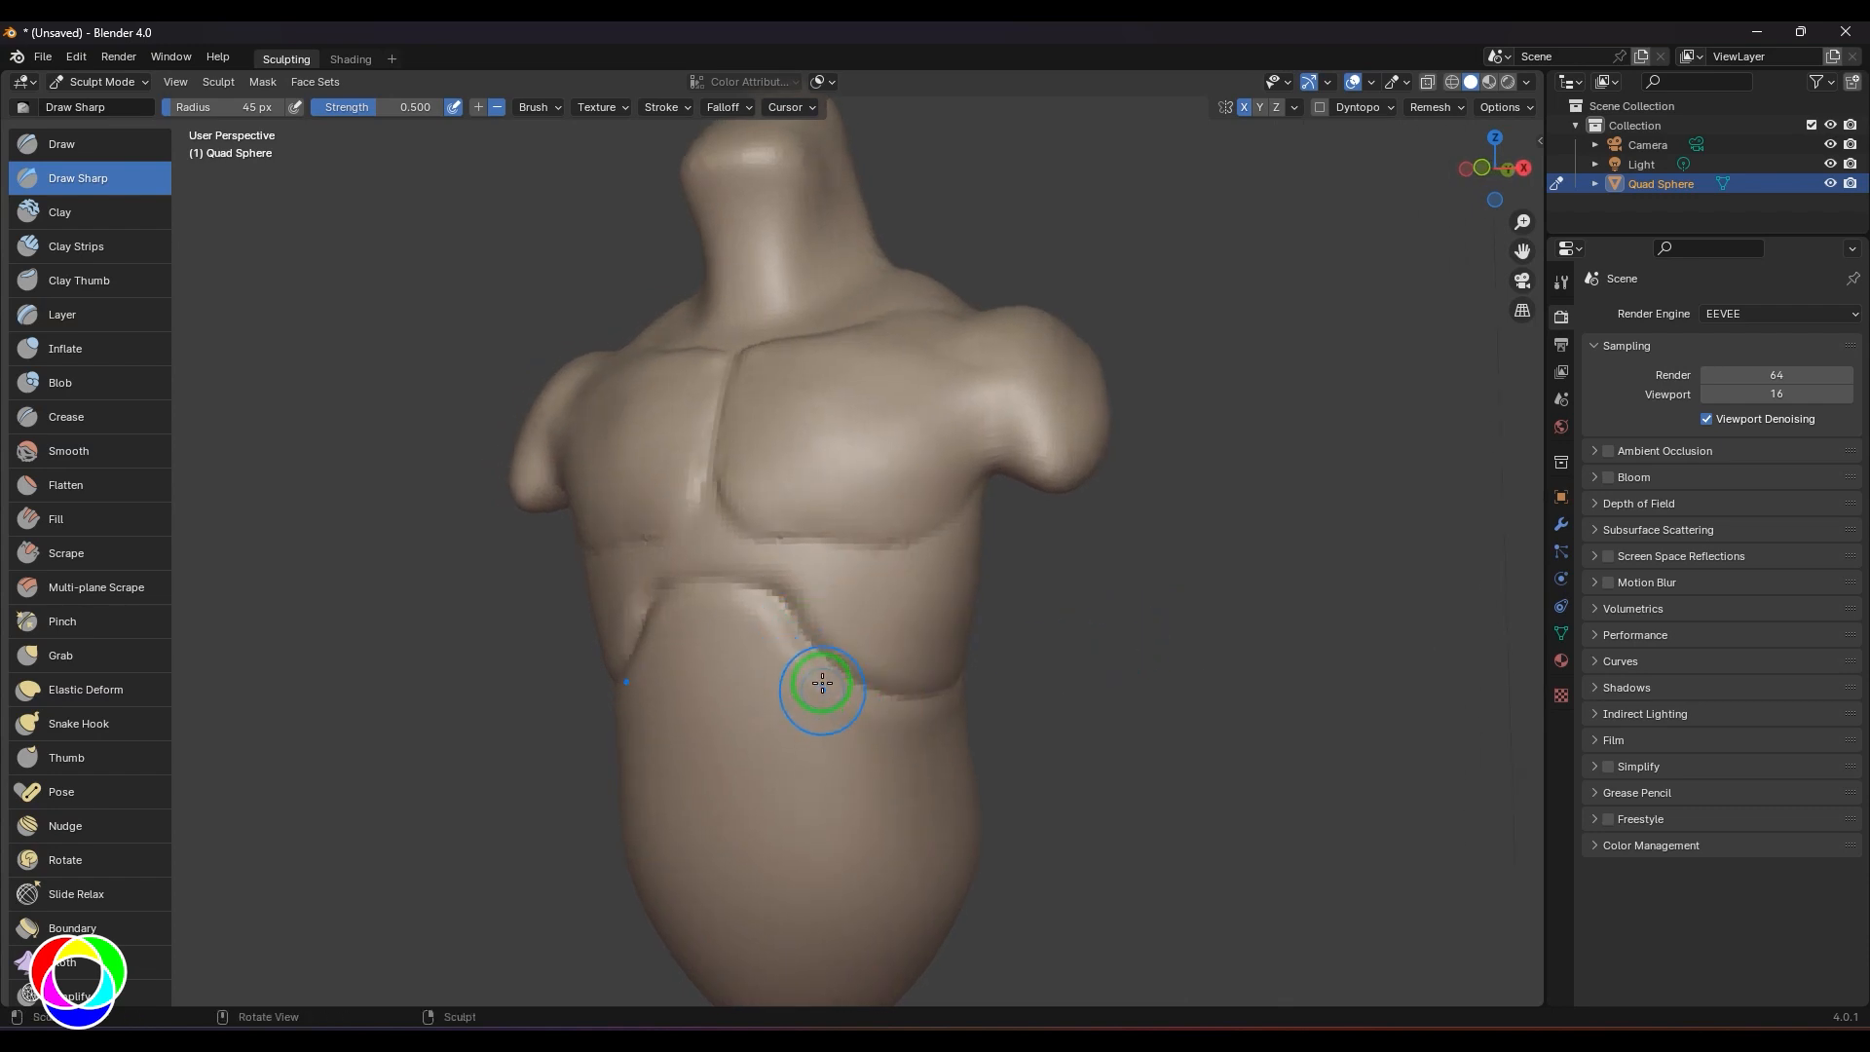
- Add volume to the upper abdomen below the ribcage arch using Clay Strips with a 45 px radius, and smooth it
key(c)
middle_drag(747, 626, 749, 609)
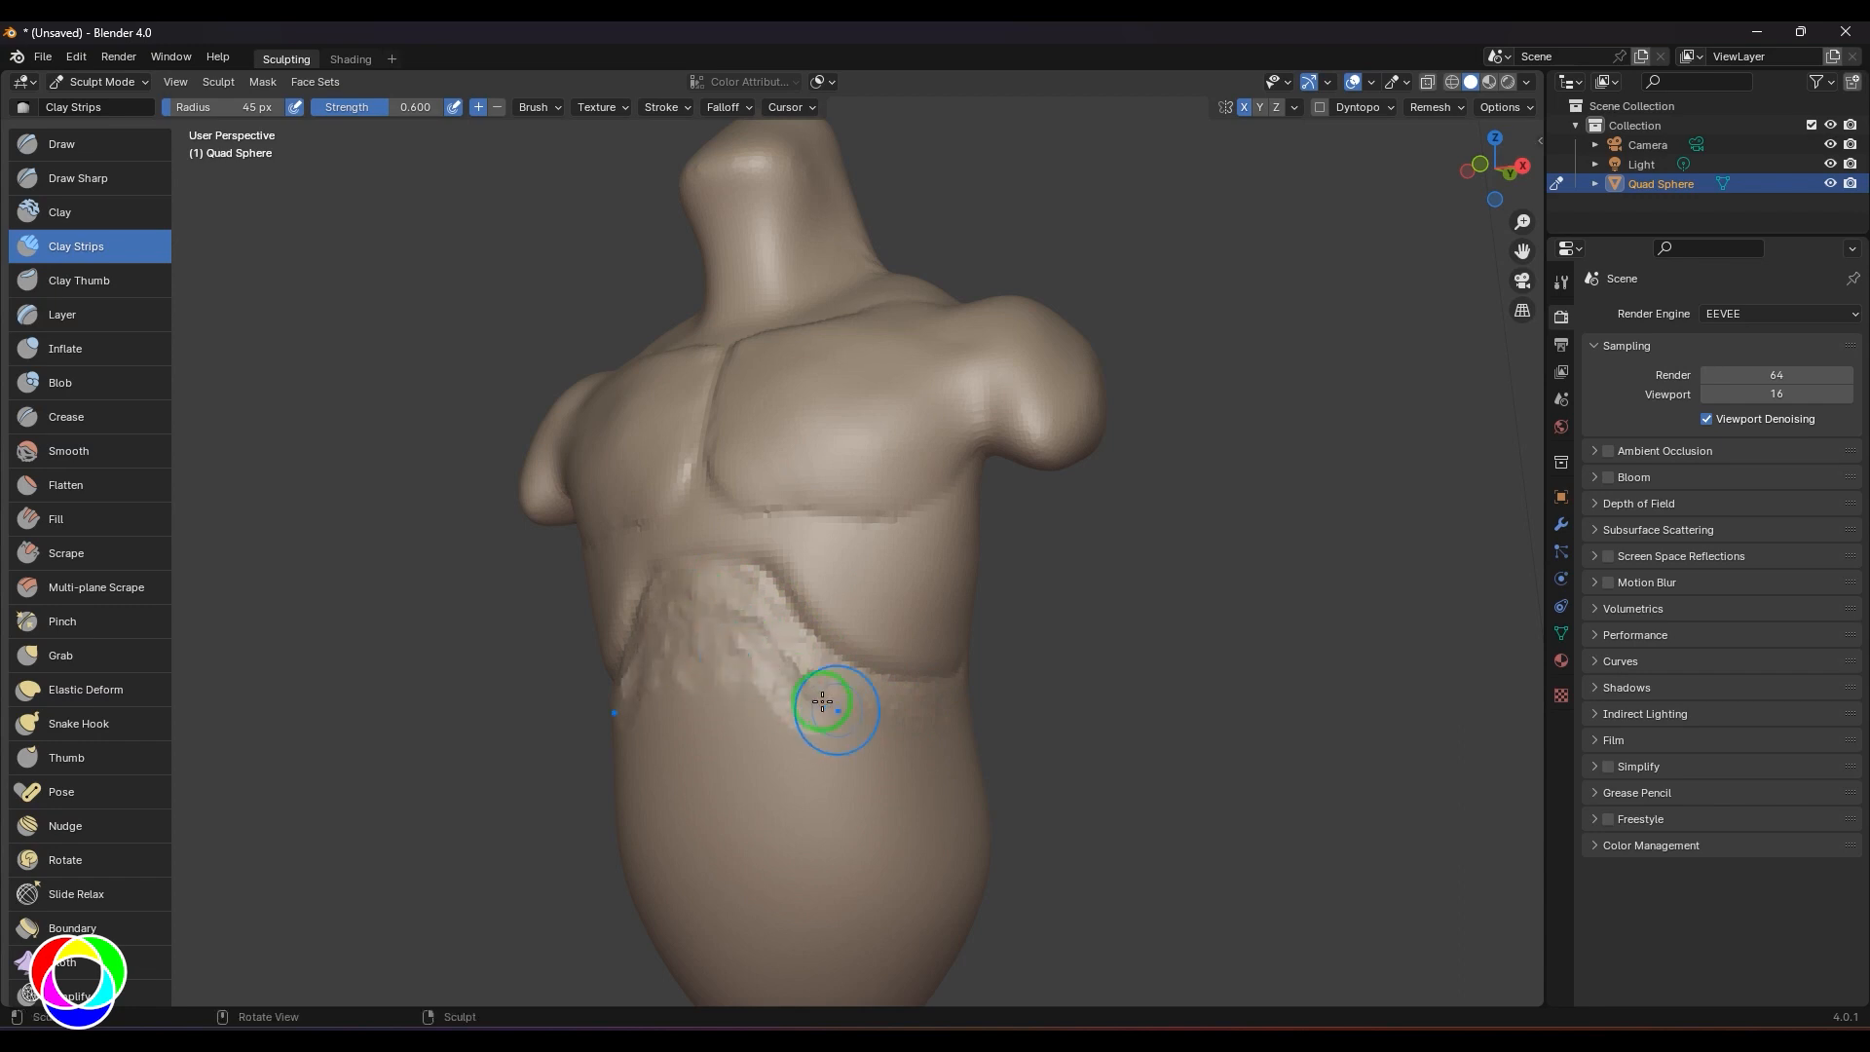
shift+drag(822, 702, 702, 627)
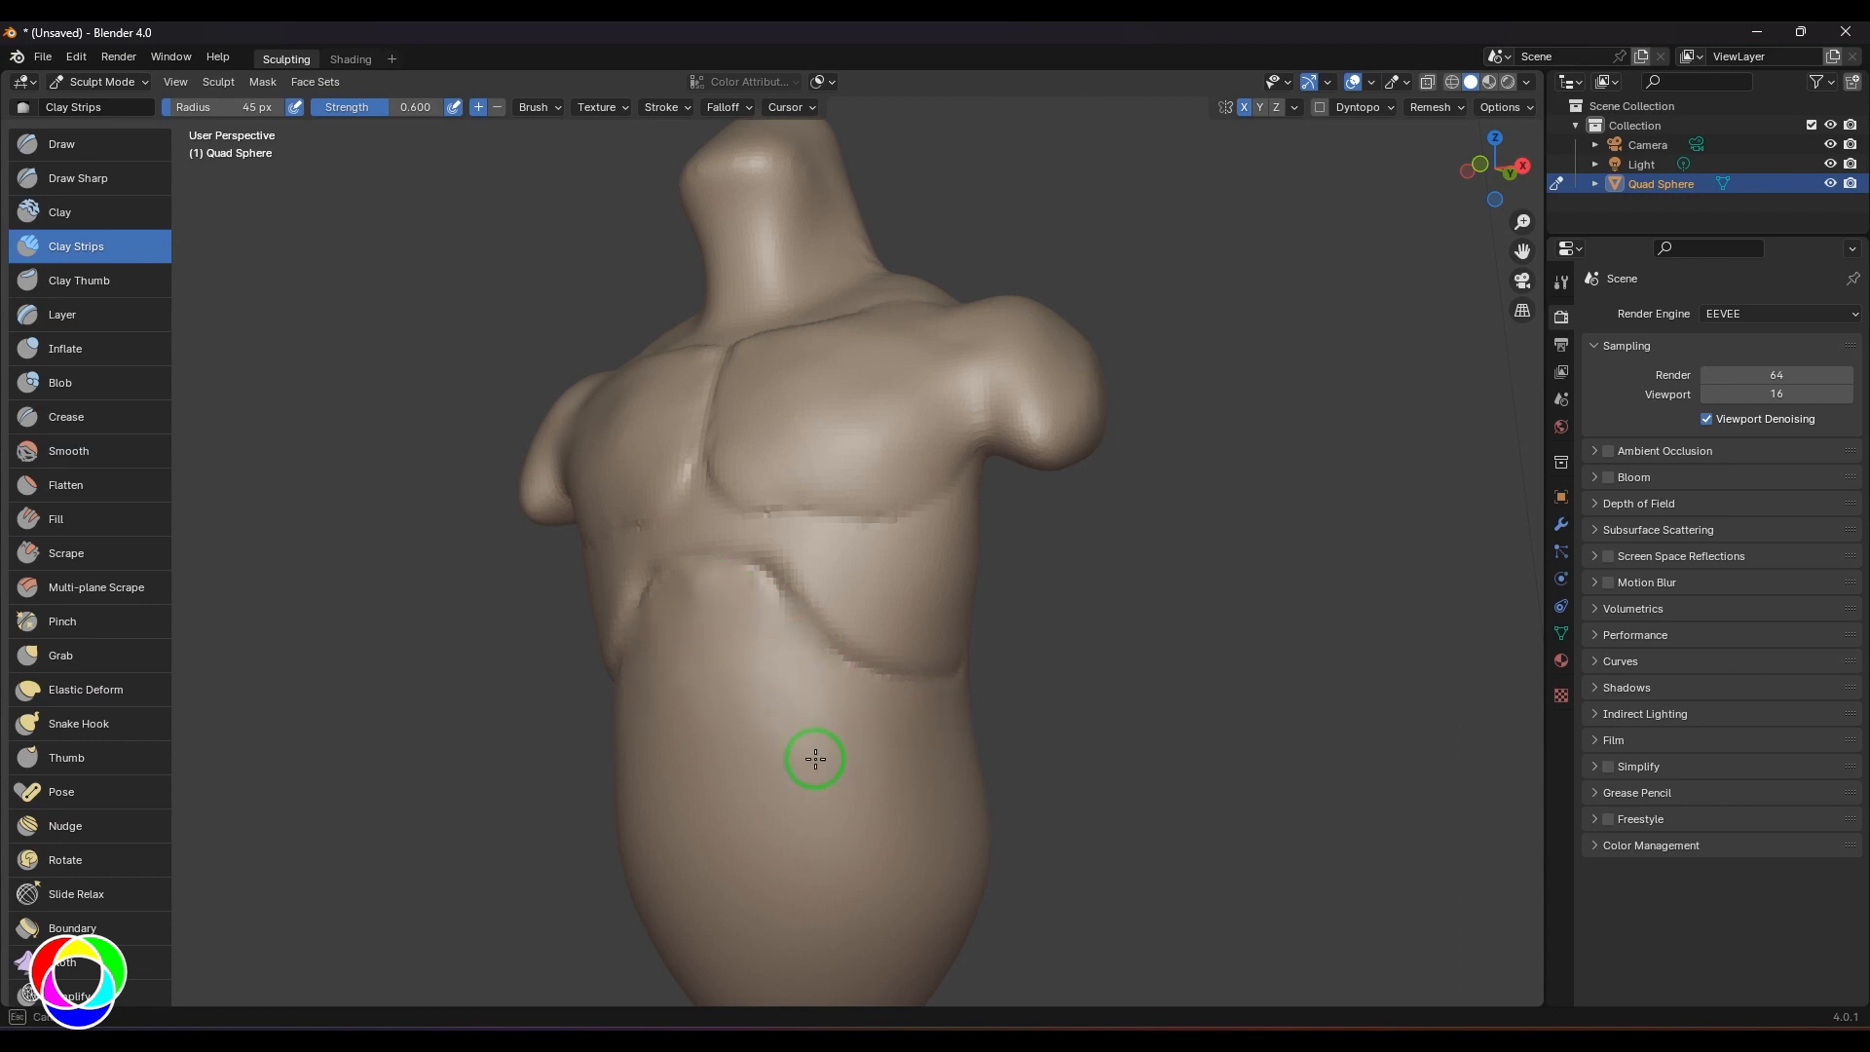
mouse_move(868, 731)
middle_down()
mouse_move(1093, 668)
mouse_move(1020, 696)
mouse_move(831, 659)
mouse_move(1118, 662)
mouse_move(1169, 688)
middle_up()
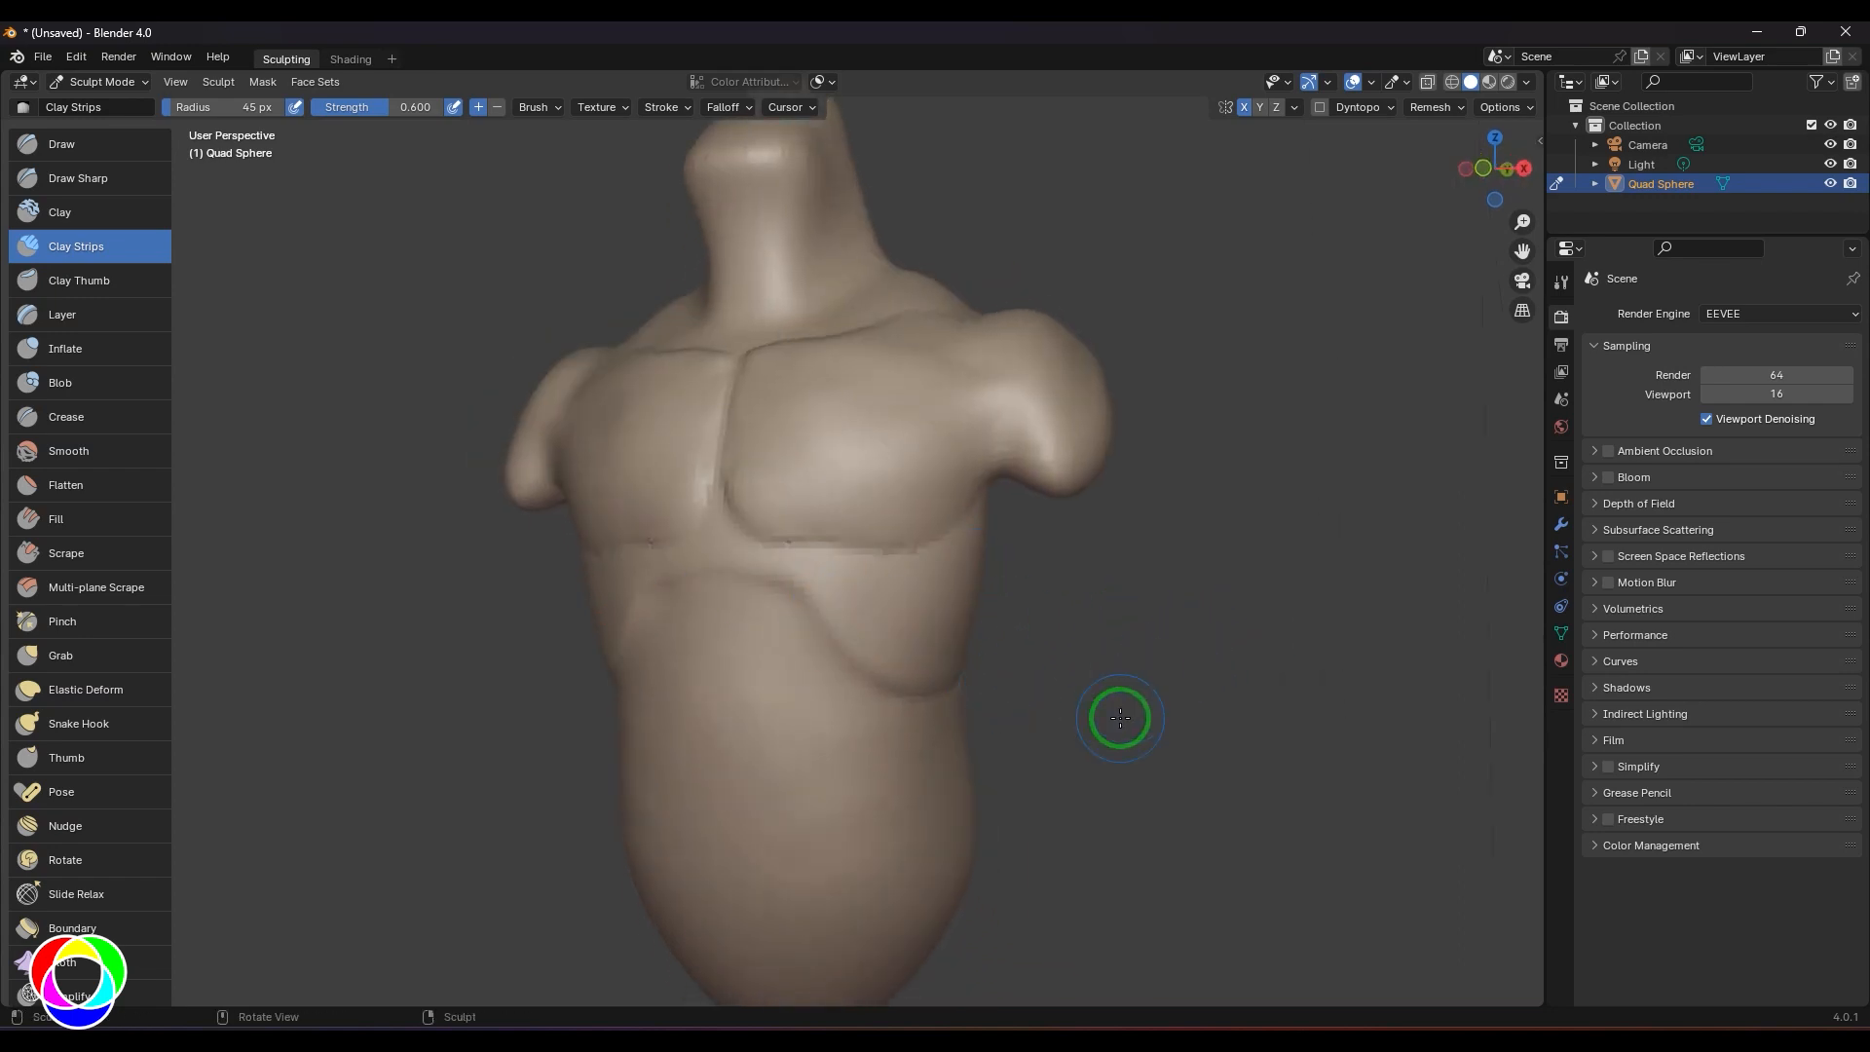
- Reshape the lower edges of the chest muscles toward the armpits using Grab and Clay Strips with a 99 px radius
key(KP_1)
key(g)
middle_drag(1156, 623, 1131, 655)
key(b)
key(Escape)
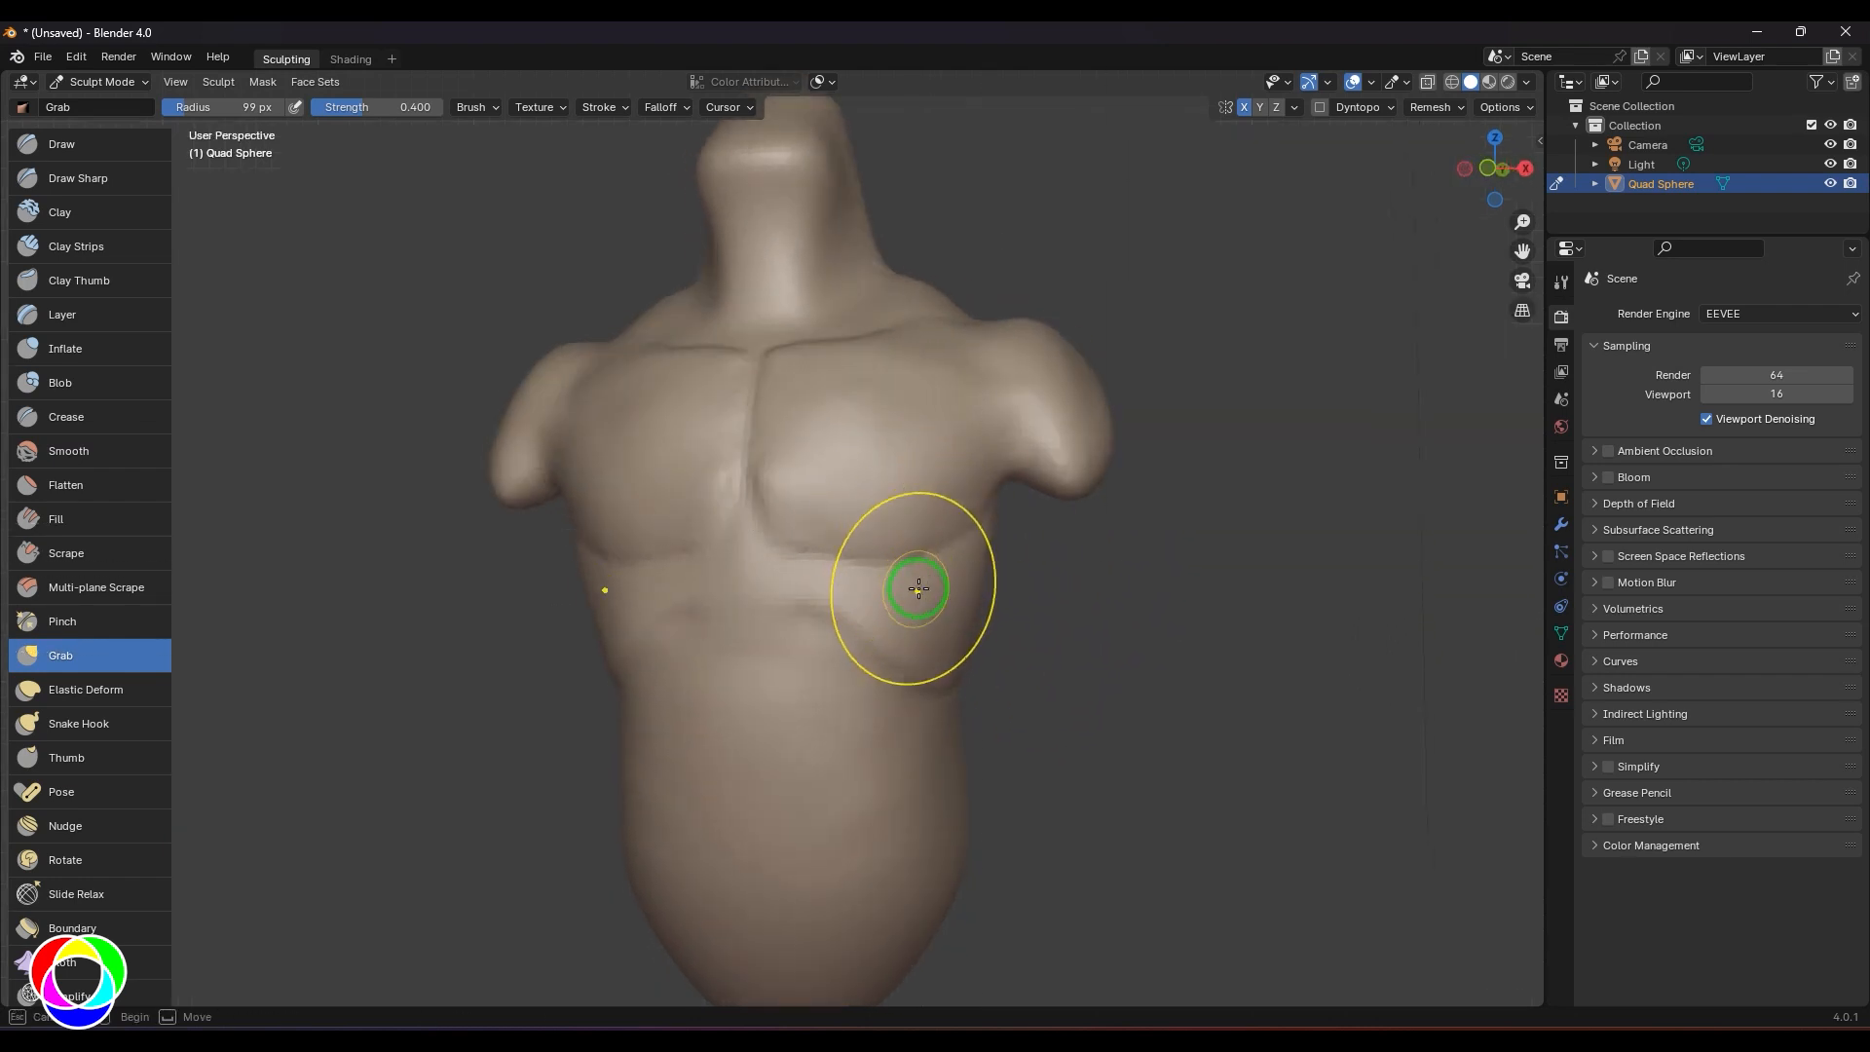
key(c)
mouse_move(876, 564)
mouse_down()
mouse_move(785, 510)
mouse_move(865, 528)
mouse_move(902, 524)
mouse_move(835, 496)
mouse_move(1019, 488)
mouse_move(947, 536)
mouse_move(826, 499)
mouse_move(1029, 483)
mouse_up()
middle_drag(1092, 634, 1113, 631)
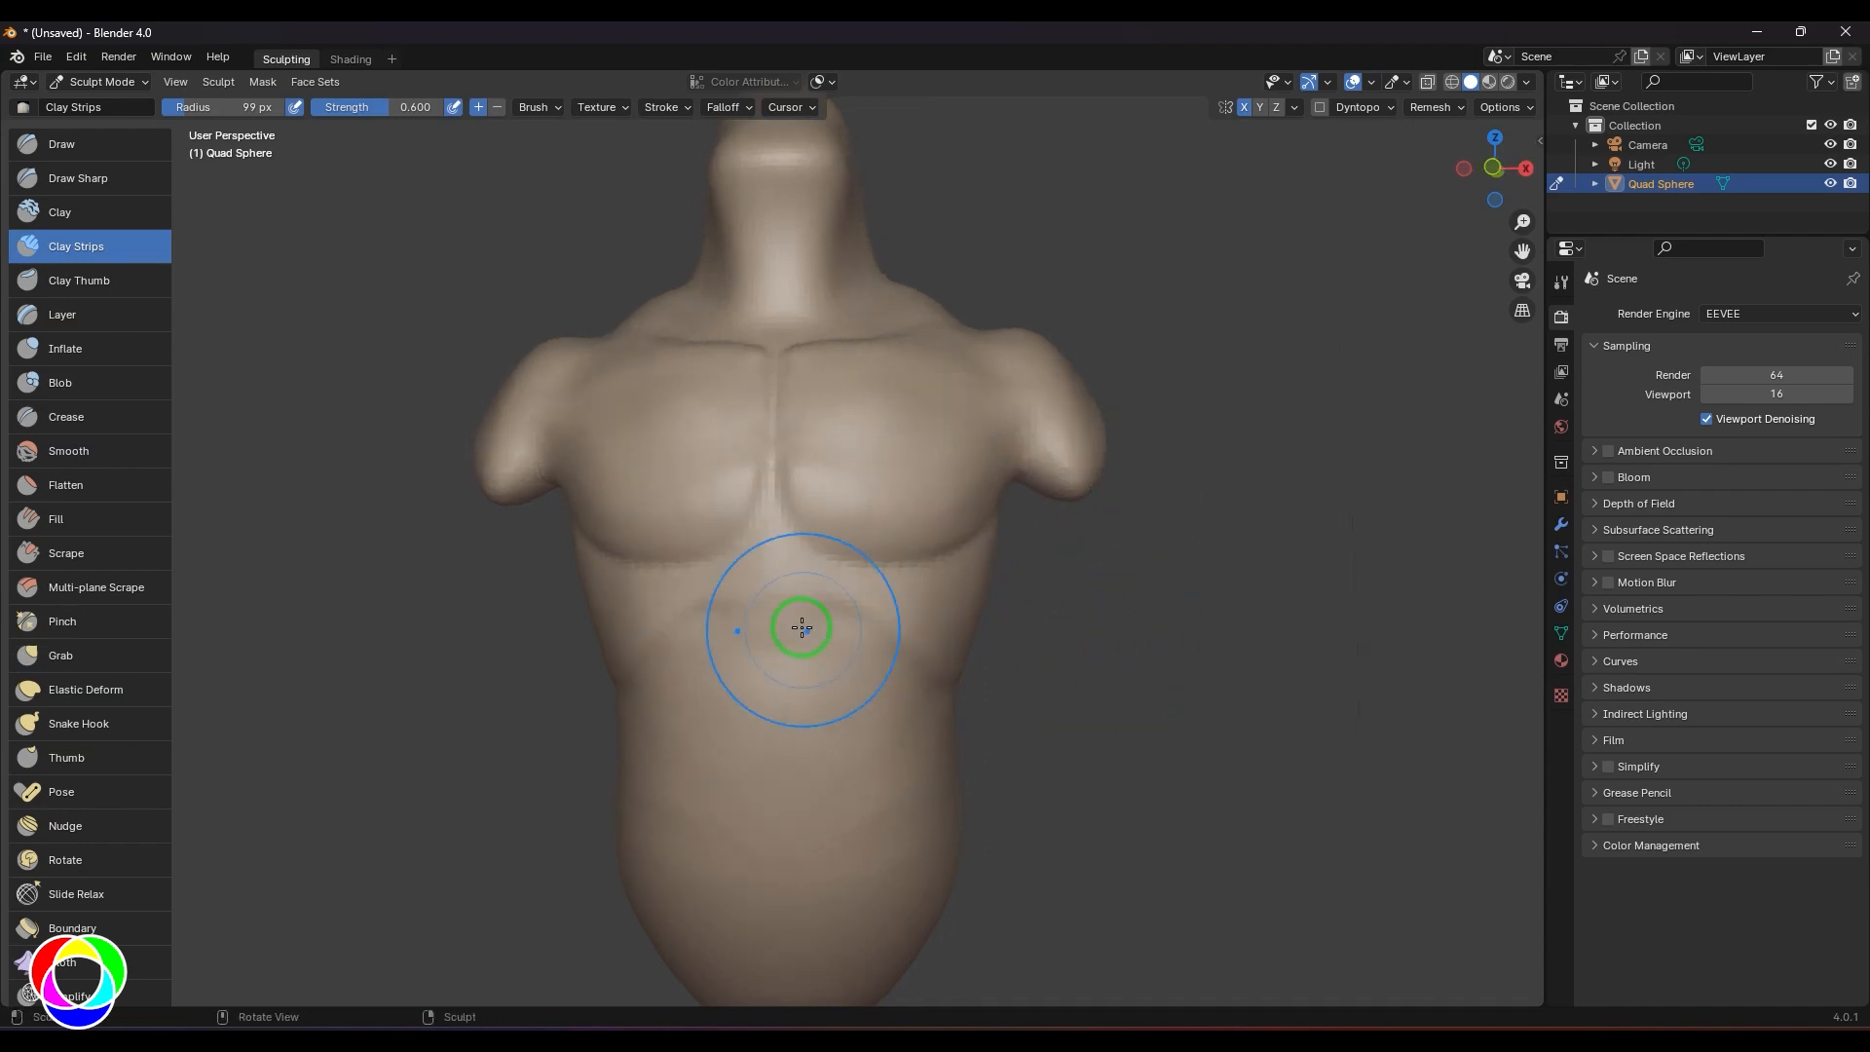
- Build up paired abdominal blocks in rows below the ribcage arch using Clay Strips with a 38 px radius, and smooth them
key(f)
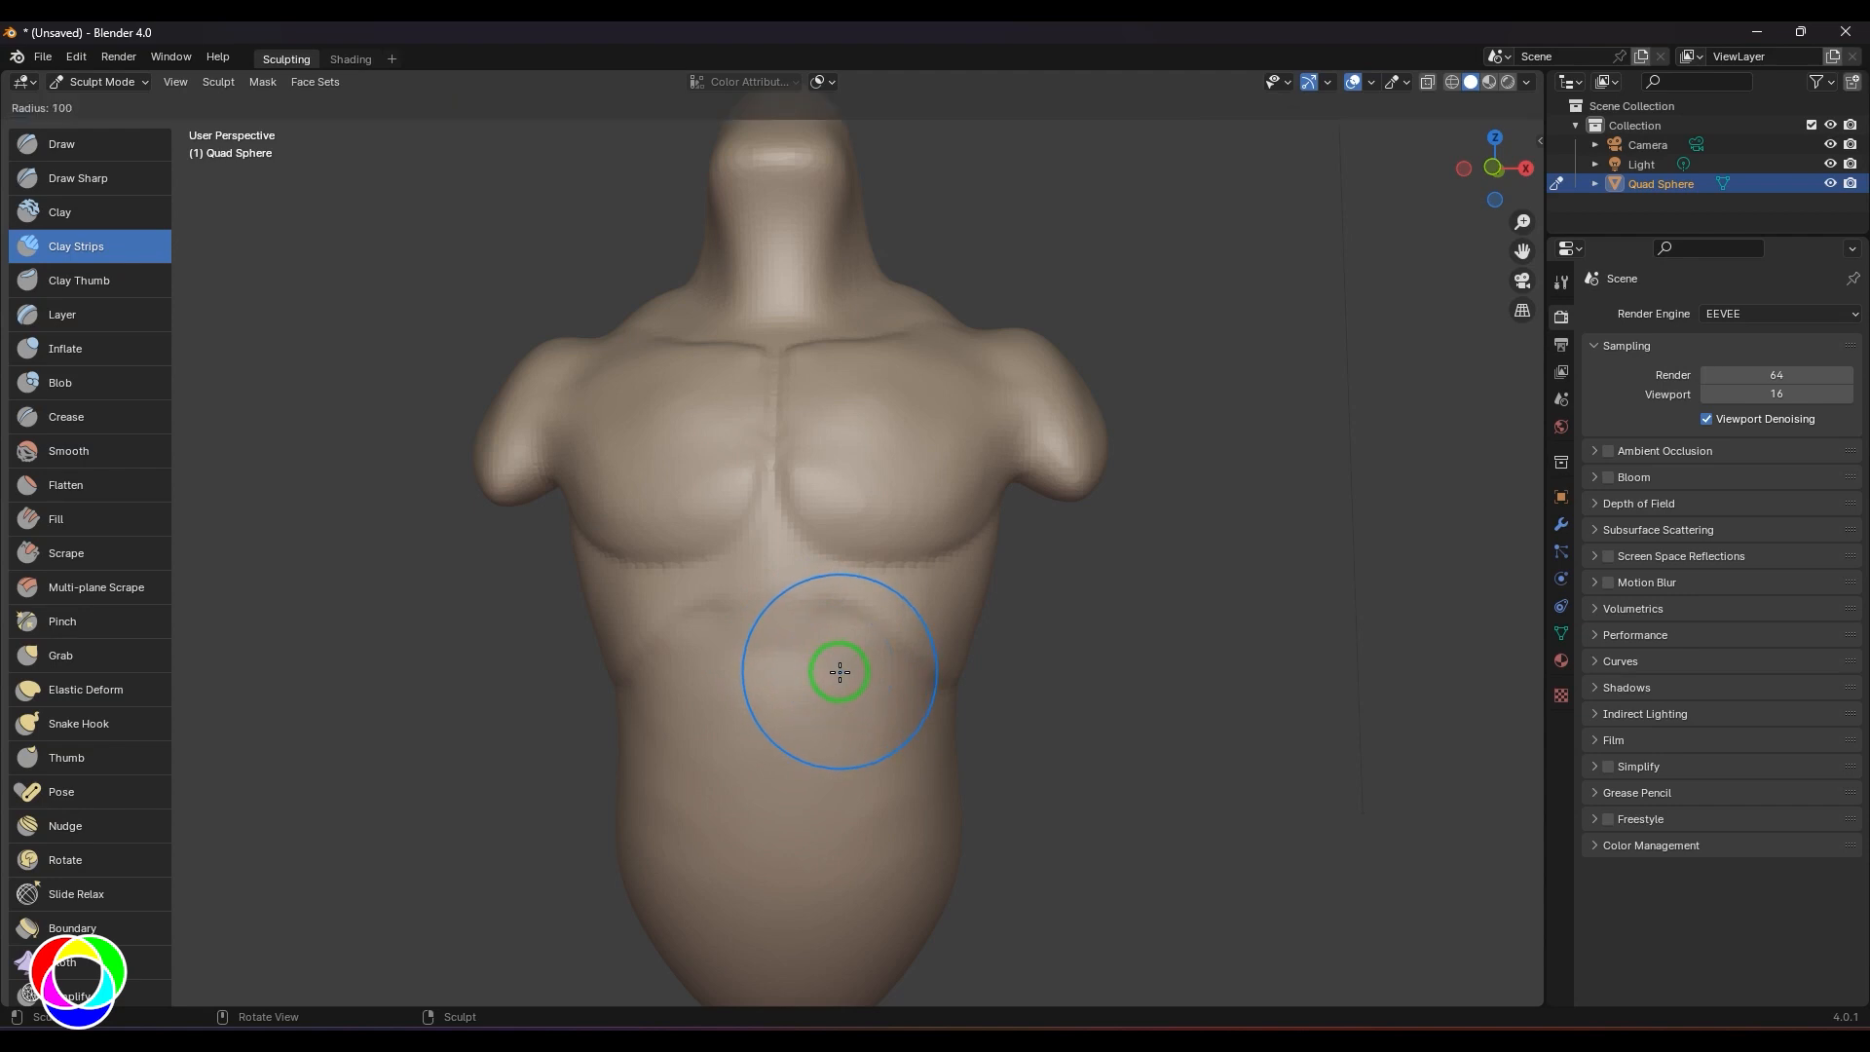
click(781, 682)
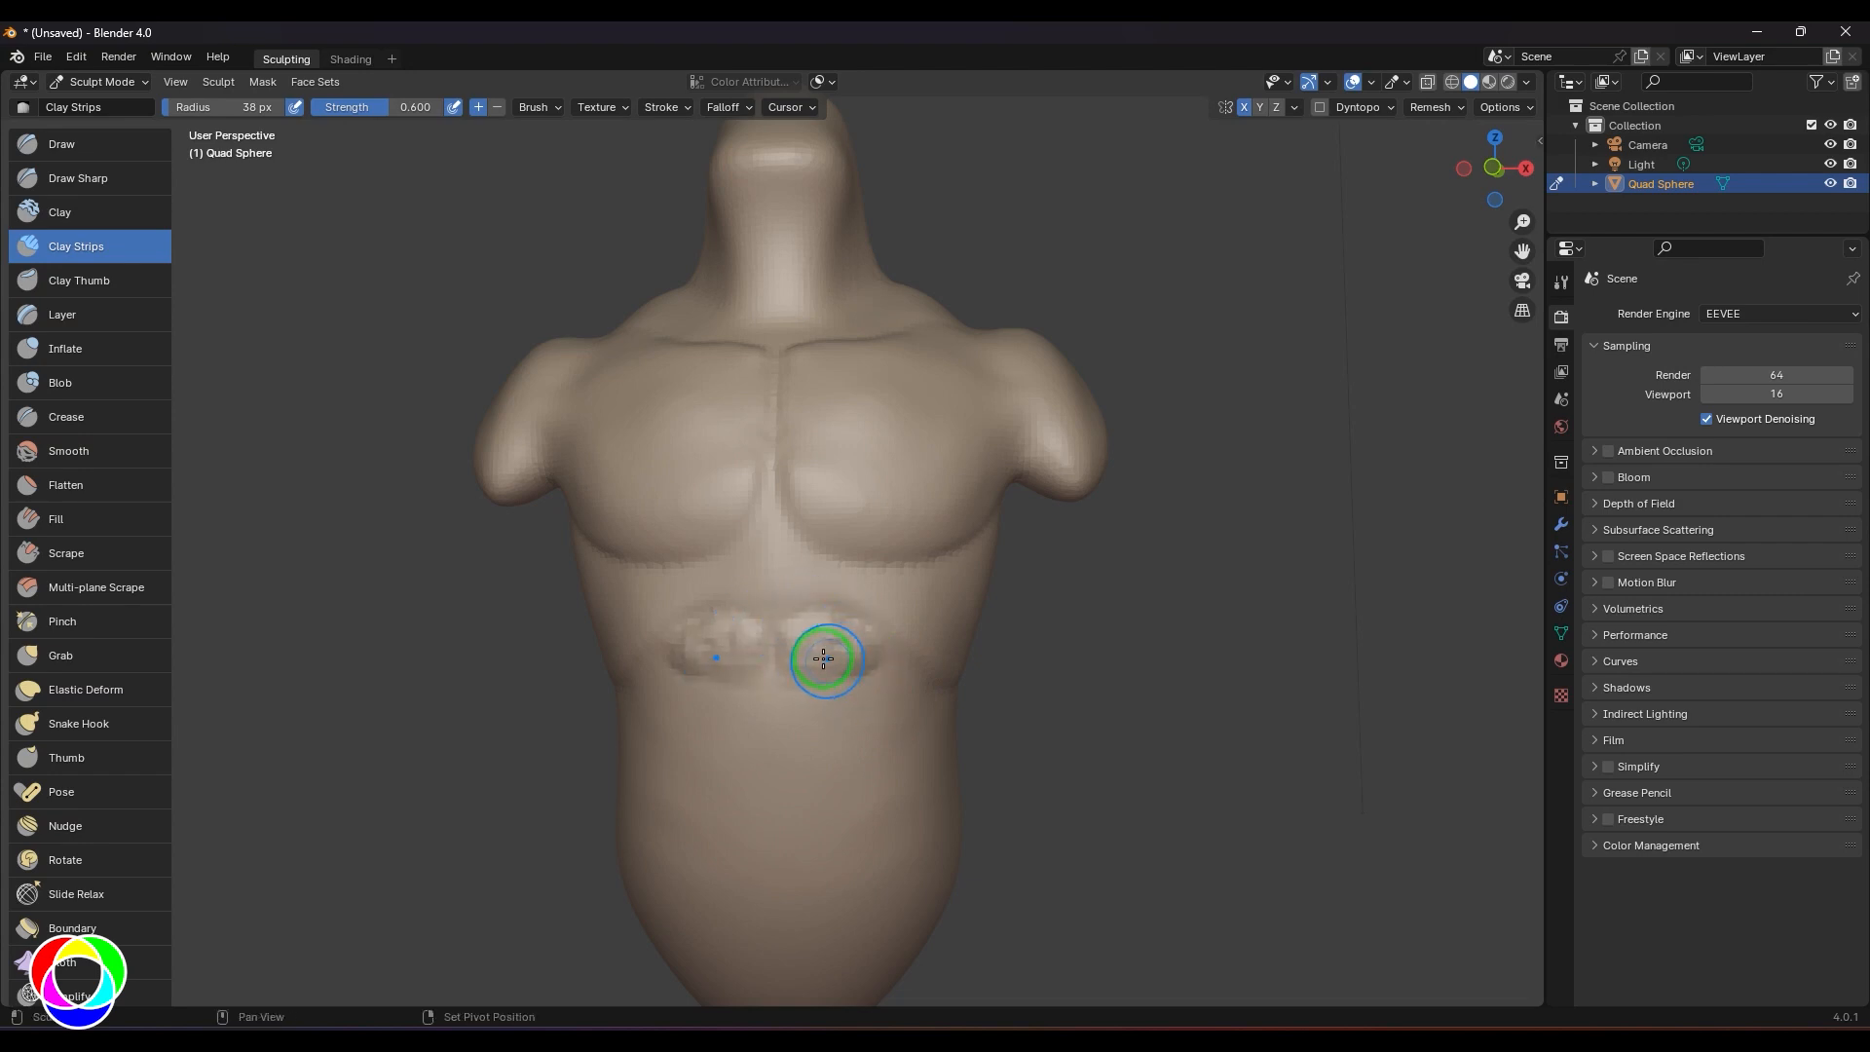
mouse_move(1119, 697)
middle_down()
mouse_move(1157, 634)
mouse_move(1122, 690)
middle_up()
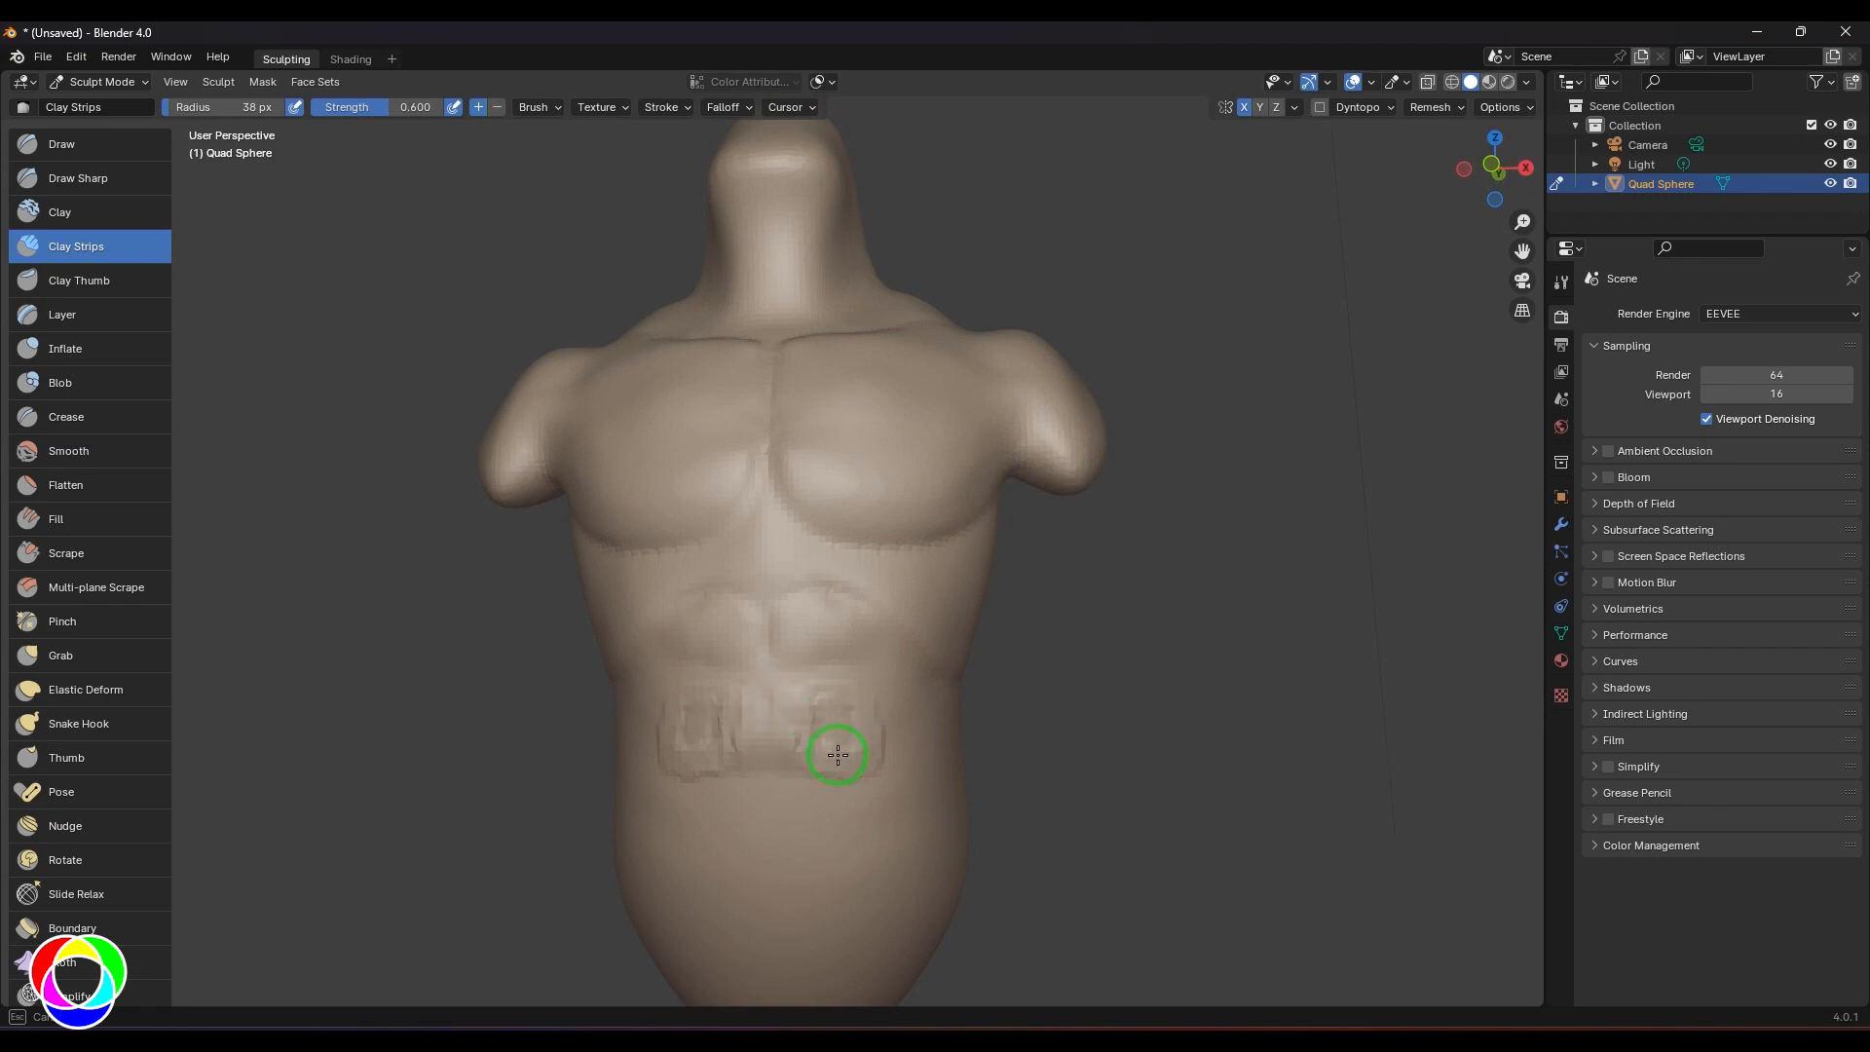
drag(837, 755, 808, 743)
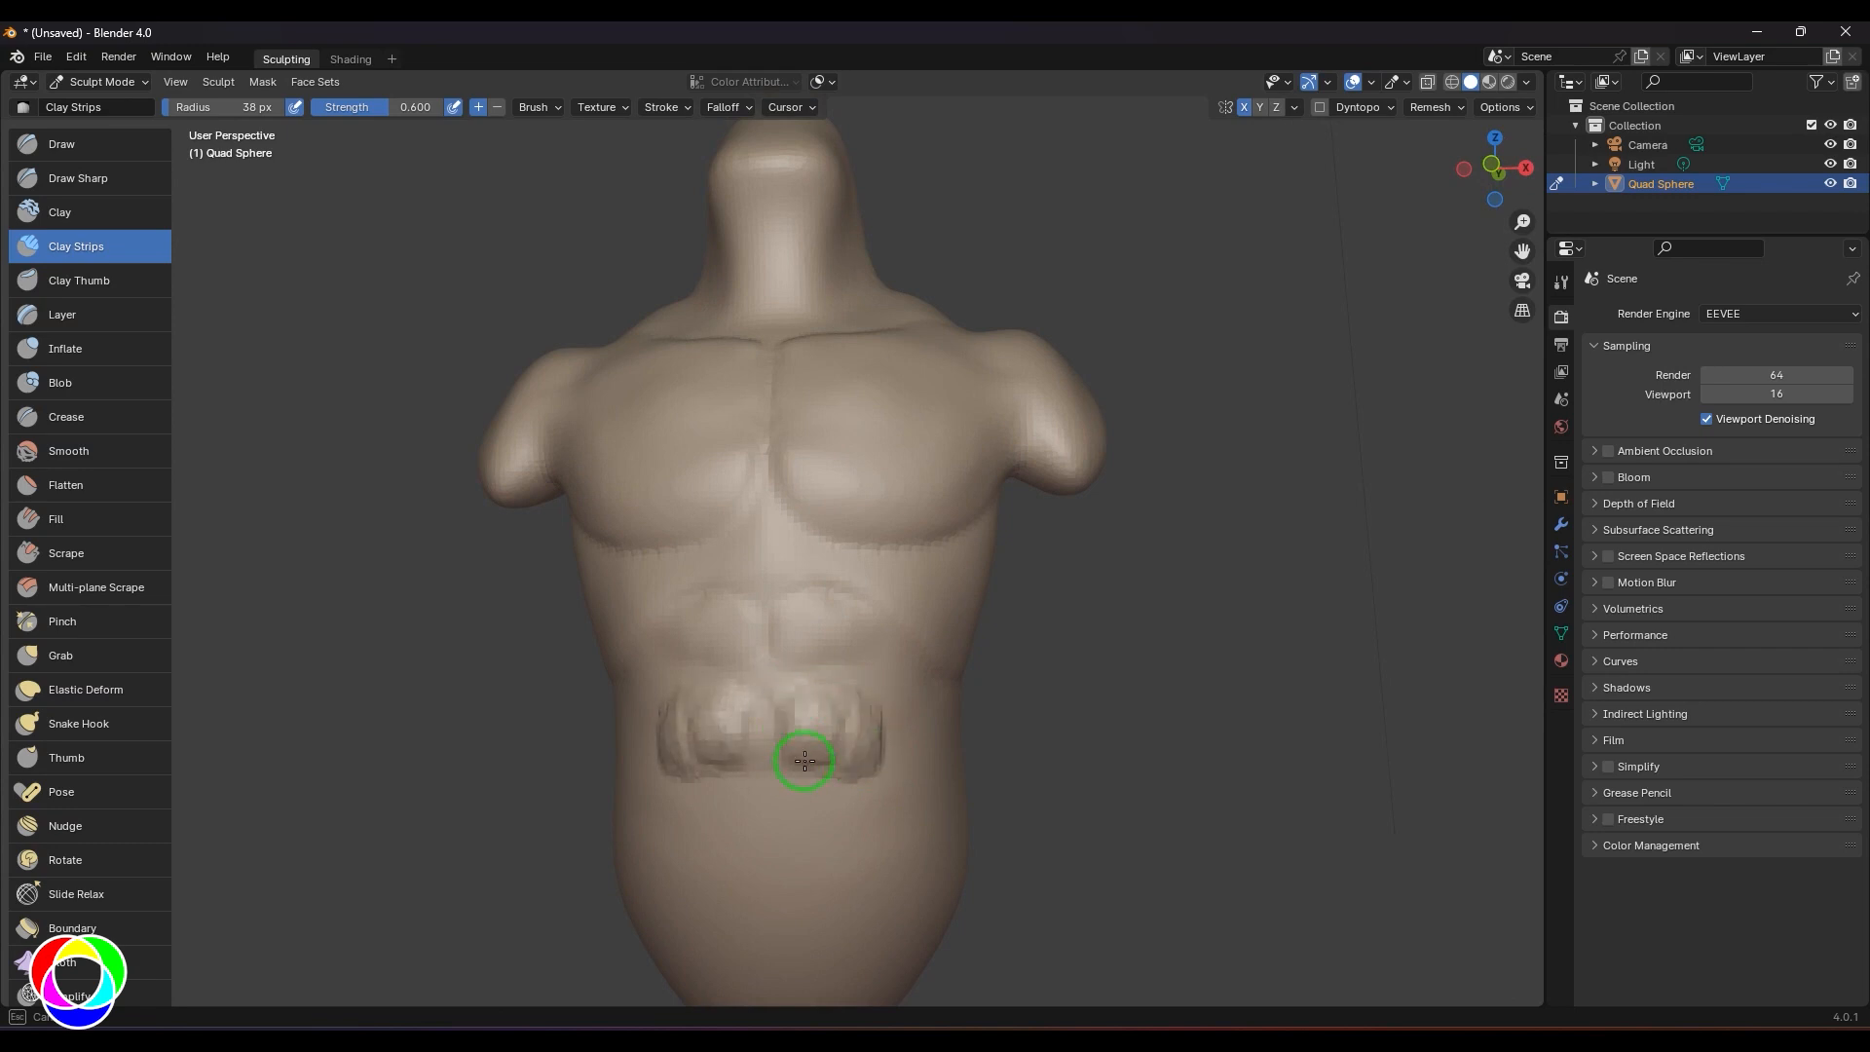
mouse_move(804, 761)
mouse_down()
mouse_move(806, 731)
mouse_move(838, 777)
mouse_up()
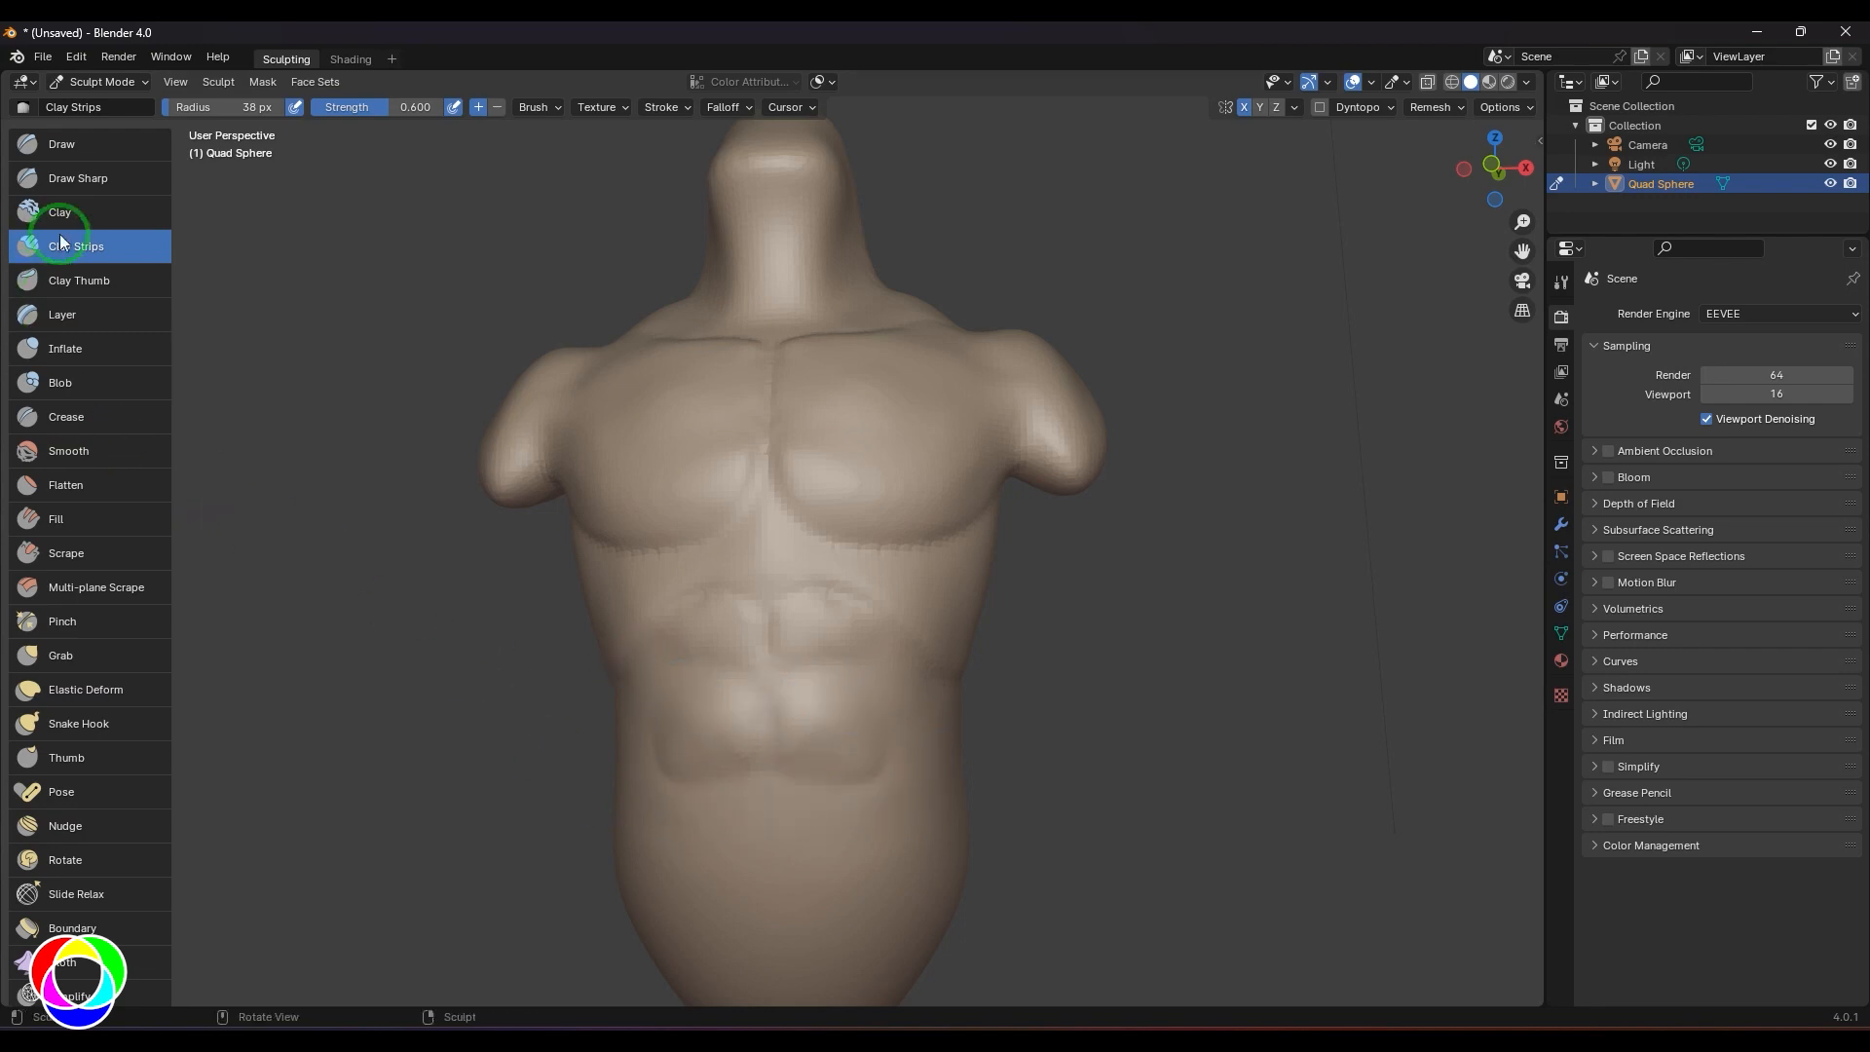
- Carve a short horizontal crease at the midline beneath the lowest abdominal blocks using Draw Sharp with a 38 px radius
click(94, 180)
mouse_move(769, 788)
mouse_down()
mouse_move(837, 792)
mouse_move(785, 793)
mouse_move(808, 789)
mouse_up()
shift+middle_drag(1140, 743, 1131, 660)
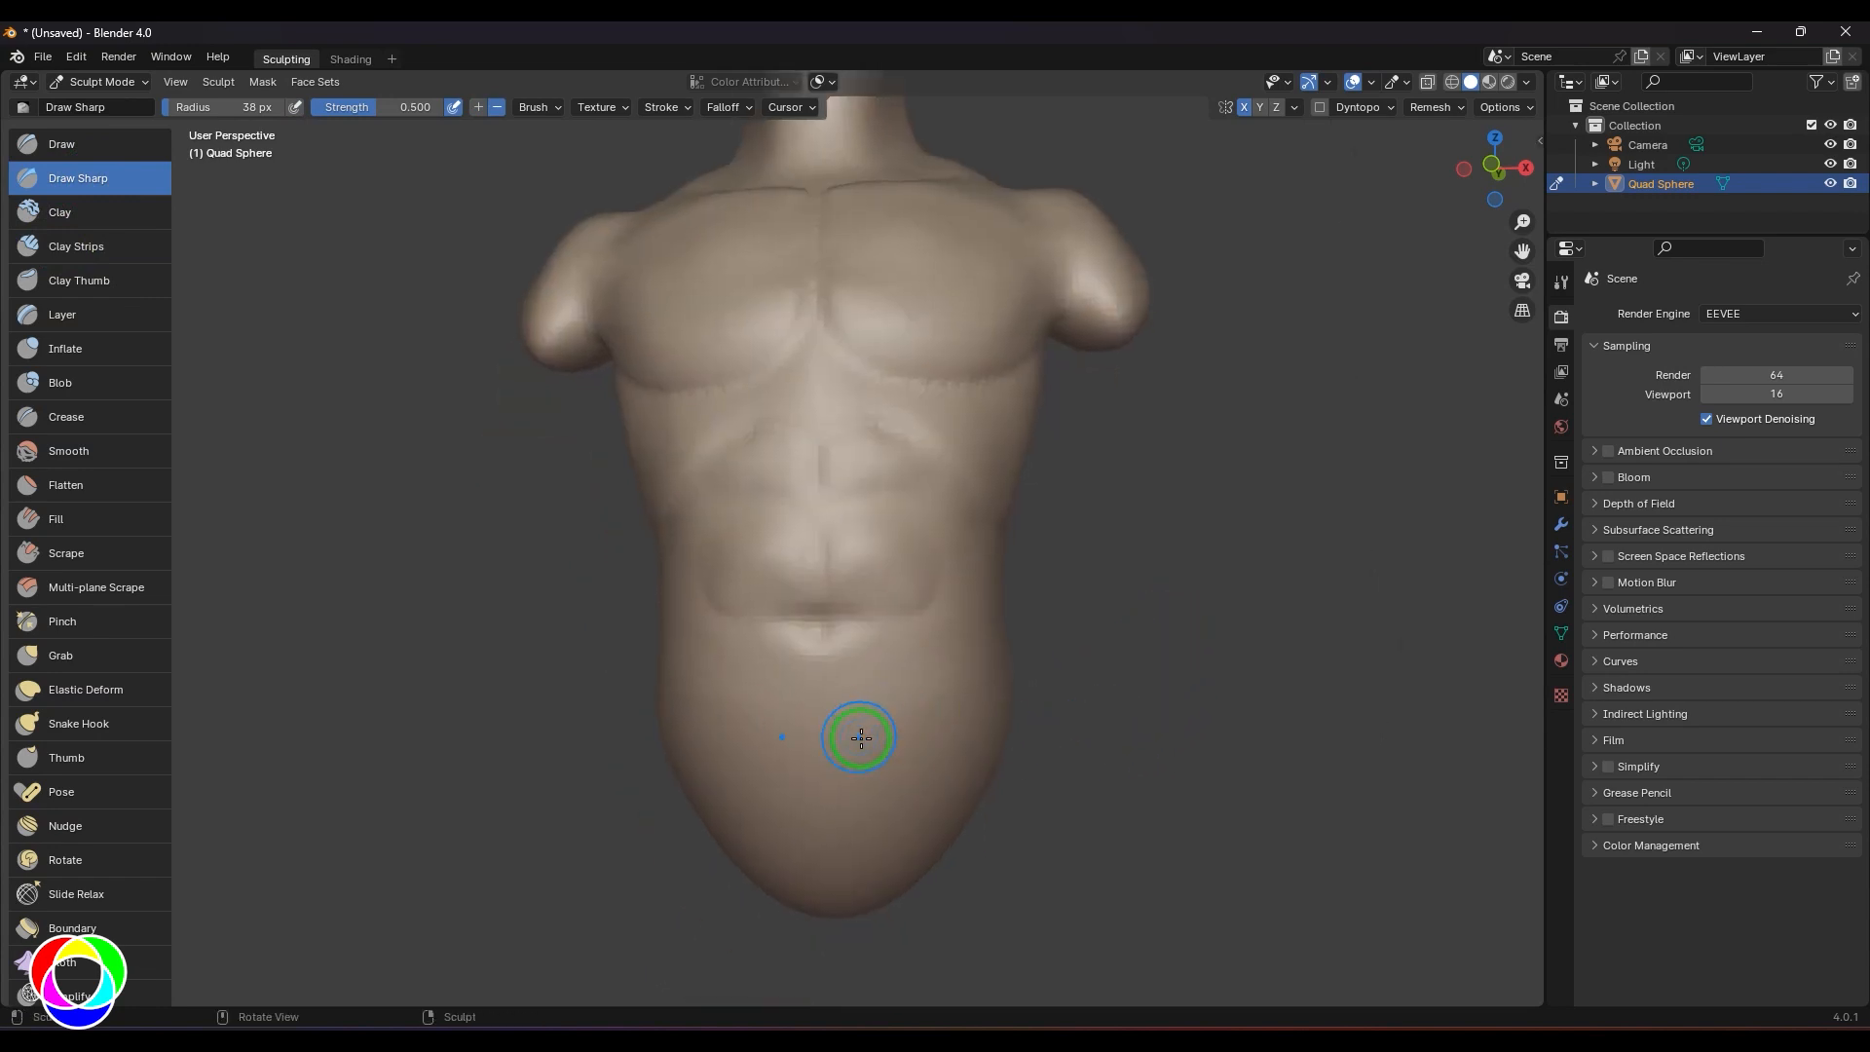
- Add volume to the lower abdomen below the crease using Clay Strips, enlarging the brush radius to 72 px
click(93, 248)
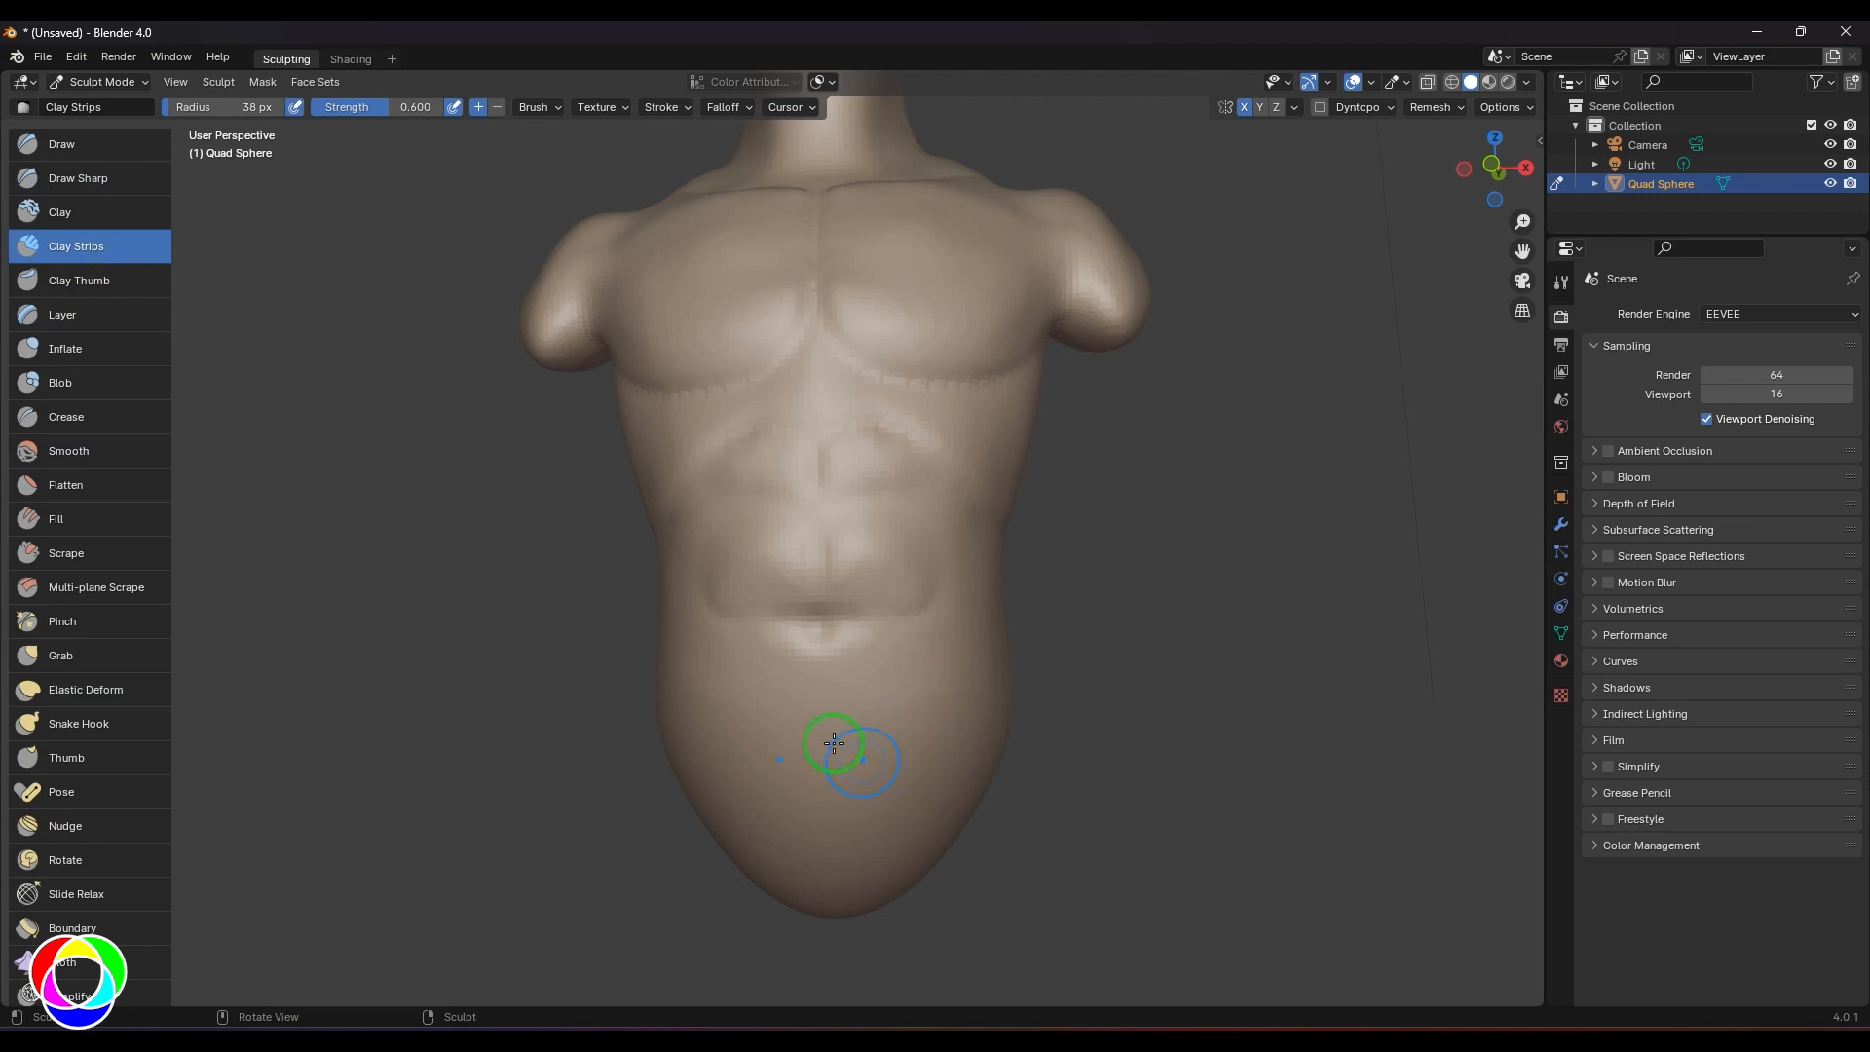
mouse_move(788, 663)
mouse_down()
mouse_move(922, 652)
mouse_move(851, 718)
mouse_move(798, 695)
mouse_move(872, 780)
mouse_move(839, 893)
mouse_move(819, 738)
mouse_move(851, 831)
mouse_move(814, 905)
mouse_move(824, 708)
mouse_move(857, 847)
mouse_up()
key(f)
click(909, 681)
middle_drag(1181, 701, 1166, 602)
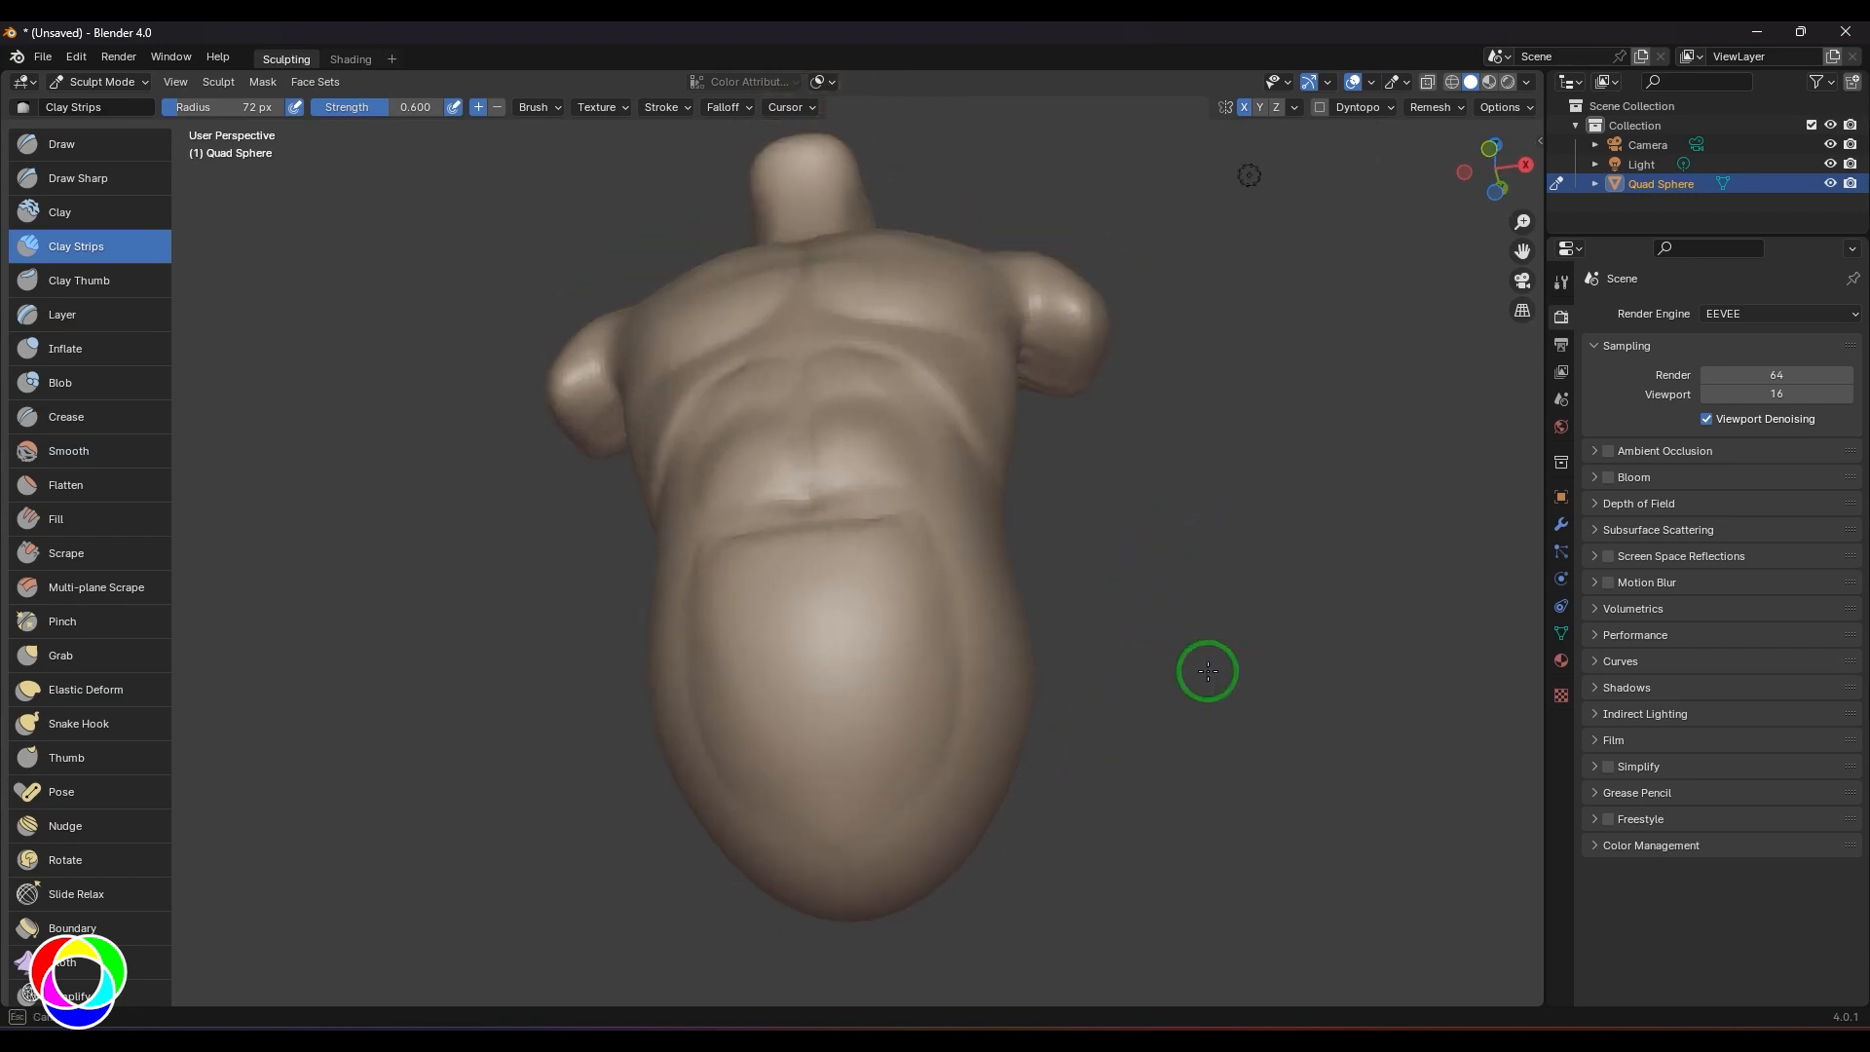
- Carve three diagonal rib grooves on the flanks below the chest using Draw Sharp with a 72 px radius, and smooth them
middle_drag(1207, 668, 967, 642)
click(105, 182)
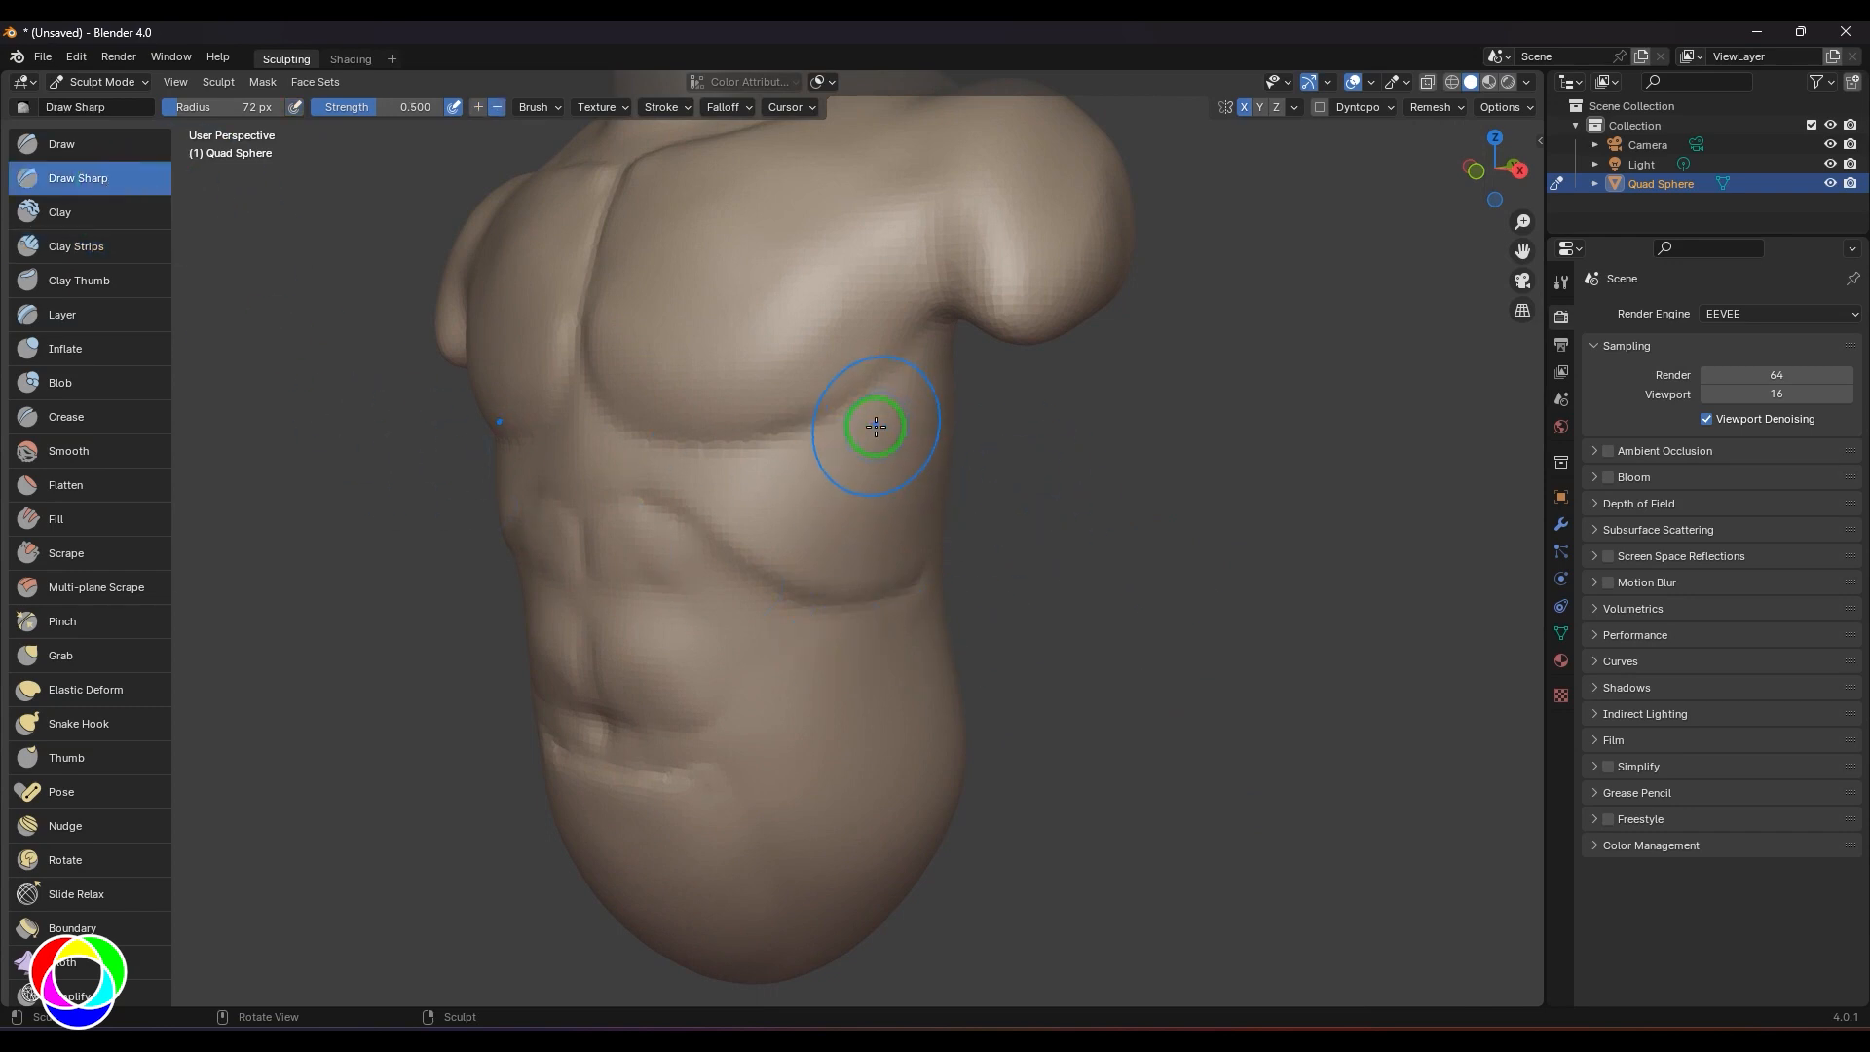
drag(902, 406, 773, 492)
drag(912, 463, 781, 528)
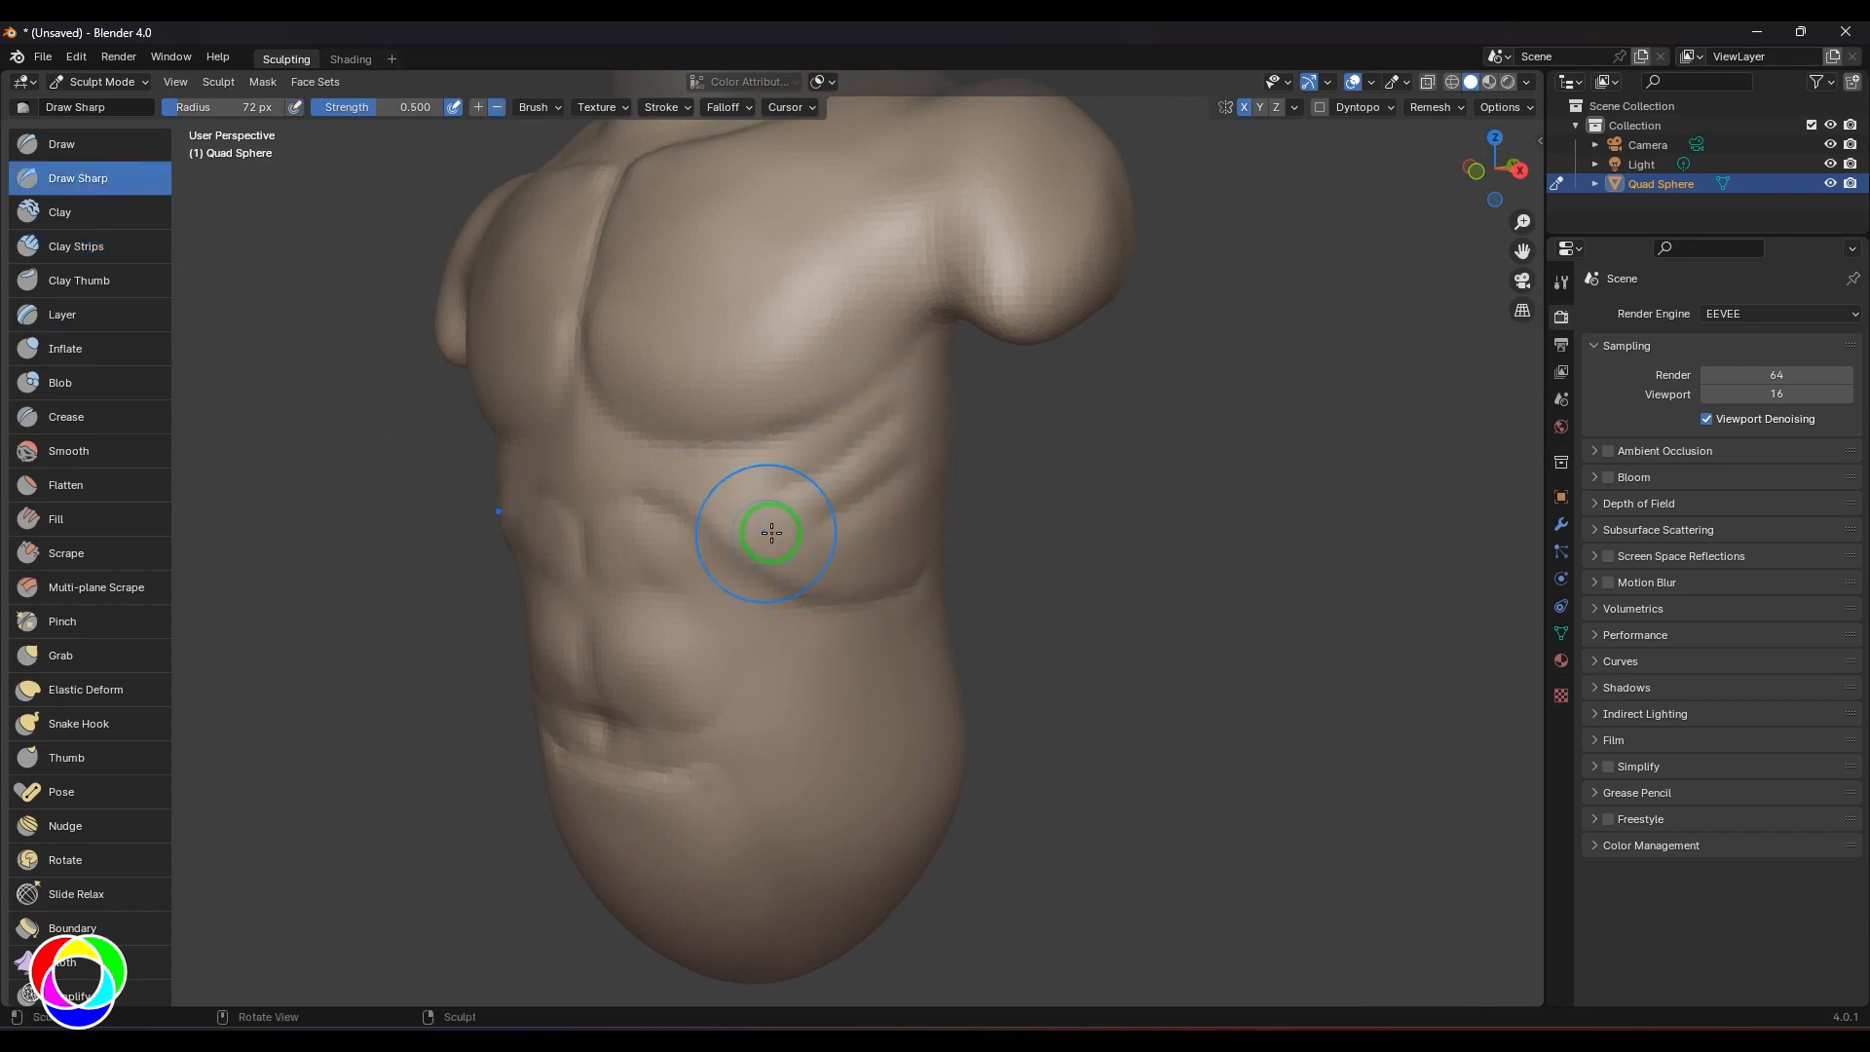
drag(917, 520, 830, 563)
shift+drag(792, 493, 841, 548)
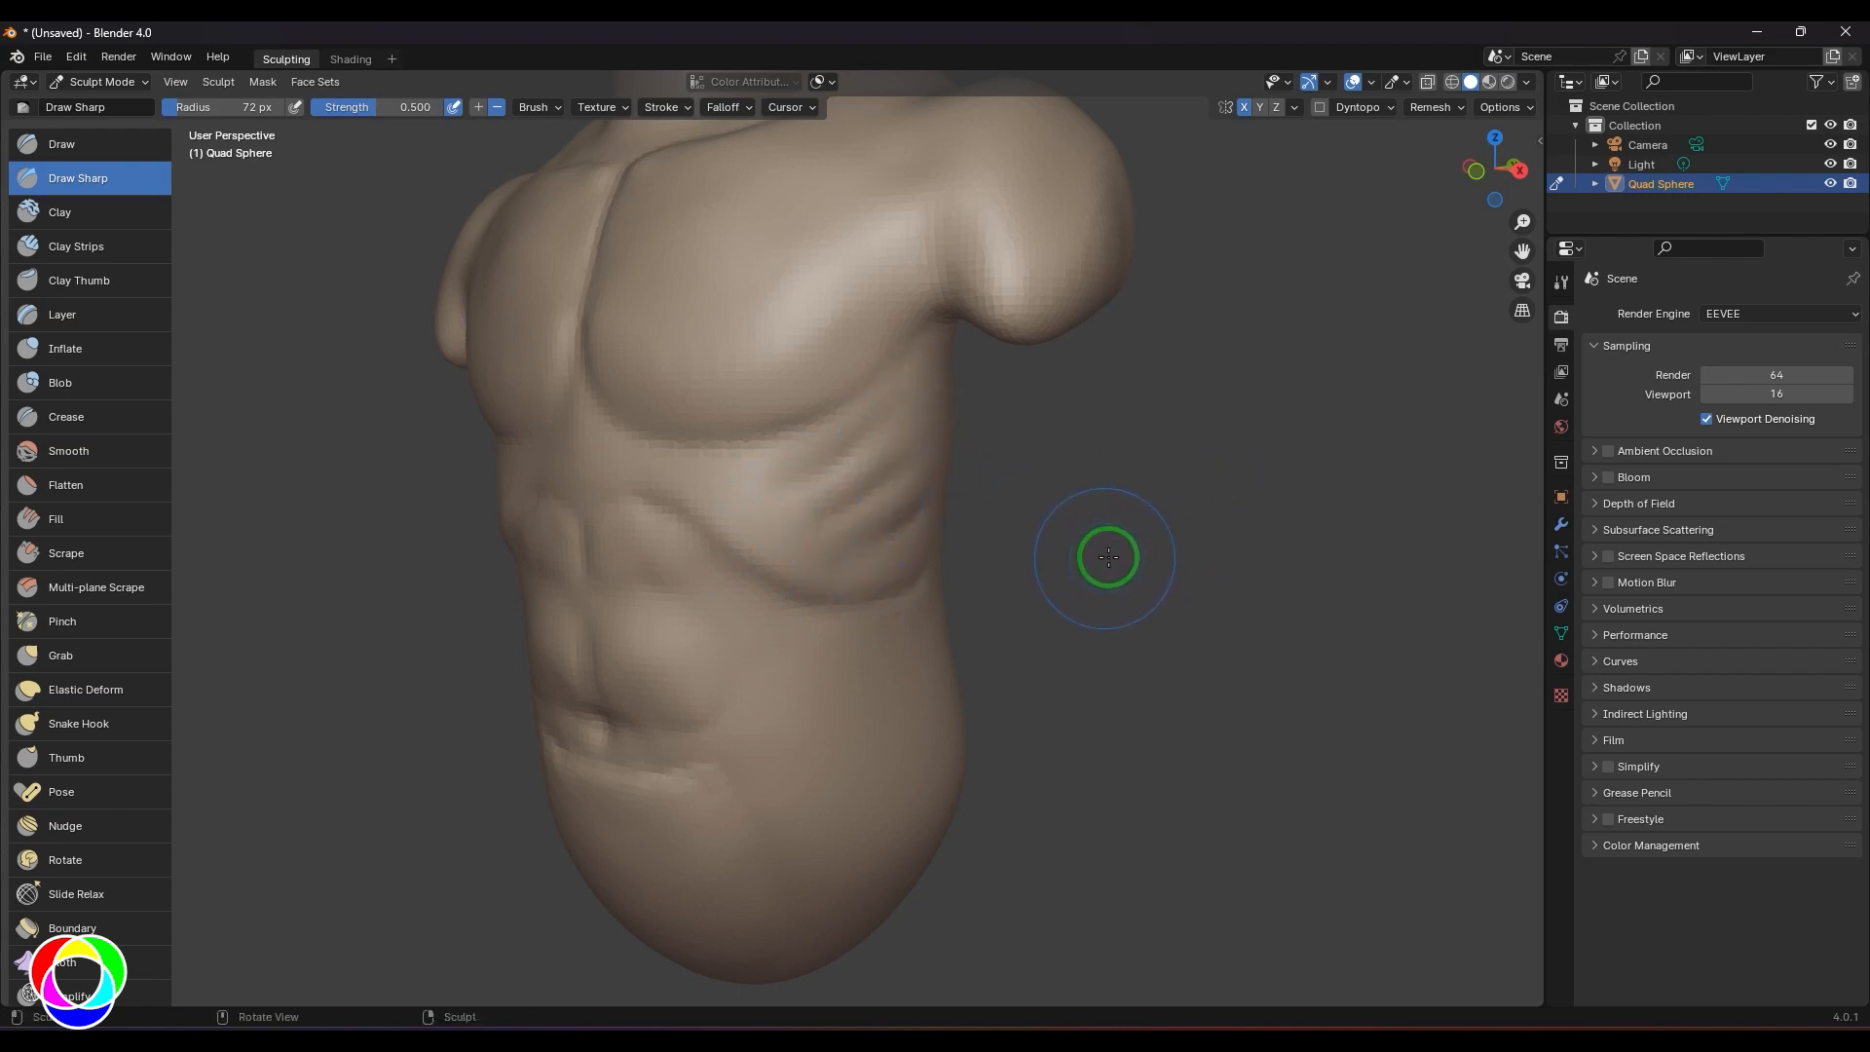
middle_drag(1085, 538, 1064, 422)
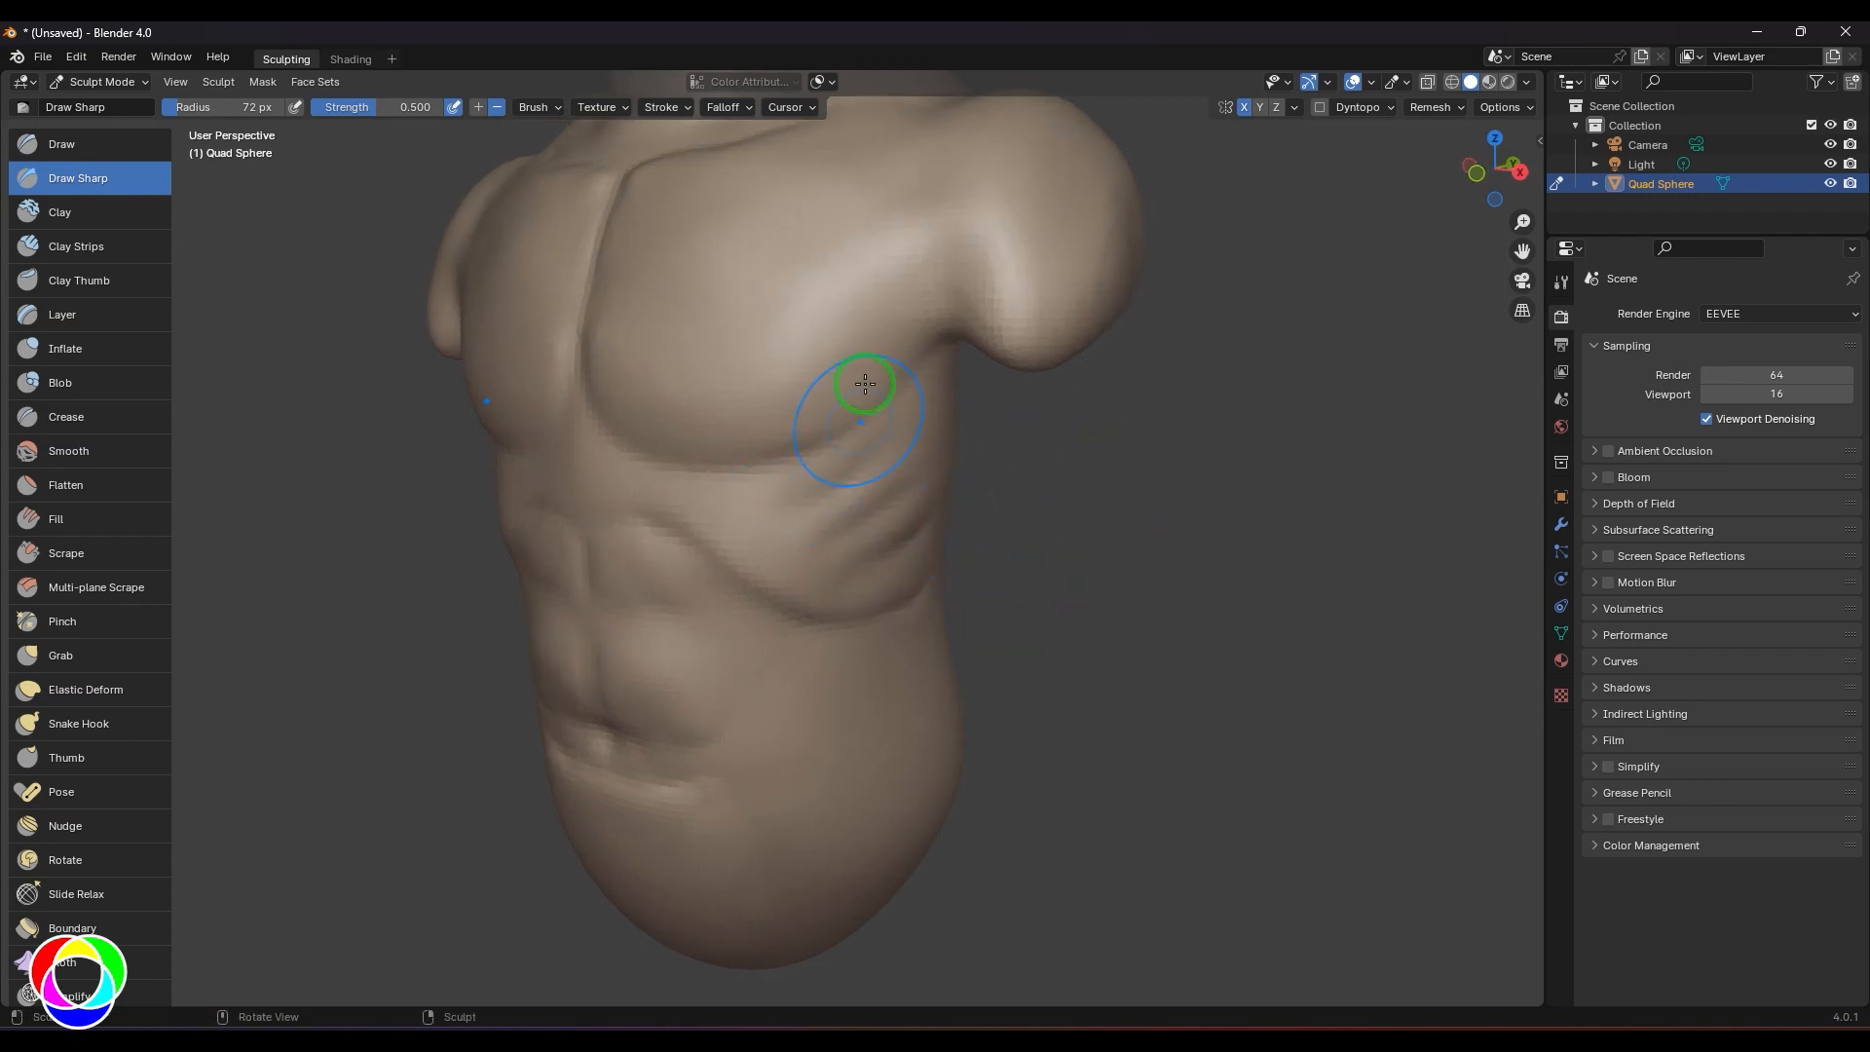
- Thicken the lower and outer edges of the chest muscles using Clay Strips with a 72 px radius
key(c)
mouse_move(868, 334)
mouse_down()
mouse_move(802, 421)
mouse_move(865, 387)
mouse_move(890, 313)
mouse_move(749, 447)
mouse_up()
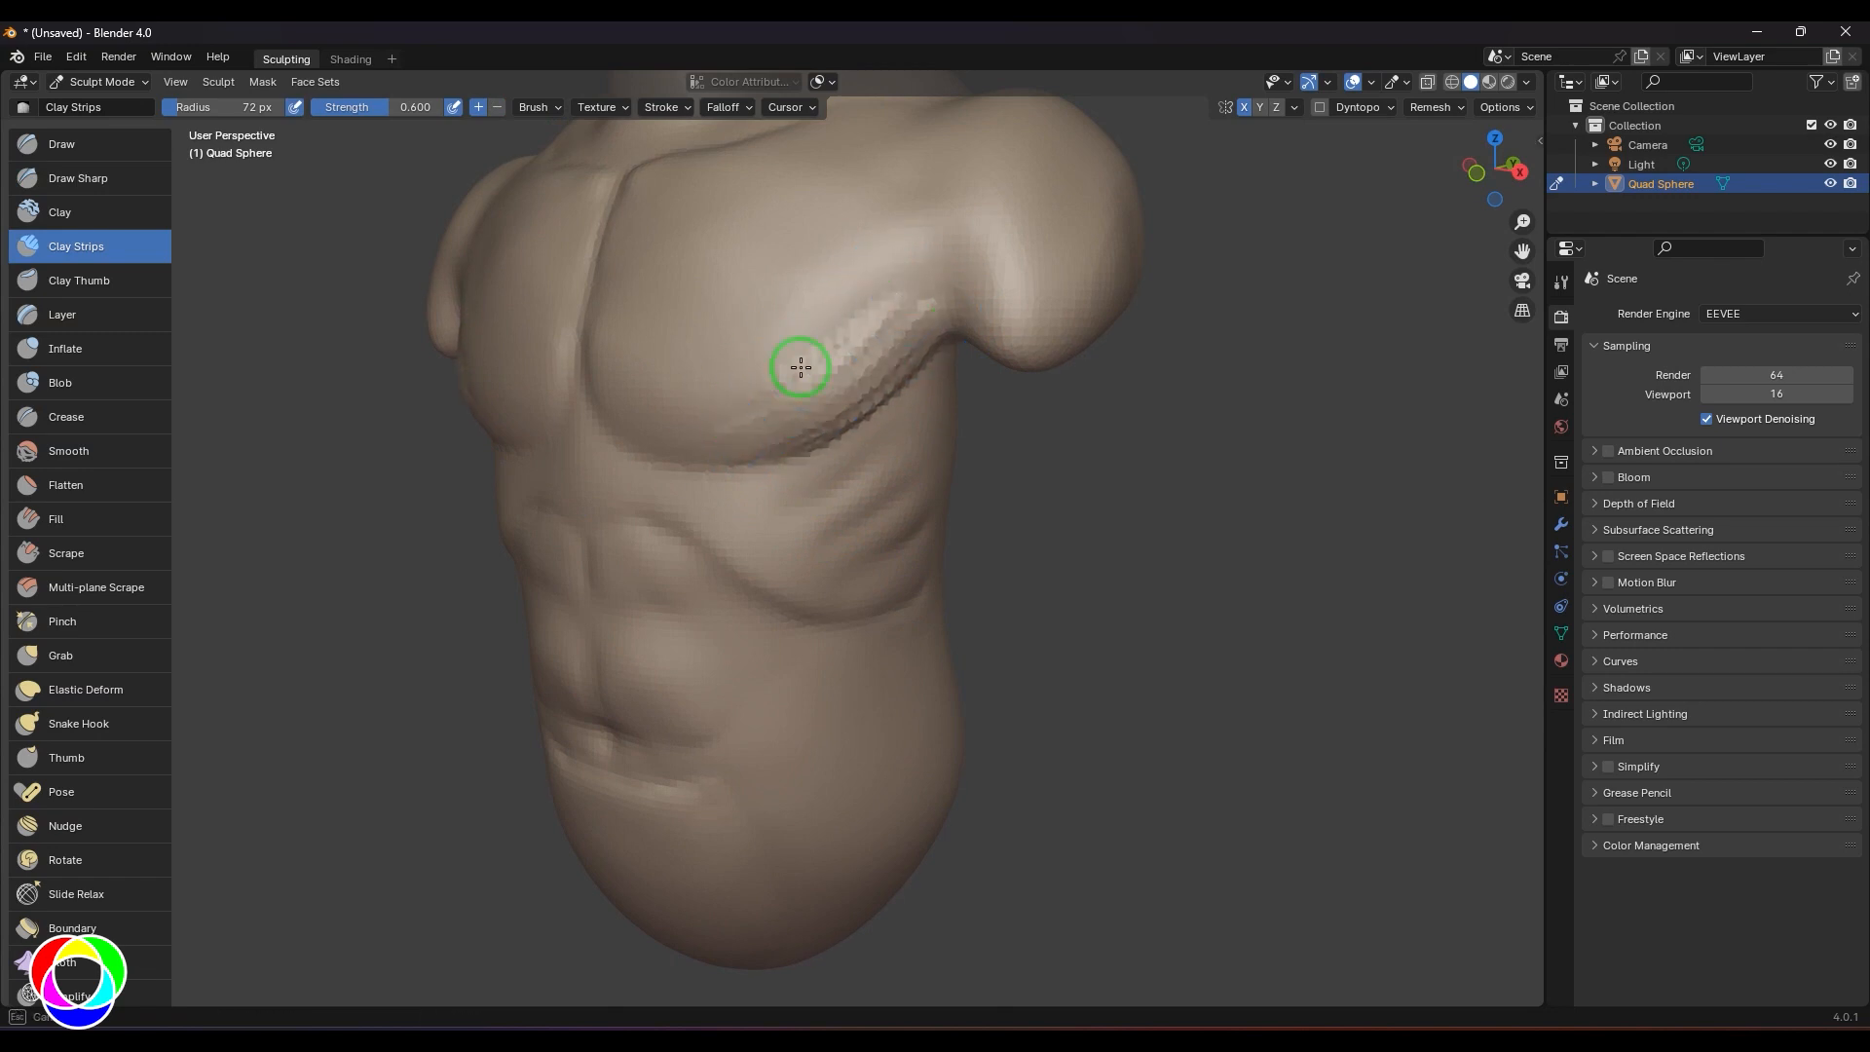
mouse_move(729, 366)
mouse_down()
mouse_move(681, 417)
mouse_move(681, 471)
mouse_up()
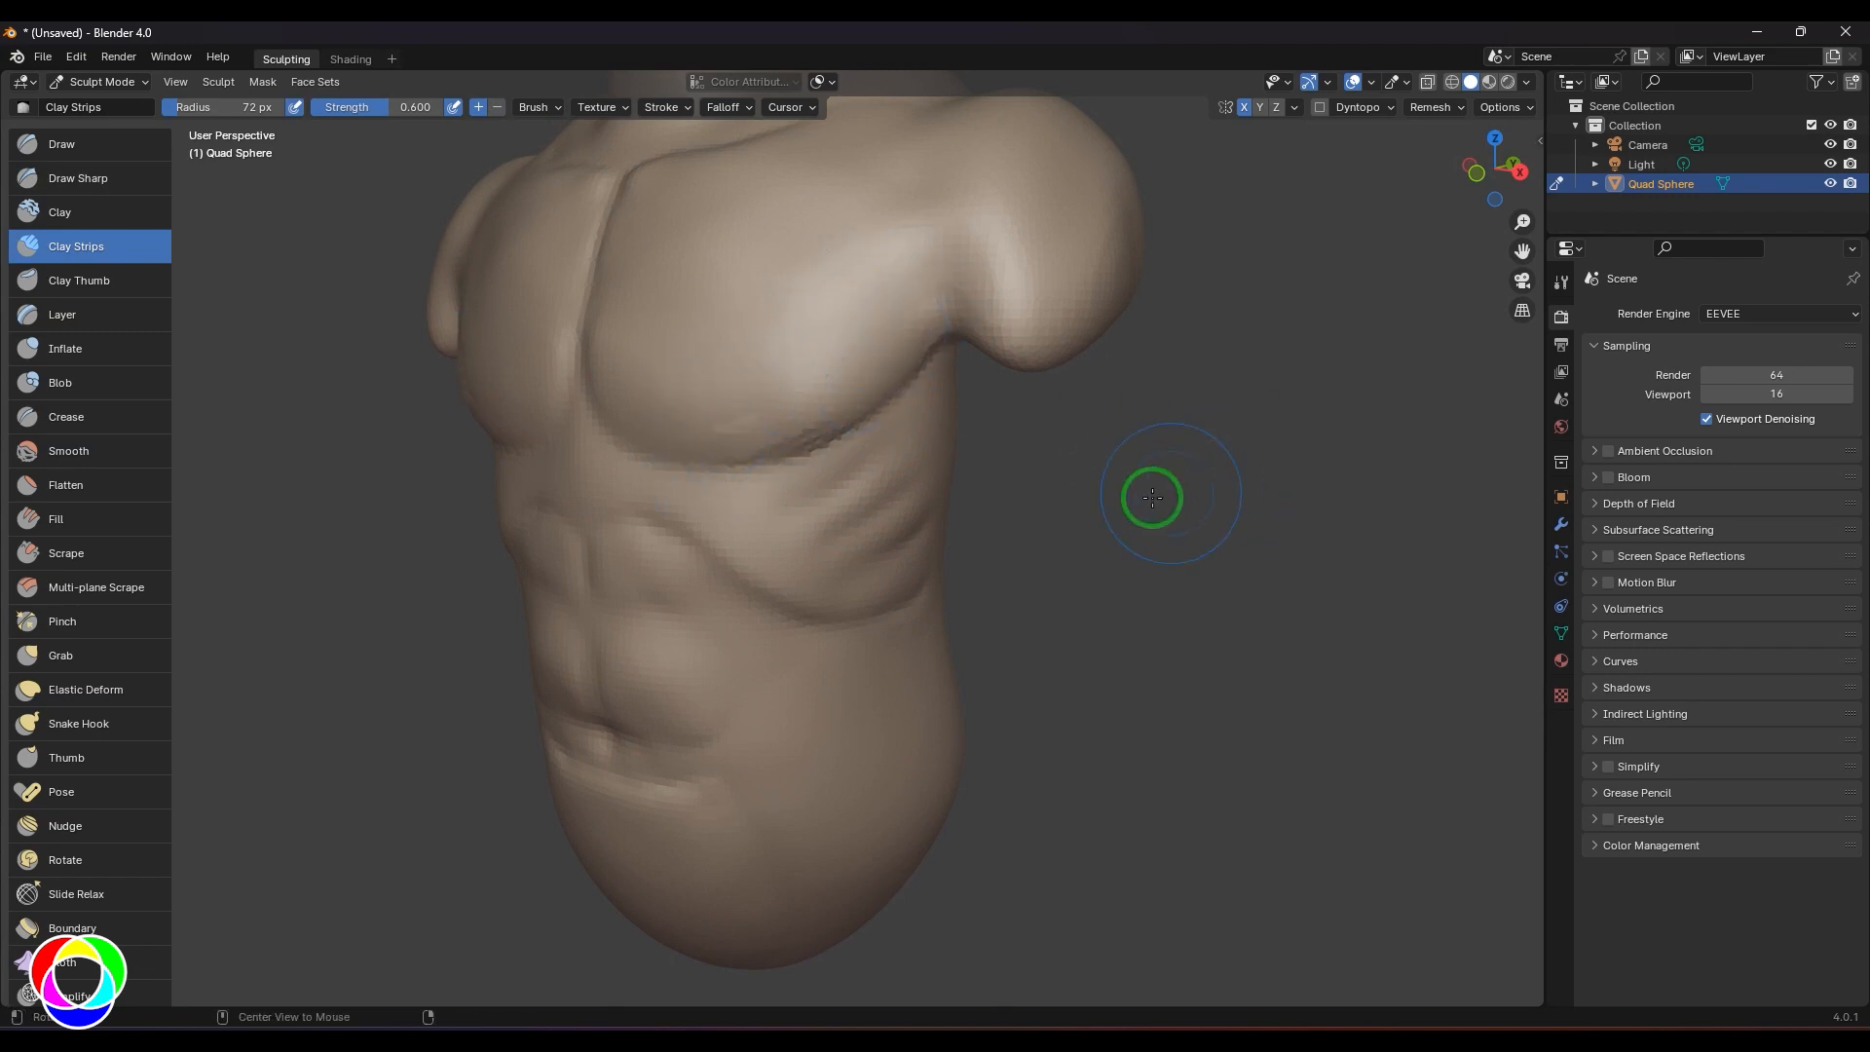
middle_drag(1152, 493, 1006, 474)
drag(745, 428, 956, 437)
mouse_move(814, 411)
mouse_down()
mouse_move(1014, 384)
mouse_move(772, 396)
mouse_move(889, 438)
mouse_up()
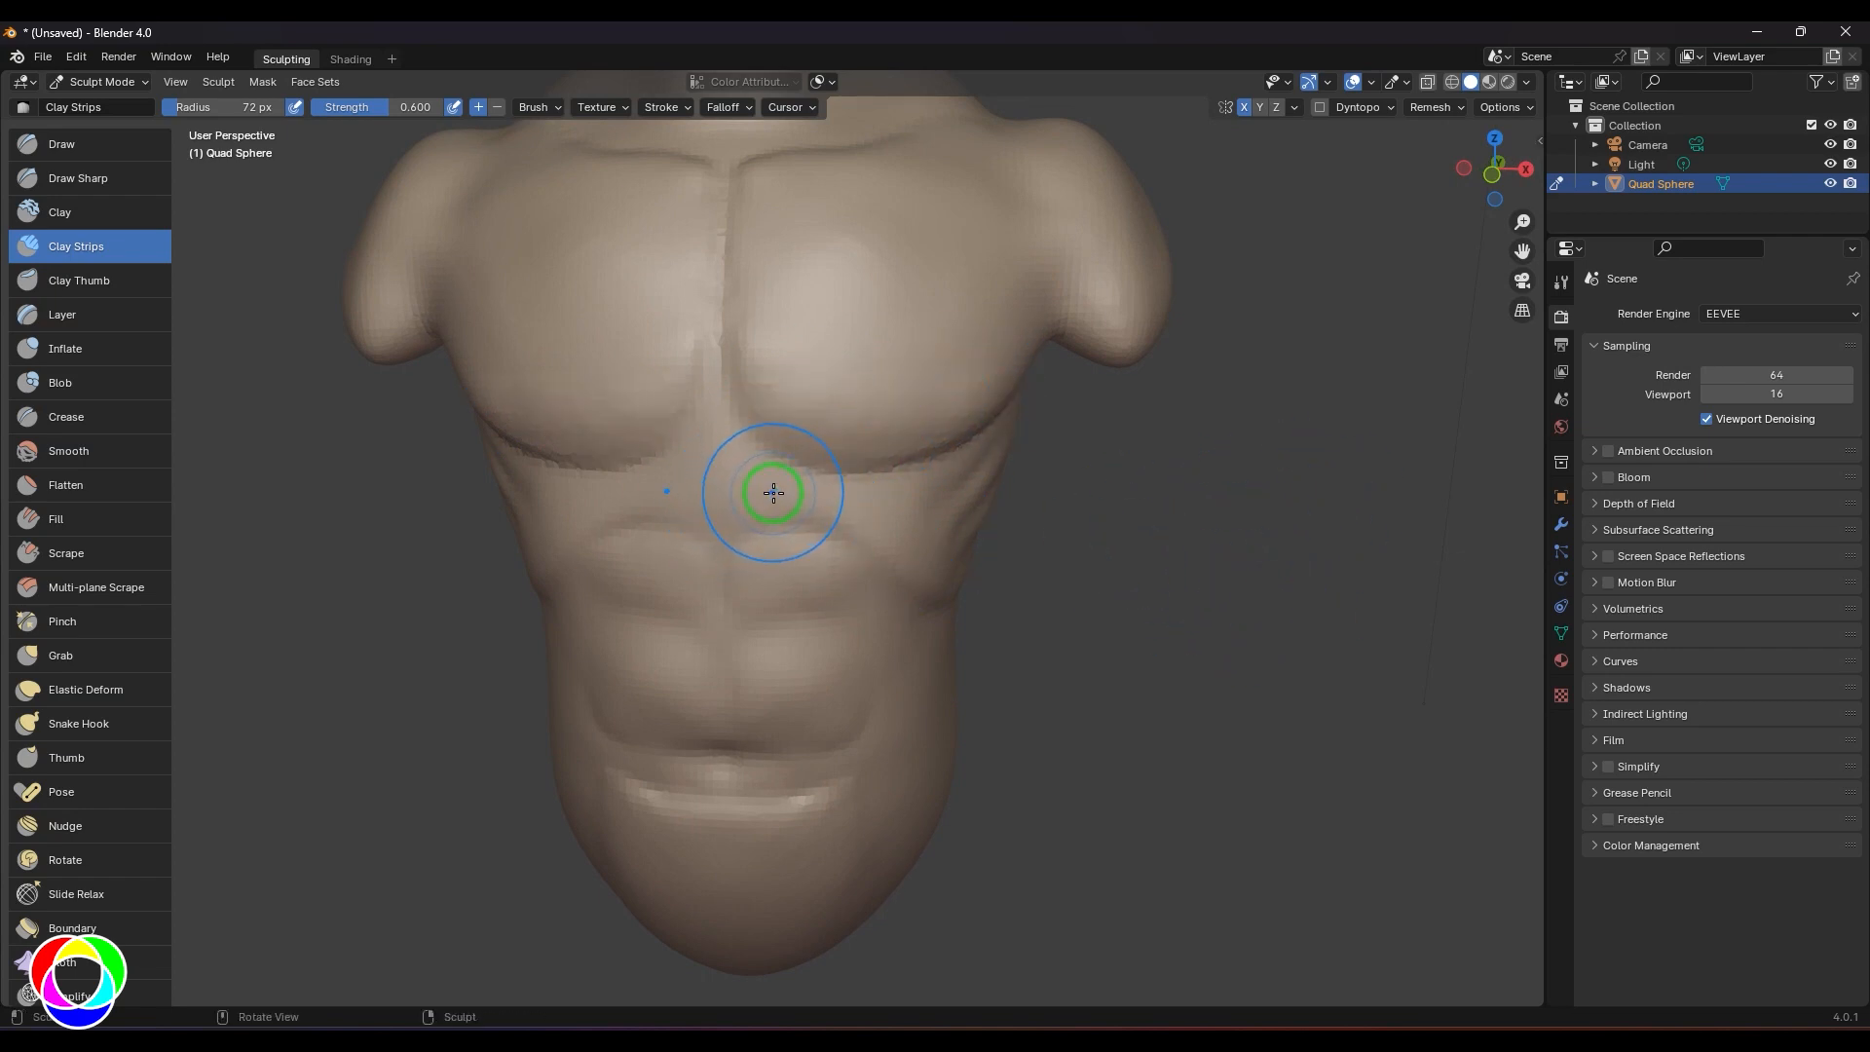
- Define three rows of separate abdominal blocks using Clay Strips with a 40 px radius, smoothing the strokes
key(f)
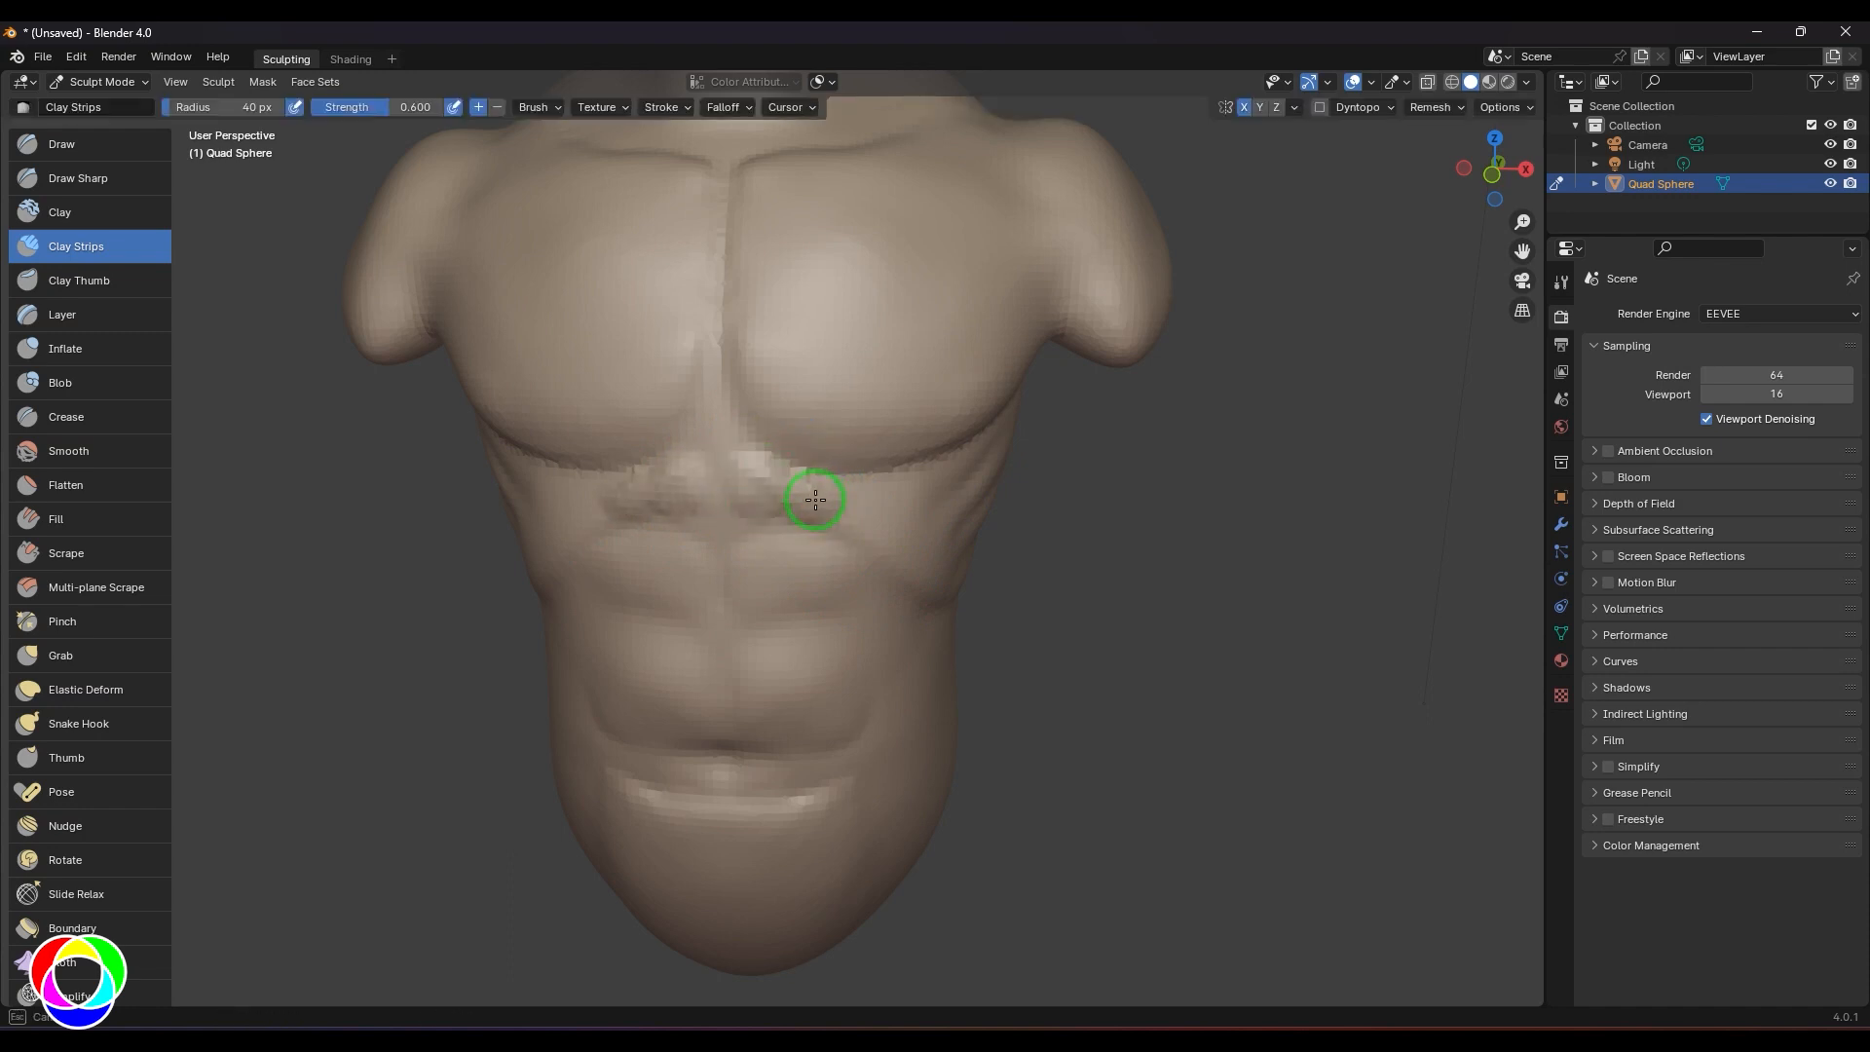
drag(815, 500, 838, 512)
shift+drag(747, 472, 809, 507)
mouse_move(718, 563)
mouse_down()
mouse_move(746, 595)
mouse_move(777, 592)
mouse_move(734, 601)
mouse_move(794, 590)
mouse_up()
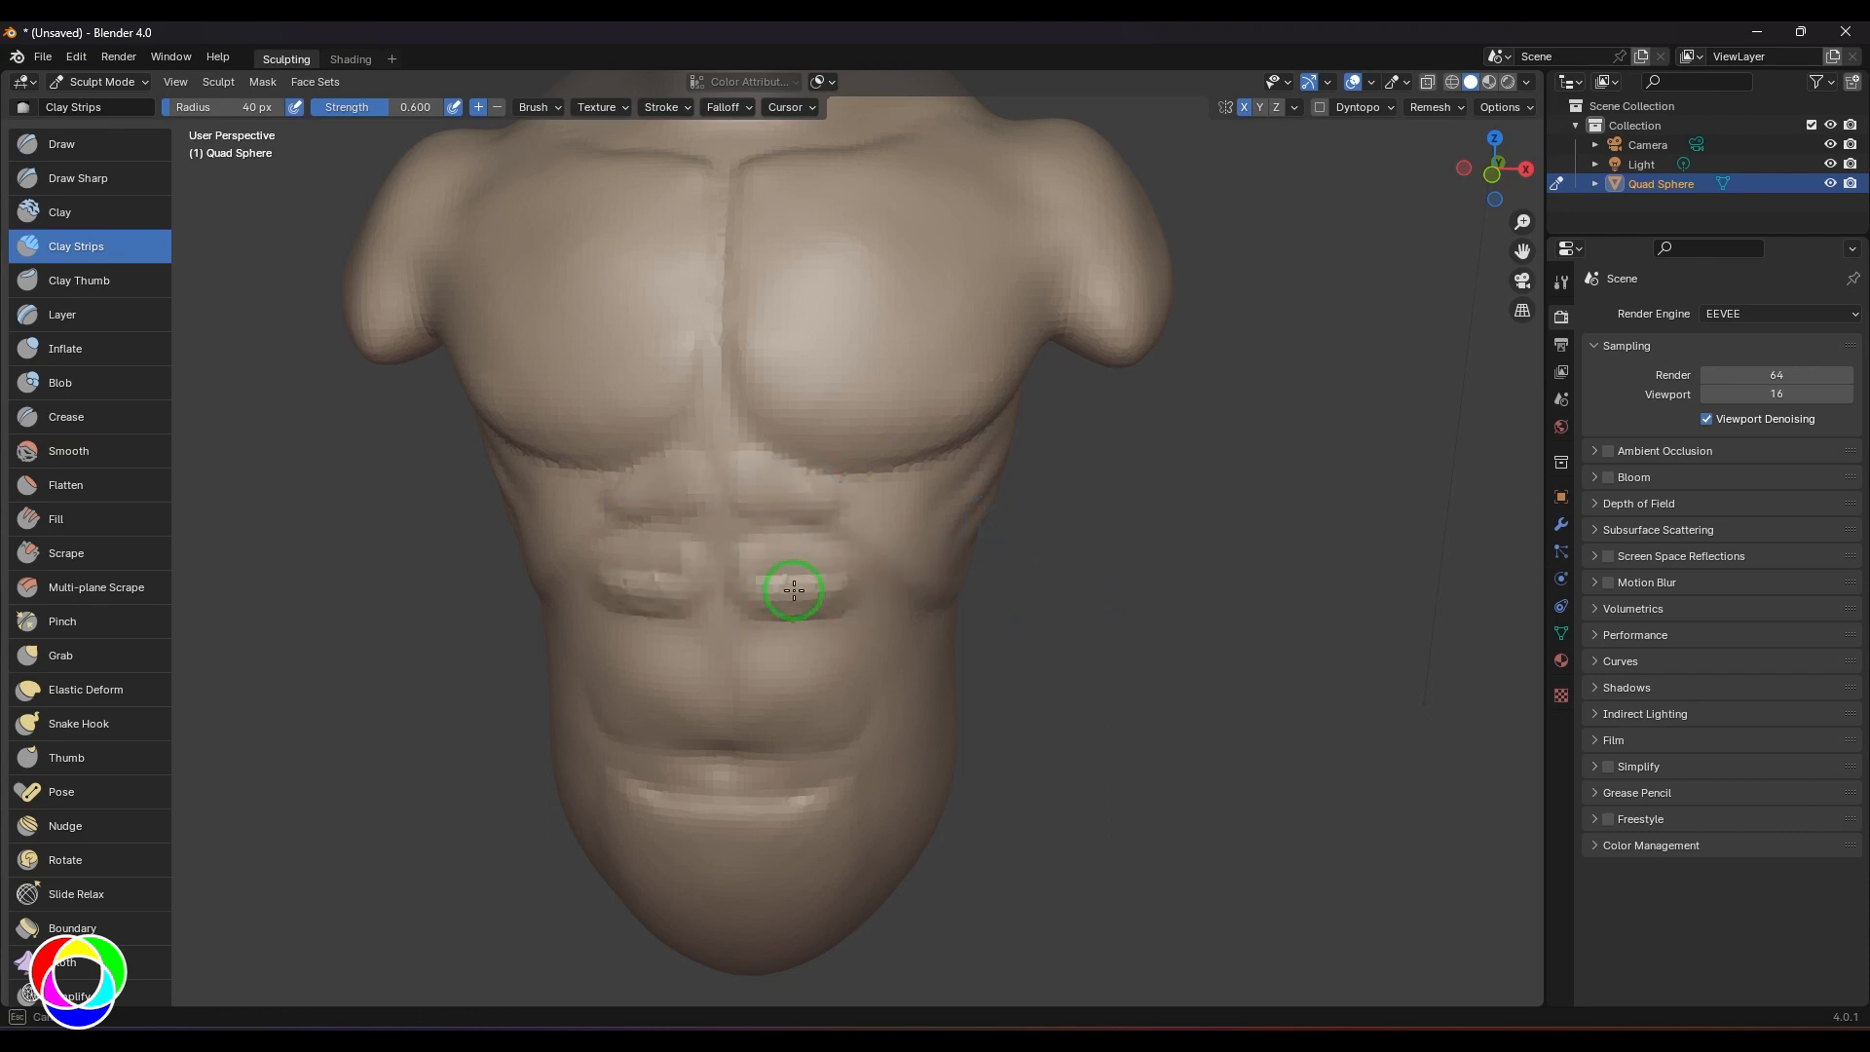
shift+drag(826, 603, 877, 584)
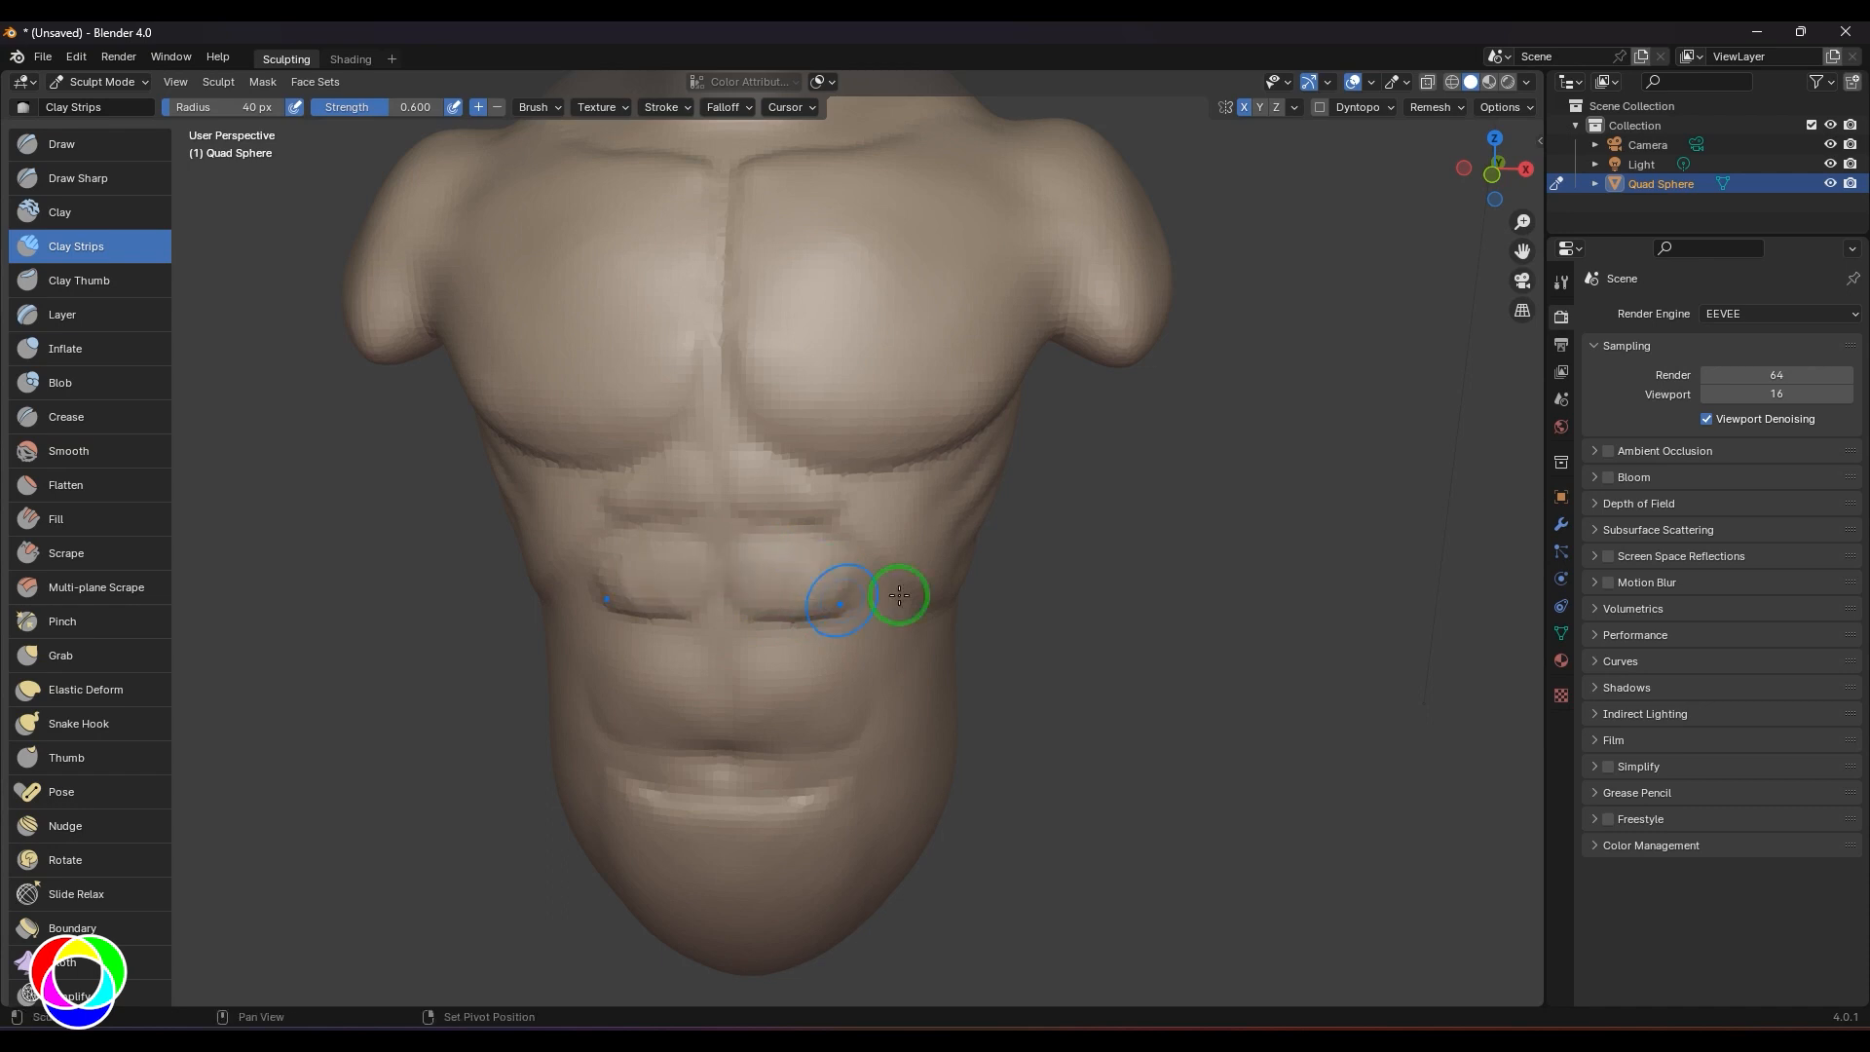
drag(818, 717, 745, 718)
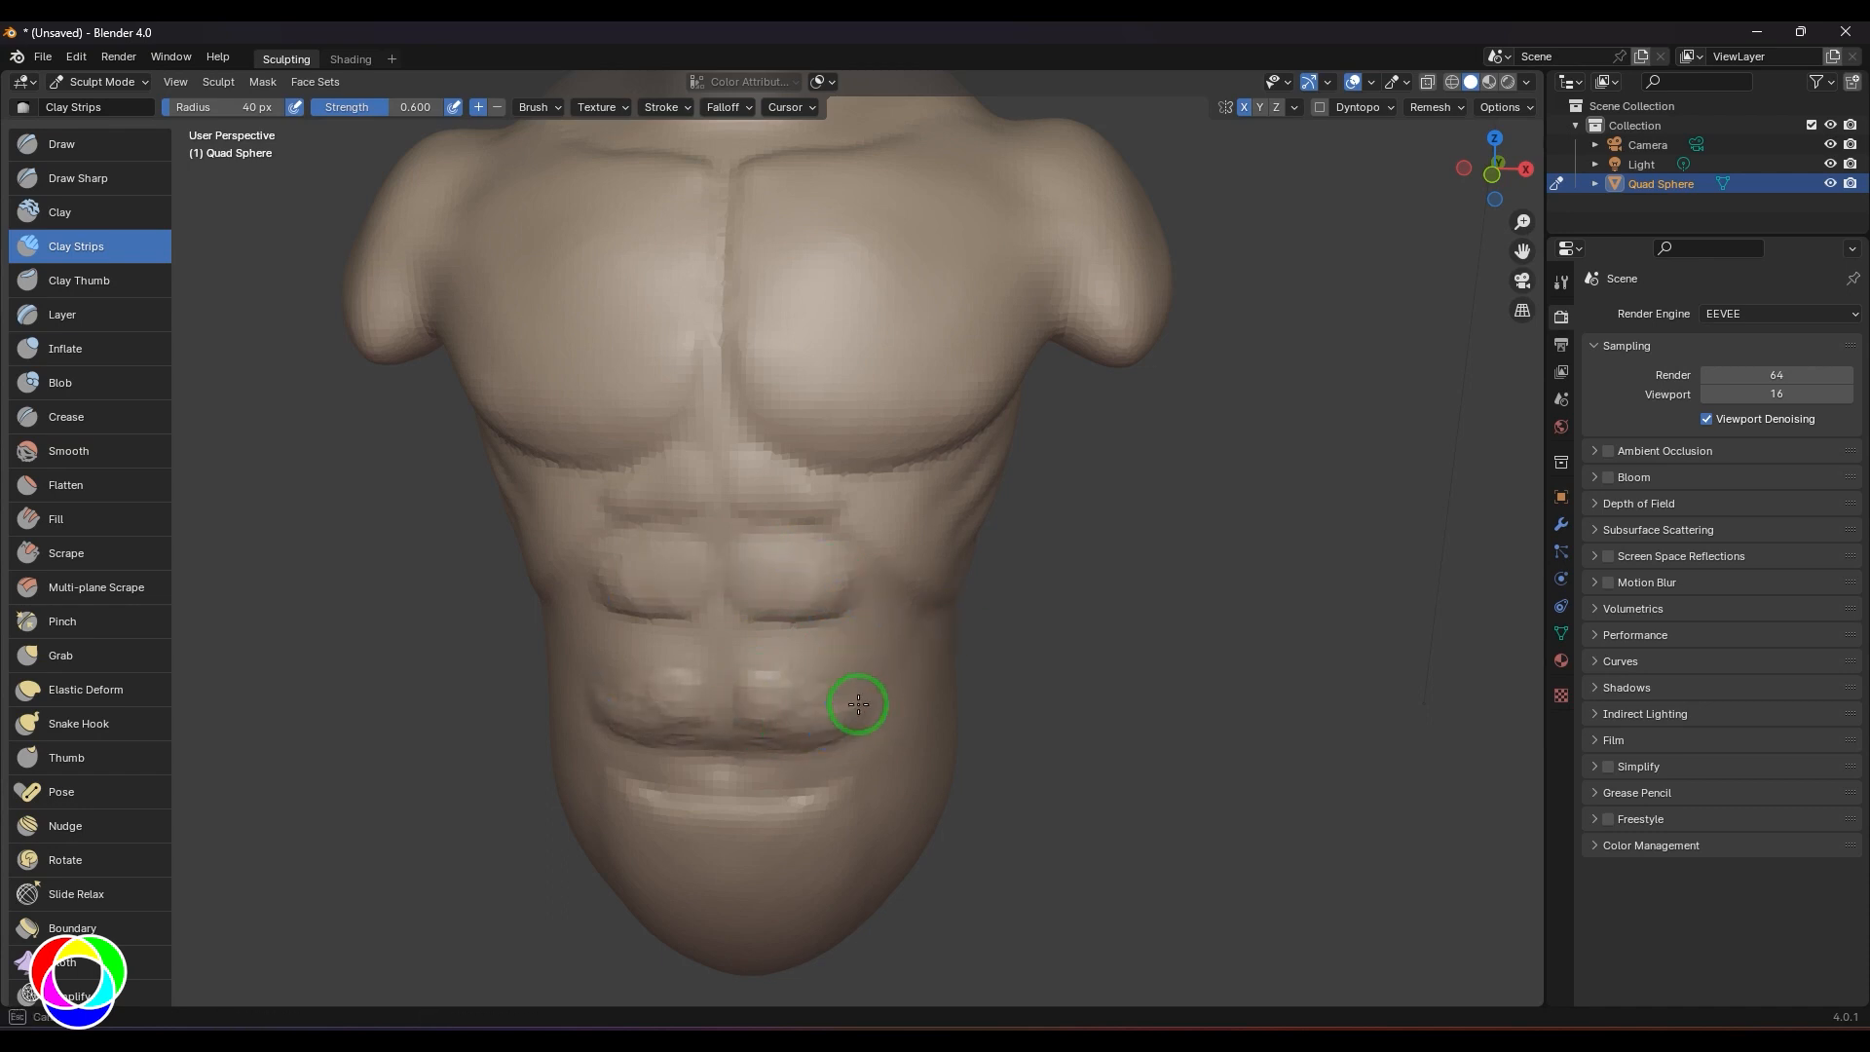
mouse_move(736, 721)
mouse_down()
mouse_move(815, 718)
mouse_move(777, 710)
mouse_up()
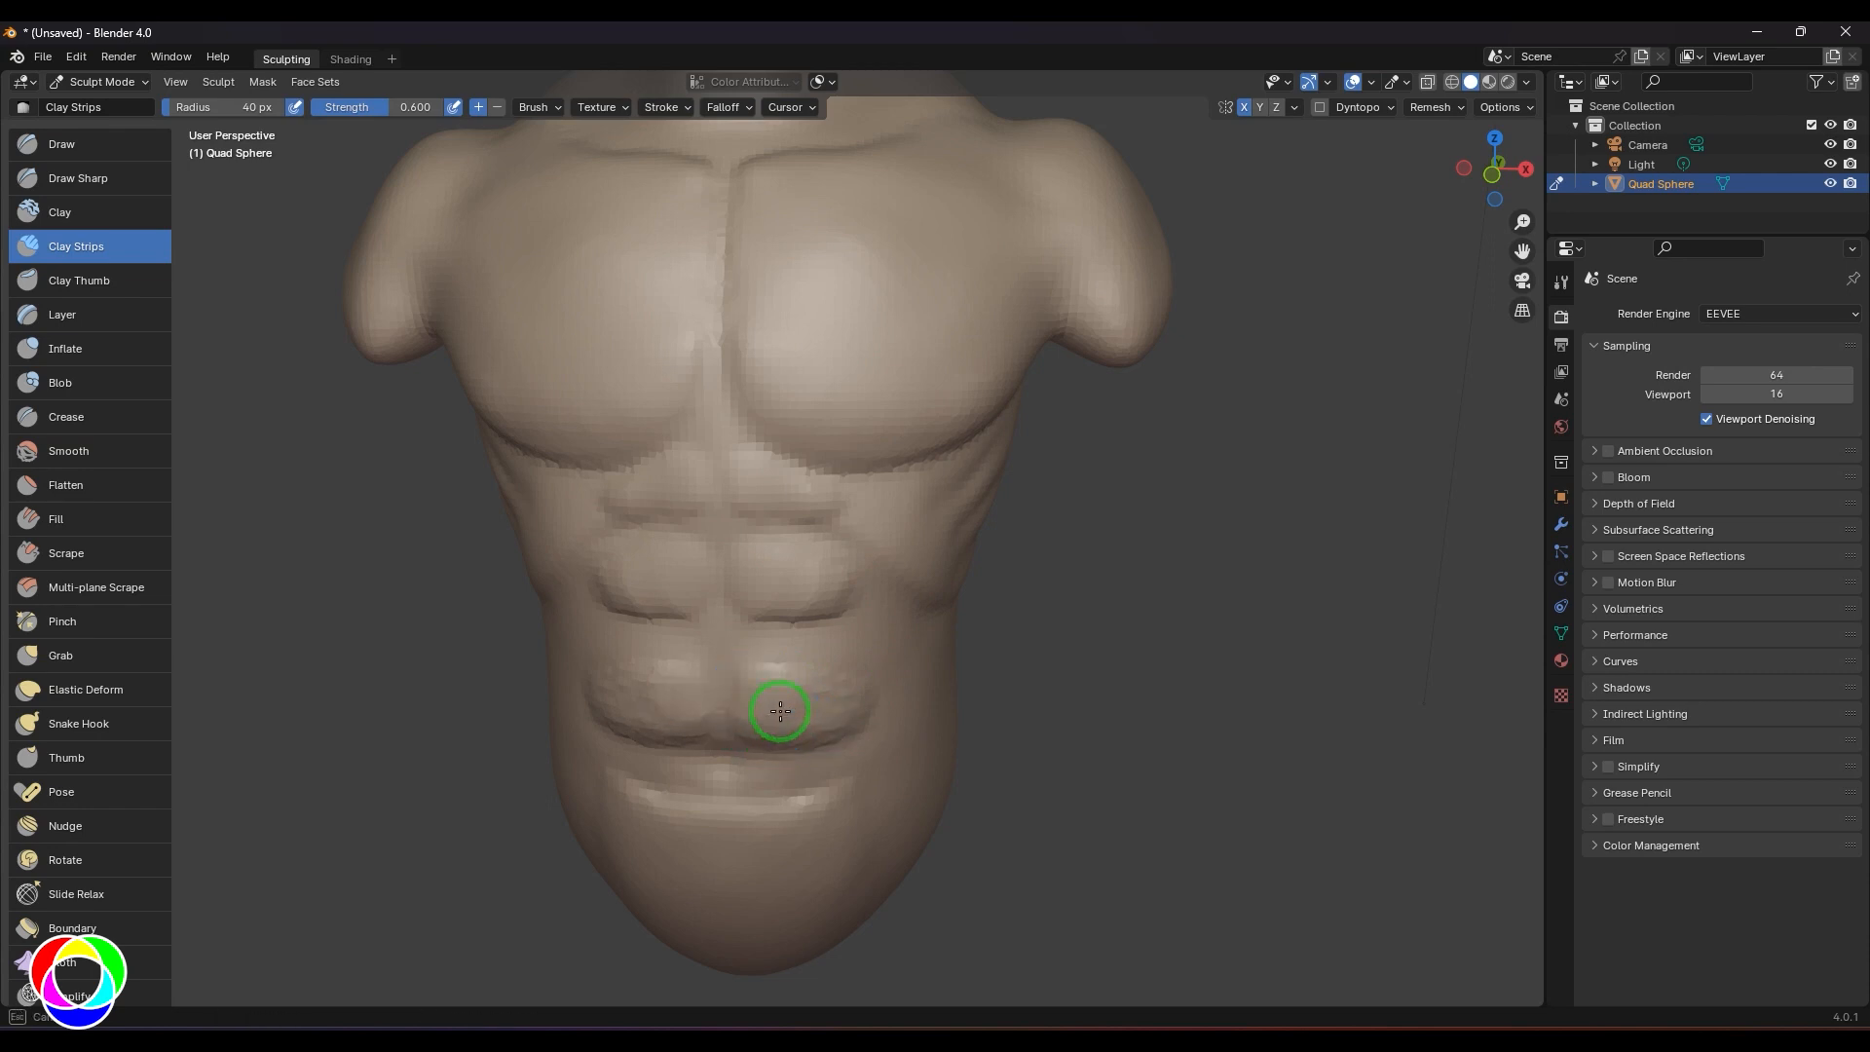
- Refine the abdominal blocks and smooth their edges along with the ridge on the lower abdomen
middle_drag(1160, 672, 877, 656)
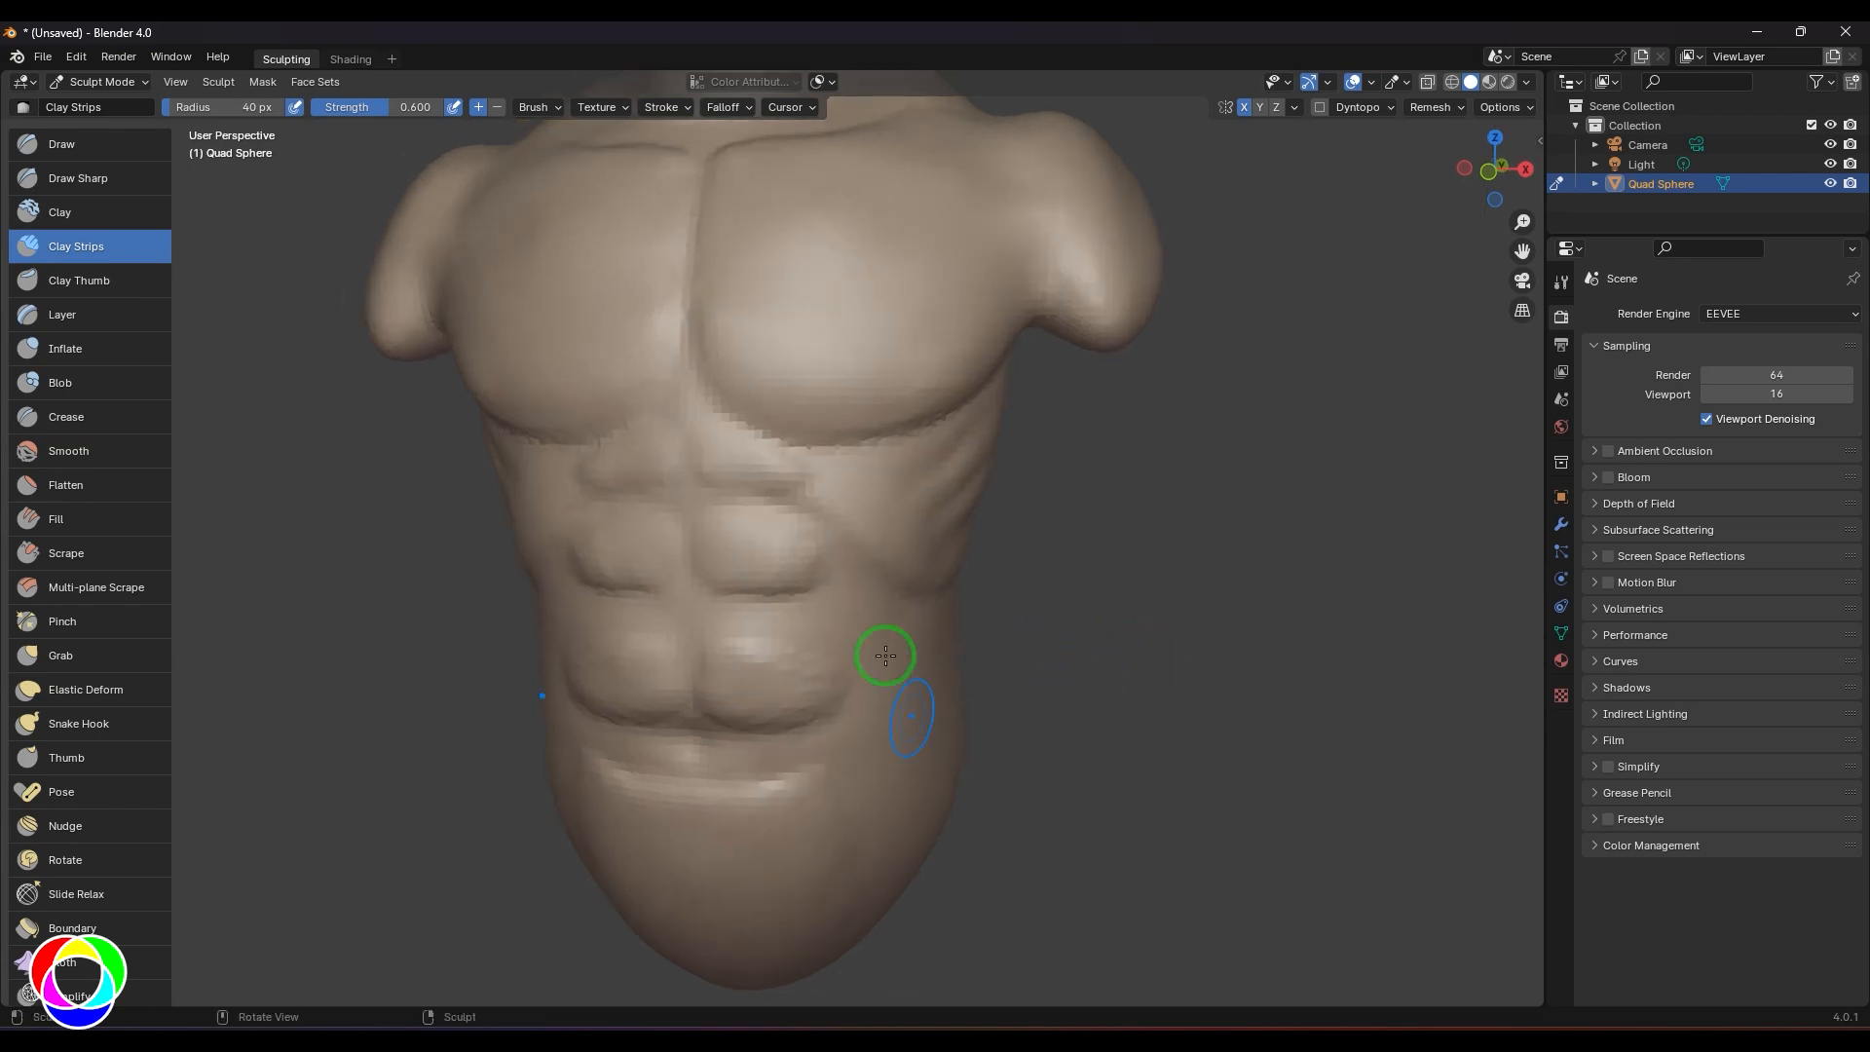
mouse_move(827, 572)
mouse_down()
mouse_move(844, 659)
mouse_move(814, 668)
mouse_move(713, 627)
mouse_up()
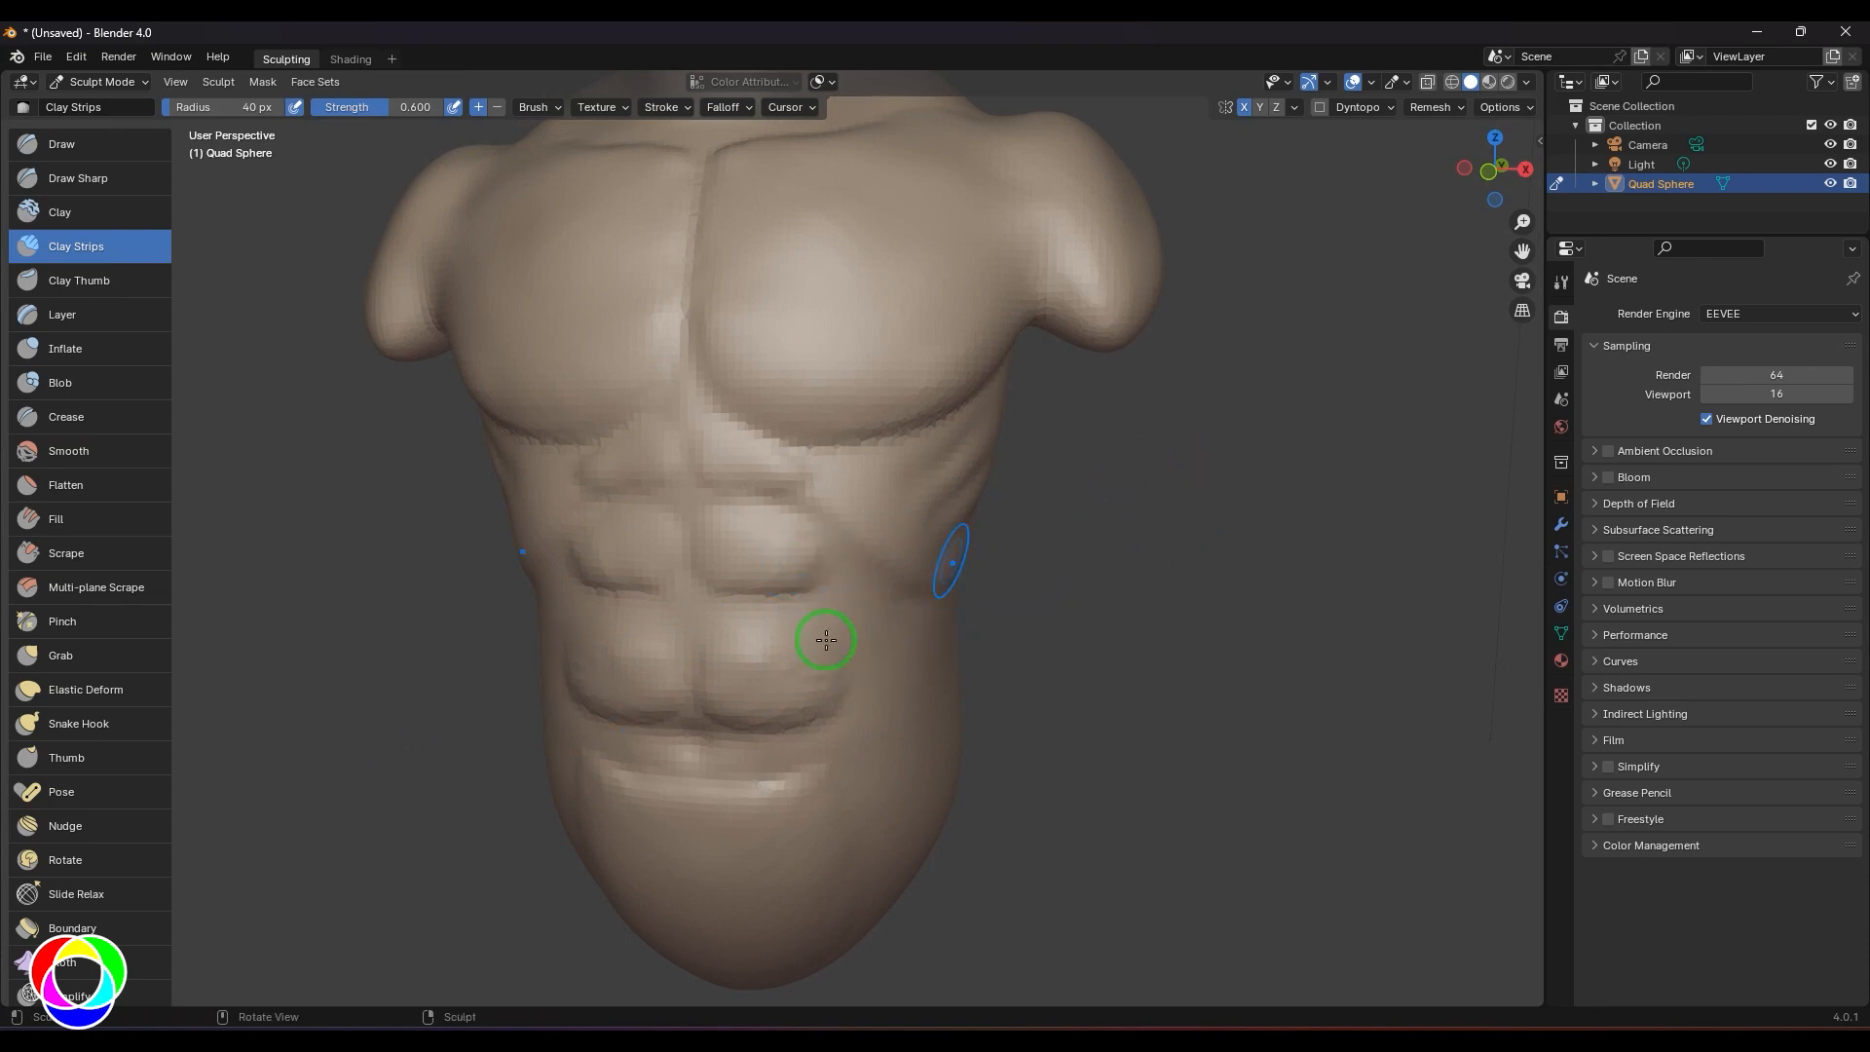
click(68, 450)
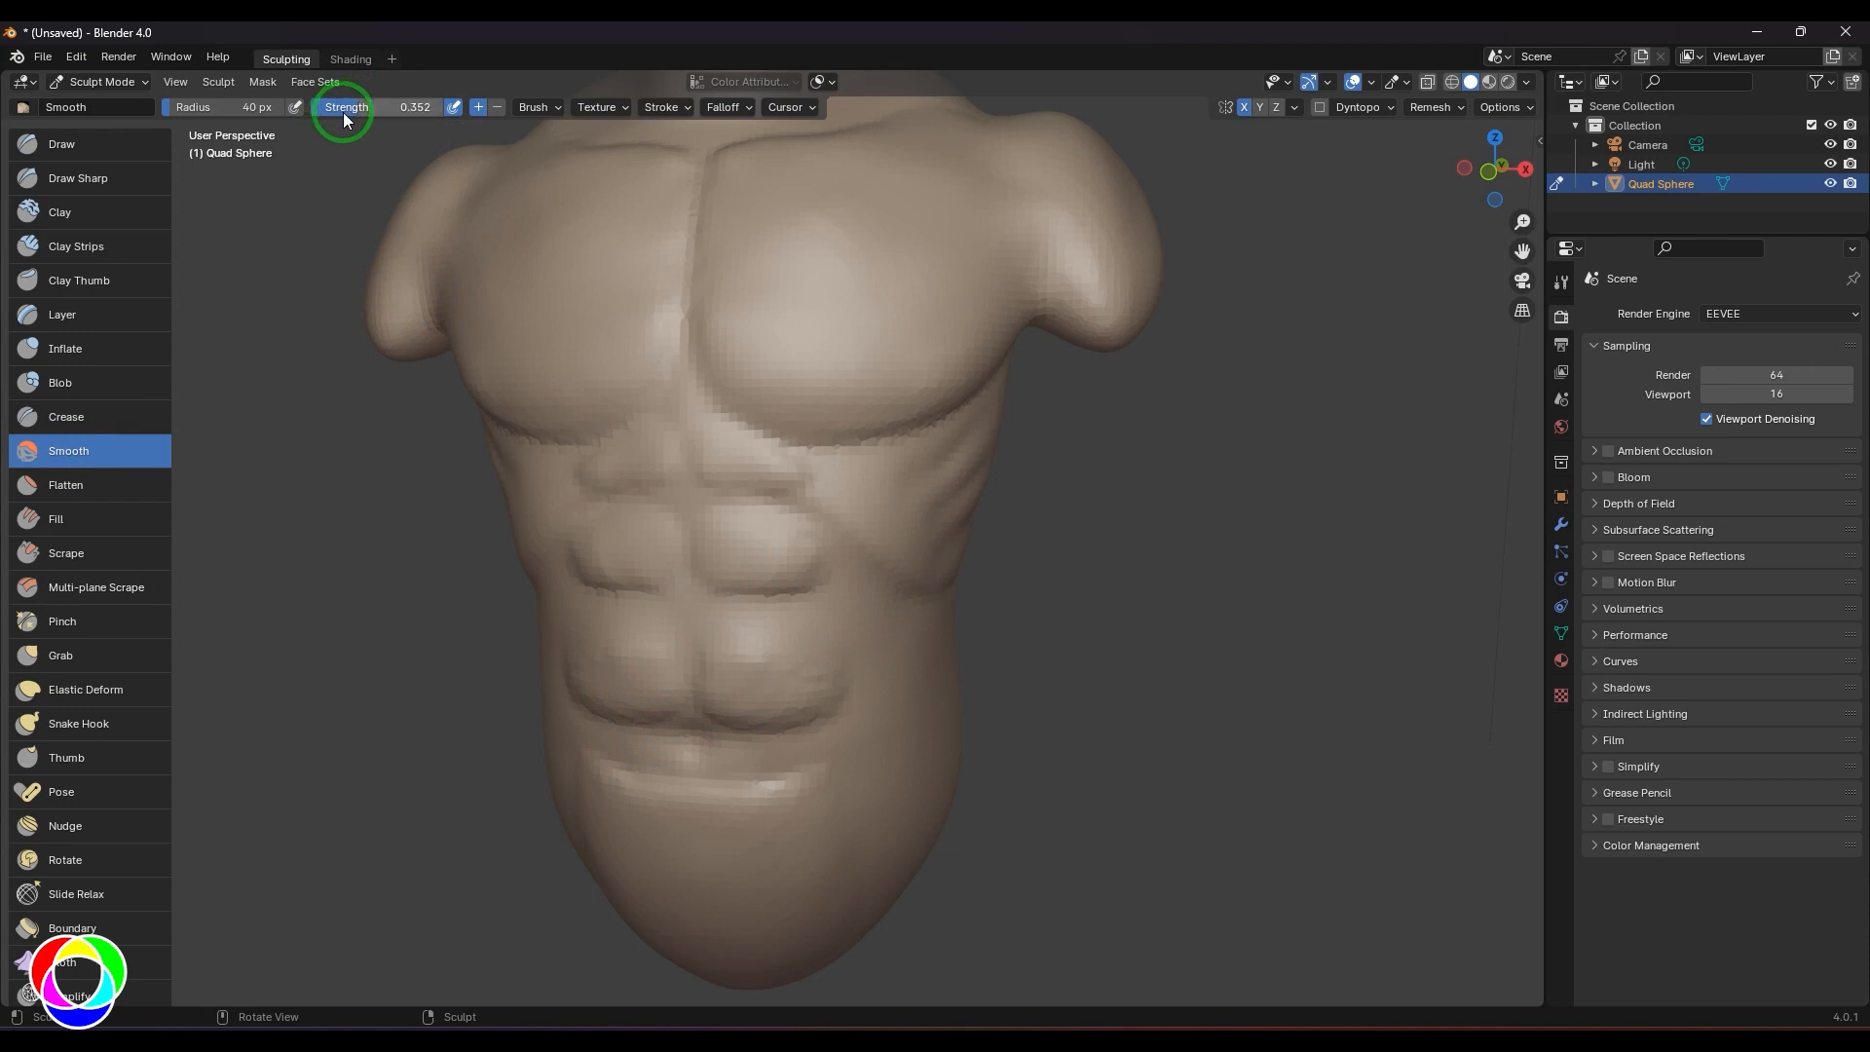
click(78, 246)
shift+drag(821, 574, 794, 514)
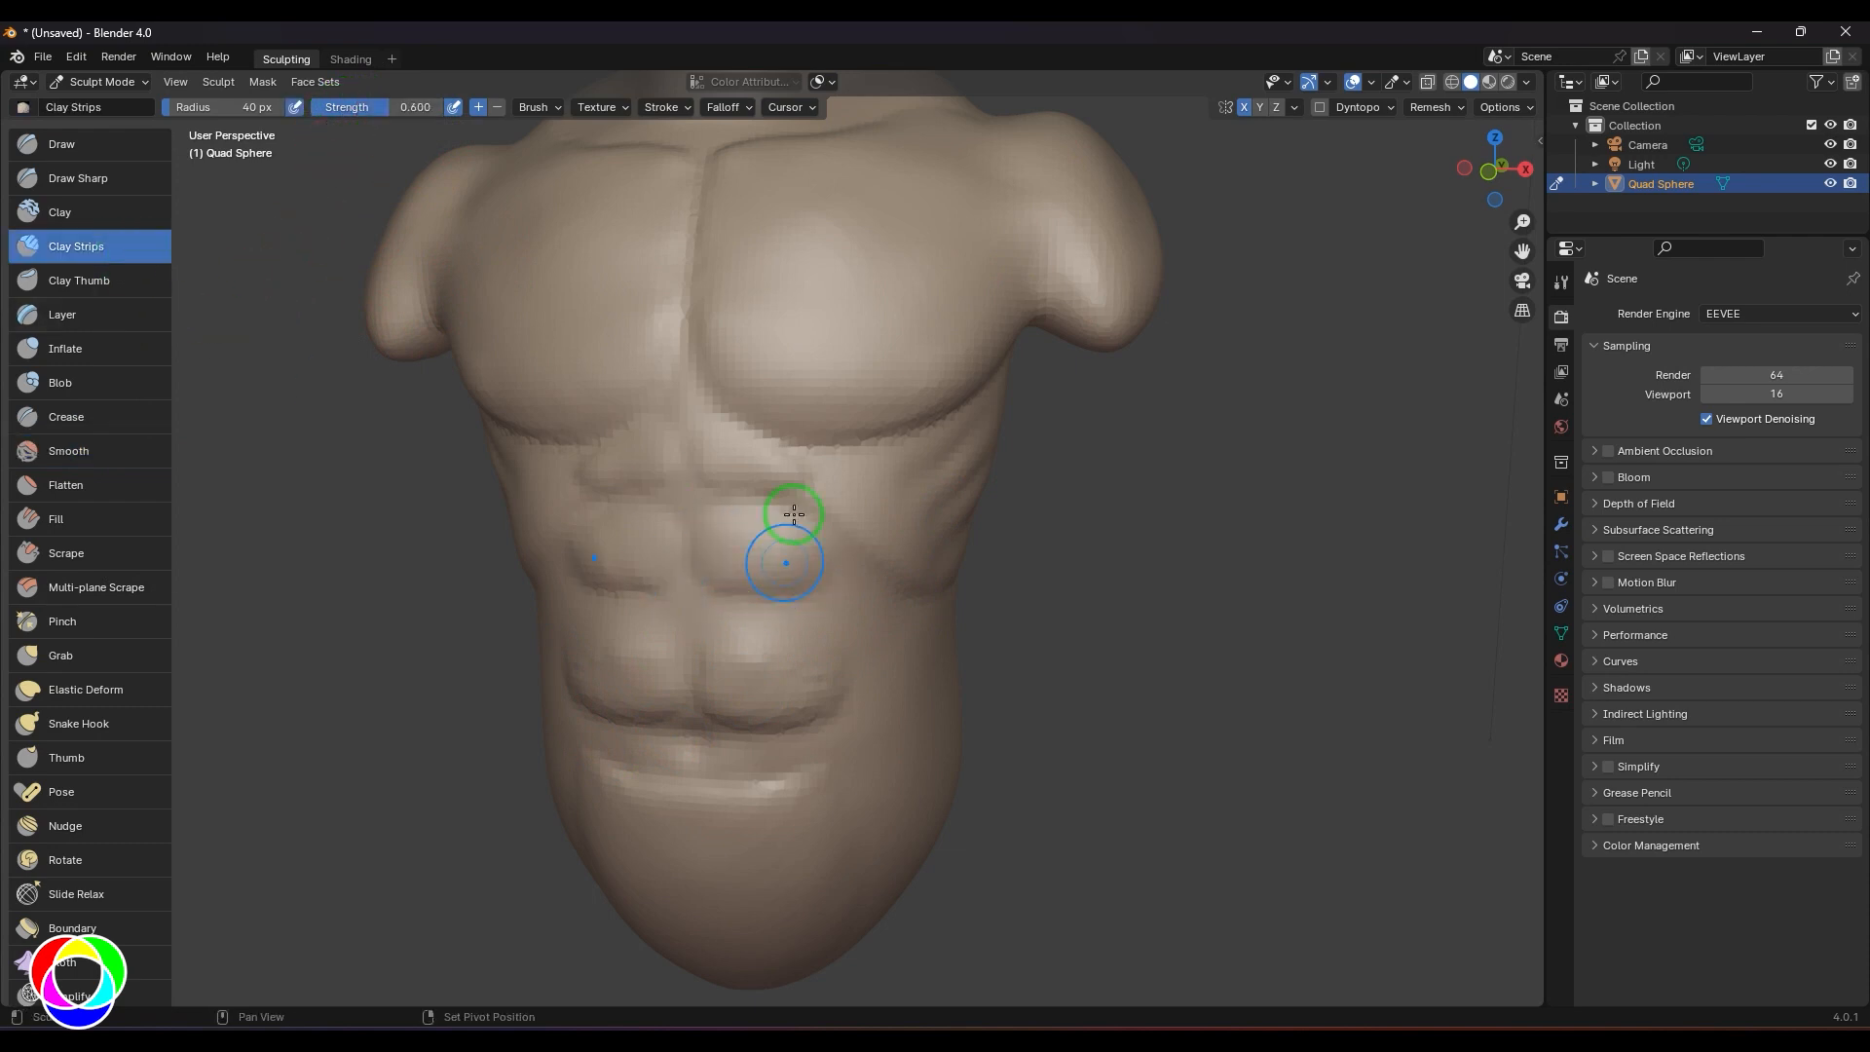
shift+drag(782, 775, 788, 811)
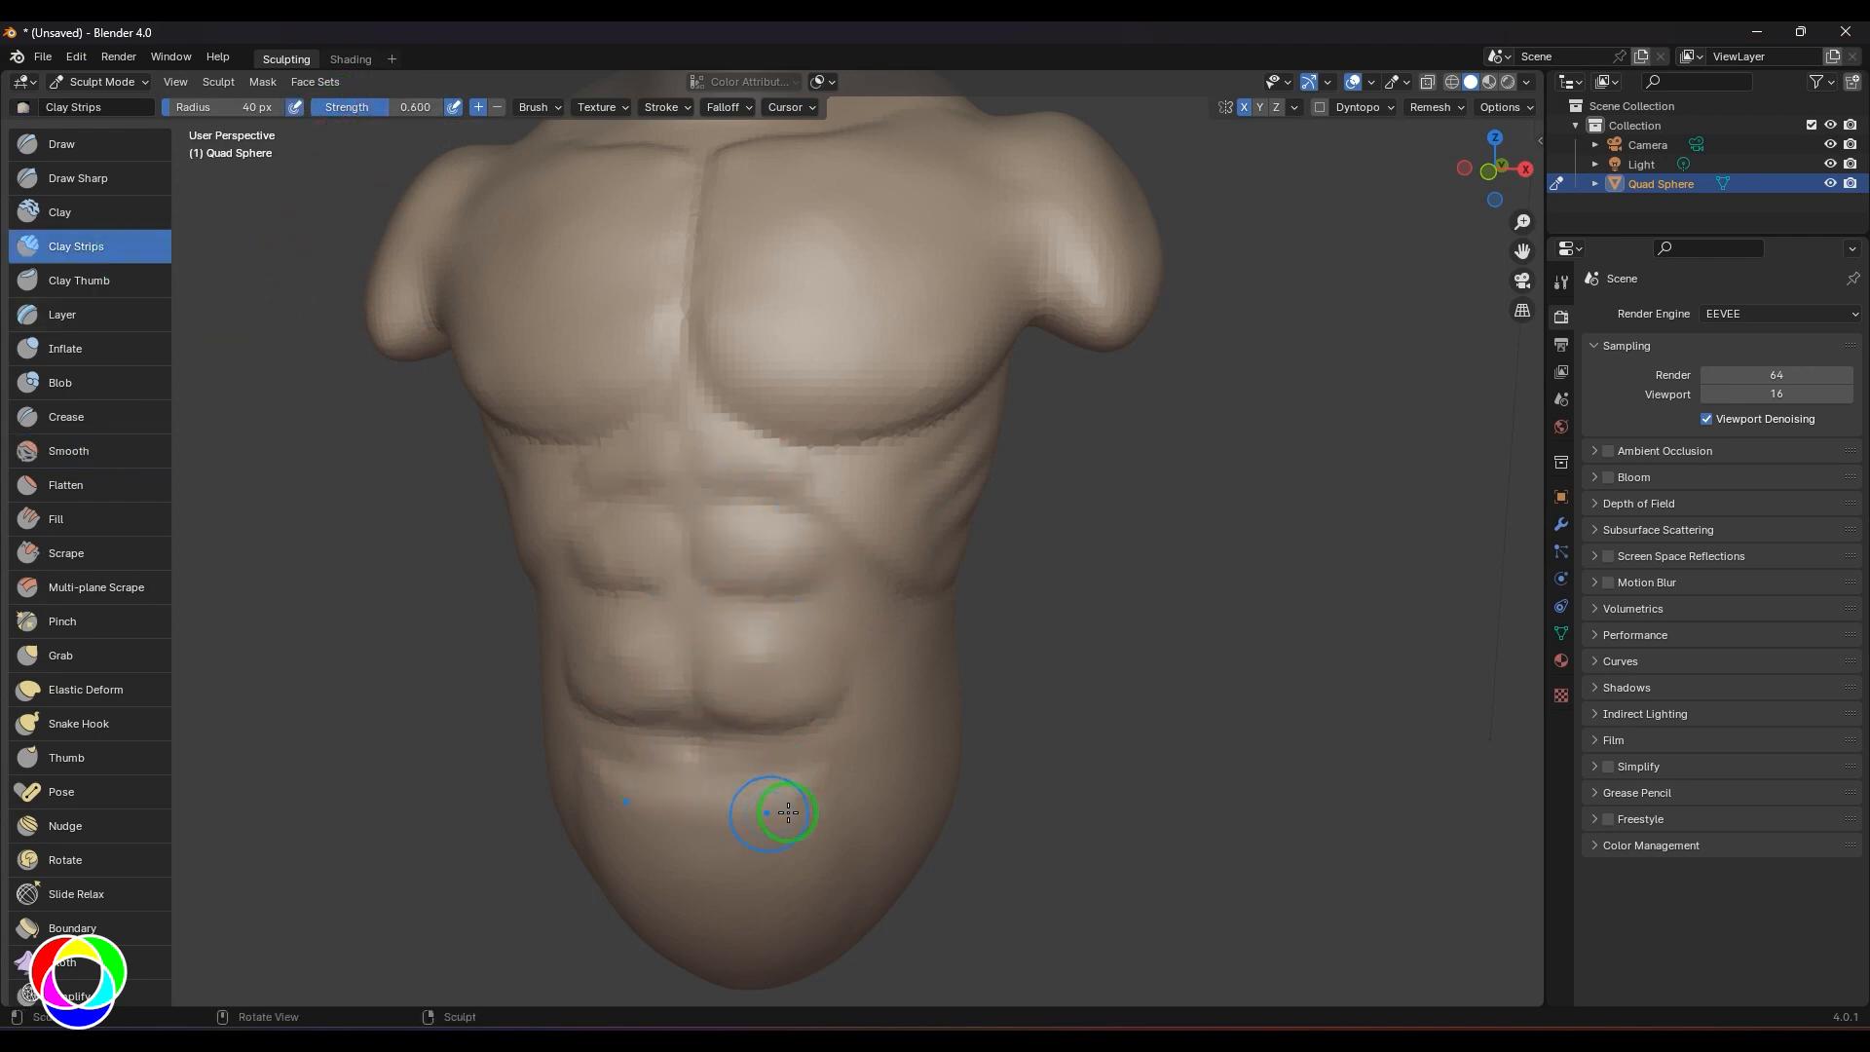
- Fill out the lower abdomen below the abdominal blocks using Clay Strips, enlarging the brush radius to 75 px
mouse_move(643, 782)
mouse_down()
mouse_move(634, 751)
mouse_move(780, 768)
mouse_move(694, 820)
mouse_up()
mouse_move(824, 832)
mouse_down()
mouse_move(784, 821)
mouse_move(810, 846)
mouse_up()
key(f)
click(830, 806)
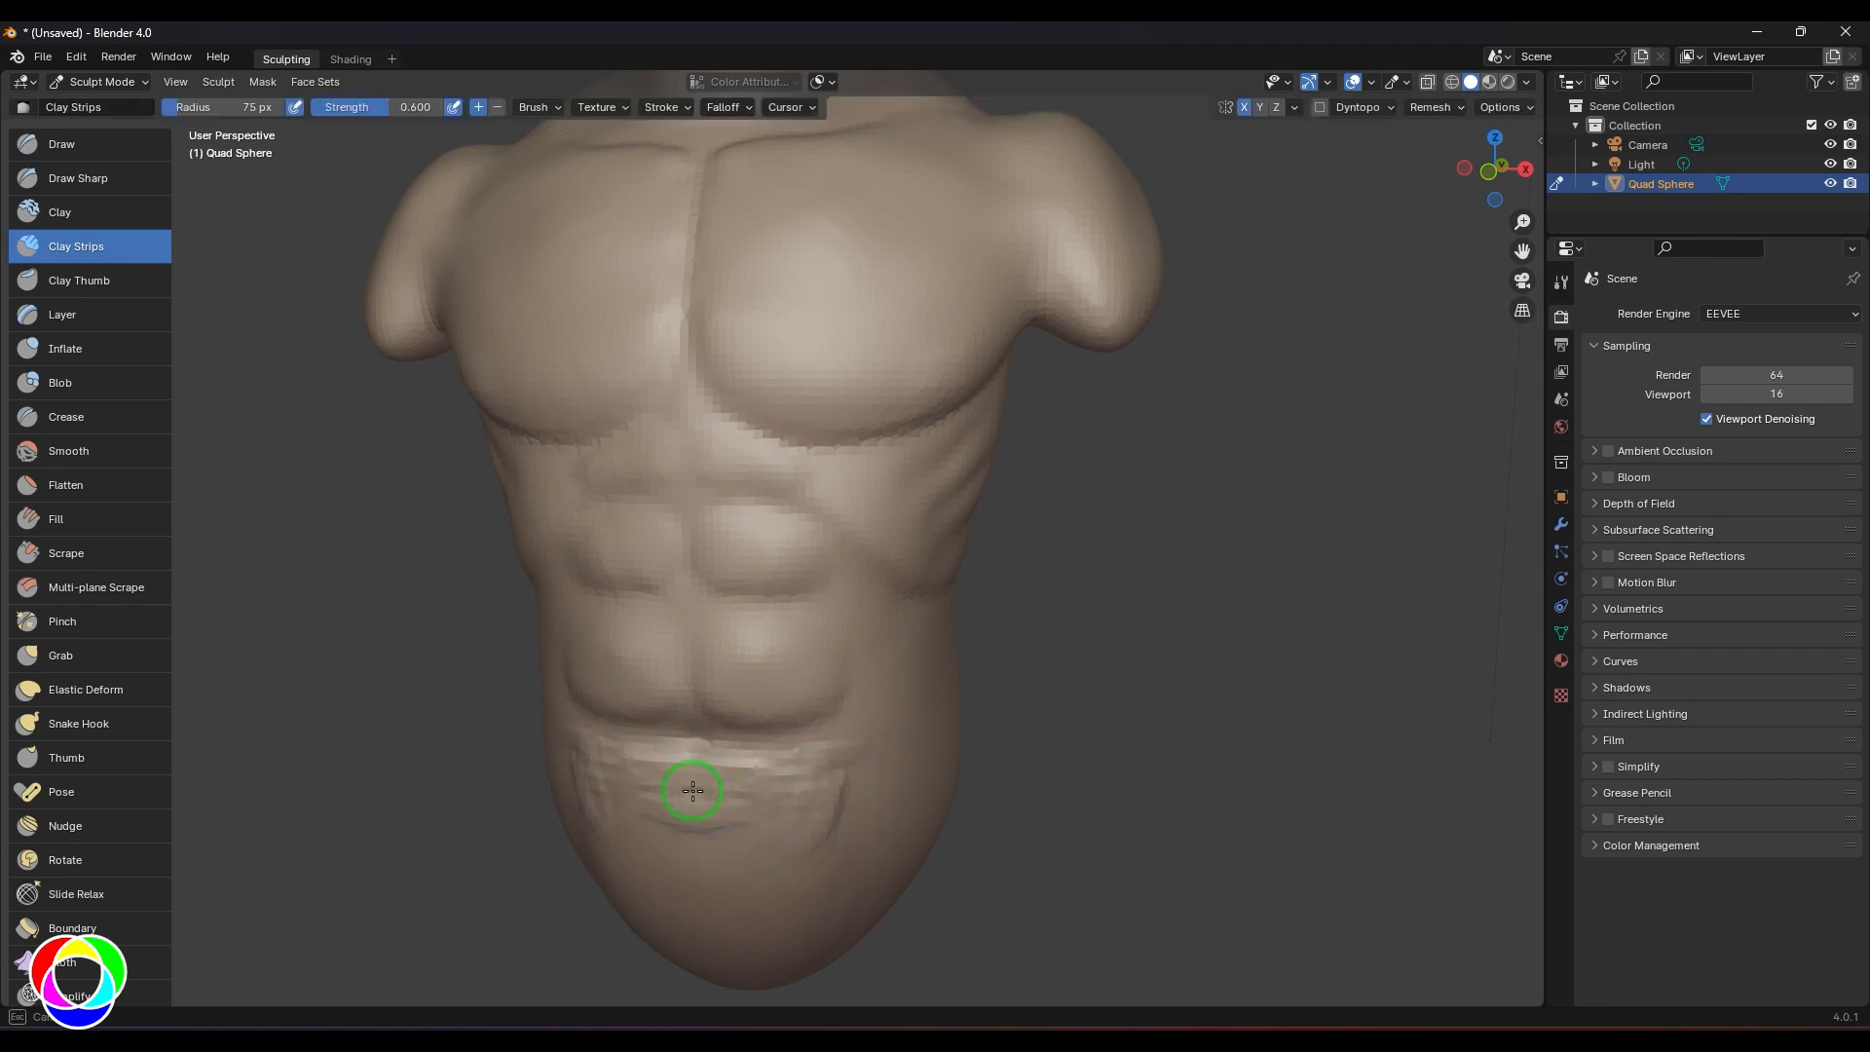
mouse_move(684, 789)
mouse_down()
mouse_move(743, 781)
mouse_move(814, 864)
mouse_move(753, 918)
mouse_move(655, 893)
mouse_move(689, 894)
mouse_up()
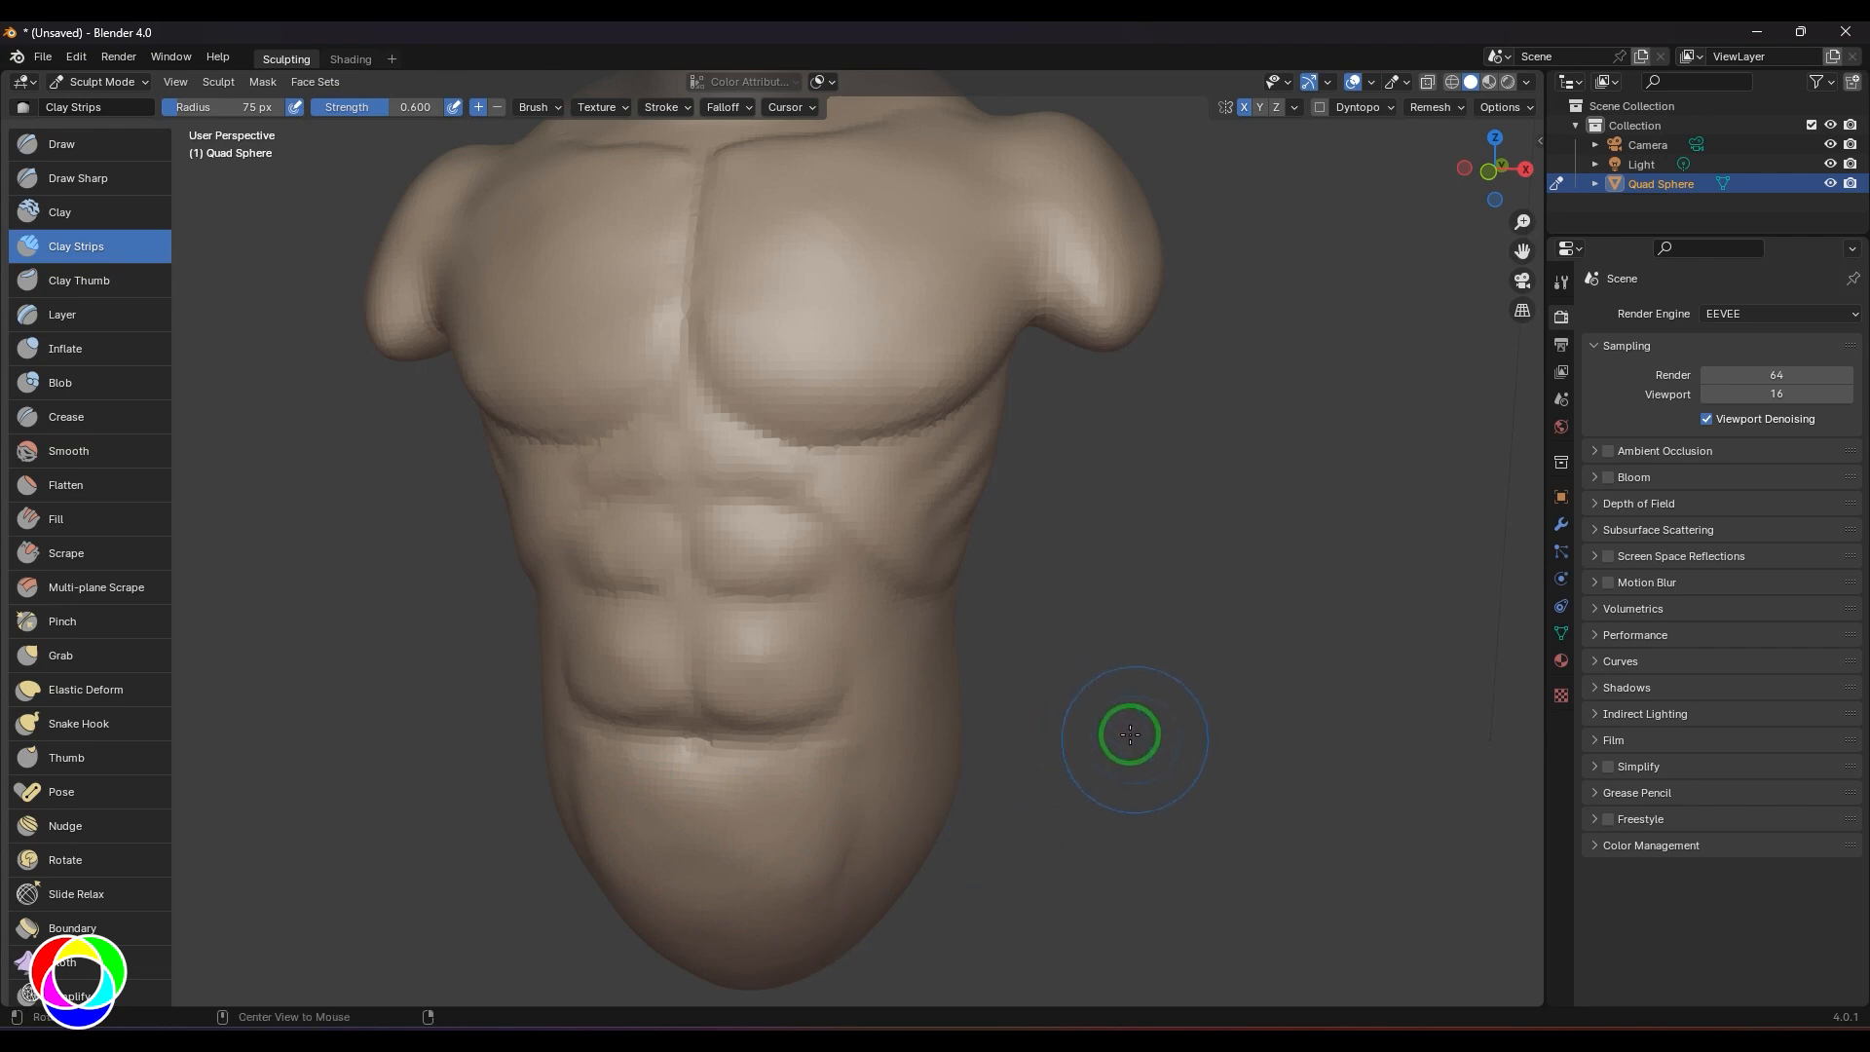
- Carve vertical grooves along the outer sides of the abdominal muscles using subtractive Clay Strips at 75 px radius, and smooth them
middle_drag(1128, 738, 1084, 744)
middle_drag(868, 595, 878, 706)
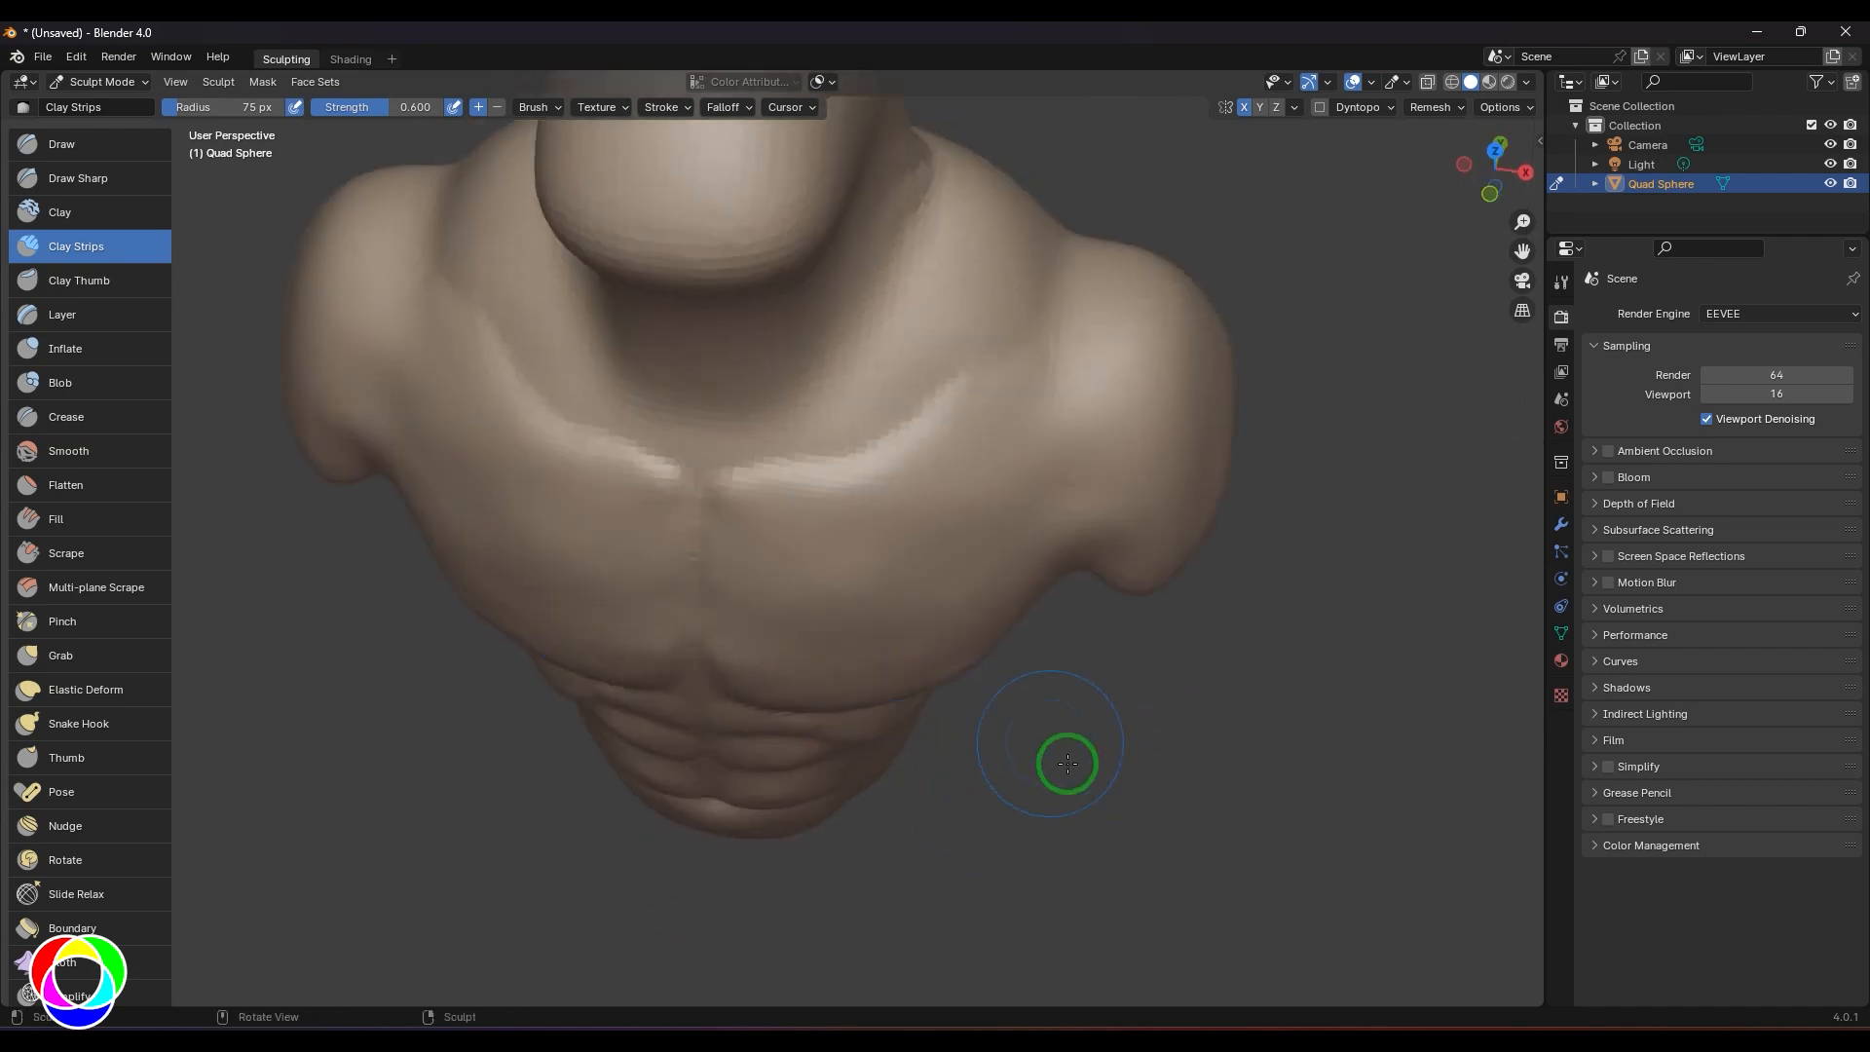
mouse_move(1055, 744)
middle_down()
mouse_move(1059, 626)
mouse_move(1005, 628)
middle_up()
mouse_move(841, 583)
ctrl+mouse_down()
mouse_move(854, 723)
mouse_move(836, 755)
ctrl+mouse_up()
ctrl+drag(850, 624, 846, 814)
ctrl+drag(866, 593, 885, 760)
ctrl+drag(828, 591, 833, 765)
mouse_move(820, 519)
ctrl+mouse_down()
mouse_move(793, 585)
mouse_move(827, 664)
ctrl+mouse_up()
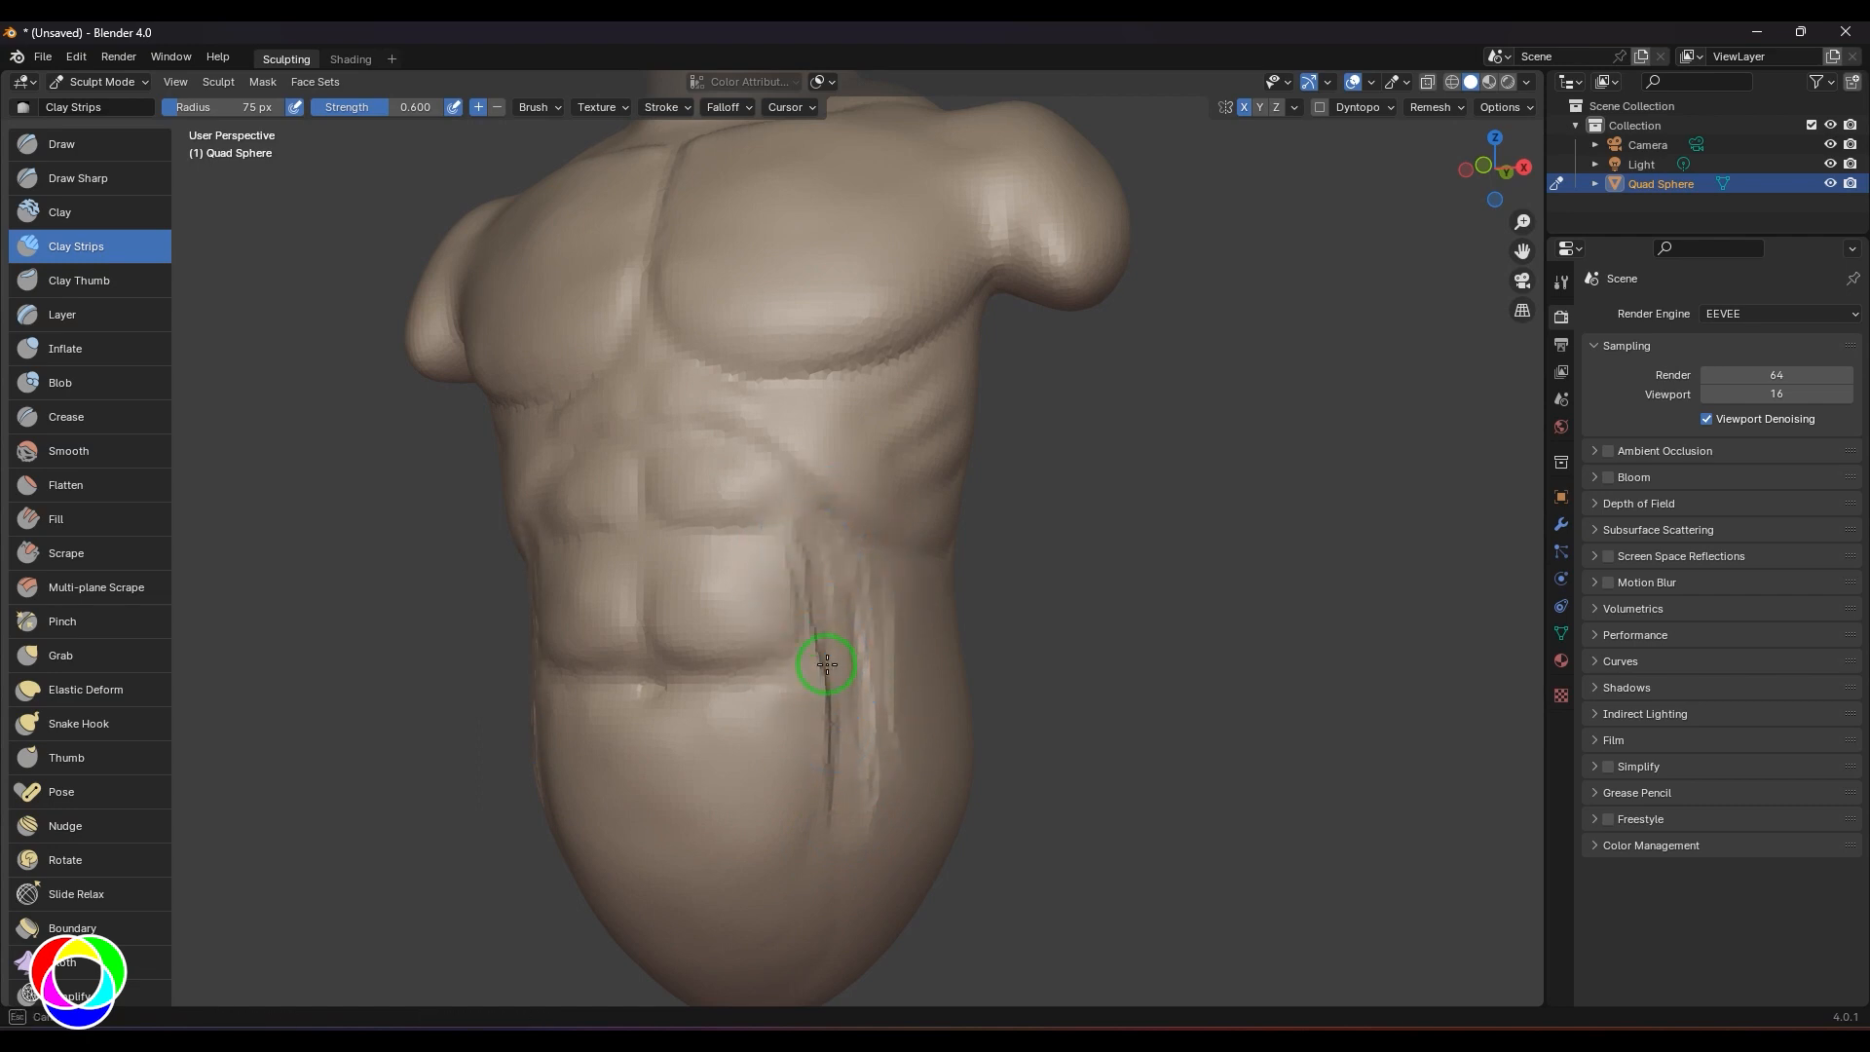
shift+drag(833, 821, 864, 607)
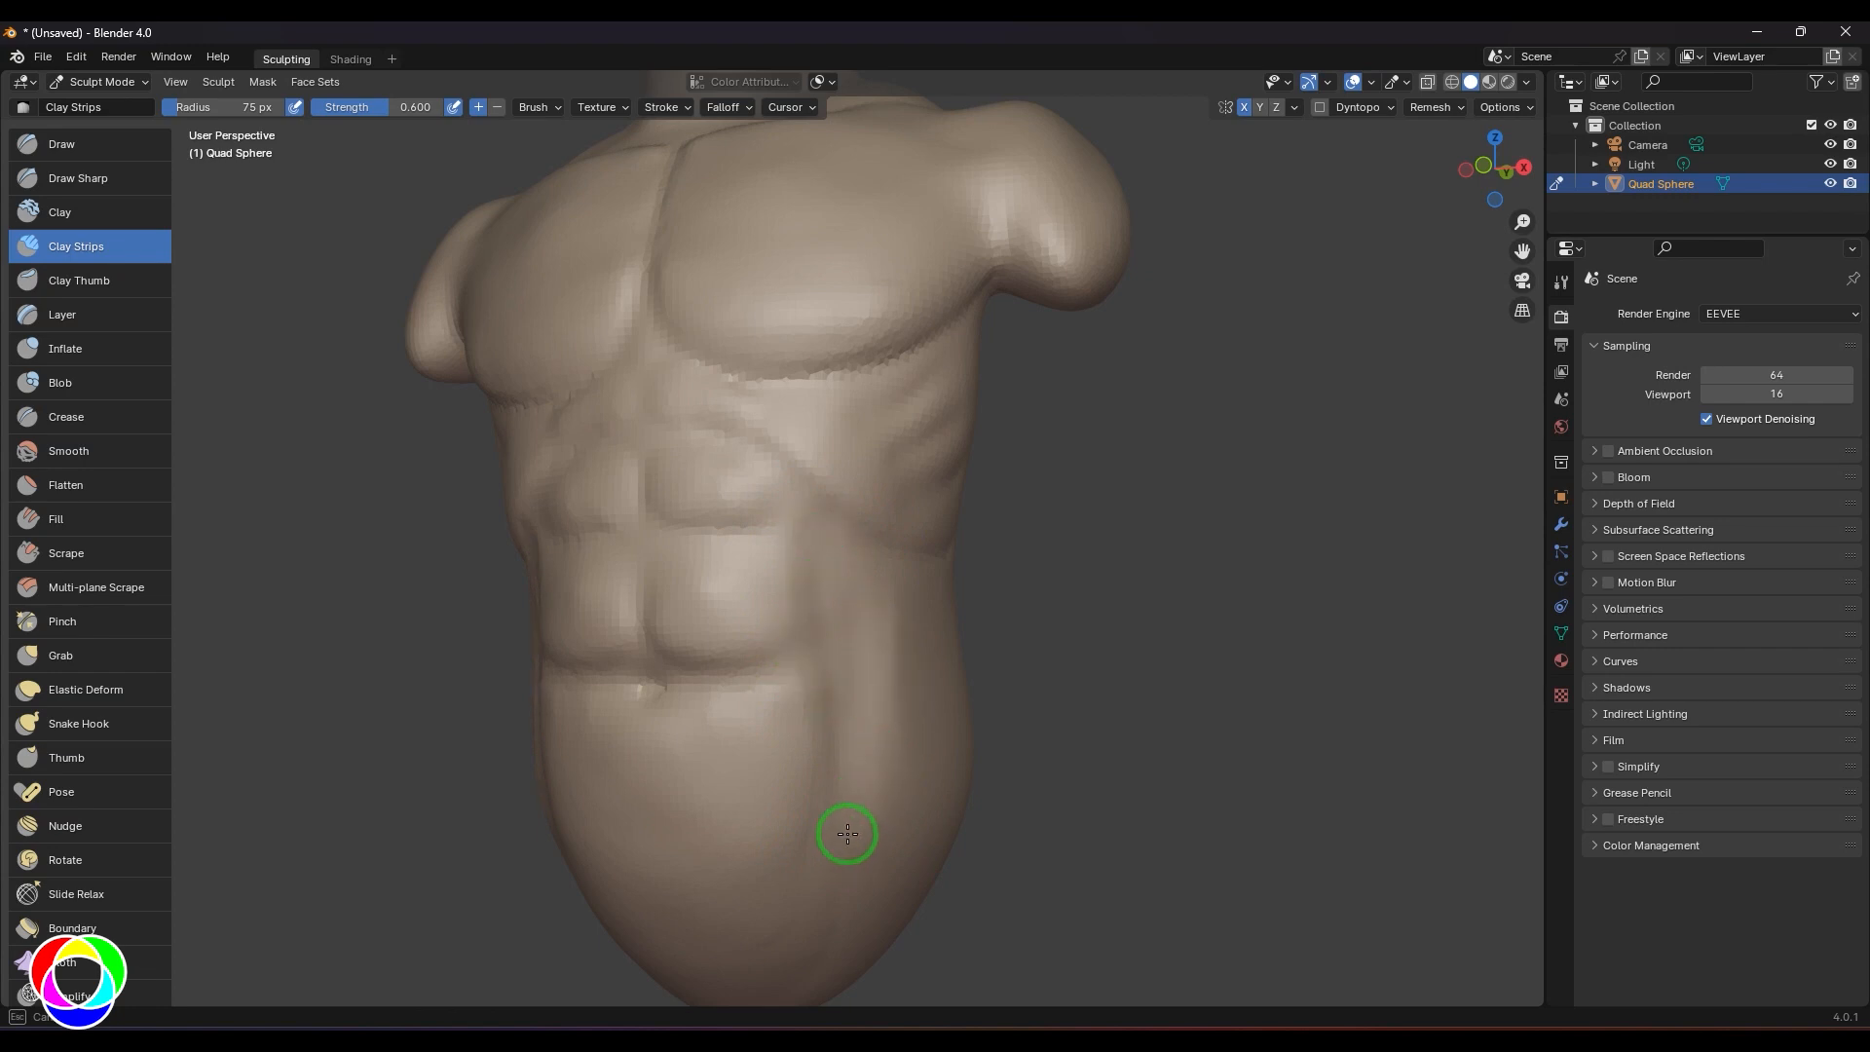
shift+drag(847, 834, 858, 787)
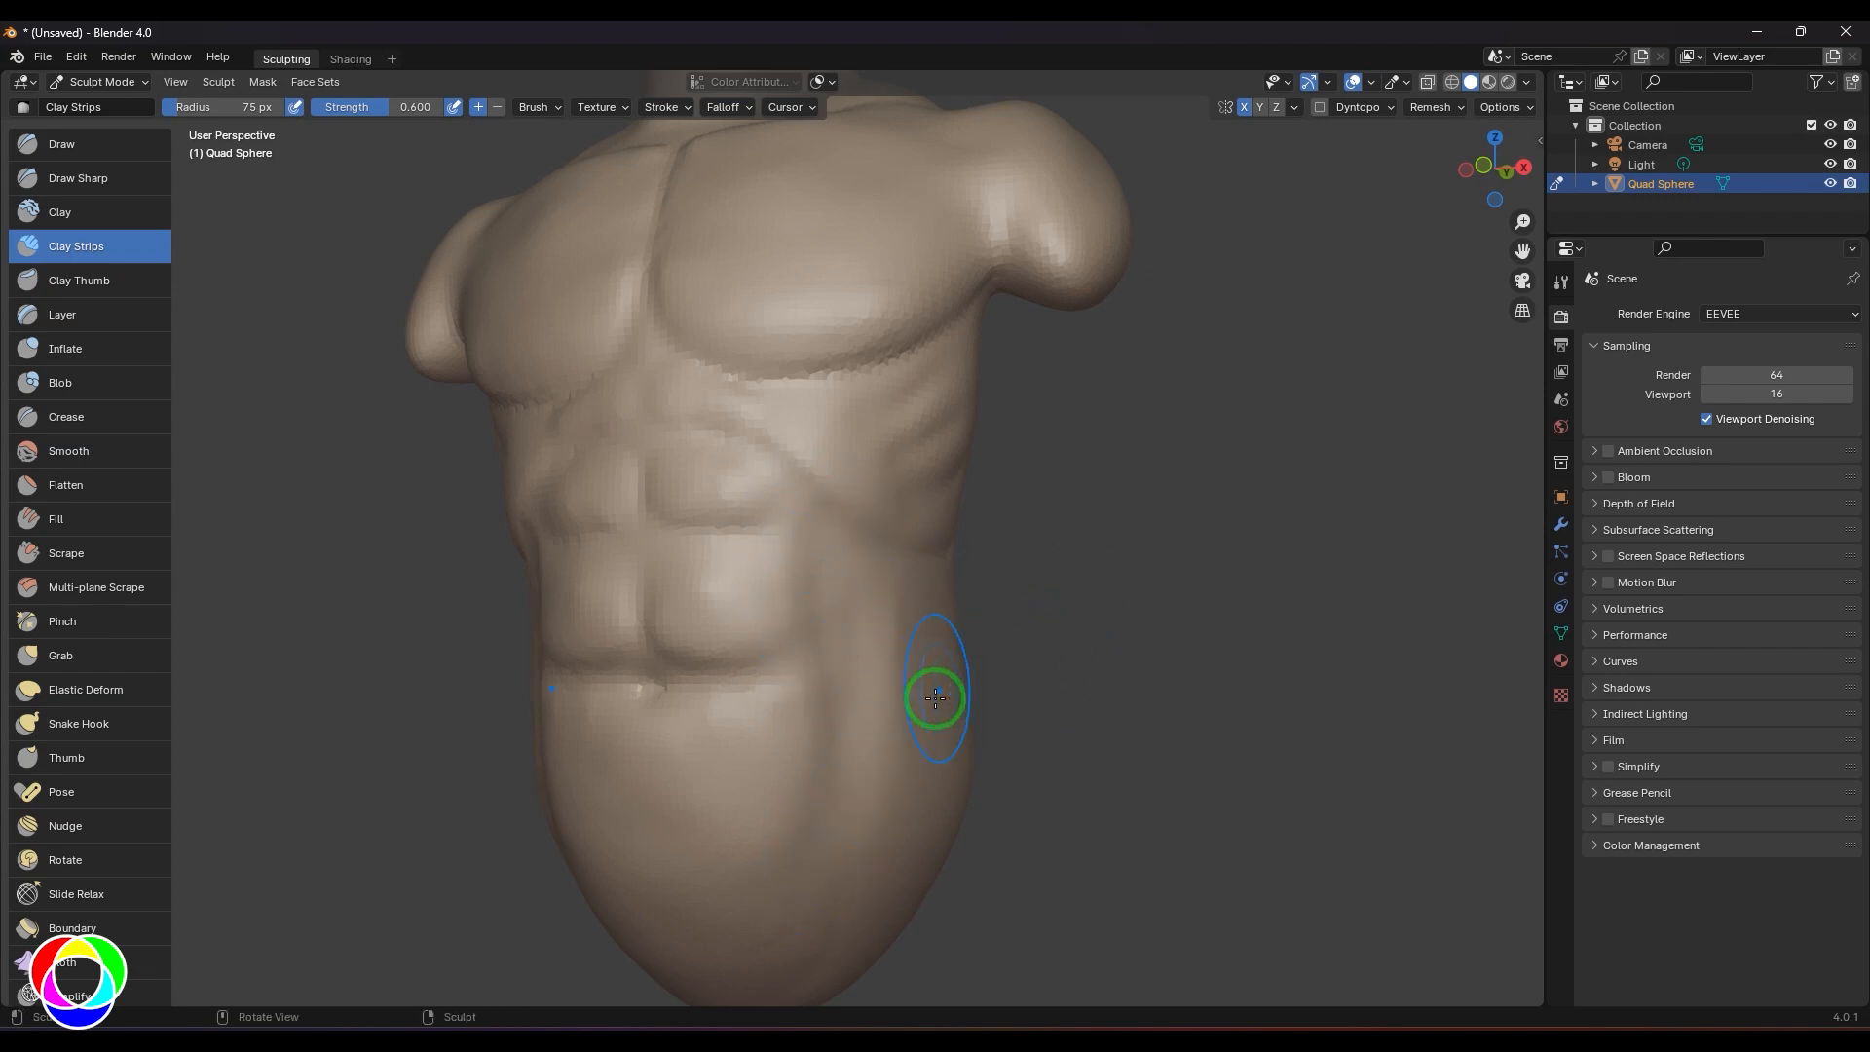
- Build up the oblique muscles on the flanks beside the abdominal grooves using Clay Strips with a 75 px radius
mouse_move(929, 718)
mouse_down()
mouse_move(922, 681)
mouse_move(933, 743)
mouse_up()
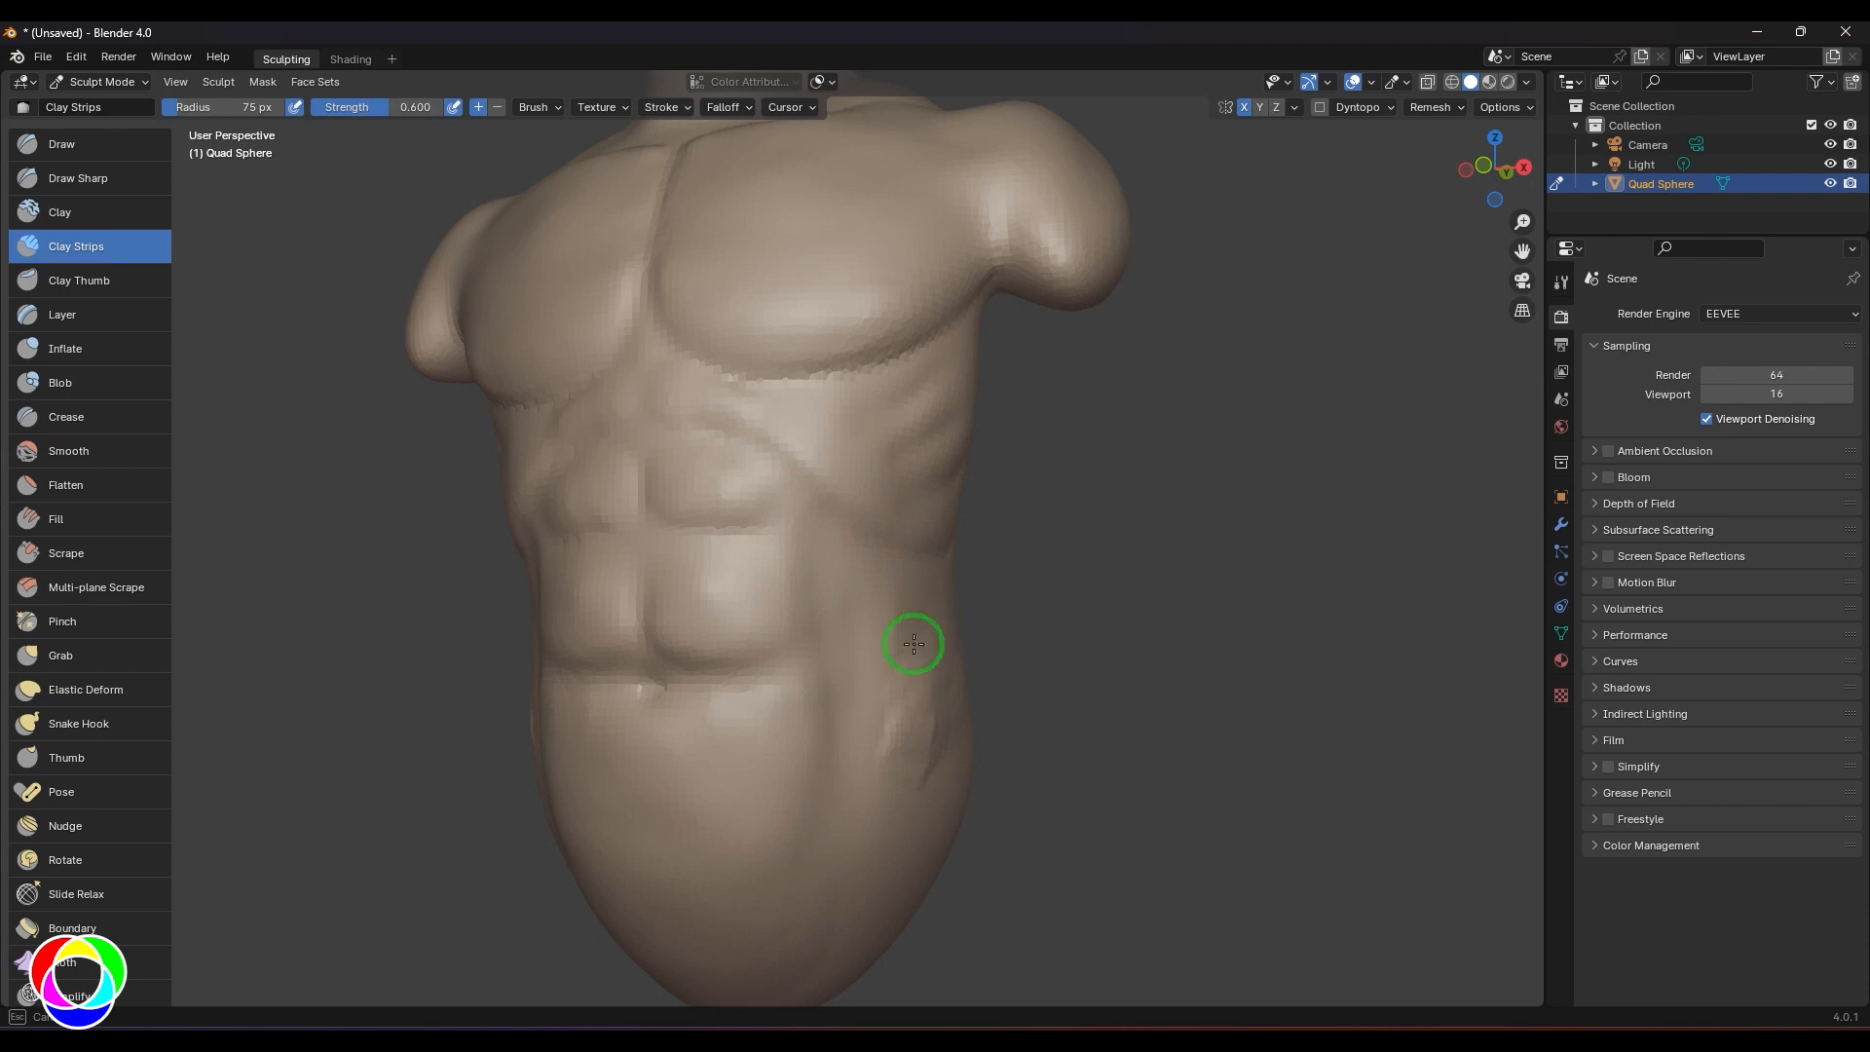
mouse_move(893, 660)
mouse_down()
mouse_move(894, 745)
mouse_move(950, 618)
mouse_up()
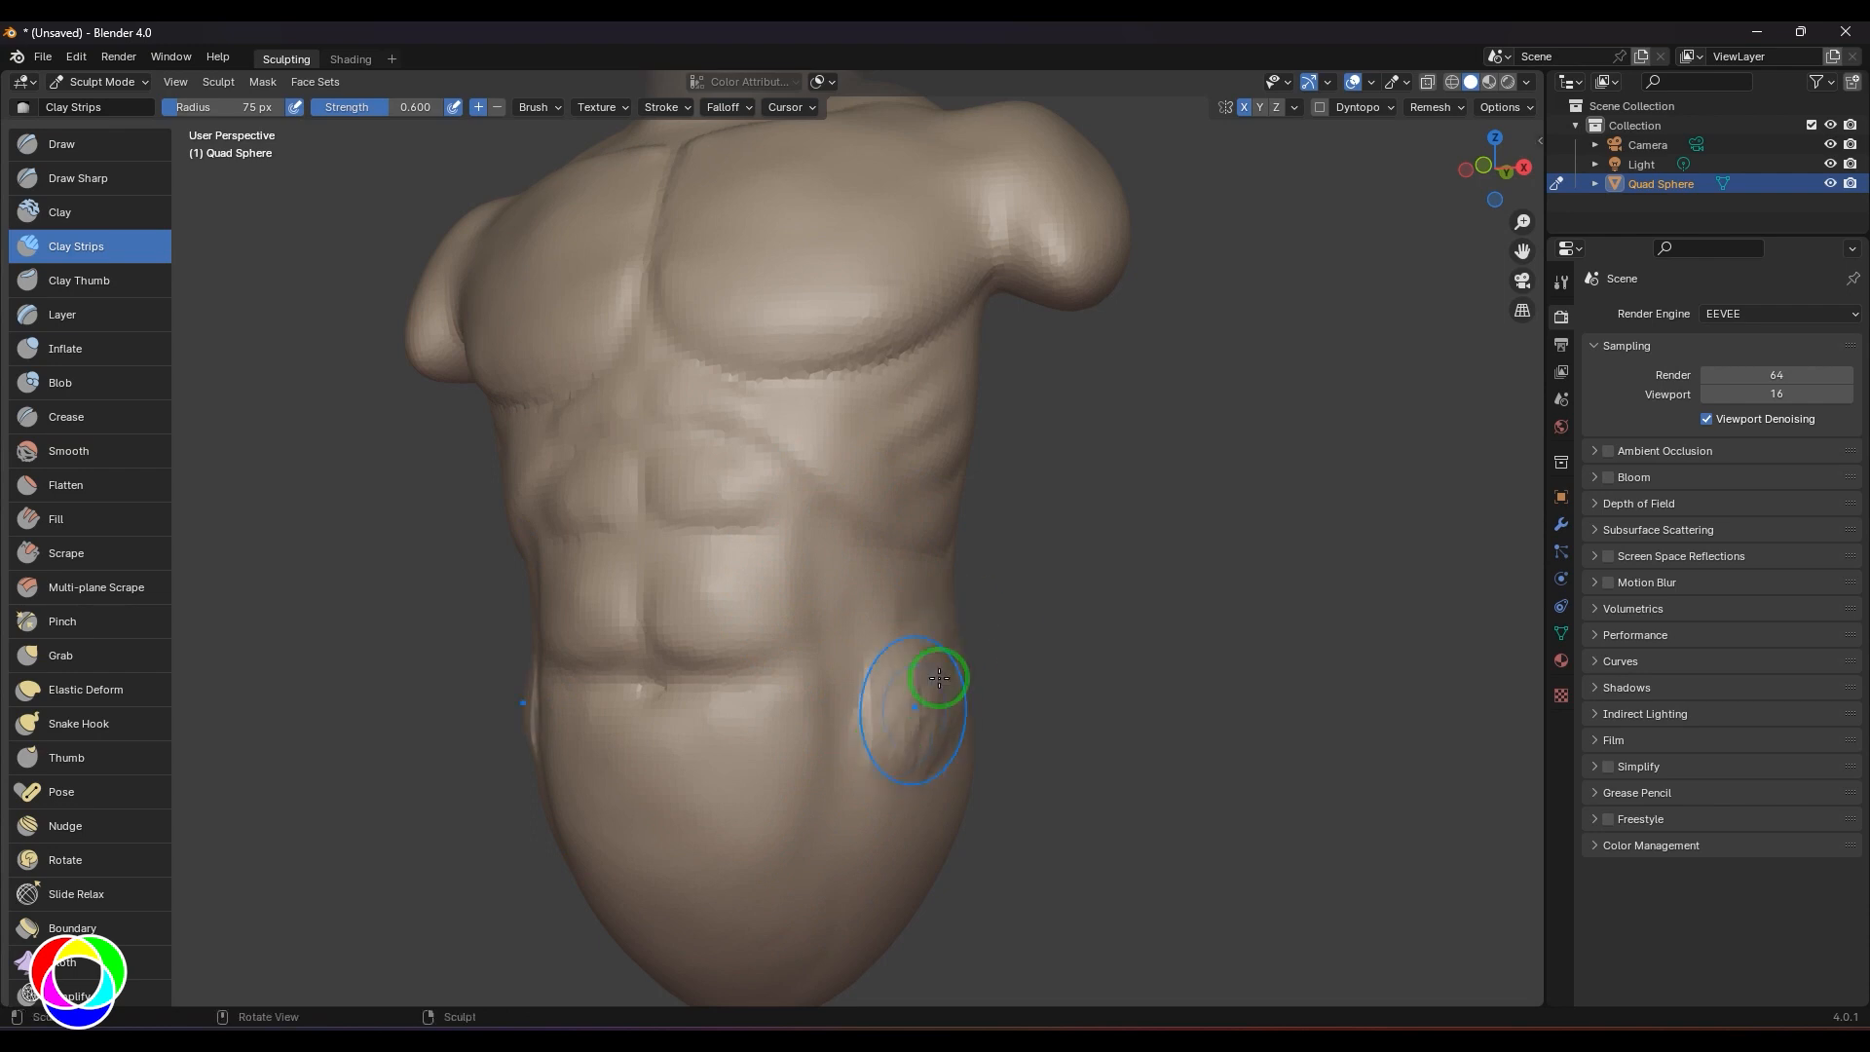
mouse_move(938, 681)
mouse_down()
mouse_move(911, 802)
mouse_move(965, 718)
mouse_move(916, 711)
mouse_move(964, 827)
mouse_up()
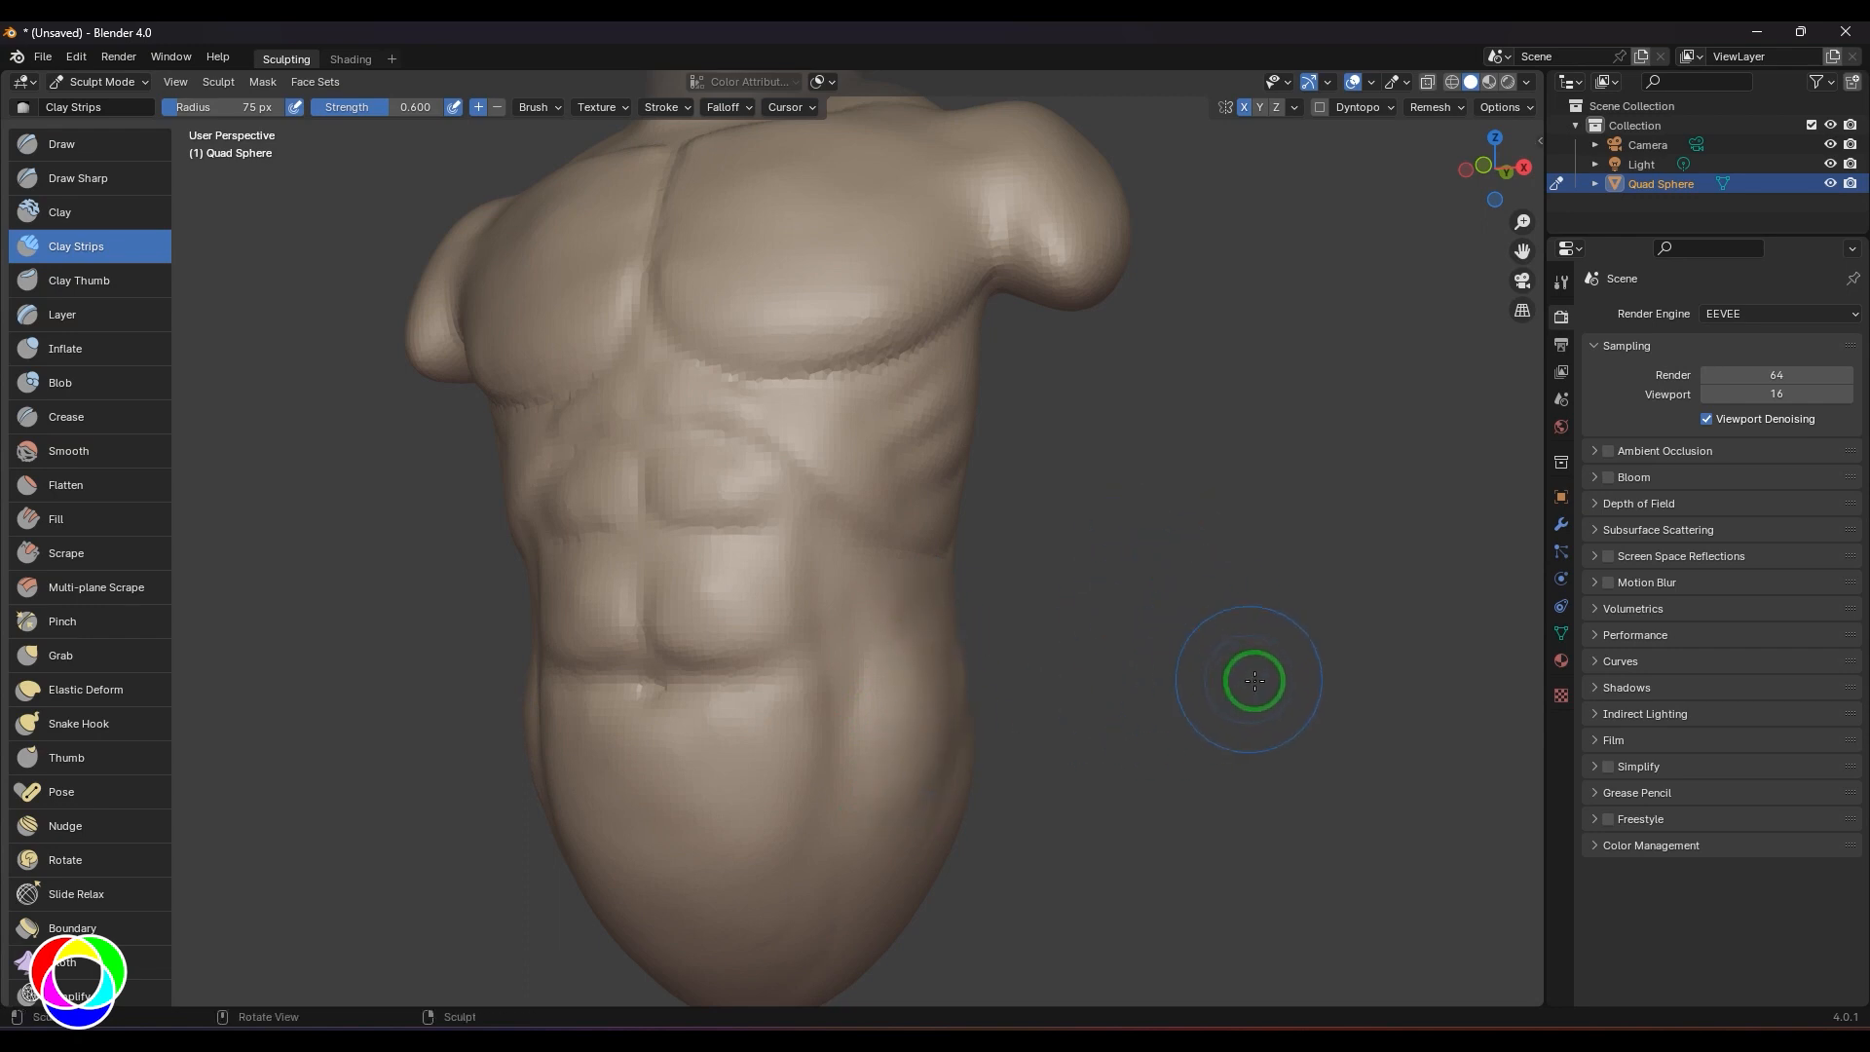
middle_drag(1244, 689, 689, 745)
scroll(1162, 640, down, 4)
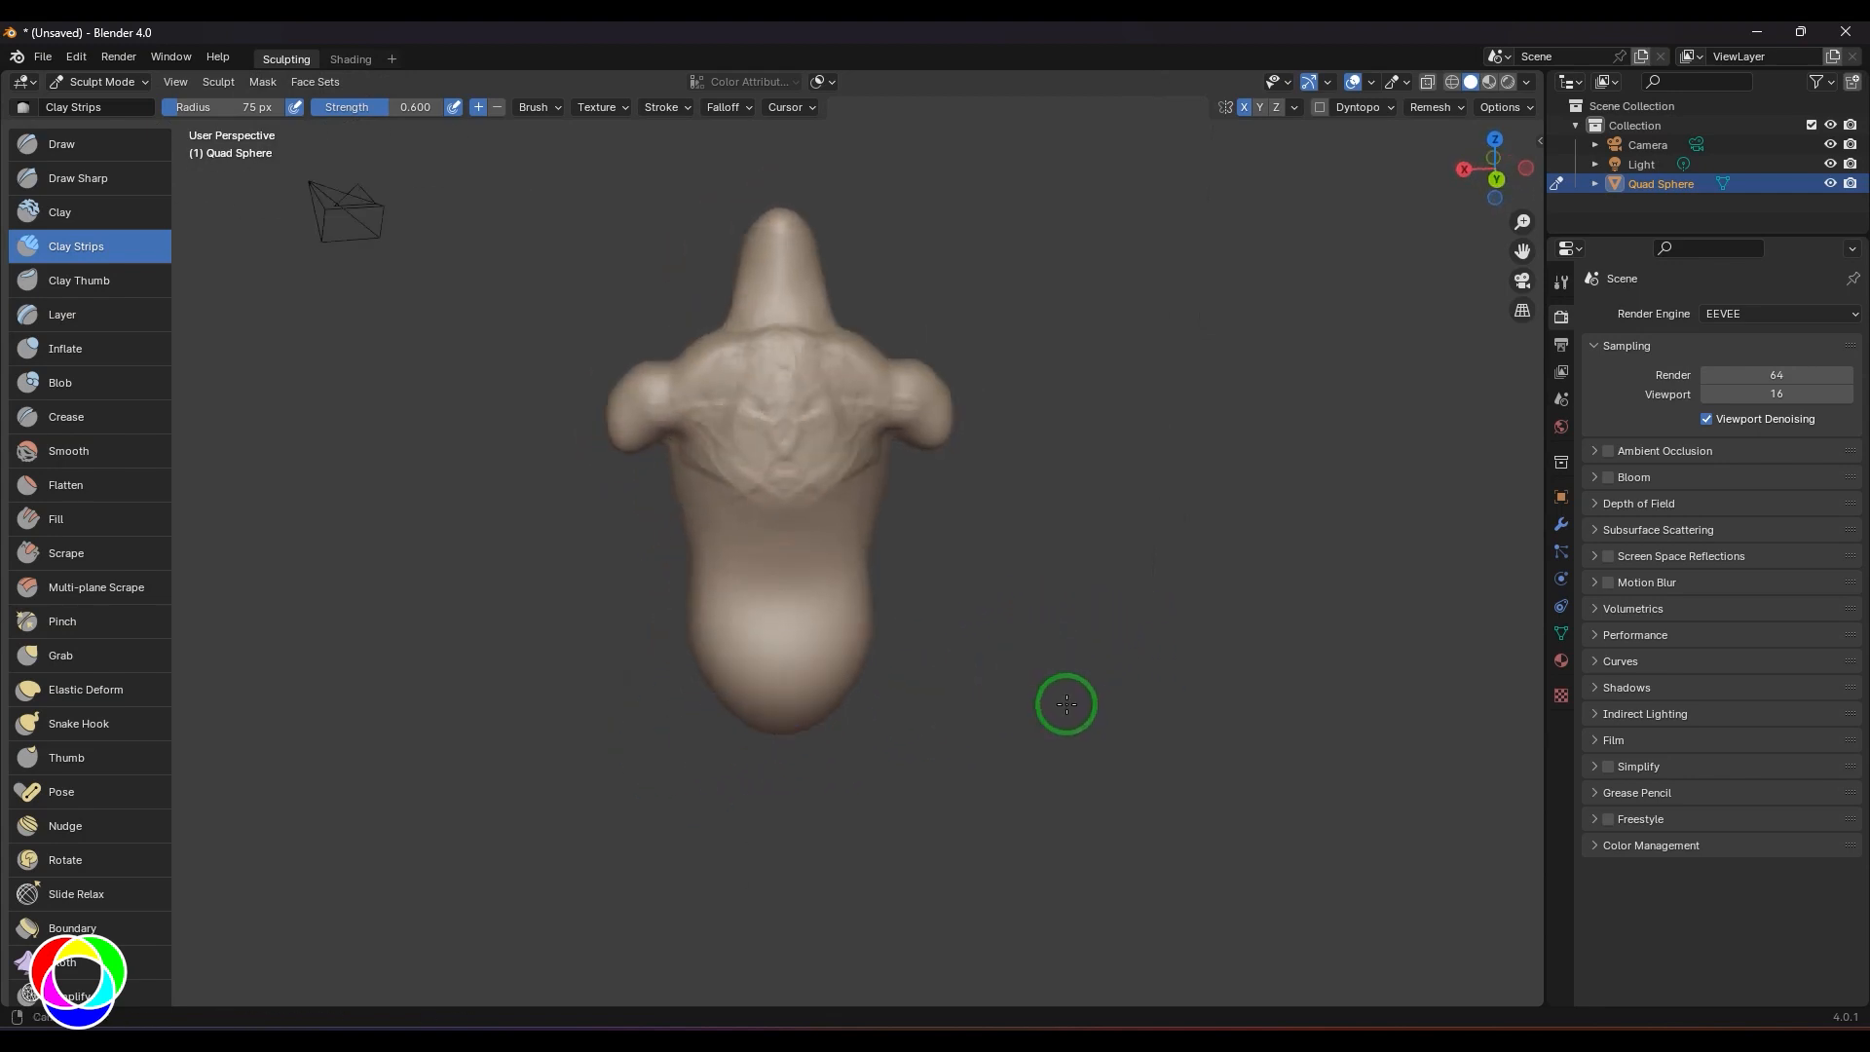
- Build up the muscles along the back of the neck and across the upper back using Clay Strips at 75 px radius
scroll(1066, 613, up, 3)
mouse_move(1080, 557)
middle_down()
mouse_move(1123, 672)
mouse_move(1198, 652)
mouse_move(1223, 692)
mouse_move(1202, 688)
middle_up()
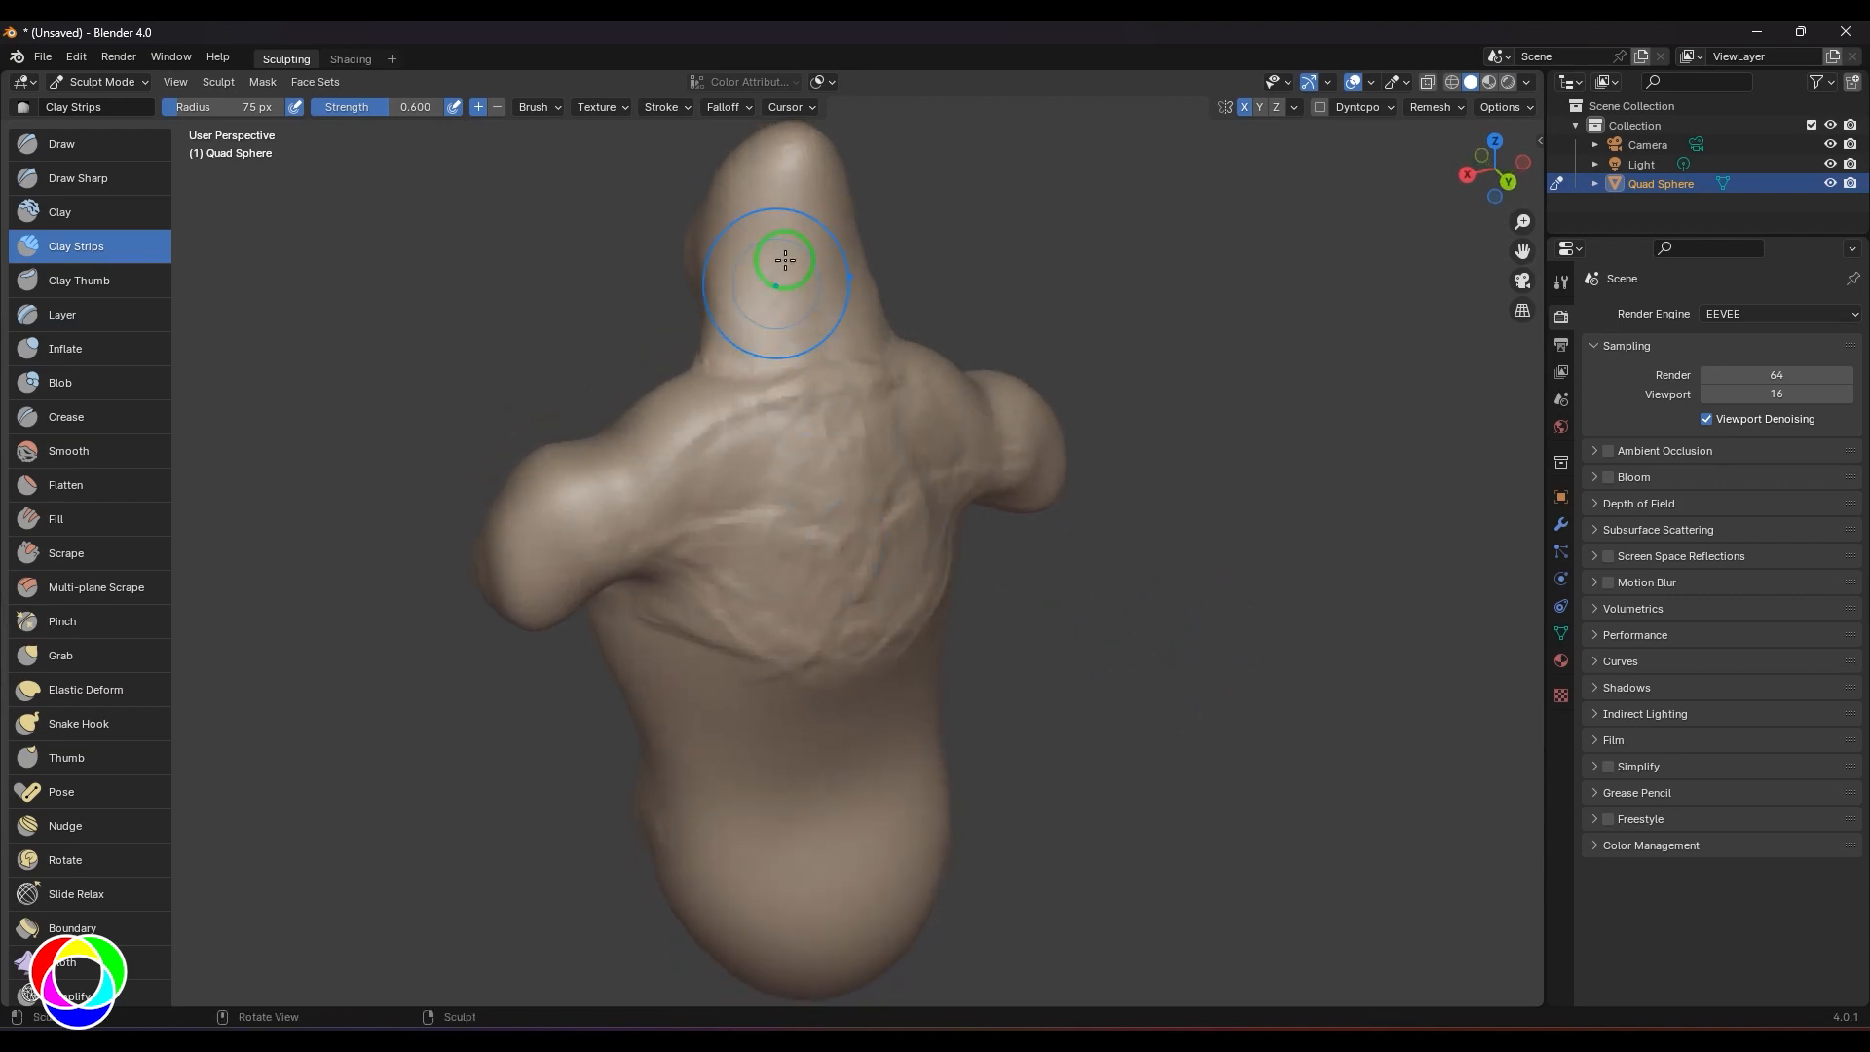
mouse_move(776, 252)
mouse_down()
mouse_move(764, 380)
mouse_move(717, 410)
mouse_up()
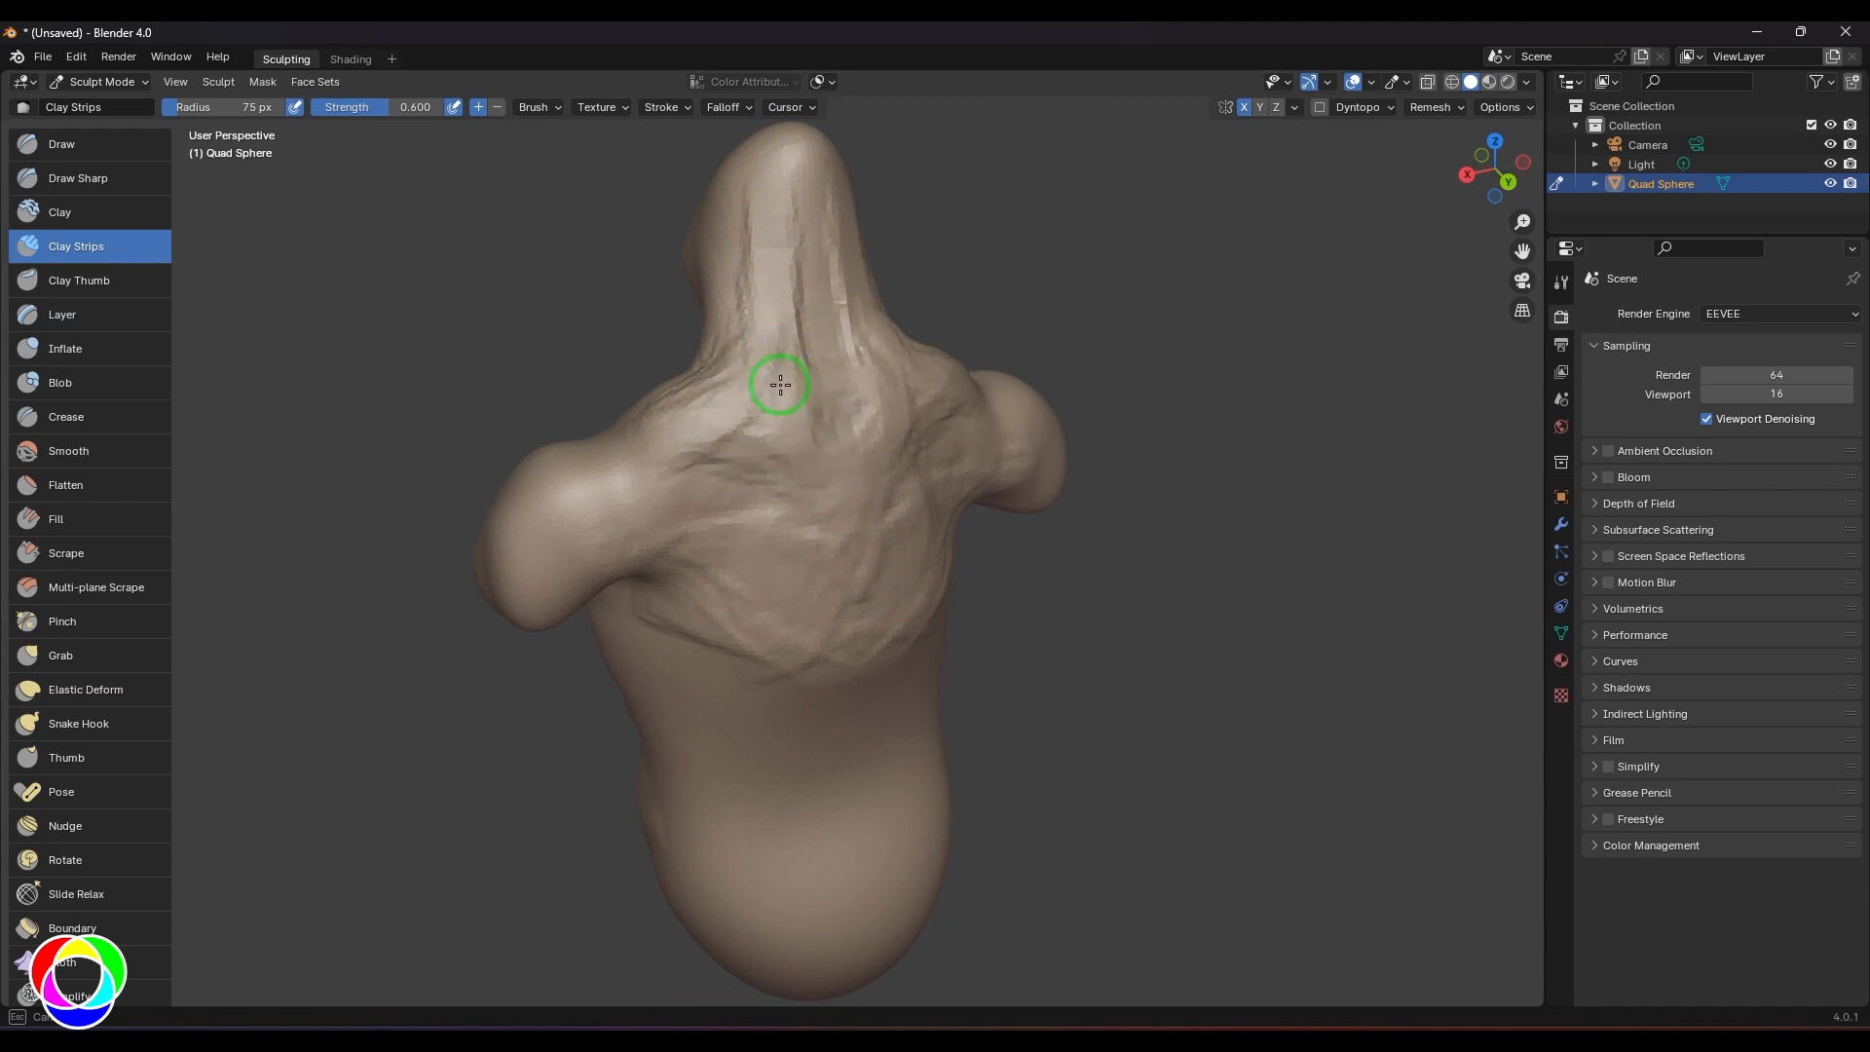
drag(757, 311, 799, 339)
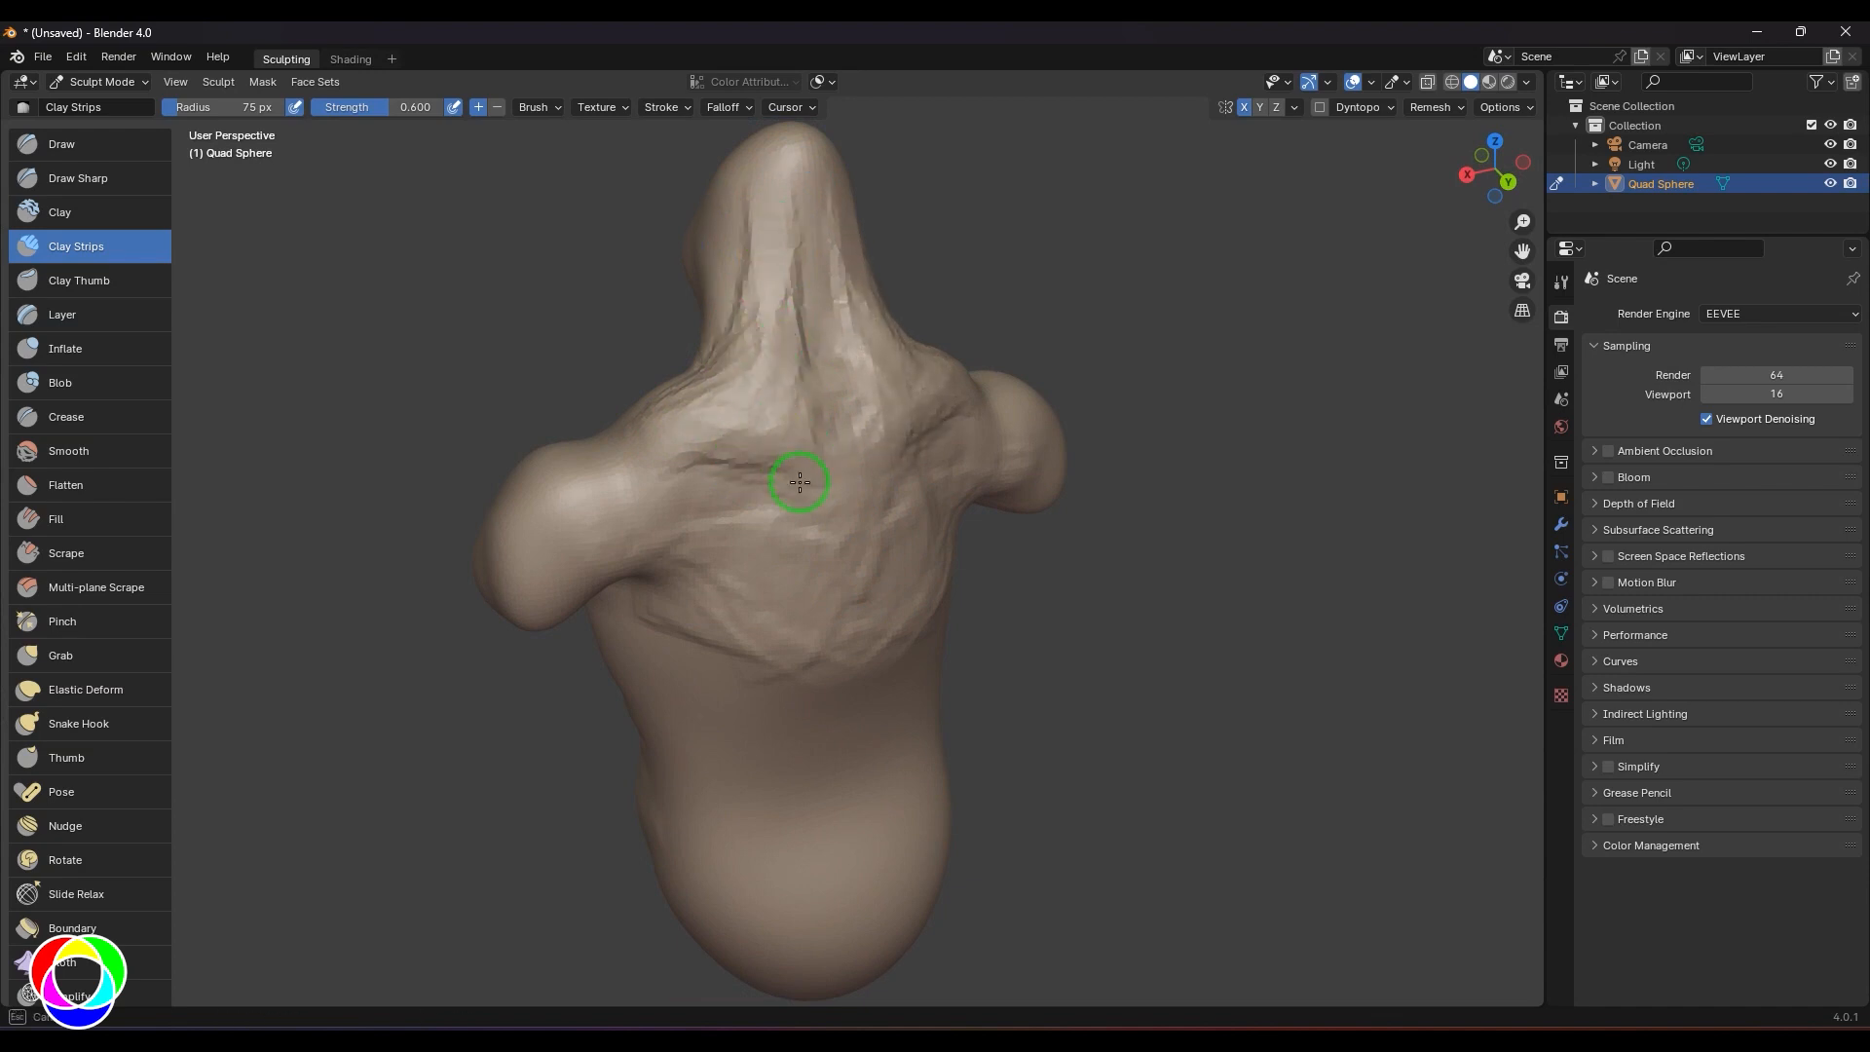
middle_drag(944, 447, 1136, 617)
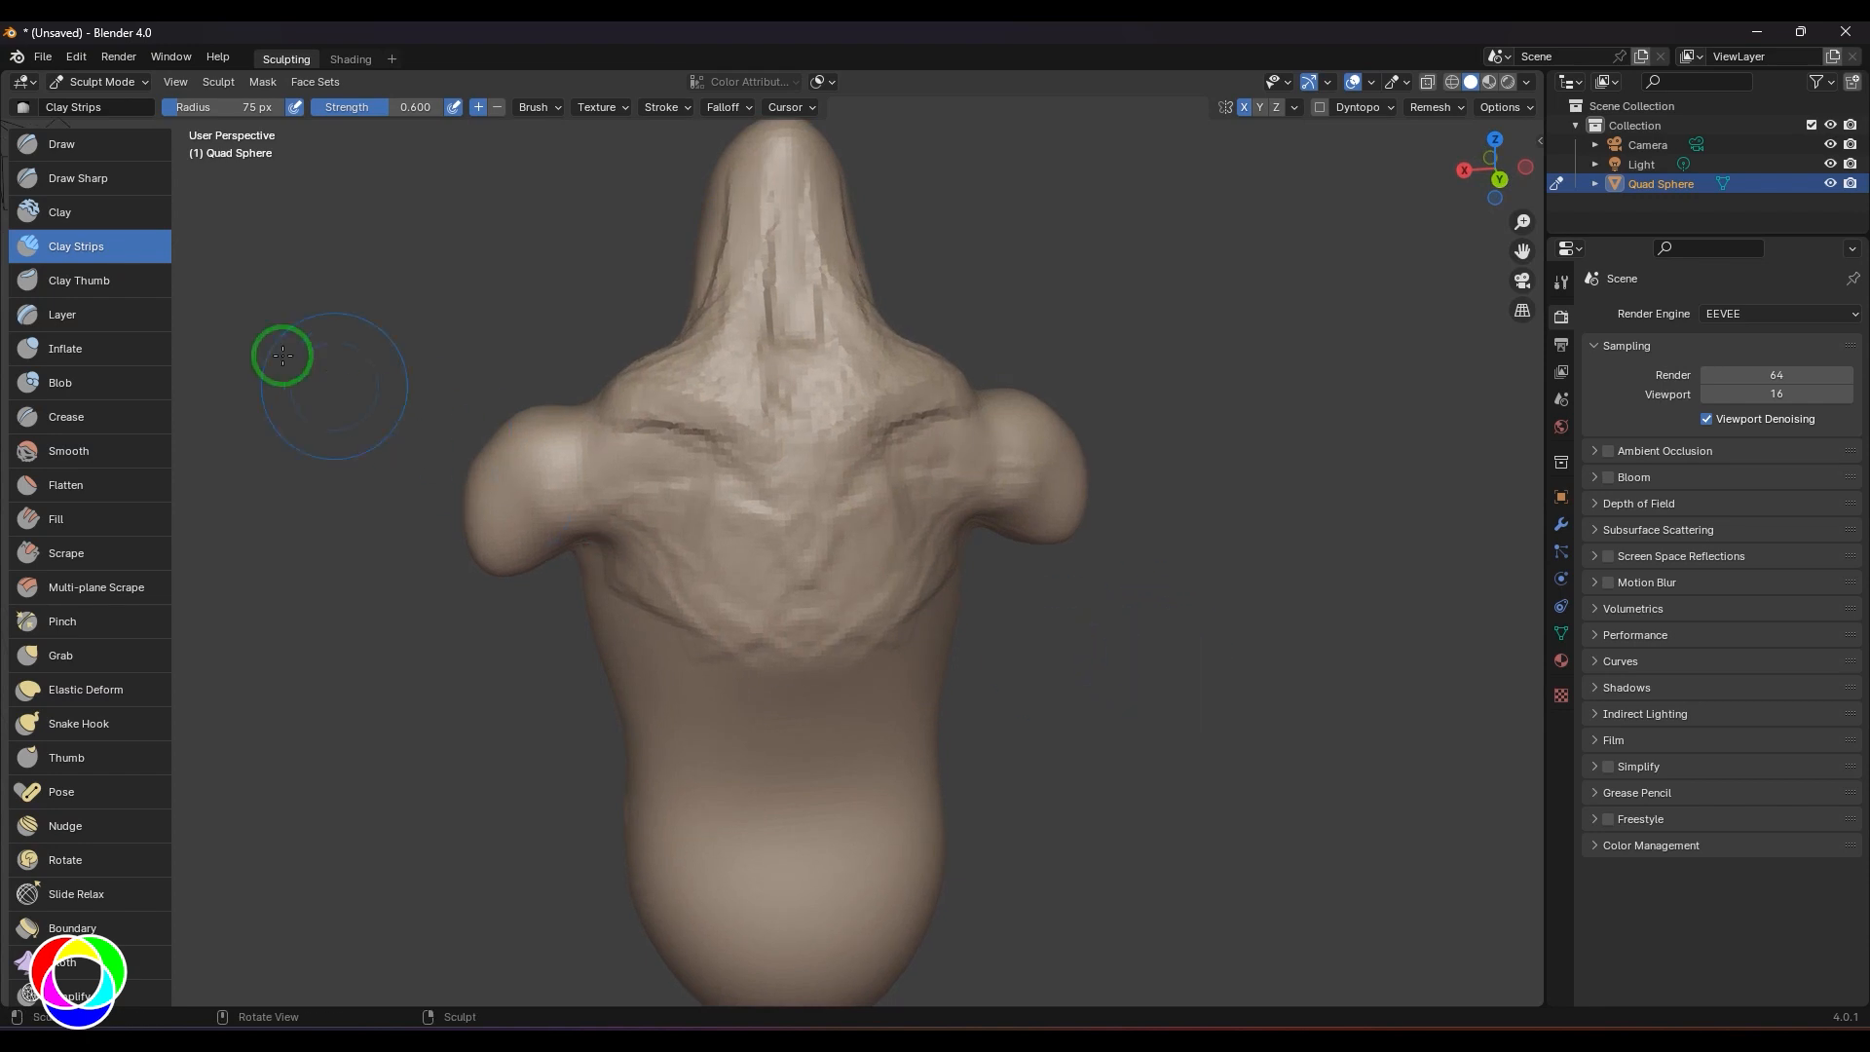
- Carve the upper and inner edges of the shoulder blades using Draw Sharp with the radius reduced to 24 px
click(78, 178)
mouse_move(570, 457)
mouse_down()
mouse_move(647, 438)
mouse_move(740, 487)
mouse_up()
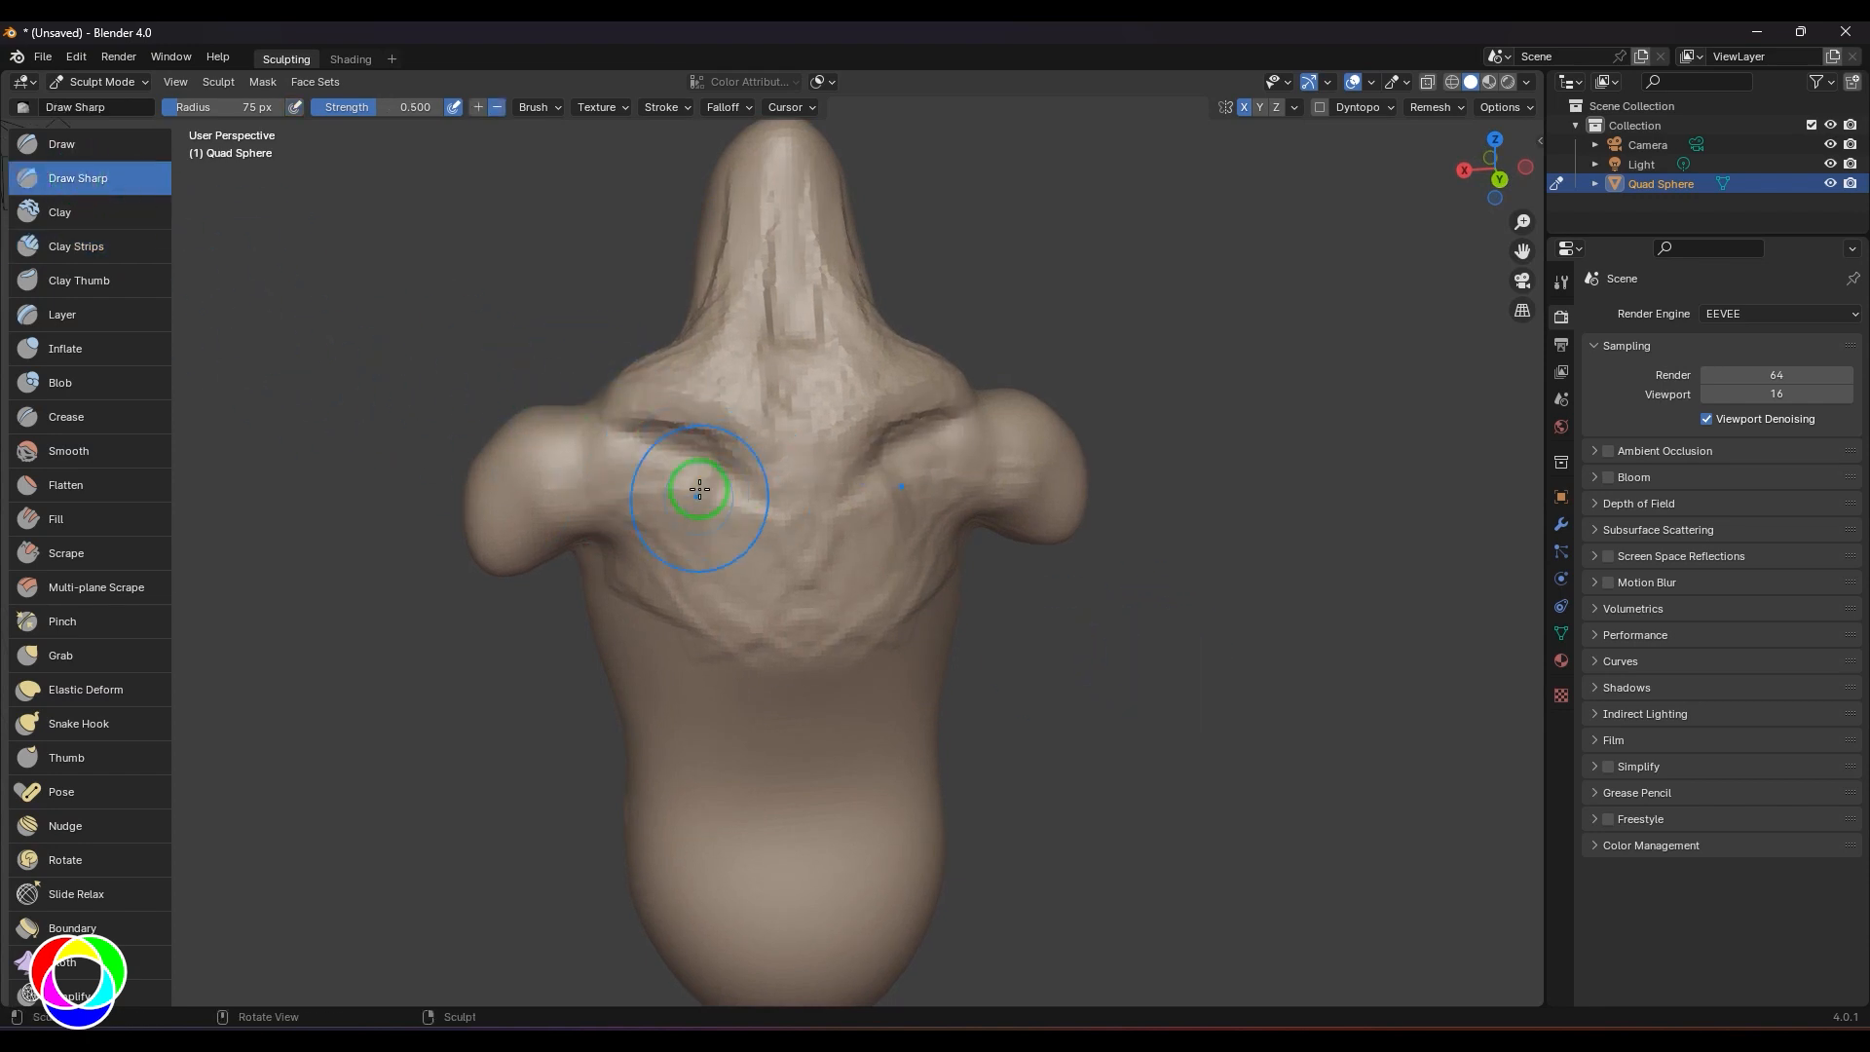
key(f)
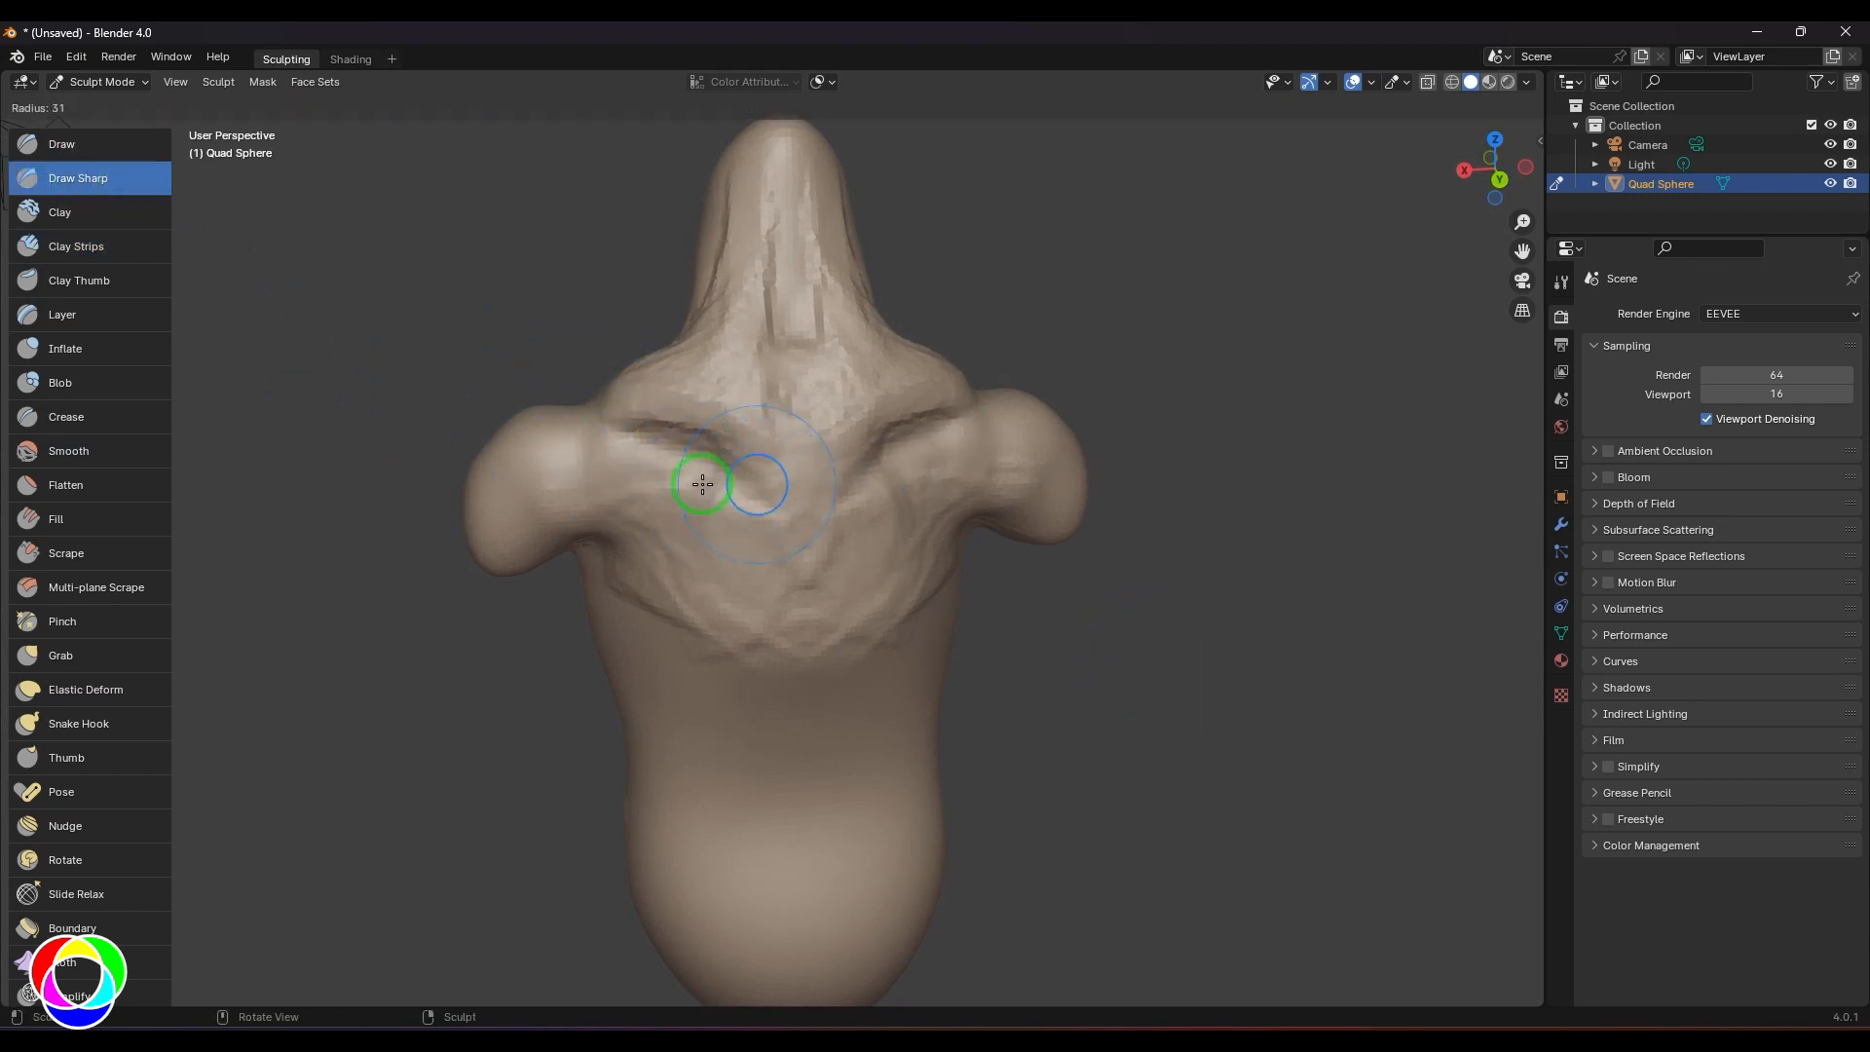
click(708, 488)
mouse_move(719, 472)
mouse_down()
mouse_move(626, 429)
mouse_move(642, 433)
mouse_up()
drag(747, 482, 729, 584)
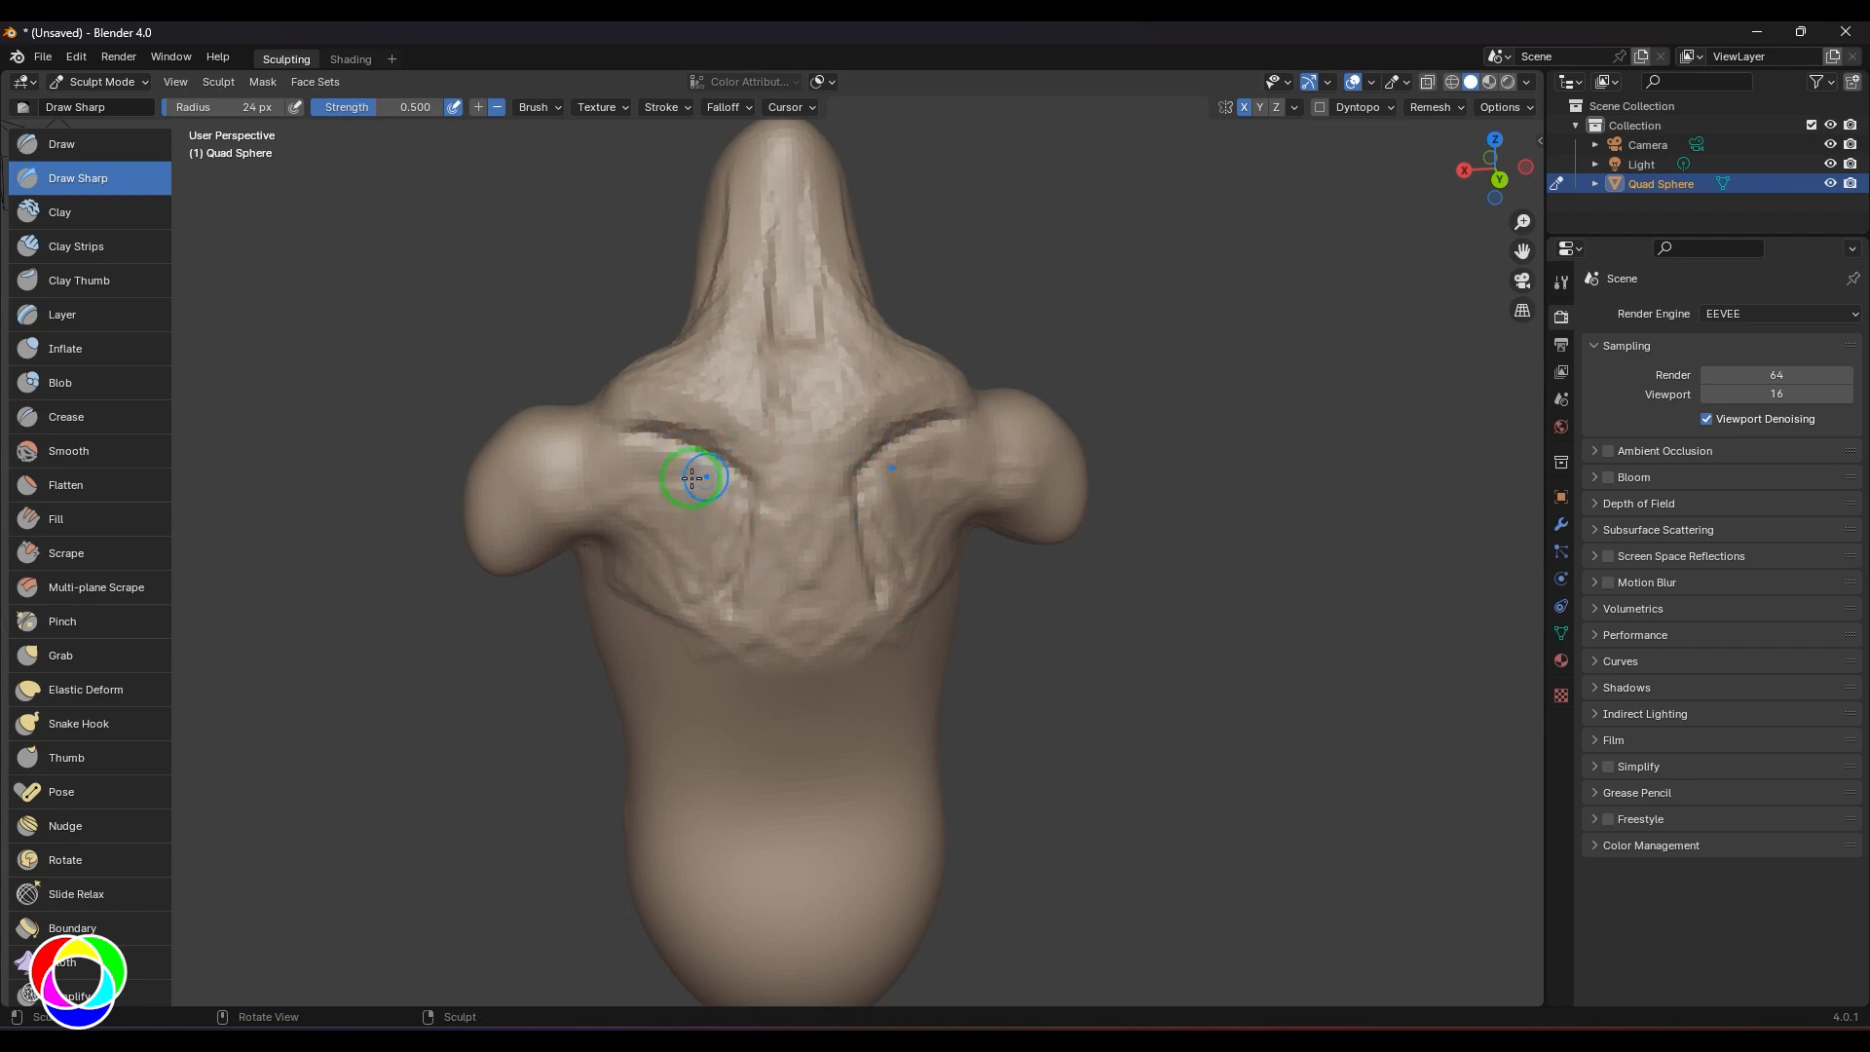
drag(721, 529, 680, 597)
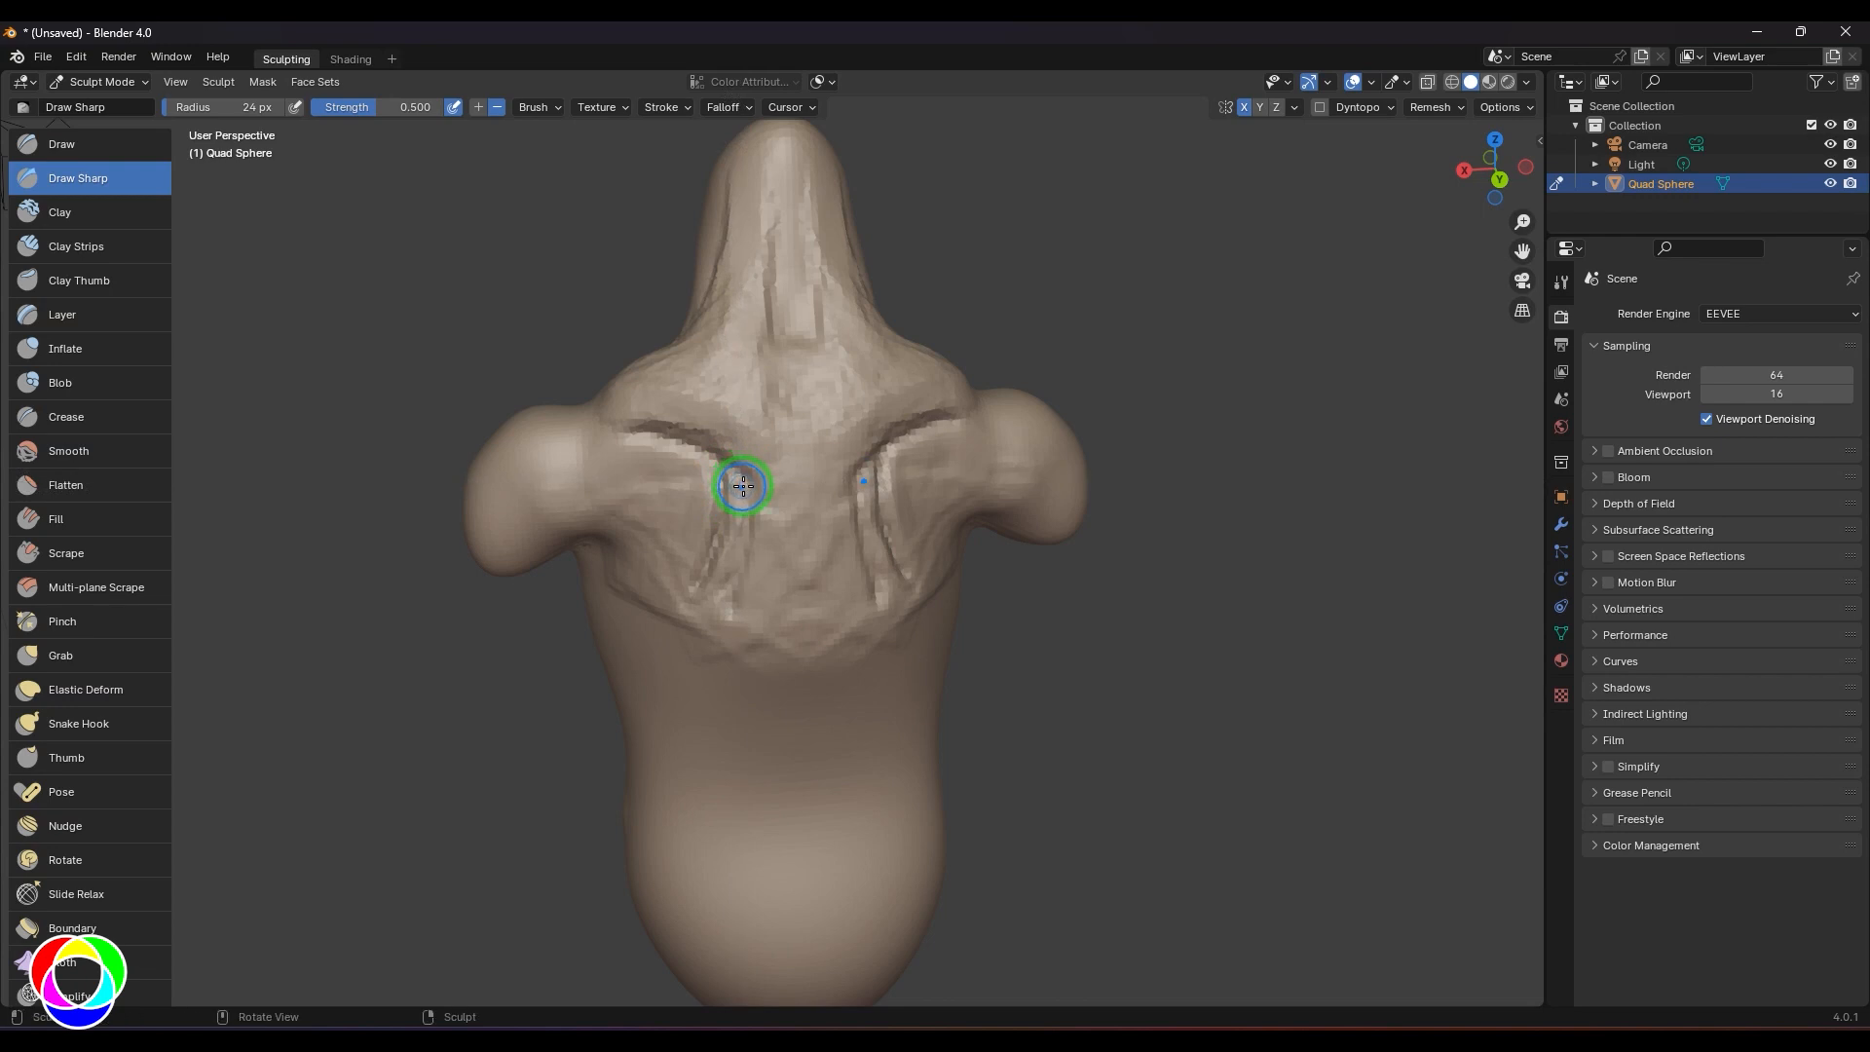
- Build up the muscle columns on both sides of the spine between the shoulder blades using Clay Strips at 41 px radius
key(c)
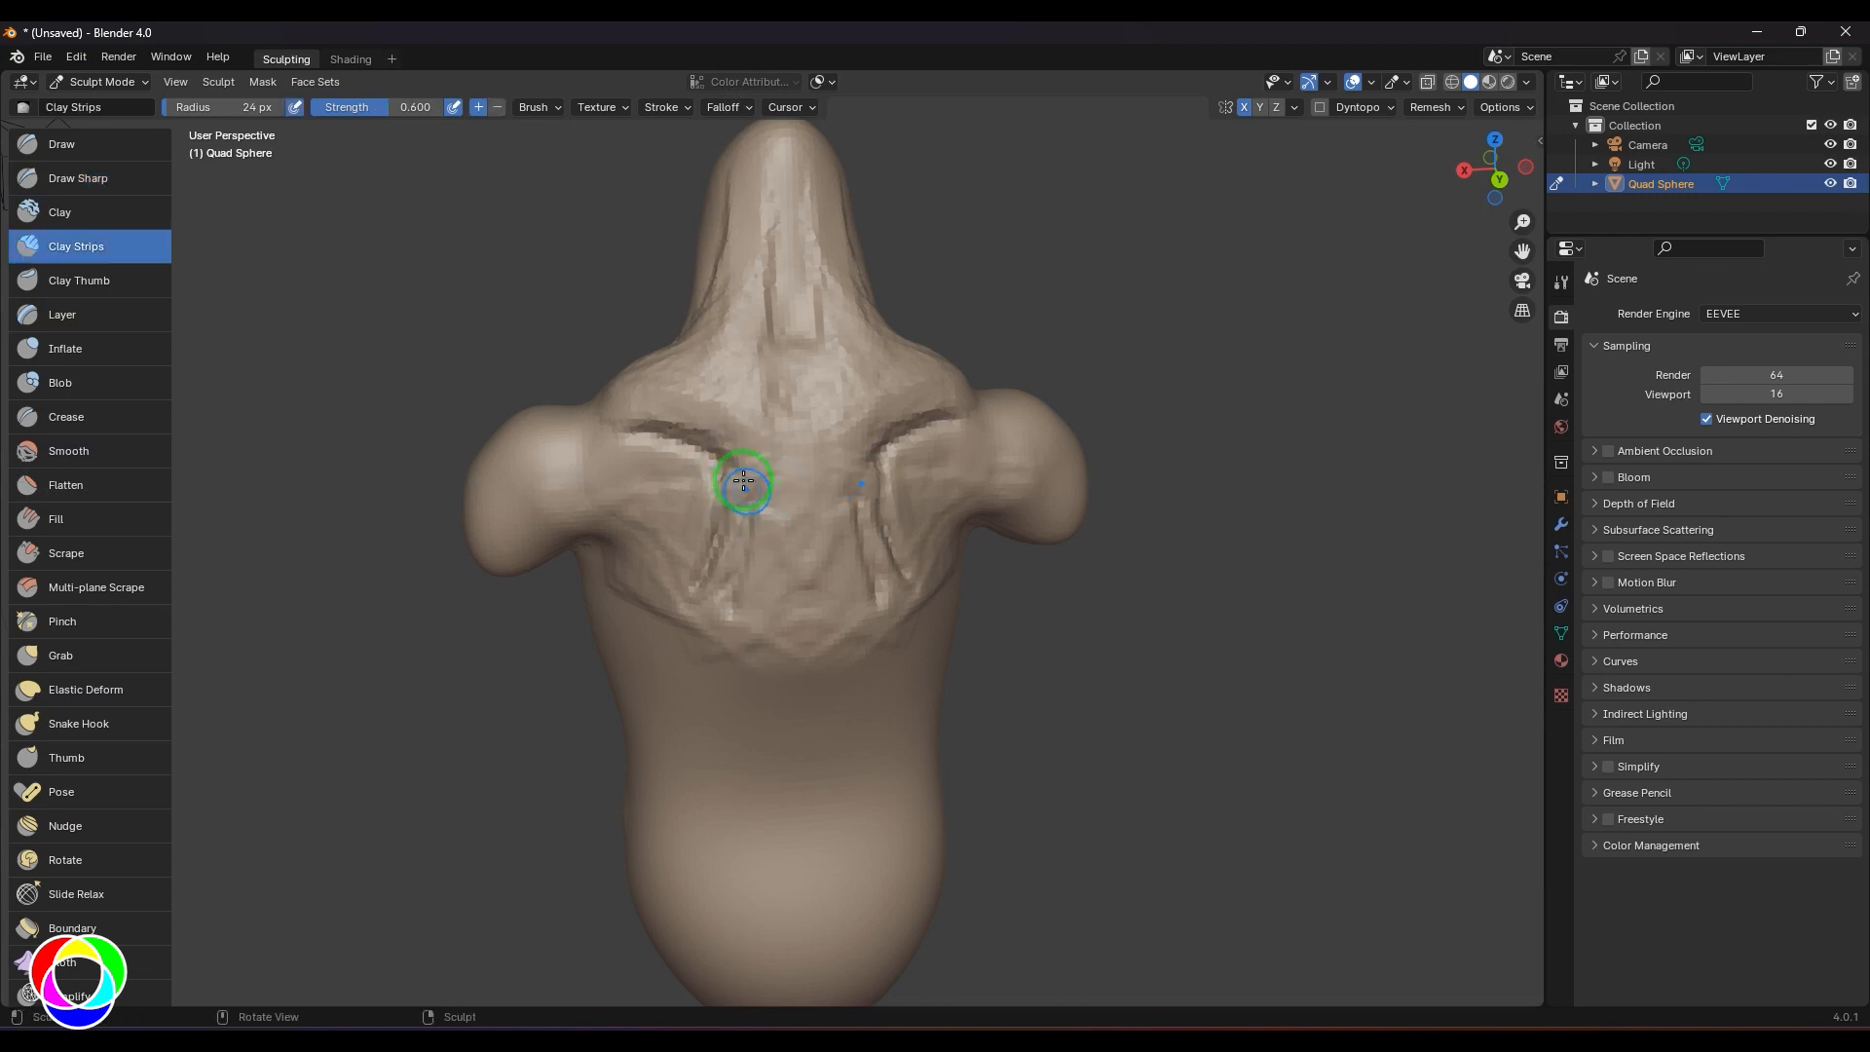
key(f)
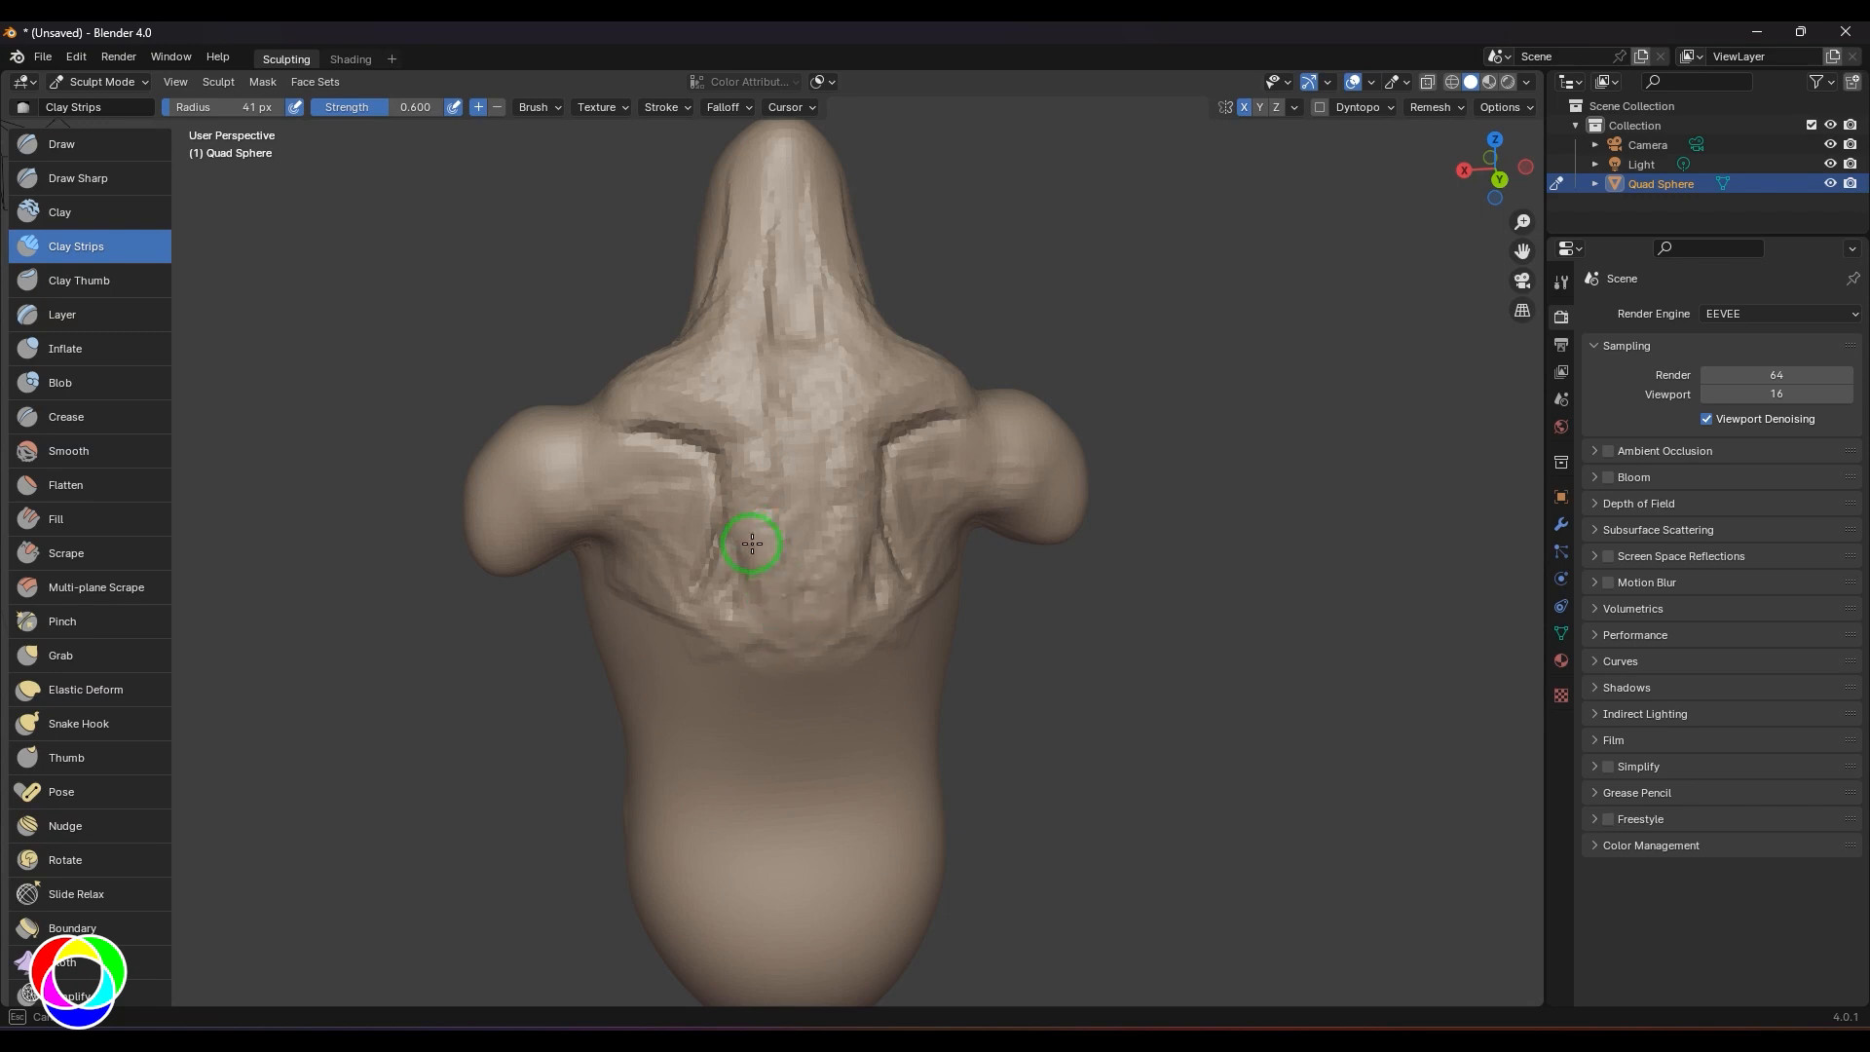
mouse_move(745, 443)
mouse_down()
mouse_move(770, 484)
mouse_move(764, 535)
mouse_move(760, 474)
mouse_up()
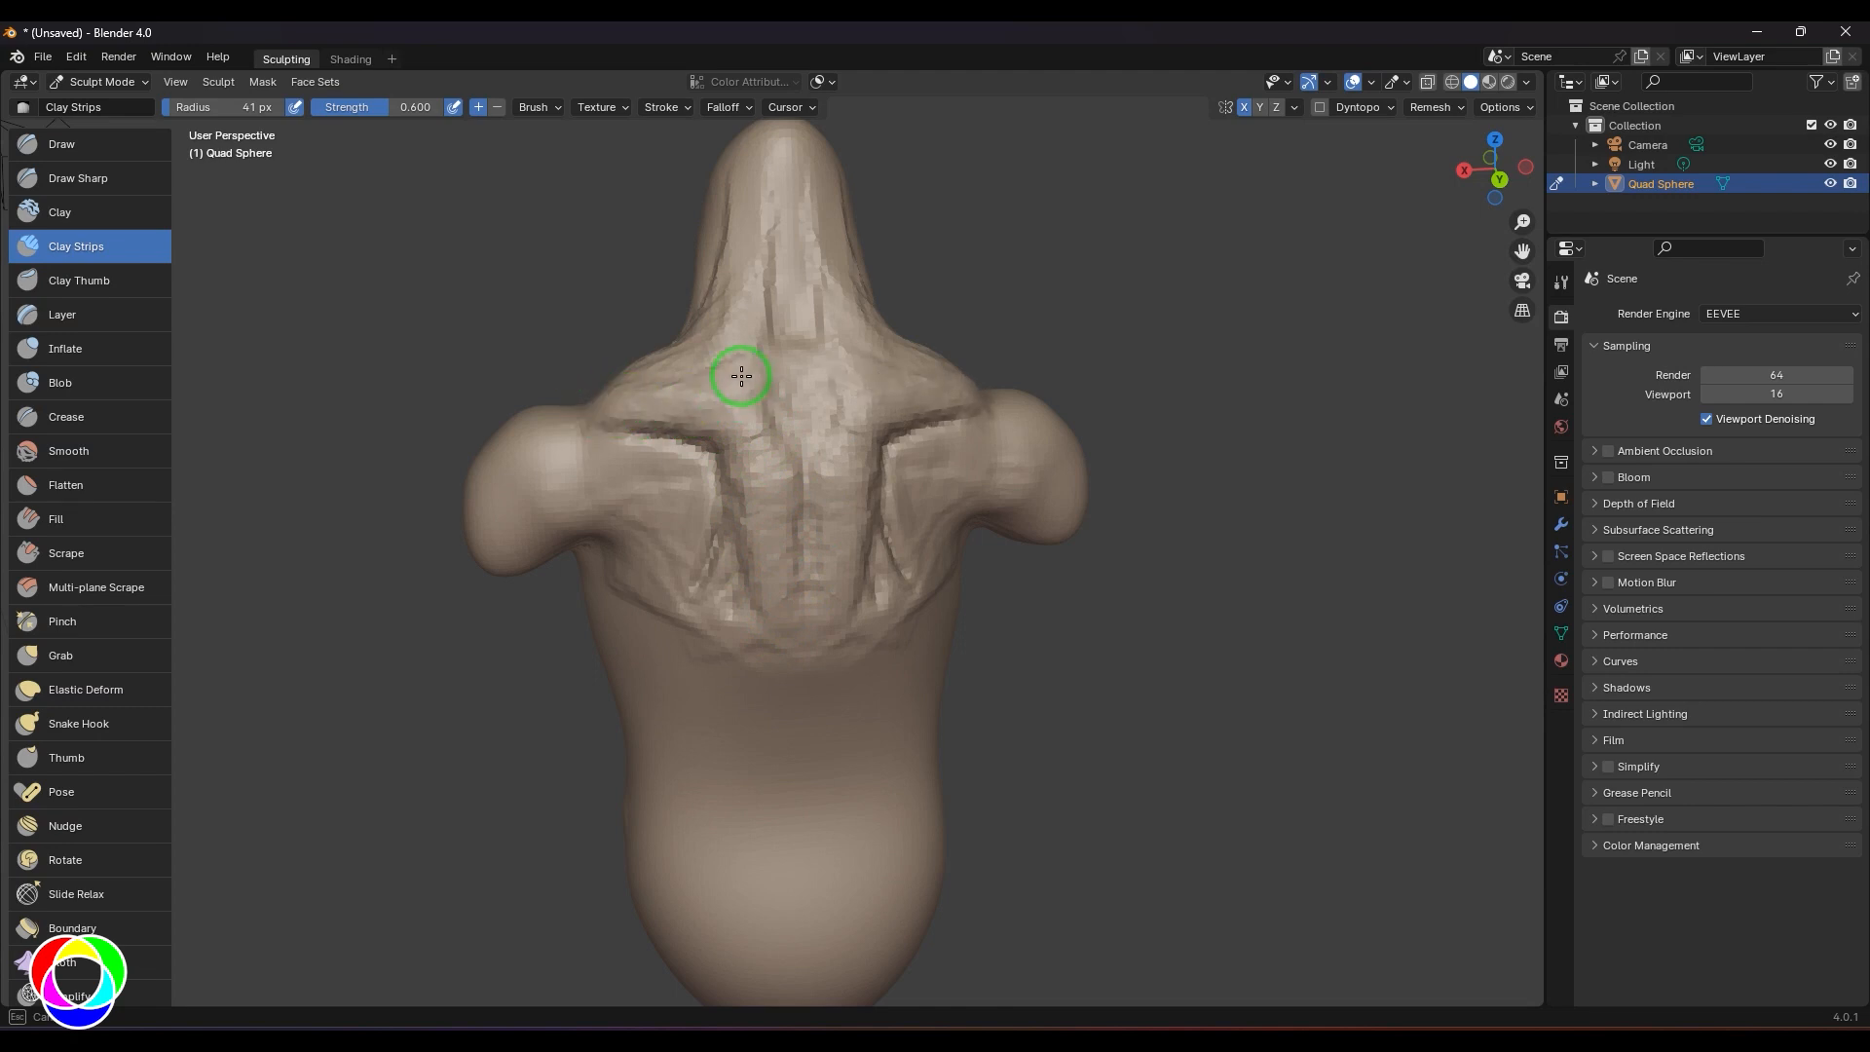
- Build up the trapezius from the back of the neck to the tops of the shoulders with Clay Strips, and smooth it
middle_drag(953, 354, 718, 395)
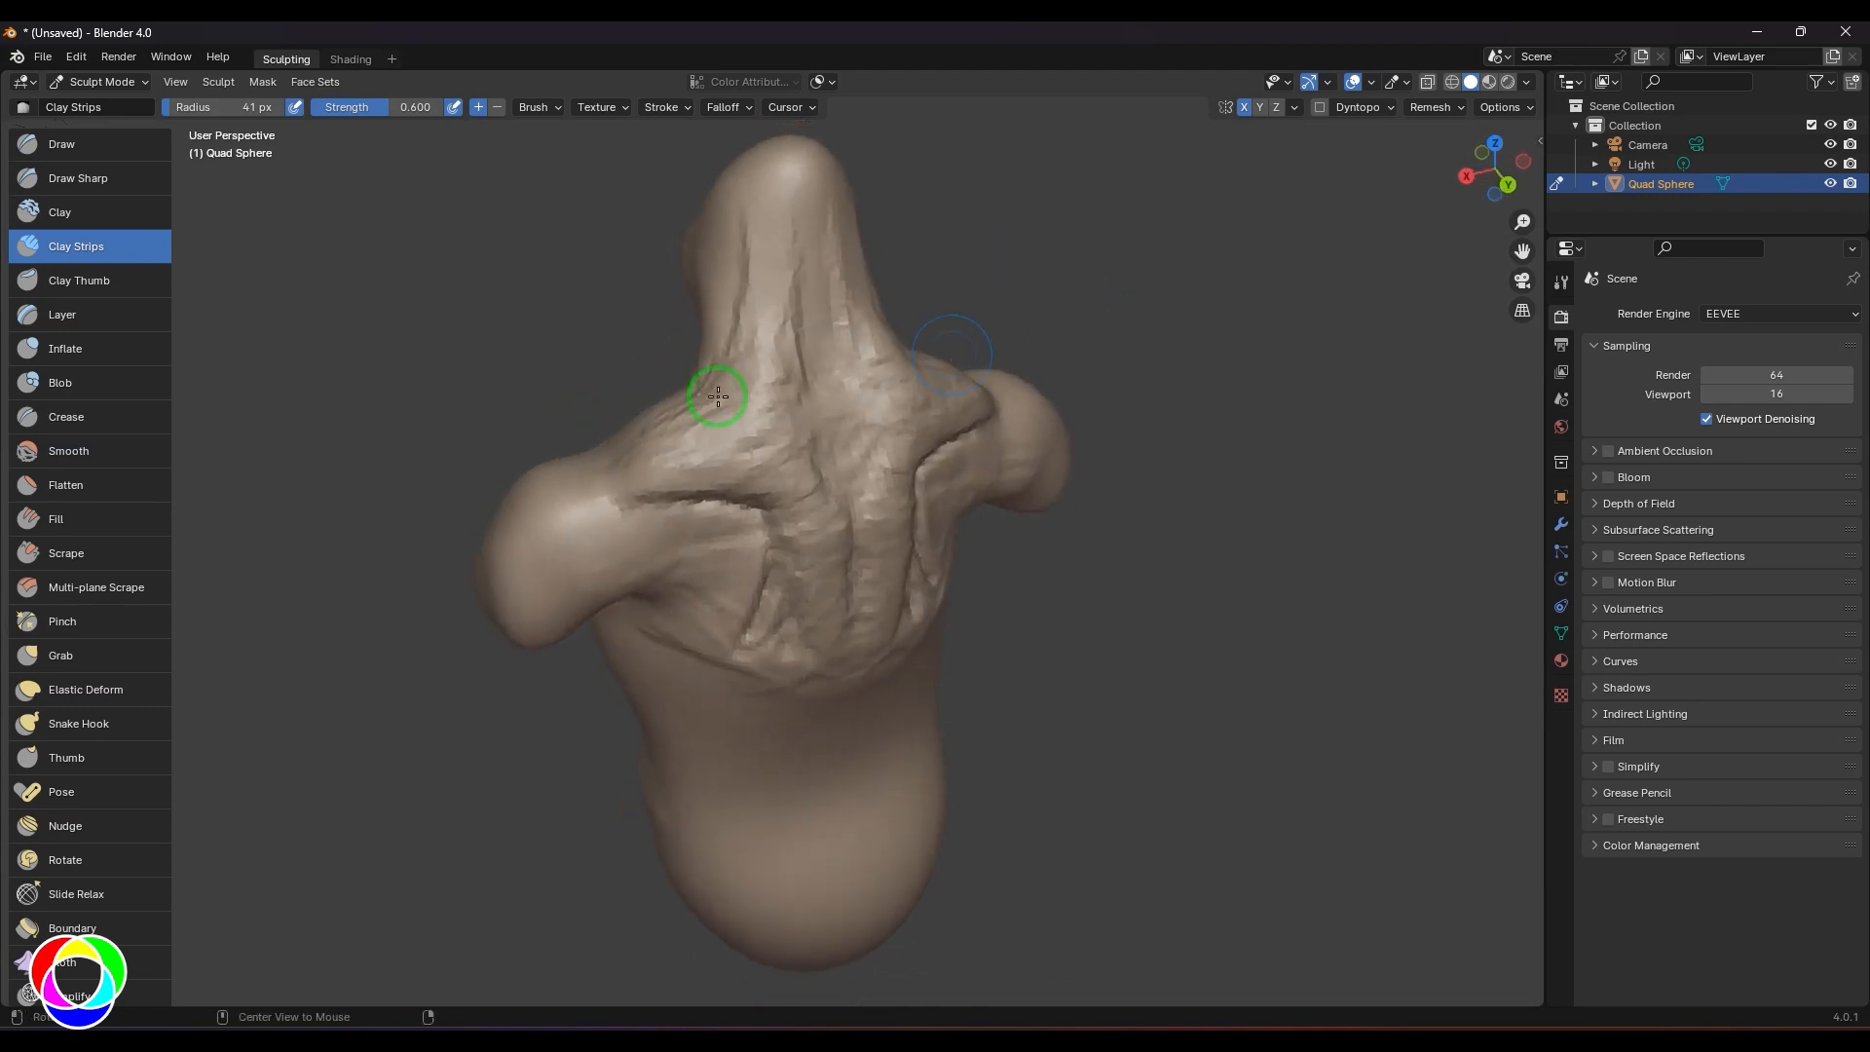
mouse_move(779, 266)
mouse_down()
mouse_move(798, 435)
mouse_move(769, 376)
mouse_up()
mouse_move(1257, 439)
middle_down()
mouse_move(1390, 439)
mouse_move(785, 446)
mouse_move(874, 477)
middle_up()
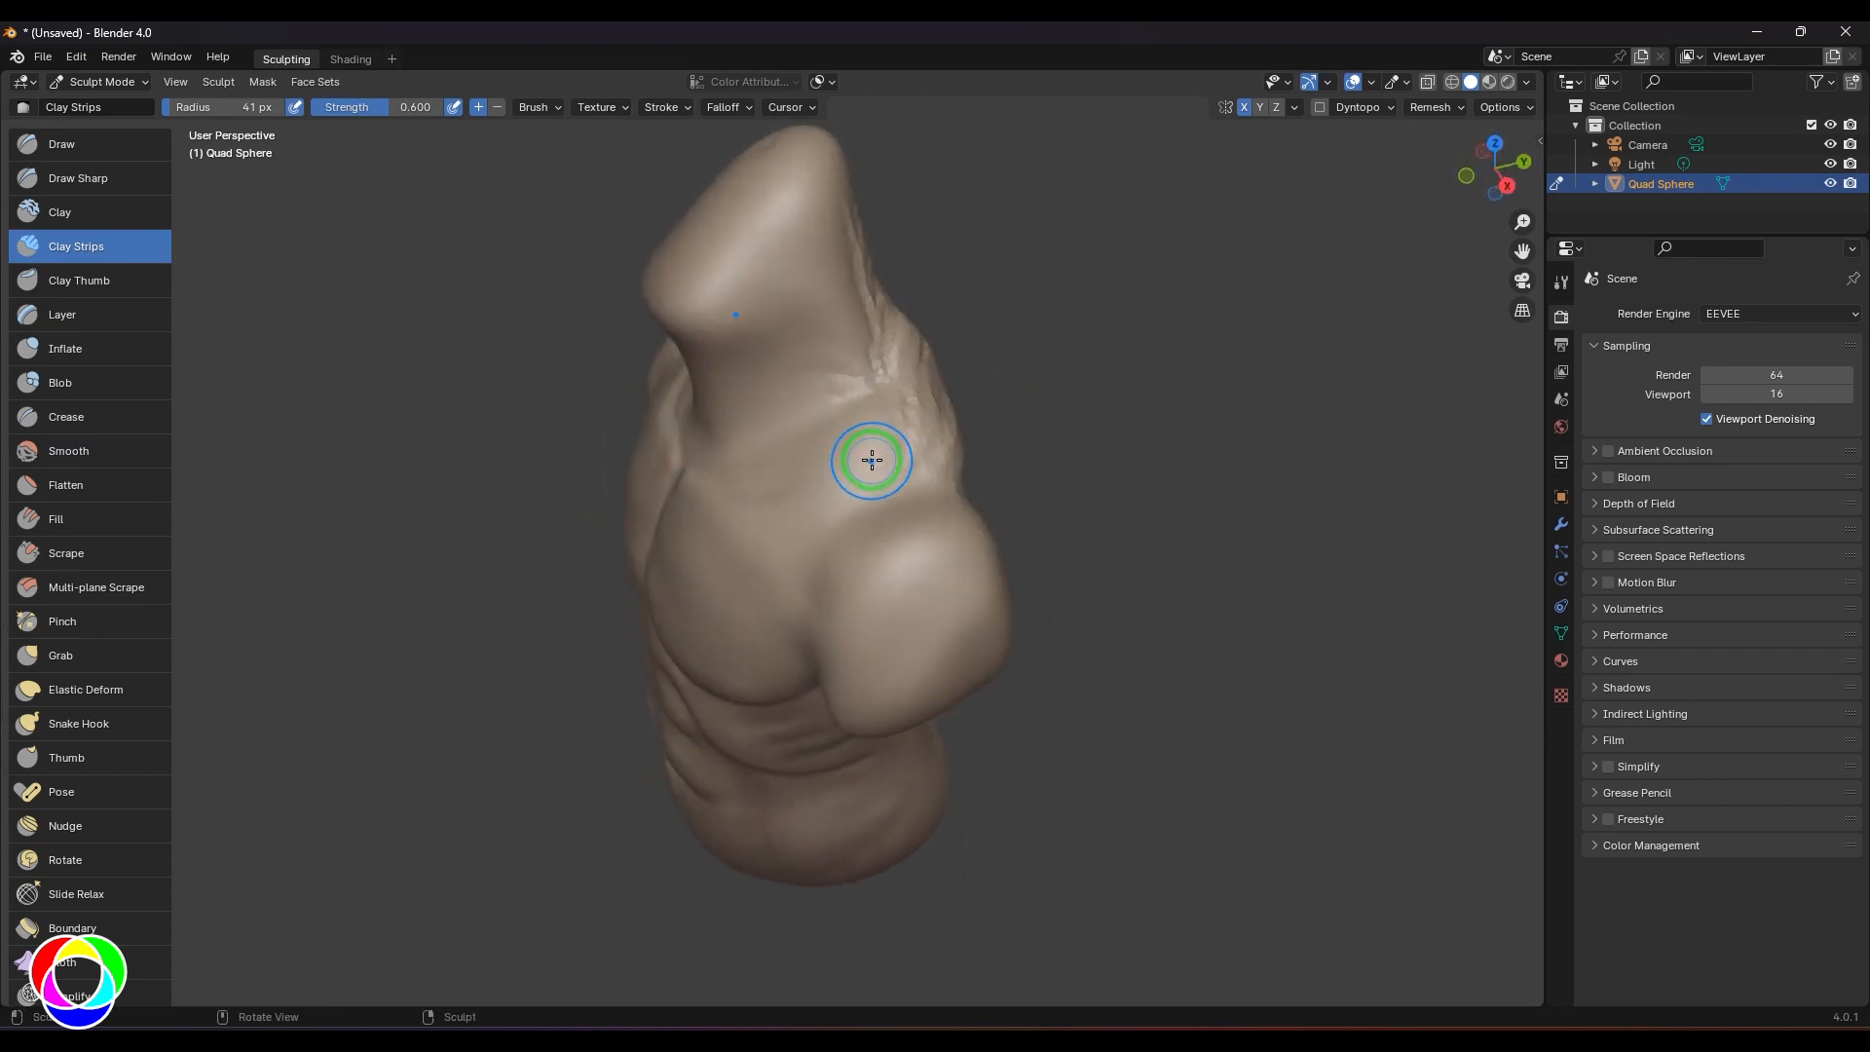
mouse_move(871, 460)
mouse_down()
mouse_move(867, 400)
mouse_move(802, 477)
mouse_up()
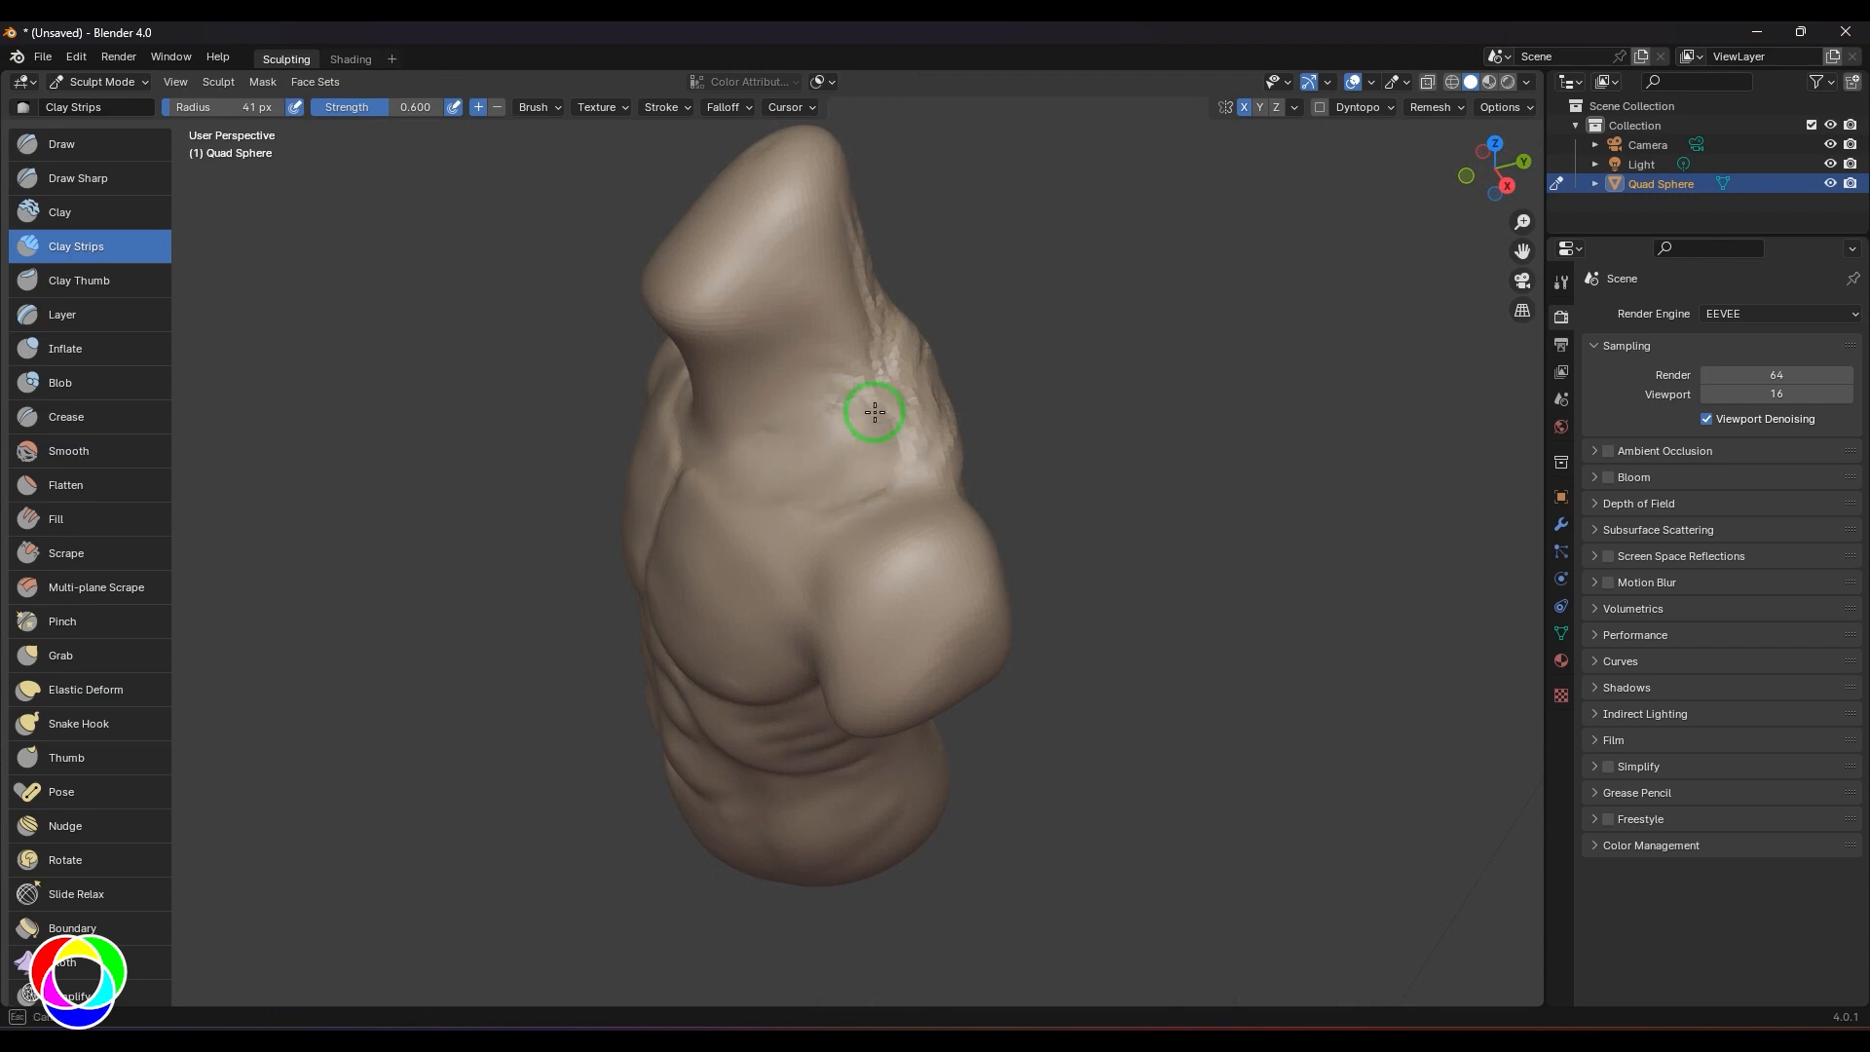
mouse_move(821, 414)
mouse_down()
mouse_move(909, 409)
mouse_move(945, 468)
mouse_up()
mouse_move(1156, 457)
middle_down()
mouse_move(1085, 484)
mouse_move(861, 471)
middle_up()
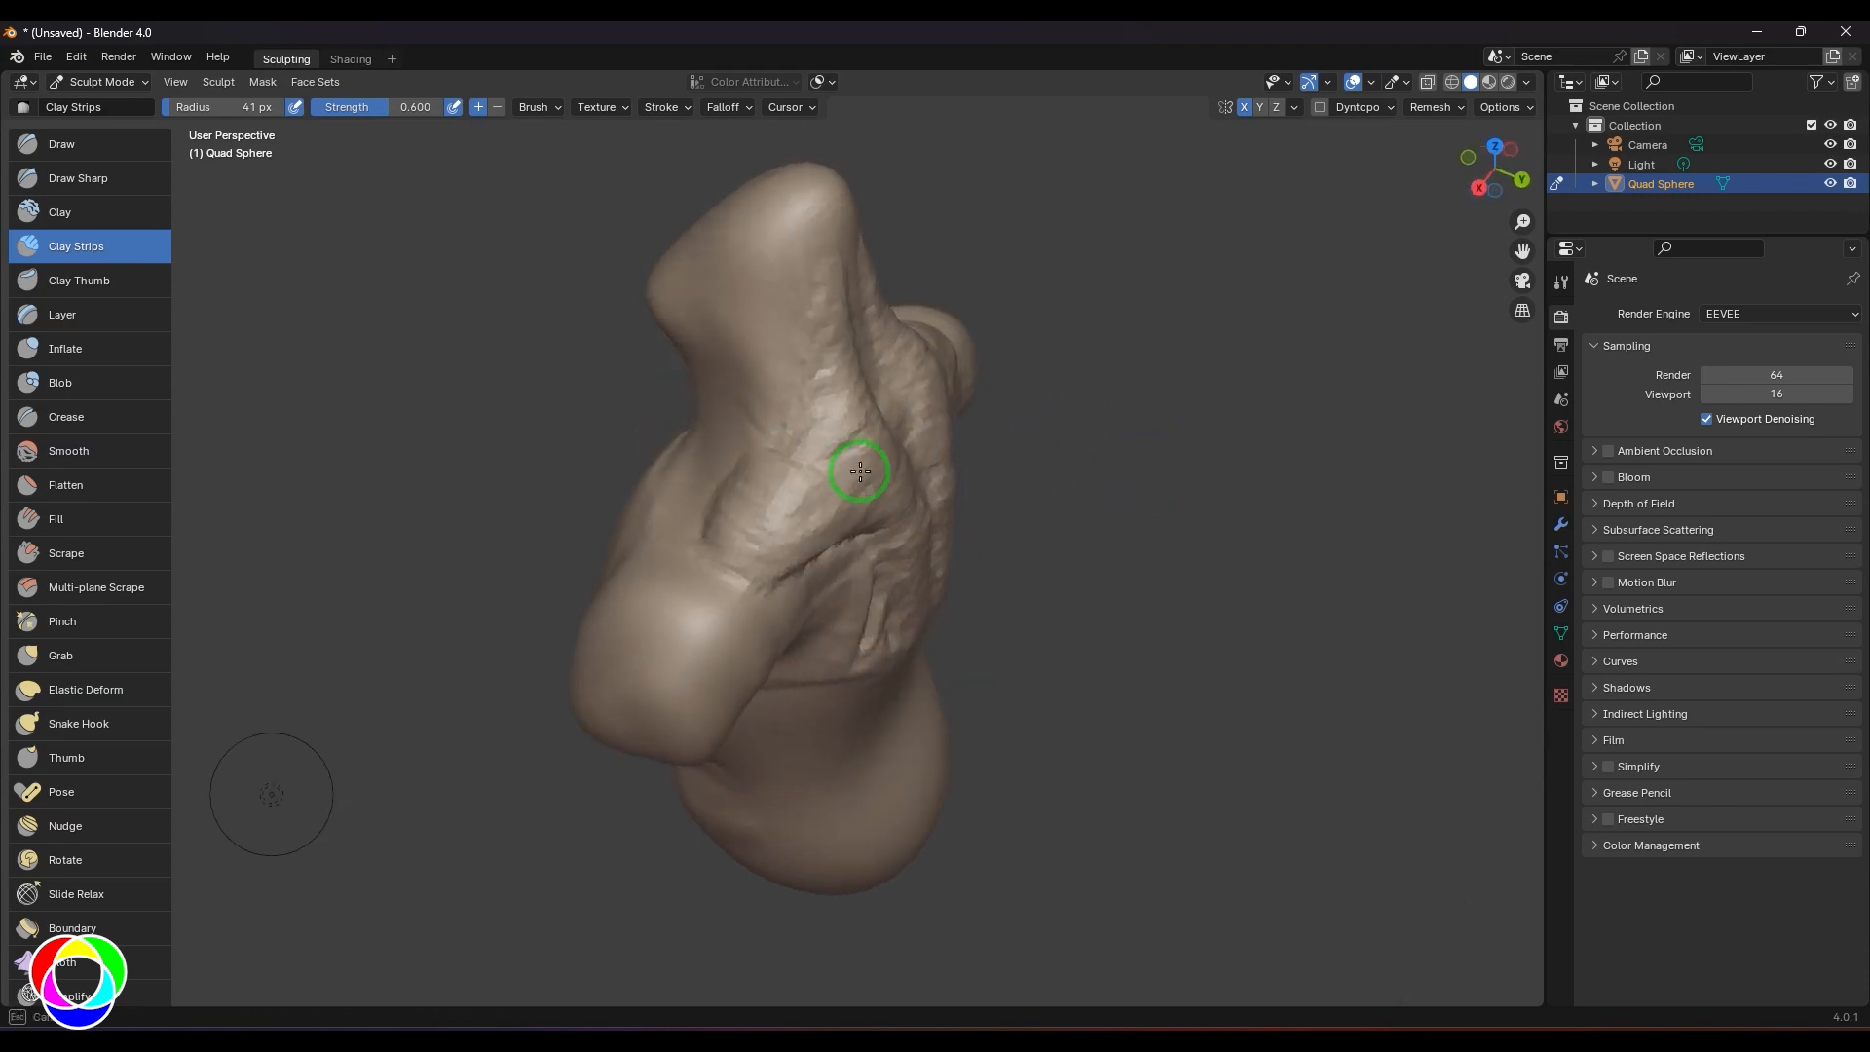
mouse_move(836, 397)
mouse_down()
mouse_move(848, 355)
mouse_move(823, 332)
mouse_up()
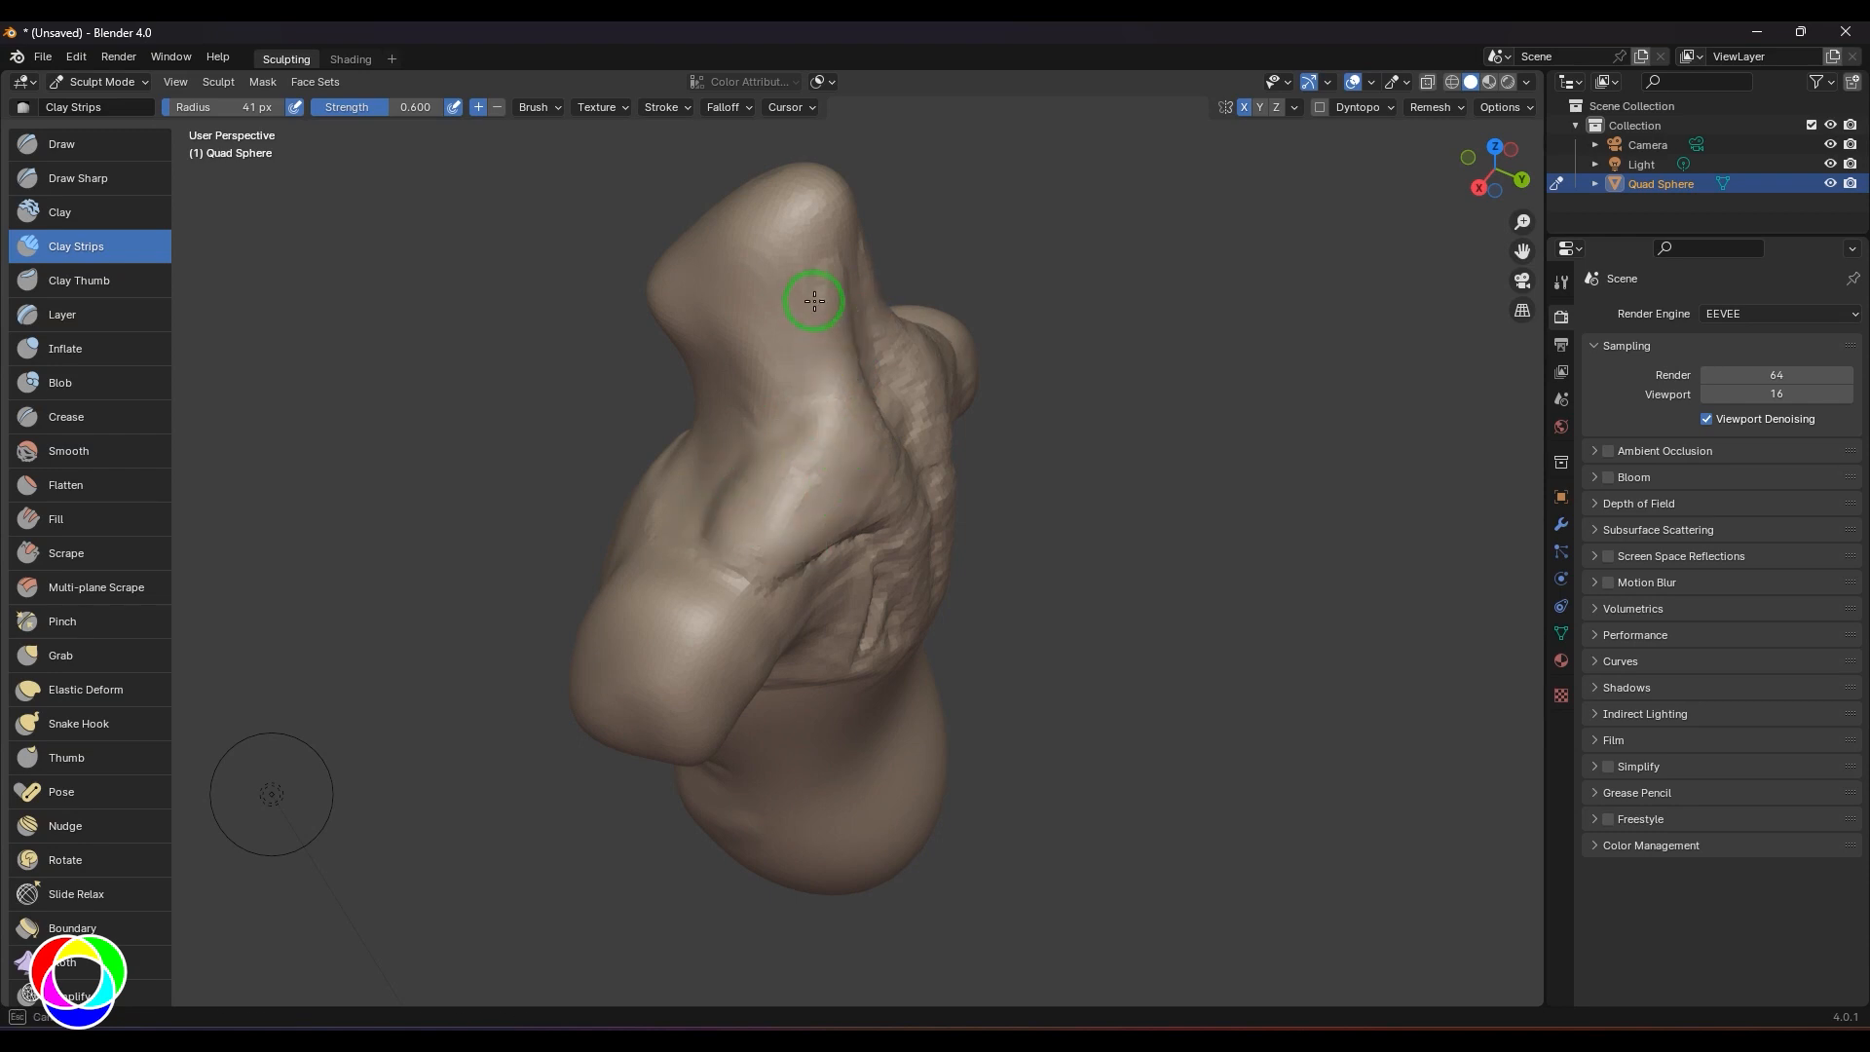
- Refine and smooth the muscles along the spine, and shape the shoulder blade area beside them
middle_drag(1126, 465, 745, 487)
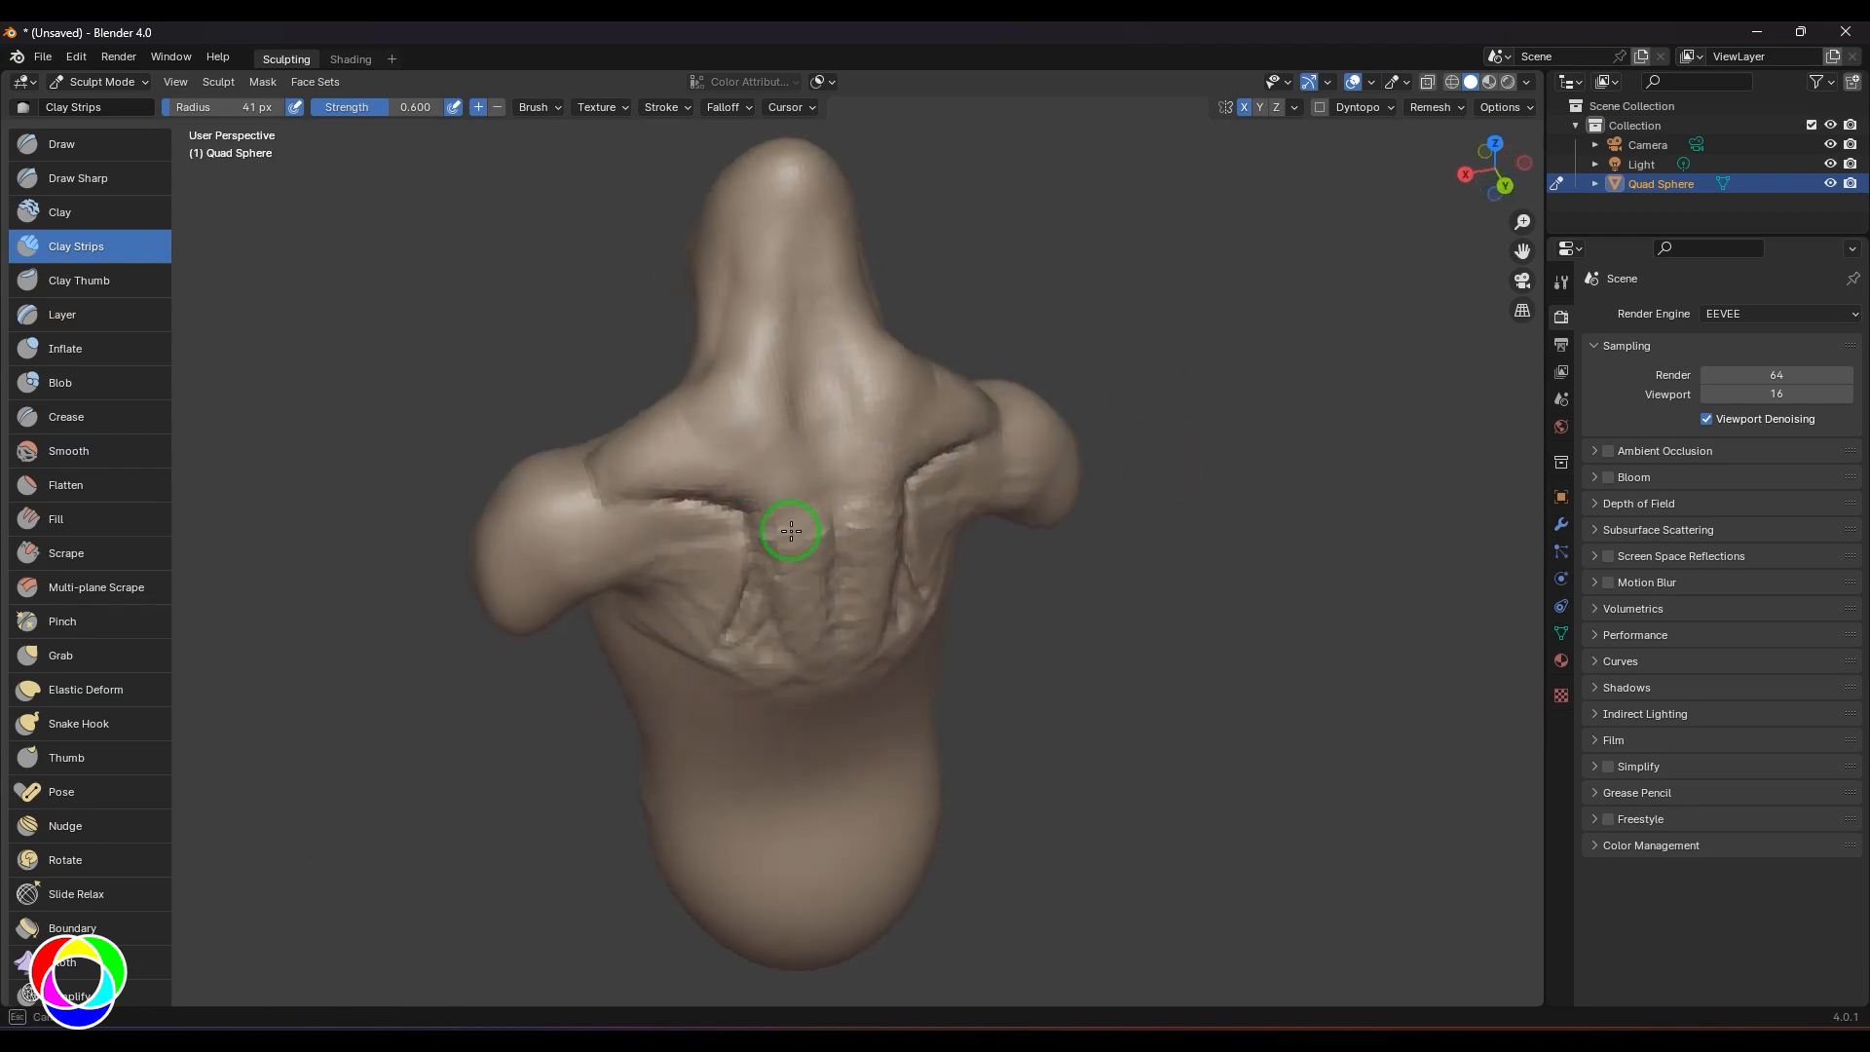
drag(833, 643, 862, 577)
middle_drag(1116, 614, 1042, 596)
mouse_move(687, 482)
mouse_down()
mouse_move(717, 546)
mouse_move(623, 430)
mouse_move(683, 457)
mouse_move(731, 441)
mouse_move(721, 461)
mouse_move(667, 429)
mouse_move(712, 427)
mouse_move(693, 483)
mouse_up()
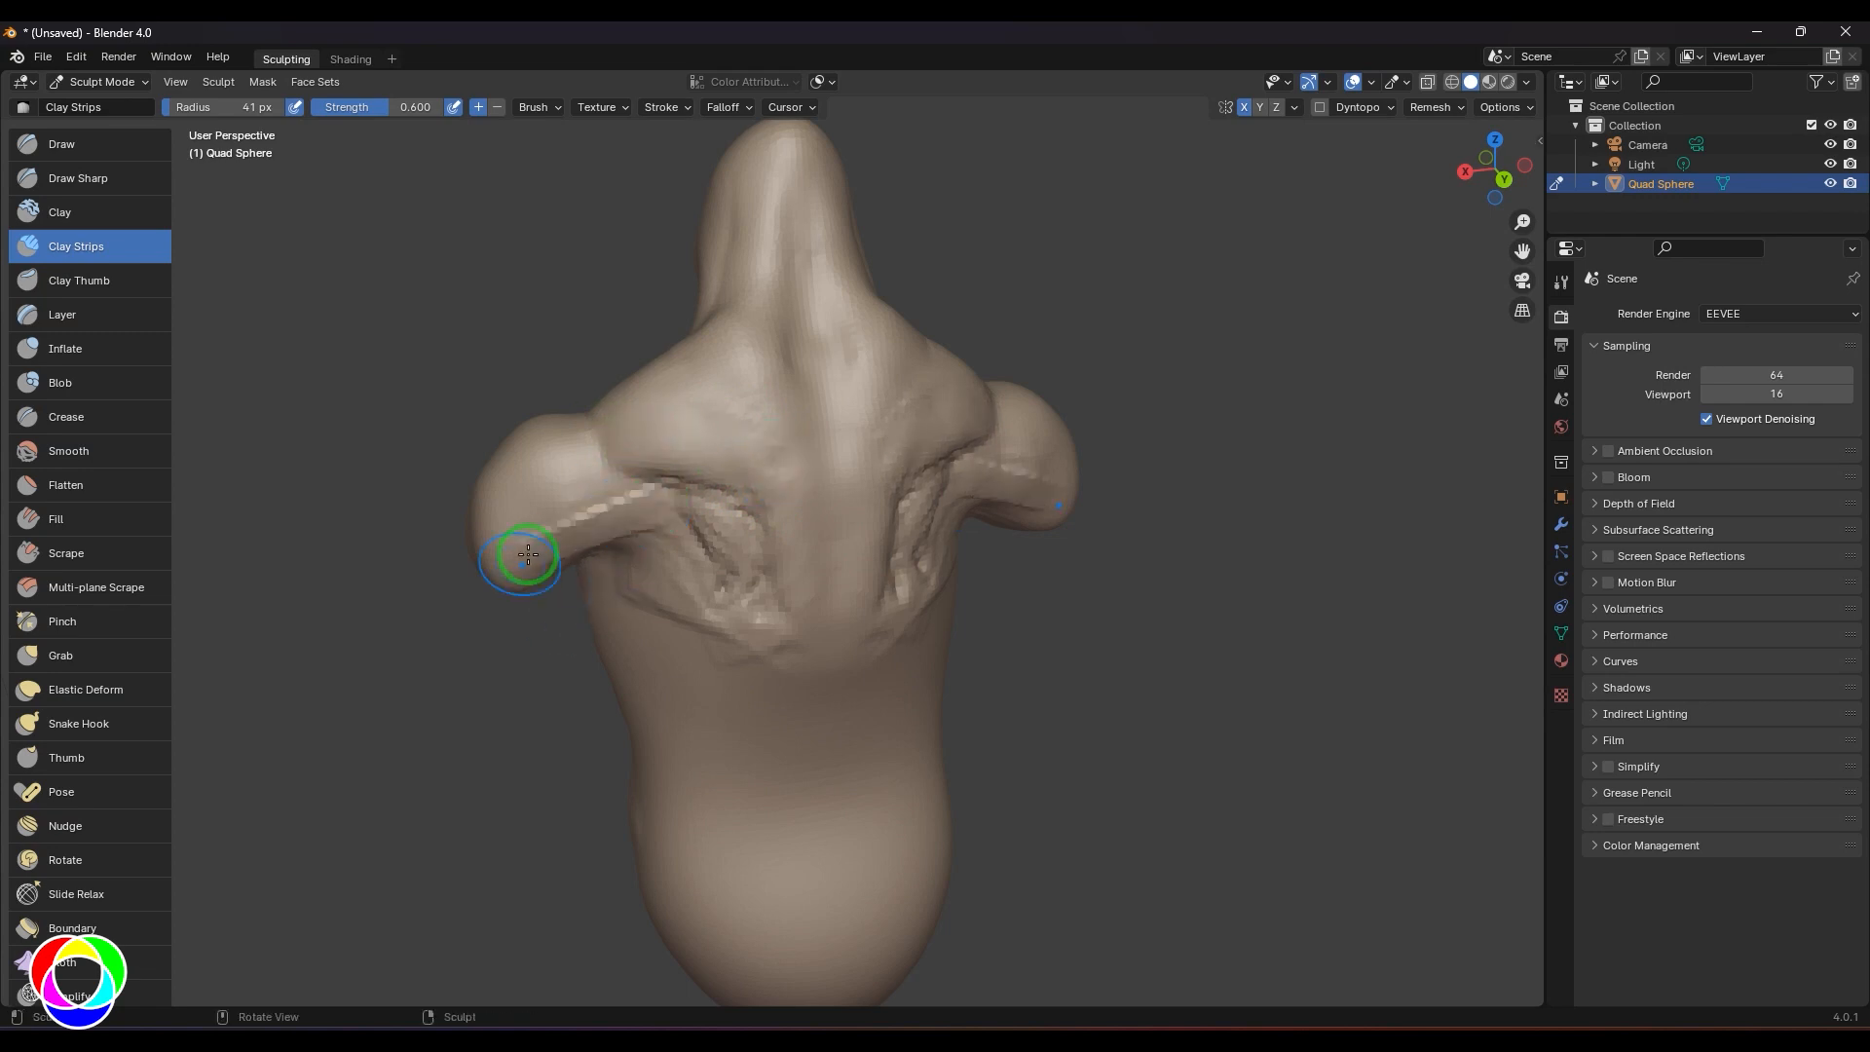
- Build up the deltoids around the back, side and front of the arm stubs using Clay Strips at 41 px radius
mouse_move(539, 563)
alt+mouse_down()
mouse_move(614, 523)
mouse_move(646, 458)
mouse_move(513, 518)
mouse_move(586, 439)
mouse_move(418, 647)
mouse_move(584, 542)
mouse_move(507, 623)
mouse_move(543, 521)
mouse_move(502, 489)
mouse_move(648, 460)
mouse_move(597, 451)
alt+mouse_up()
key(shift+s)
mouse_move(548, 434)
middle_down()
mouse_move(447, 698)
mouse_move(877, 493)
mouse_move(1010, 555)
middle_up()
mouse_move(873, 596)
mouse_down()
mouse_move(751, 618)
mouse_move(785, 597)
mouse_move(837, 730)
mouse_up()
middle_drag(837, 730, 822, 530)
mouse_move(822, 530)
mouse_down()
mouse_move(856, 555)
mouse_move(835, 543)
mouse_move(902, 428)
mouse_move(793, 484)
mouse_move(791, 460)
mouse_up()
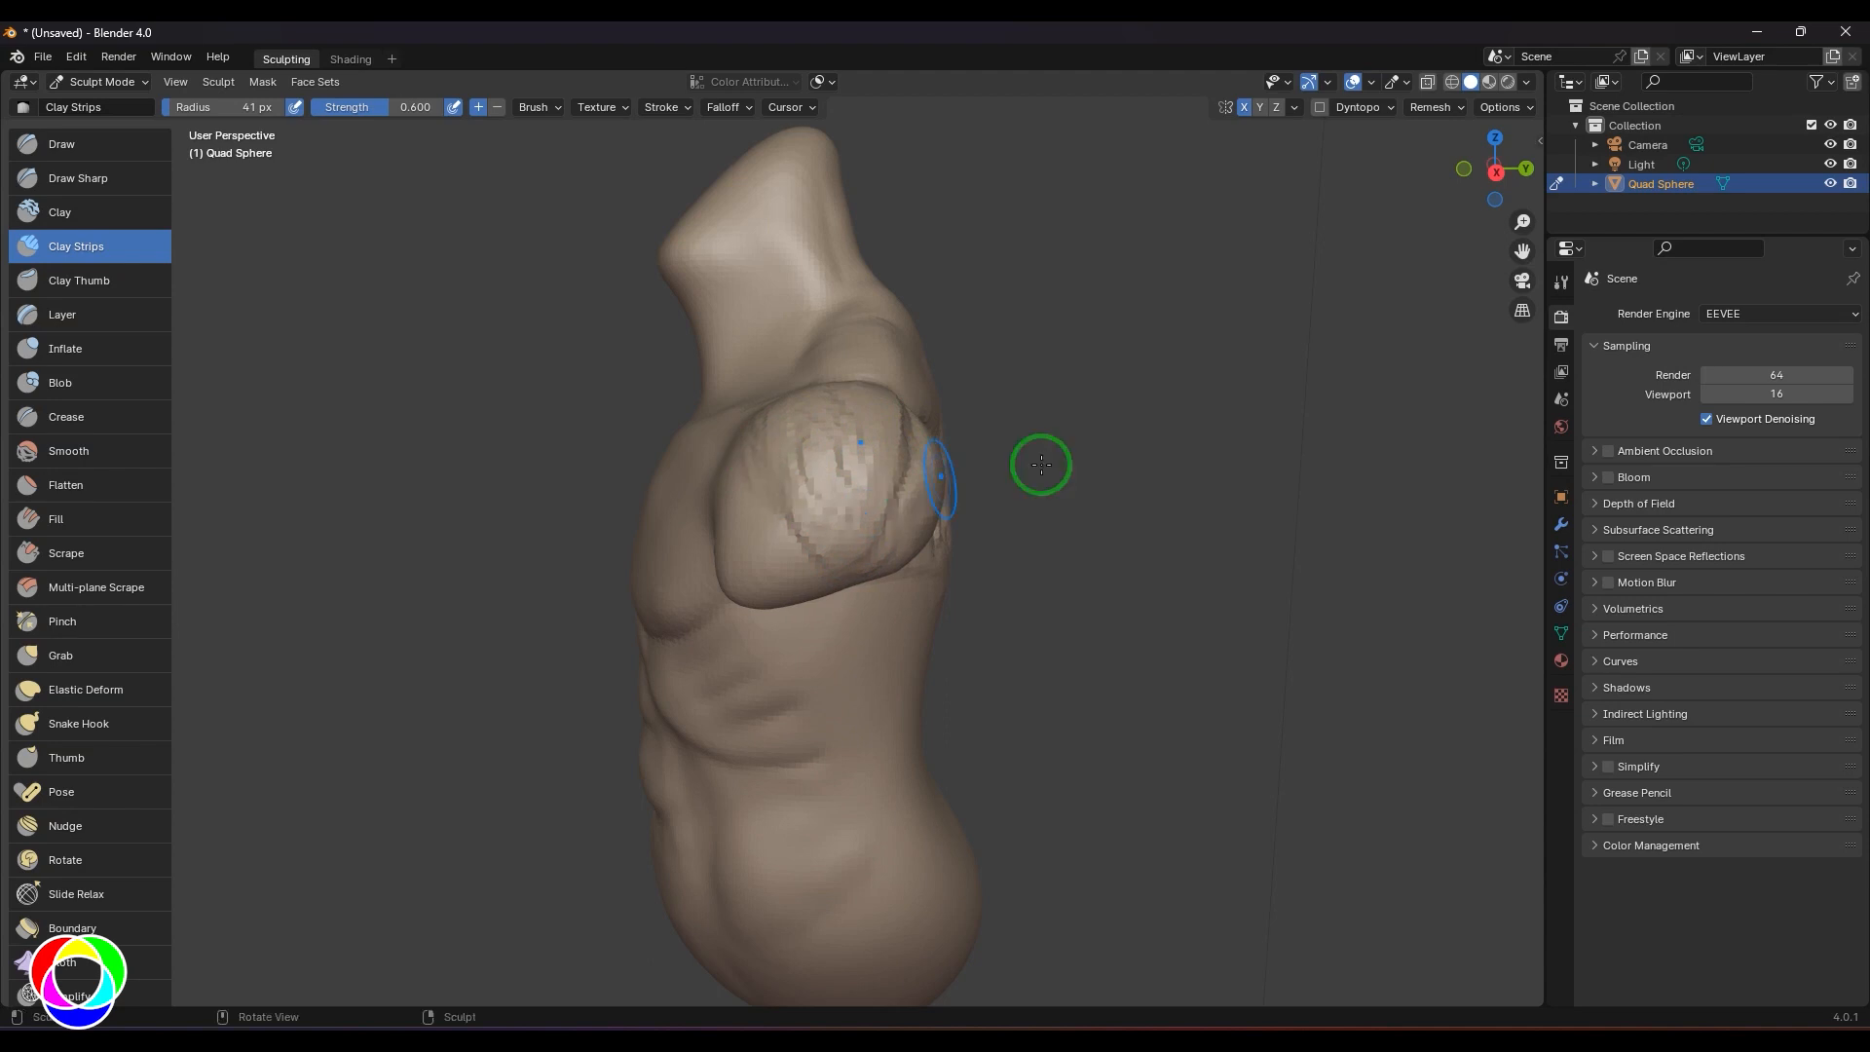
middle_drag(1039, 464, 1211, 484)
drag(965, 467, 1053, 526)
middle_drag(1049, 484, 1044, 523)
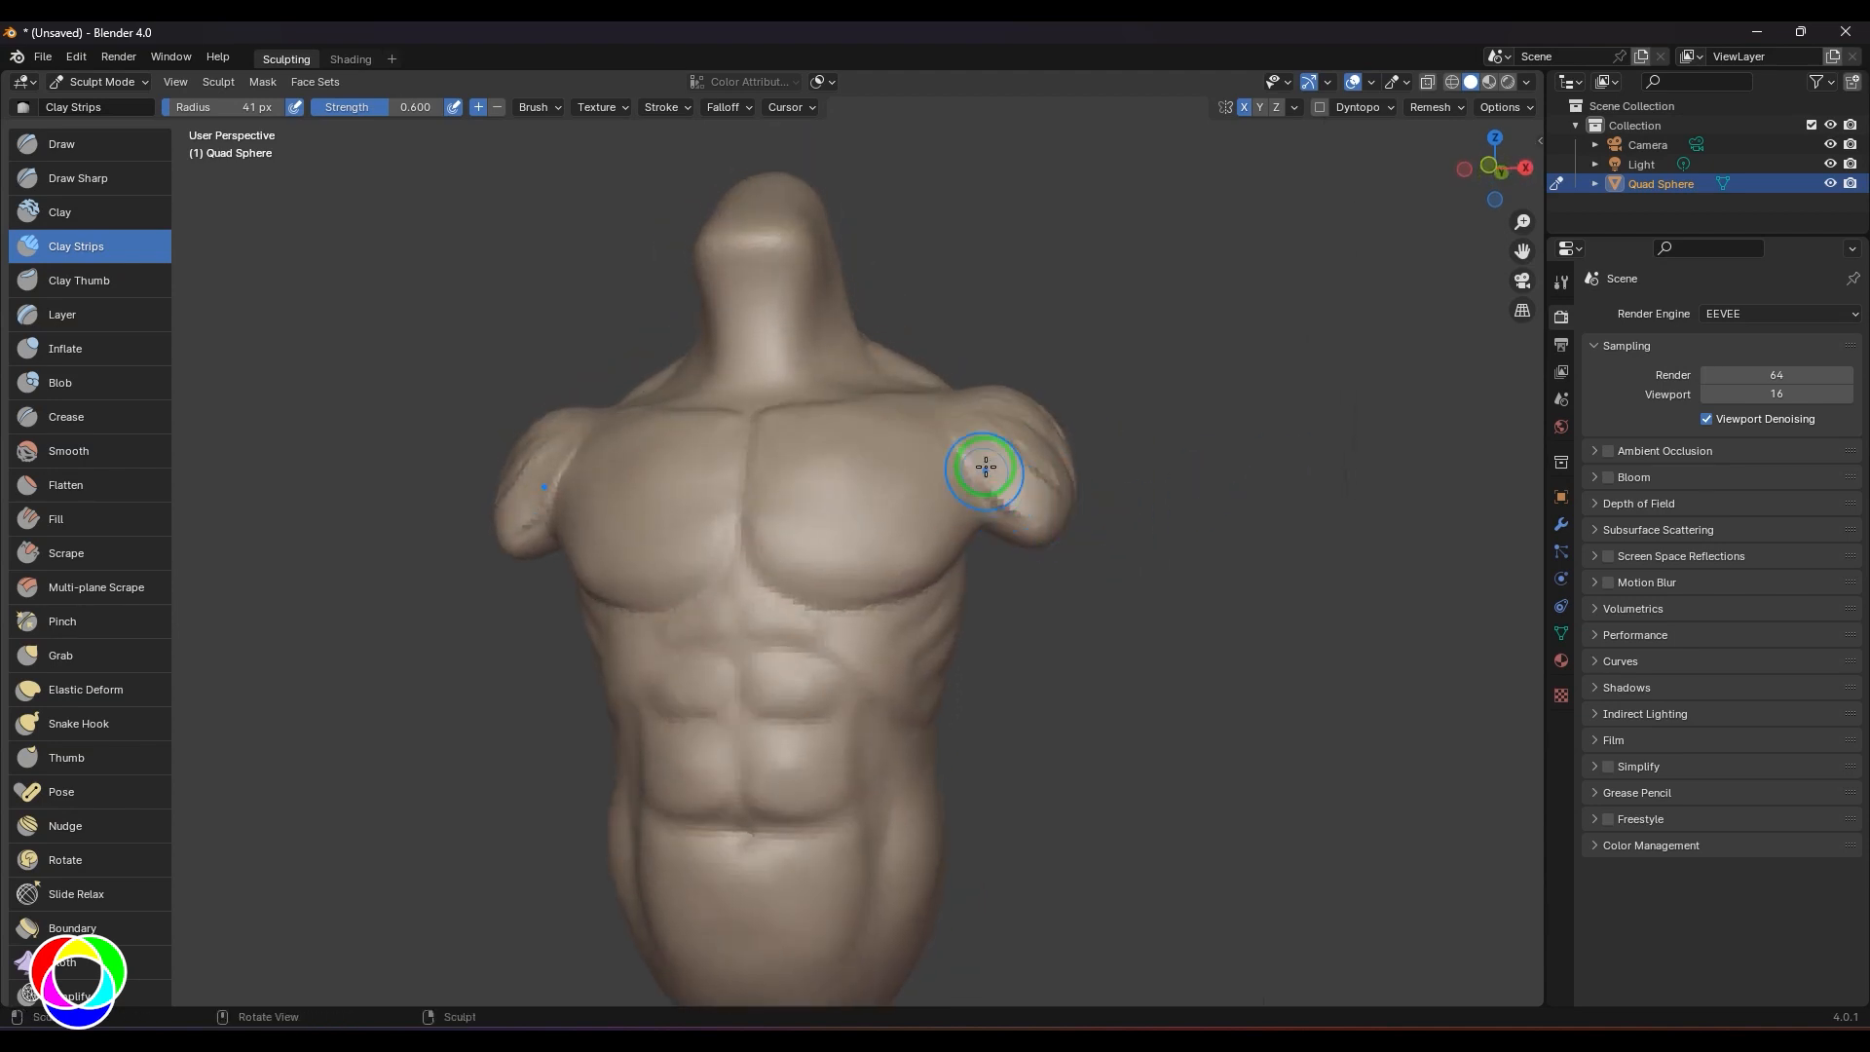
mouse_move(985, 467)
mouse_down()
mouse_move(1048, 468)
mouse_move(1043, 435)
mouse_up()
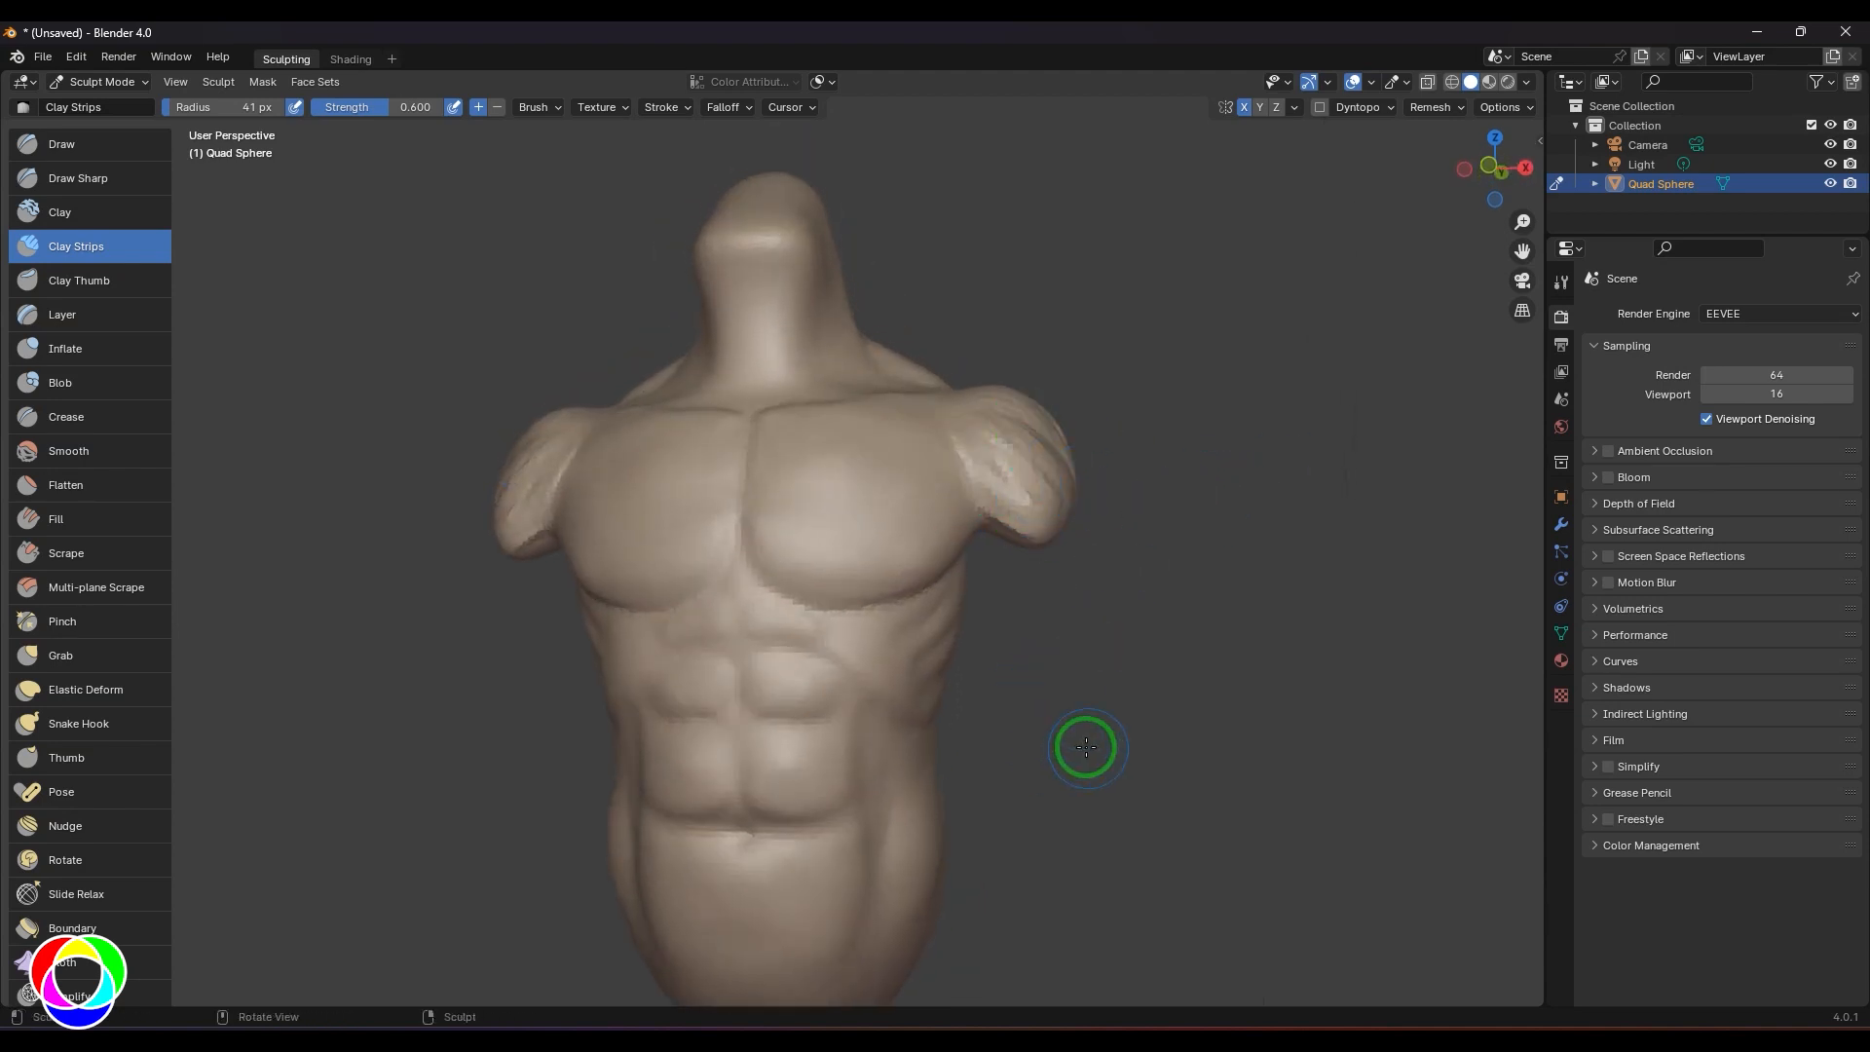
- Pull the lower ends of the arm stubs down into tapered deltoids in side view using Grab, finishing at 100 px radius
key(KP_1)
key(KP_3)
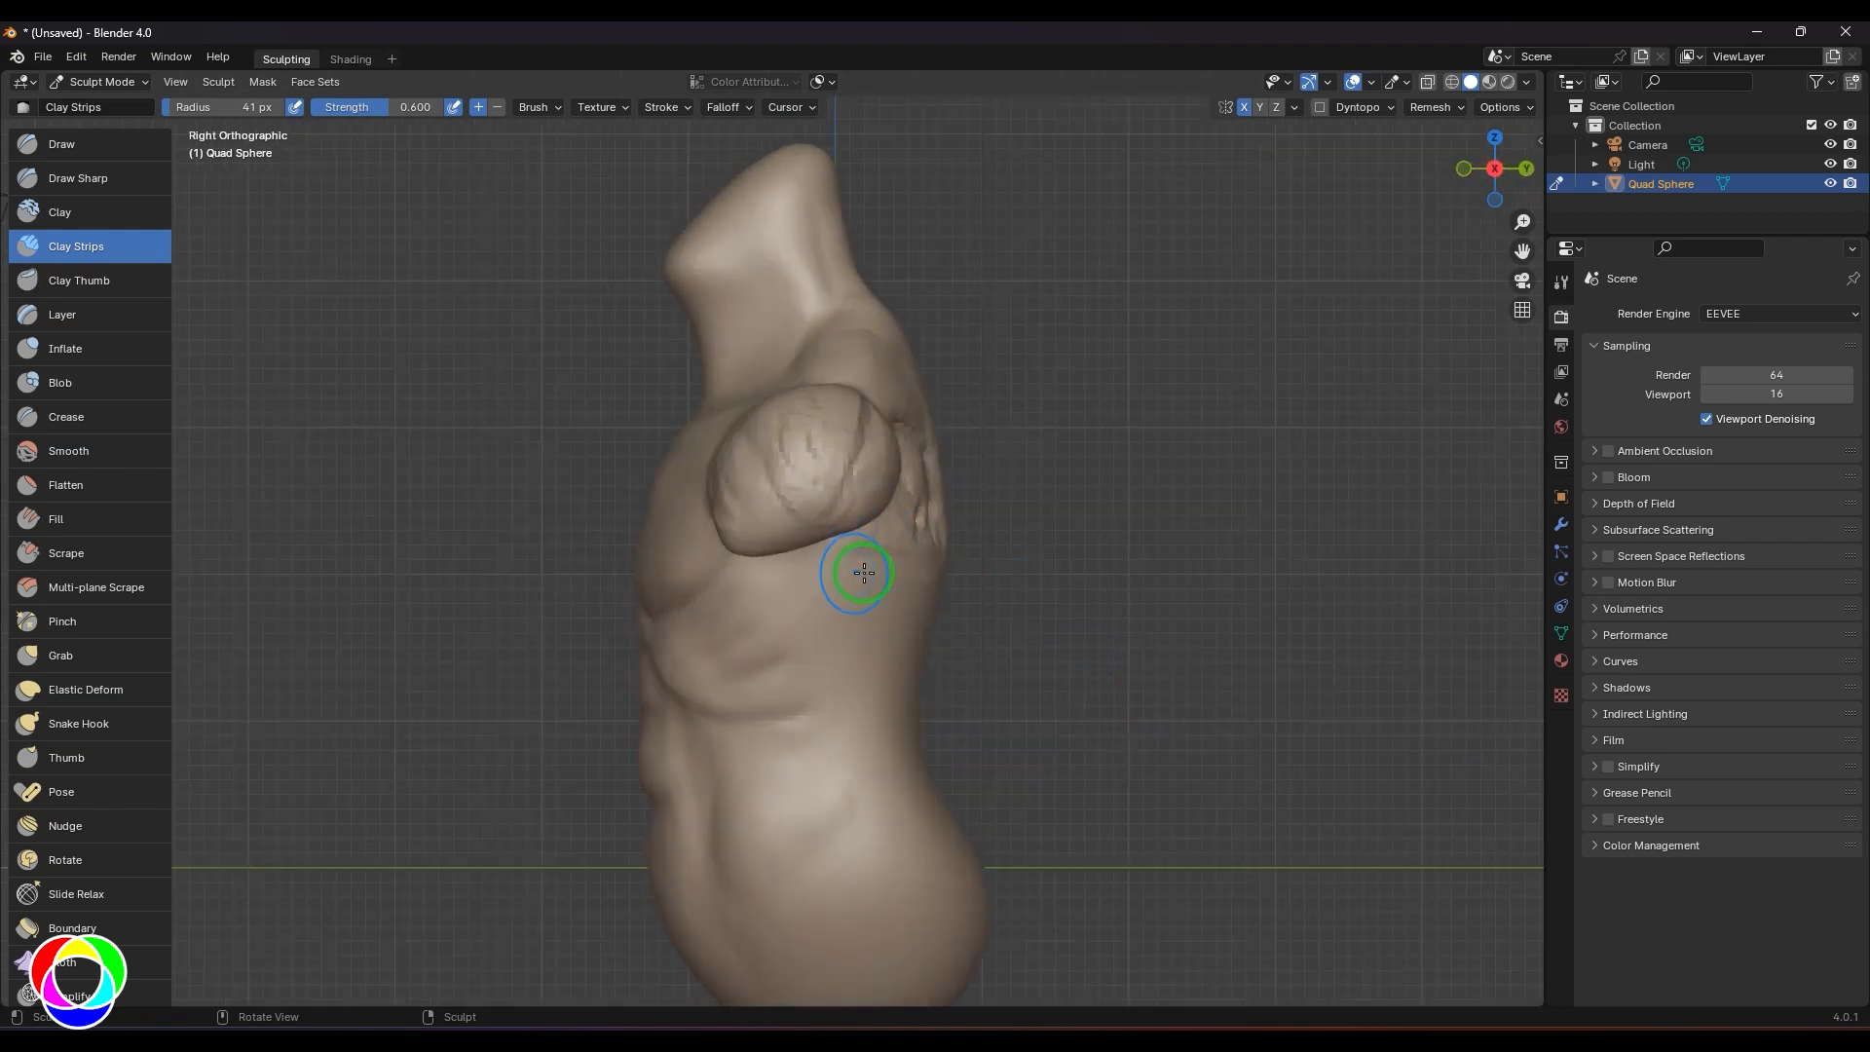
key(g)
key(f)
click(845, 522)
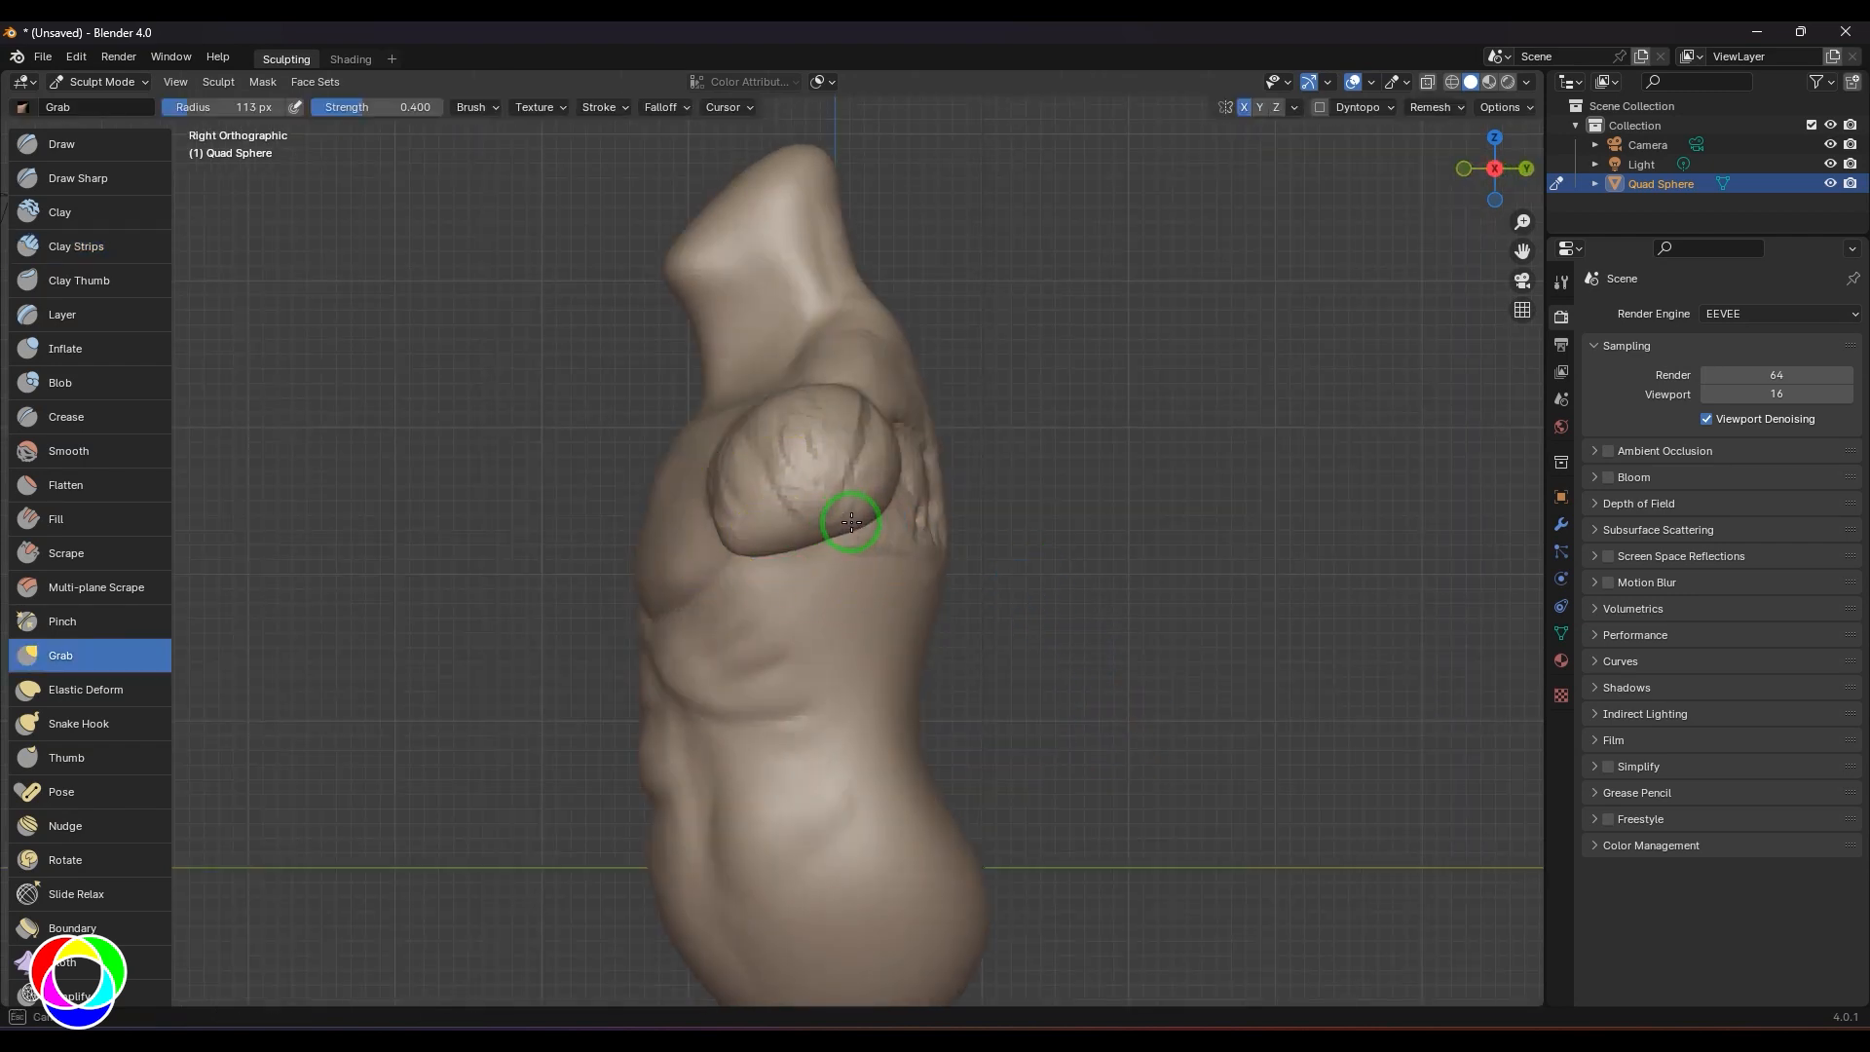
key(f)
click(818, 524)
mouse_move(807, 527)
mouse_down()
mouse_move(772, 598)
mouse_move(798, 538)
mouse_up()
drag(742, 591, 760, 590)
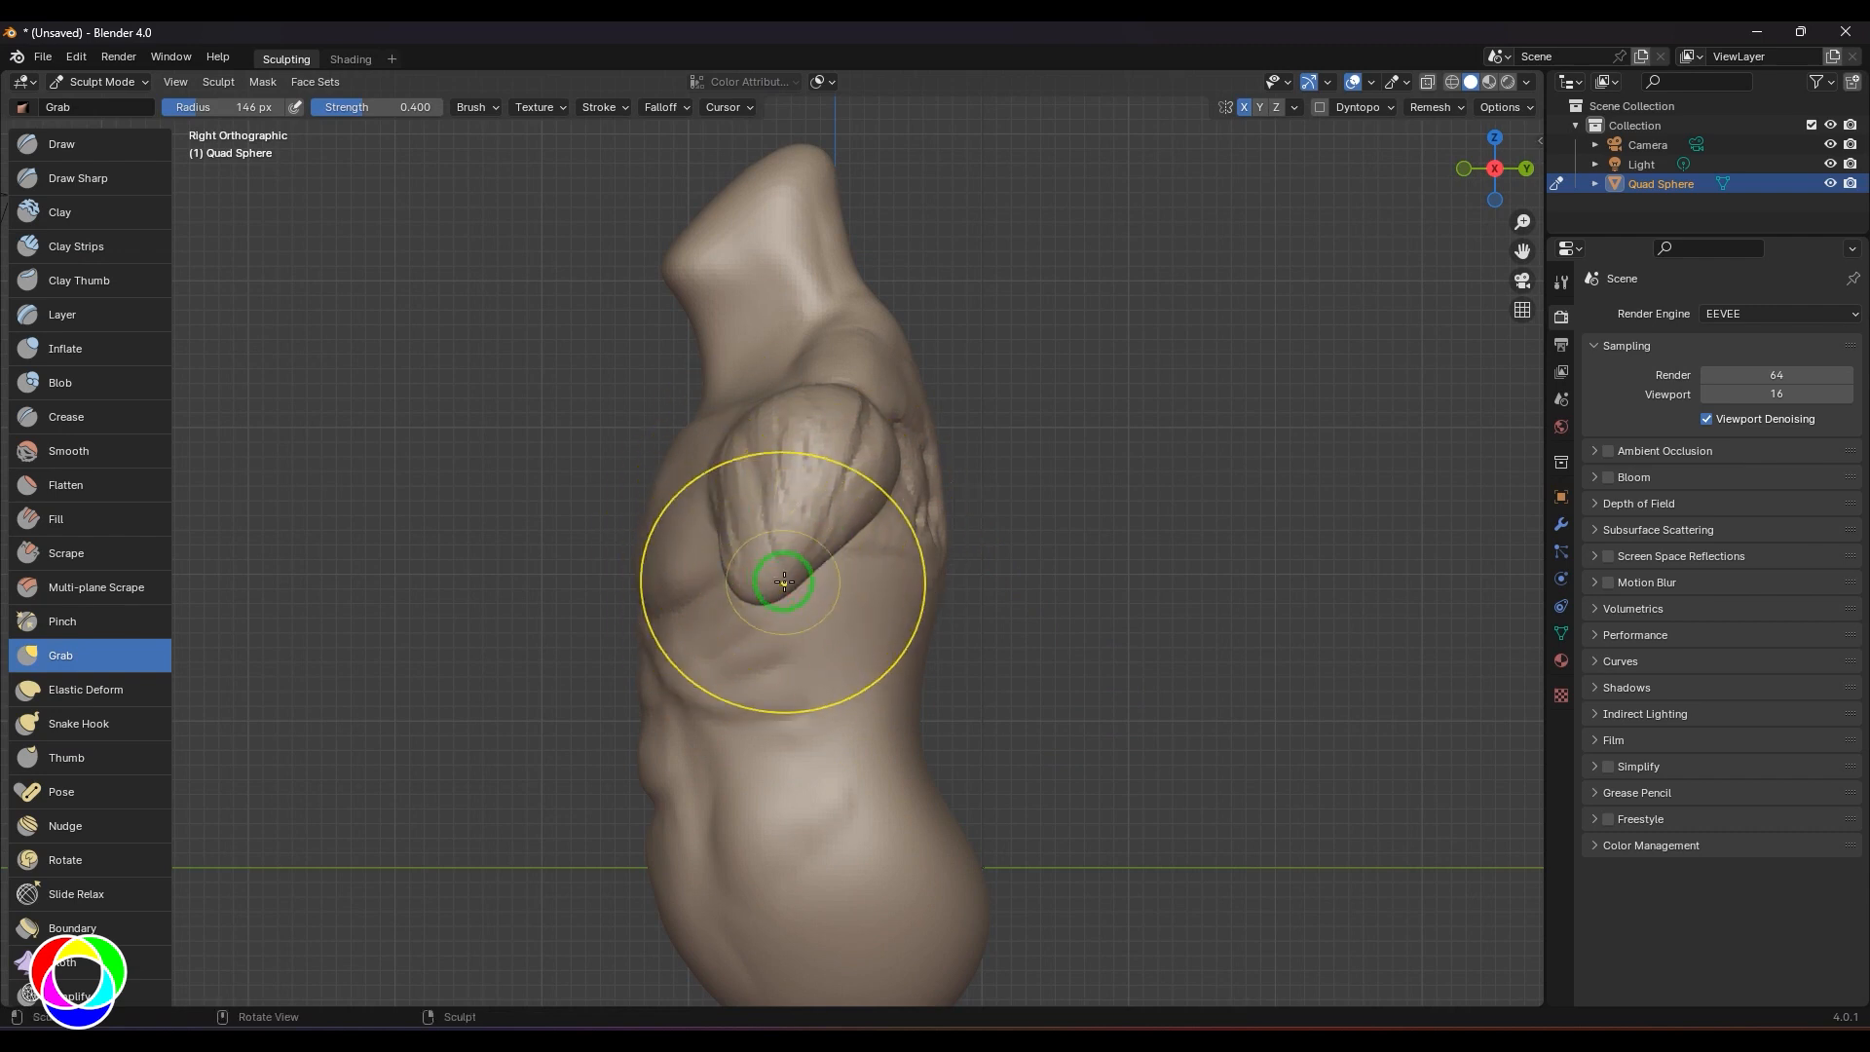
key(f)
click(766, 568)
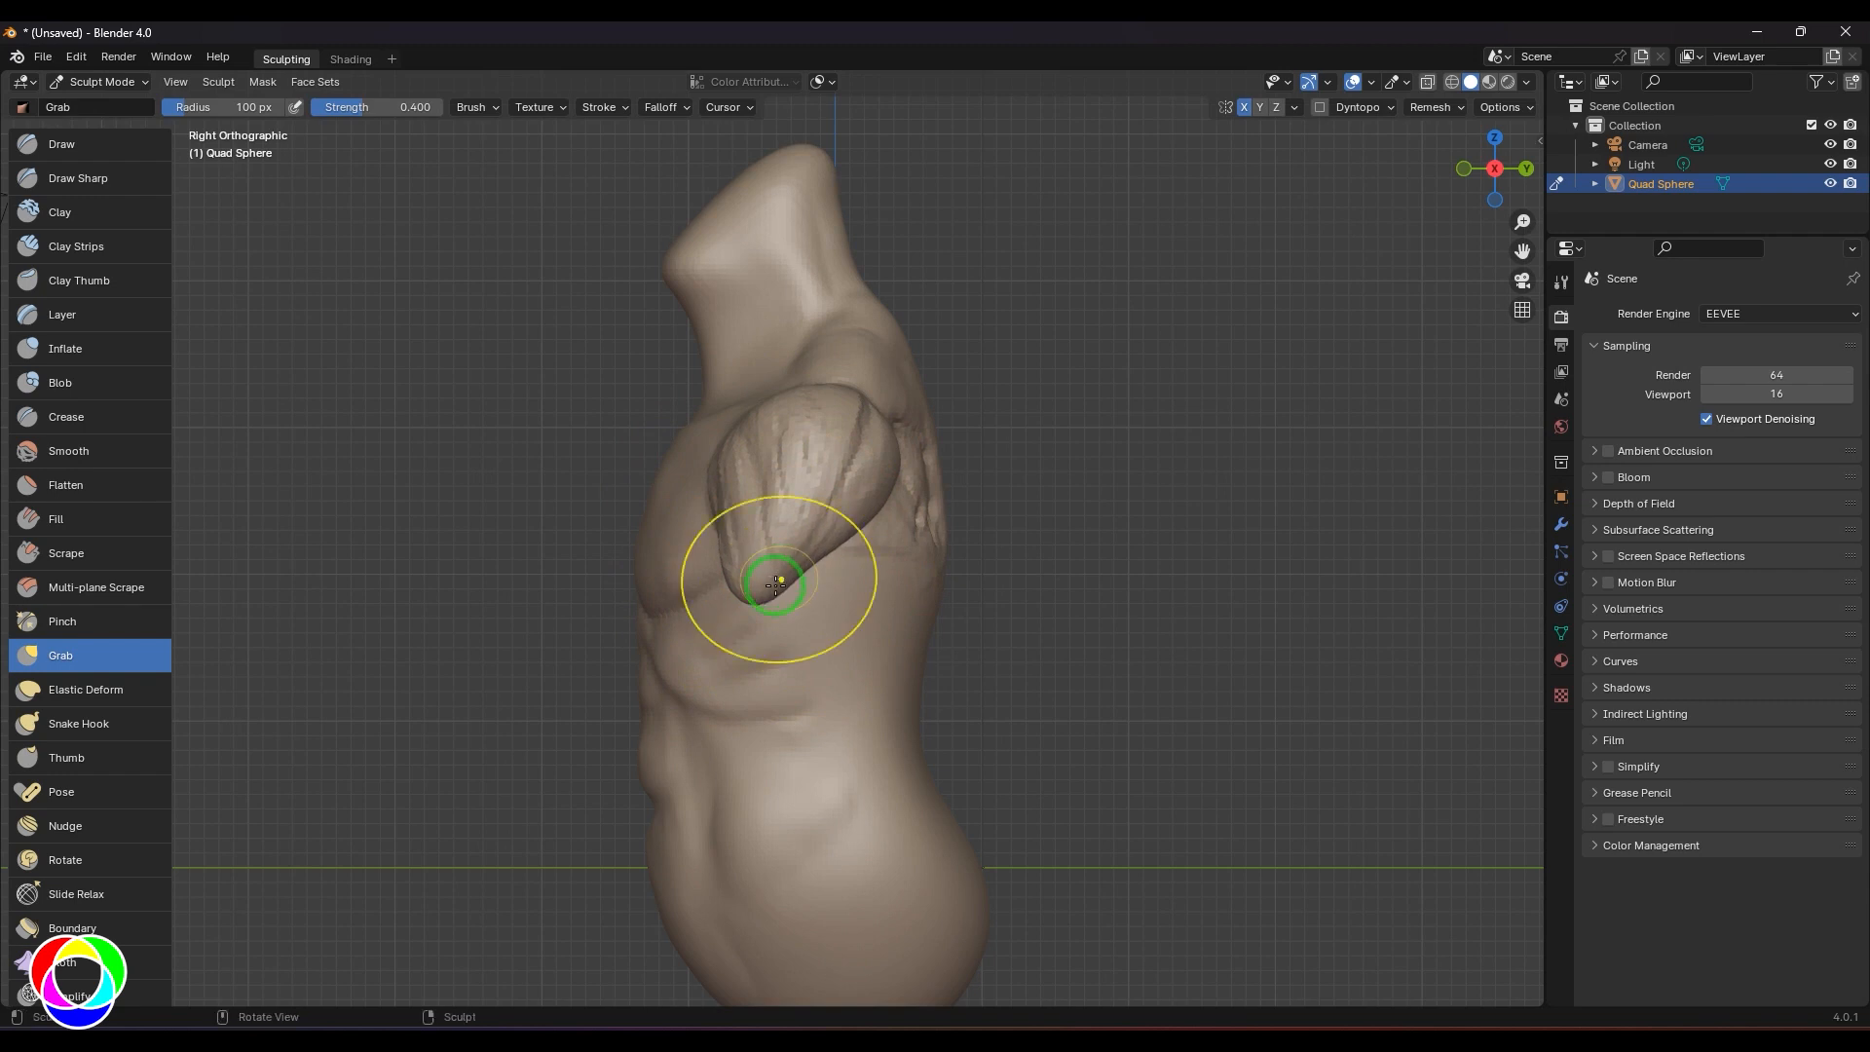
drag(743, 577, 754, 582)
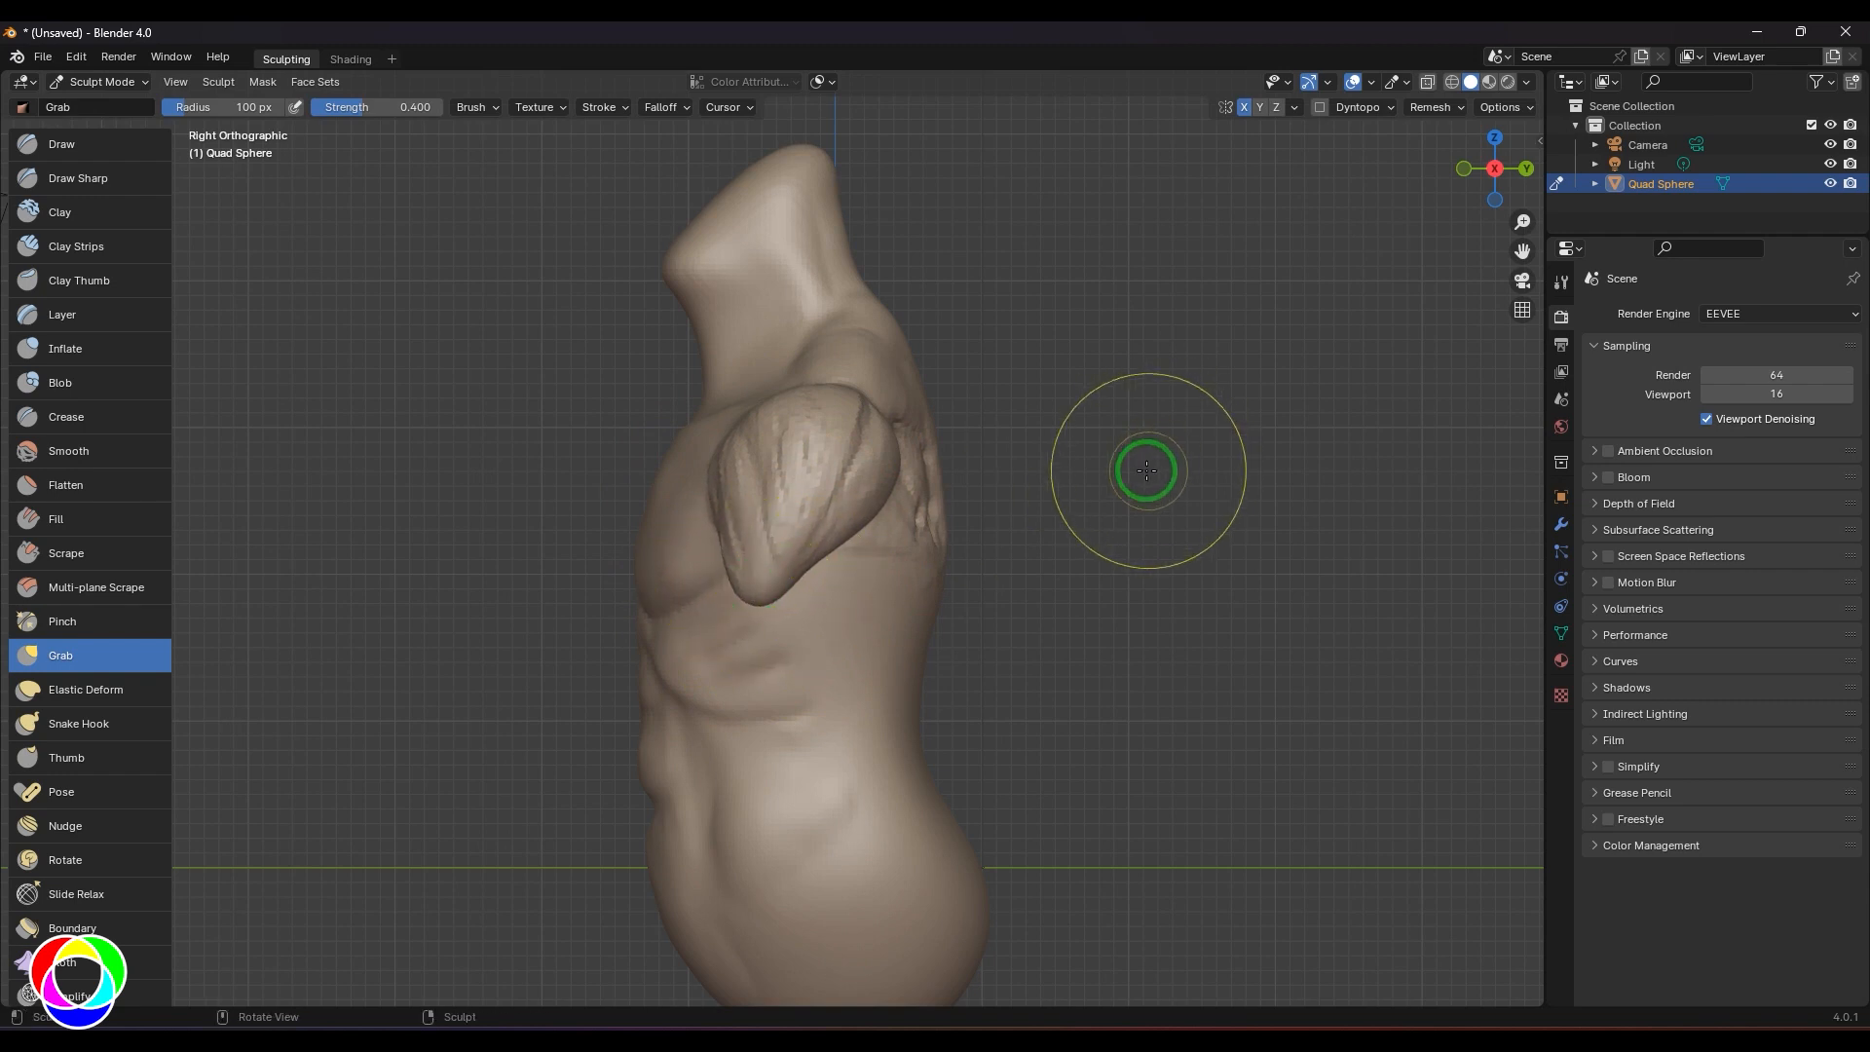
- Widen and reshape the outer contour of the deltoids in front view using Grab at 135 px radius
key(KP_1)
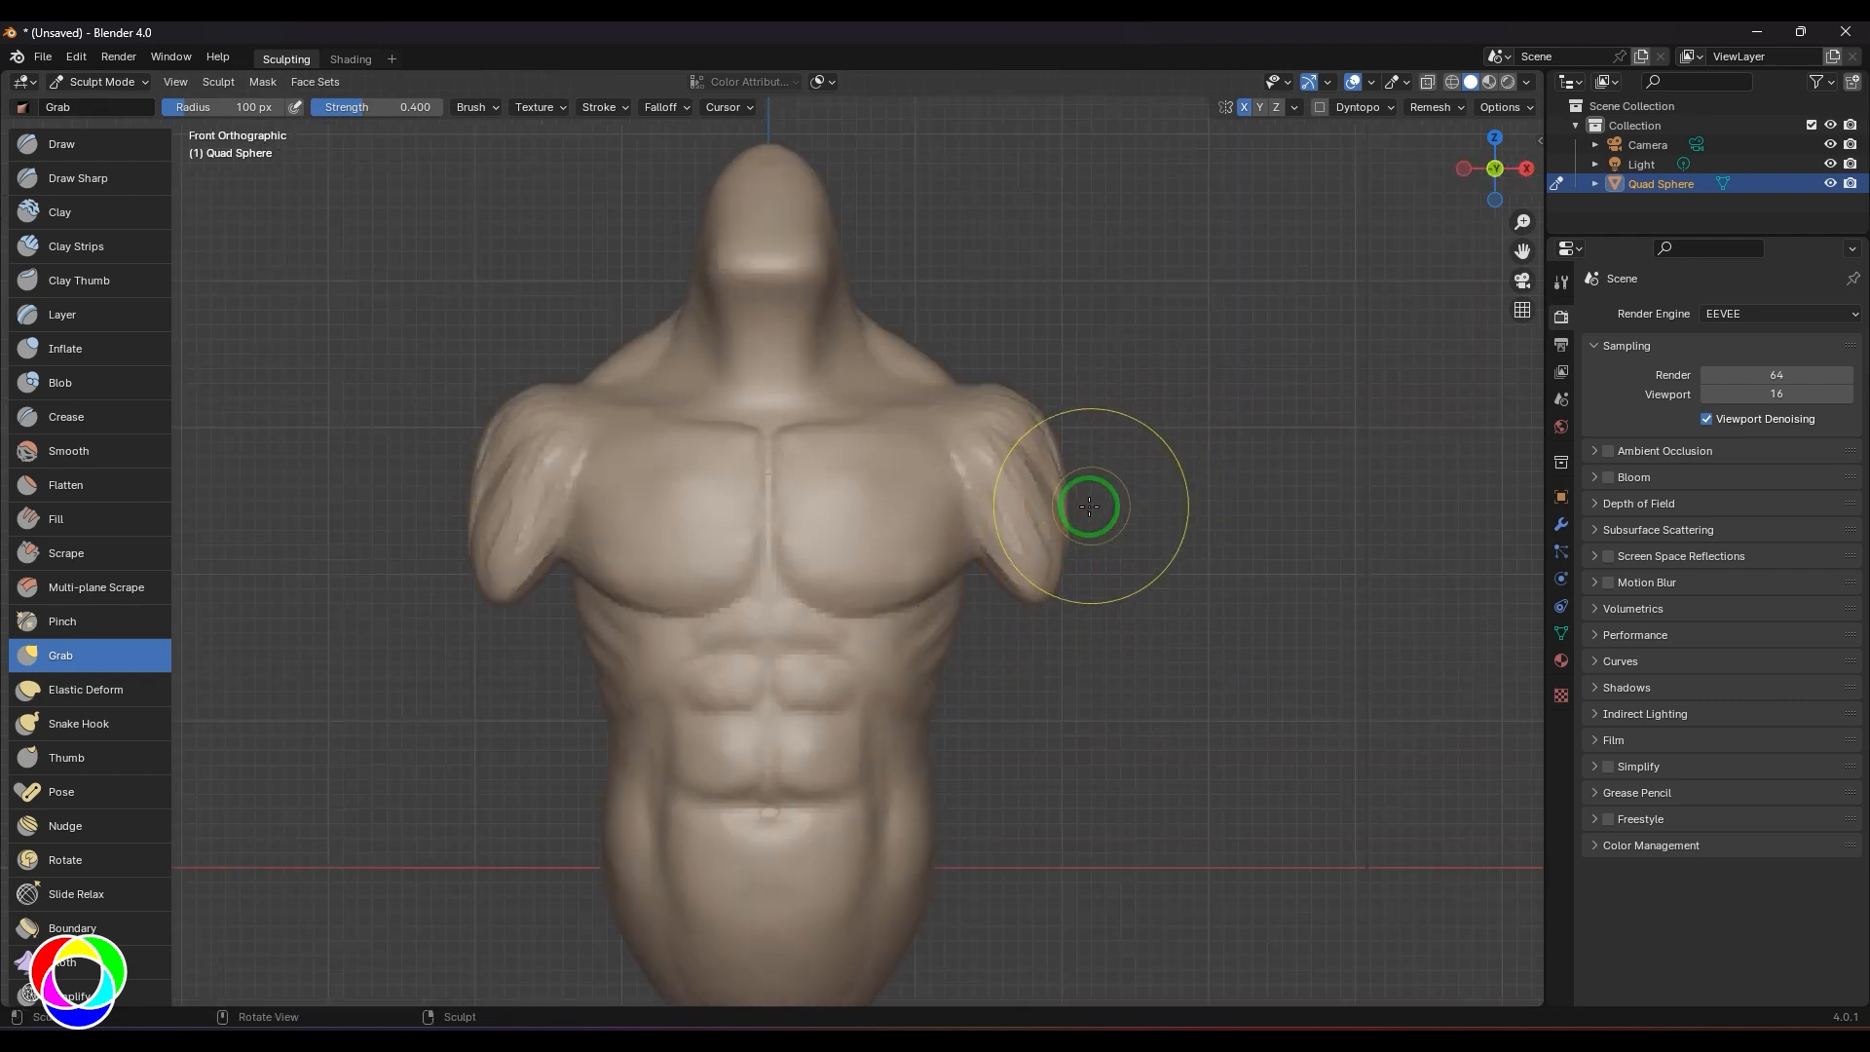
key(f)
click(1090, 480)
drag(1057, 481, 1096, 476)
mouse_move(990, 396)
mouse_down()
mouse_move(989, 555)
mouse_move(1056, 530)
mouse_move(1053, 494)
mouse_move(1042, 538)
mouse_up()
- Lay latissimus strips across the back below the shoulder blades using Clay Strips at 61 px radius
mouse_move(1303, 530)
middle_down()
mouse_move(1181, 585)
mouse_move(669, 605)
middle_up()
middle_drag(524, 779, 647, 617)
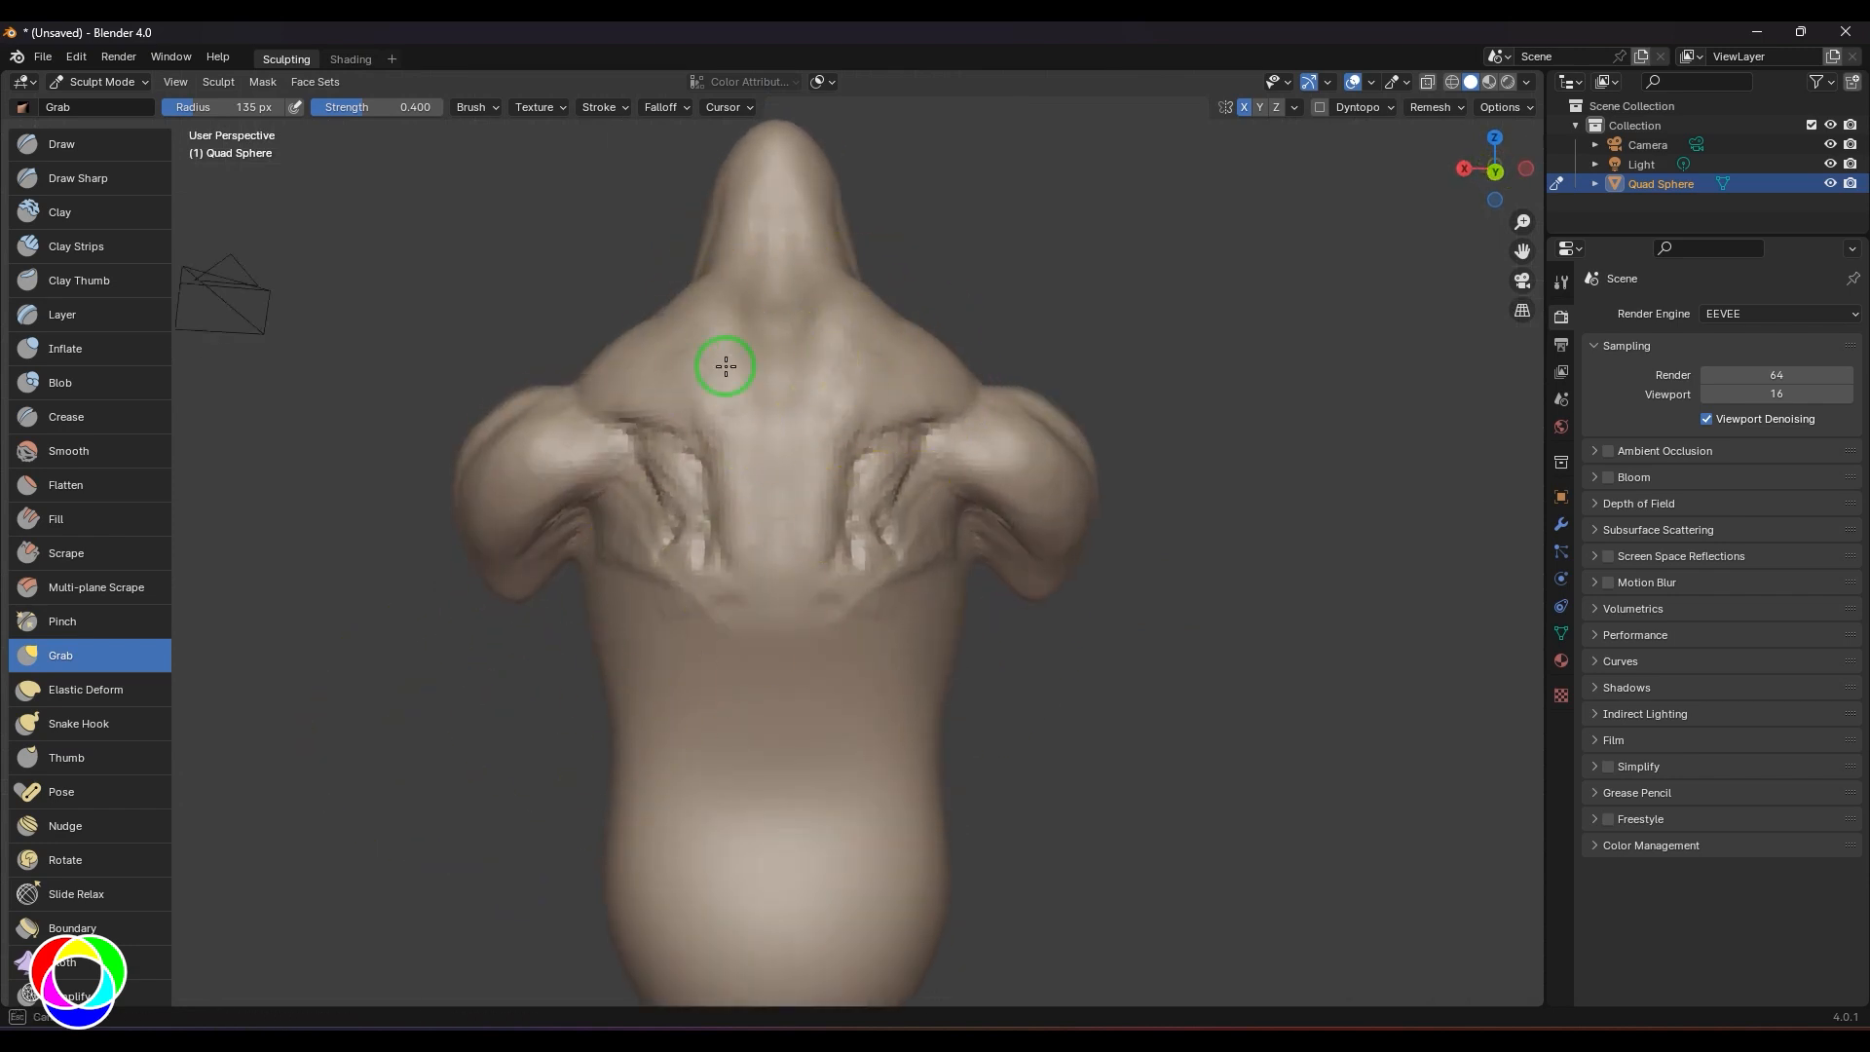
middle_drag(1345, 588, 1240, 614)
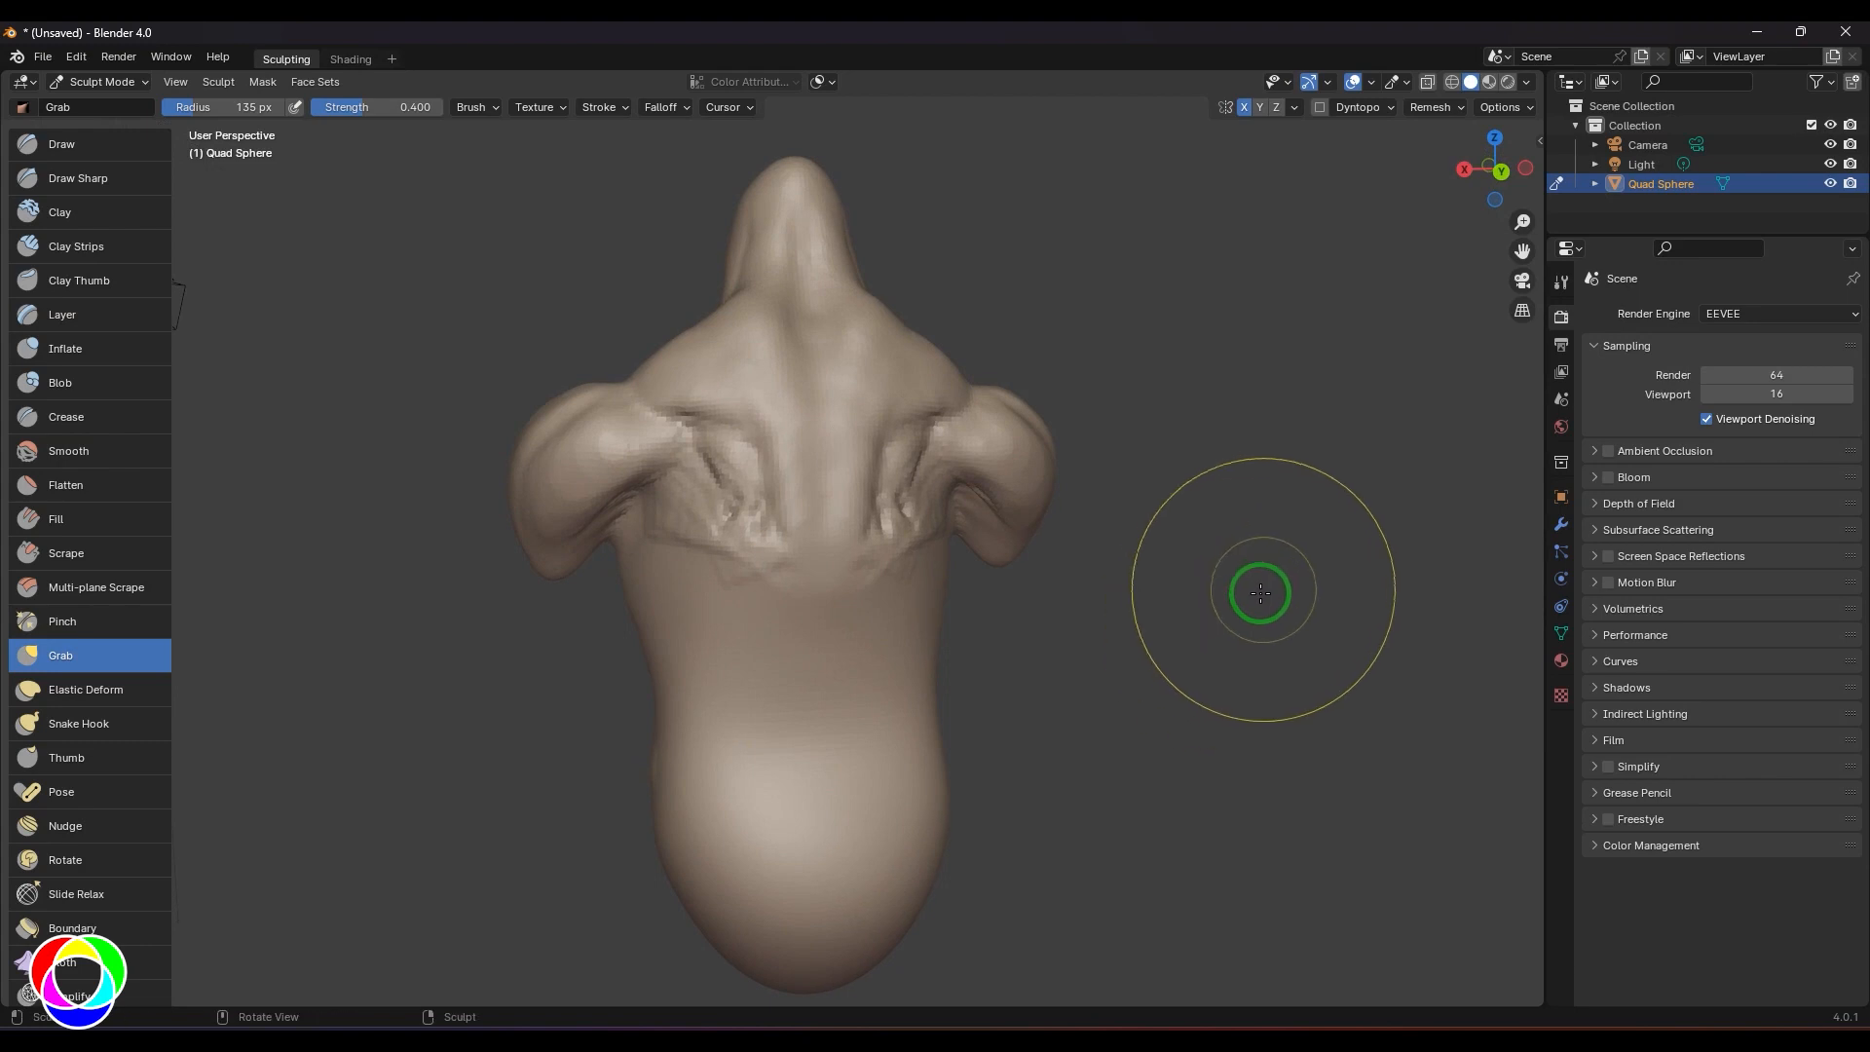
key(c)
key(f)
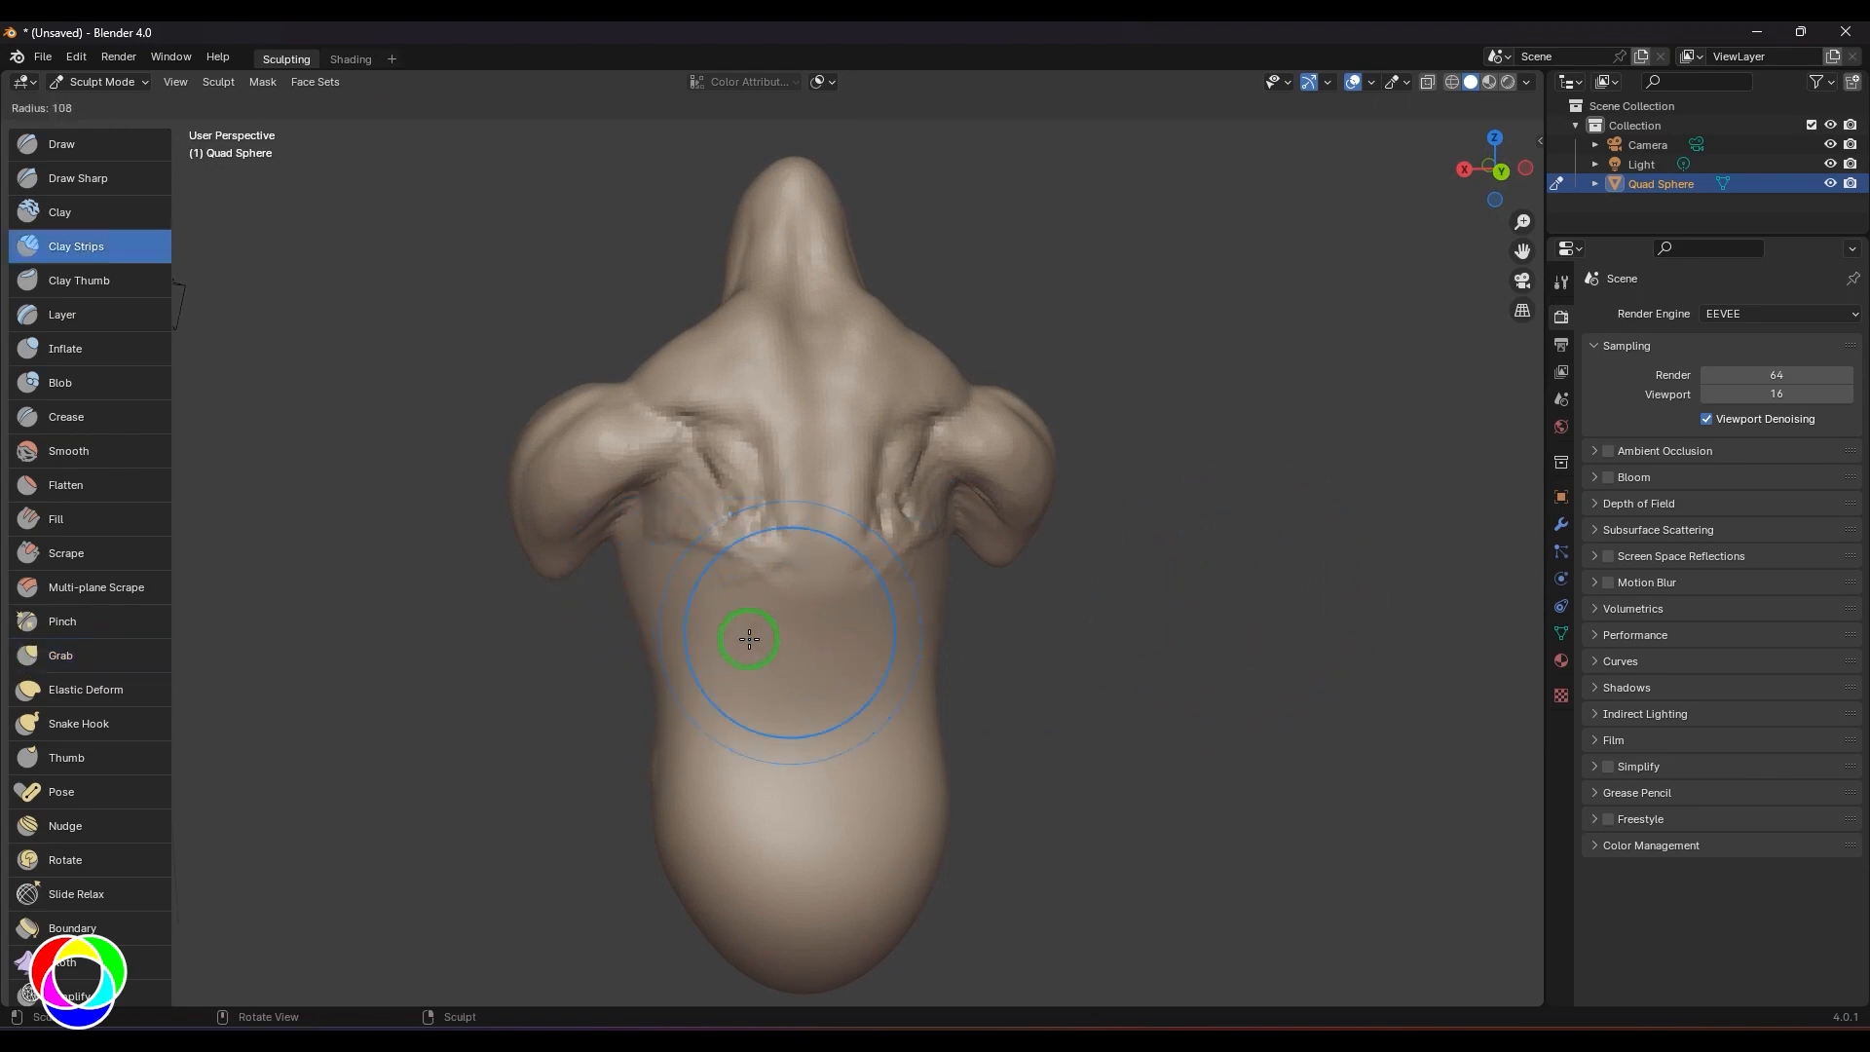
click(721, 649)
mouse_move(806, 613)
mouse_down()
mouse_move(806, 597)
mouse_move(768, 676)
mouse_move(801, 633)
mouse_move(708, 617)
mouse_up()
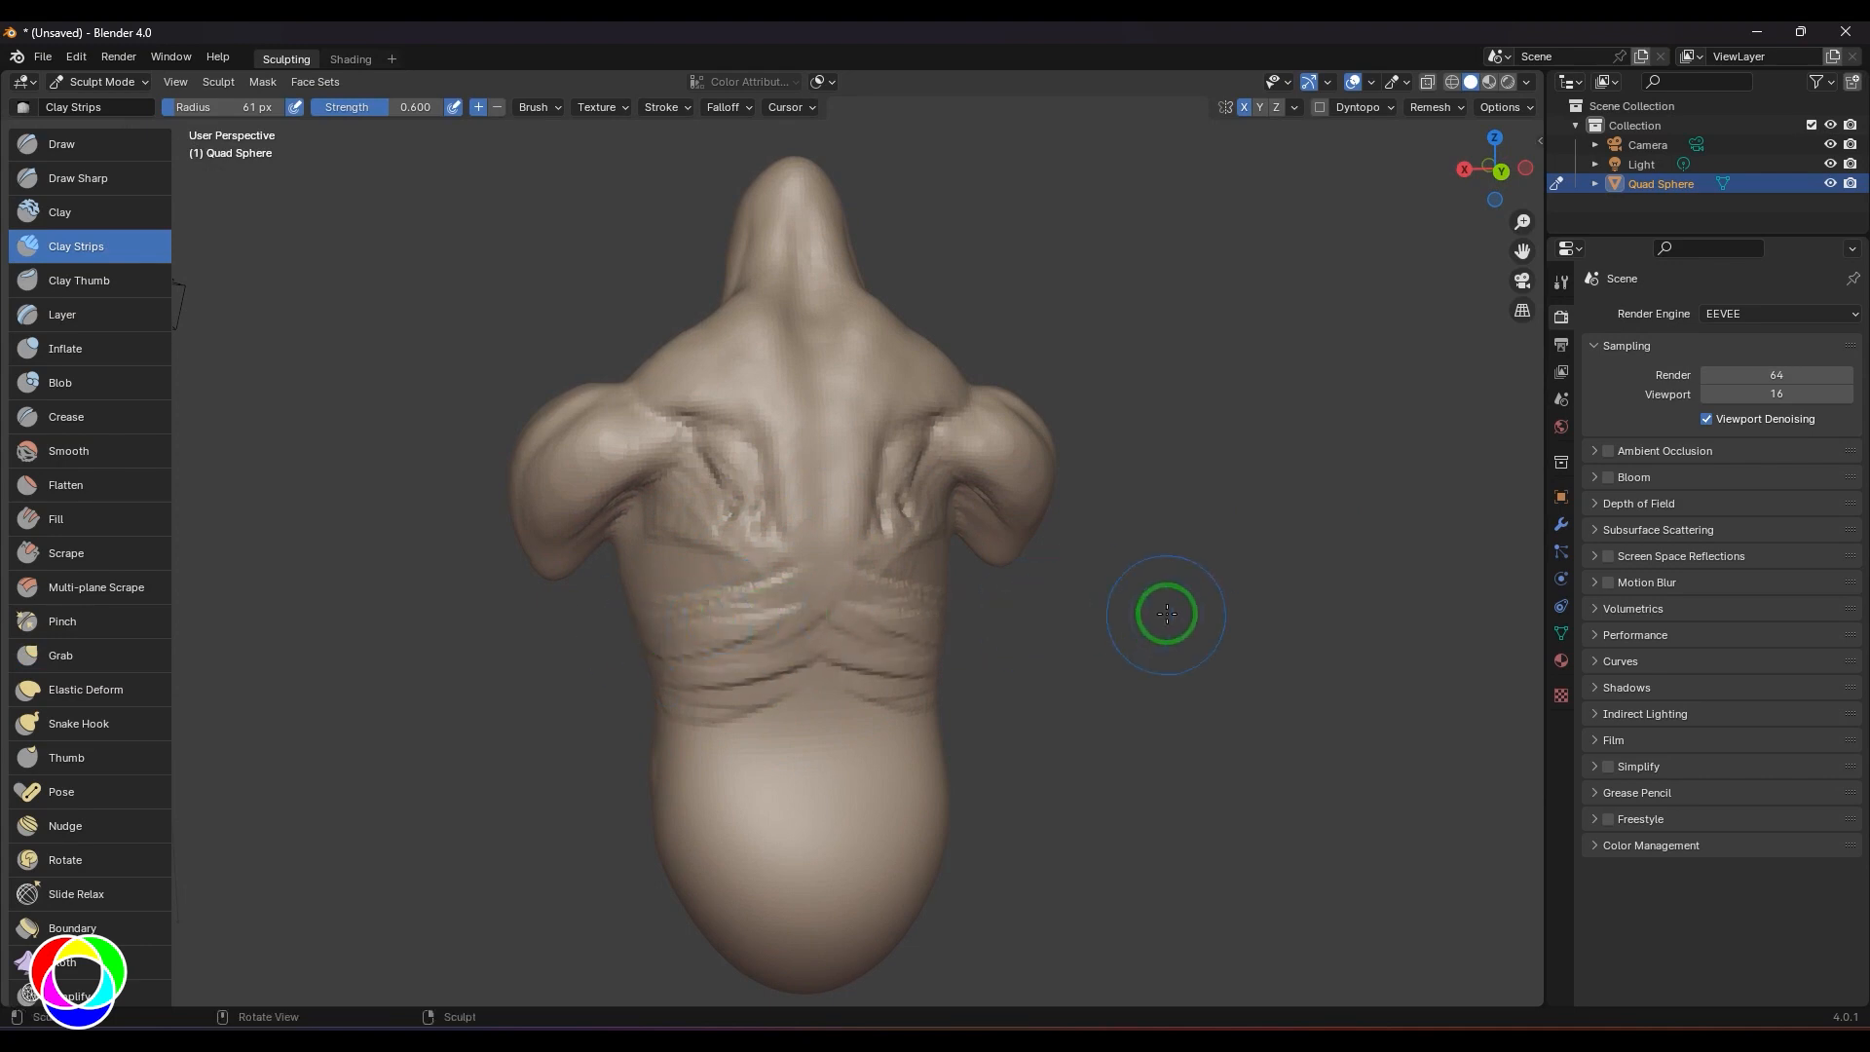
- Thicken the latissimus with more strips over the lower ribcage and flank using Clay Strips at 61 px radius
middle_drag(1167, 613, 807, 620)
mouse_move(736, 604)
mouse_down()
mouse_move(879, 593)
mouse_move(843, 671)
mouse_up()
middle_drag(1052, 596, 960, 599)
drag(721, 610, 806, 573)
middle_drag(1145, 526, 1218, 517)
drag(672, 537, 675, 534)
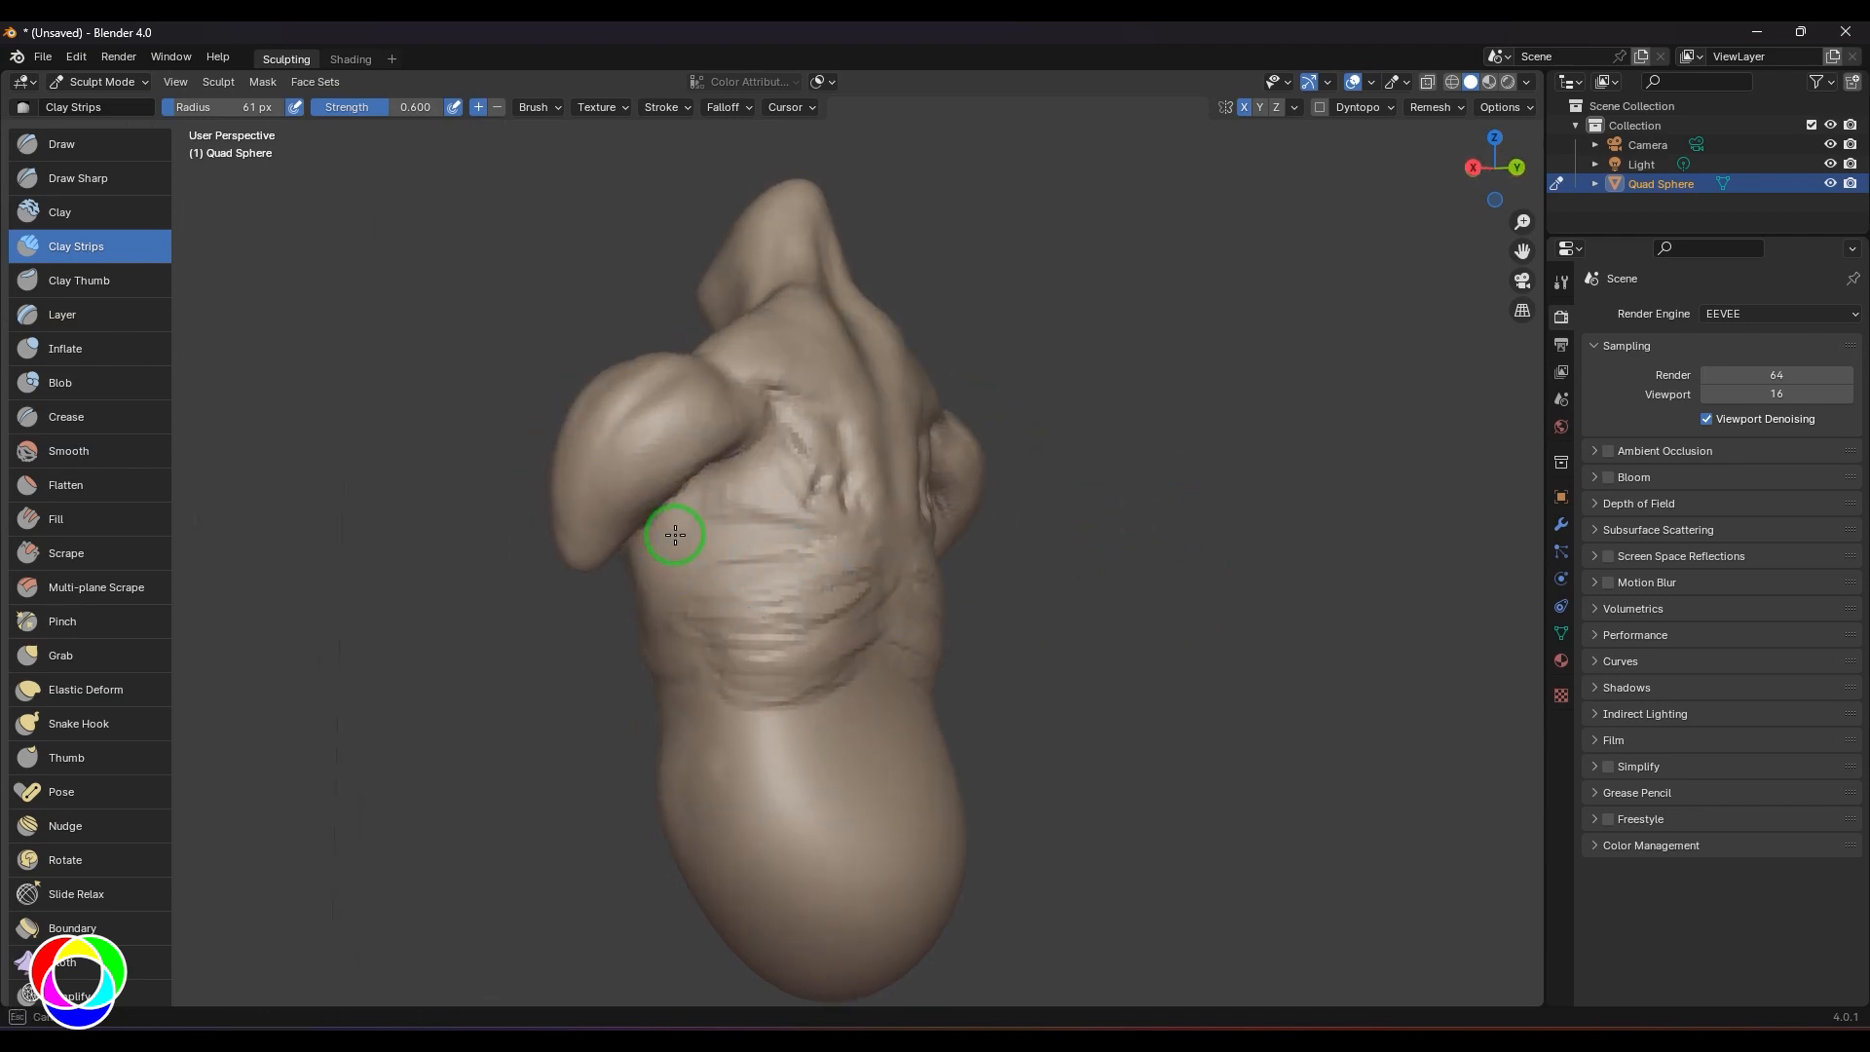
- Extend the latissimus strips around the side of the ribcage and up under the deltoids using Clay Strips at 61 px radius
middle_drag(745, 552, 1036, 584)
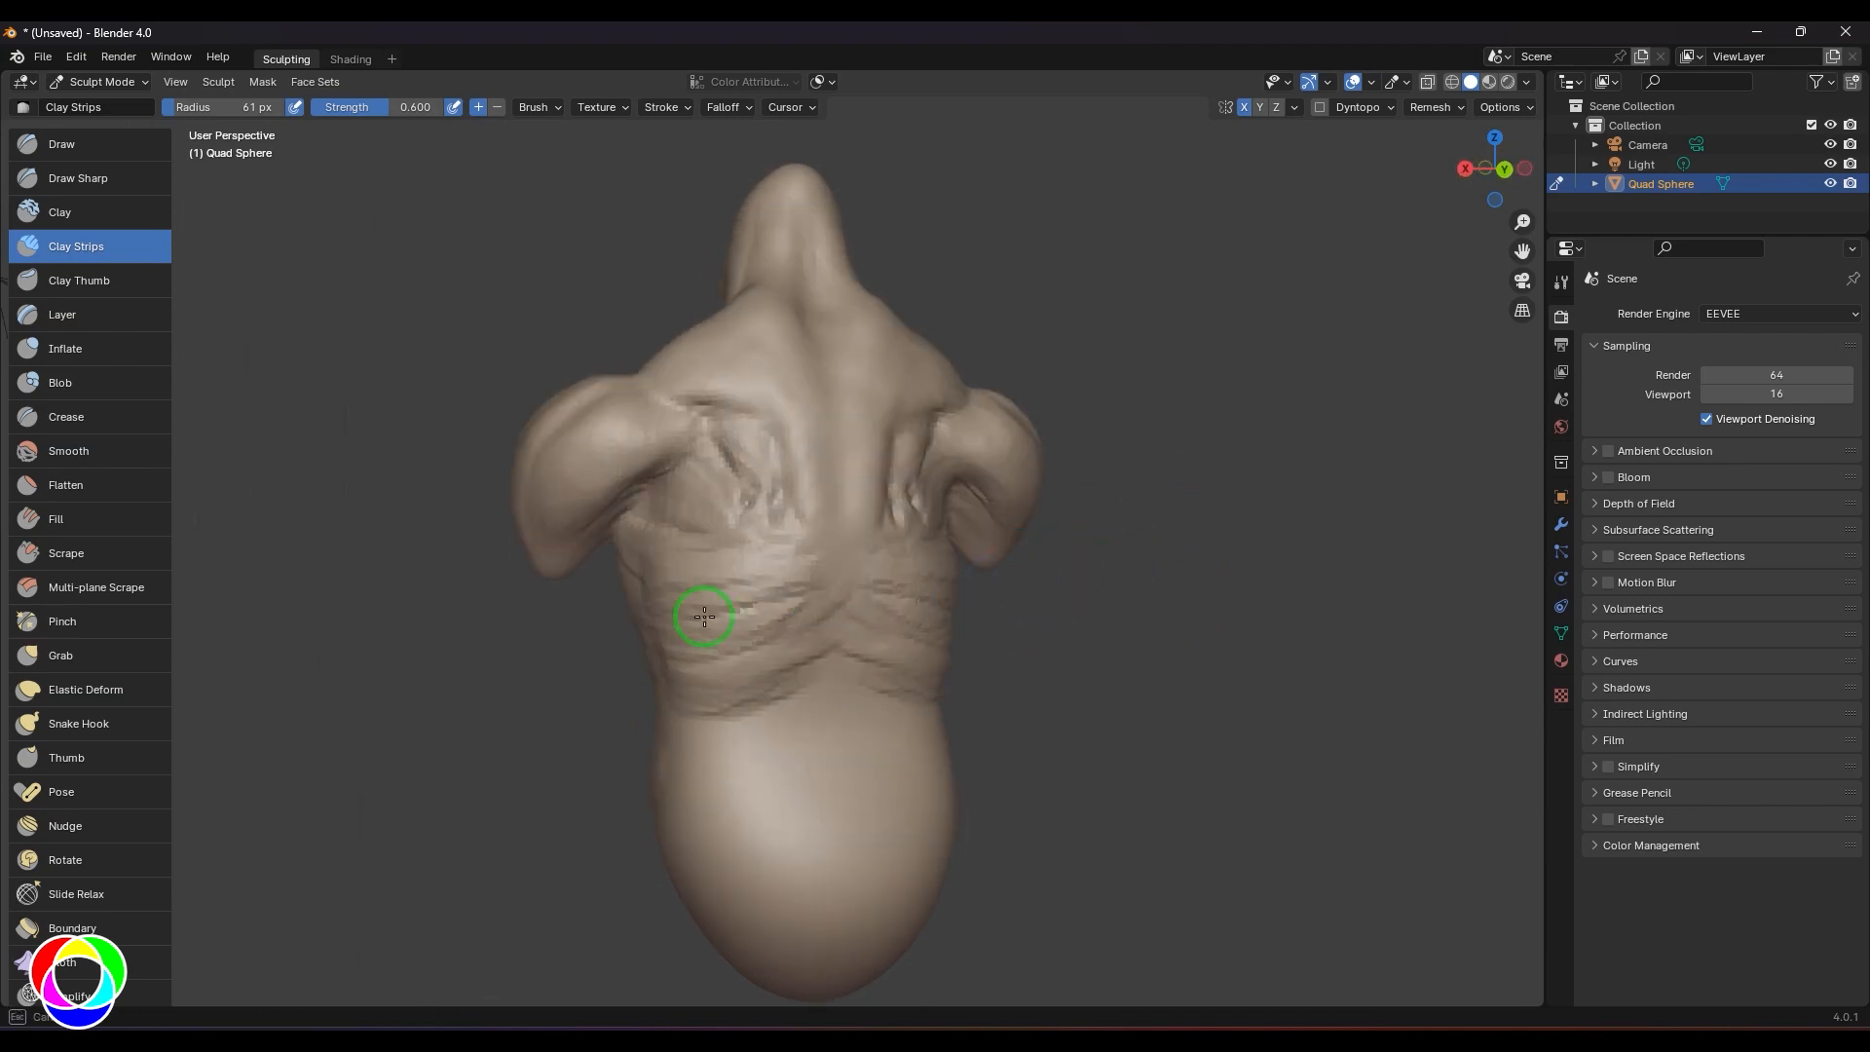
middle_drag(1152, 573, 1213, 549)
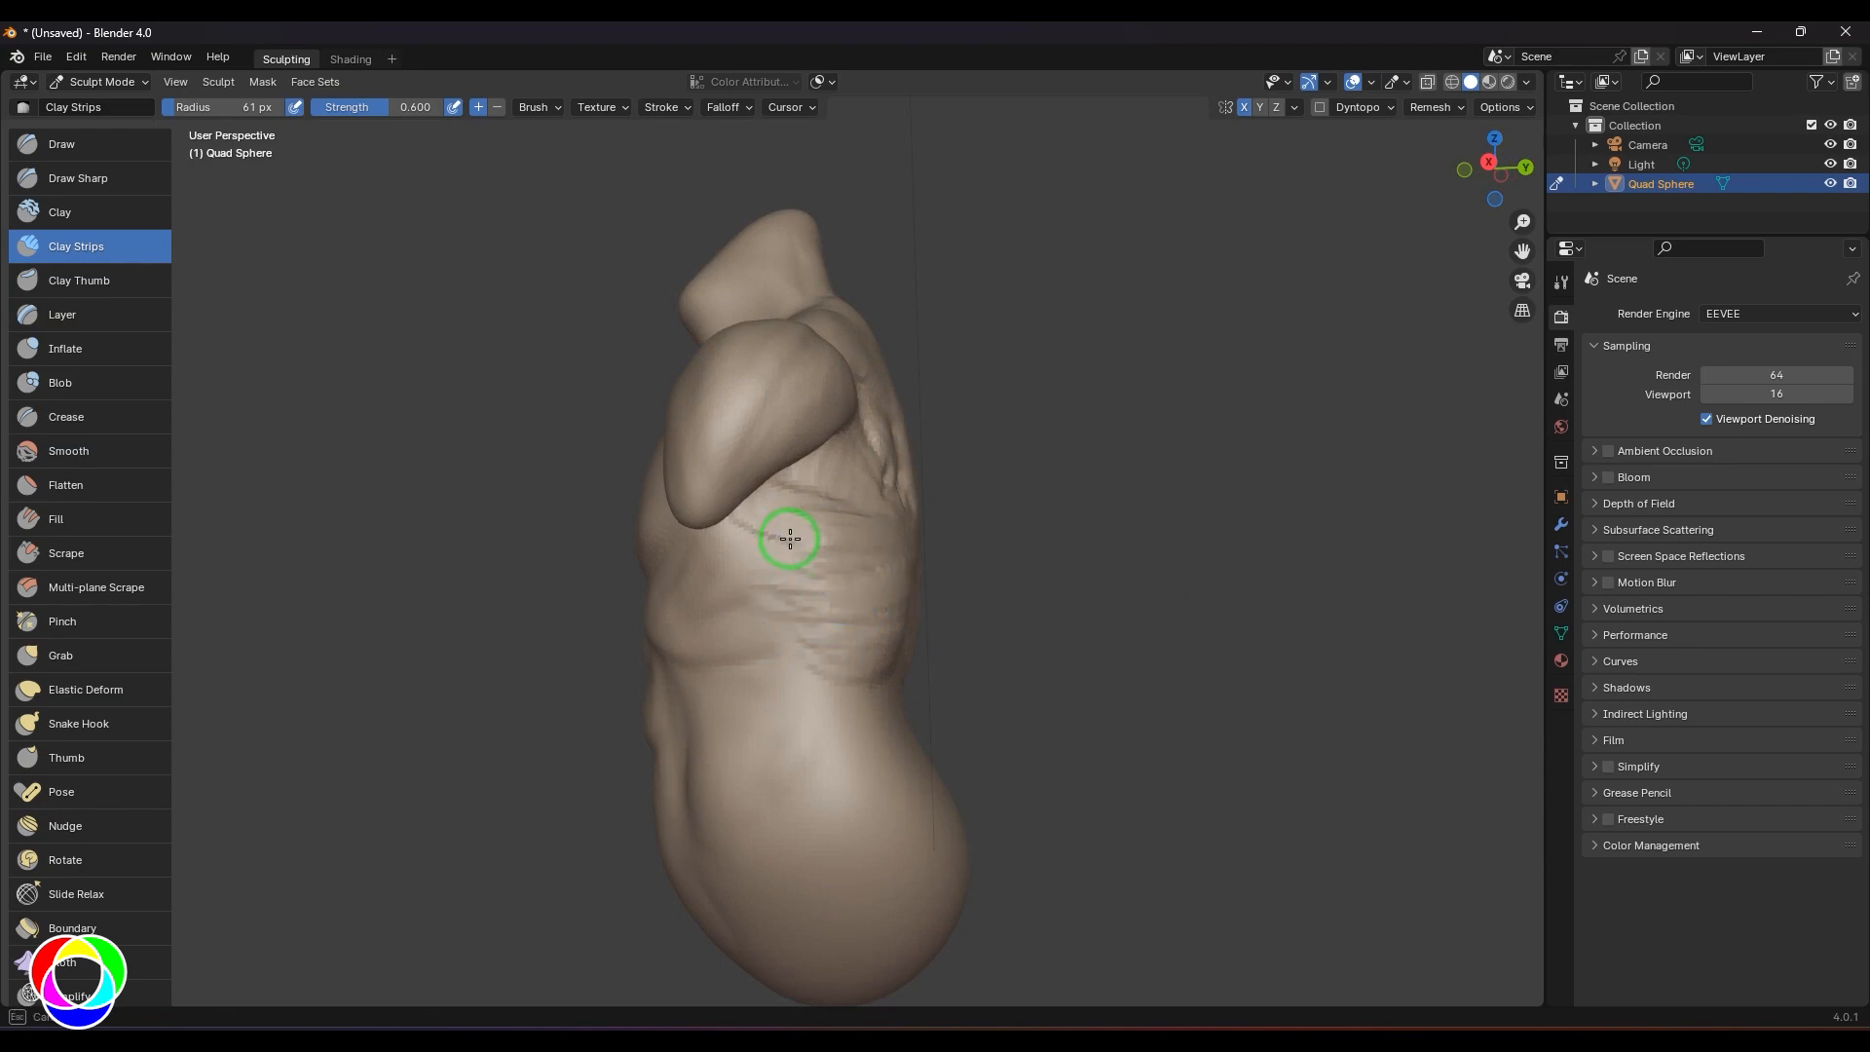
middle_drag(841, 650, 733, 535)
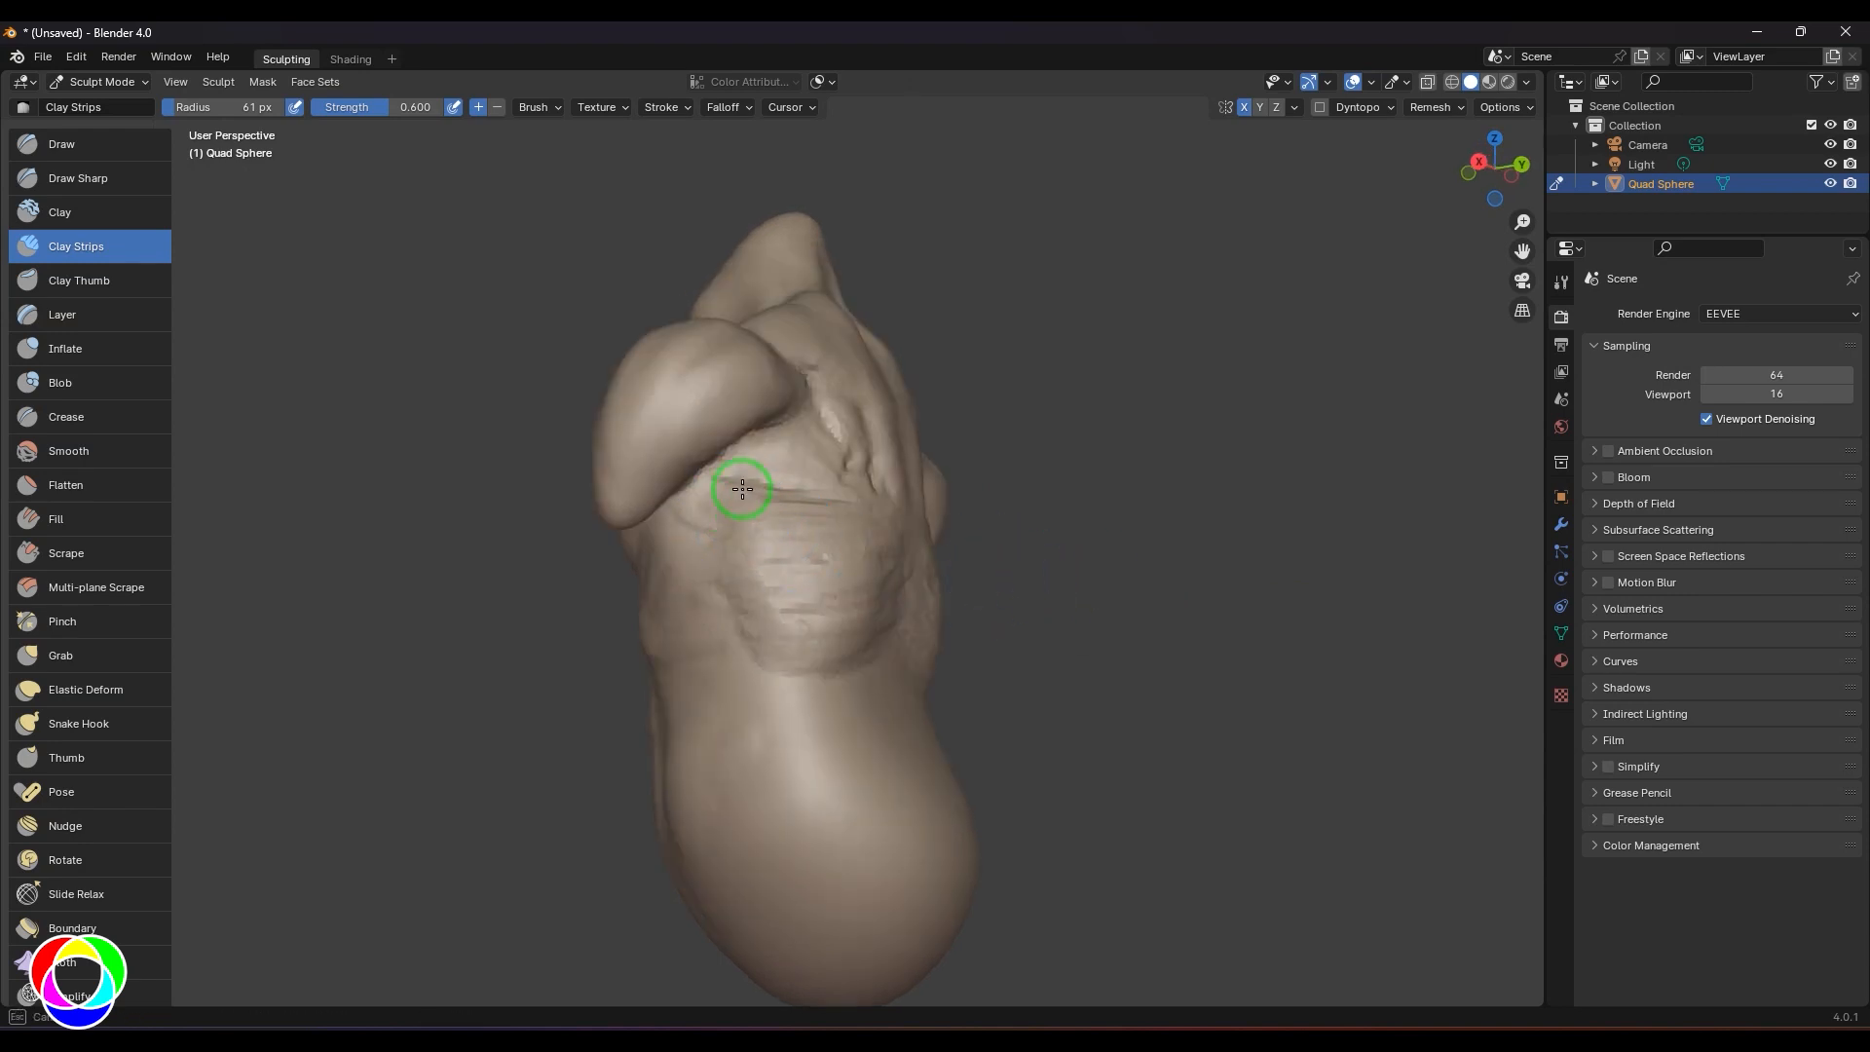
drag(743, 488, 820, 498)
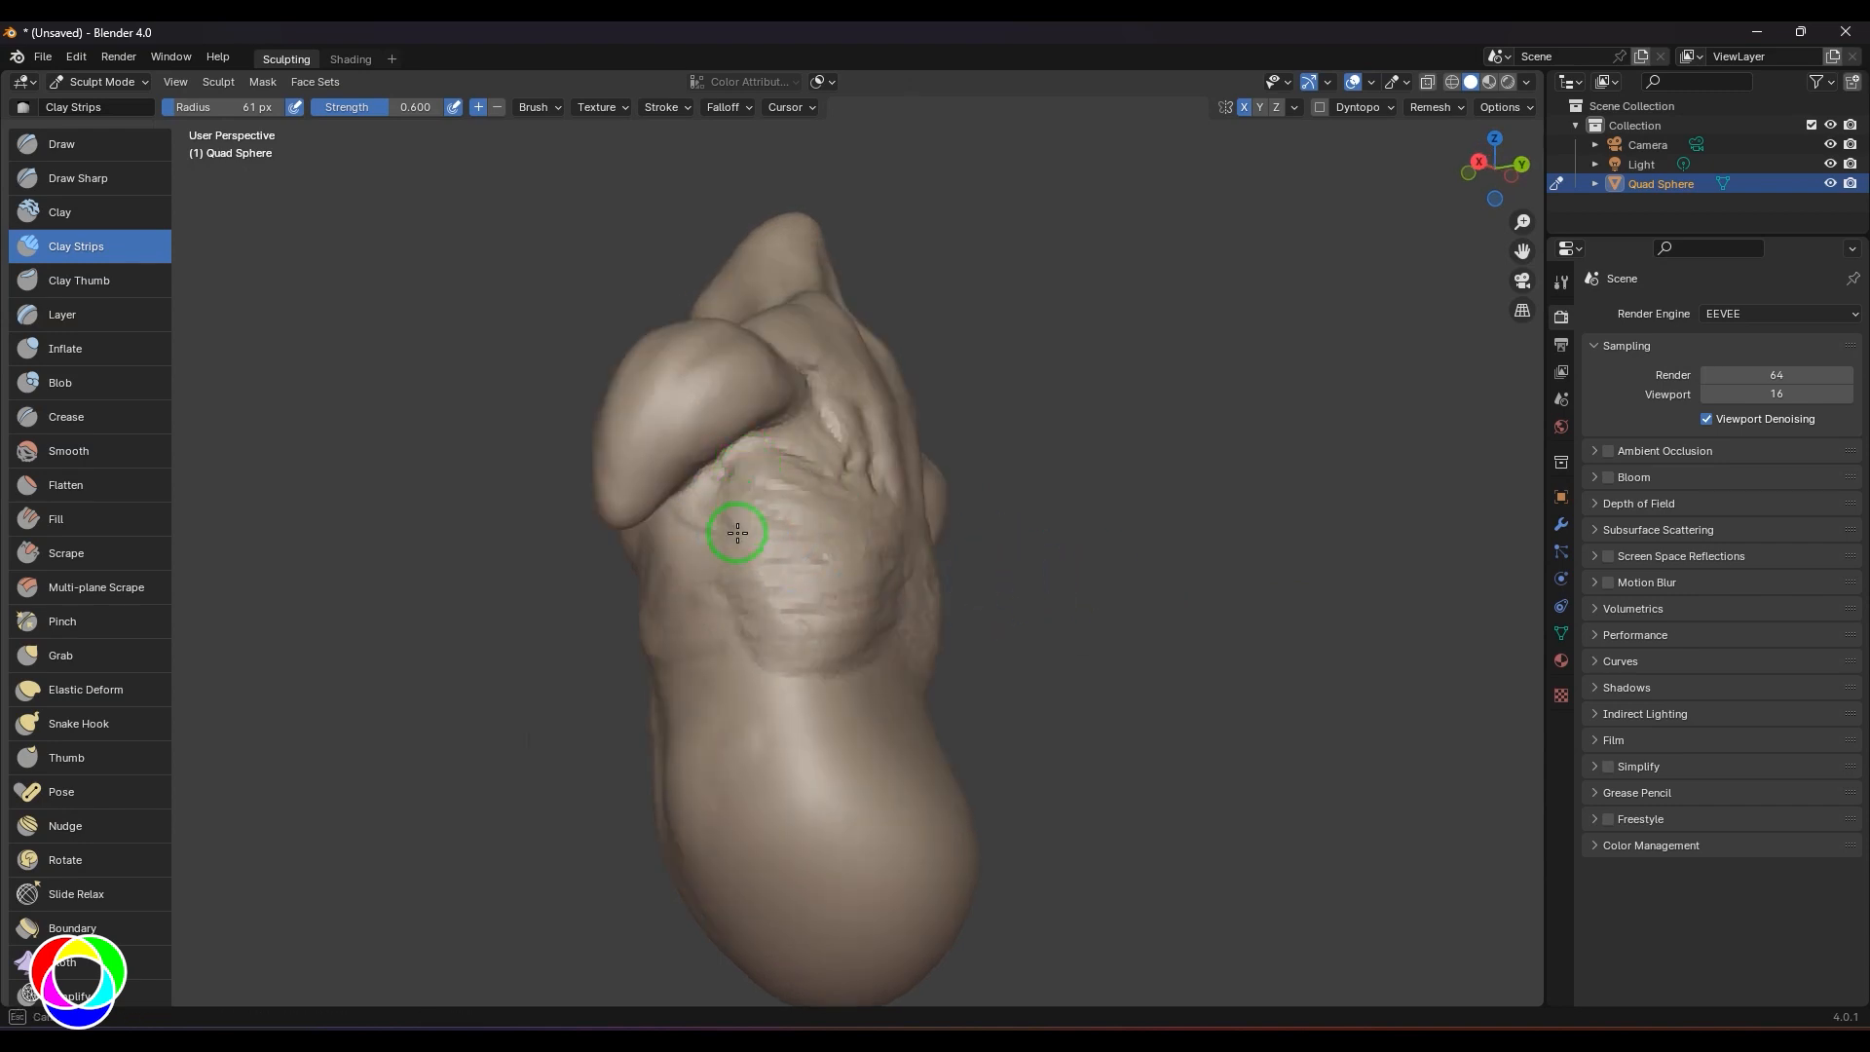
mouse_move(1104, 569)
middle_down()
mouse_move(1173, 552)
mouse_move(849, 616)
middle_up()
- Carve the front and lower edges of the latissimus from the armpit to the spine using Draw Sharp at 32 px radius
click(70, 185)
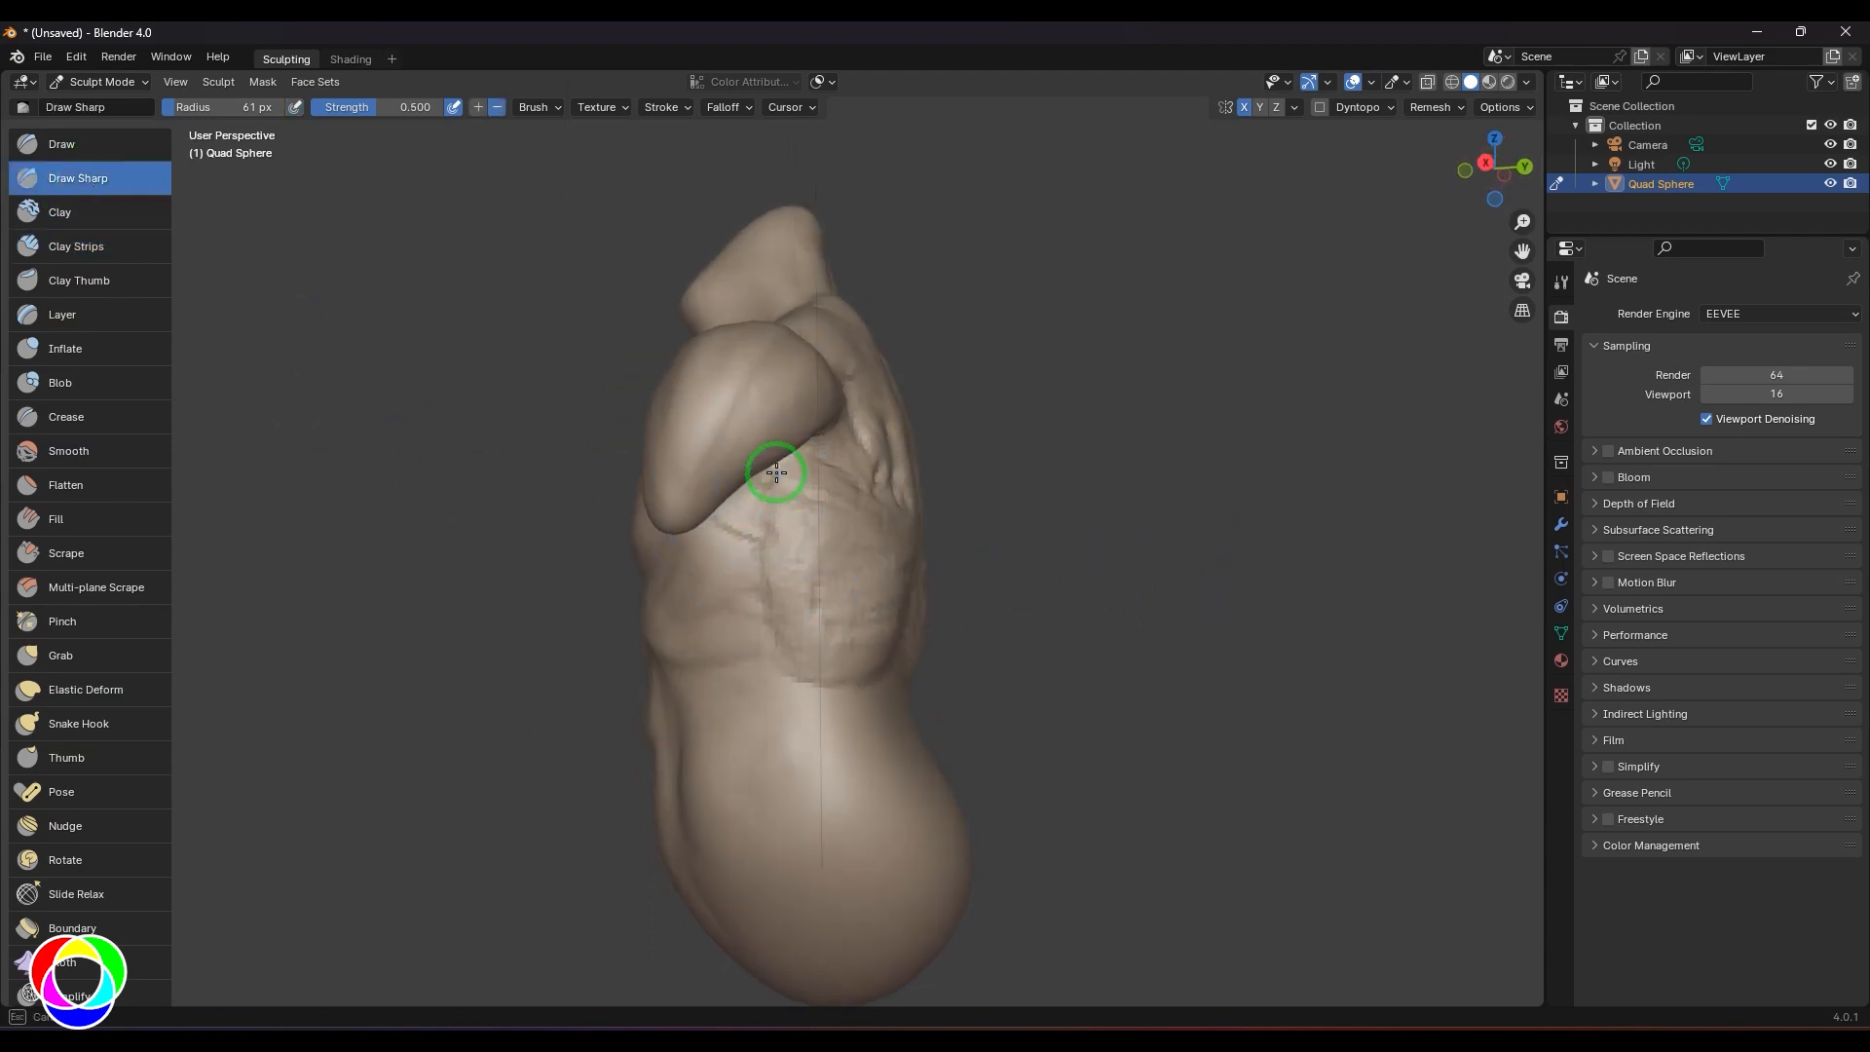
drag(776, 472, 766, 549)
key(f)
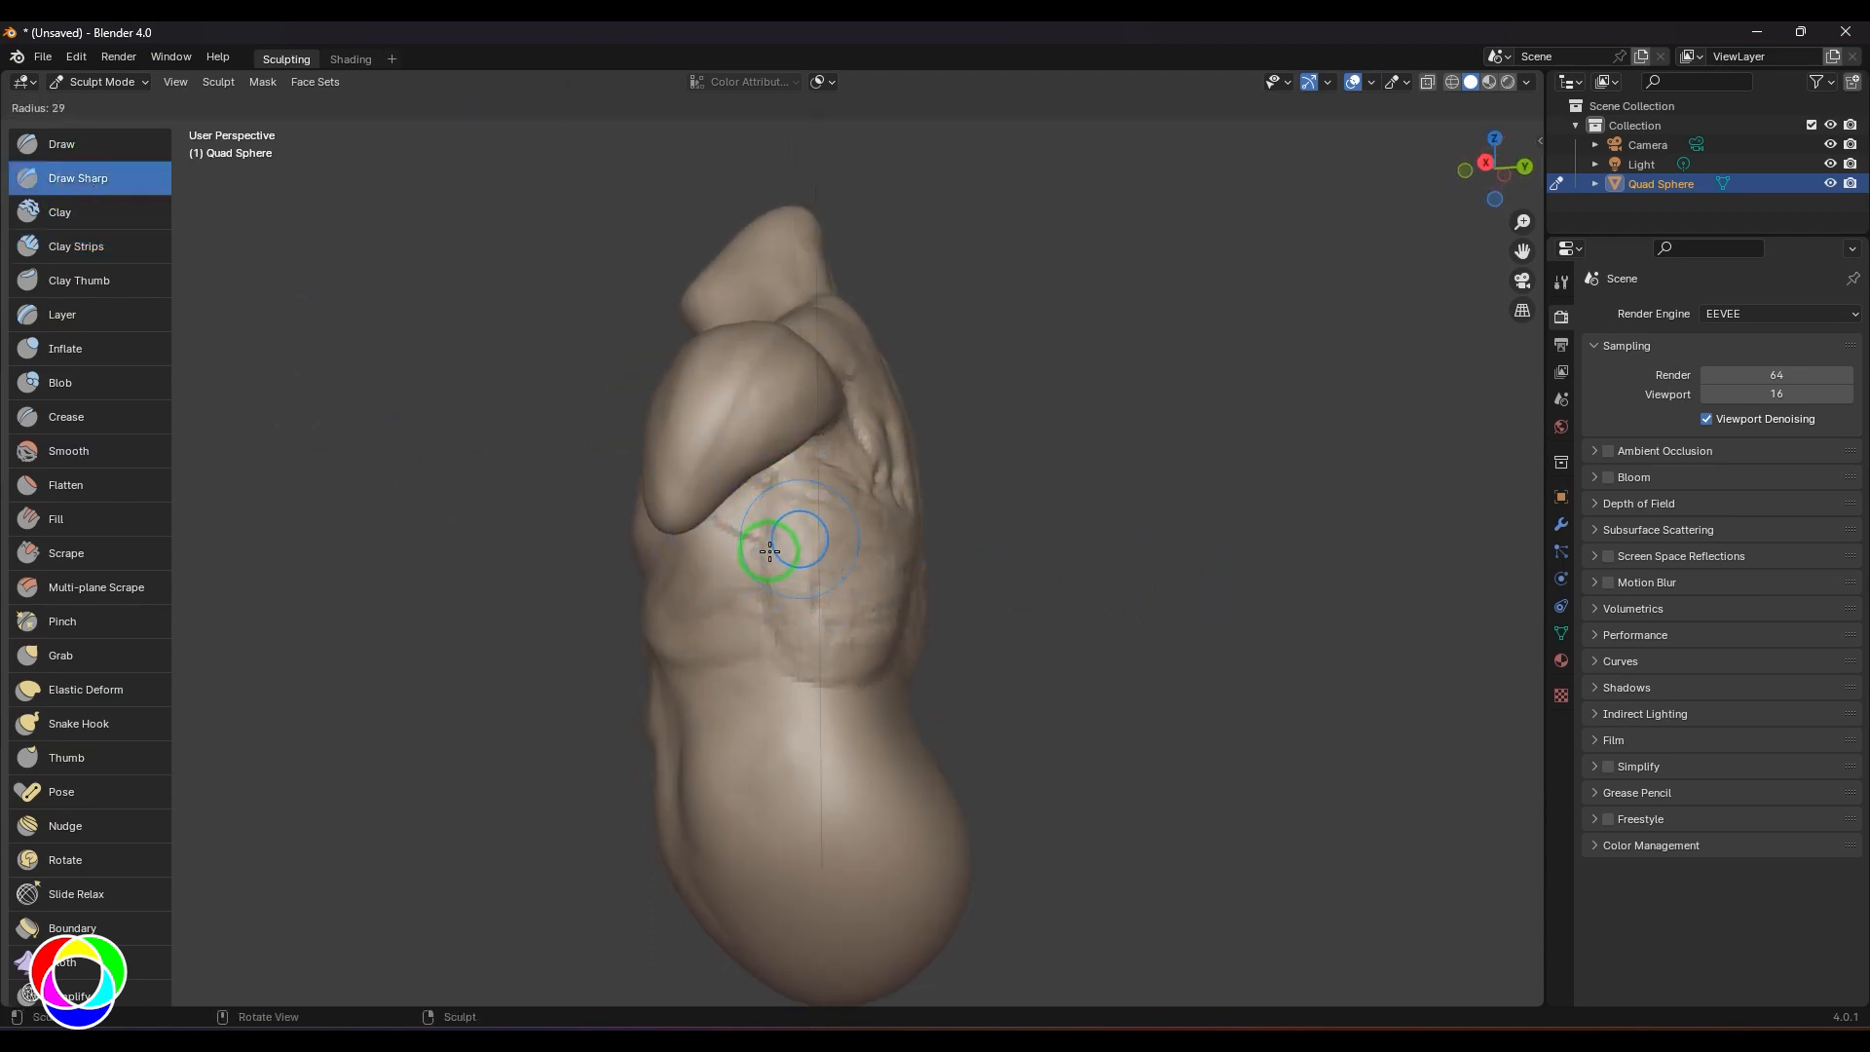
click(763, 548)
mouse_move(762, 493)
mouse_down()
mouse_move(761, 543)
mouse_move(821, 679)
mouse_up()
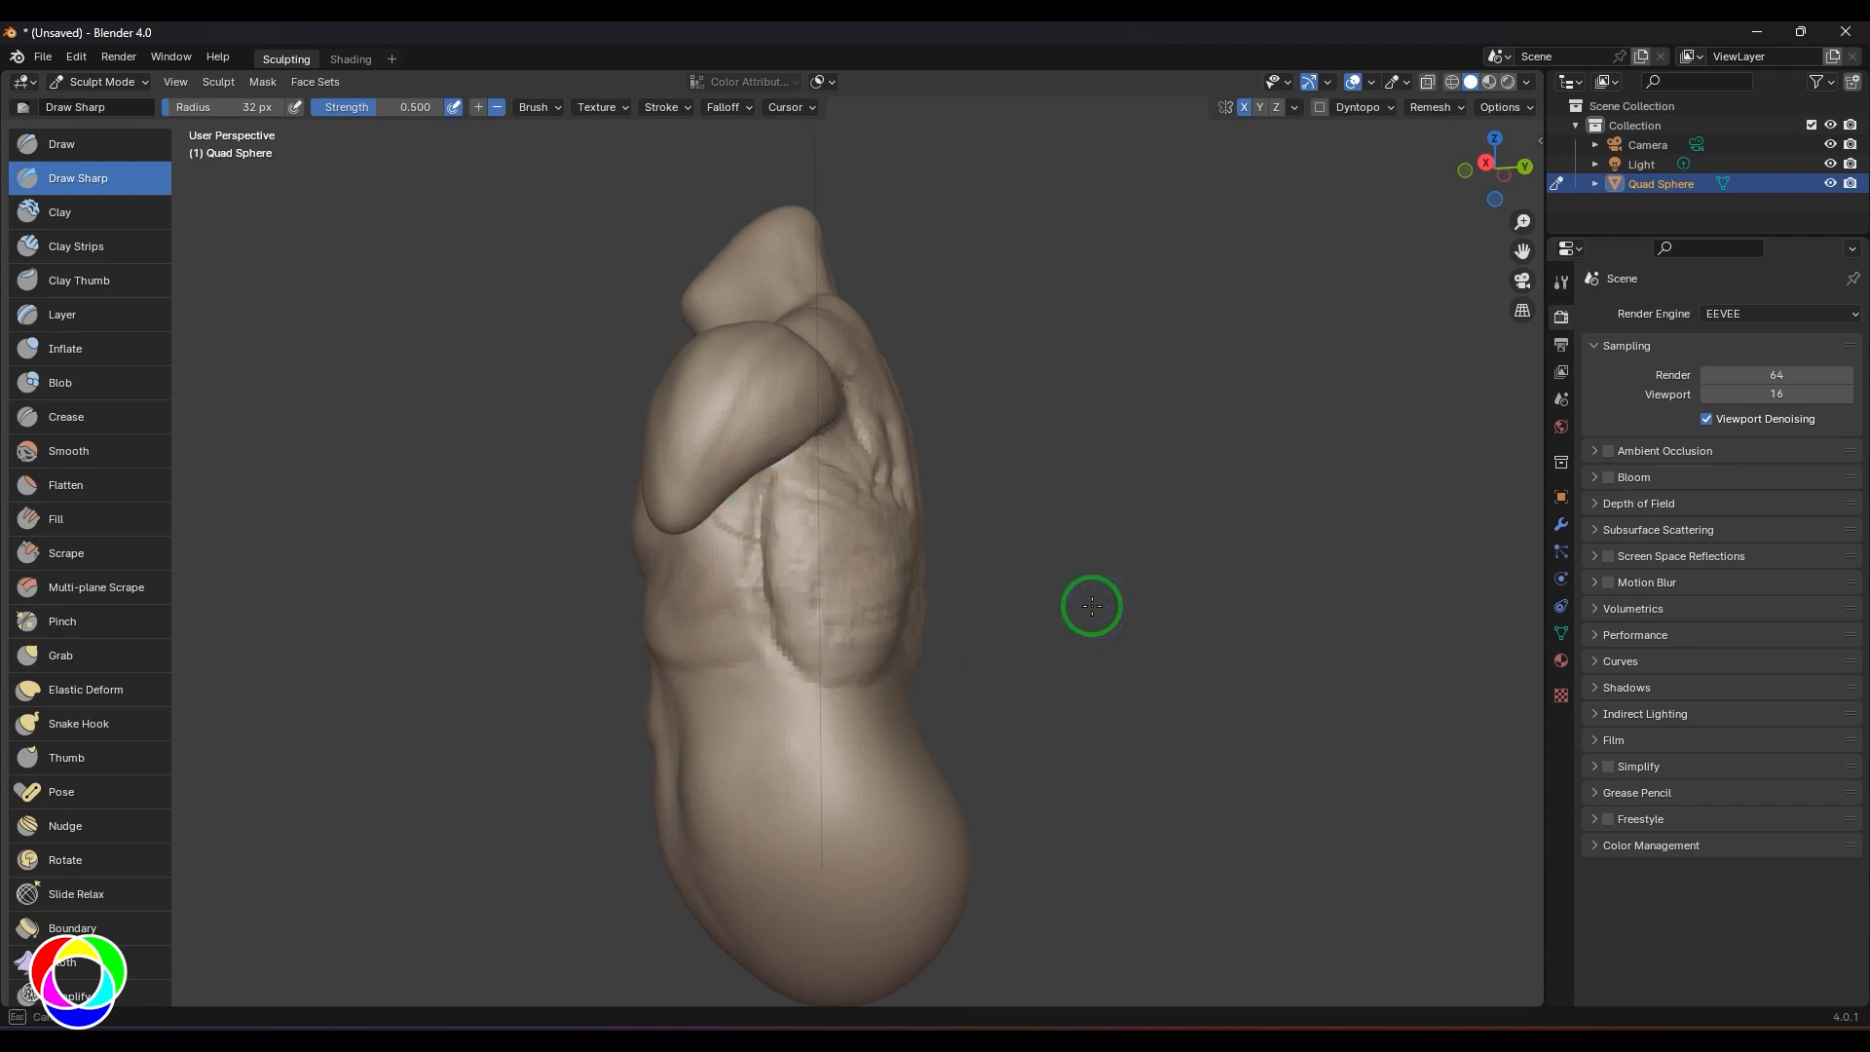
alt+drag(1151, 566, 923, 618)
mouse_move(687, 706)
mouse_down()
mouse_move(734, 702)
mouse_move(833, 634)
mouse_up()
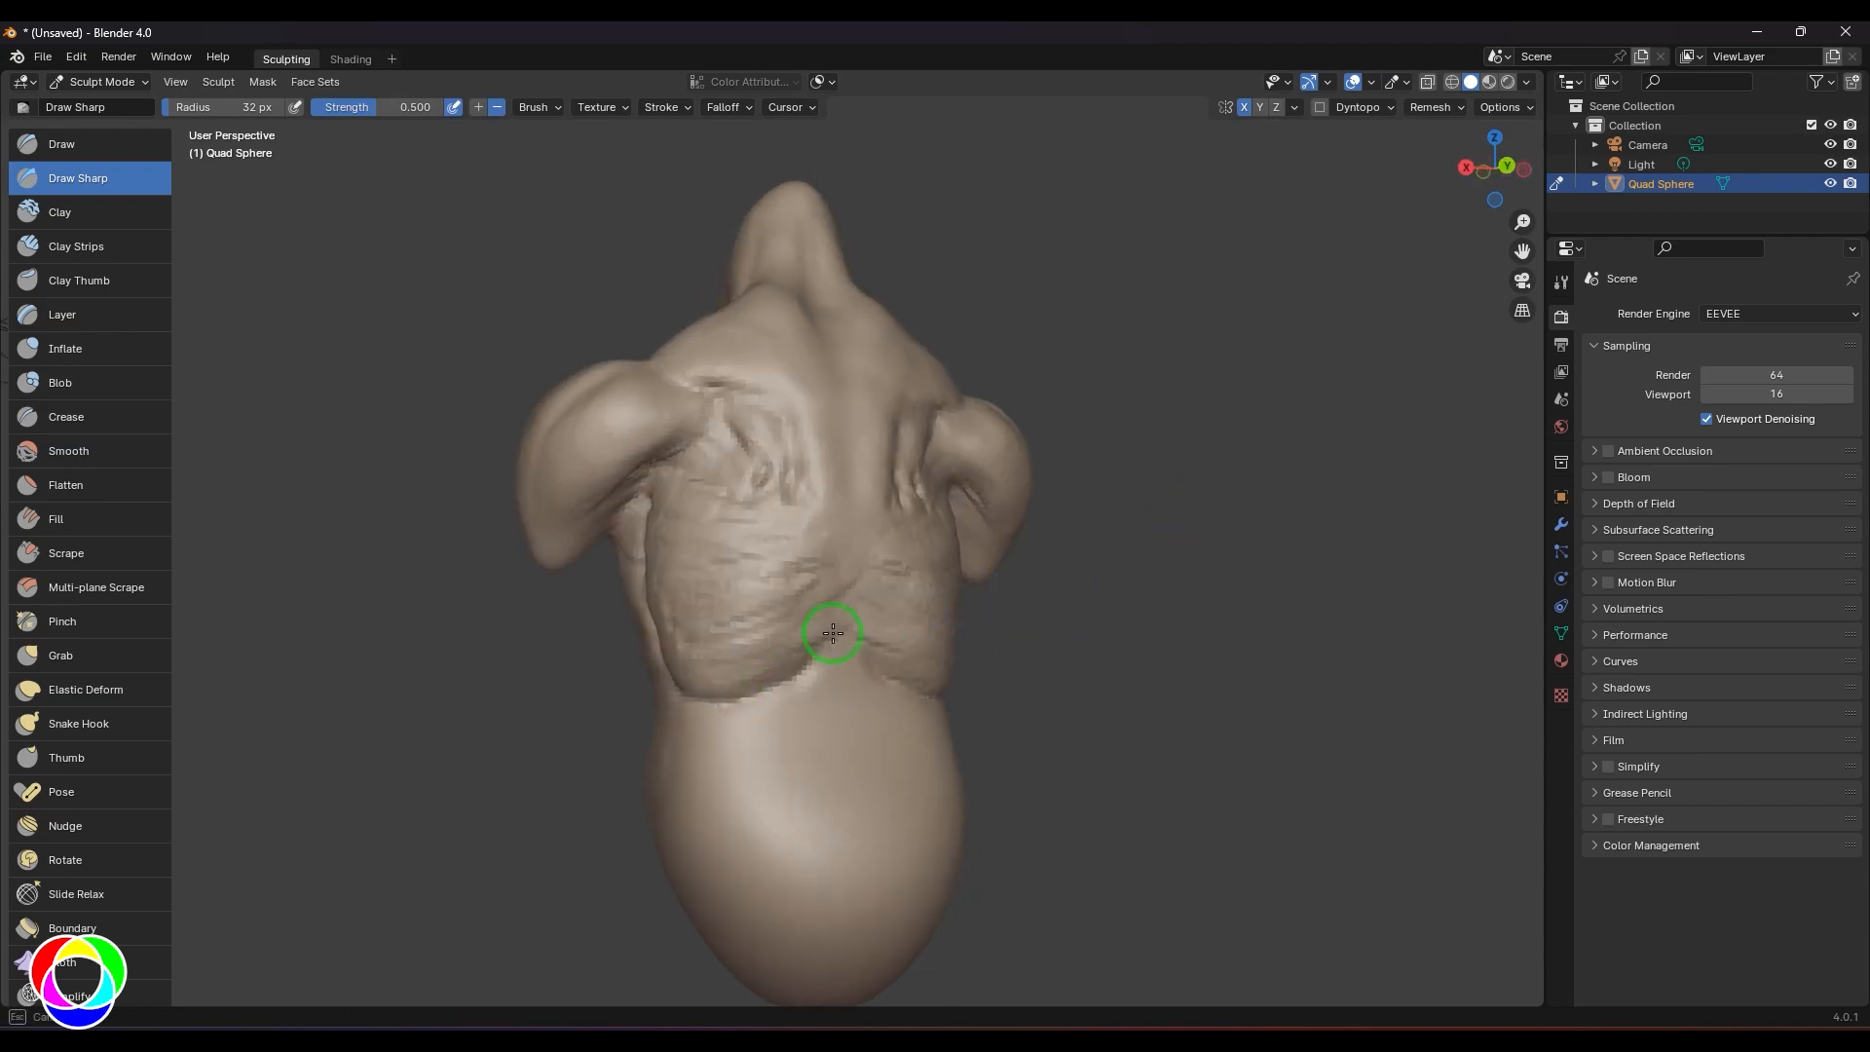
middle_drag(1016, 542, 947, 612)
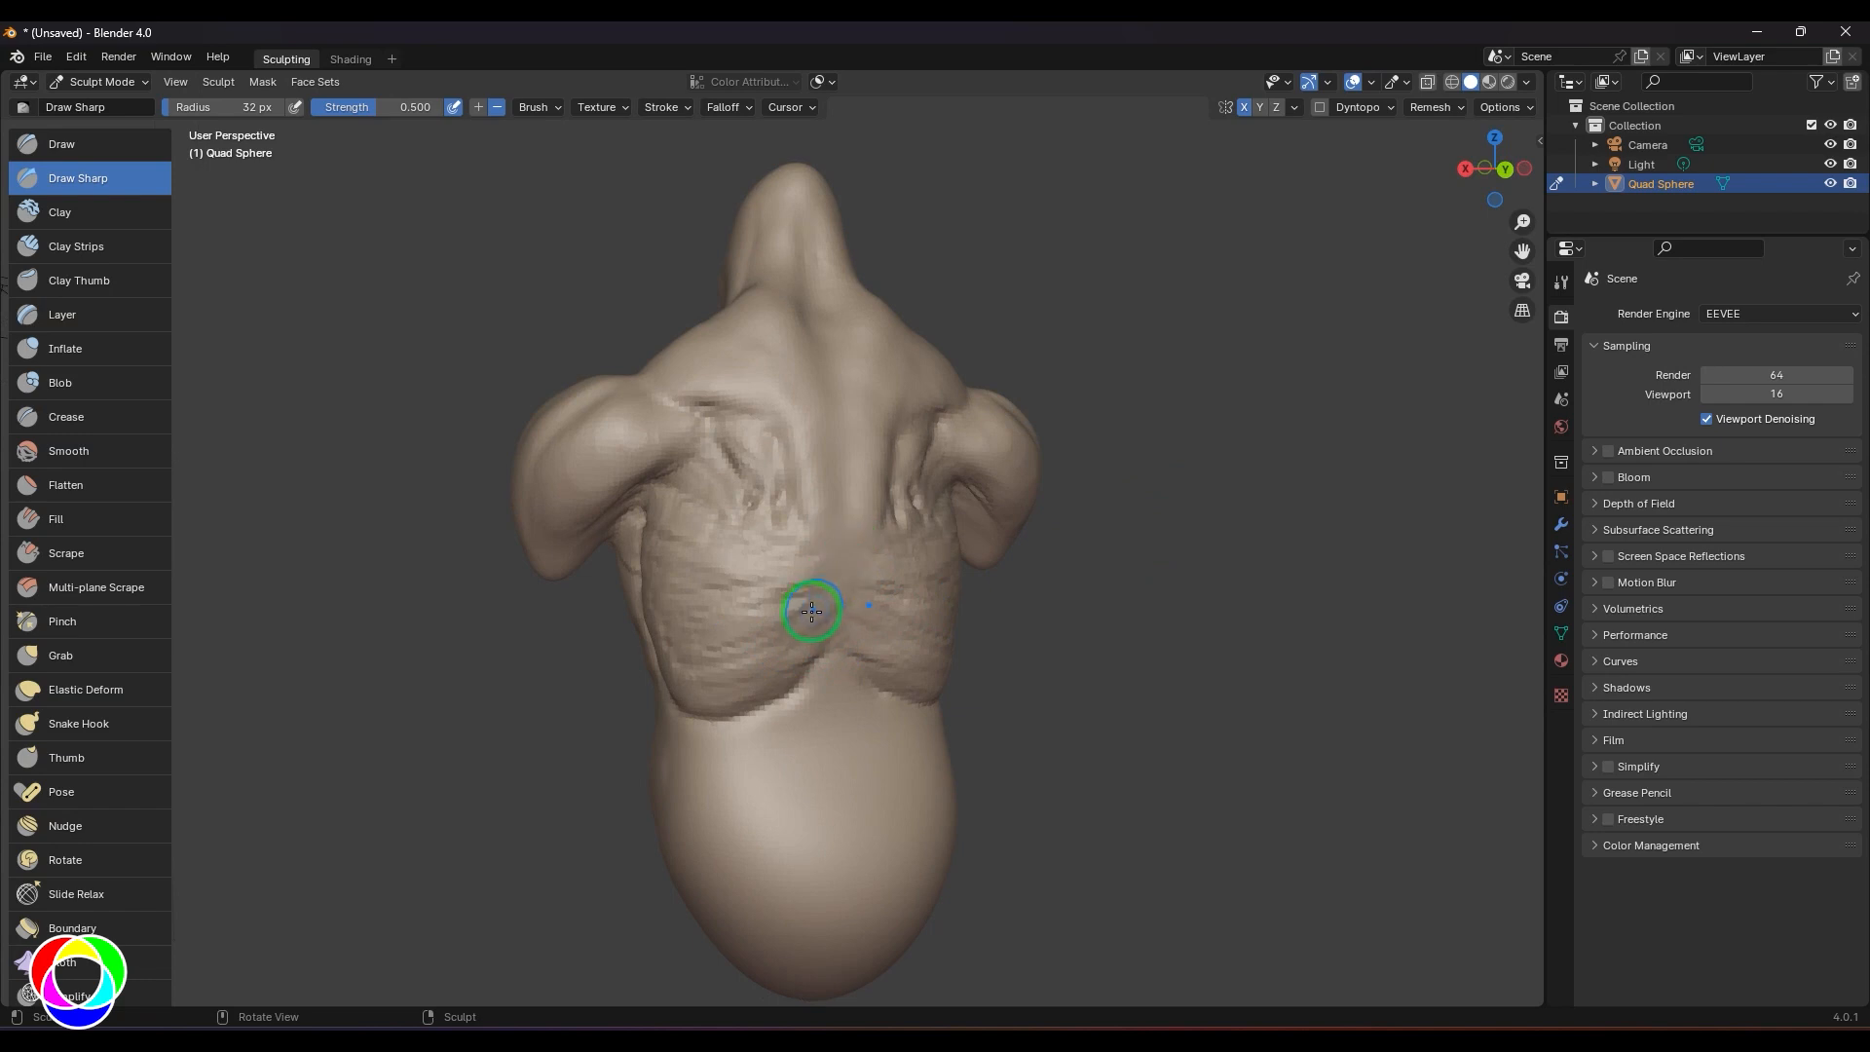
- Fill out and smooth the latissimus surface inside the carved outline using Clay Strips at 90 px radius
key(c)
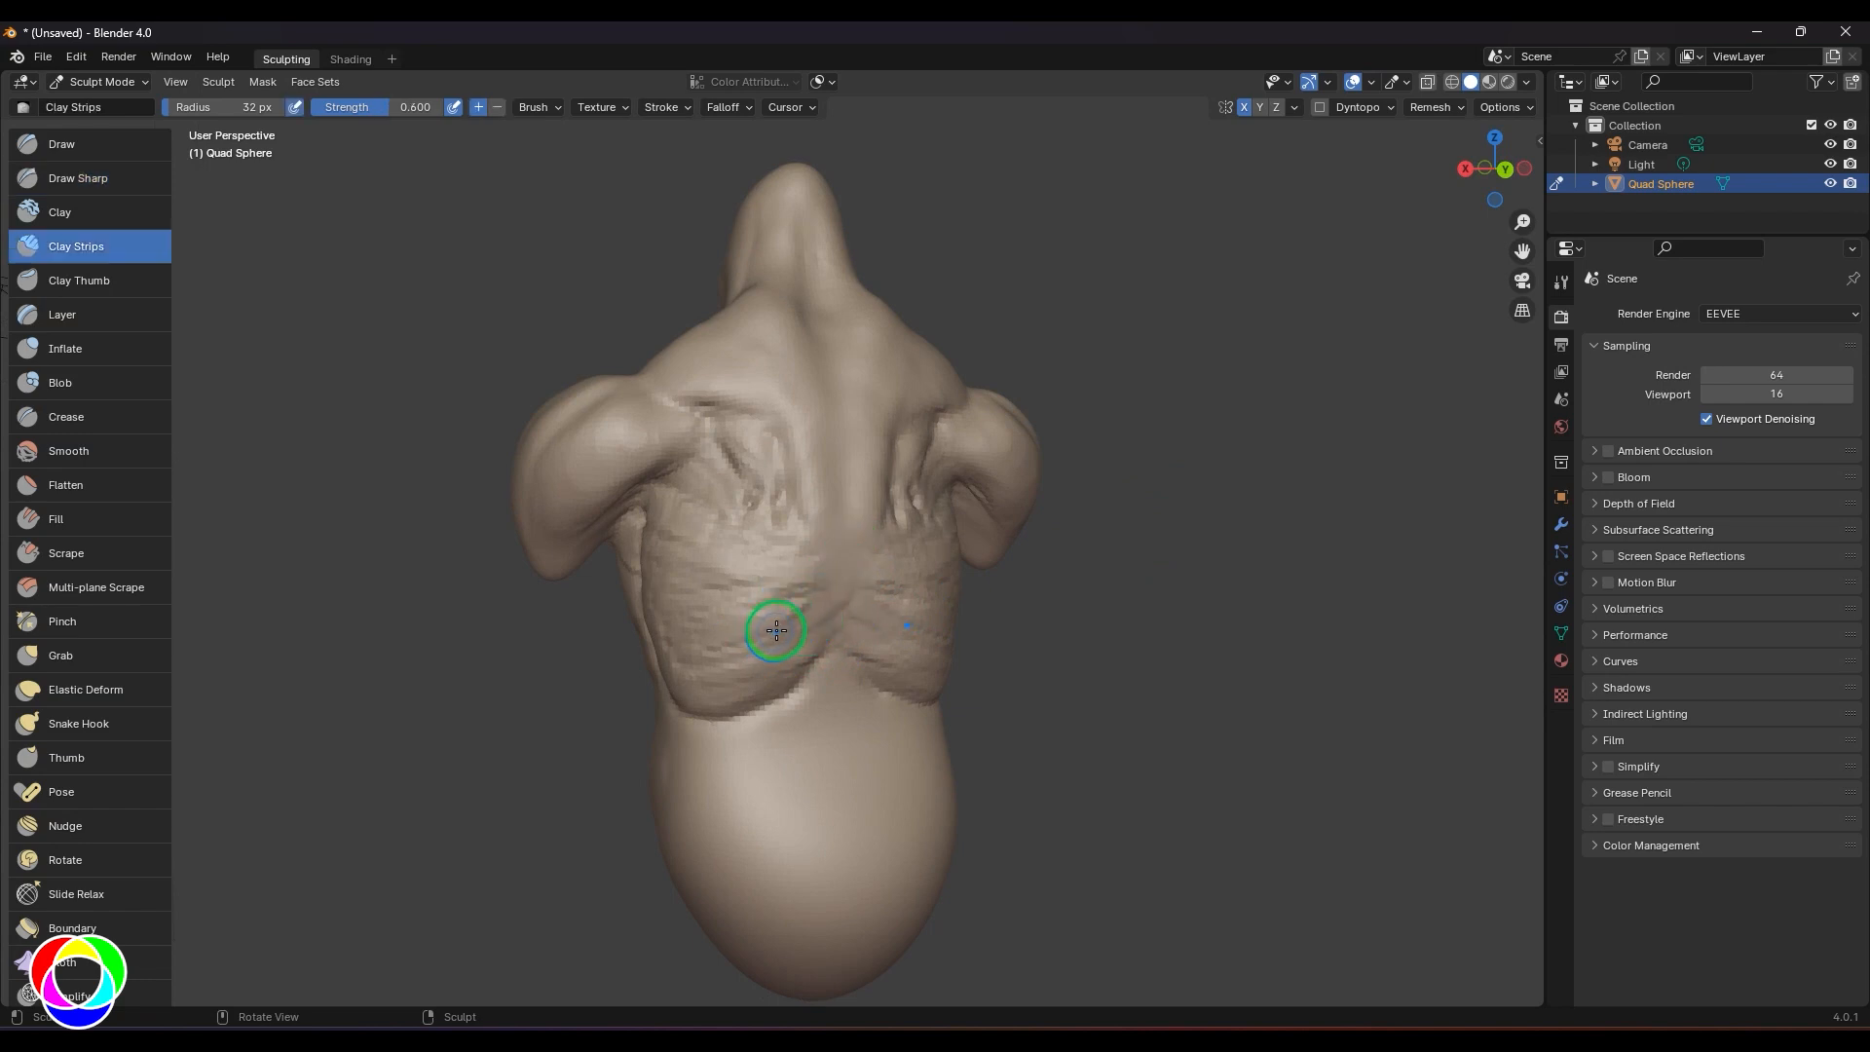
key(f)
click(833, 620)
drag(821, 620, 760, 614)
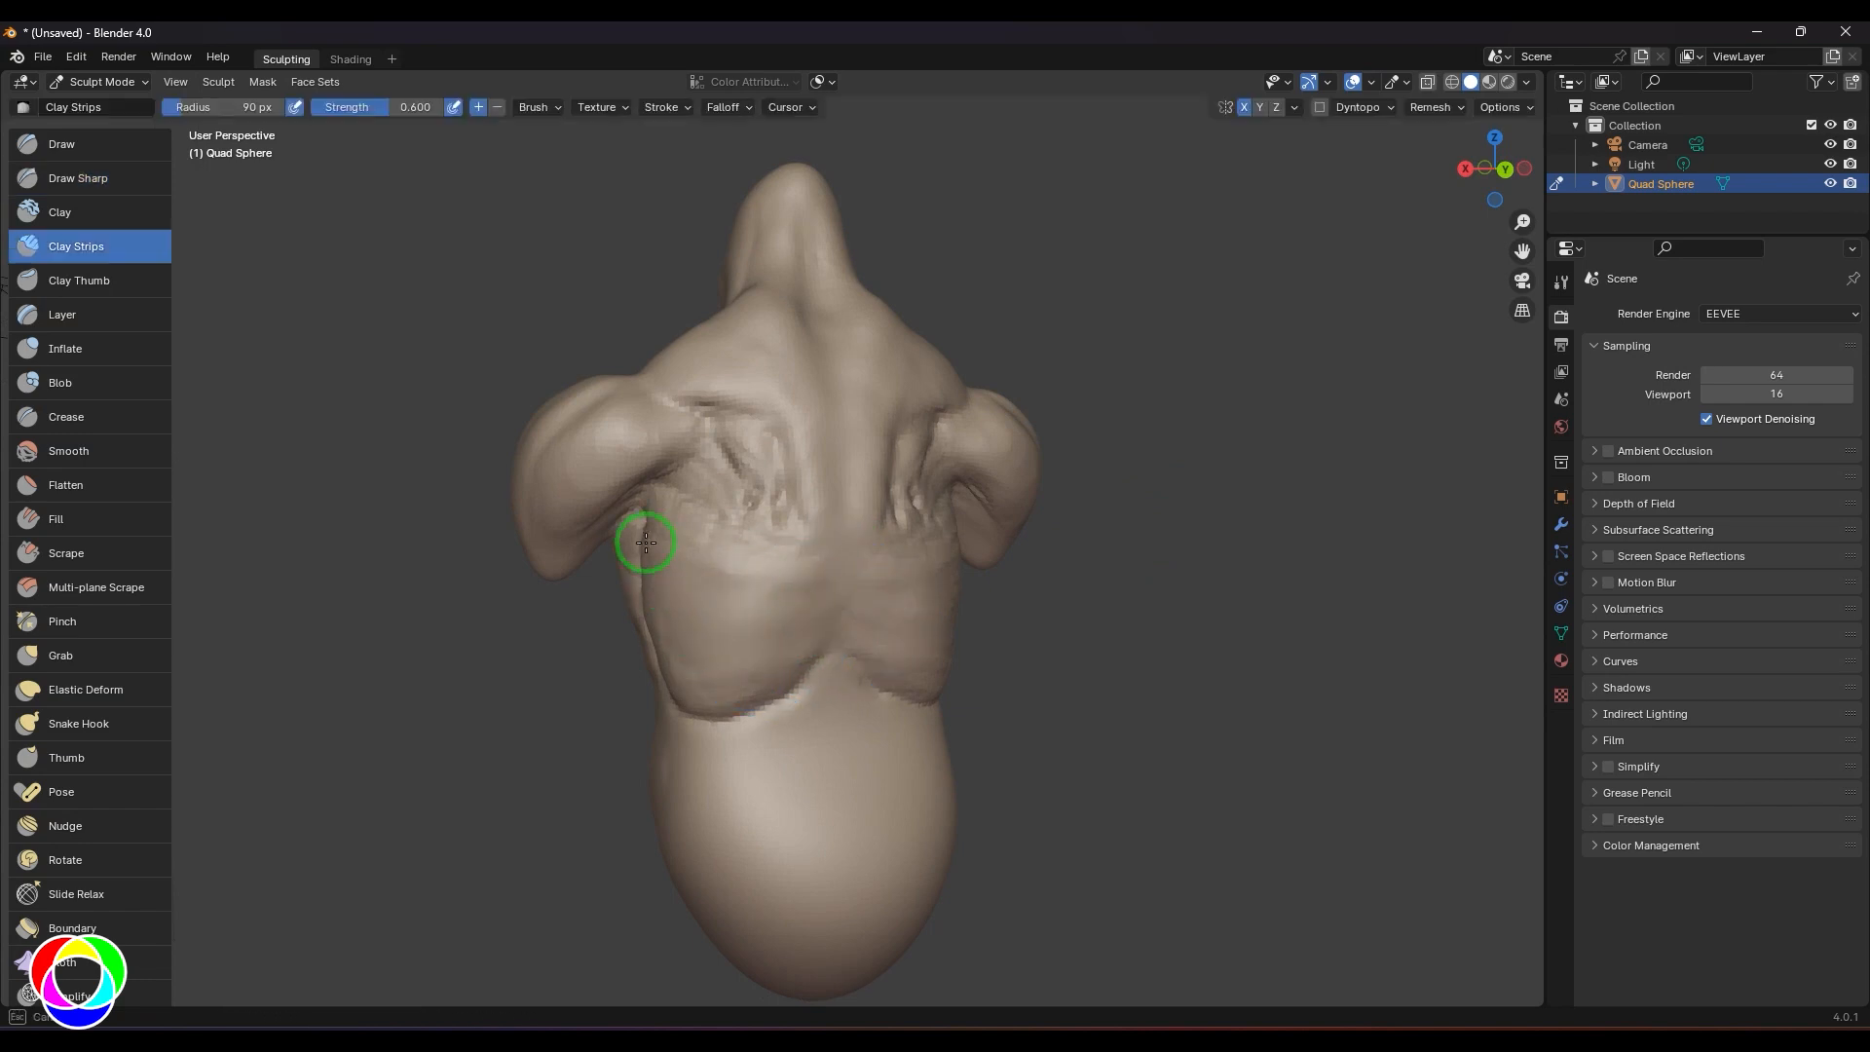
middle_drag(1107, 543, 1276, 601)
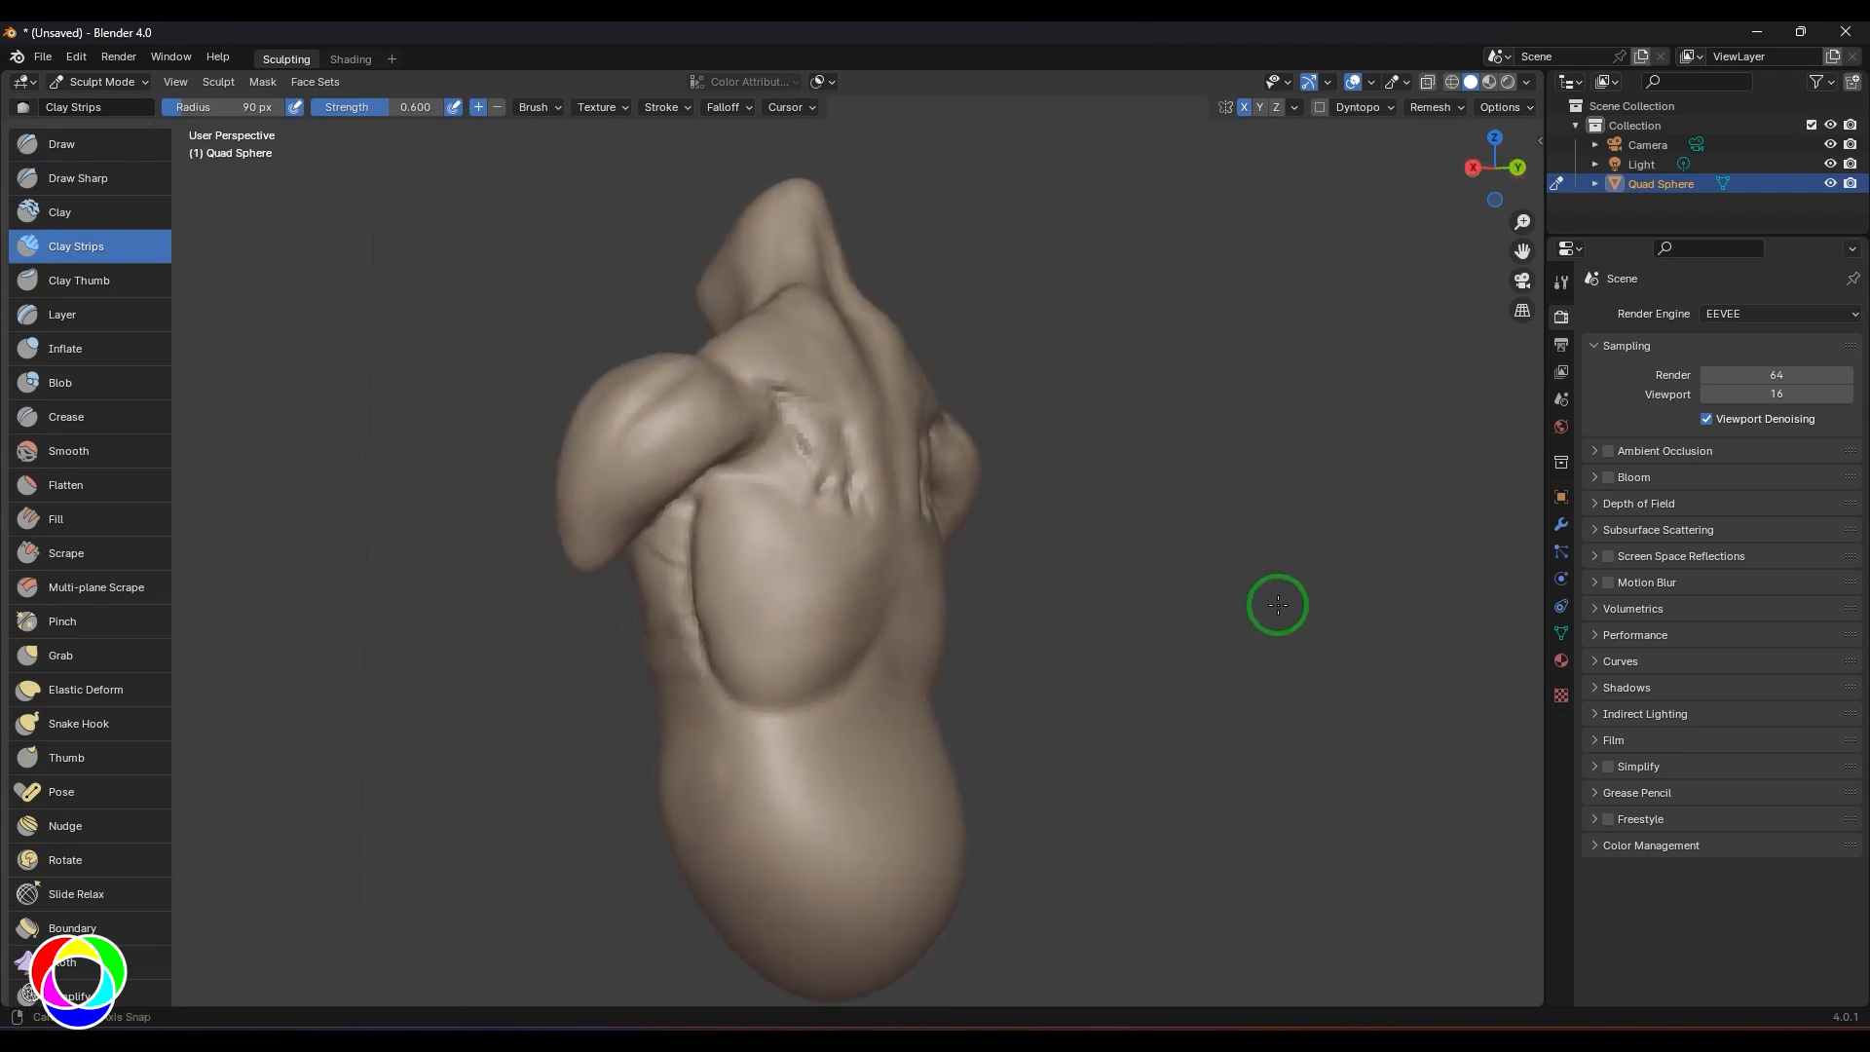
- Reshape the side profile by pulling the upper back outward and the lower back inward using Grab at 195 px radius
key(KP_1)
key(KP_3)
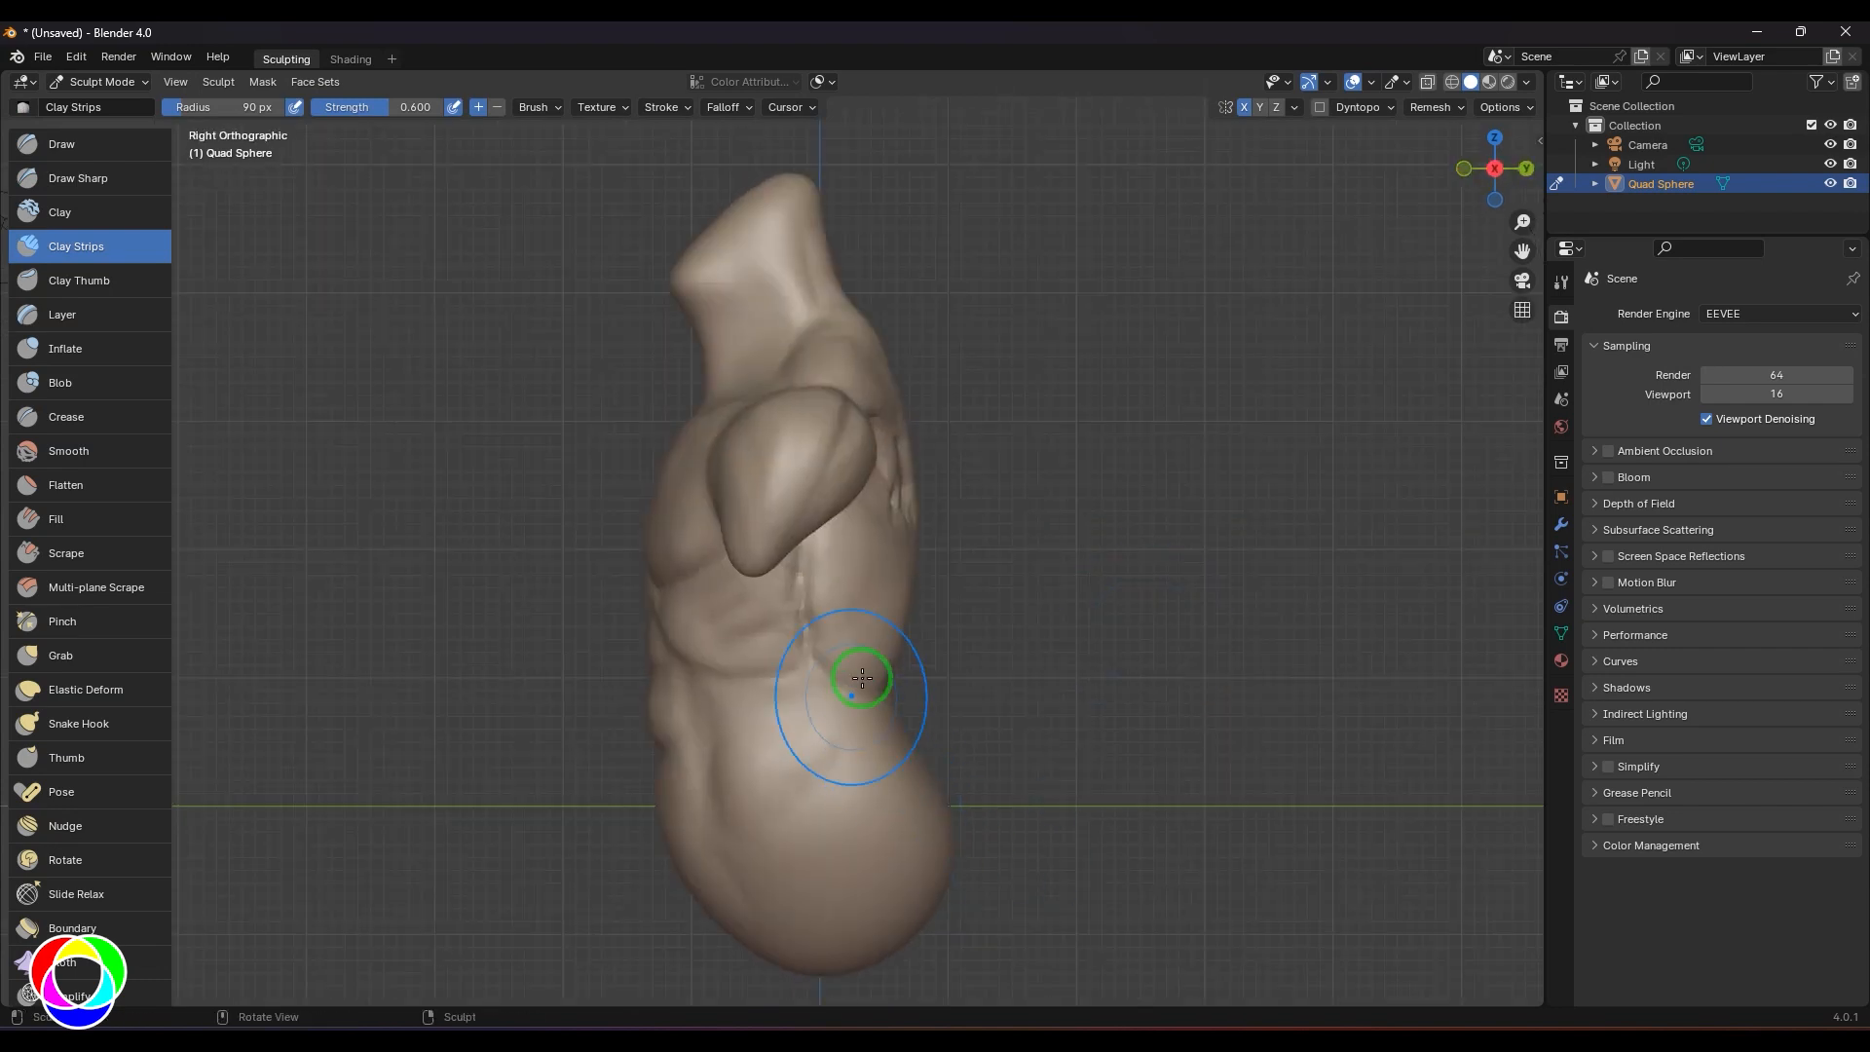
key(g)
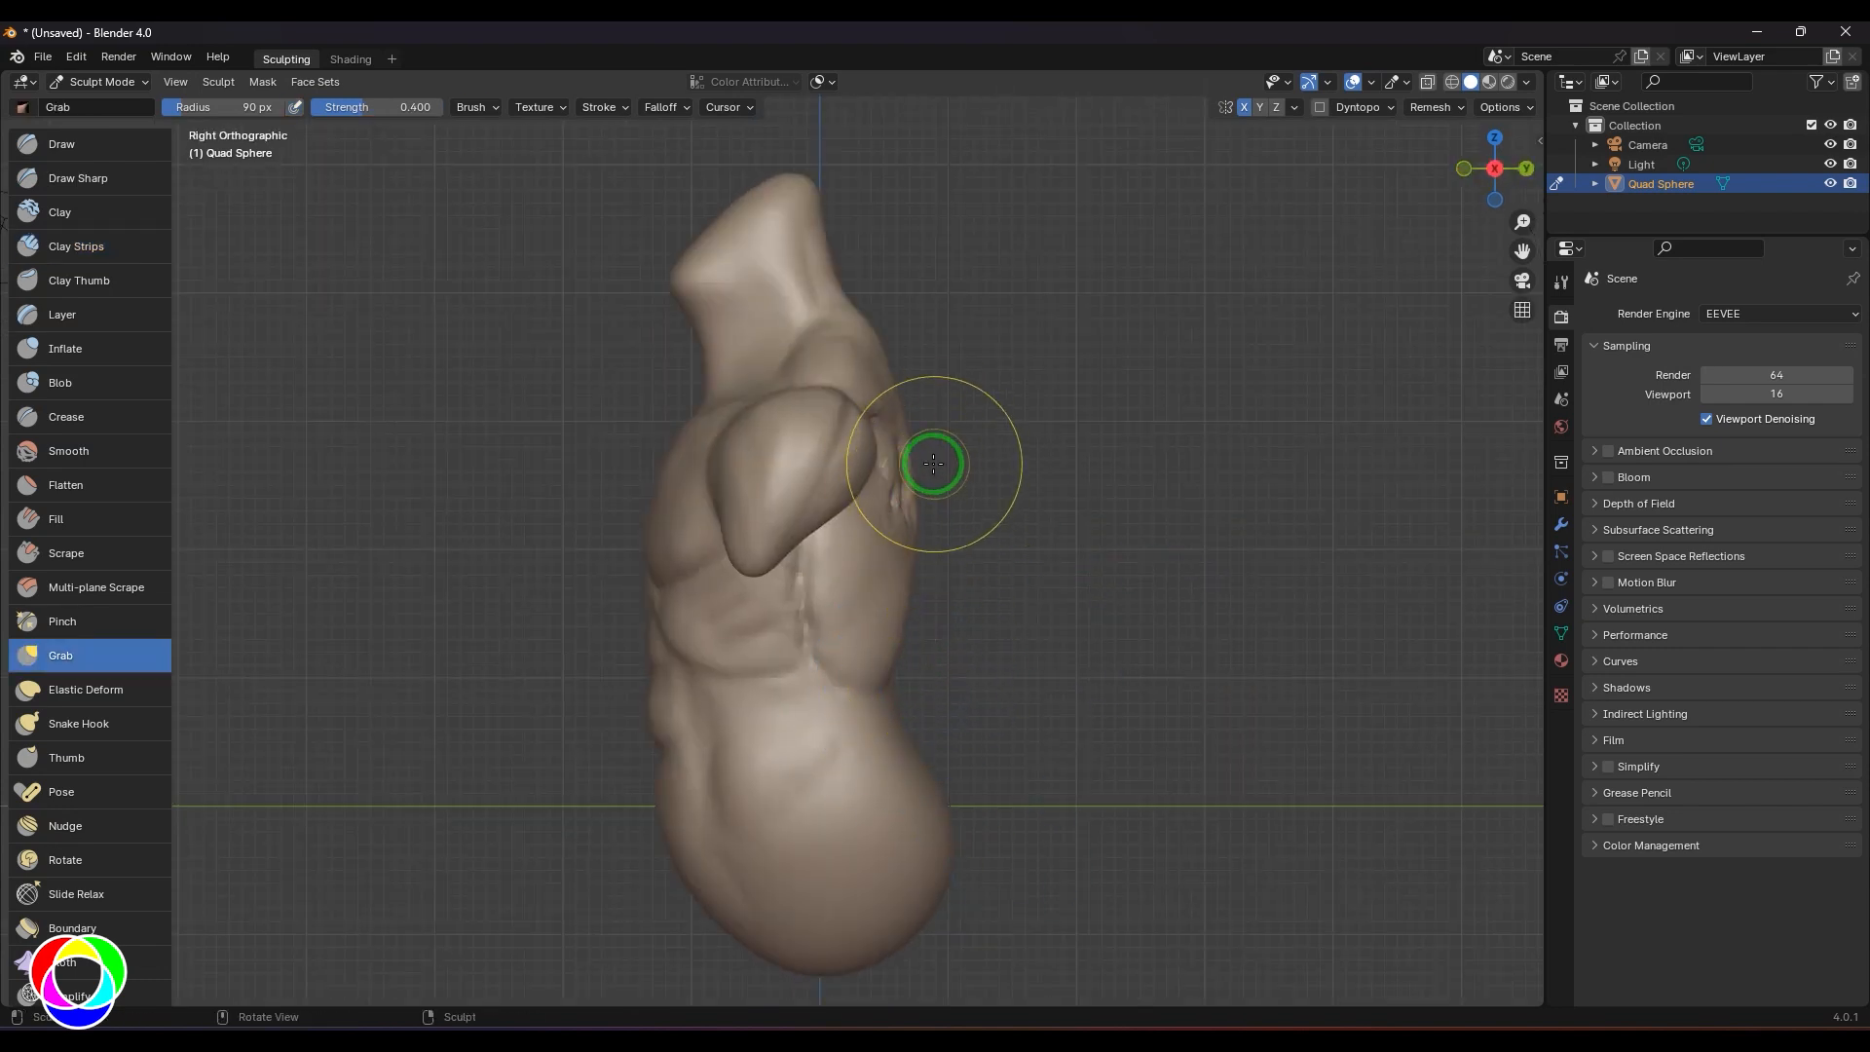
key(f)
click(1025, 454)
drag(907, 455, 953, 419)
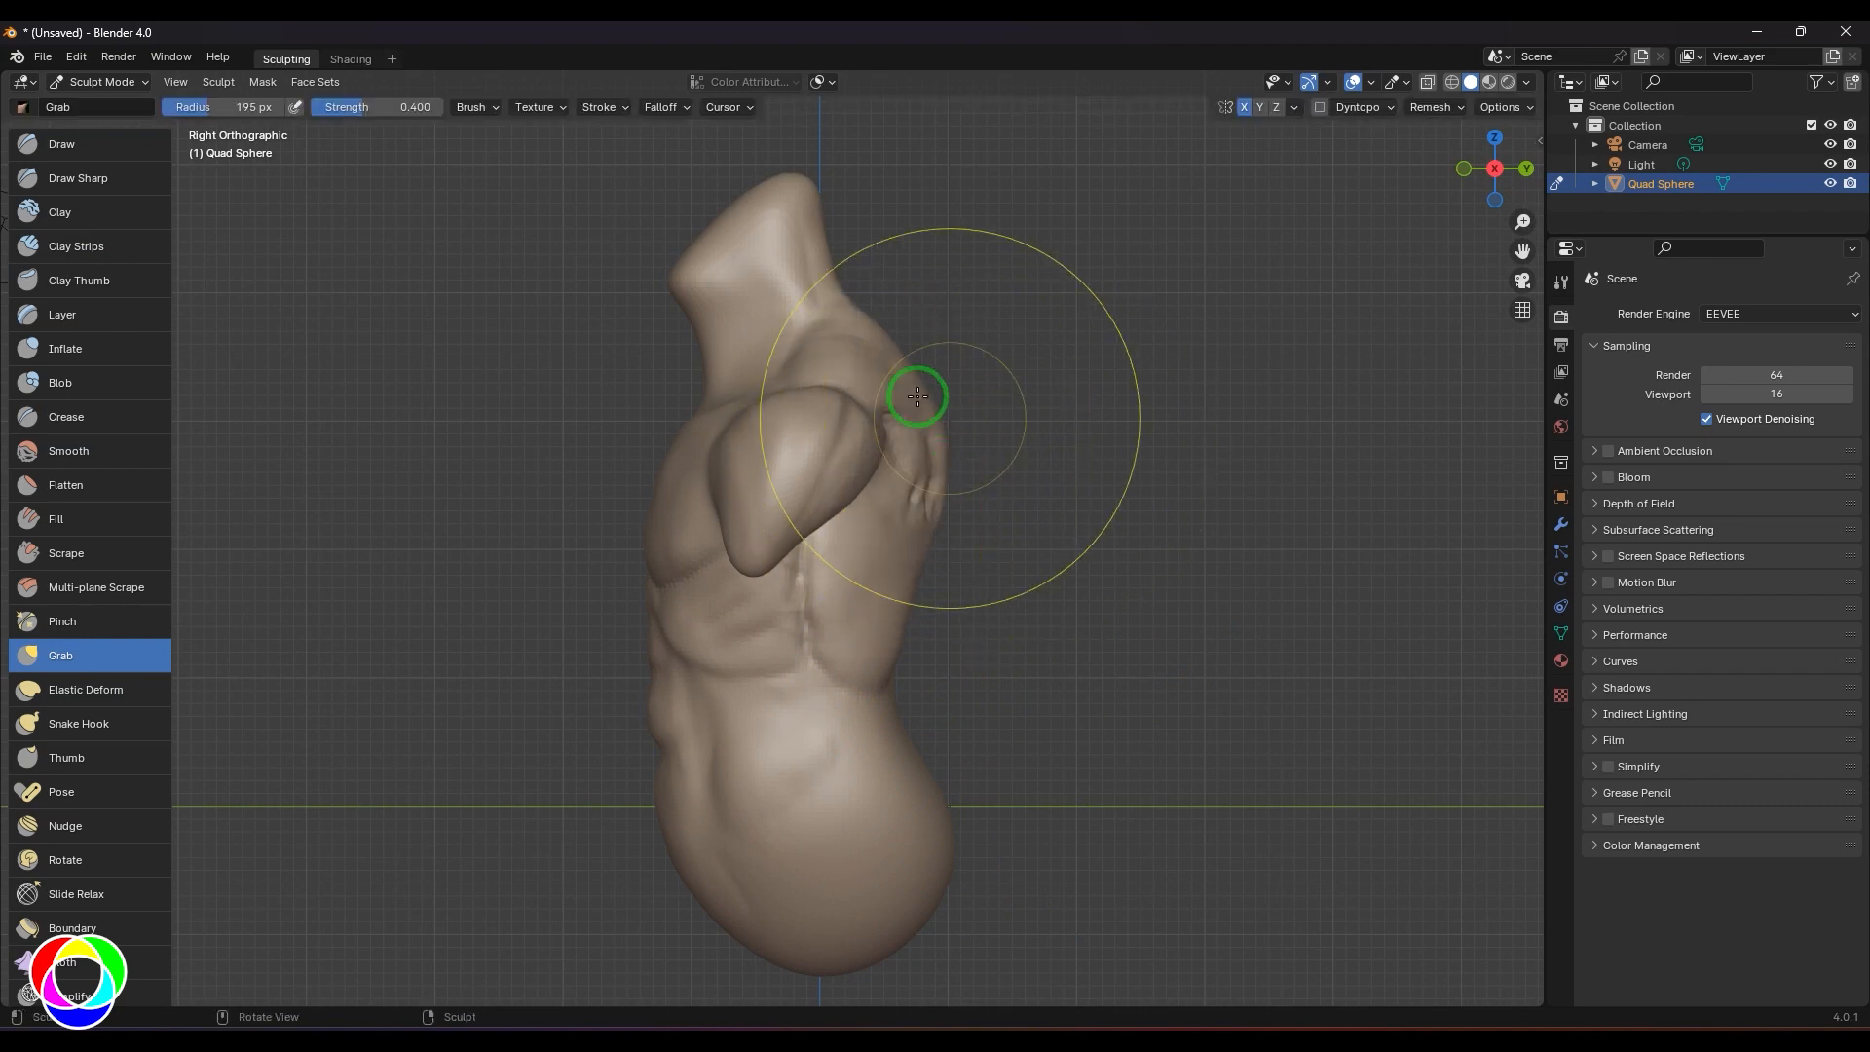
drag(865, 316, 872, 315)
drag(951, 461, 919, 476)
drag(896, 679, 877, 685)
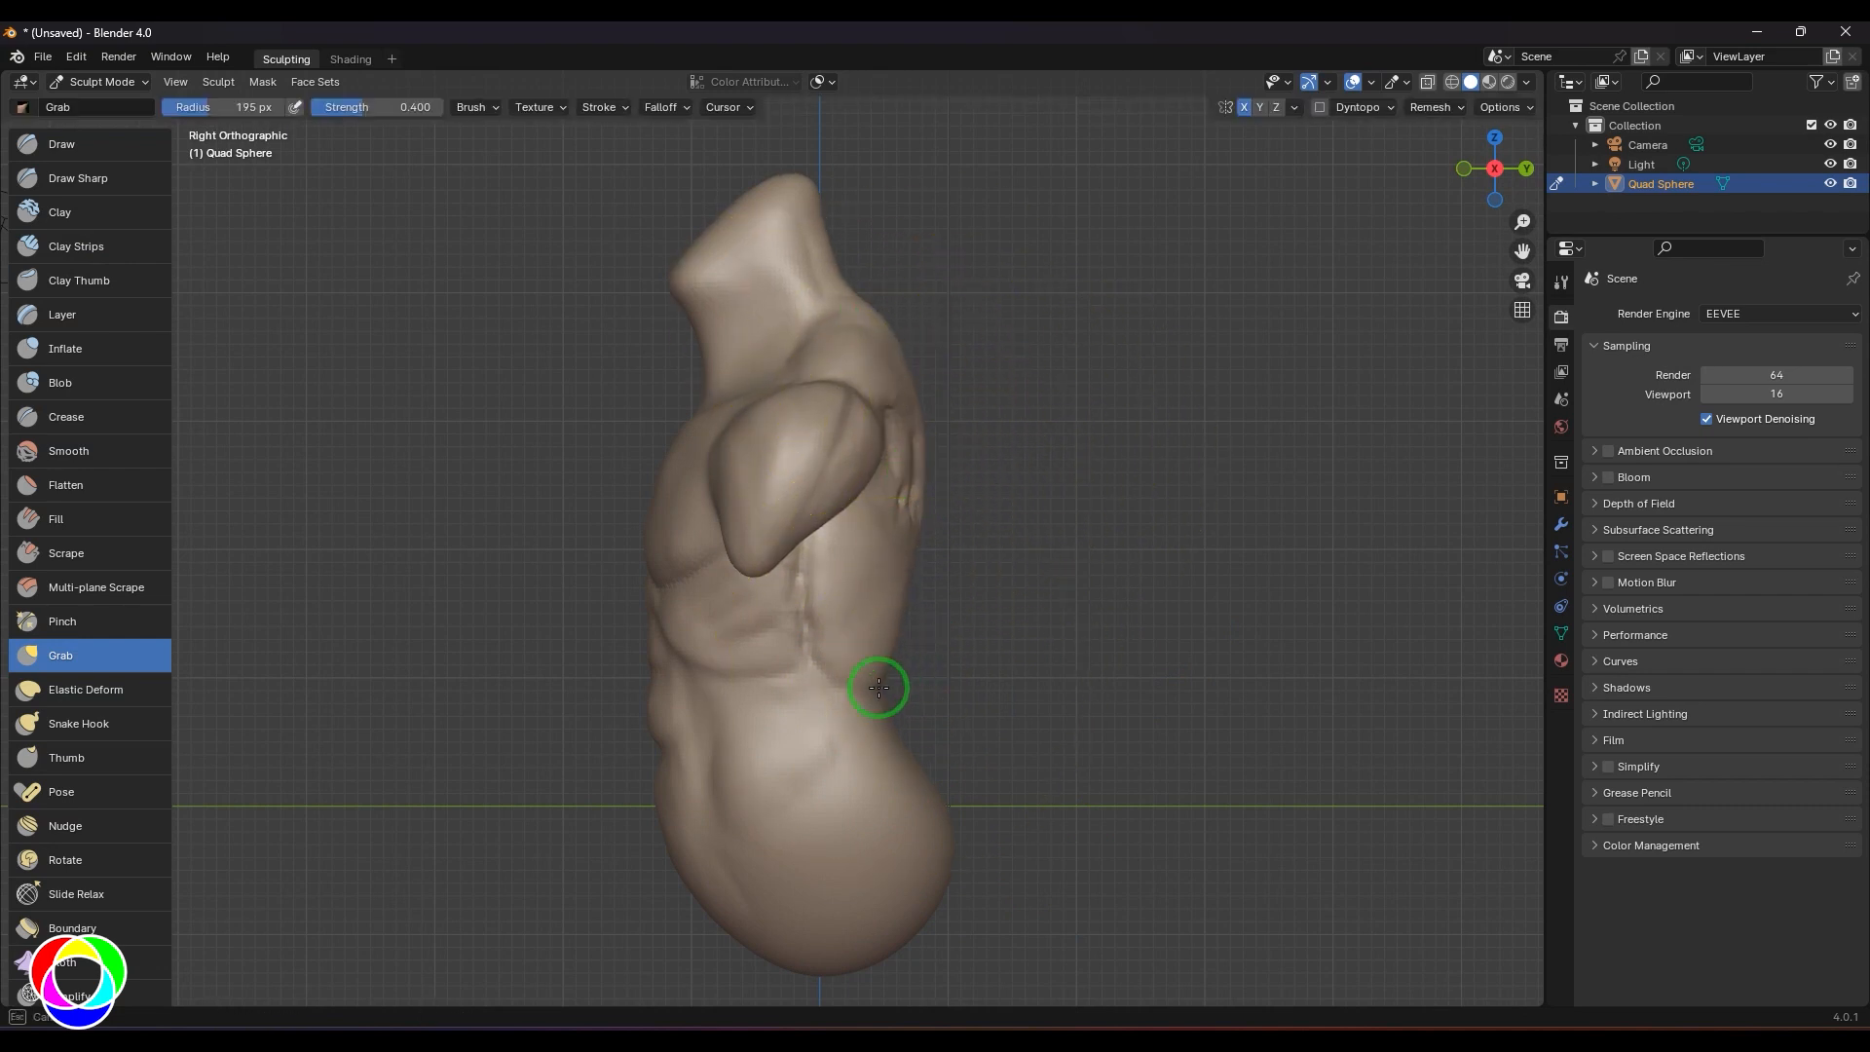
mouse_move(953, 810)
mouse_down()
mouse_move(897, 835)
mouse_move(780, 955)
mouse_move(744, 938)
mouse_move(634, 763)
mouse_move(656, 494)
mouse_up()
- Build up the shoulder blade muscles in rear view using Clay Strips at 61 px radius
mouse_move(1306, 429)
middle_down()
mouse_move(1252, 480)
mouse_move(1065, 402)
middle_up()
middle_drag(1165, 331, 730, 480)
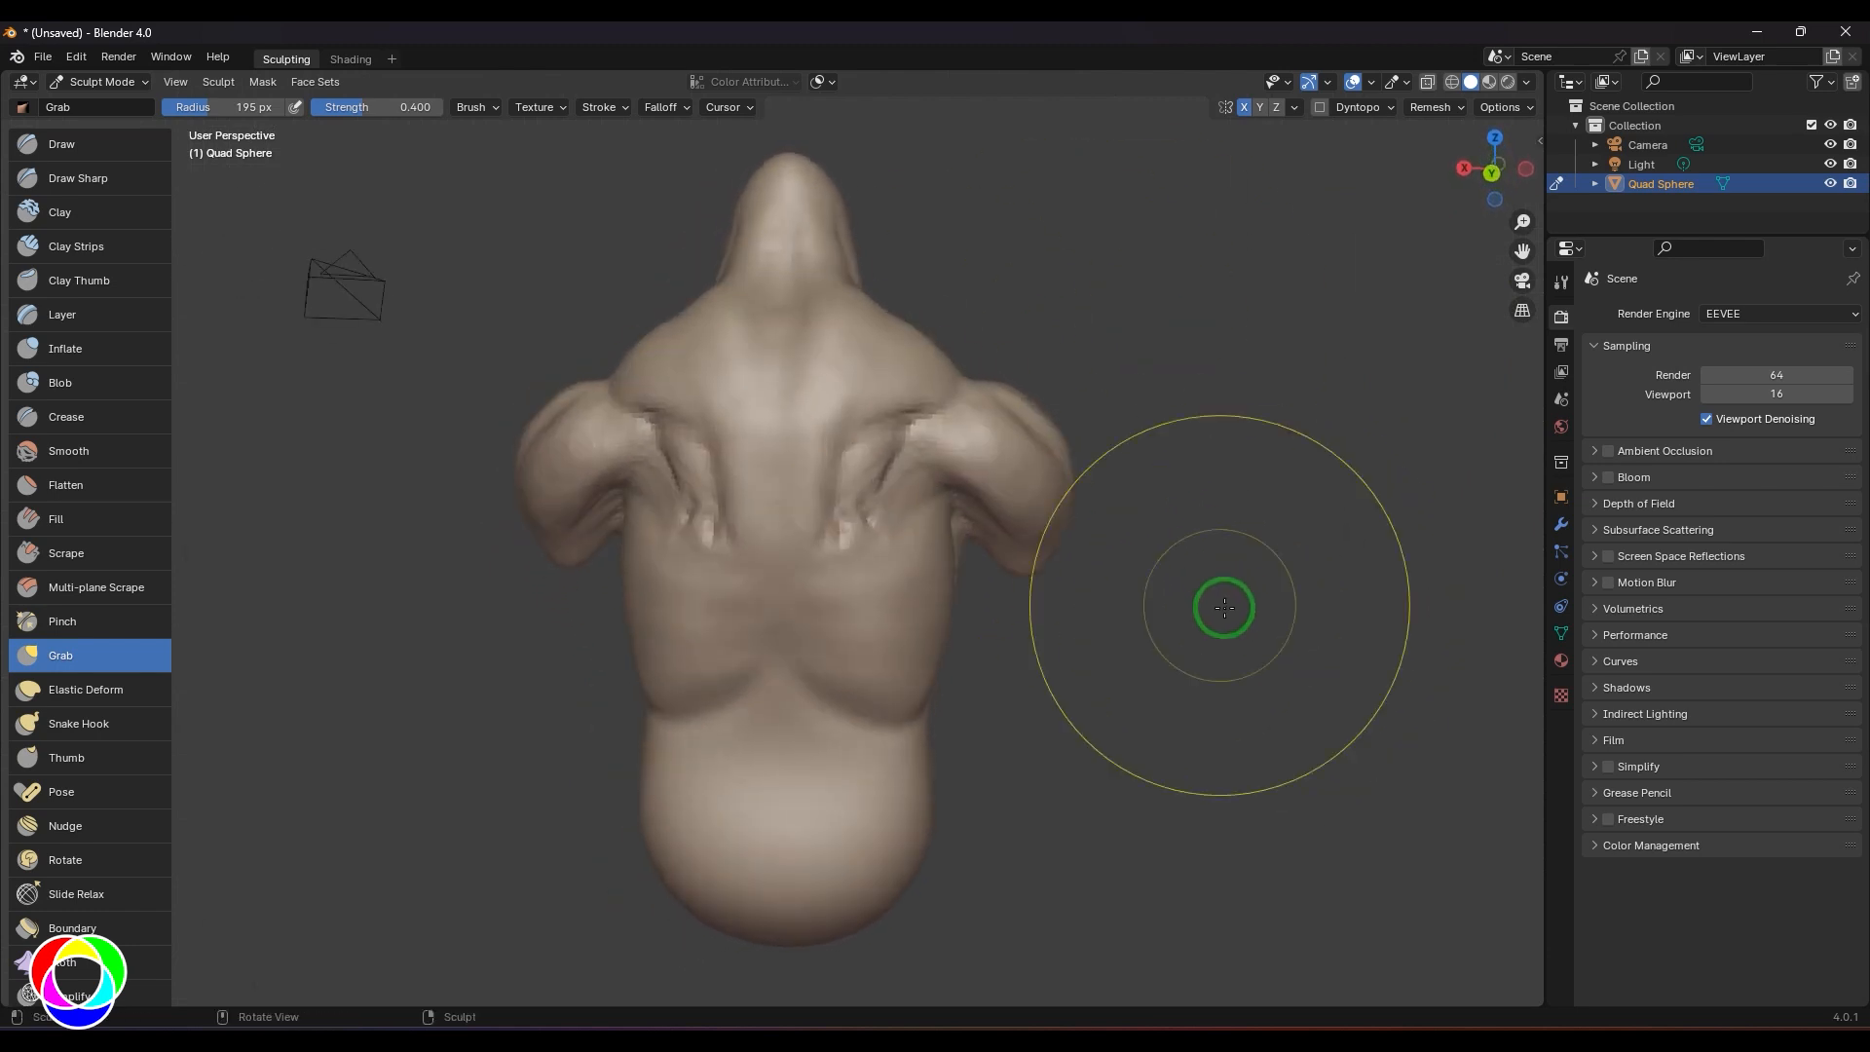
scroll(1205, 668, up, 3)
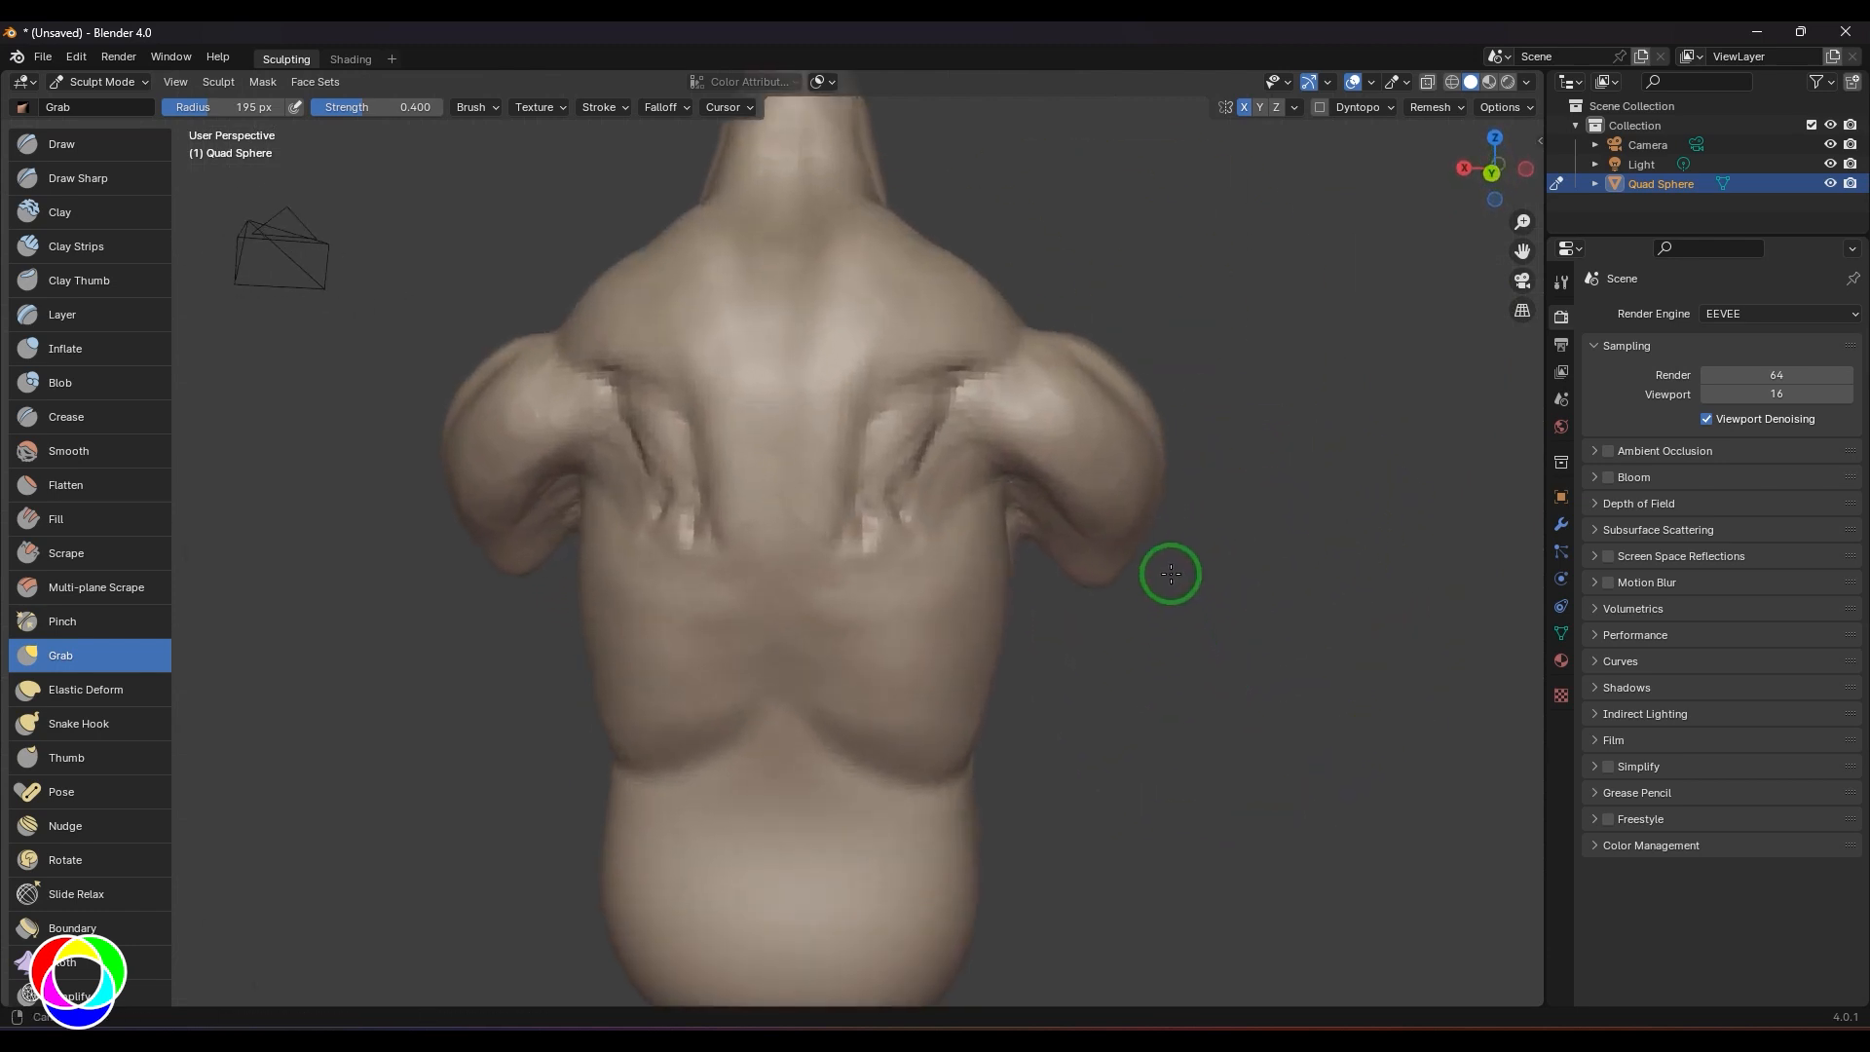
alt+drag(1221, 679, 1263, 680)
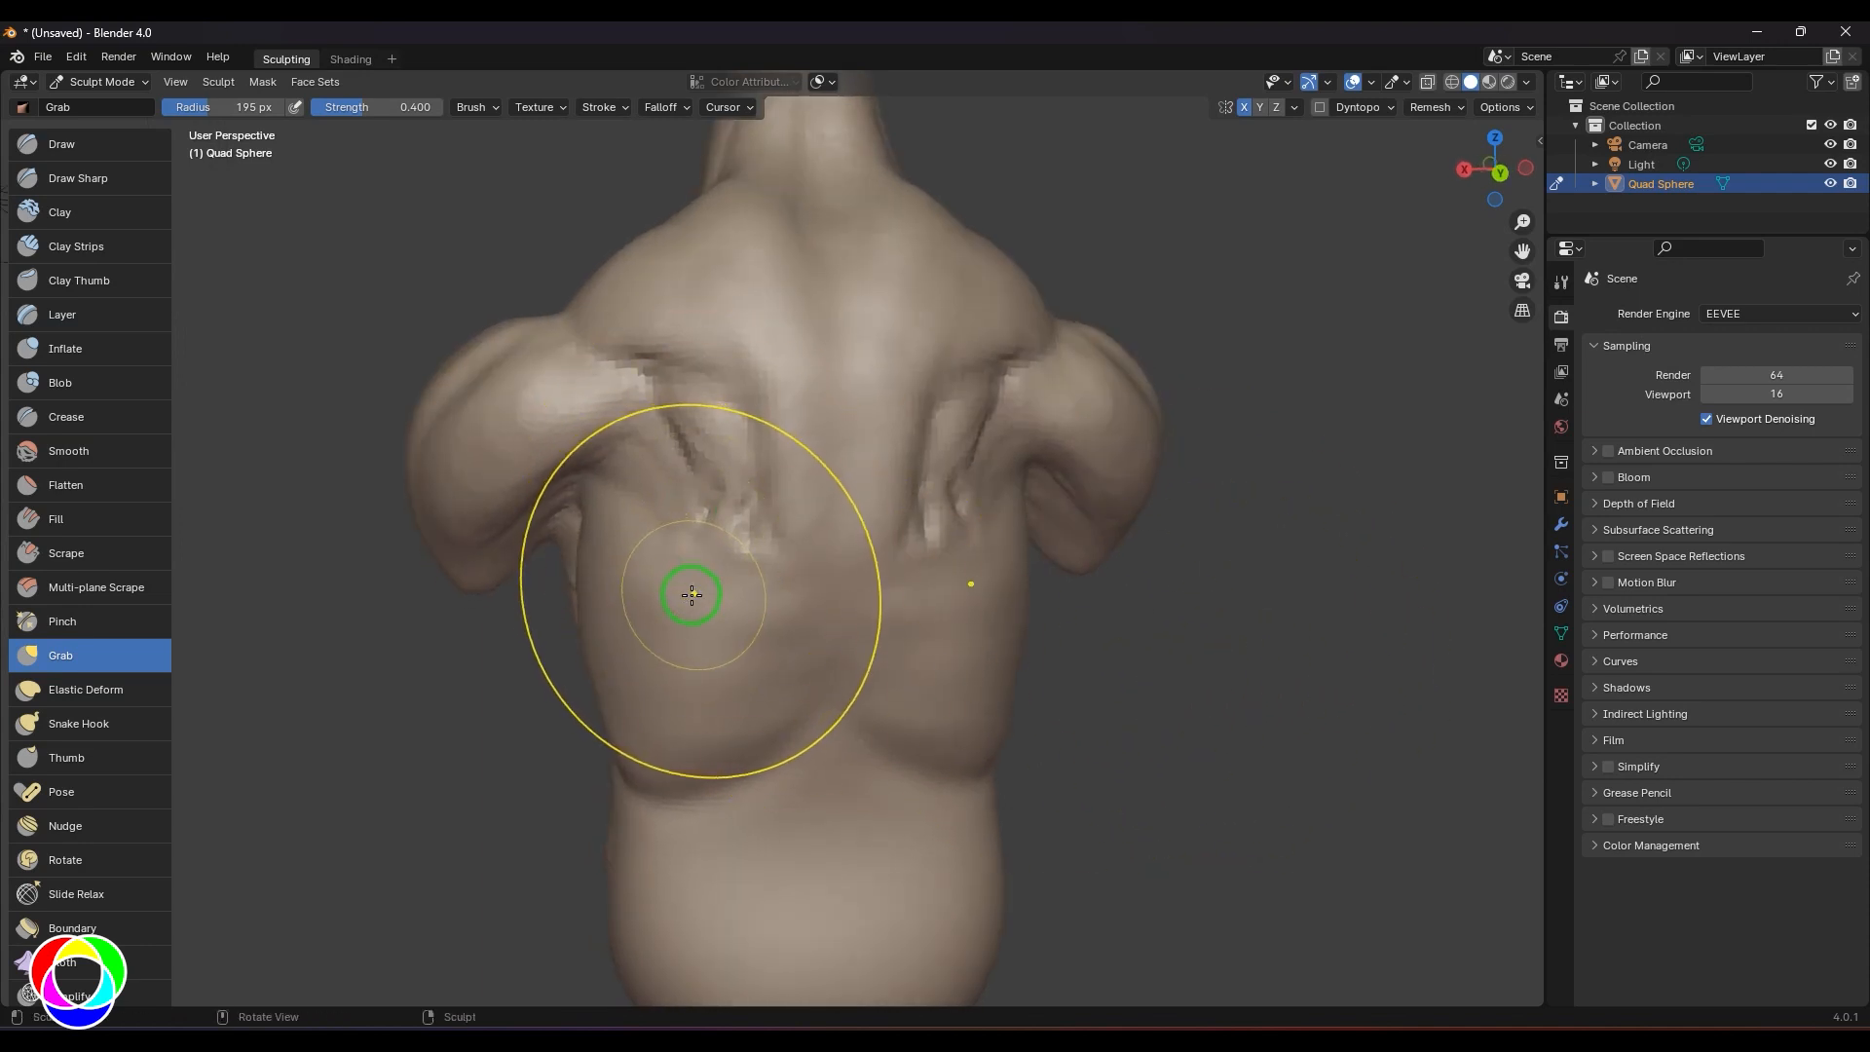
key(c)
key(f)
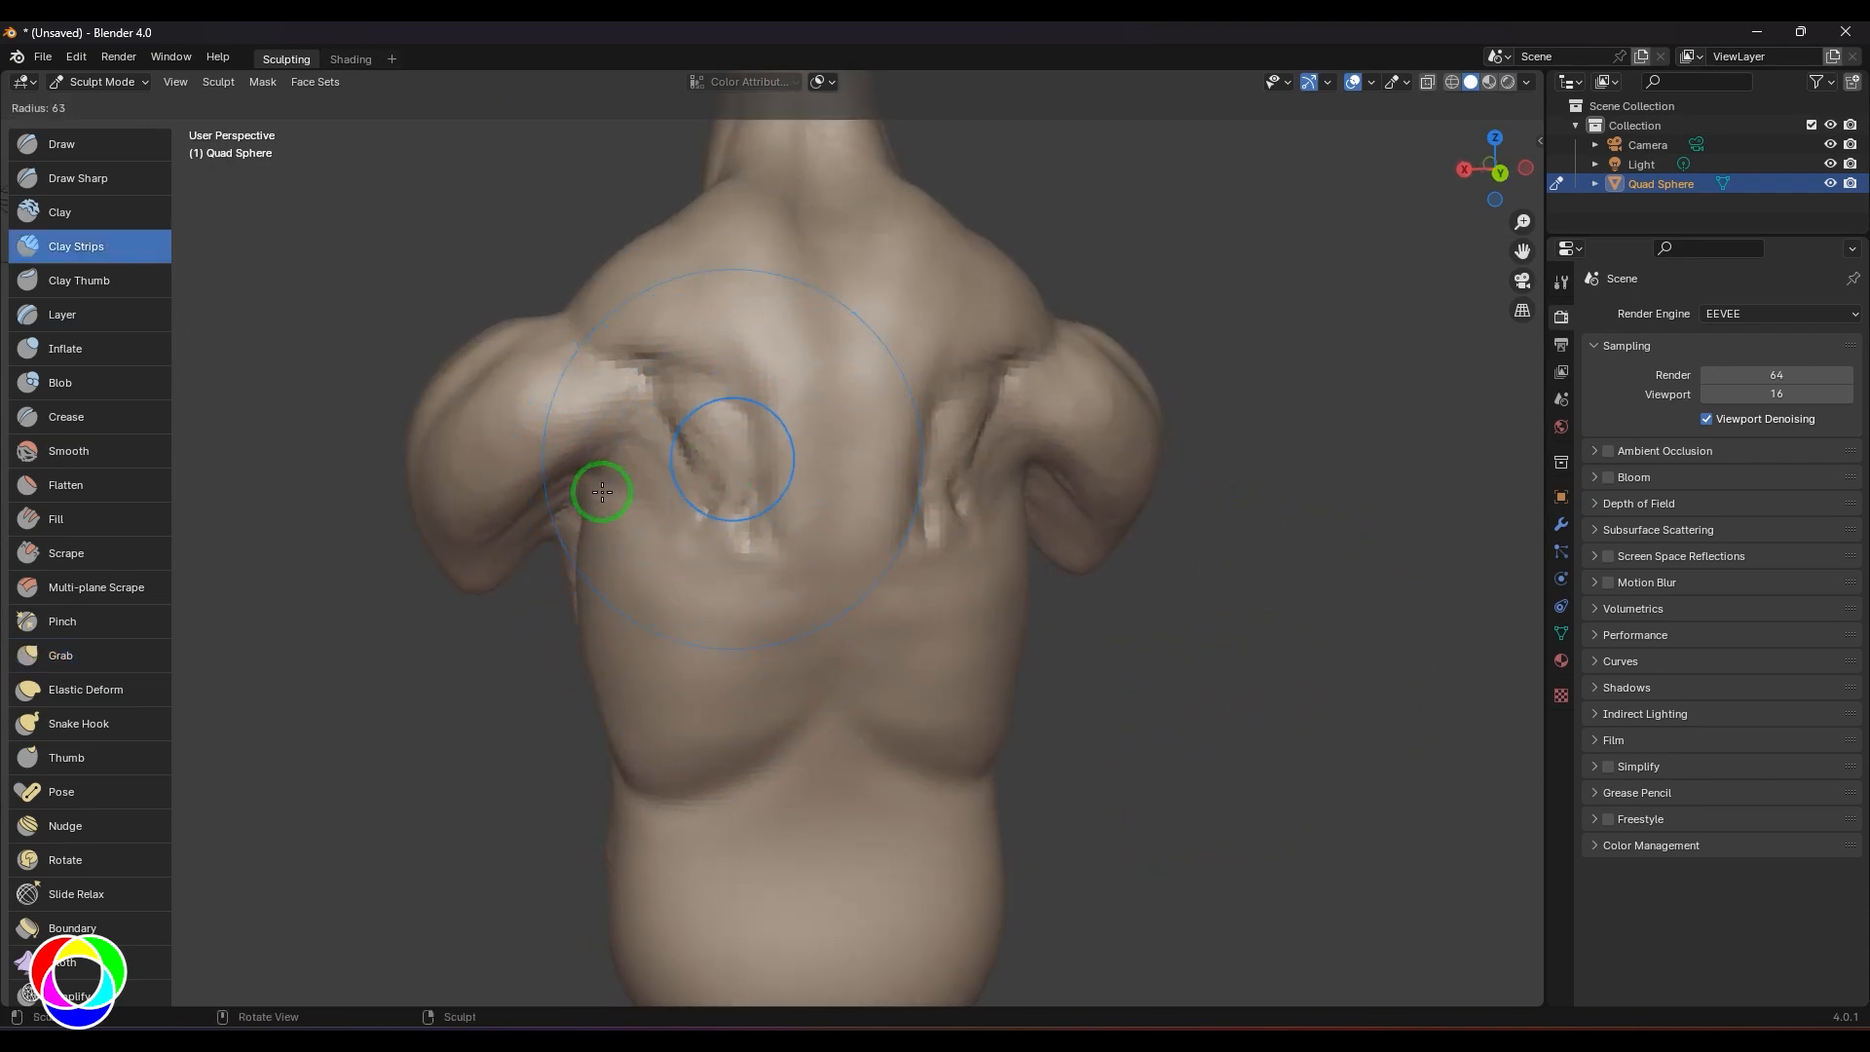
click(633, 428)
mouse_move(691, 410)
mouse_down()
mouse_move(668, 398)
mouse_move(736, 496)
mouse_up()
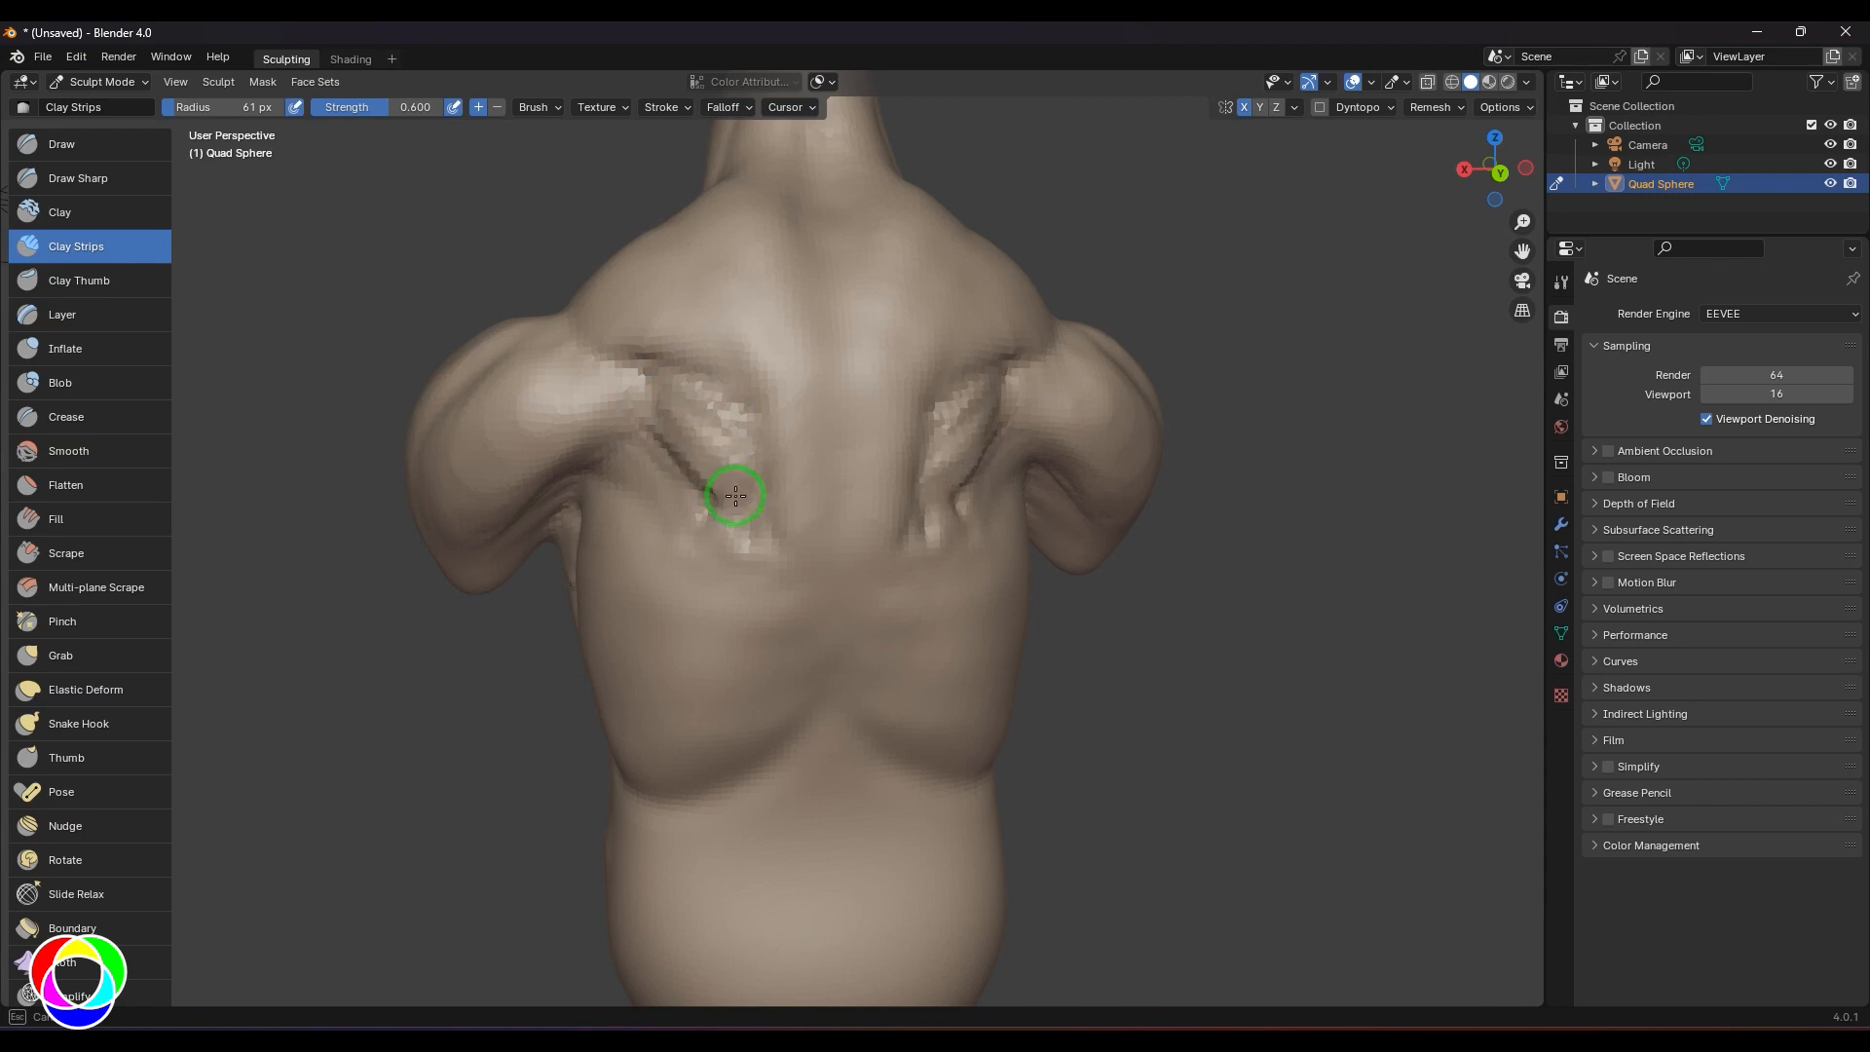
mouse_move(683, 390)
mouse_down()
mouse_move(618, 384)
mouse_move(743, 468)
mouse_move(617, 459)
mouse_move(665, 461)
mouse_move(629, 477)
mouse_move(815, 490)
mouse_move(787, 507)
mouse_up()
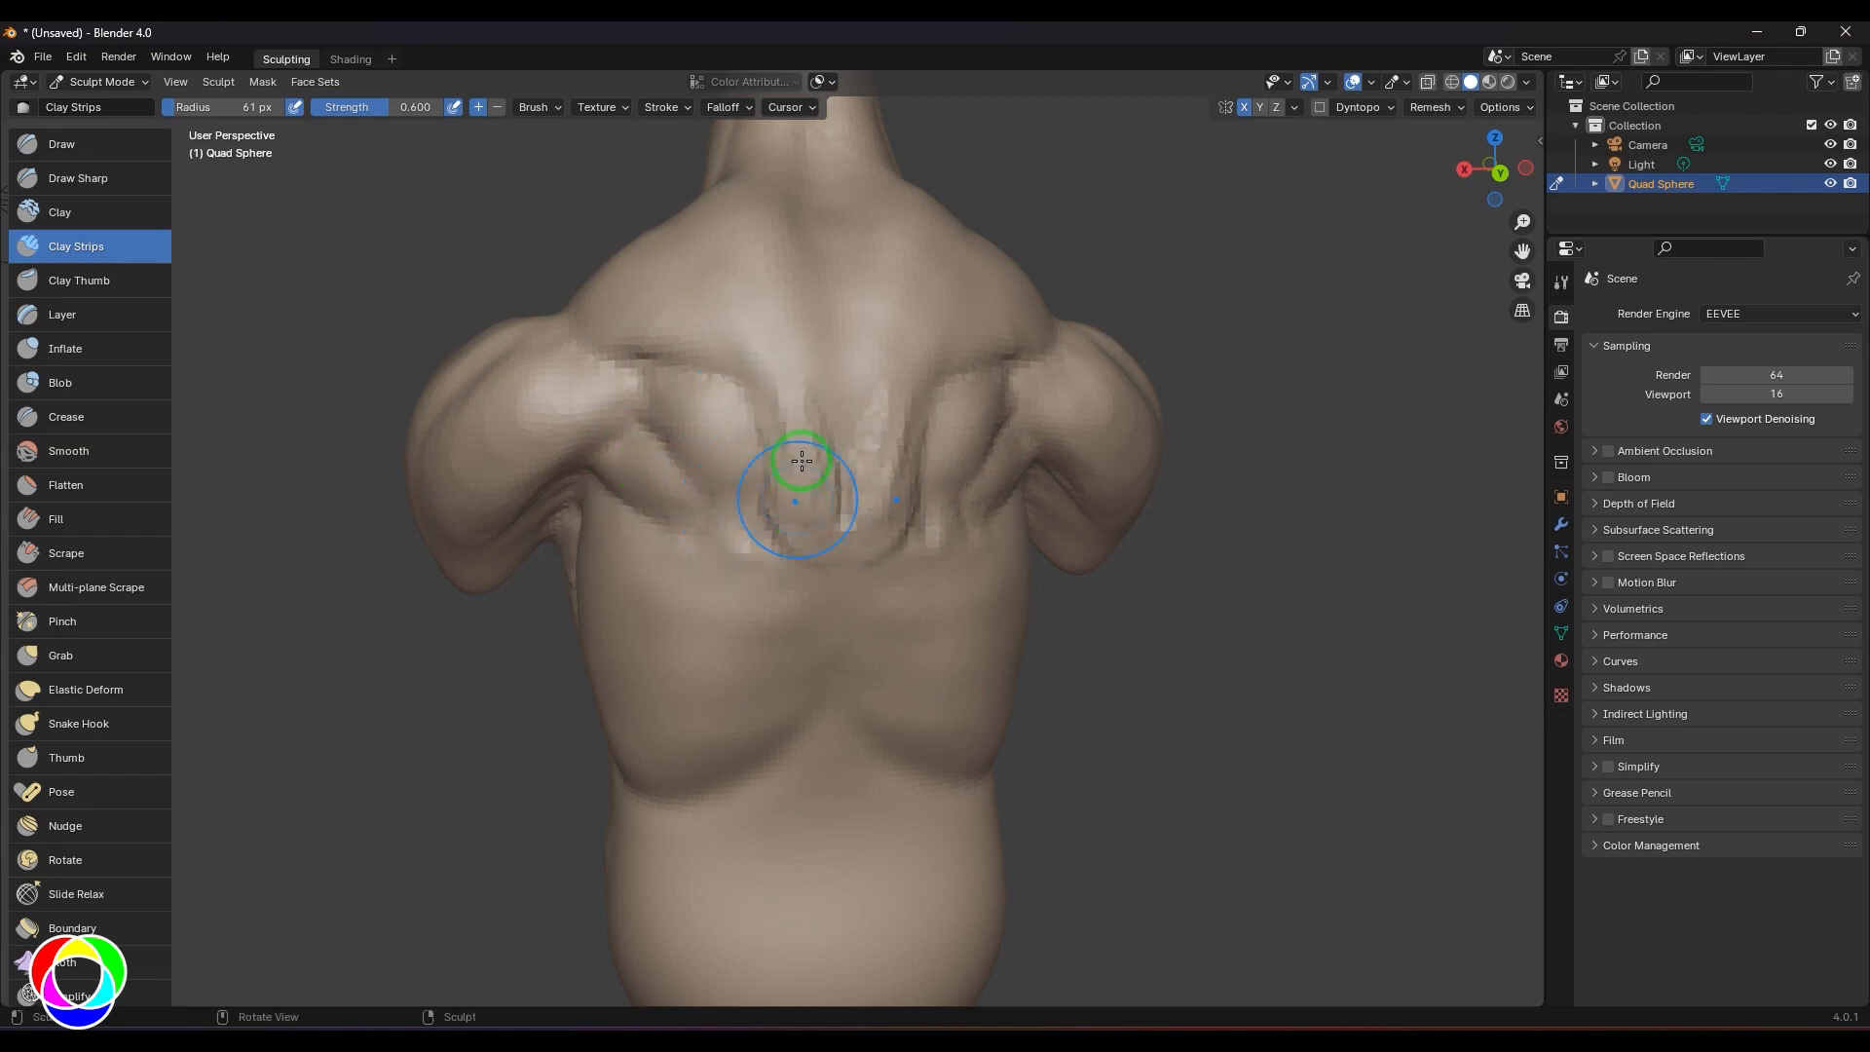
- Build up the lower and upper trapezius on both sides of the spine using Clay Strips at 61 px radius
mouse_move(792, 382)
mouse_down()
mouse_move(827, 472)
mouse_move(813, 418)
mouse_up()
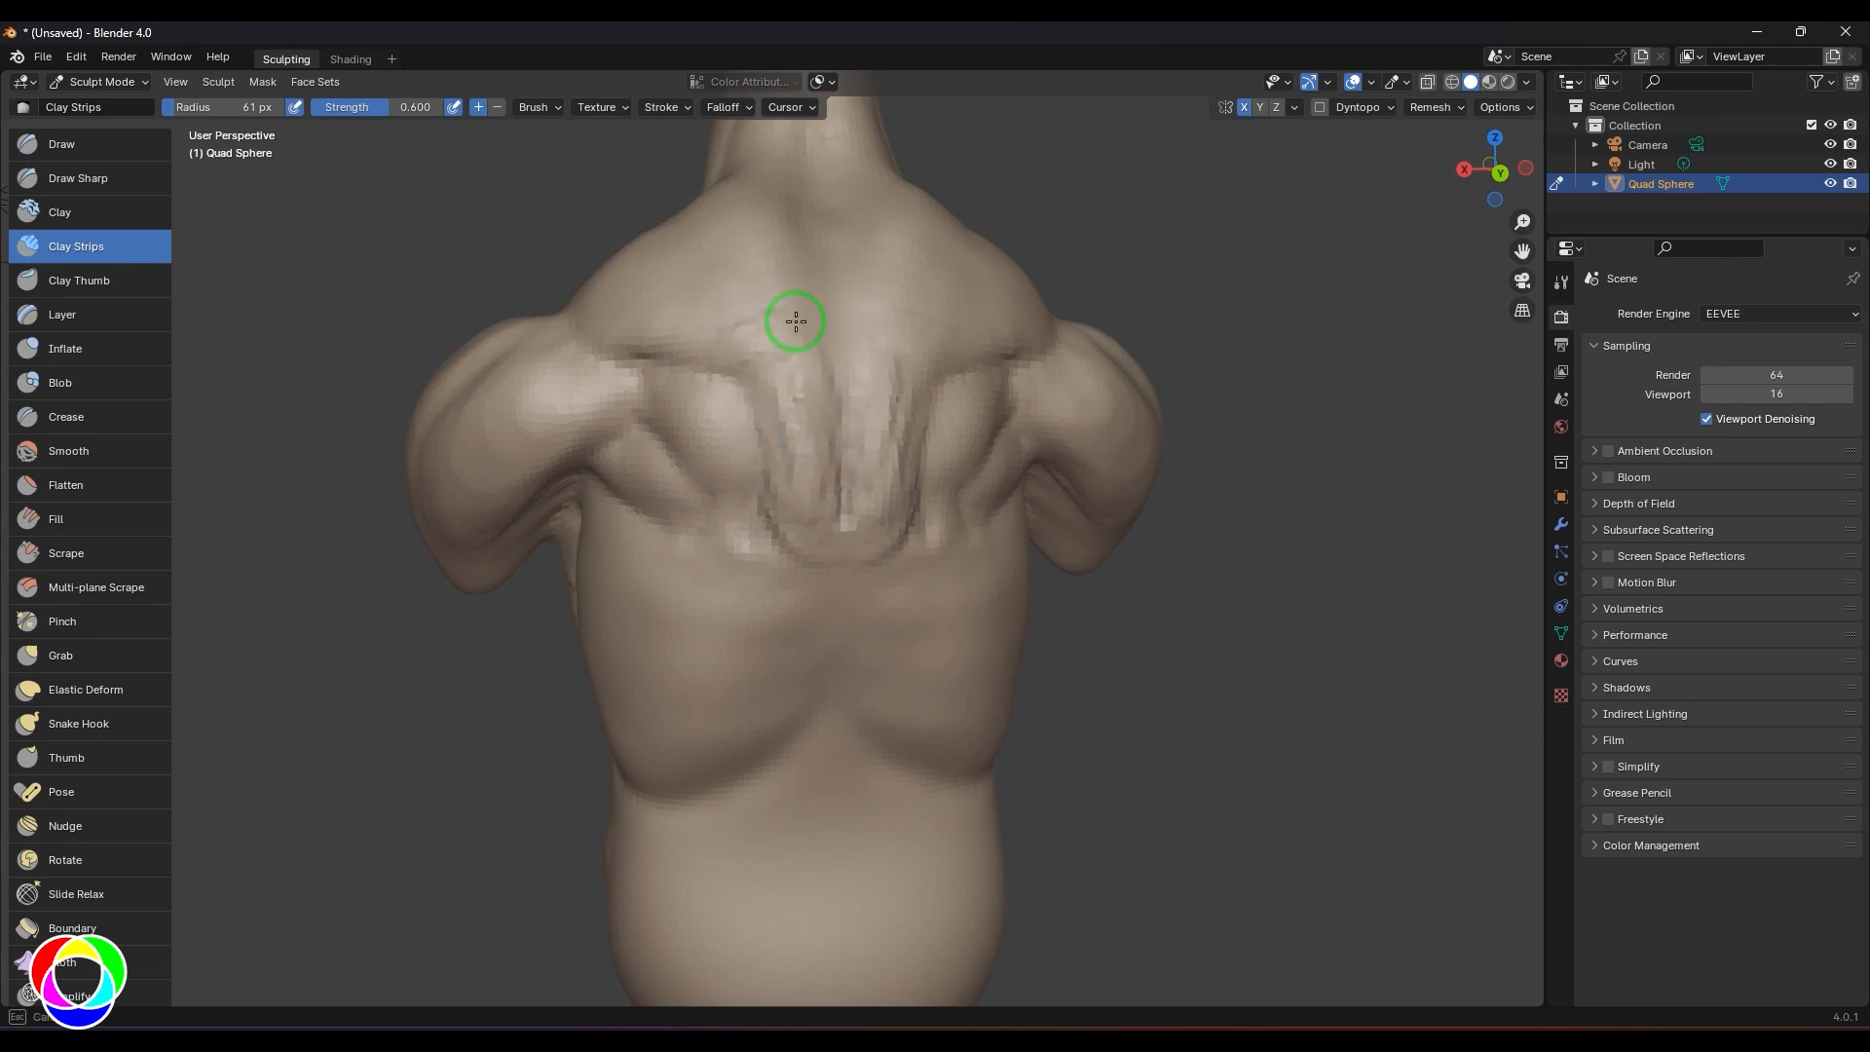
middle_drag(1189, 304, 1228, 339)
drag(843, 429, 819, 450)
mouse_move(810, 380)
mouse_down()
mouse_move(811, 409)
mouse_move(811, 322)
mouse_up()
middle_drag(1204, 295, 1244, 325)
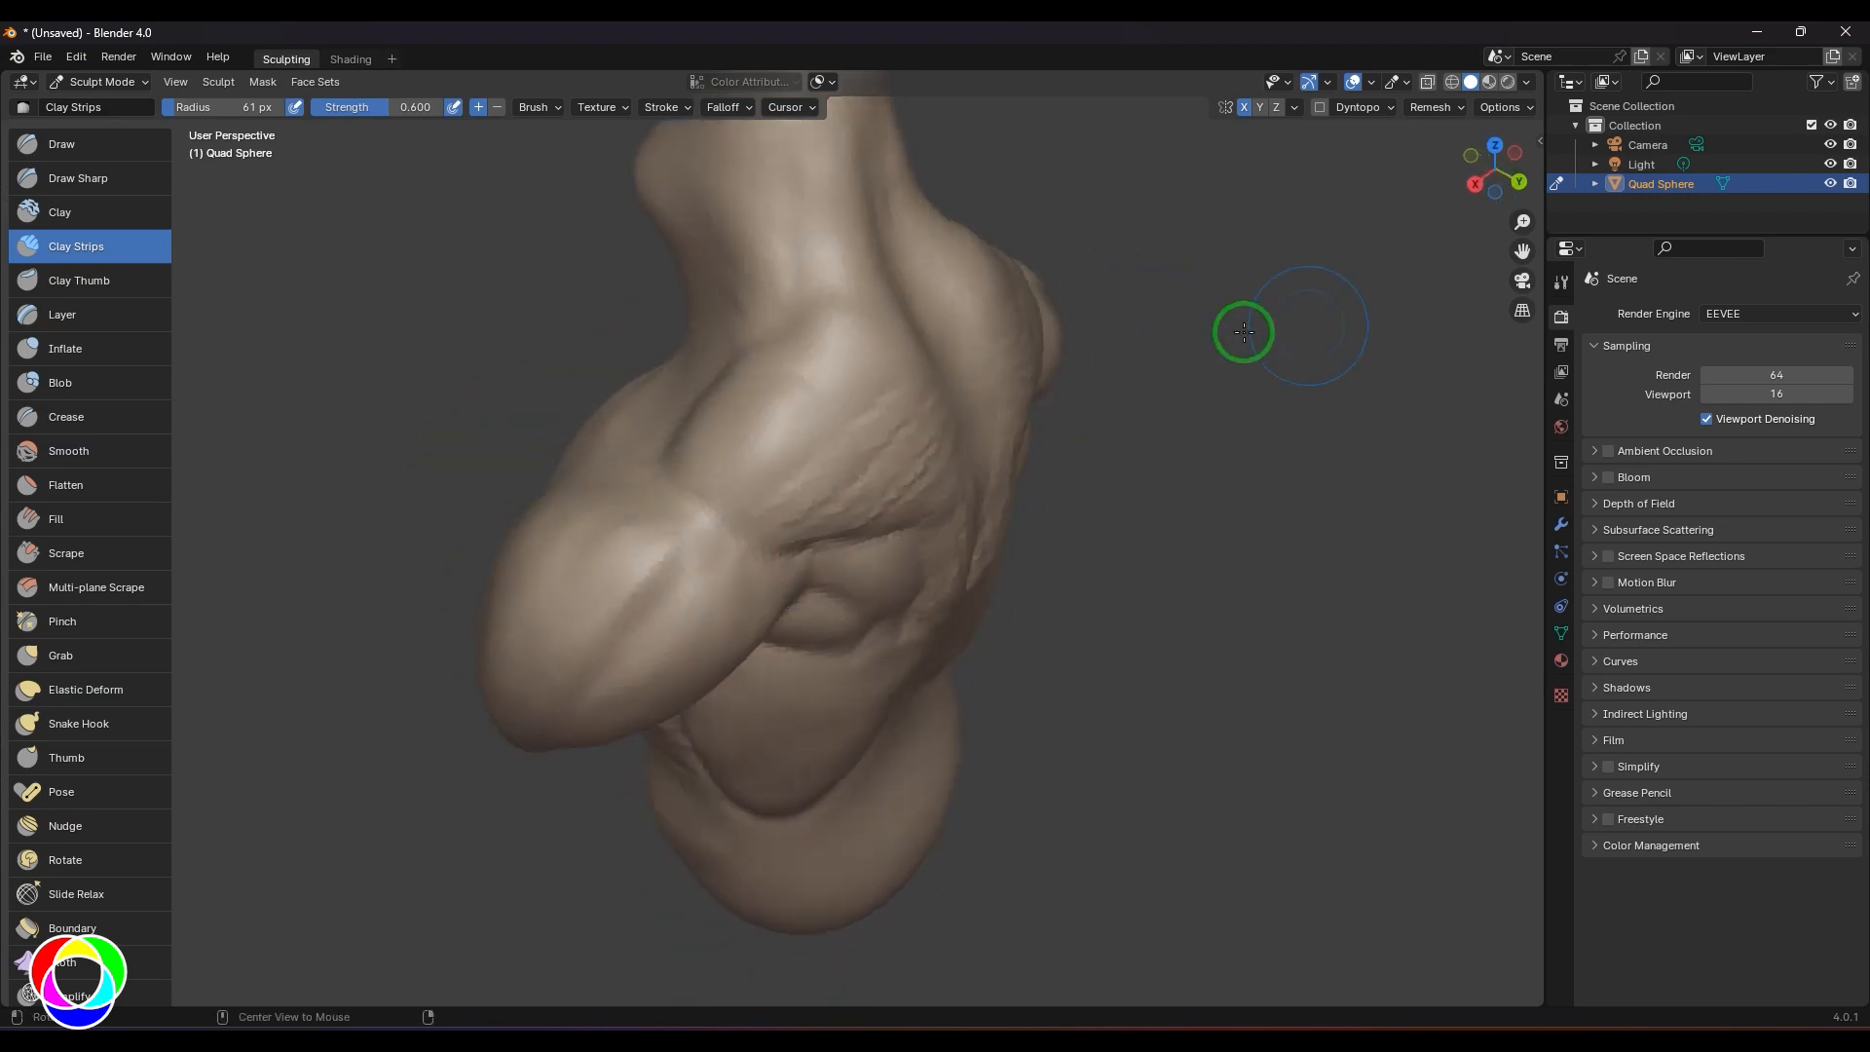
middle_drag(1207, 522, 991, 453)
drag(732, 393, 688, 430)
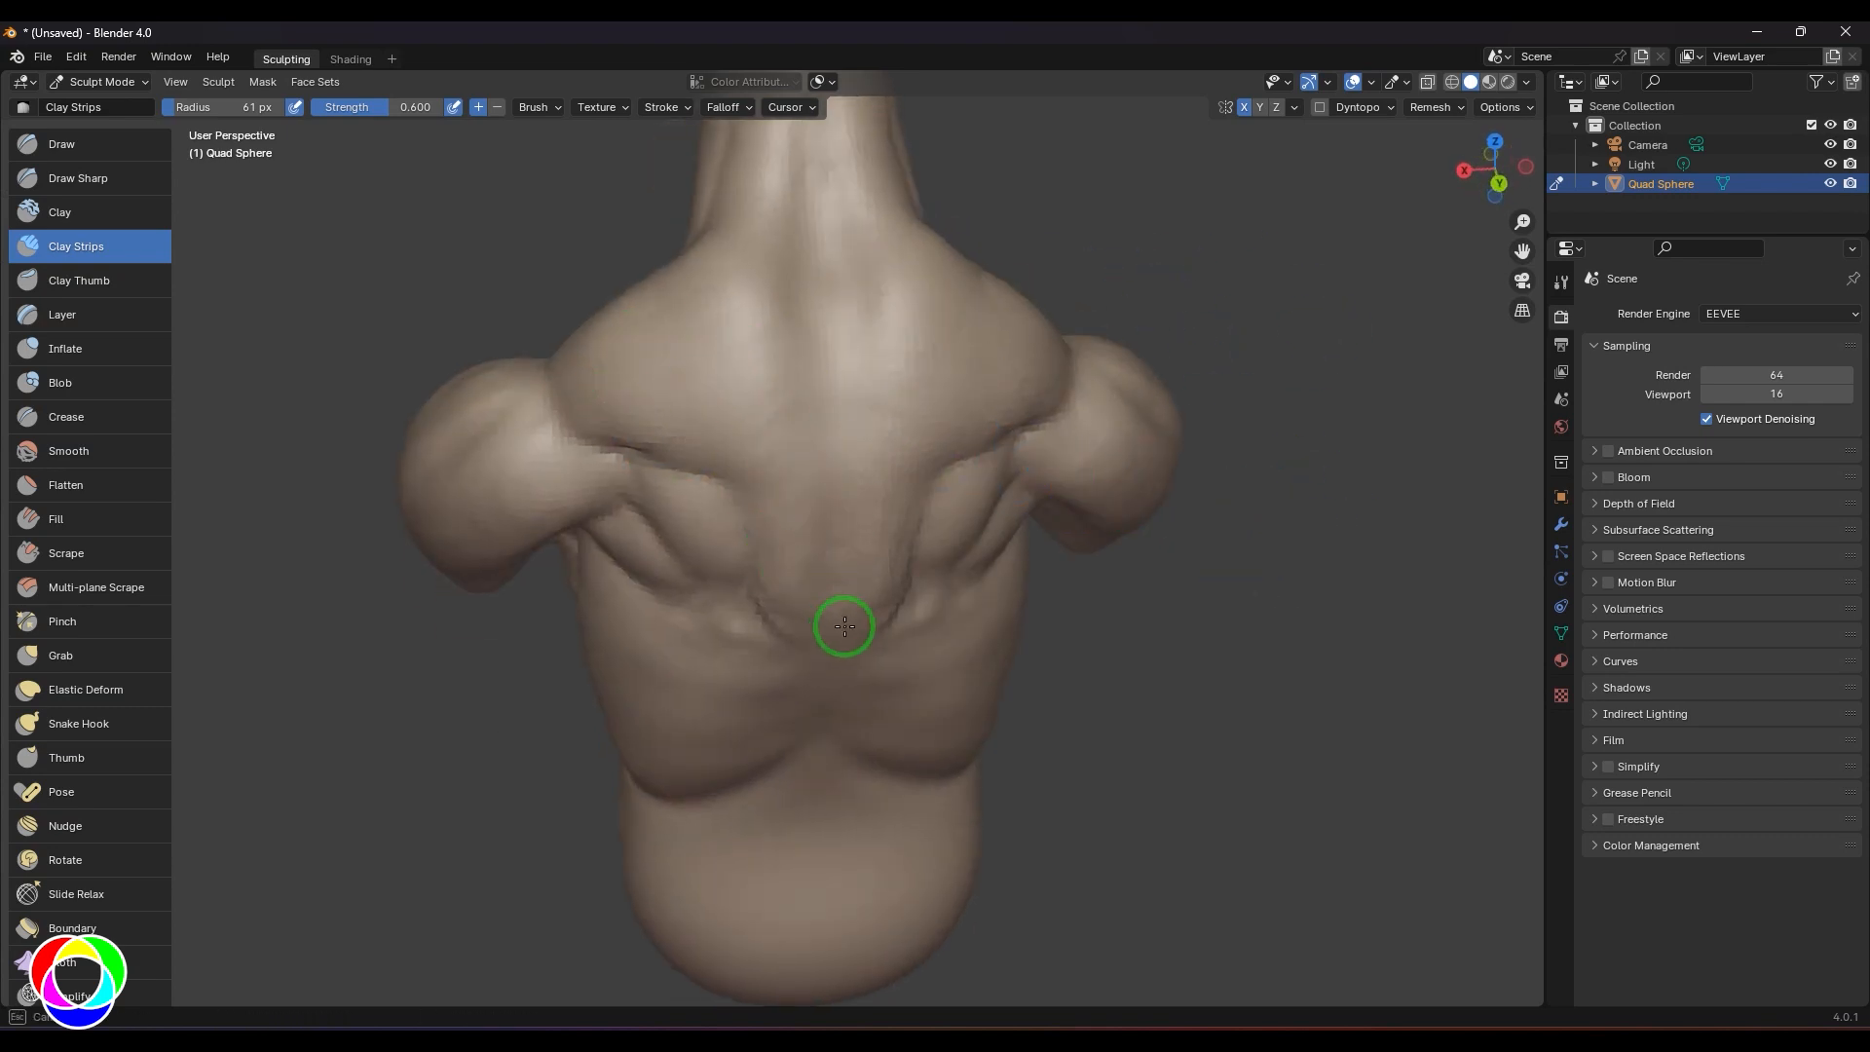
middle_drag(1211, 656, 1076, 552)
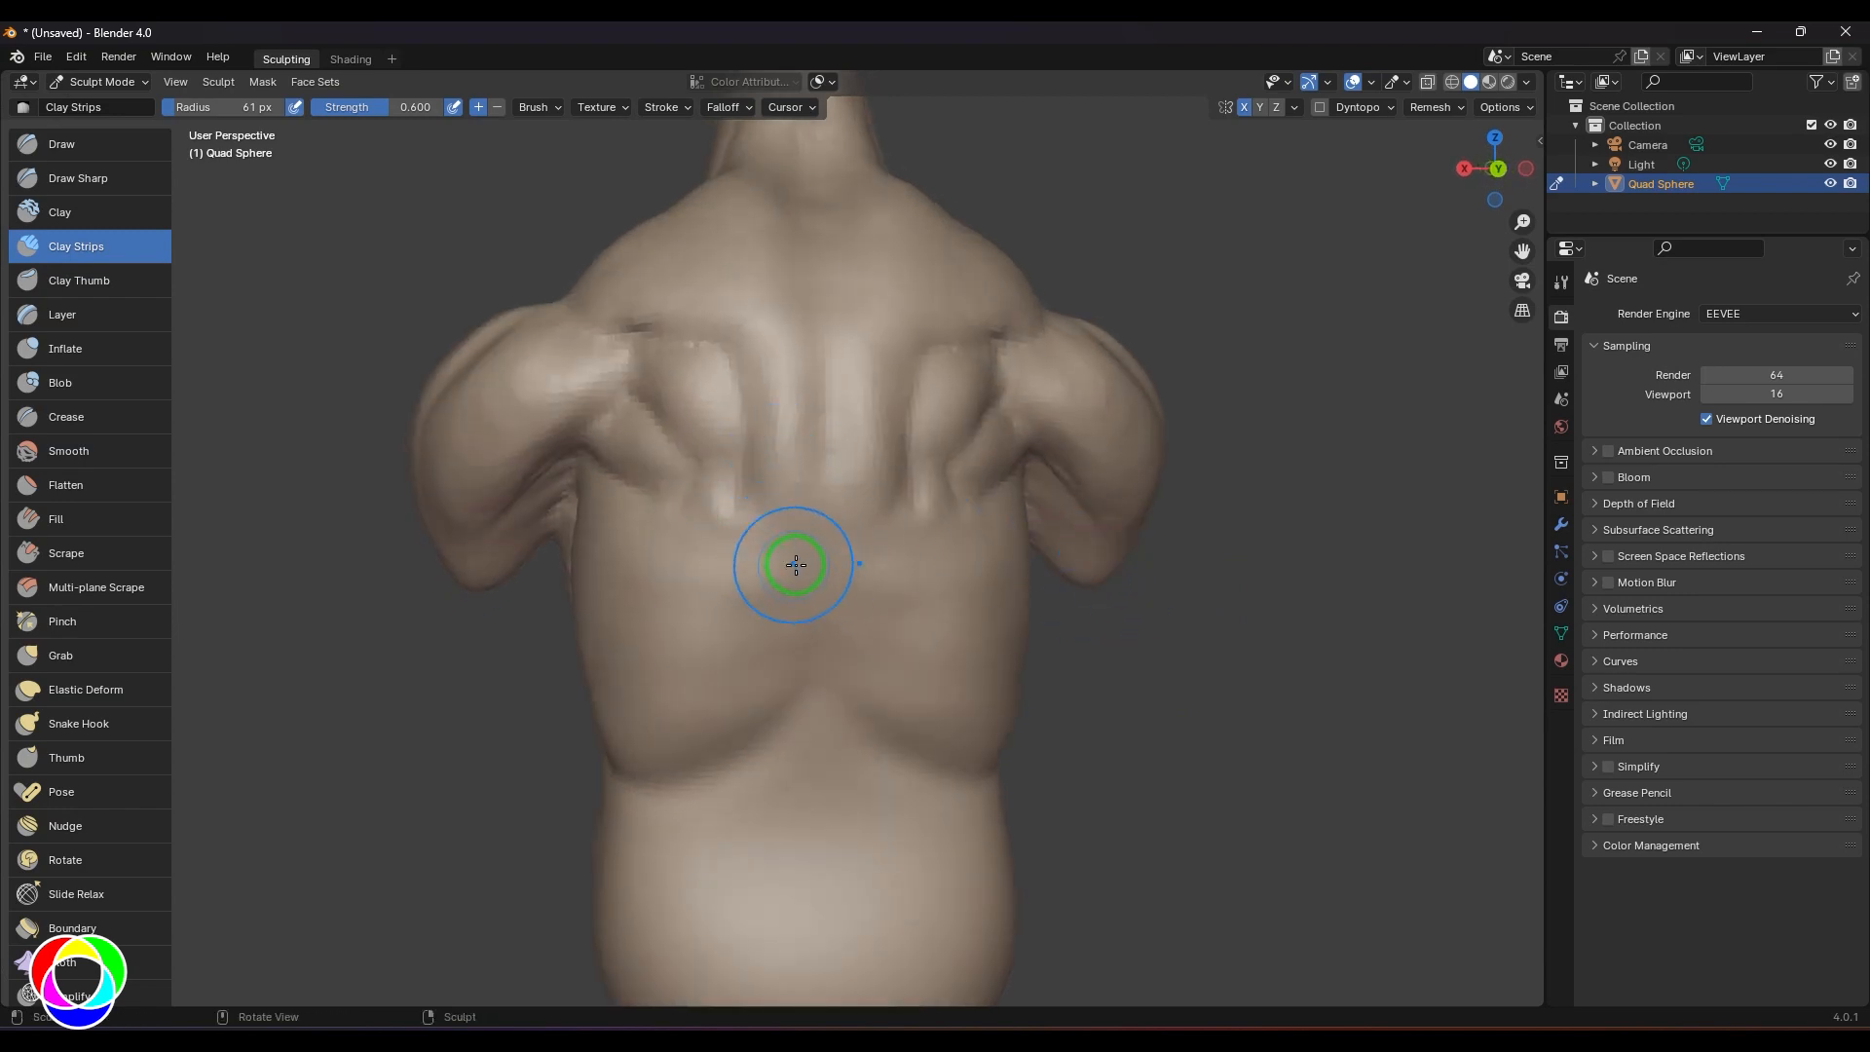
- Carve the lower outline of the trapezius and the spine groove between the shoulder blades using Draw Sharp at 61 px radius
click(78, 180)
mouse_move(749, 474)
mouse_down()
mouse_move(776, 530)
mouse_move(834, 354)
mouse_move(825, 545)
mouse_up()
drag(826, 439, 827, 343)
middle_drag(1260, 295, 1255, 358)
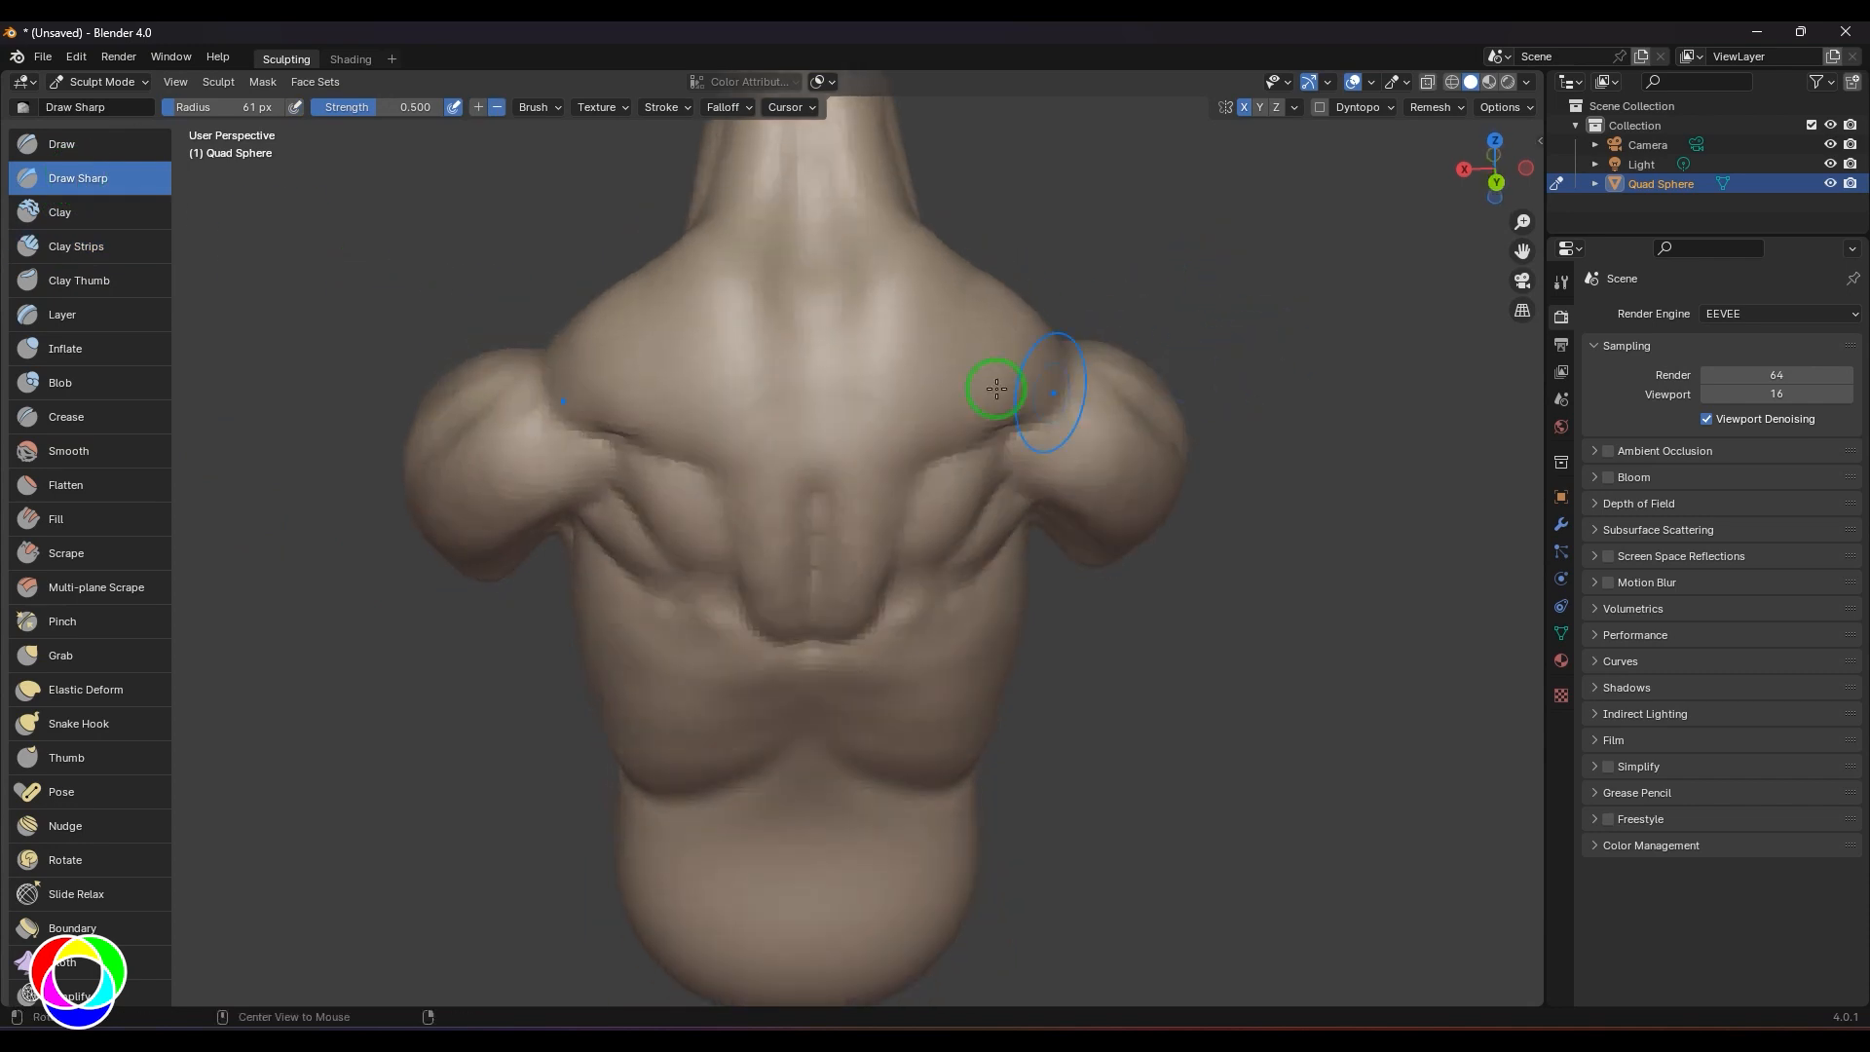
- Extend the spine groove up the back of the neck and carve the lower edges of the shoulder blades using Draw Sharp
mouse_move(815, 431)
mouse_down()
mouse_move(815, 292)
mouse_move(857, 194)
mouse_up()
mouse_move(935, 224)
middle_down()
mouse_move(1169, 400)
mouse_move(1181, 354)
mouse_move(1110, 261)
mouse_move(960, 425)
middle_up()
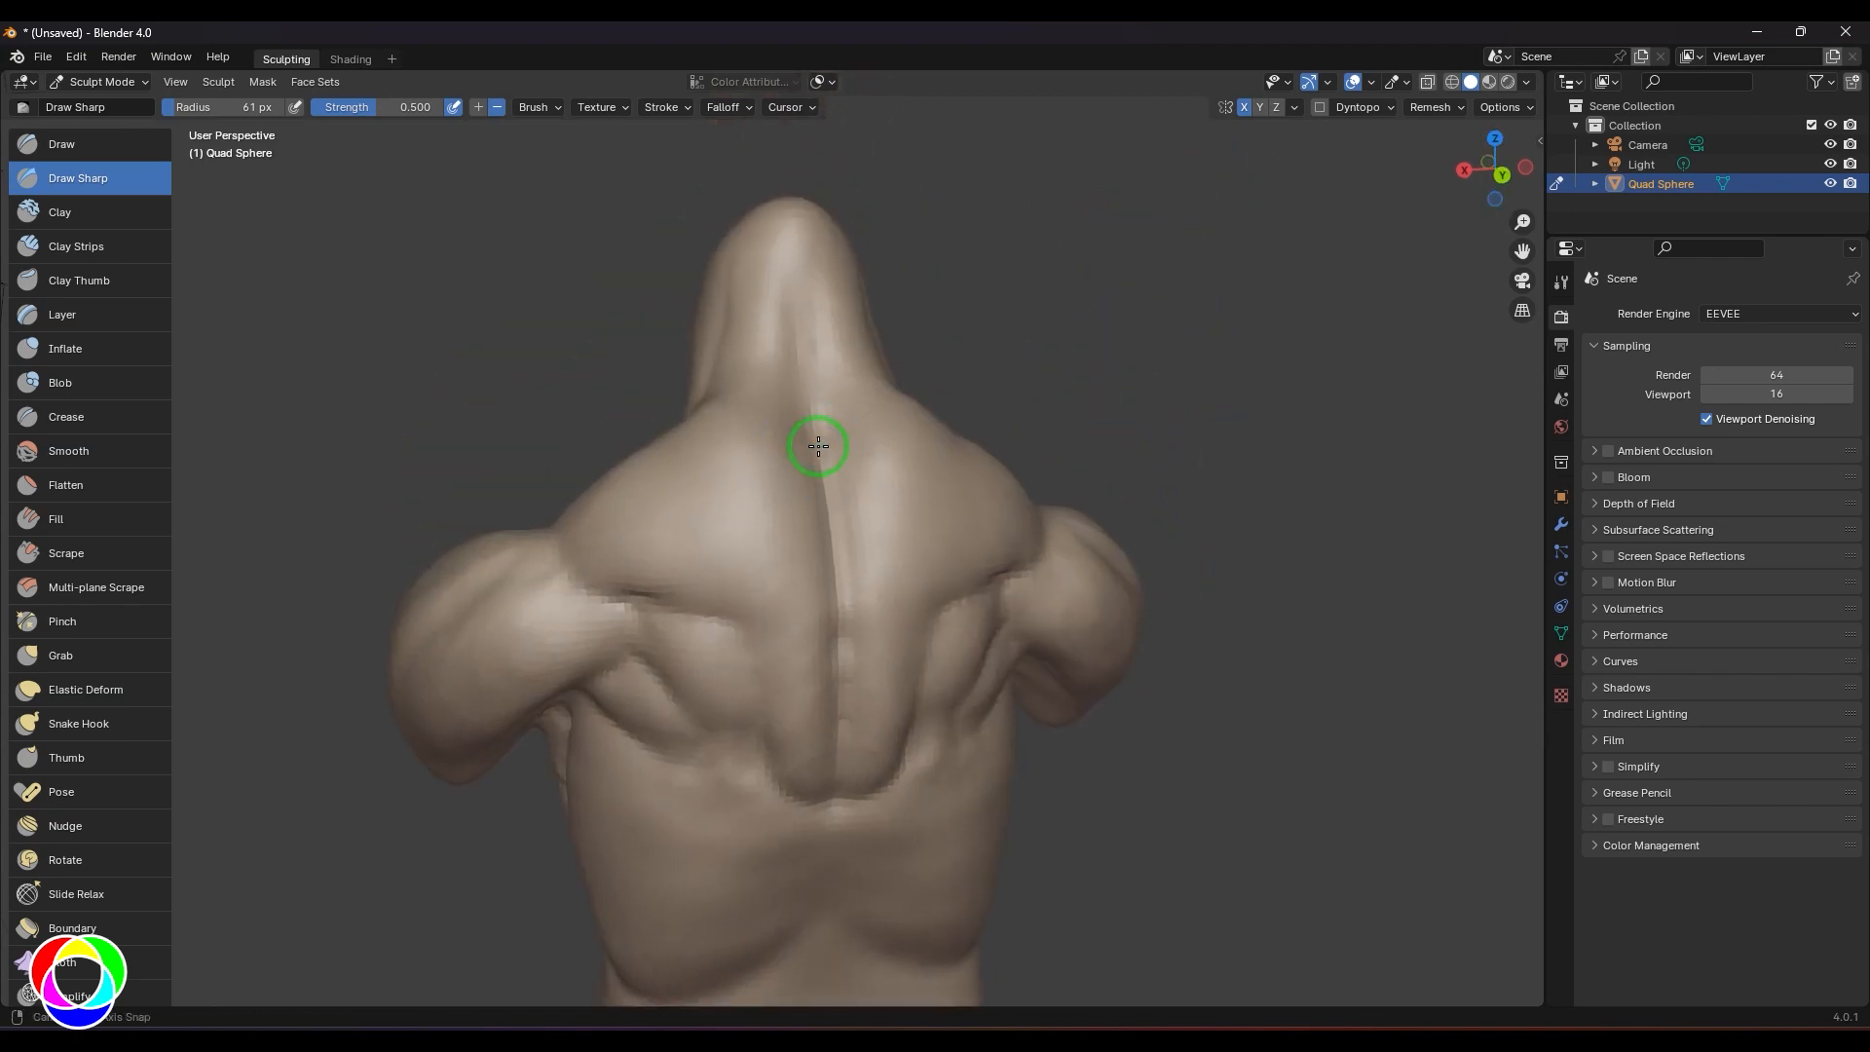
middle_drag(818, 446, 812, 460)
drag(806, 406, 801, 244)
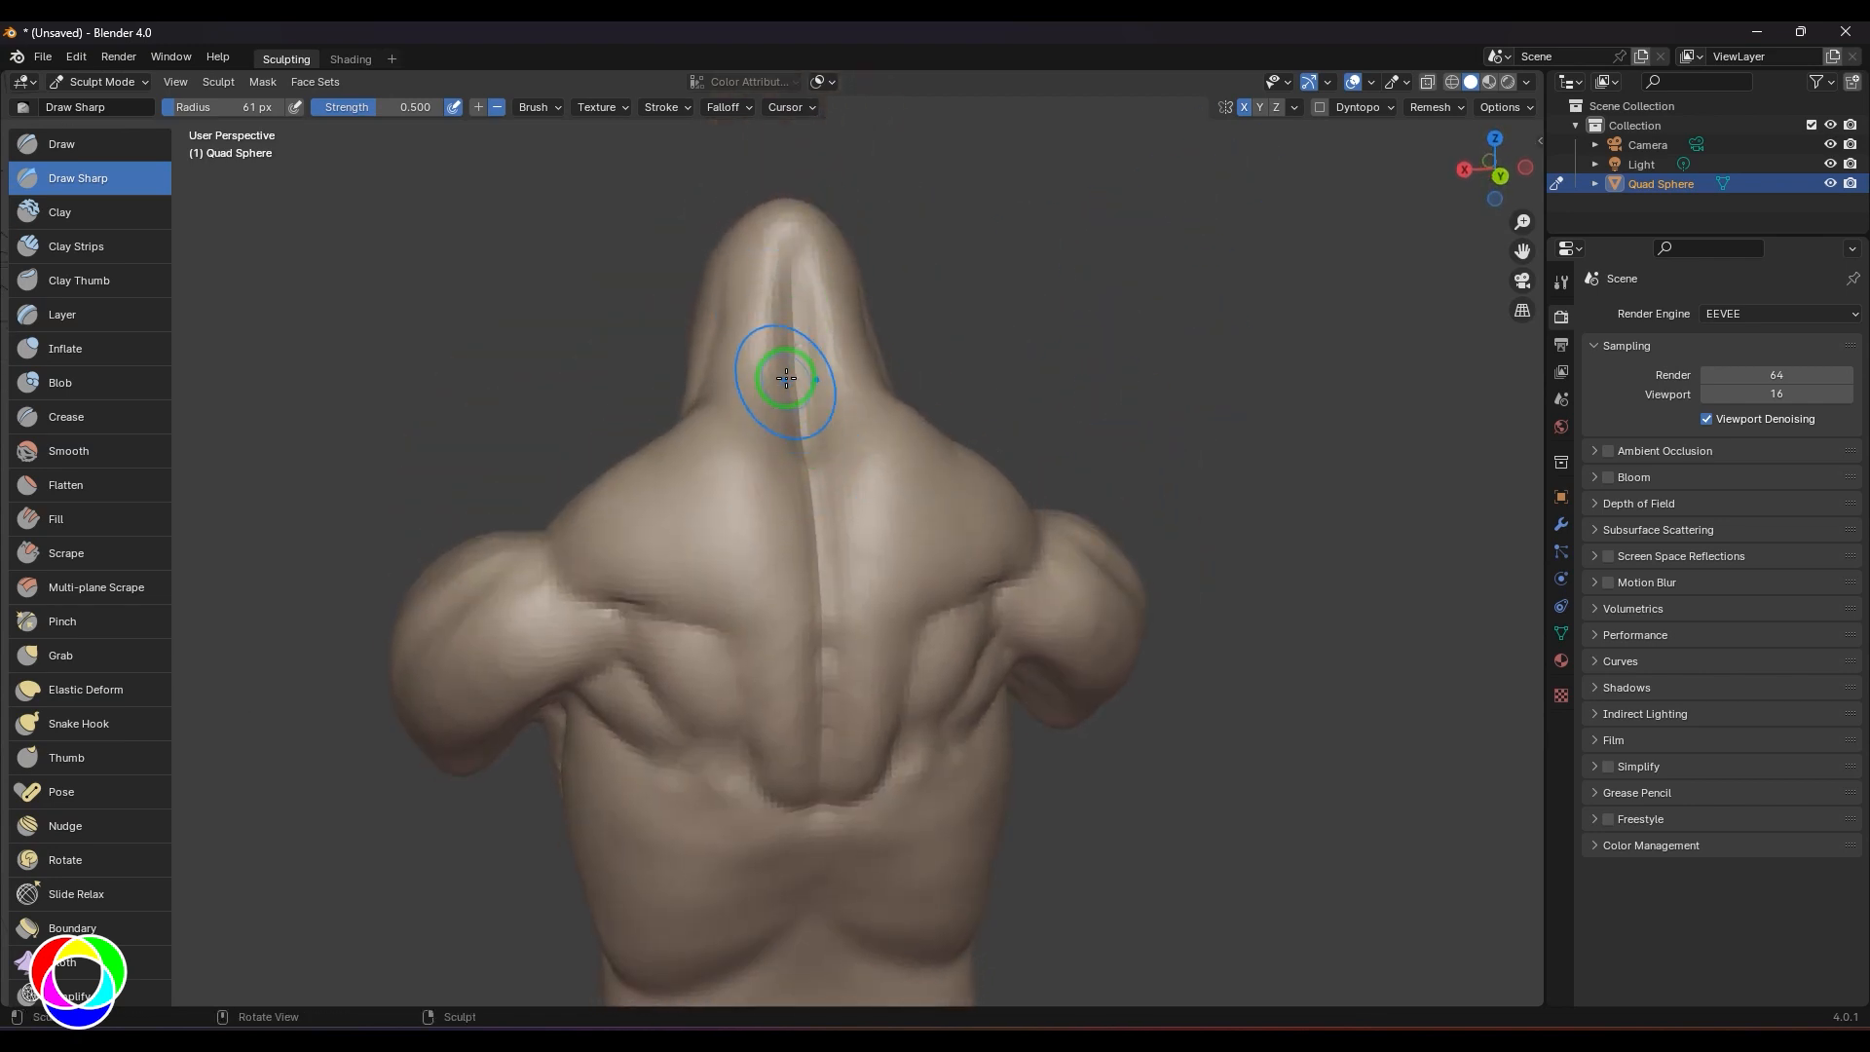
mouse_move(818, 451)
middle_down()
mouse_move(1119, 367)
mouse_move(1127, 338)
mouse_move(665, 668)
middle_up()
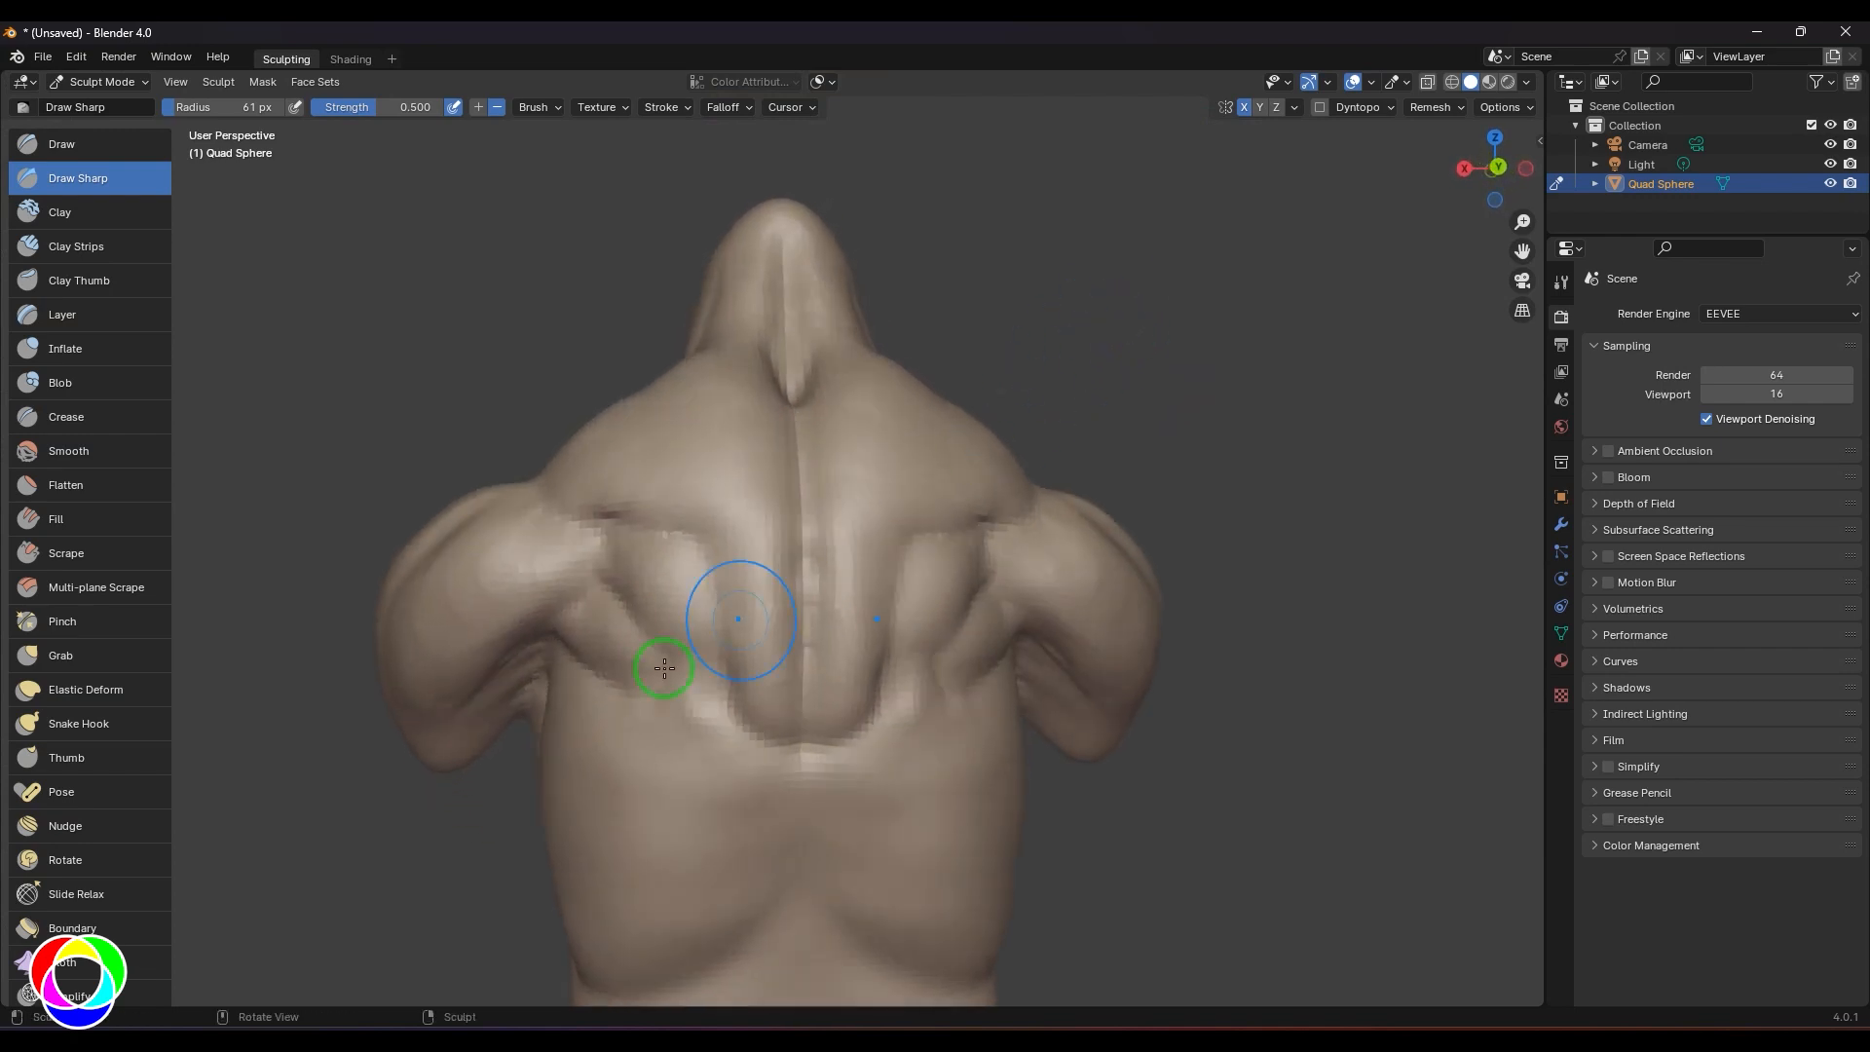
drag(596, 679, 730, 709)
- Pull the shoulder blades and upper latissimus outward and the lower latissimus inward to taper the back using Grab at 206 px radius
shift+middle_drag(1215, 810, 1206, 617)
key(g)
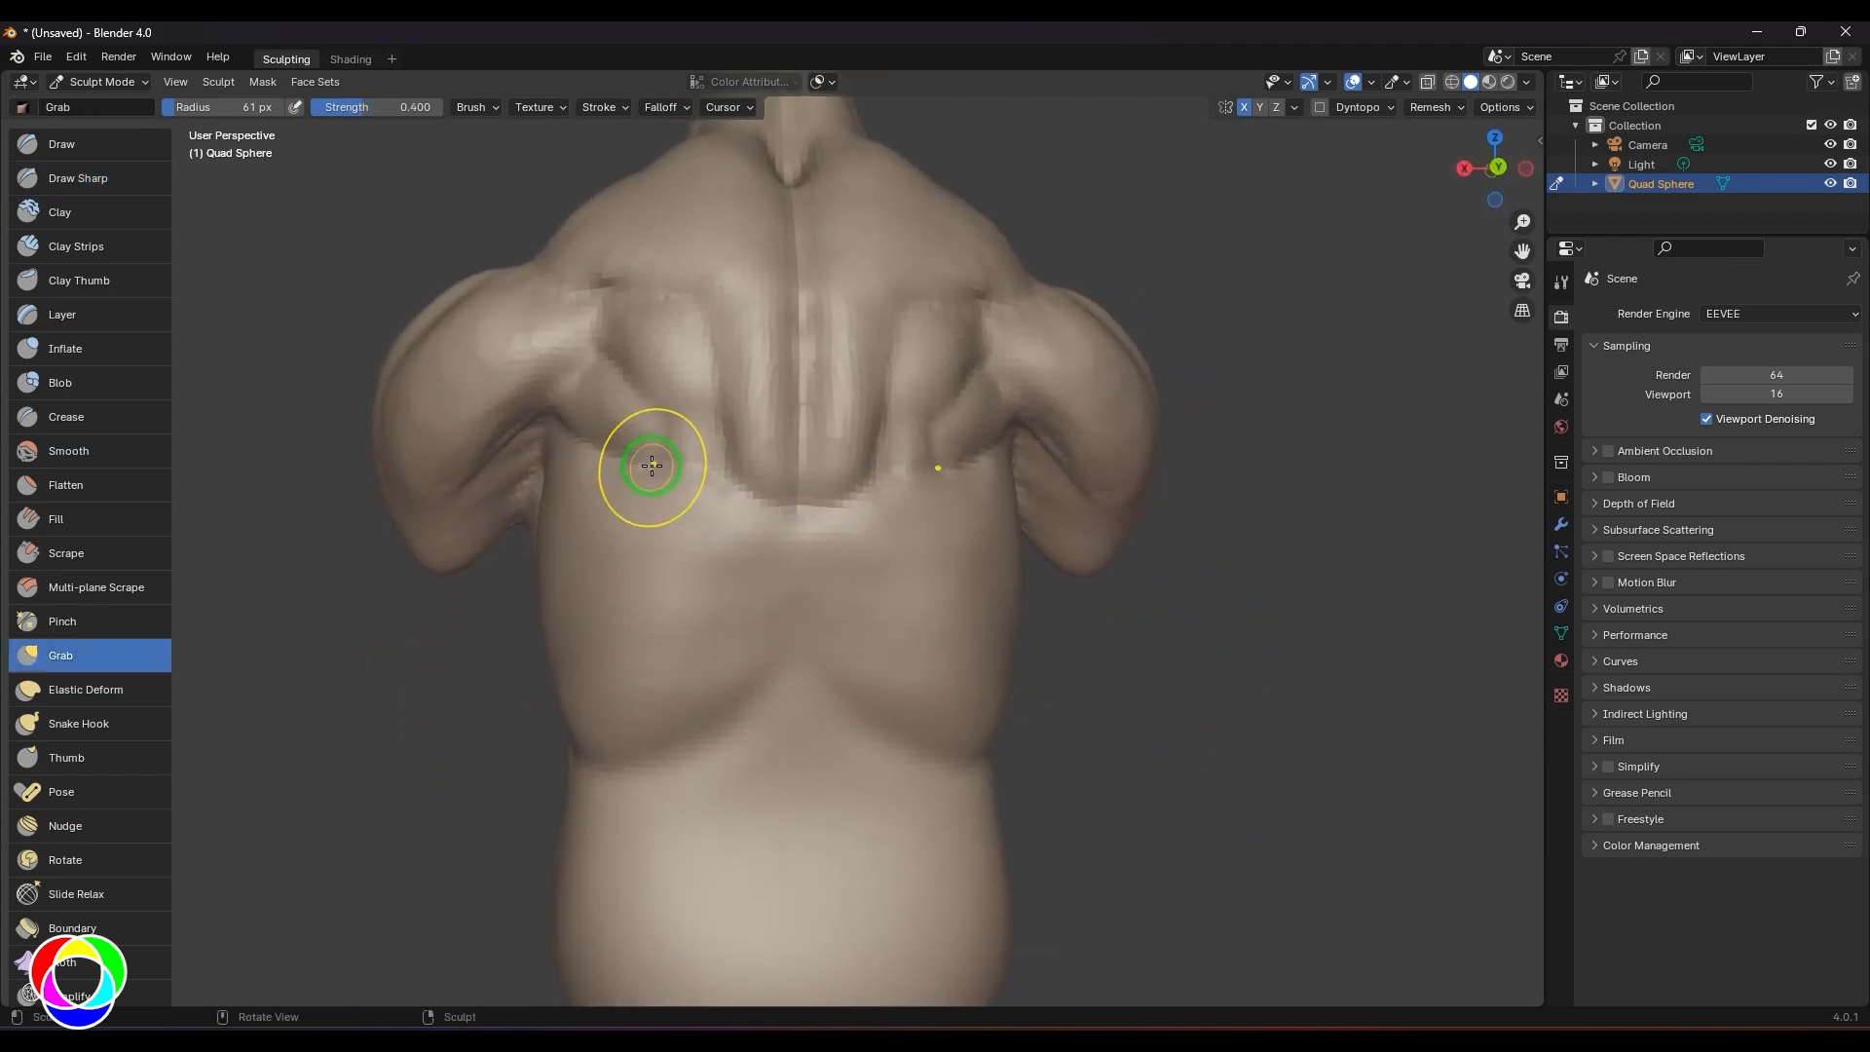
key(f)
click(785, 468)
mouse_move(633, 439)
mouse_down()
mouse_move(597, 417)
mouse_move(436, 461)
mouse_up()
mouse_move(1316, 682)
shift+middle_down()
mouse_move(1282, 638)
mouse_move(1301, 647)
mouse_move(1184, 567)
mouse_move(1230, 592)
mouse_move(1360, 777)
mouse_move(1211, 618)
mouse_move(1309, 667)
shift+middle_up()
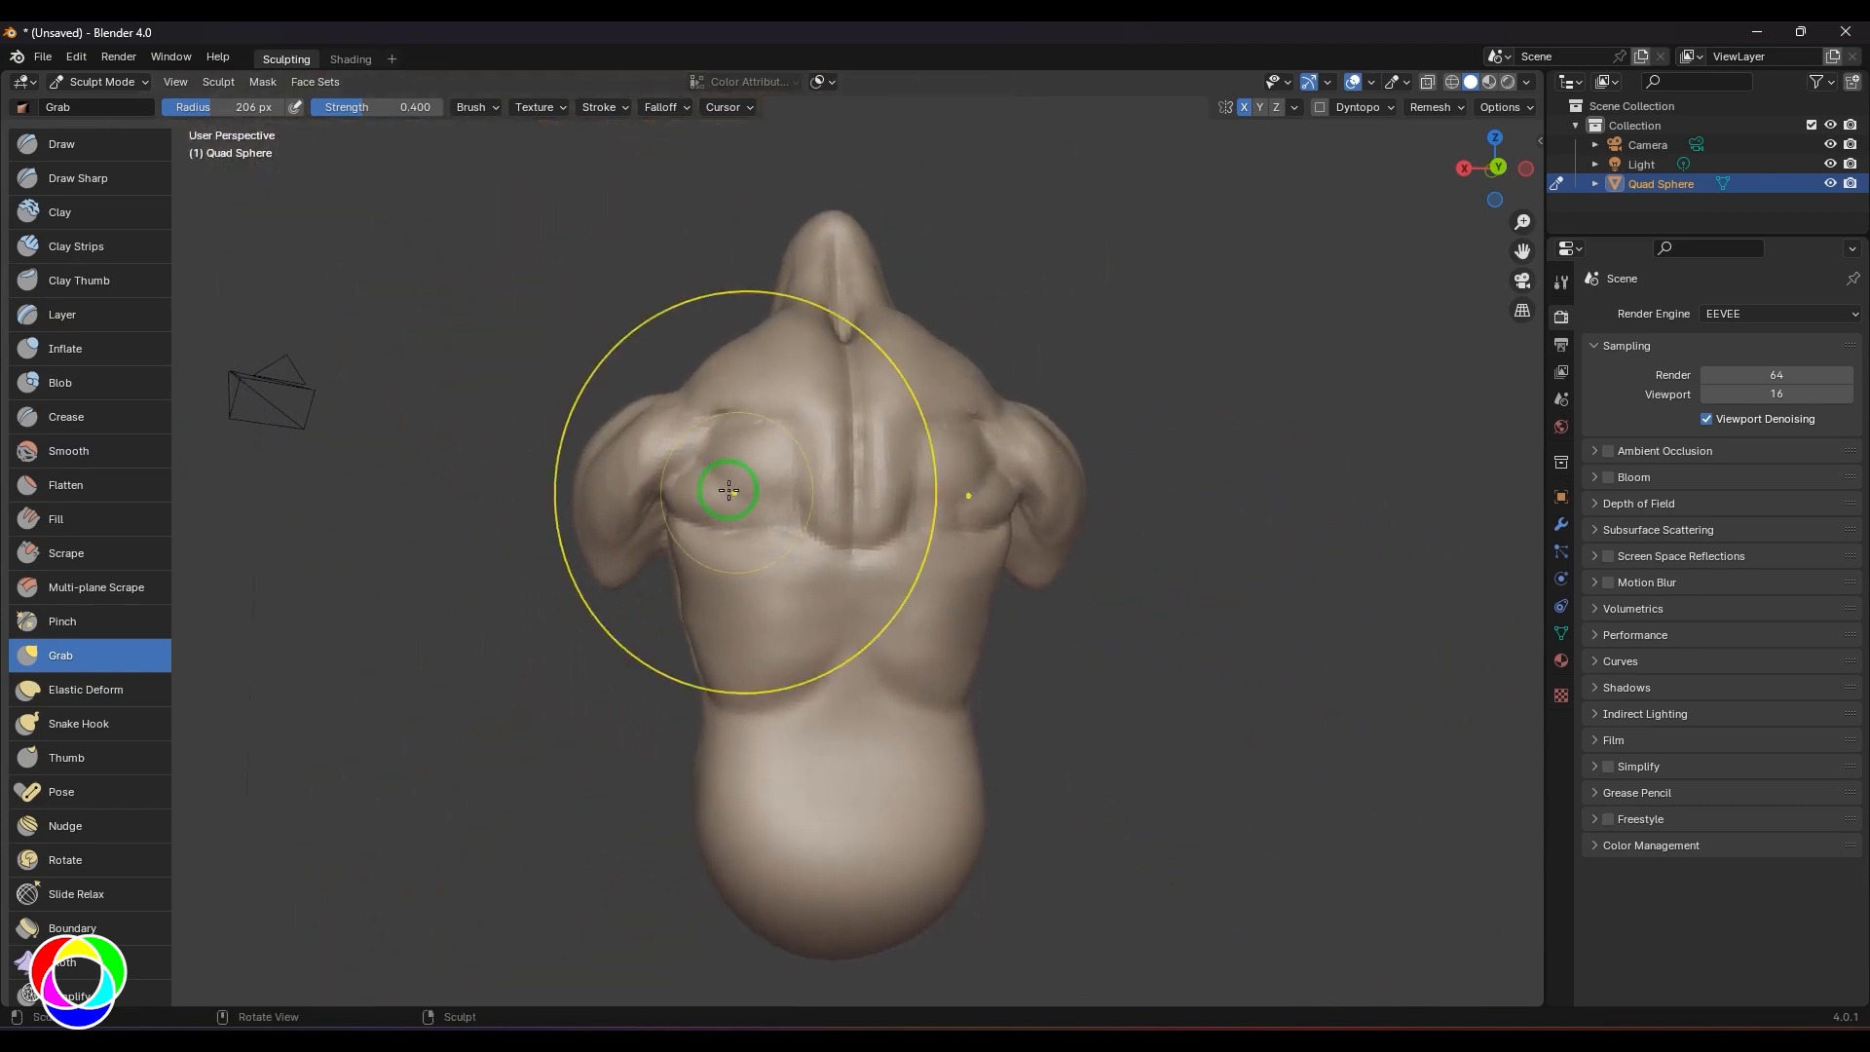
mouse_move(627, 492)
mouse_down()
mouse_move(584, 509)
mouse_move(605, 576)
mouse_move(573, 581)
mouse_move(618, 542)
mouse_move(585, 418)
mouse_up()
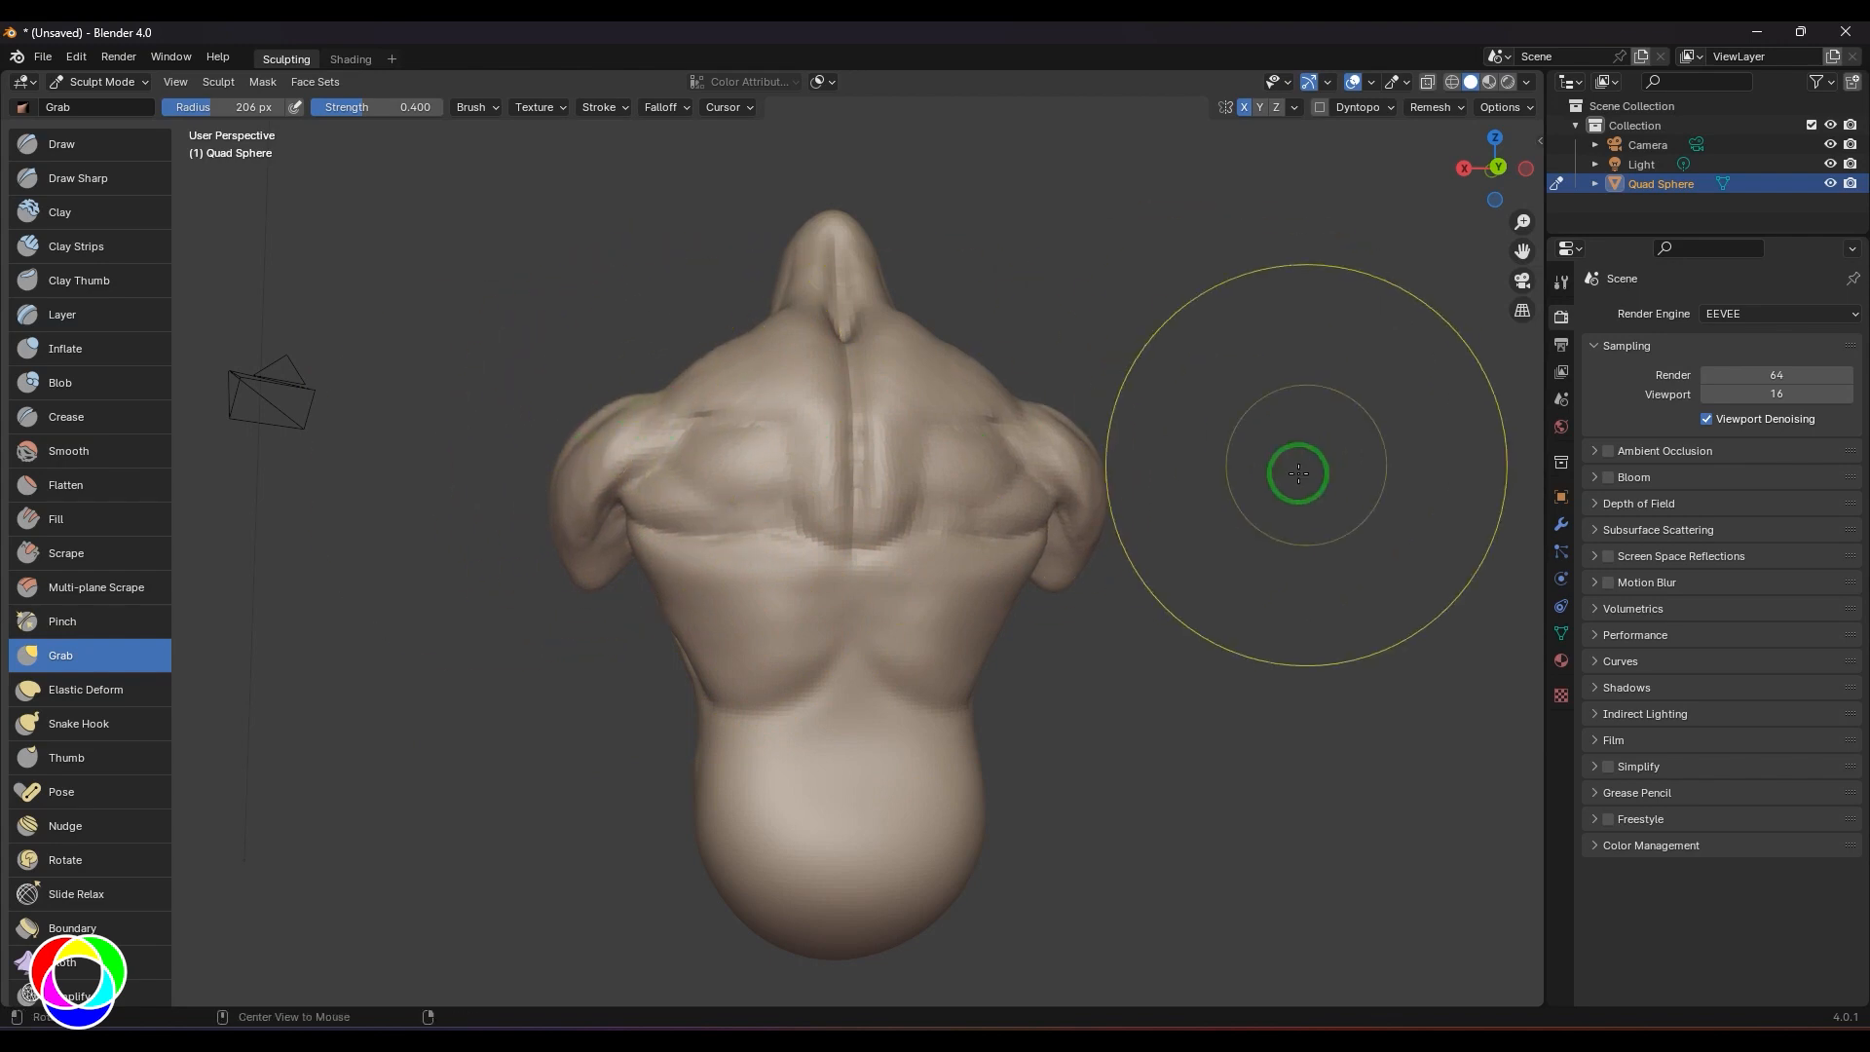
mouse_move(1299, 473)
middle_down()
mouse_move(1470, 522)
mouse_move(1353, 534)
mouse_move(1530, 542)
mouse_move(1115, 552)
mouse_move(763, 697)
middle_up()
mouse_move(763, 697)
mouse_down()
mouse_move(780, 669)
mouse_move(799, 682)
mouse_up()
middle_drag(1207, 647, 1207, 669)
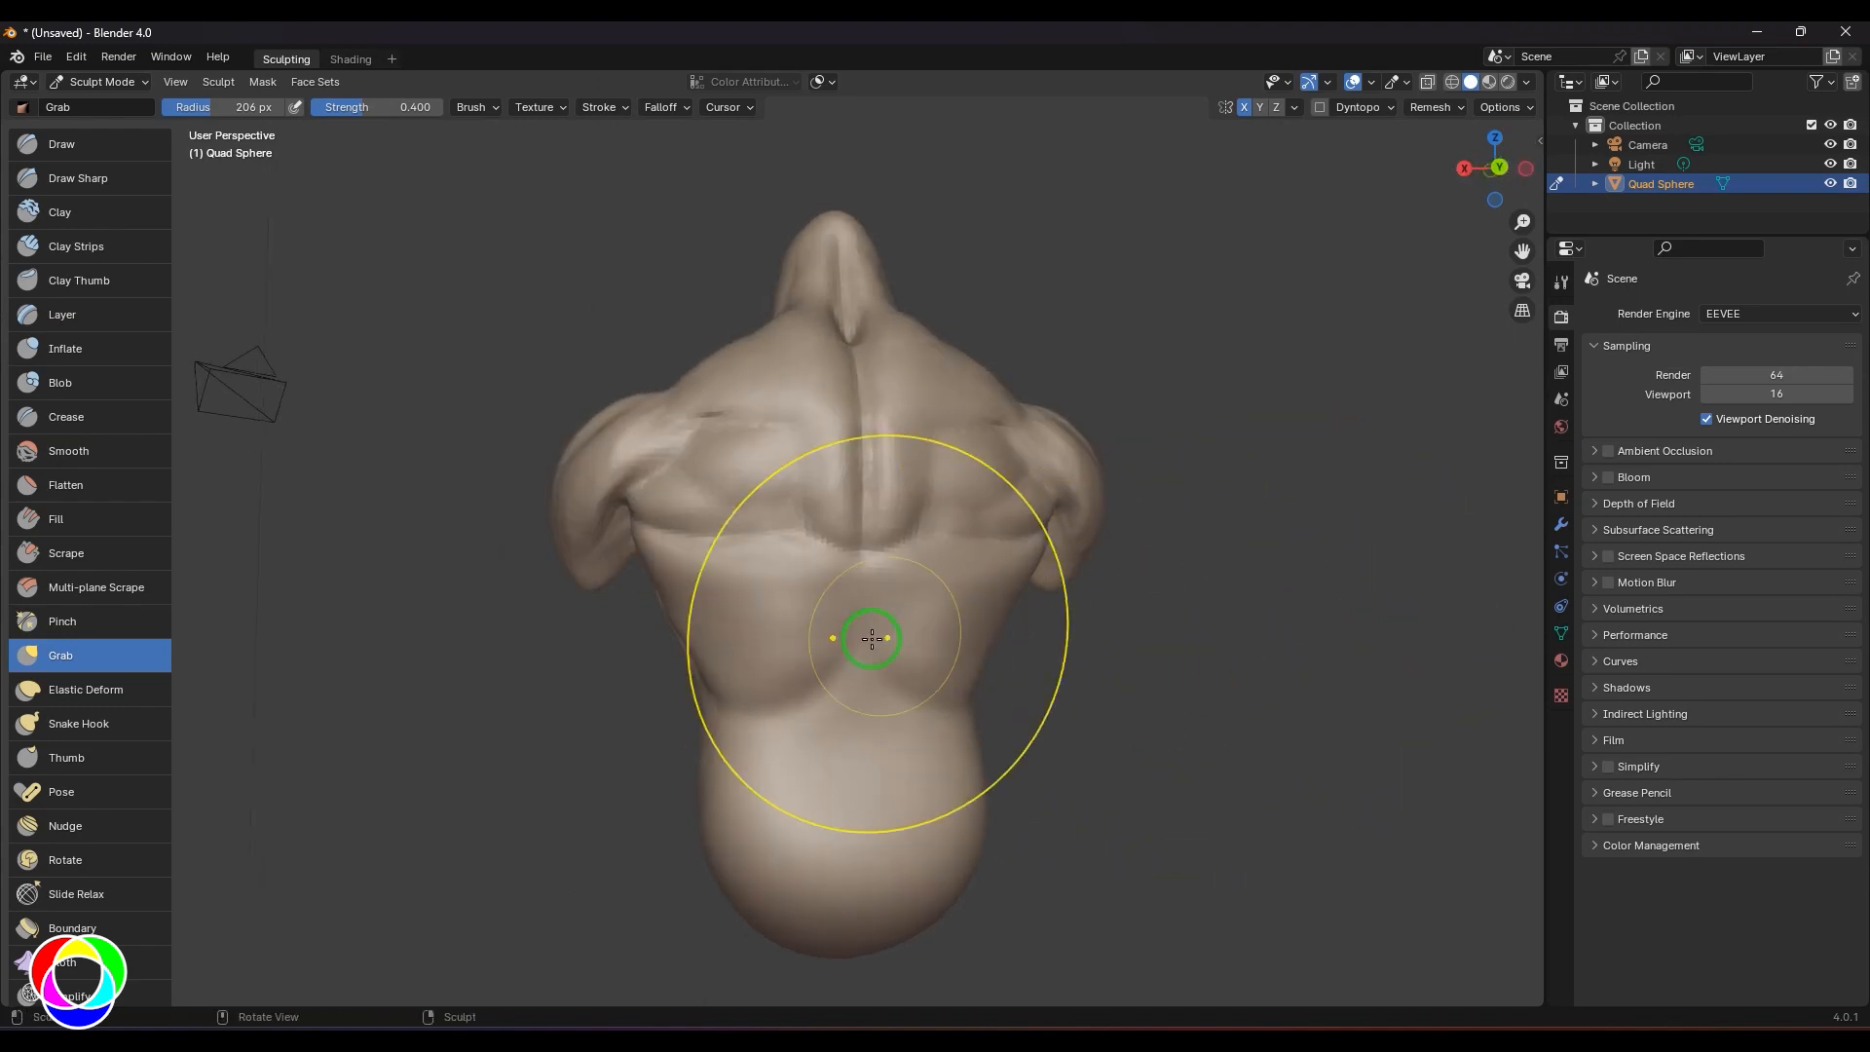
- Extend the spine groove from the lower trapezius down through the mid back using Draw Sharp at 31 px radius
click(117, 178)
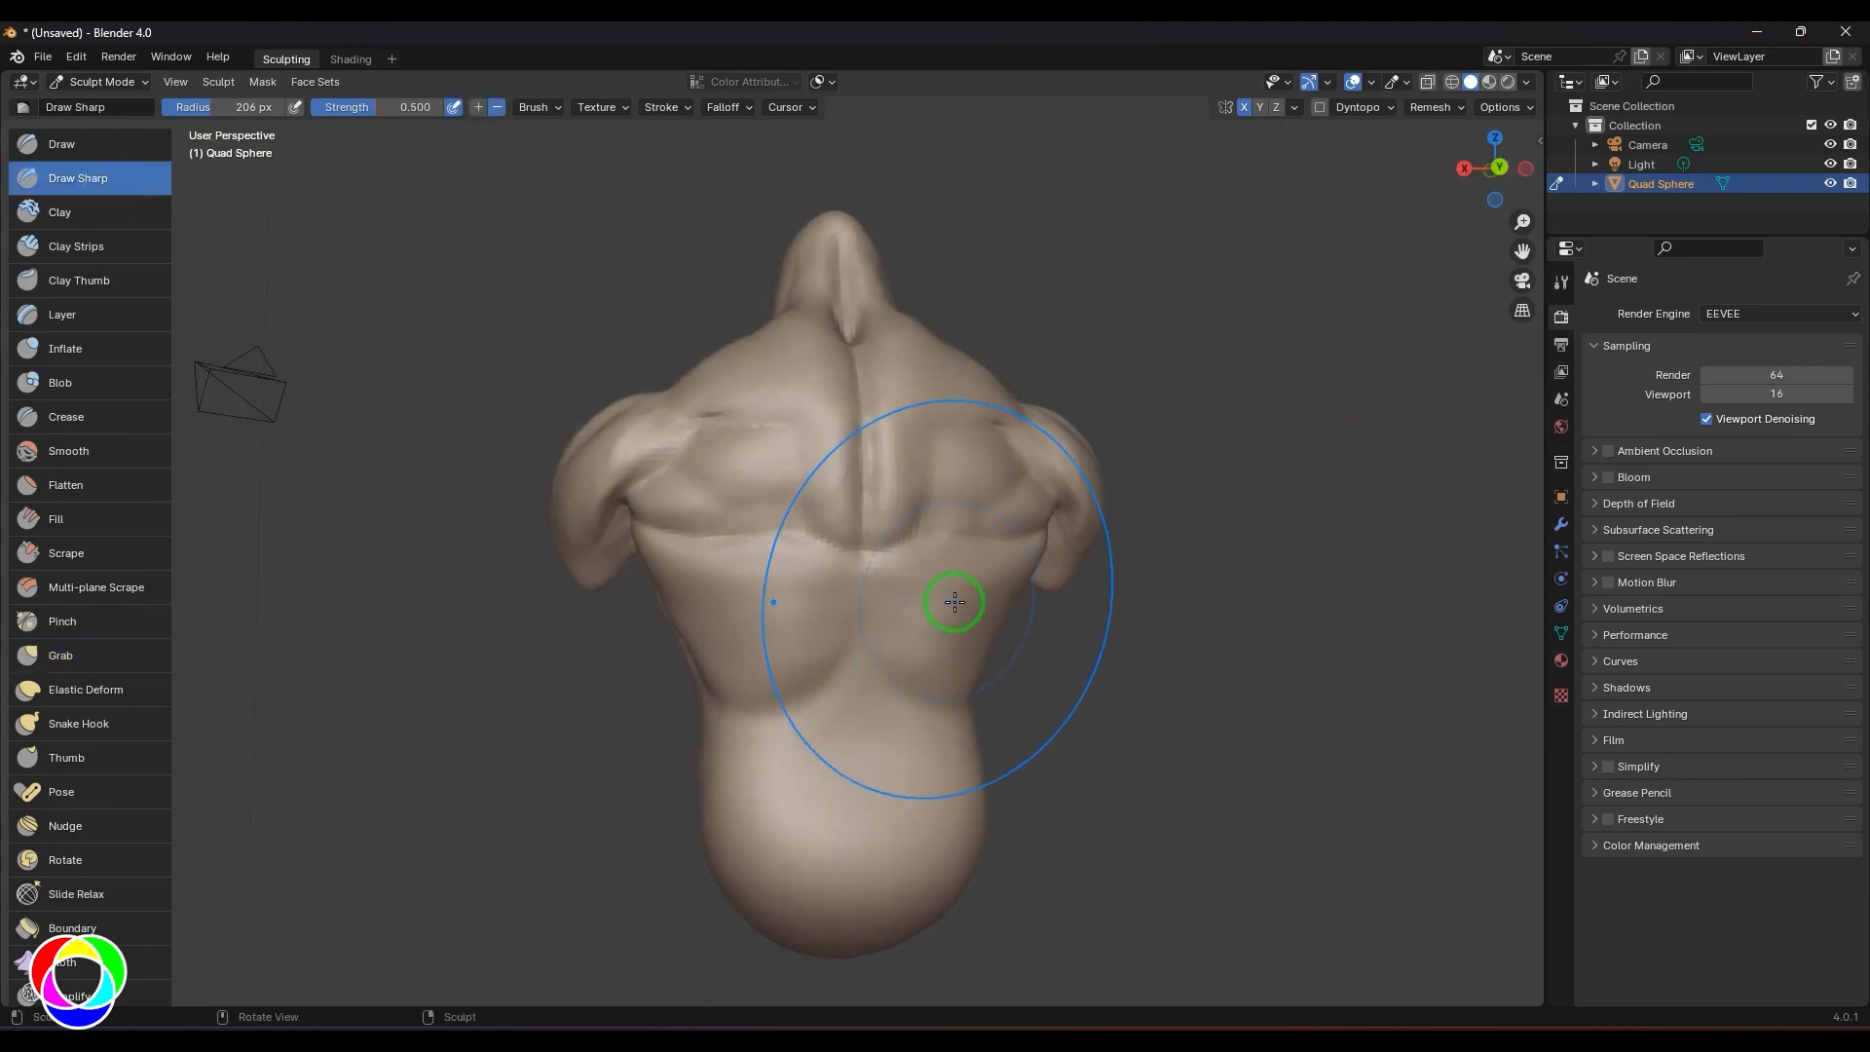
key(f)
click(882, 657)
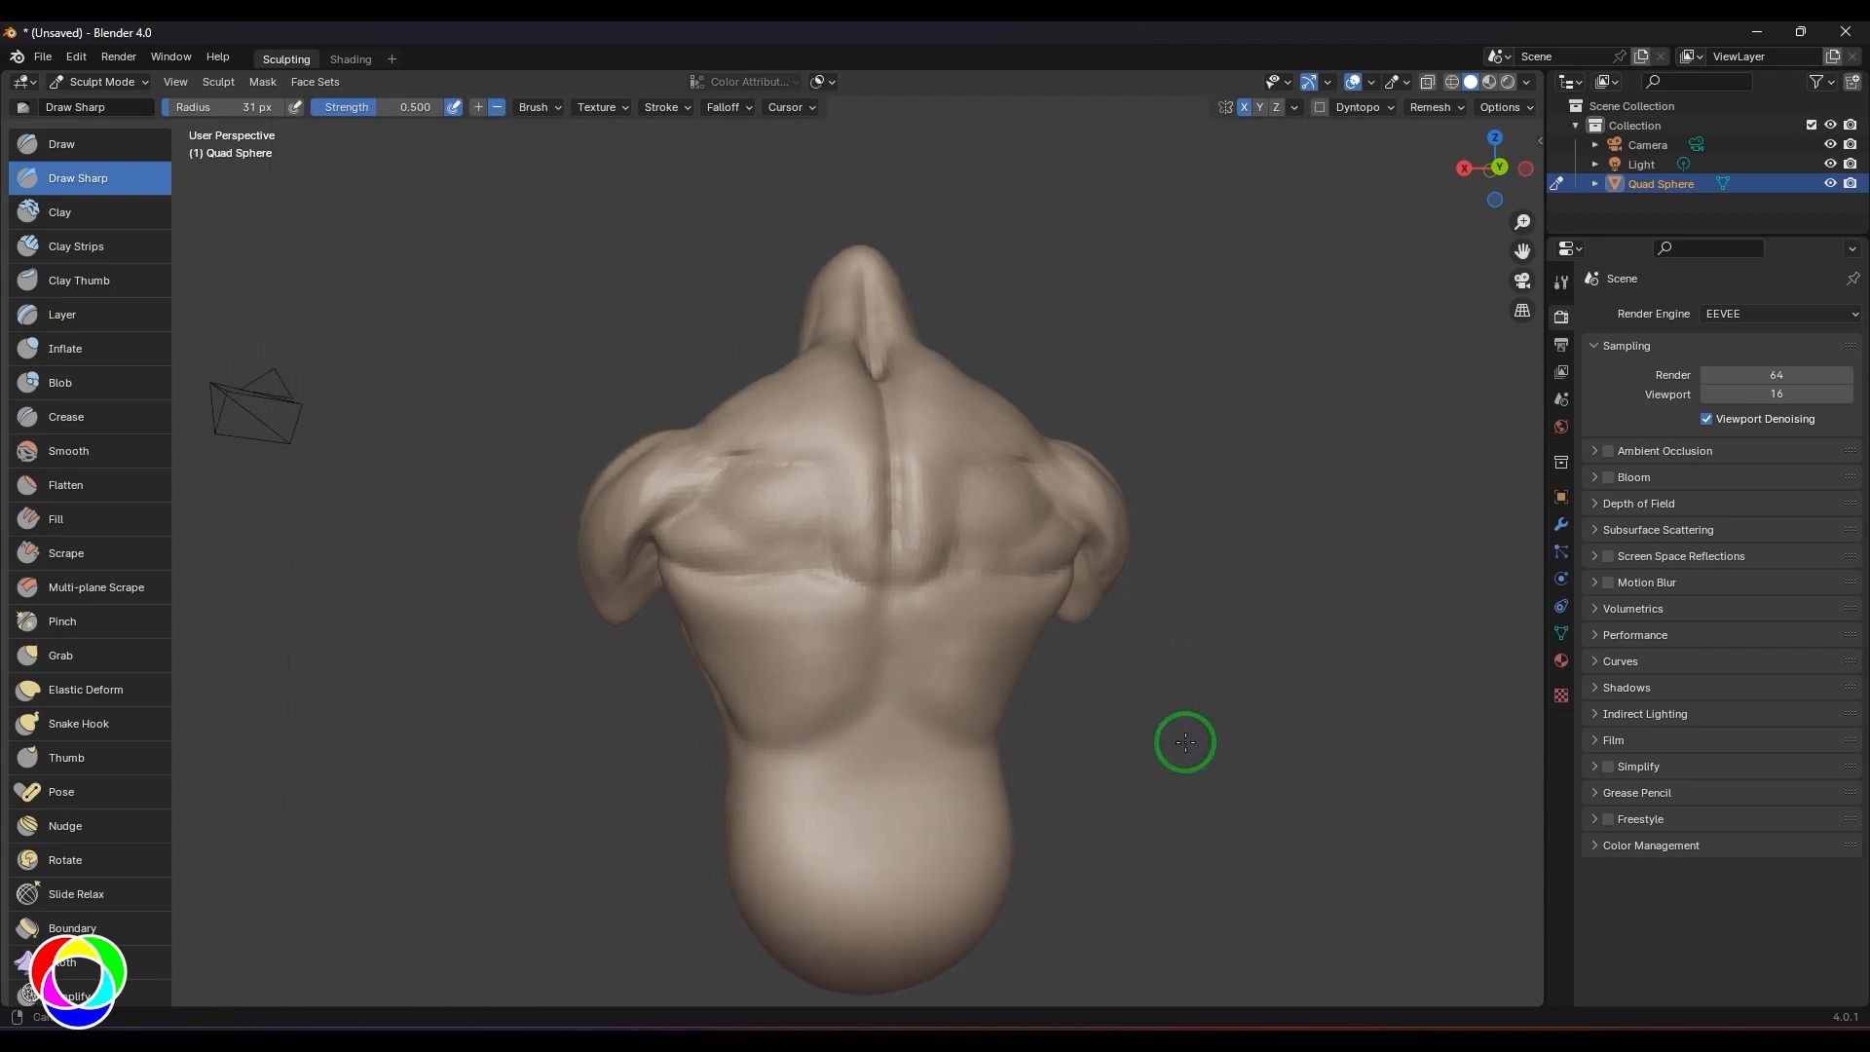
- Build up the lower back muscles on both sides of the spine, below the latissimus, using Clay Strips at 31 px radius
scroll(1143, 692, down, 2)
scroll(1218, 745, up, 5)
middle_drag(1239, 750, 1037, 642)
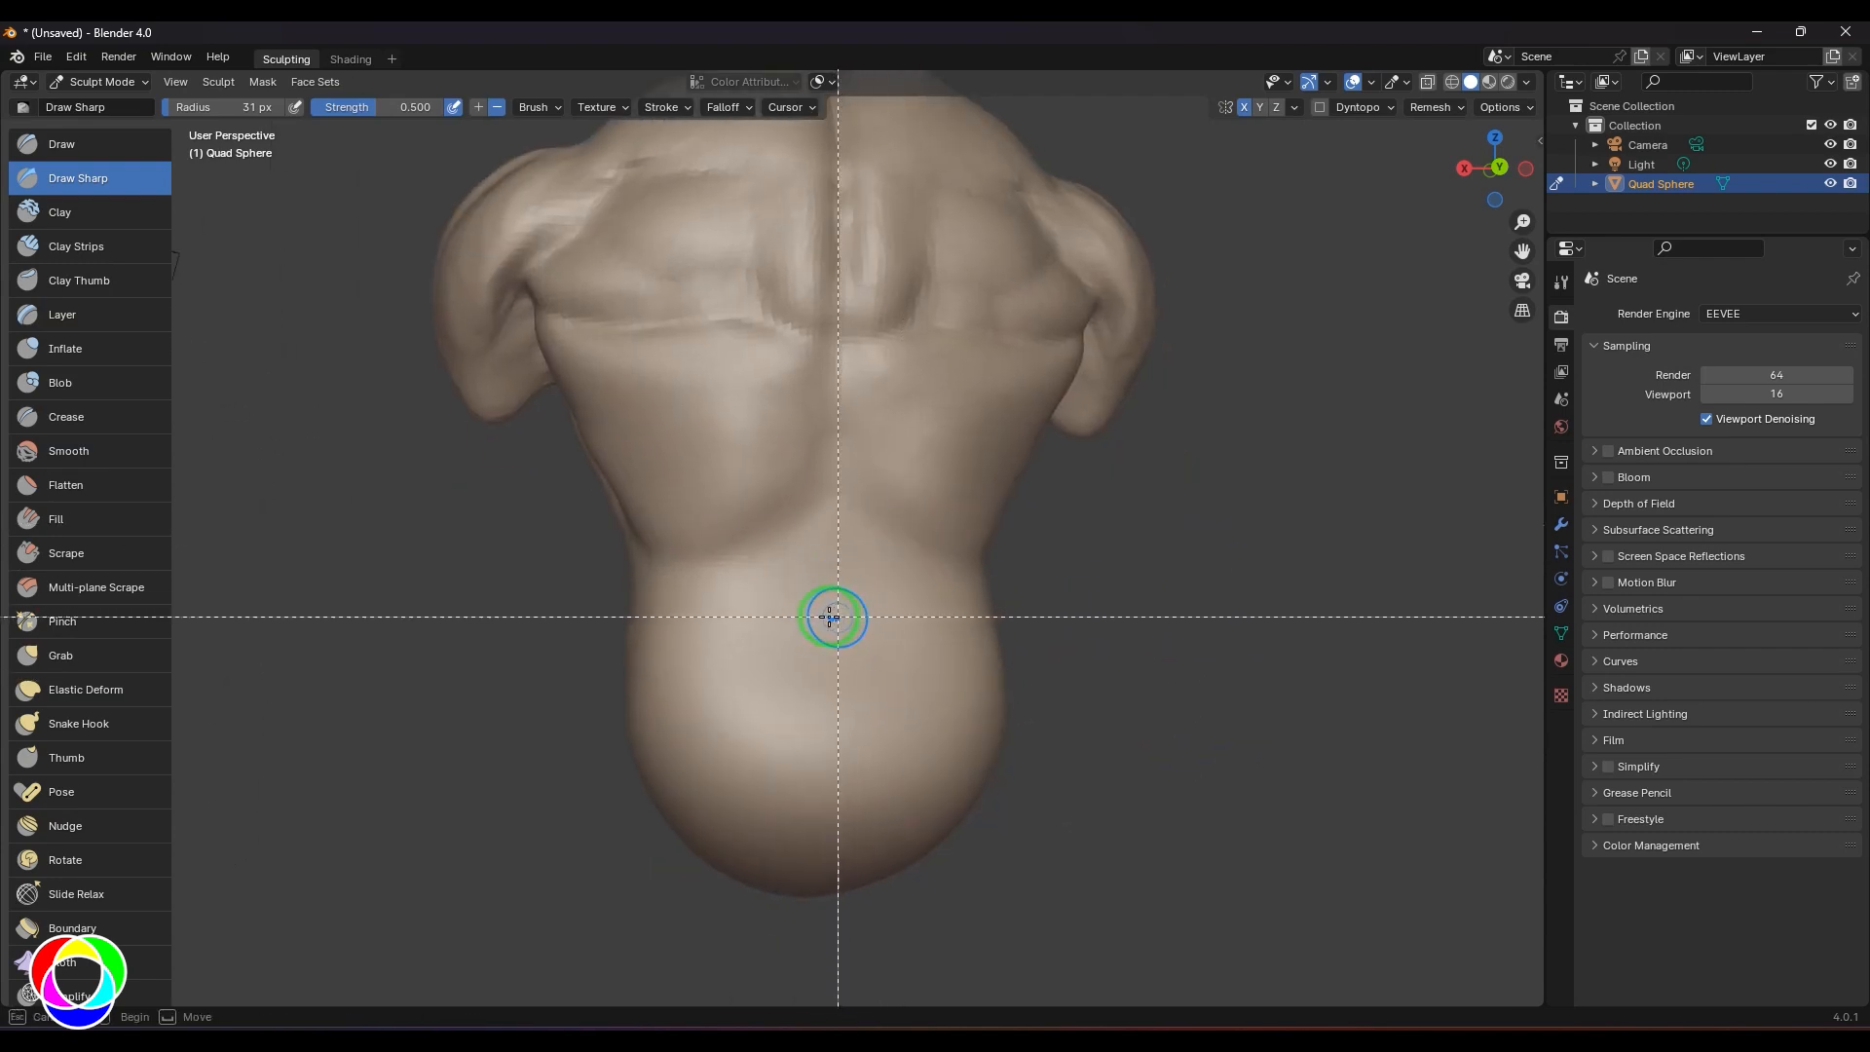
key(c)
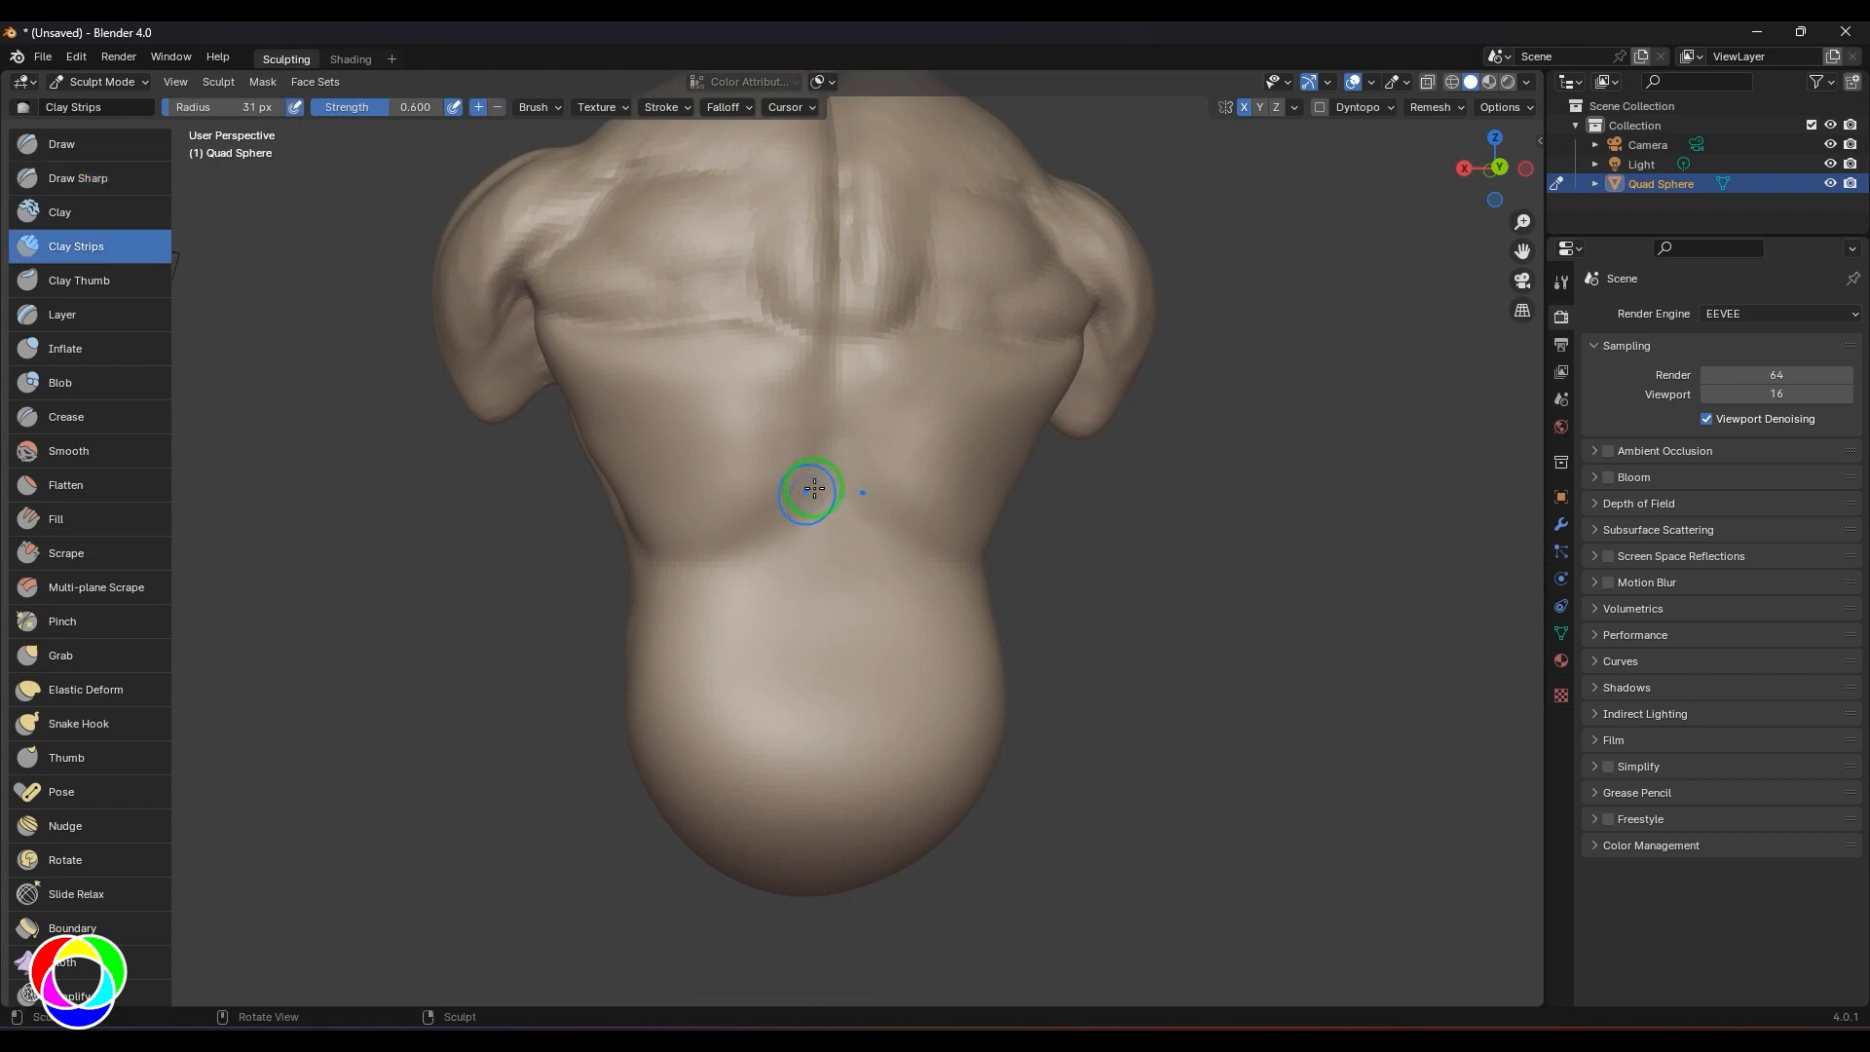
mouse_move(815, 488)
mouse_down()
mouse_move(751, 555)
mouse_move(792, 594)
mouse_move(779, 600)
mouse_up()
mouse_move(798, 679)
mouse_down()
mouse_move(793, 513)
mouse_move(803, 687)
mouse_up()
mouse_move(814, 494)
mouse_down()
mouse_move(777, 542)
mouse_move(806, 655)
mouse_move(810, 497)
mouse_move(747, 561)
mouse_up()
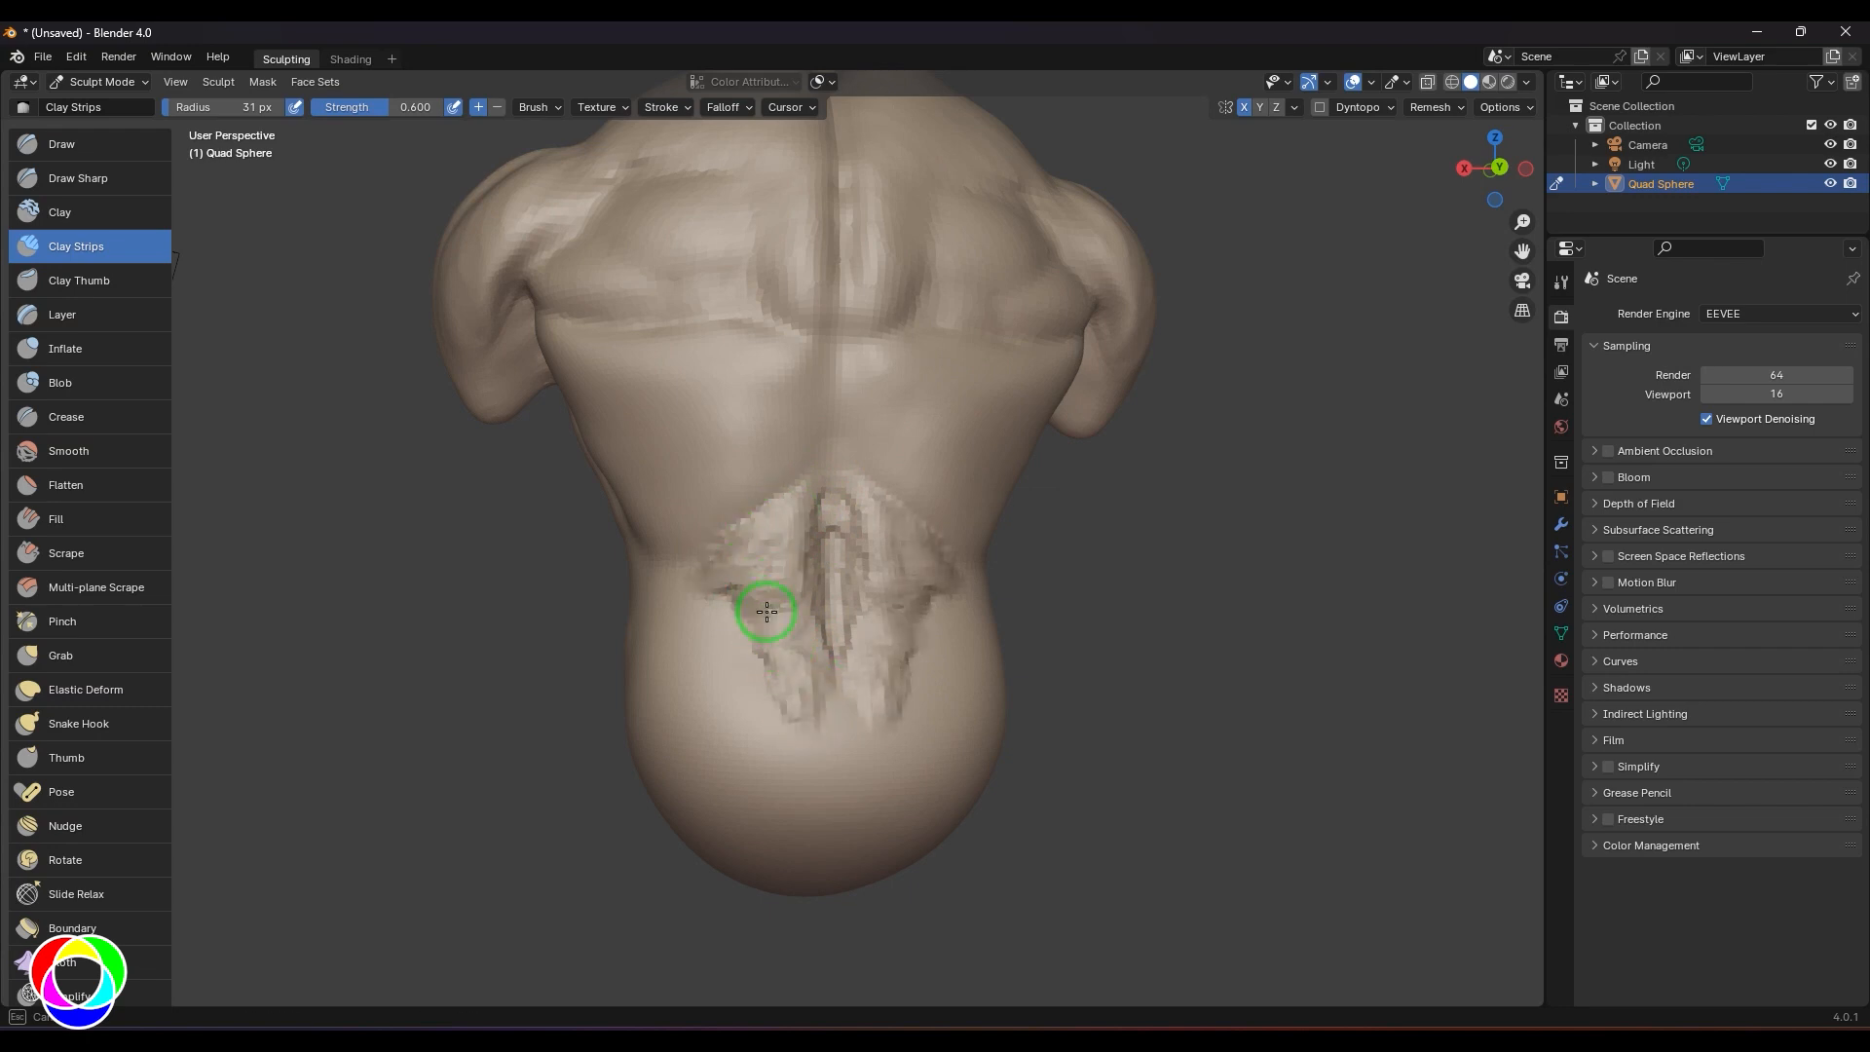
mouse_move(796, 645)
mouse_down()
mouse_move(780, 688)
mouse_move(701, 560)
mouse_move(780, 669)
mouse_move(762, 672)
mouse_up()
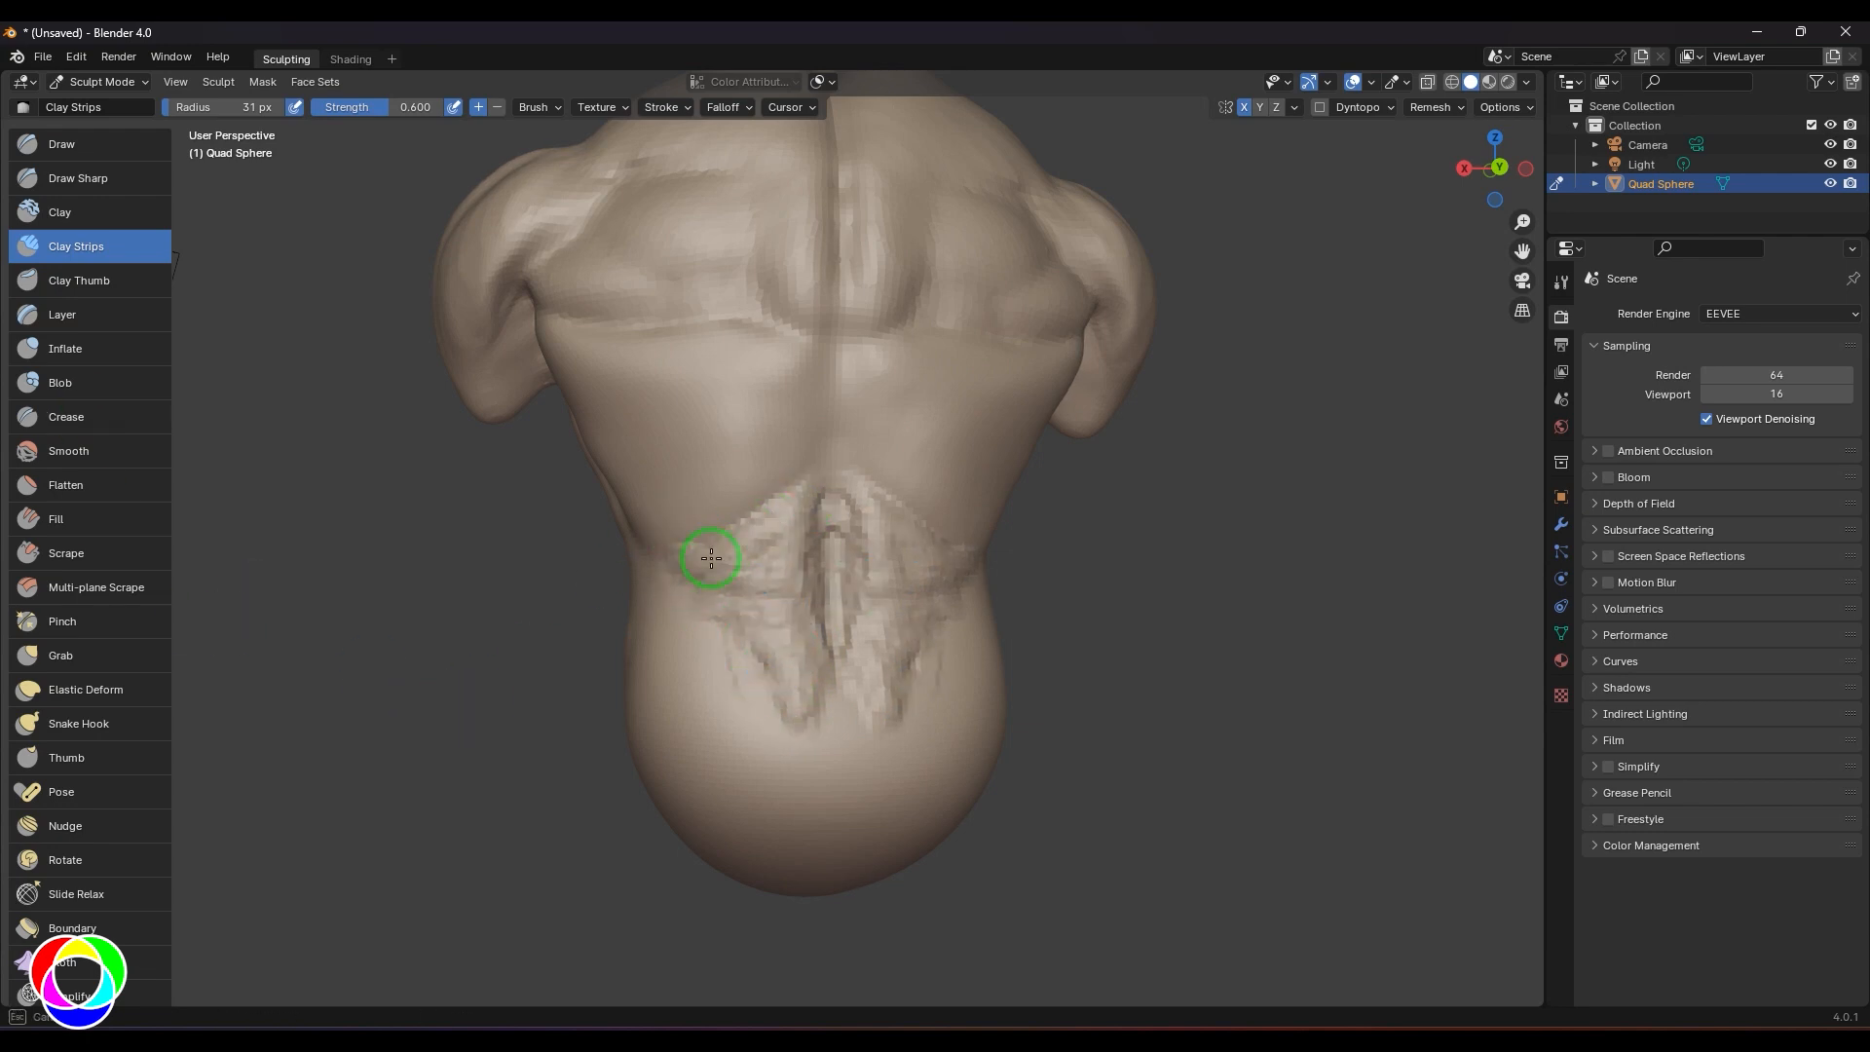
mouse_move(779, 658)
mouse_down()
mouse_move(818, 510)
mouse_move(791, 534)
mouse_up()
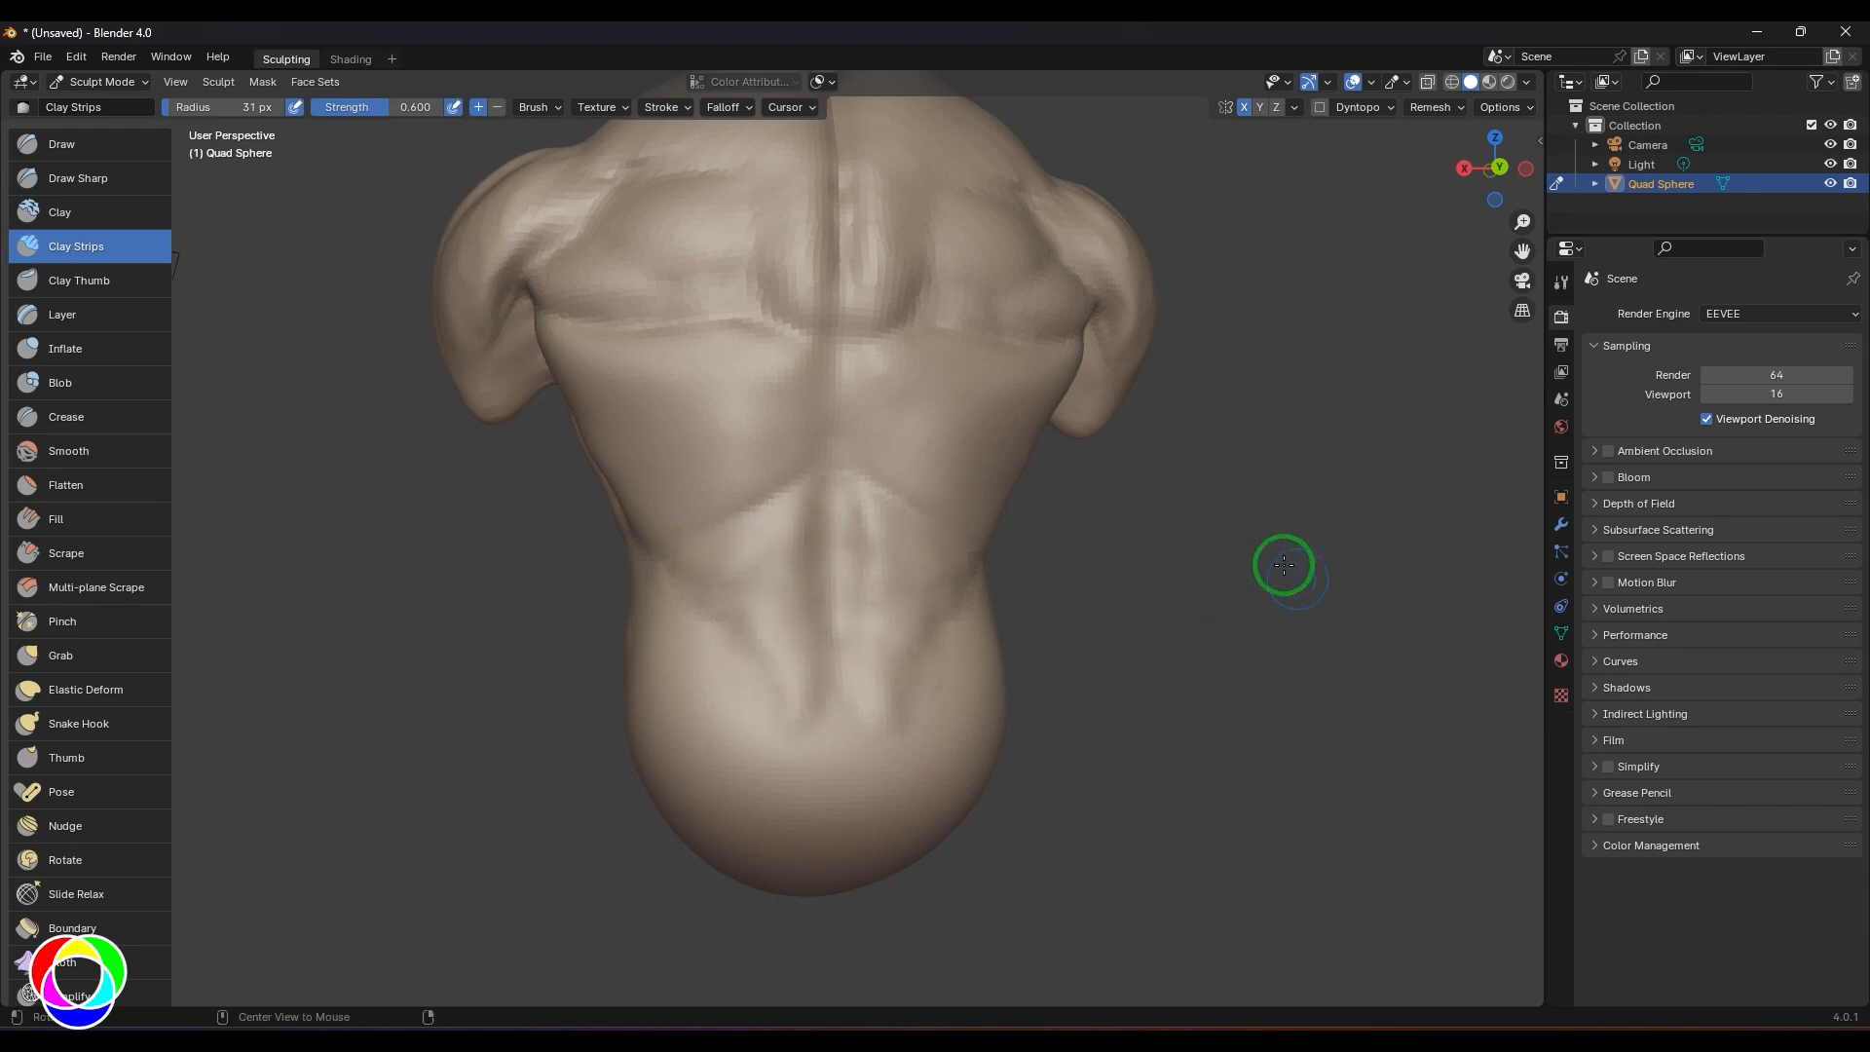
- Shape the lower sides and back of the hips into angled planes using Clay Strips at 121 px radius
mouse_move(1282, 559)
middle_down()
mouse_move(1423, 539)
mouse_move(1294, 568)
middle_up()
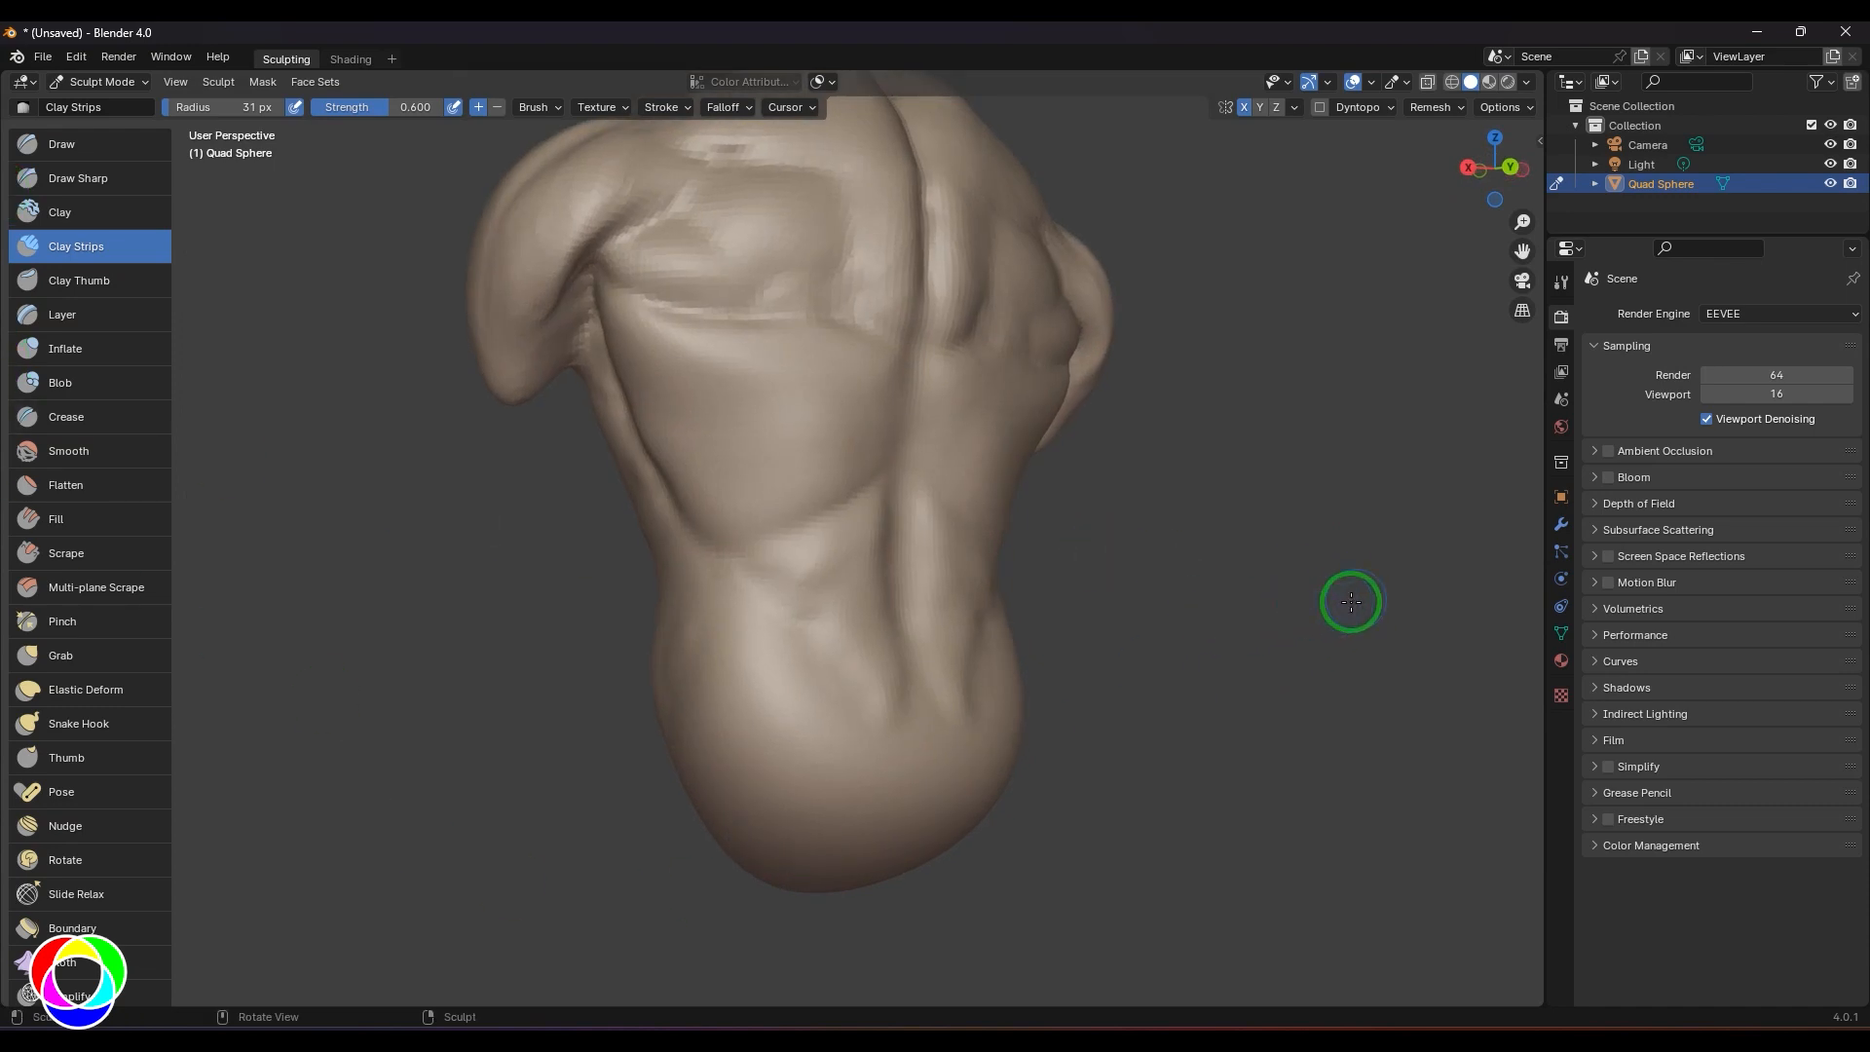
scroll(1317, 591, up, 1)
scroll(1305, 596, down, 2)
middle_drag(1179, 672, 1225, 650)
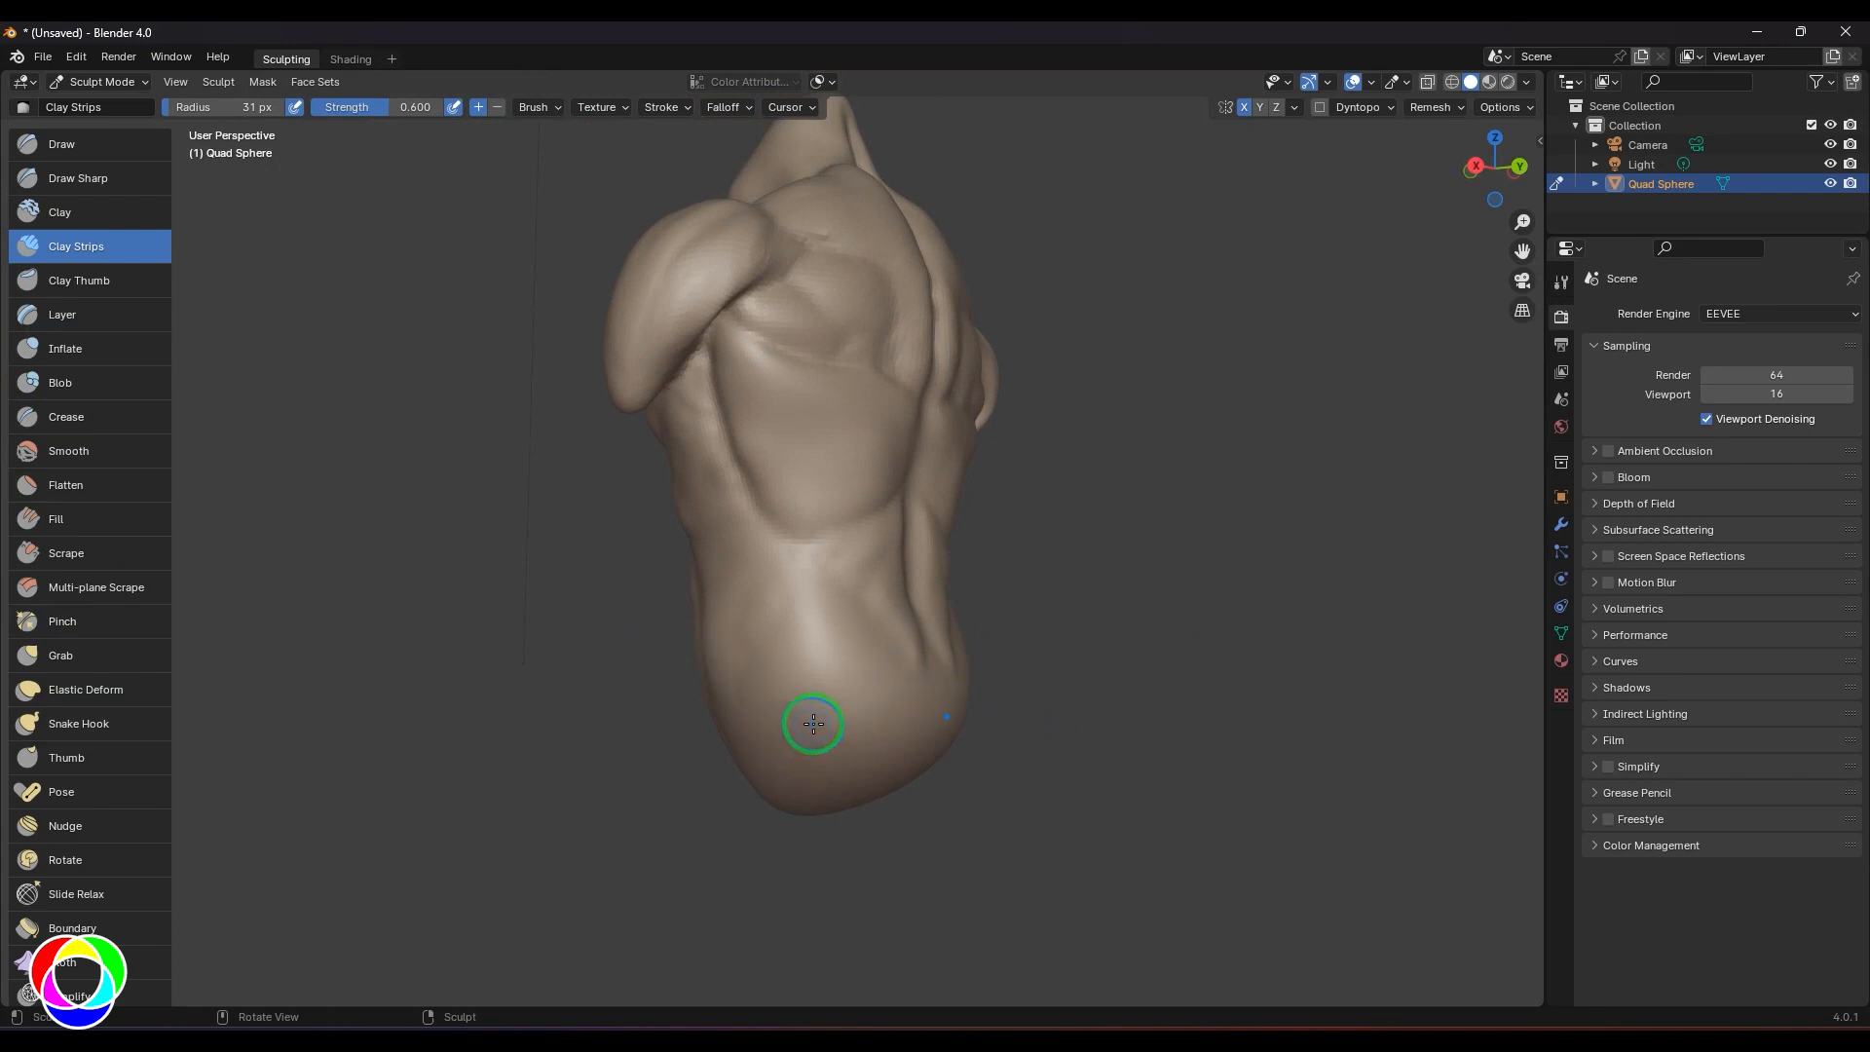
key(f)
middle_drag(803, 723, 822, 718)
mouse_move(822, 719)
mouse_down()
mouse_move(835, 679)
mouse_move(853, 774)
mouse_up()
mouse_move(809, 674)
middle_down()
mouse_move(1290, 614)
mouse_move(1240, 613)
mouse_move(876, 752)
middle_up()
mouse_move(1163, 648)
middle_down()
mouse_move(964, 702)
mouse_move(1048, 688)
middle_up()
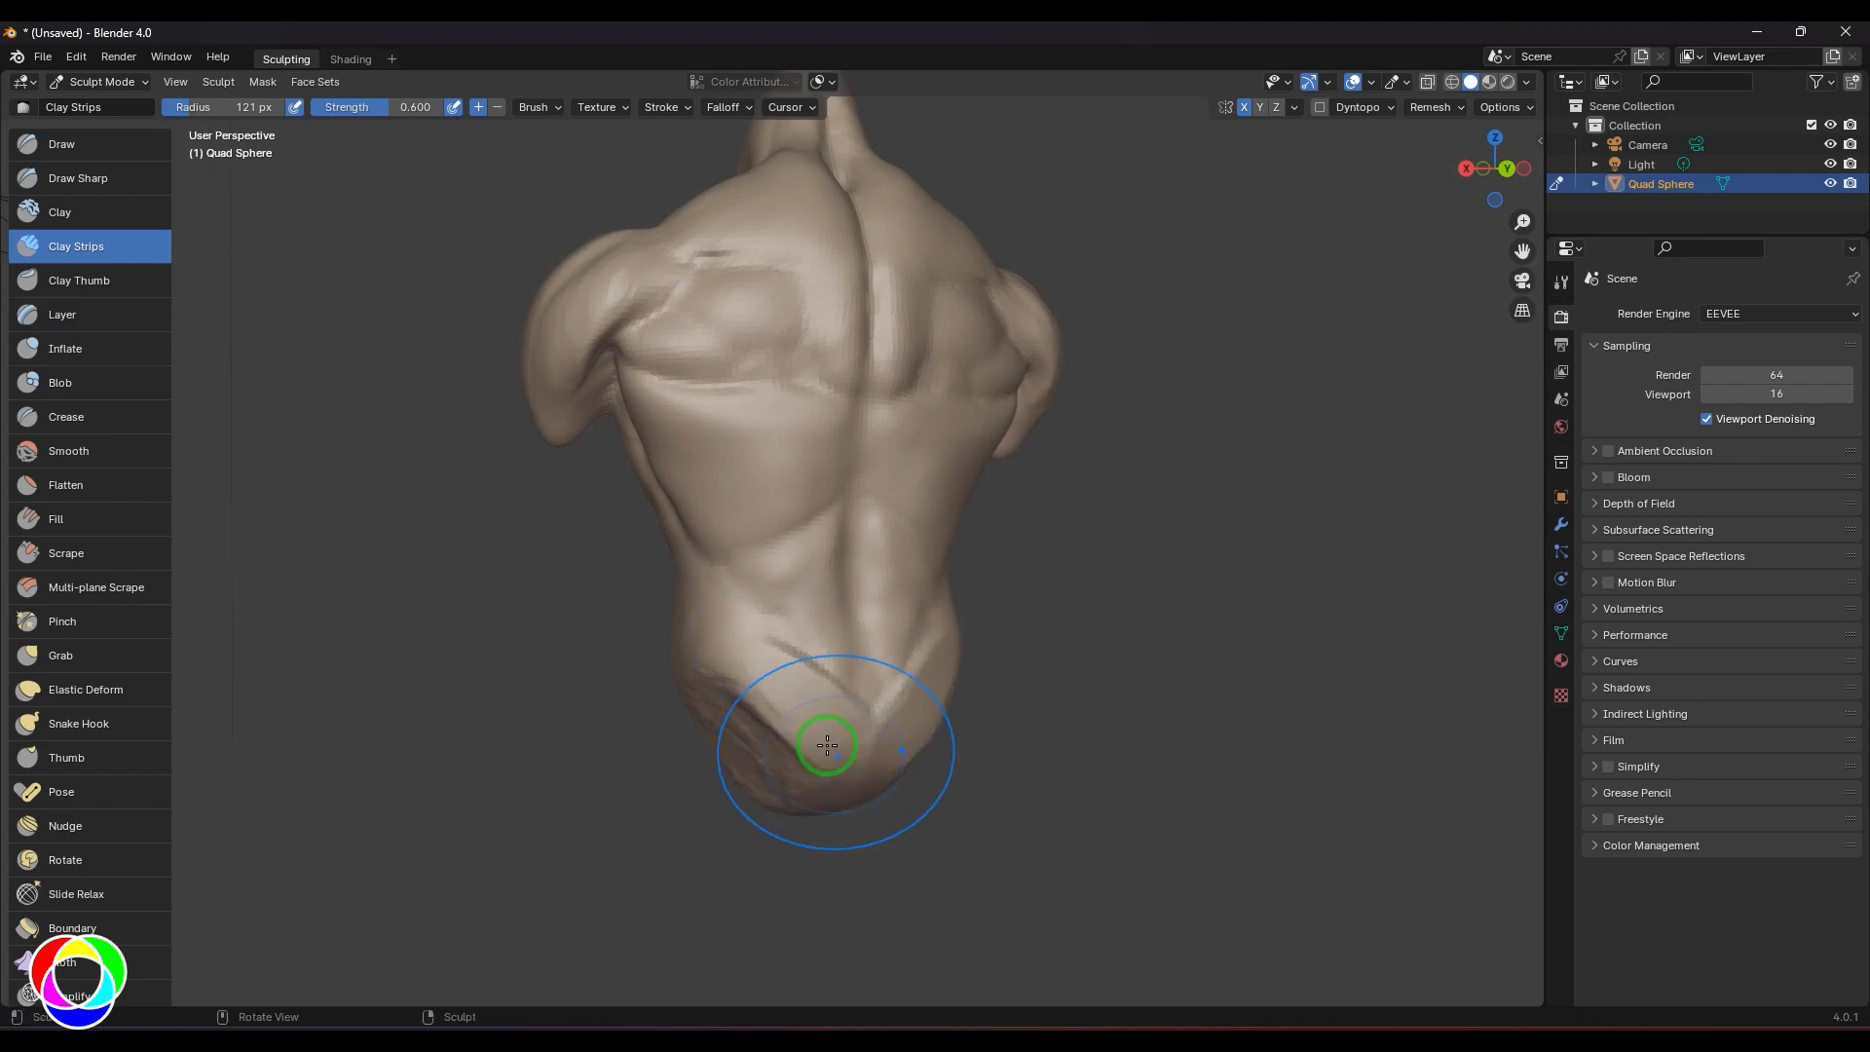
- Refine the hip planes and the V-shaped lower back edges using Clay Strips at 58 px radius
key(f)
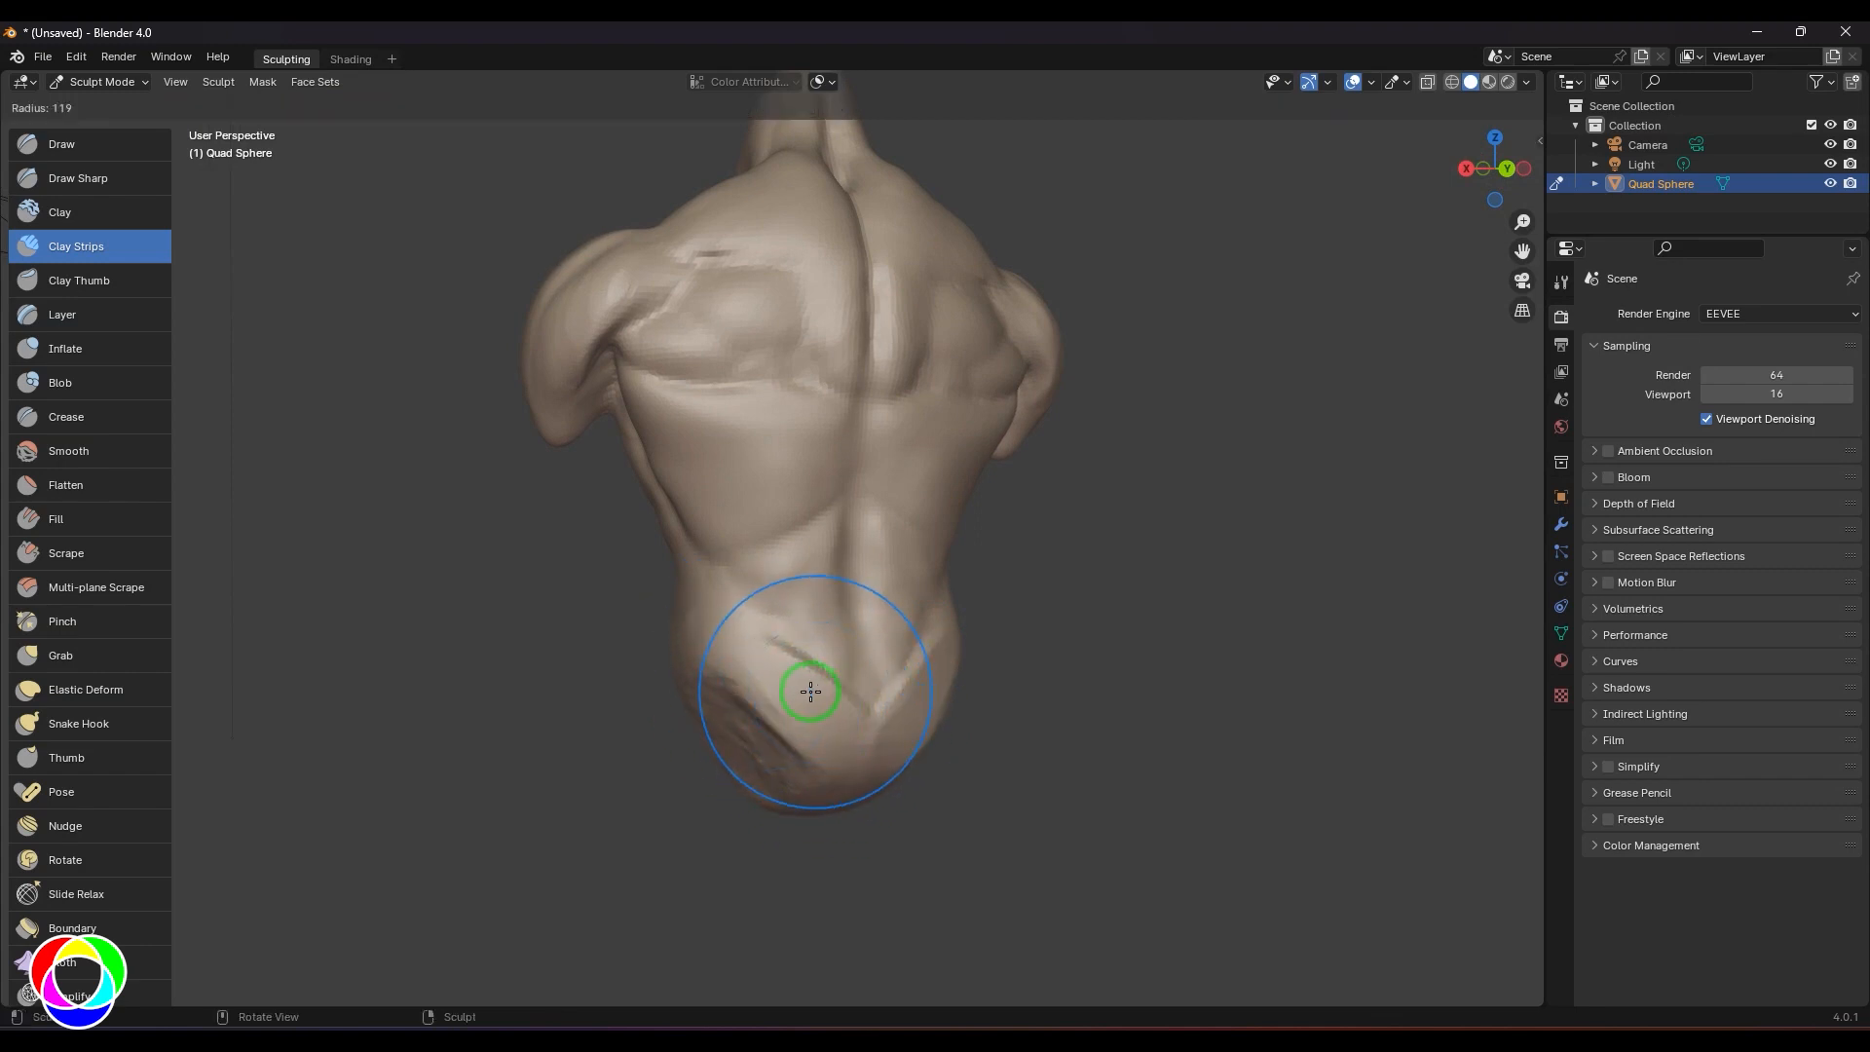
click(757, 701)
middle_drag(1062, 764, 982, 759)
drag(647, 659, 730, 716)
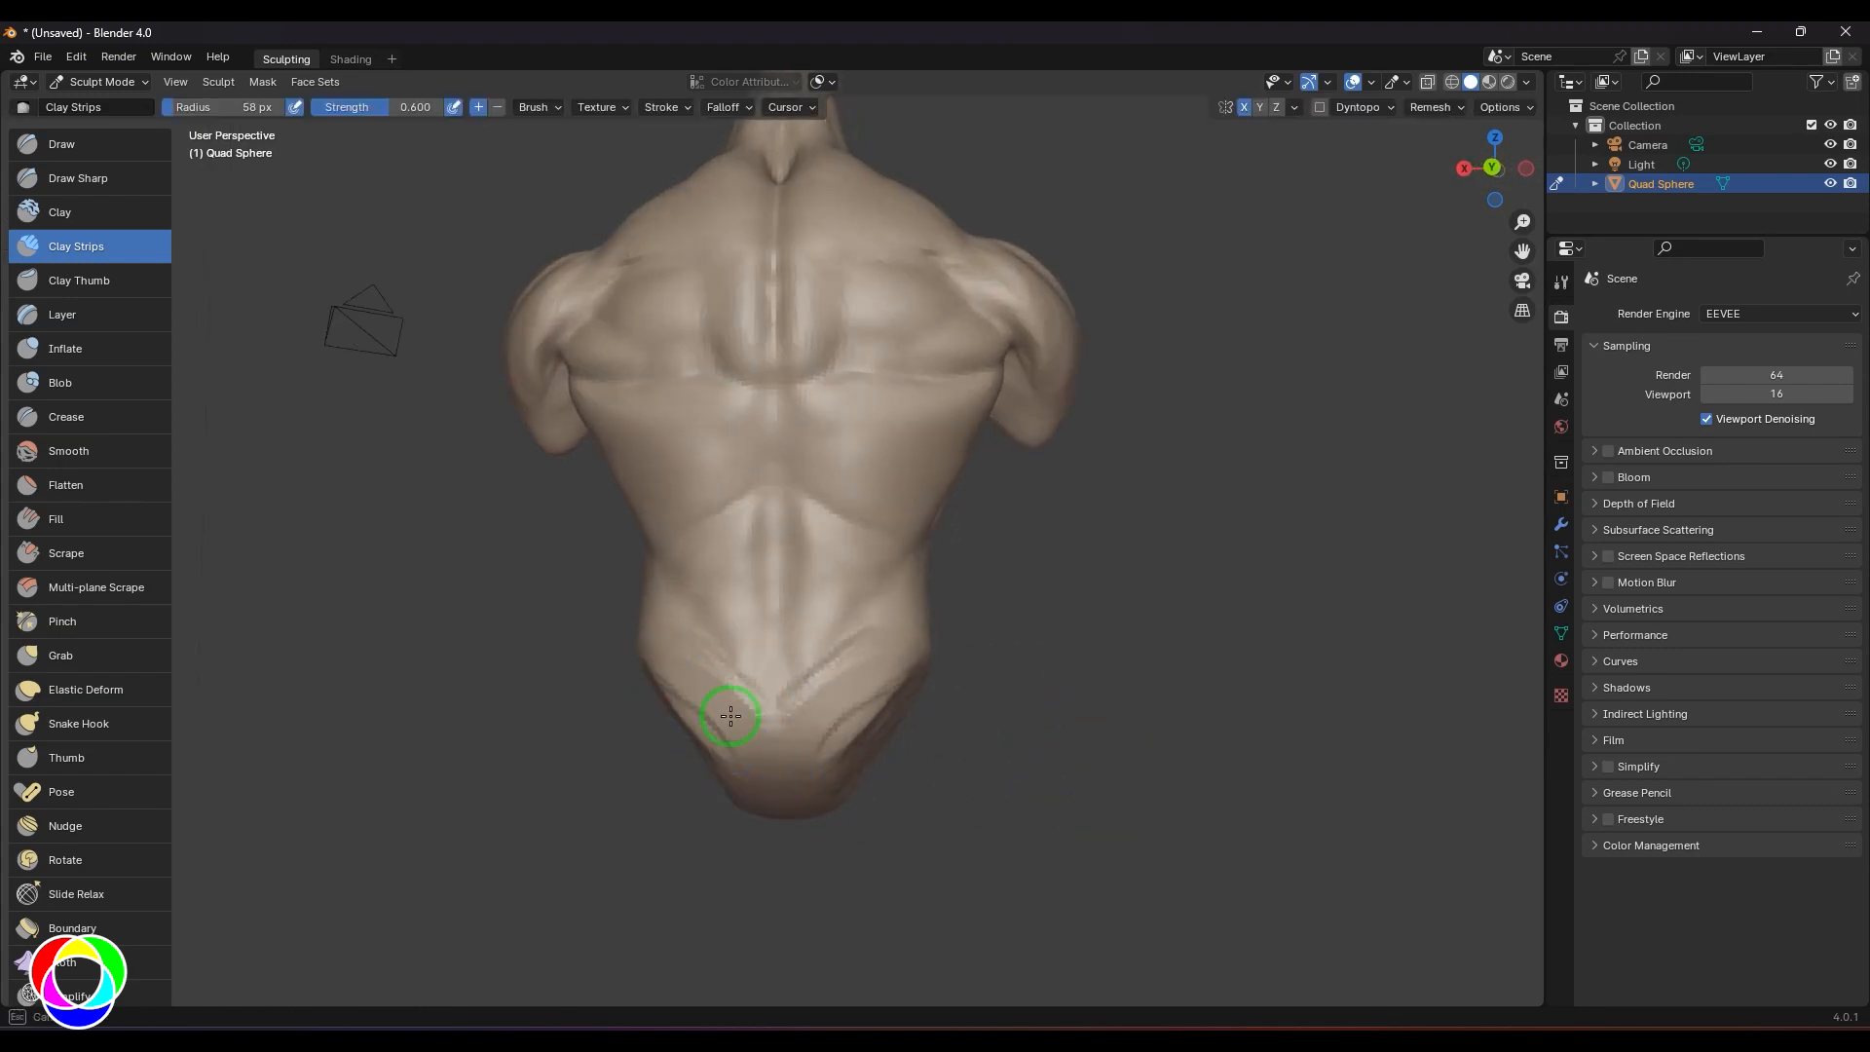
drag(747, 790, 748, 722)
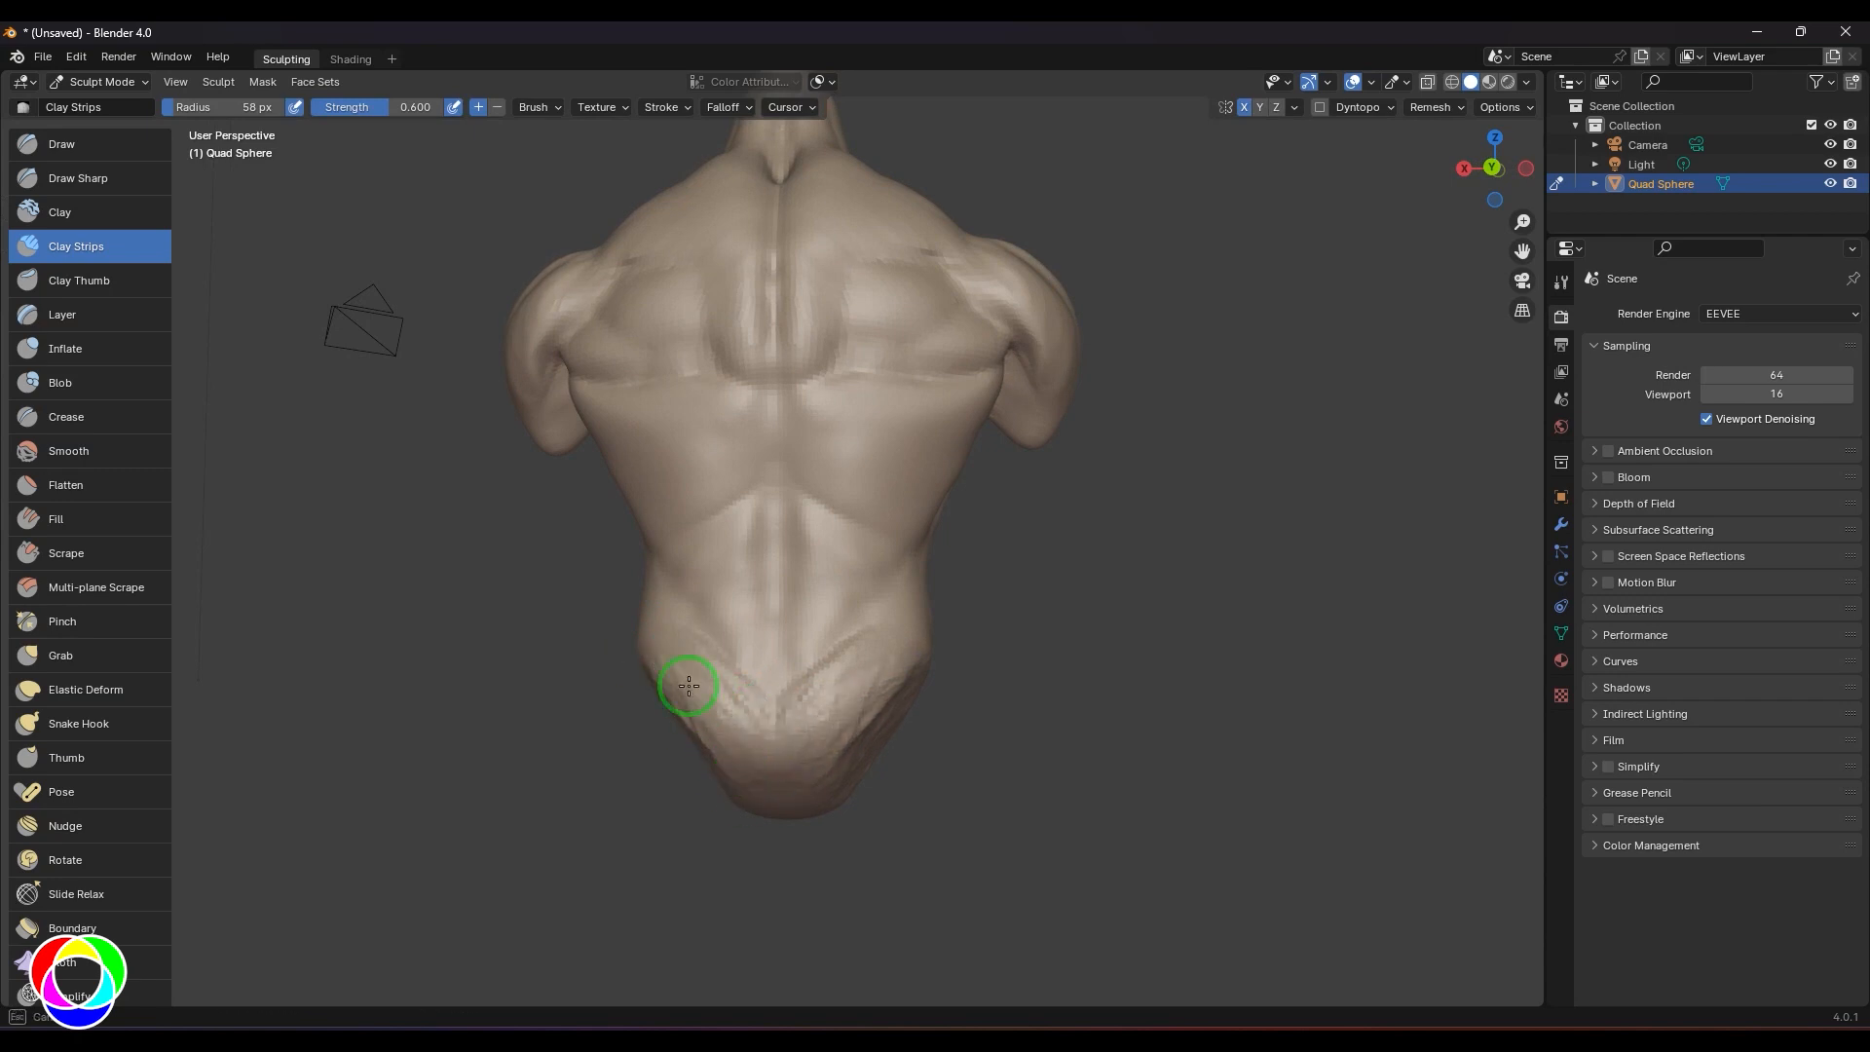
middle_drag(749, 745, 868, 726)
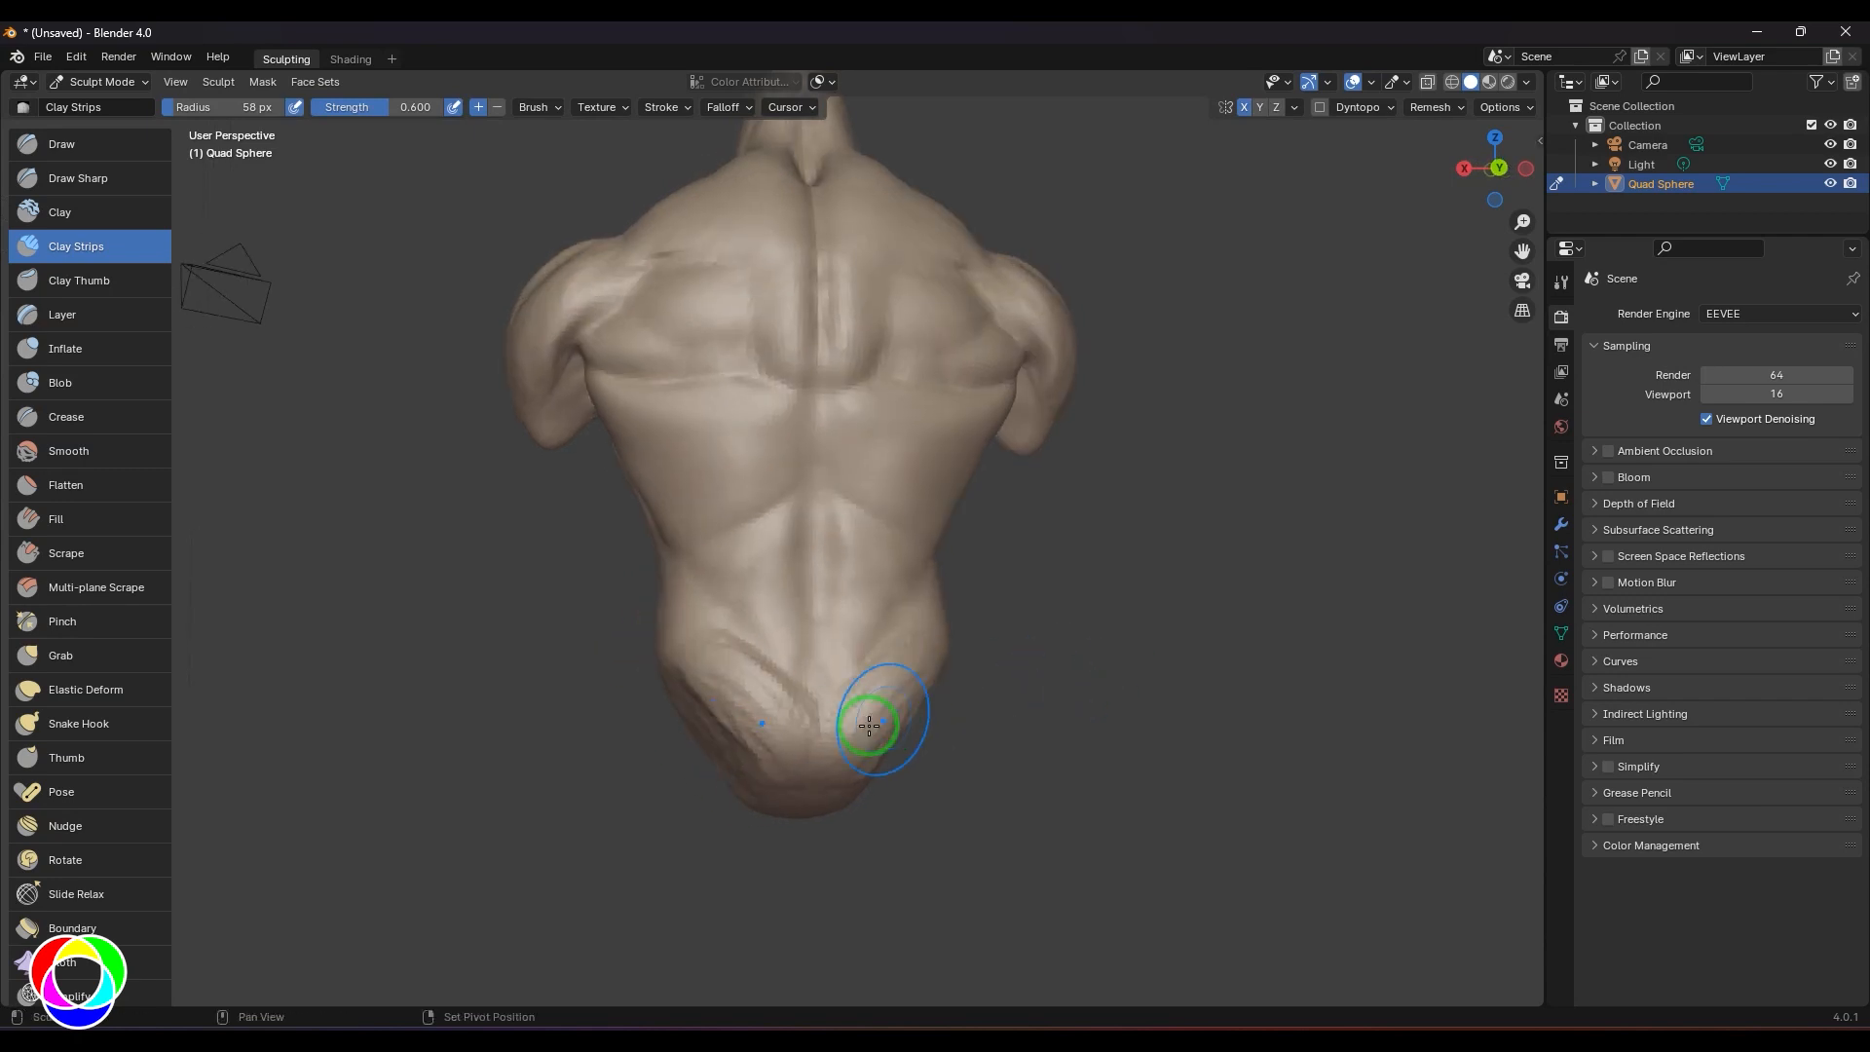
- Build up the obliques along the sides of the waist and the area under the chest using Clay Strips at 58 px radius
middle_drag(1136, 660, 1257, 634)
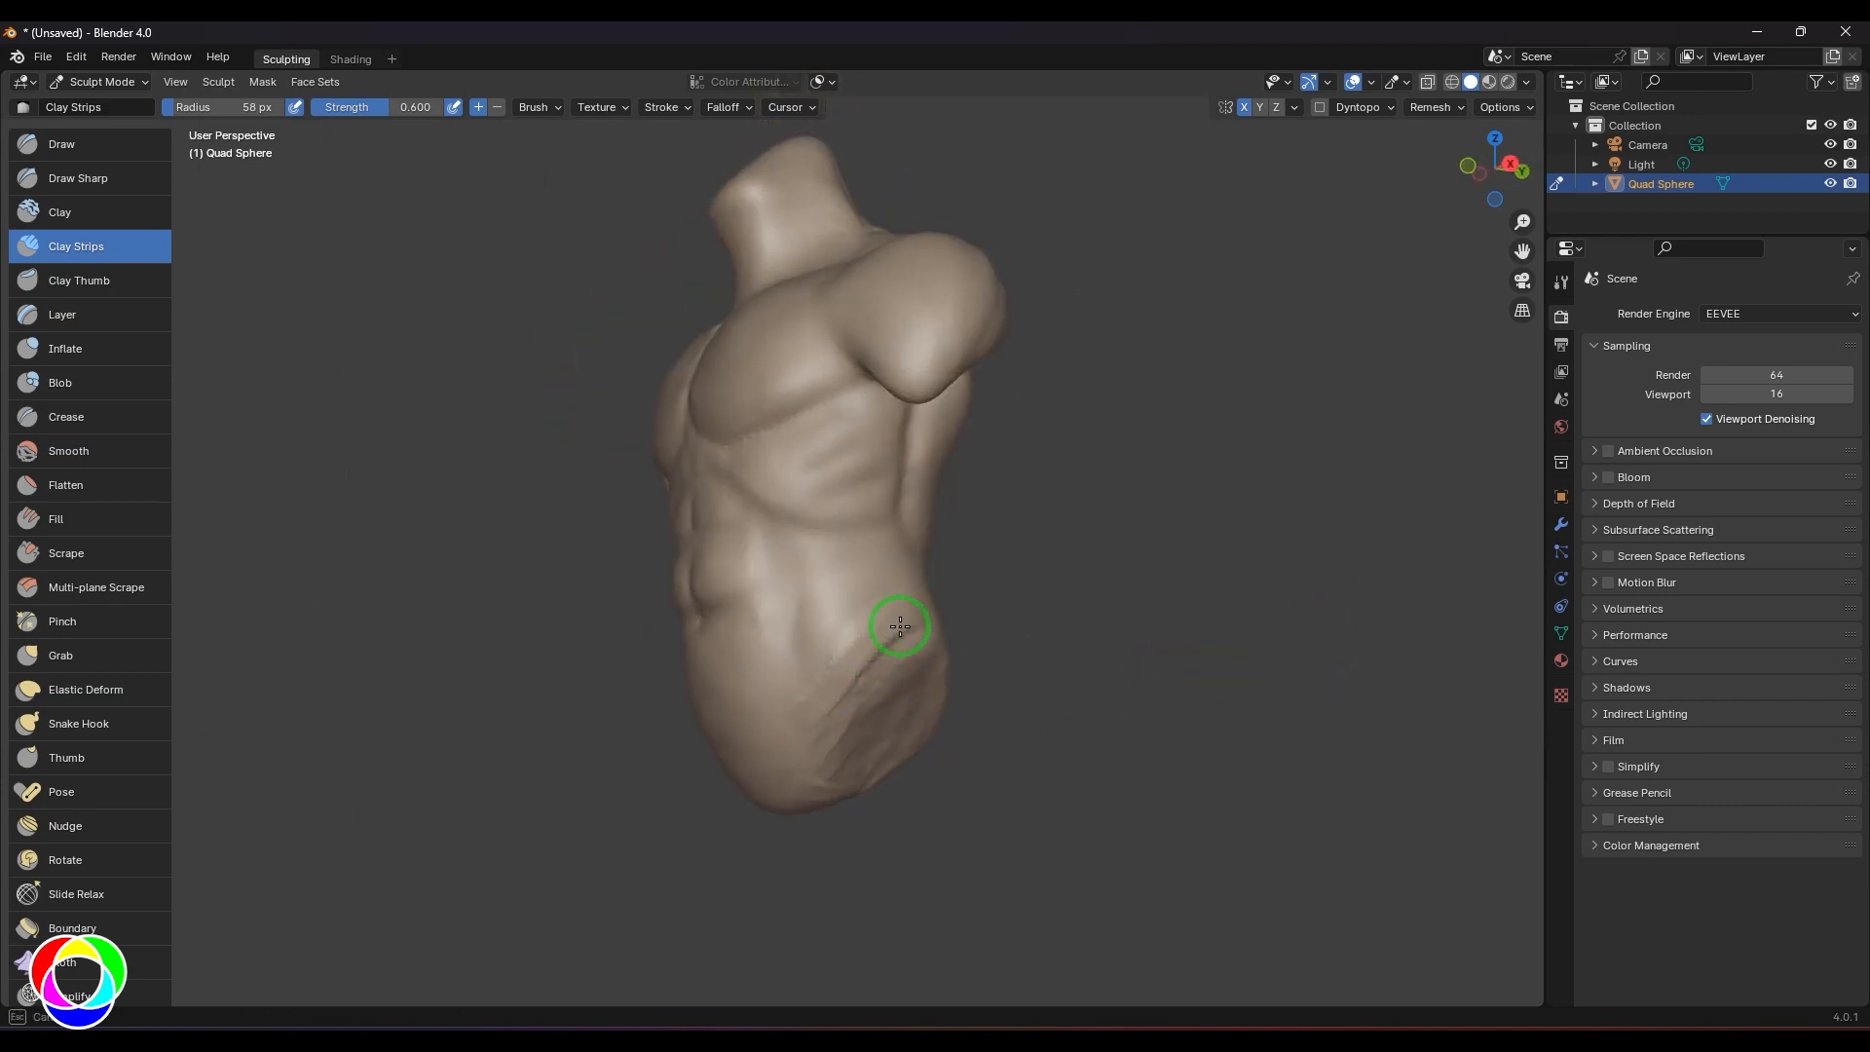
alt+drag(1156, 581, 1286, 587)
mouse_move(874, 611)
mouse_down()
mouse_move(890, 617)
mouse_move(877, 647)
mouse_up()
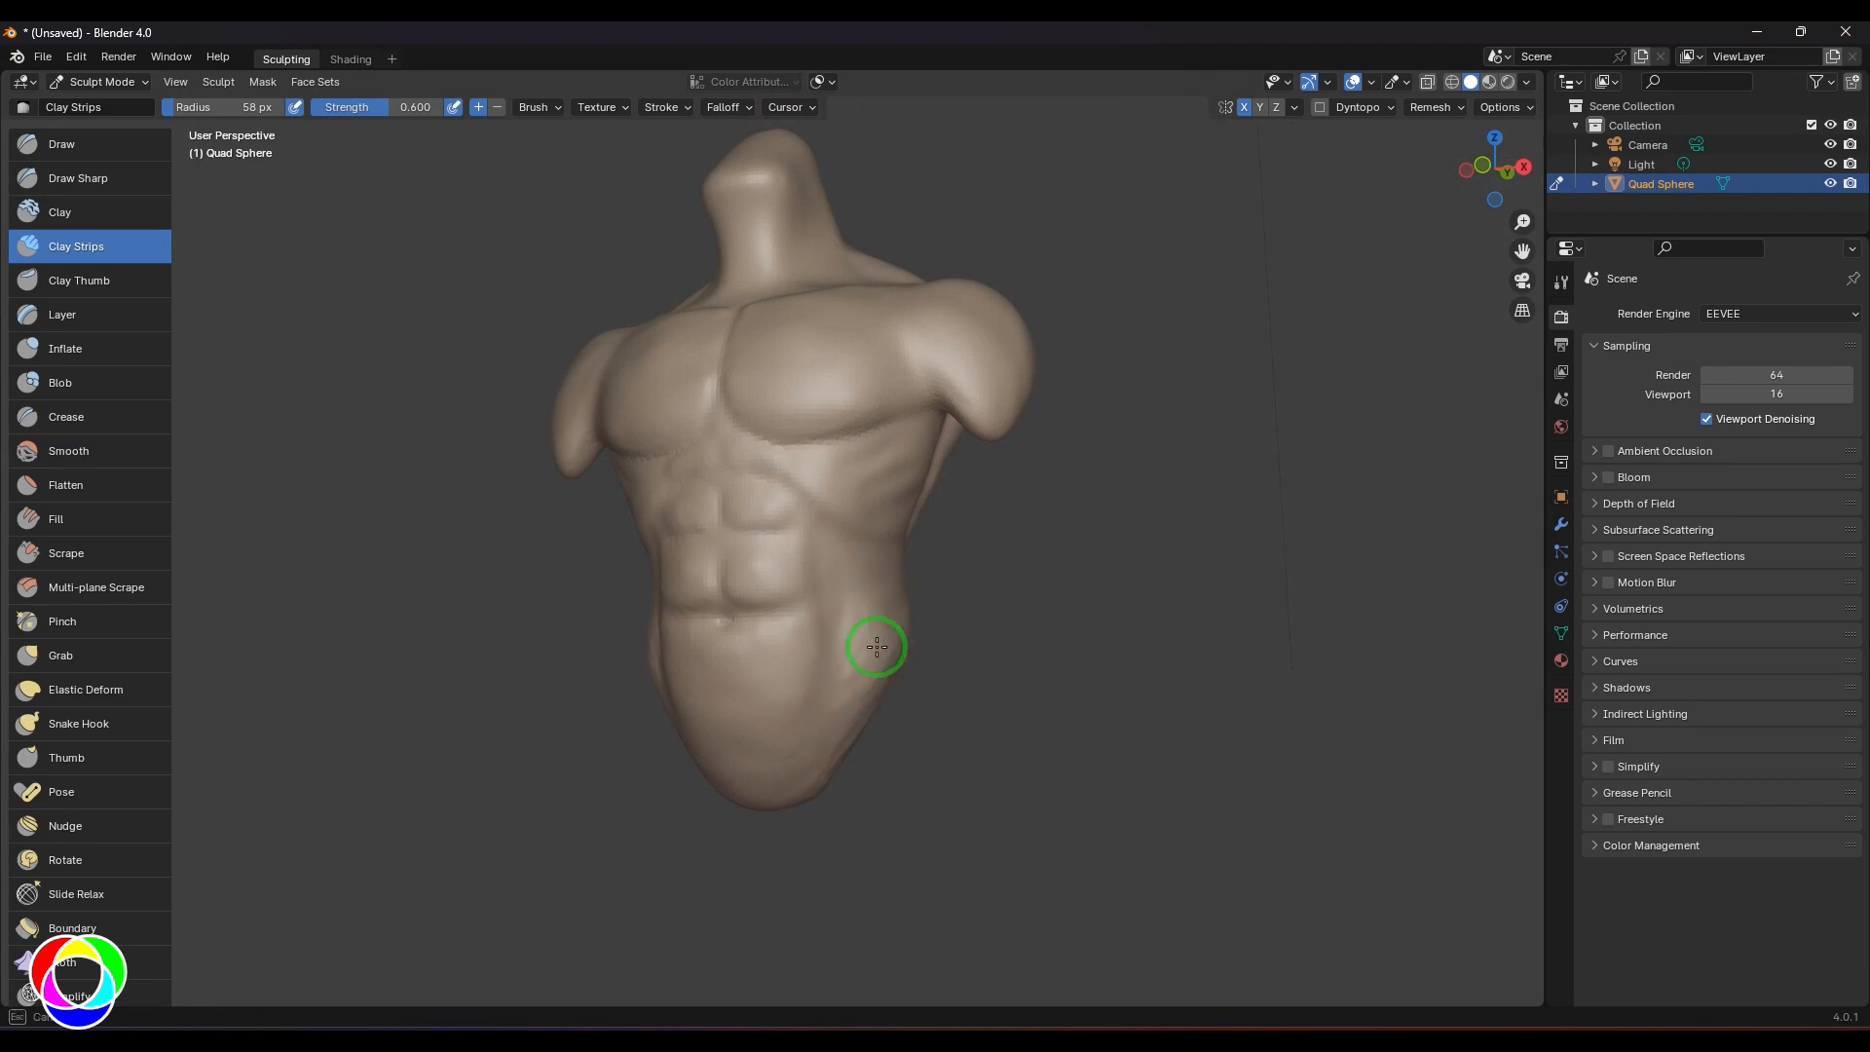
drag(849, 734, 836, 748)
drag(874, 620, 864, 680)
mouse_move(787, 469)
mouse_down()
mouse_move(776, 455)
mouse_move(859, 465)
mouse_up()
- Fill the gap between the rear deltoids and shoulder blades using Clay Strips, and smooth it together with the muscles along the spine
alt+drag(1243, 538, 684, 625)
shift+middle_drag(1170, 497, 1159, 653)
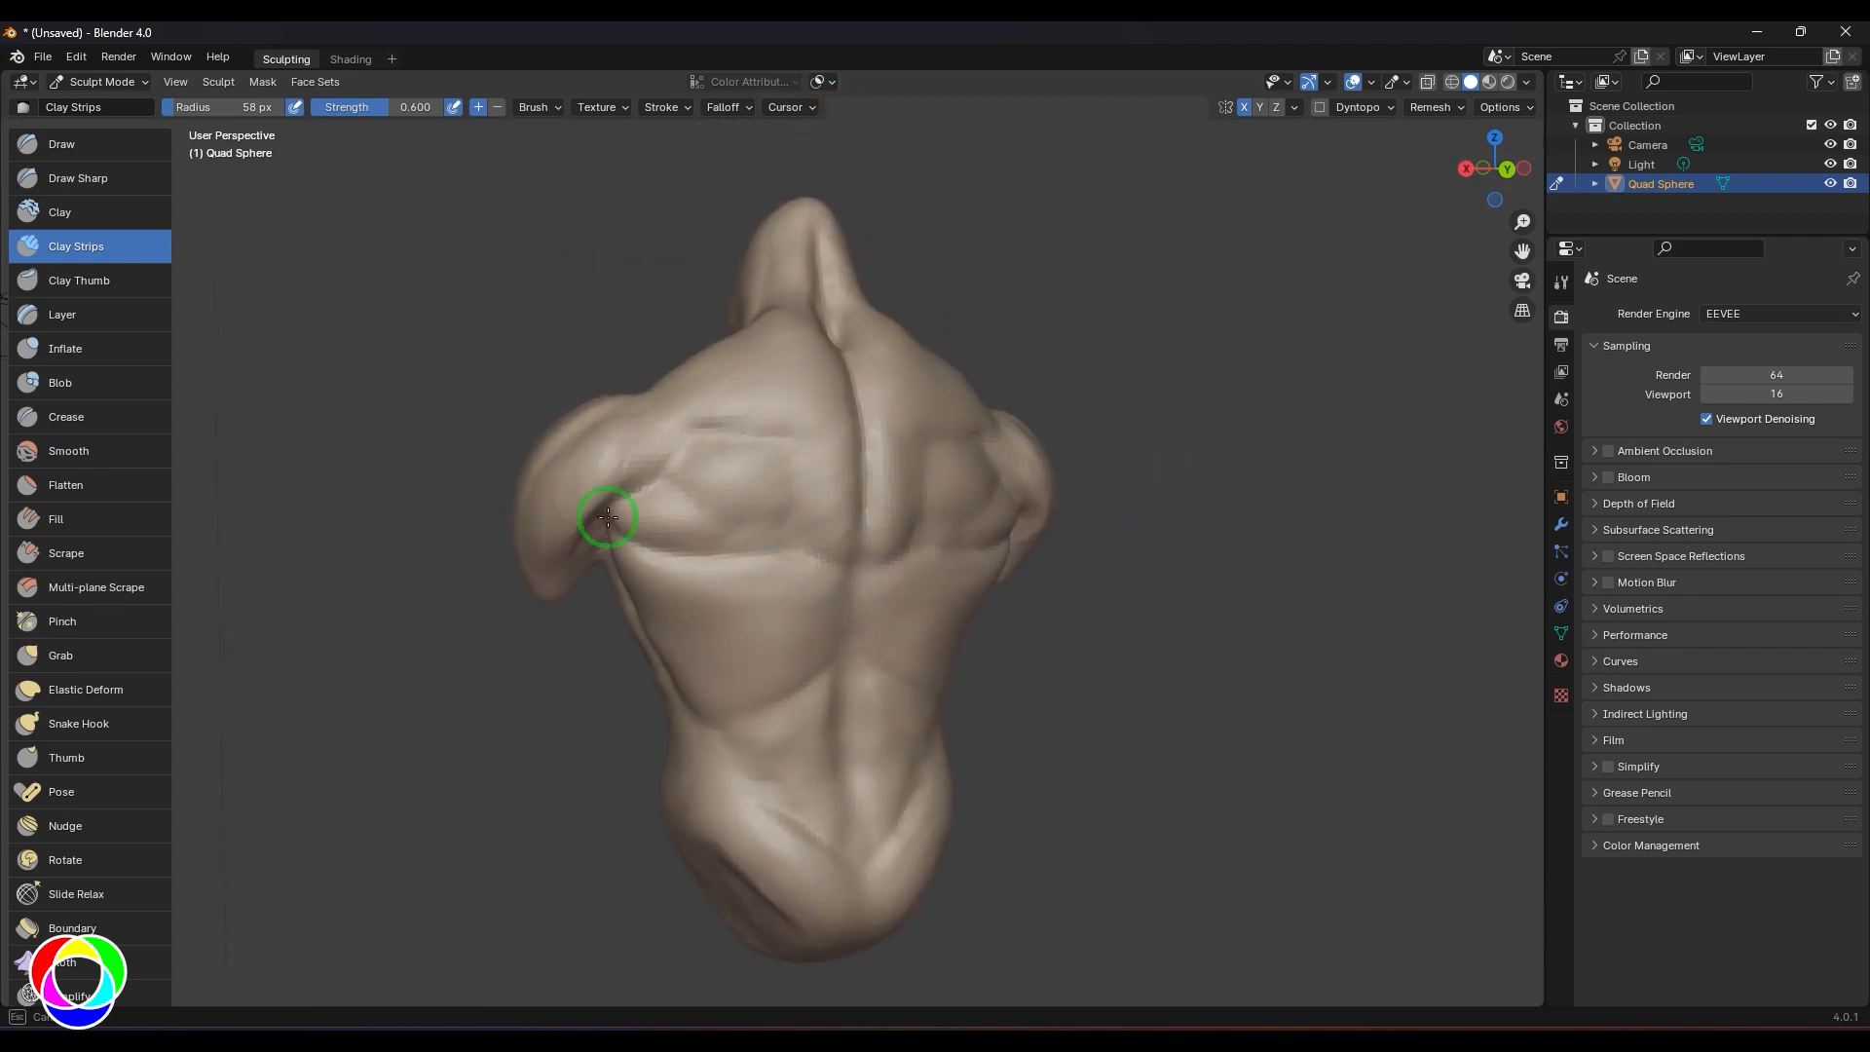
drag(608, 517, 600, 547)
shift+drag(826, 440, 829, 513)
shift+drag(645, 524, 652, 546)
- Build up the uppermost abdominal muscles just below the chest using Clay Strips at 30 px radius
mouse_move(1172, 639)
middle_down()
mouse_move(956, 751)
mouse_move(1172, 705)
mouse_move(1144, 720)
mouse_move(1048, 693)
middle_up()
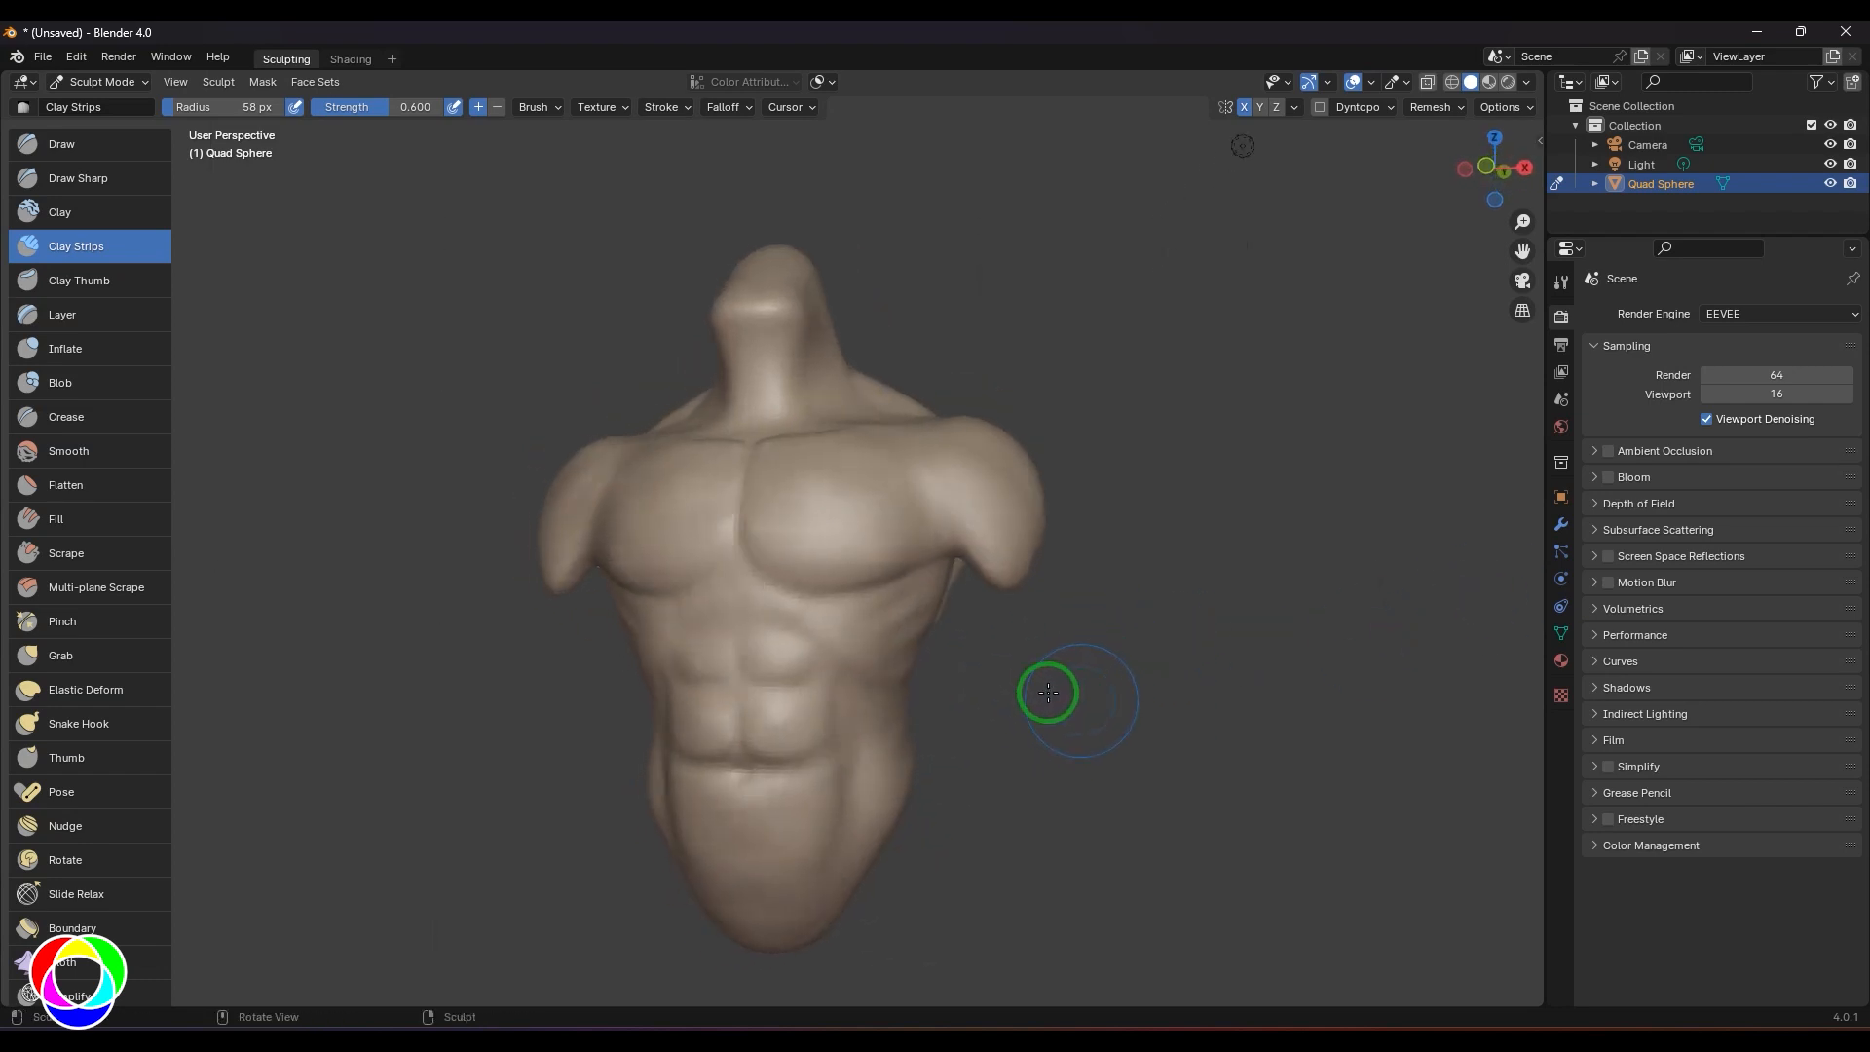
key(f)
click(772, 616)
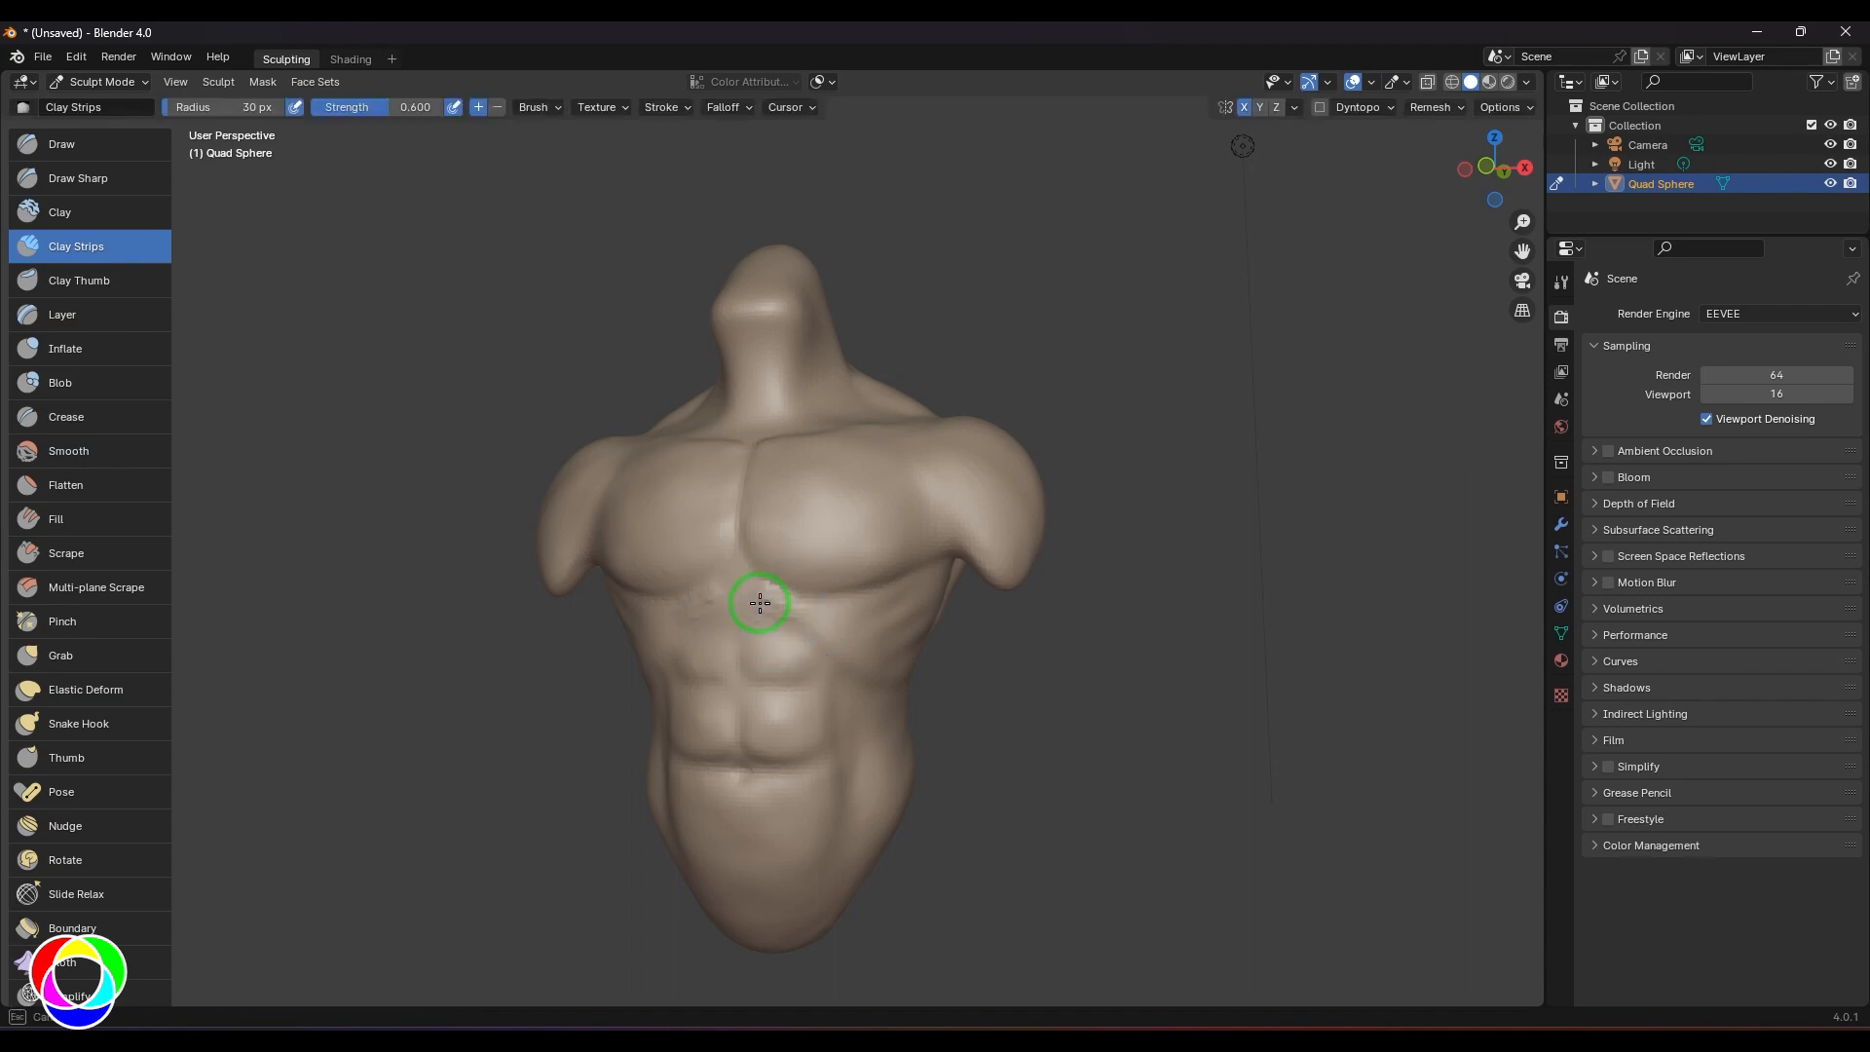
mouse_move(794, 612)
mouse_down()
mouse_move(805, 626)
mouse_move(761, 641)
mouse_move(799, 625)
mouse_move(760, 601)
mouse_up()
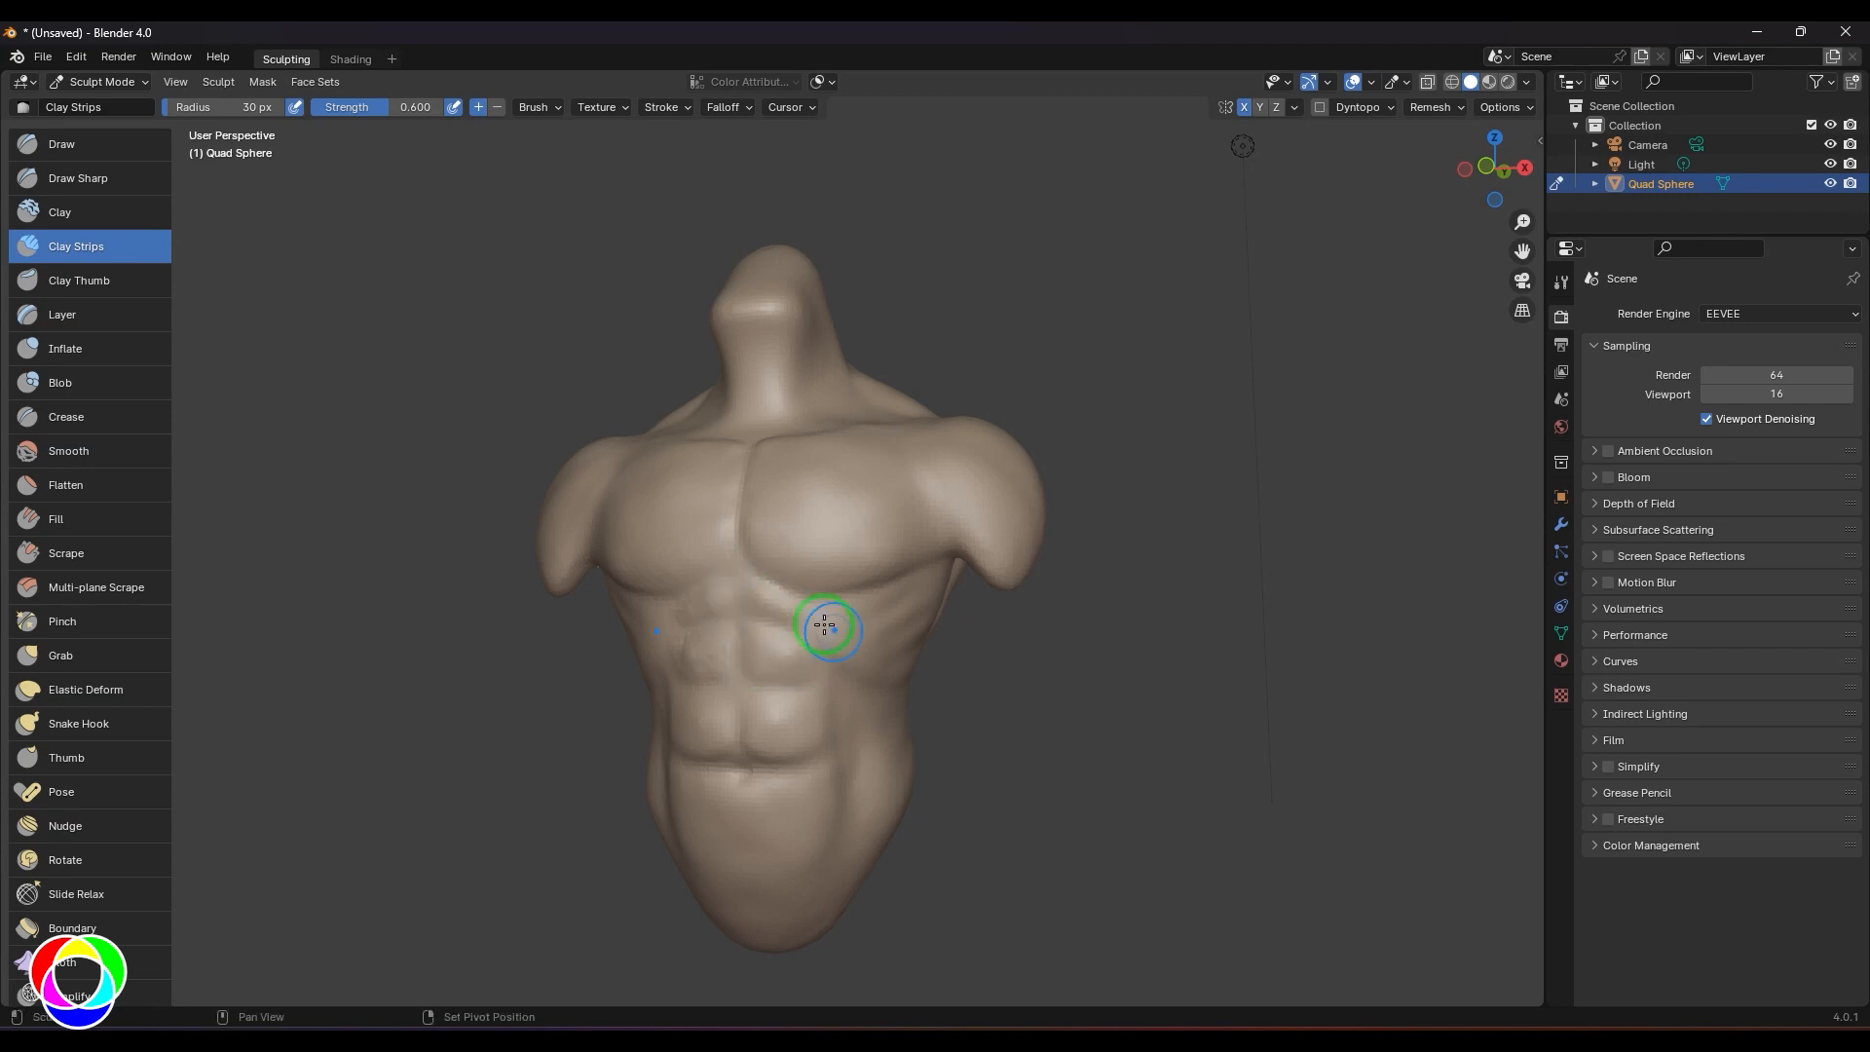
- Carve the serratus separations on the ribs below the armpits with Draw Sharp and build up their bumps with Clay Strips at 30 px radius
middle_drag(1077, 702, 1118, 627)
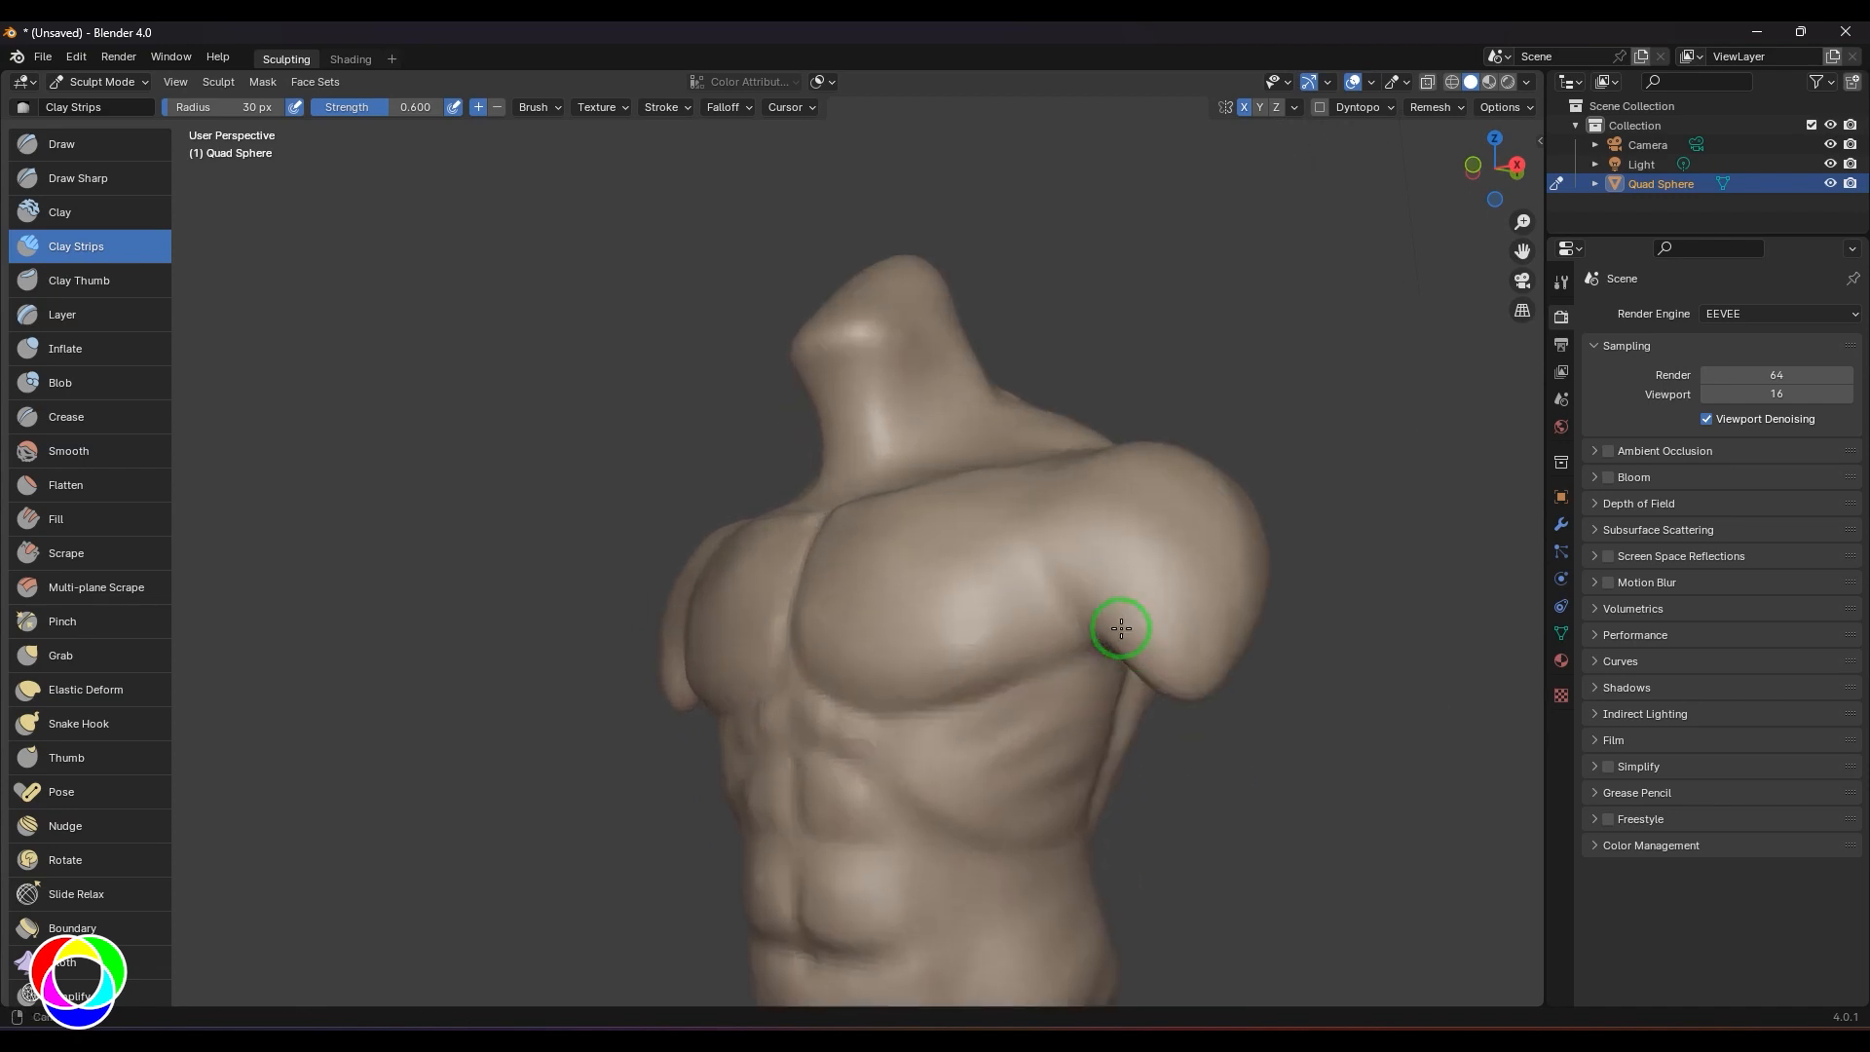
shift+middle_drag(1275, 837, 1048, 634)
click(109, 180)
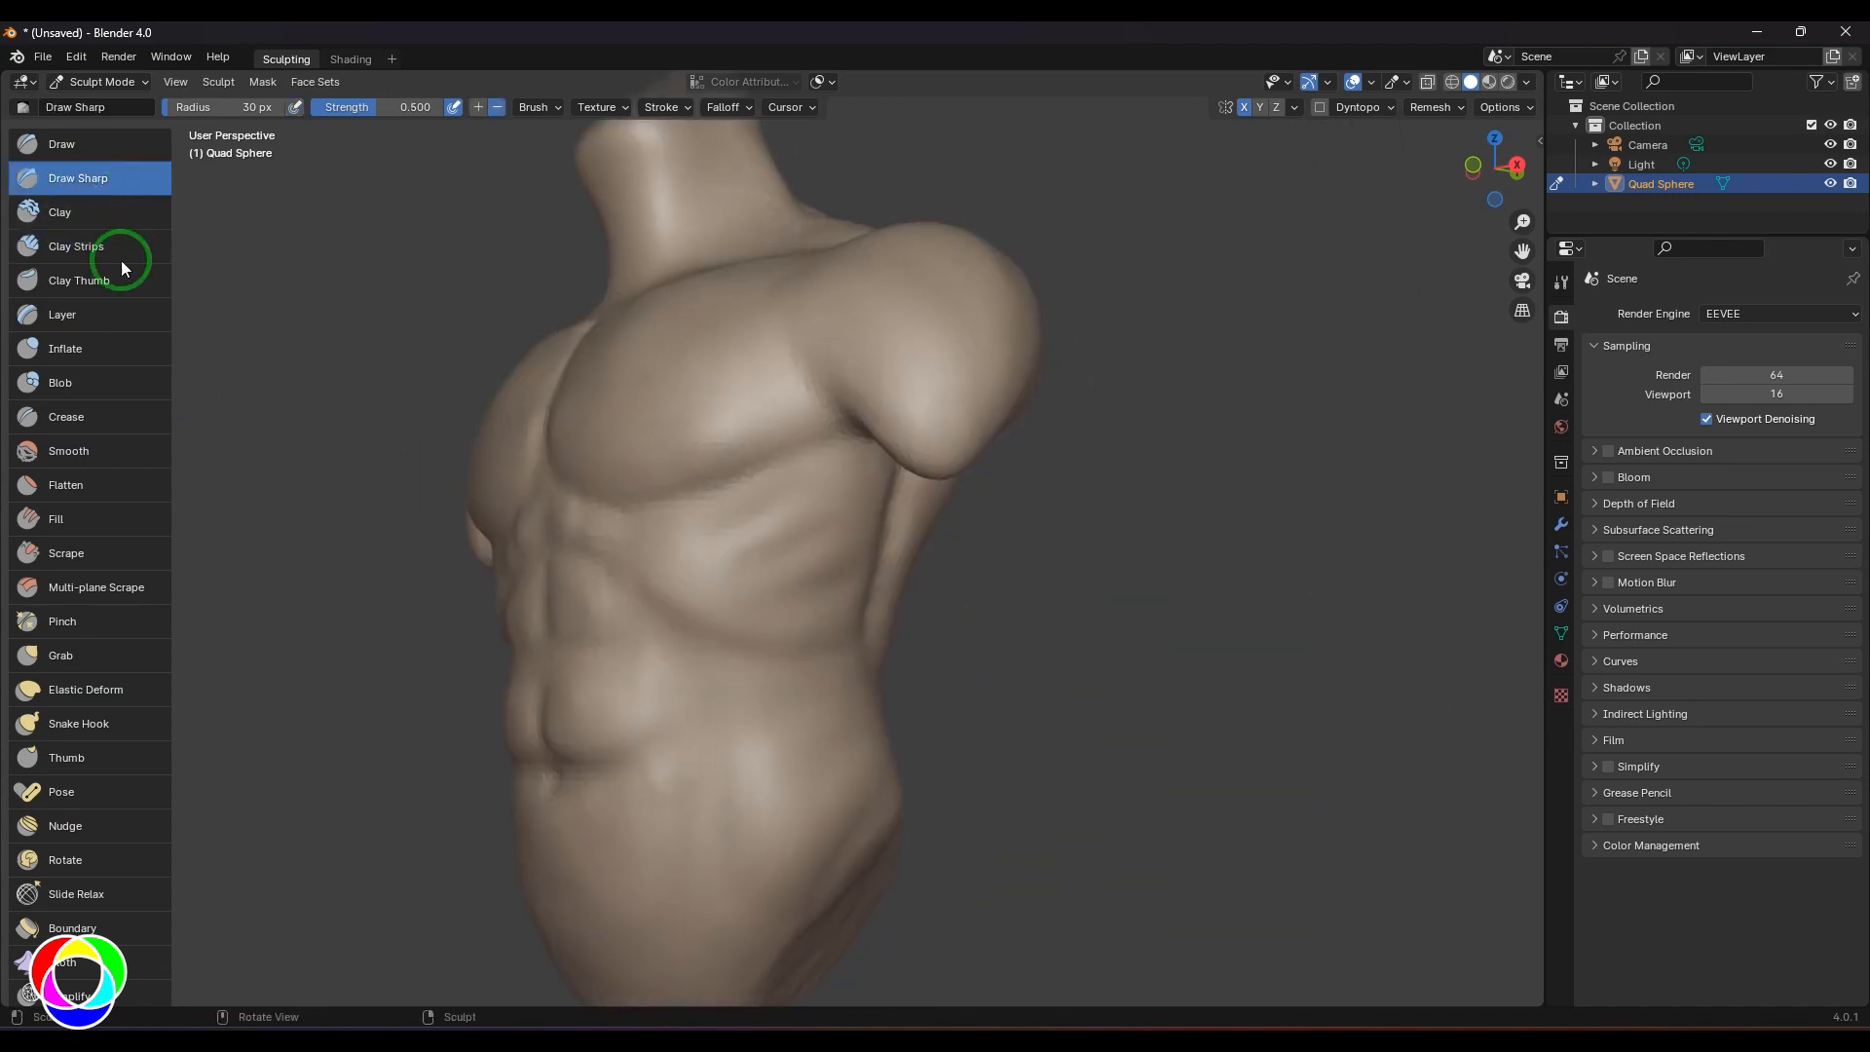
mouse_move(789, 469)
mouse_down()
mouse_move(780, 483)
mouse_move(834, 537)
mouse_up()
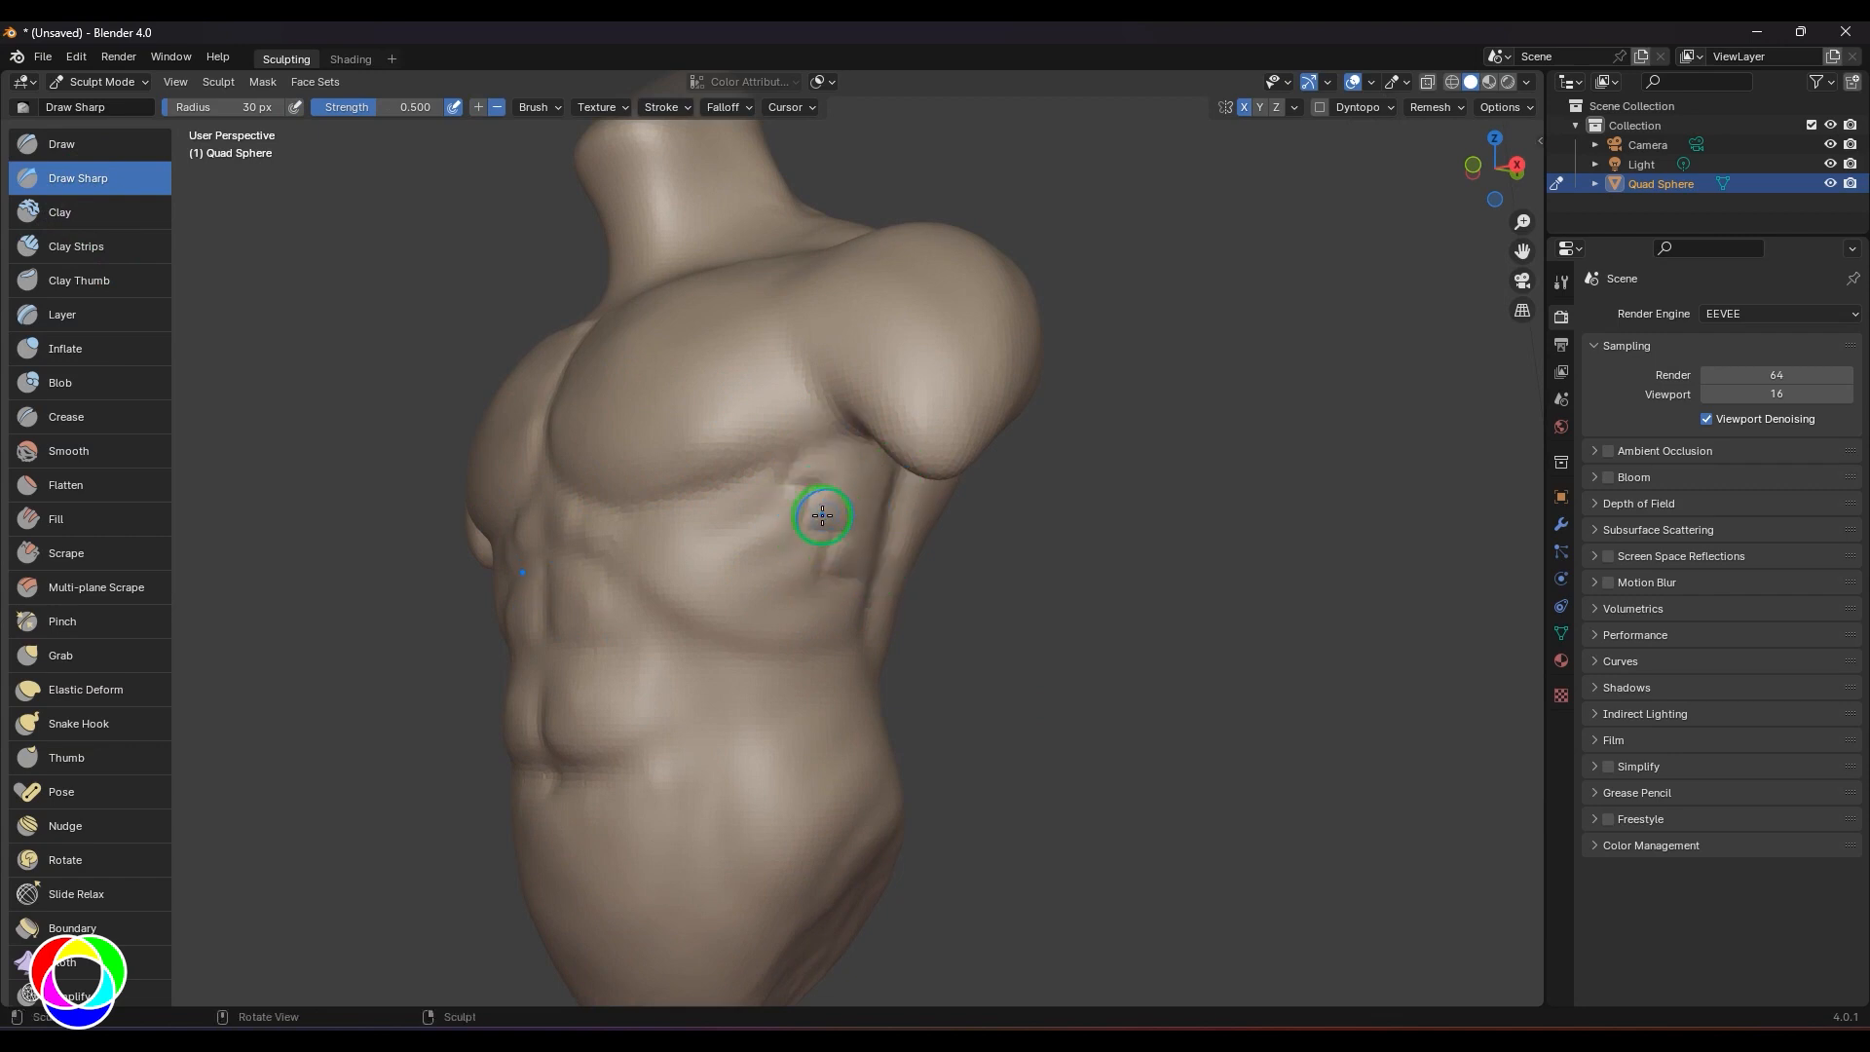
key(c)
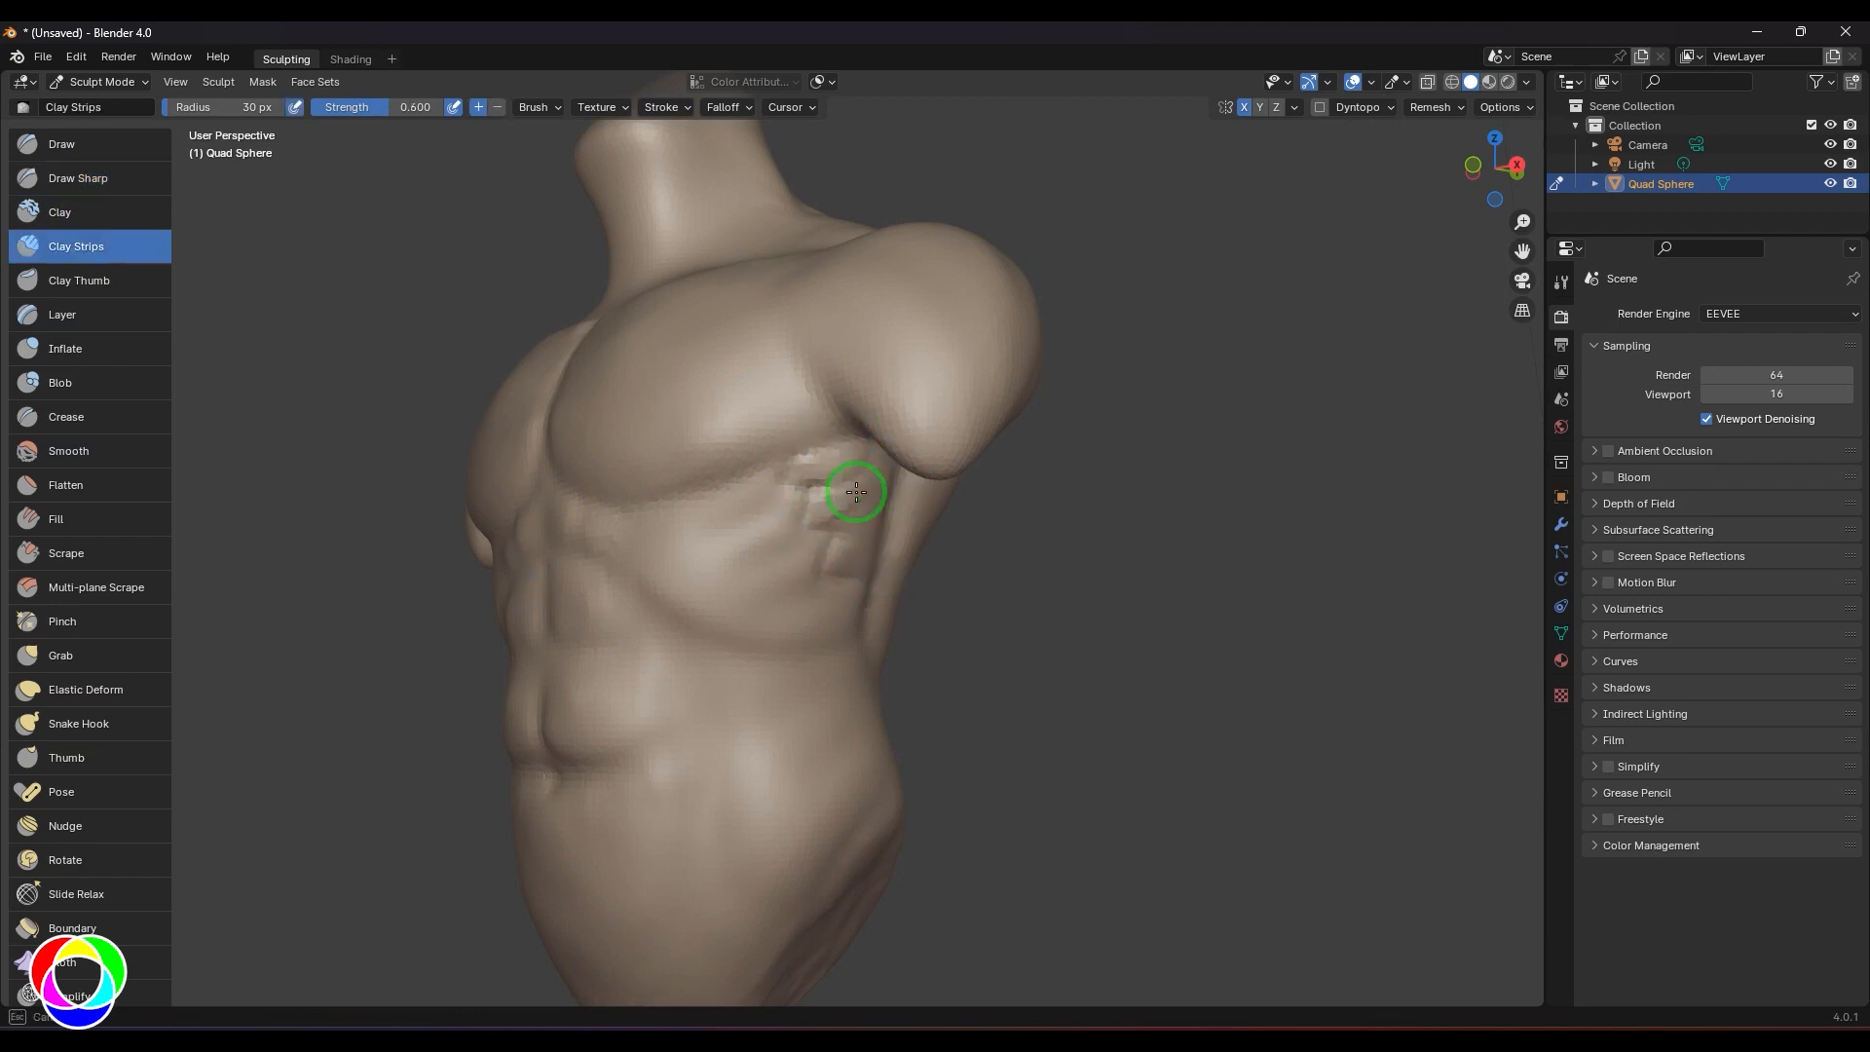
mouse_move(857, 492)
mouse_down()
mouse_move(857, 553)
mouse_move(870, 528)
mouse_up()
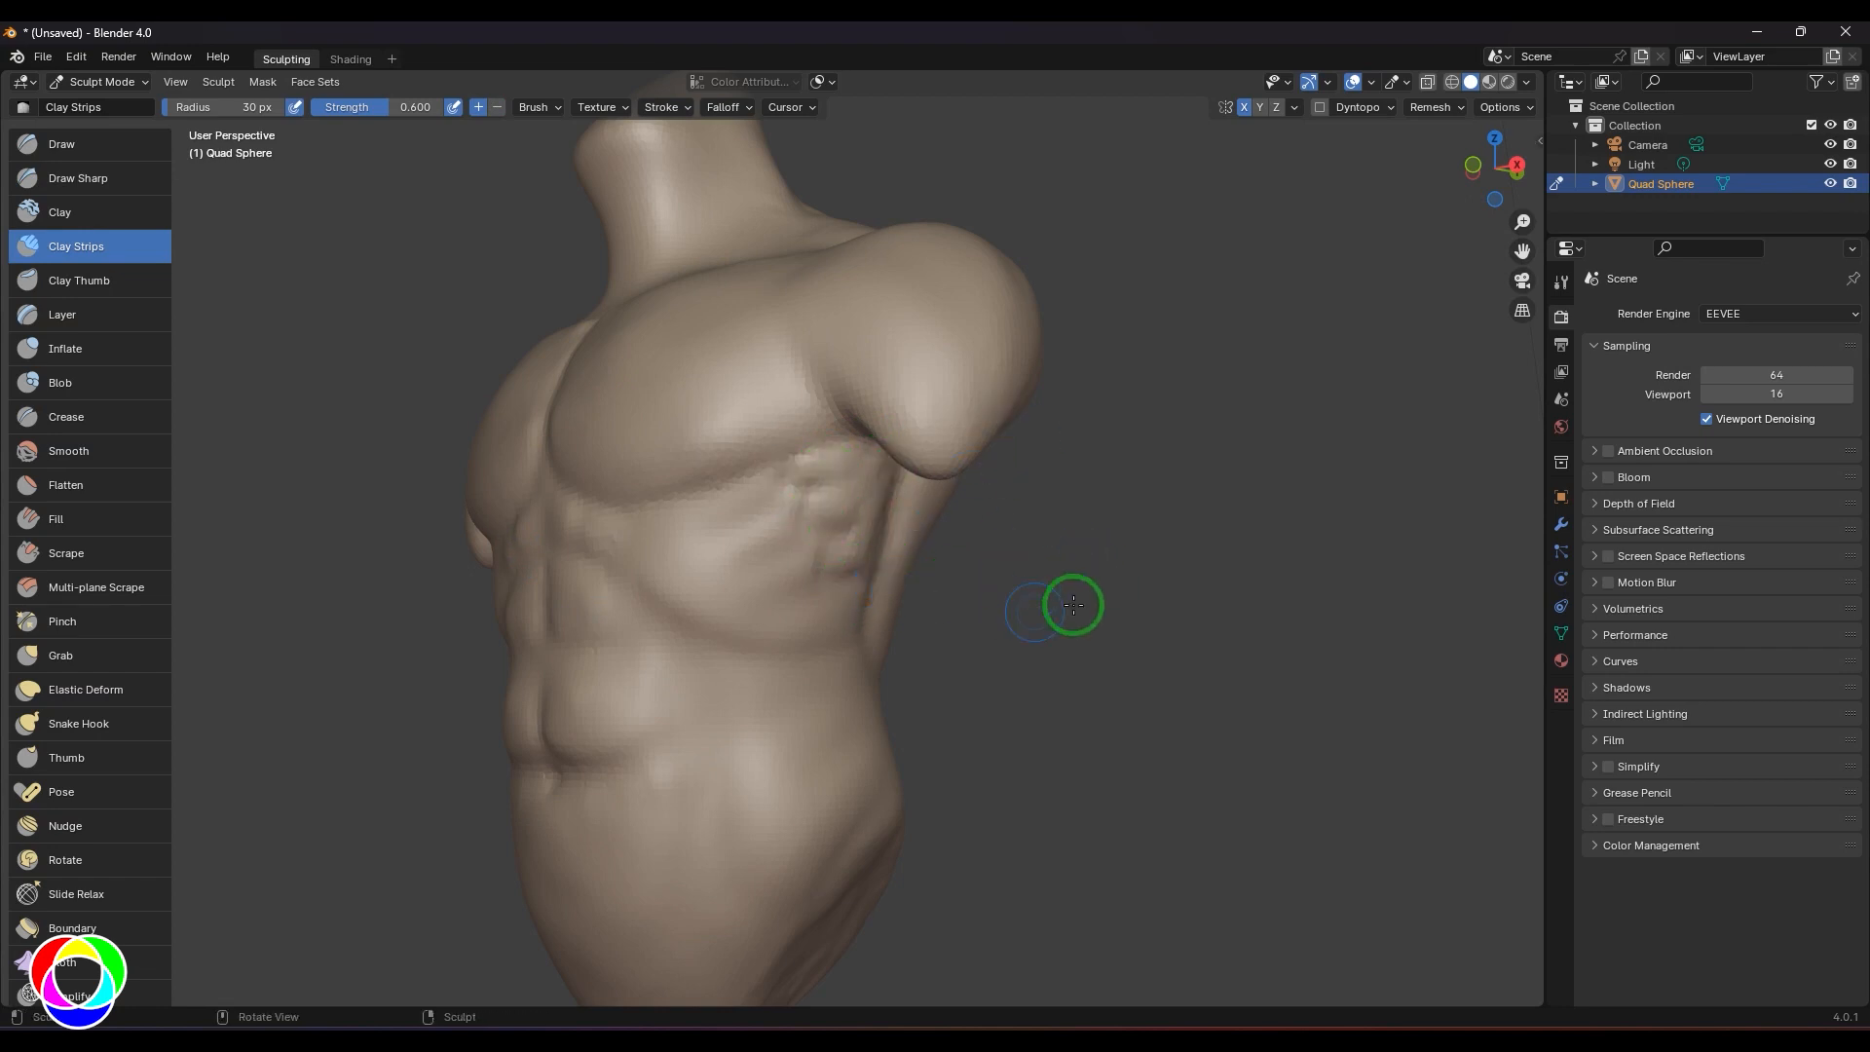
- Reshape the armpits, upper ribs and deltoids from the front and side views using Grab at 132 px radius
middle_drag(1069, 601, 1223, 576)
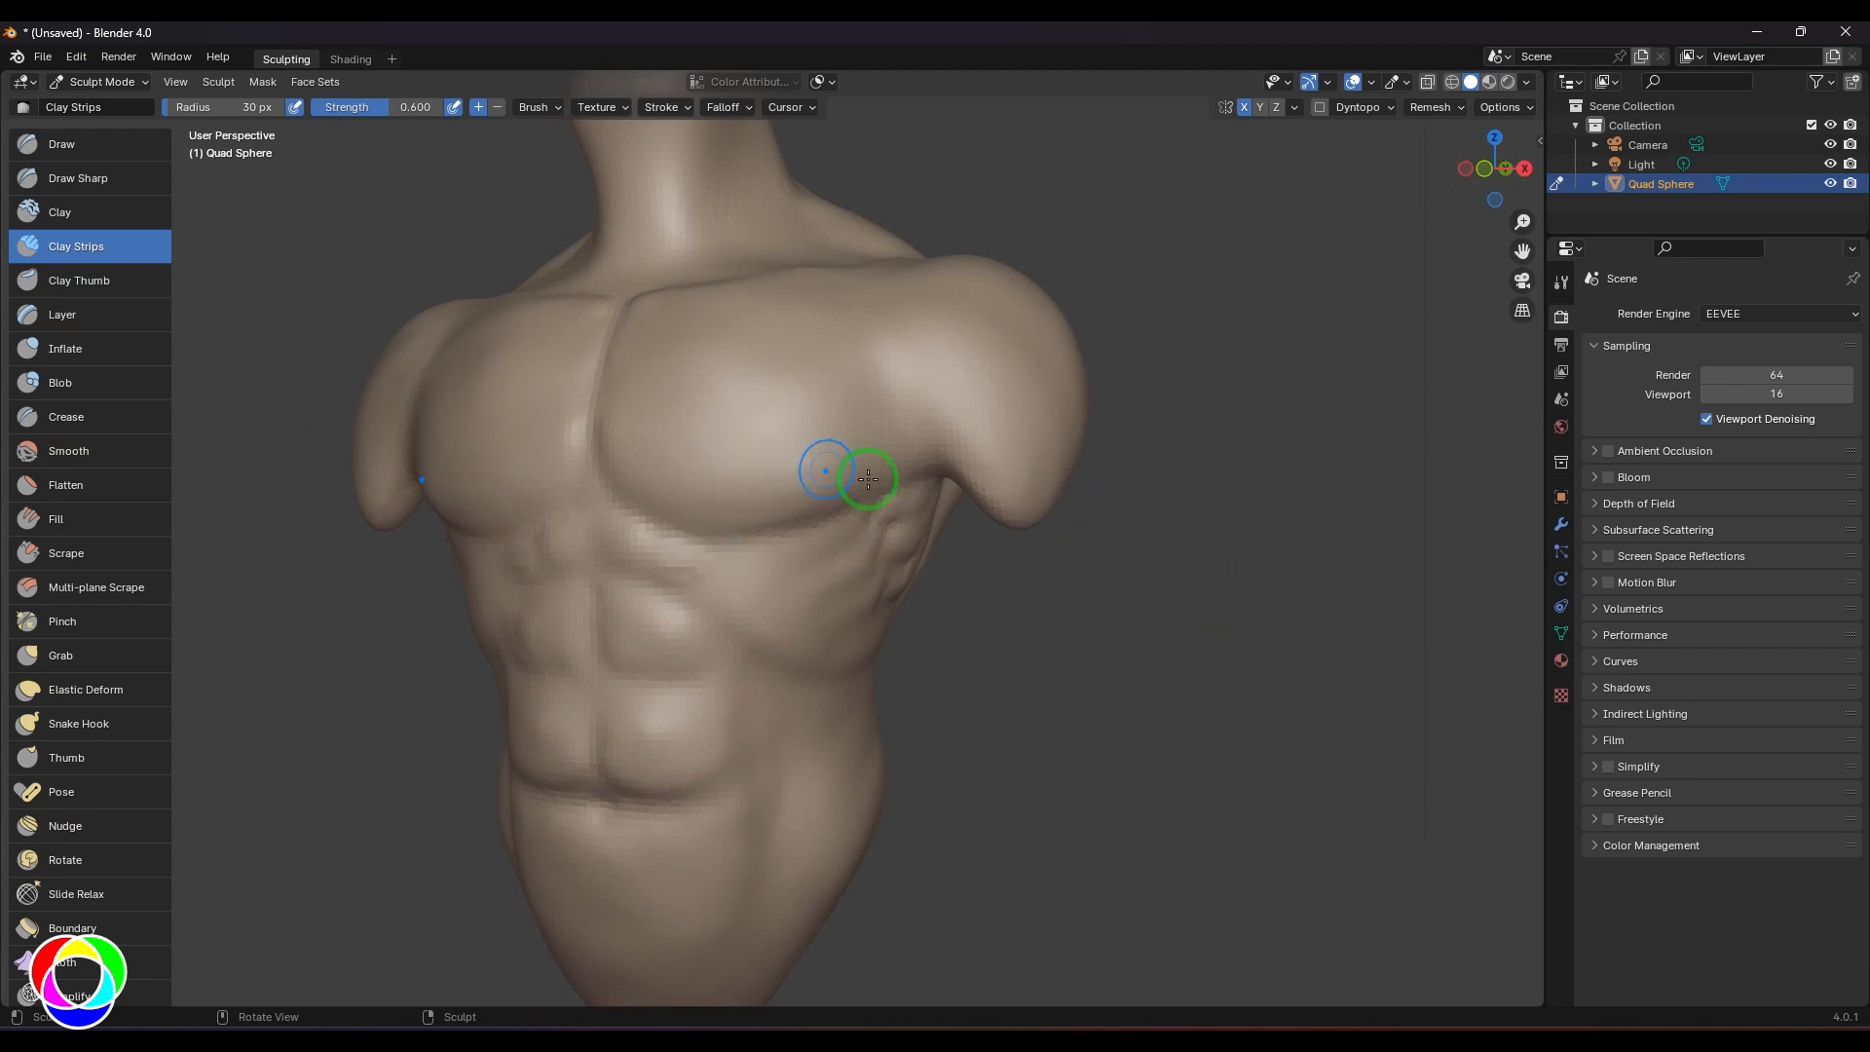
key(KP_1)
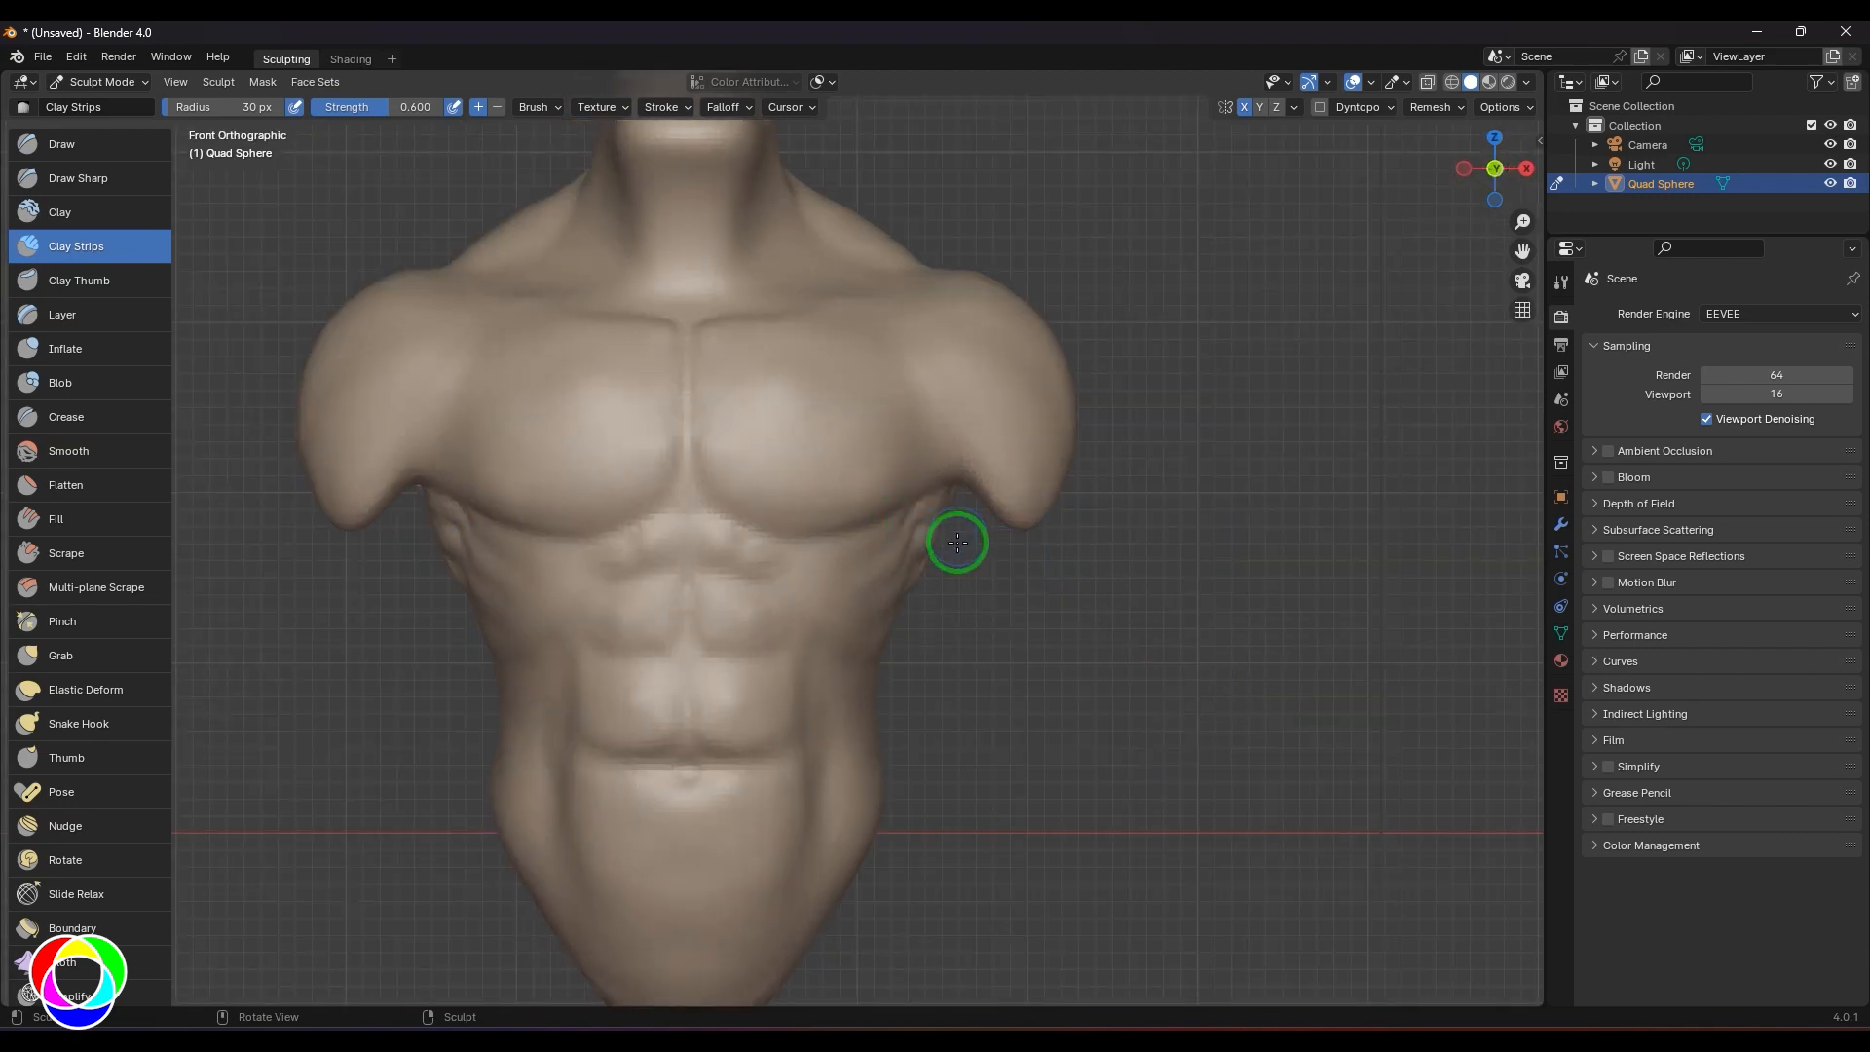
key(g)
key(f)
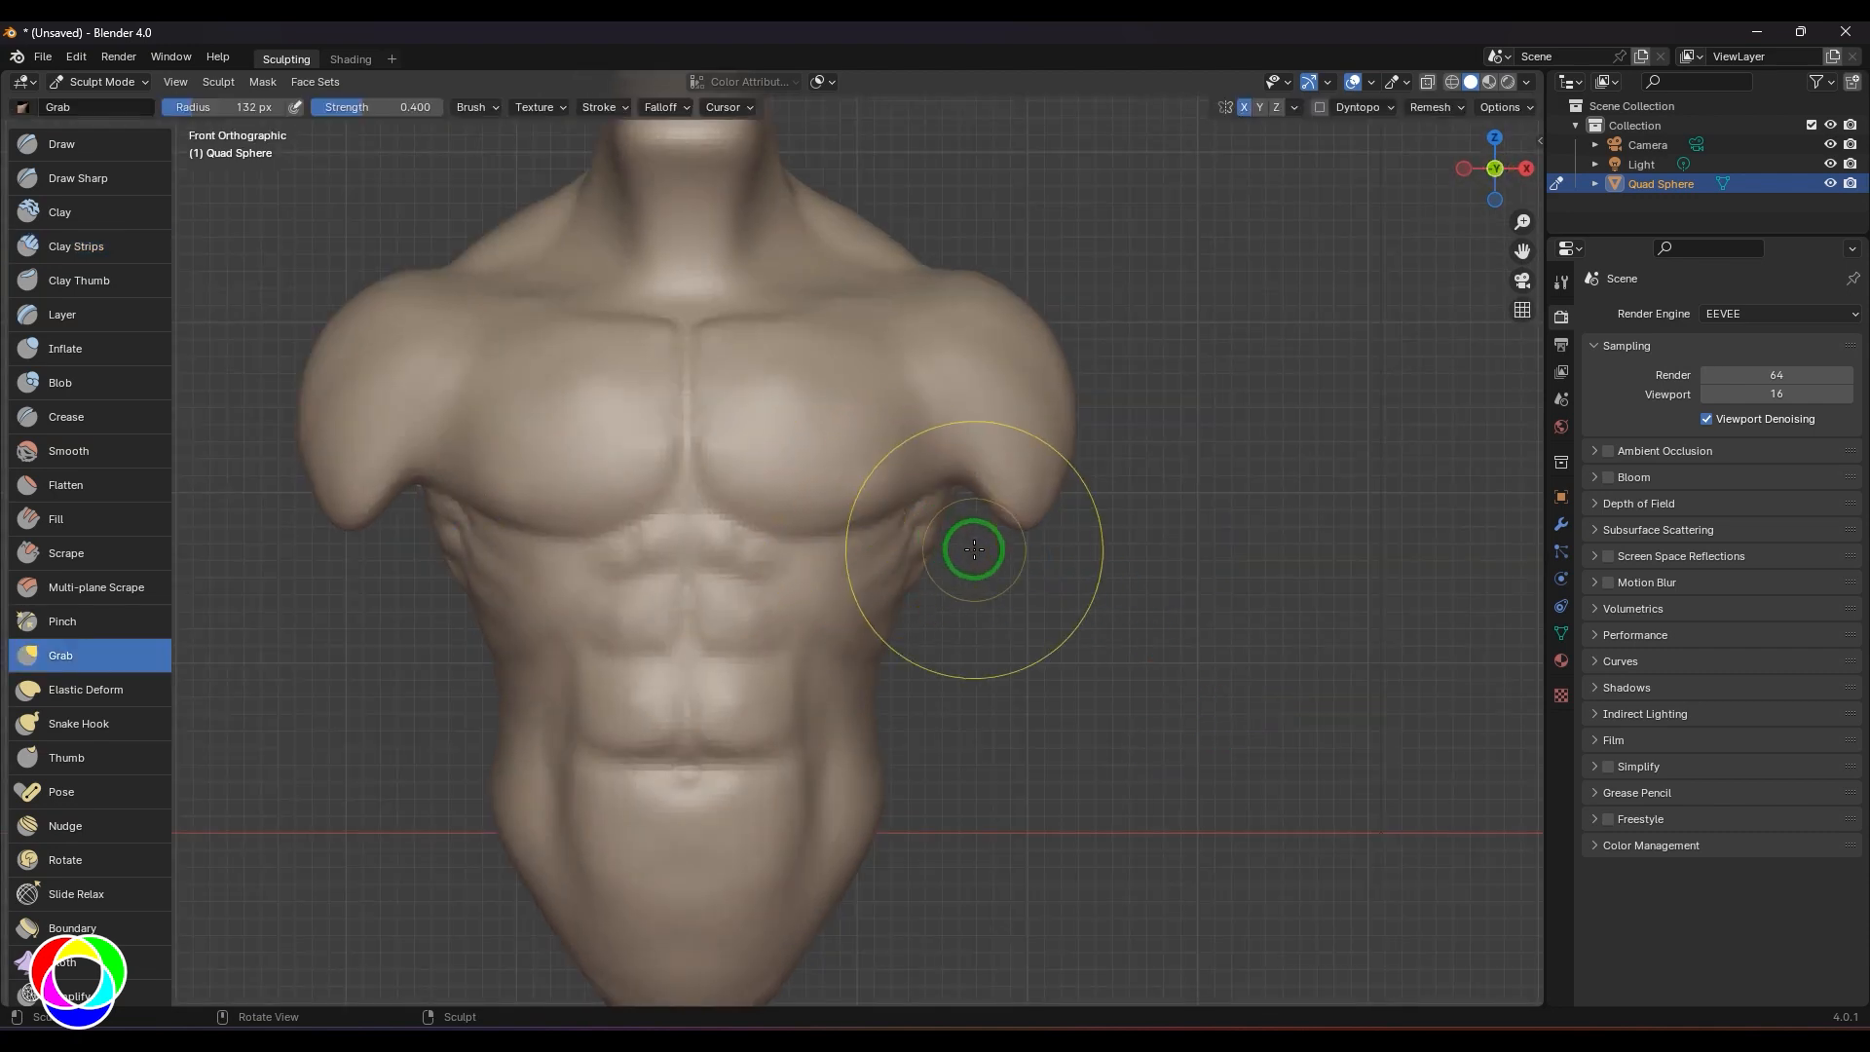
mouse_move(889, 493)
mouse_down()
mouse_move(926, 535)
mouse_move(947, 509)
mouse_move(856, 342)
mouse_move(818, 313)
mouse_move(985, 413)
mouse_move(1047, 513)
mouse_move(1098, 429)
mouse_move(964, 266)
mouse_move(956, 282)
mouse_up()
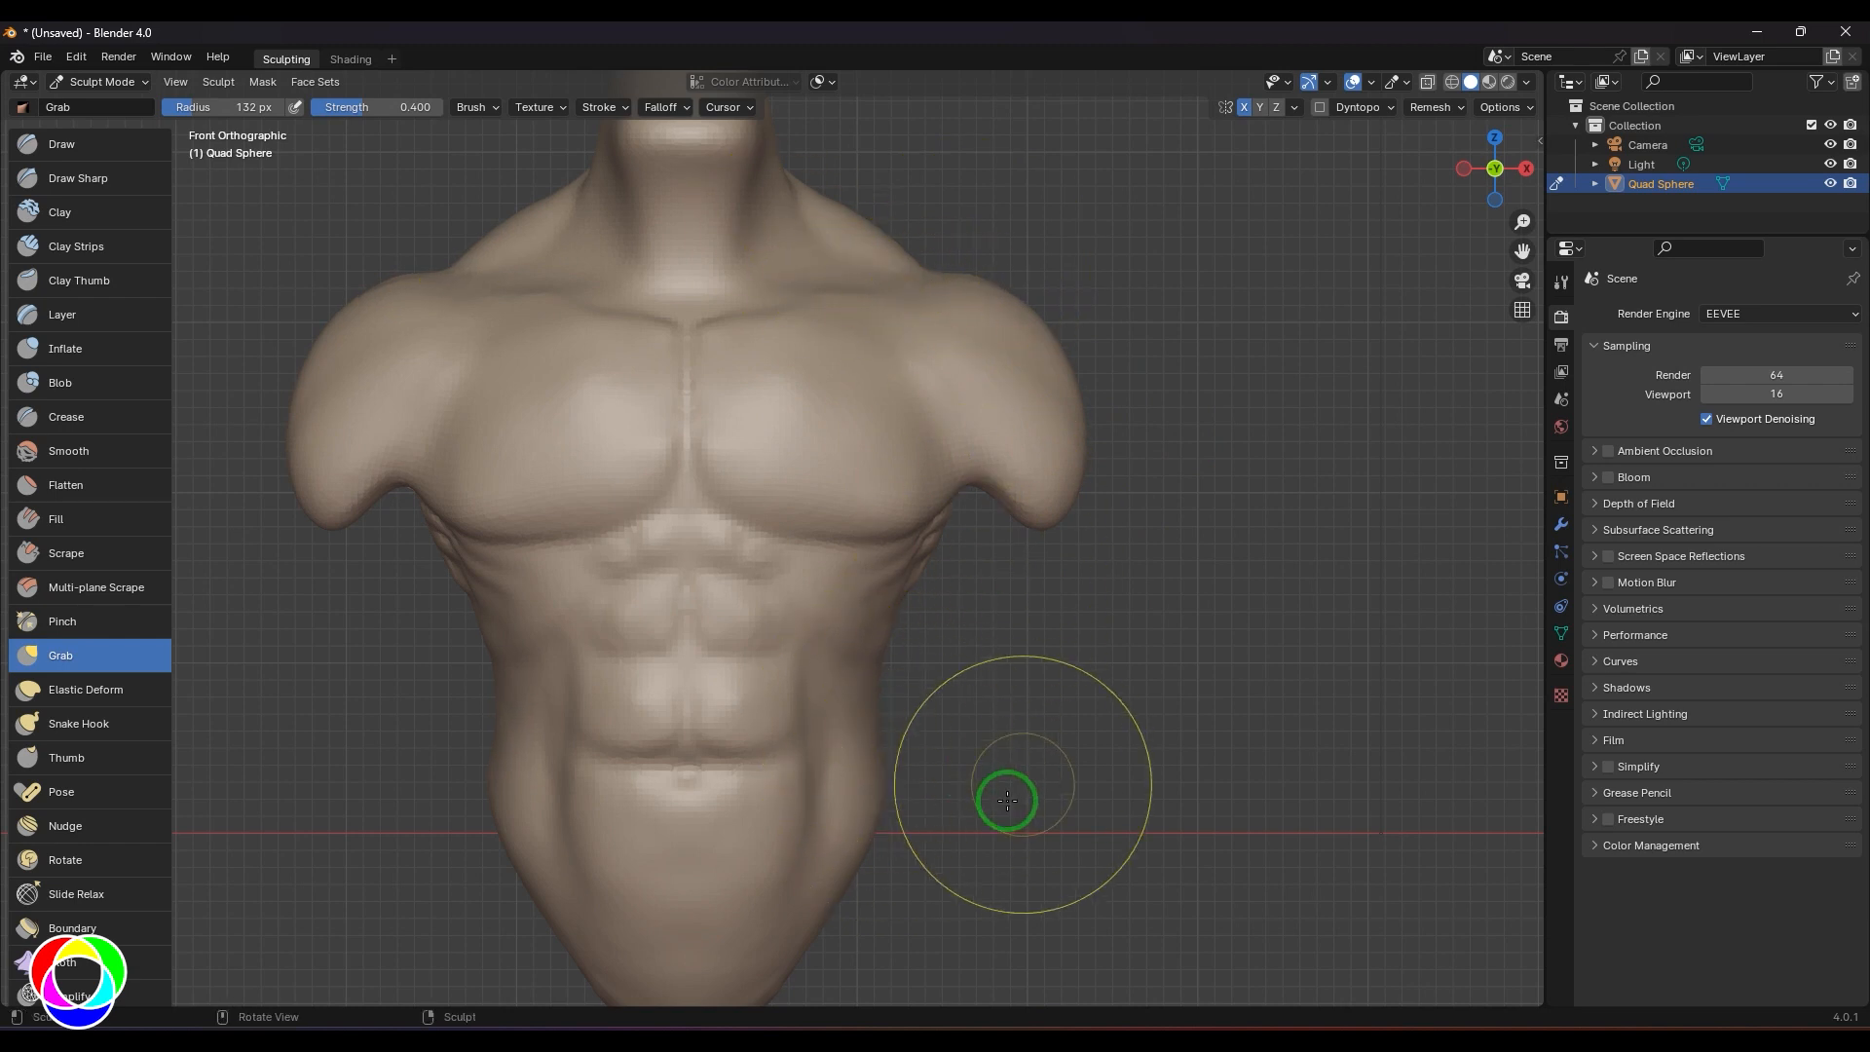
key(KP_3)
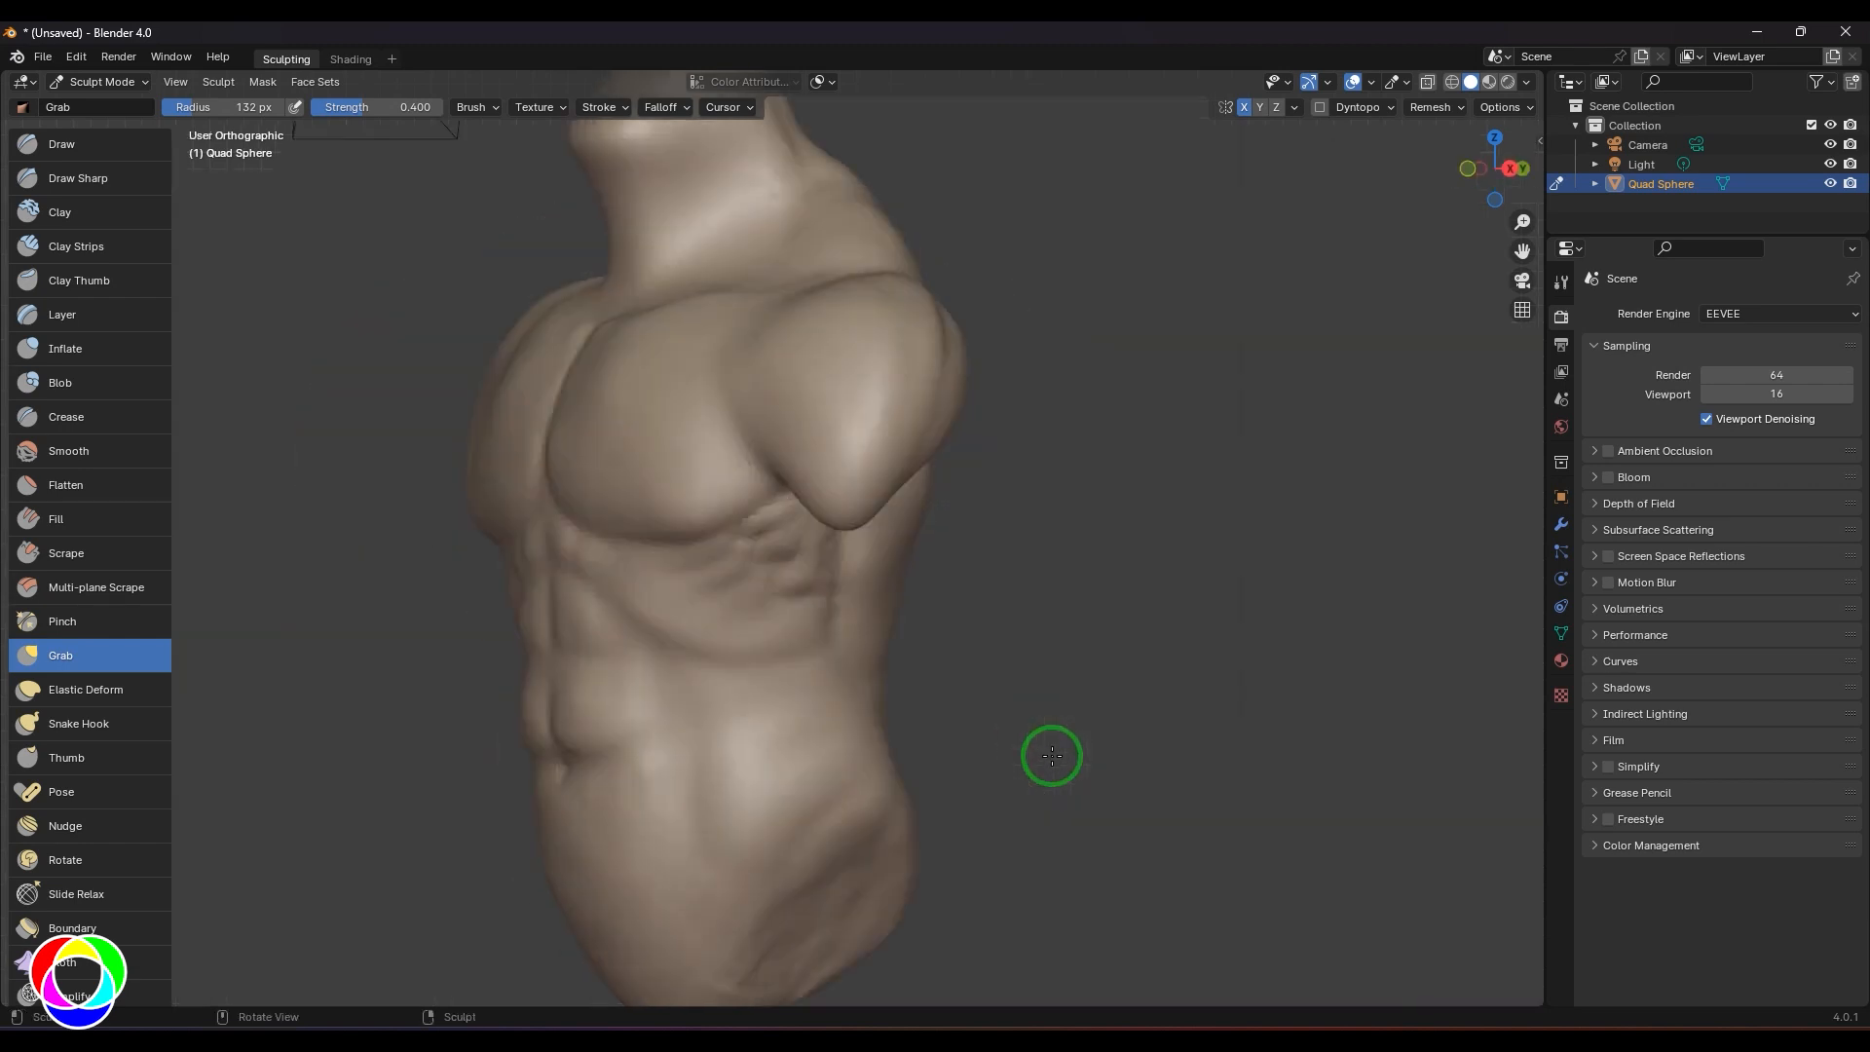
mouse_move(732, 625)
mouse_down()
mouse_move(773, 546)
mouse_move(860, 475)
mouse_move(867, 419)
mouse_up()
mouse_move(1286, 634)
middle_down()
mouse_move(1308, 650)
mouse_move(1282, 693)
mouse_move(1327, 718)
mouse_move(1223, 656)
mouse_move(1315, 789)
mouse_move(1267, 741)
middle_up()
- Add nipples on the lower outer chest using Clay Strips at 39 px radius and even them out with Flatten
key(c)
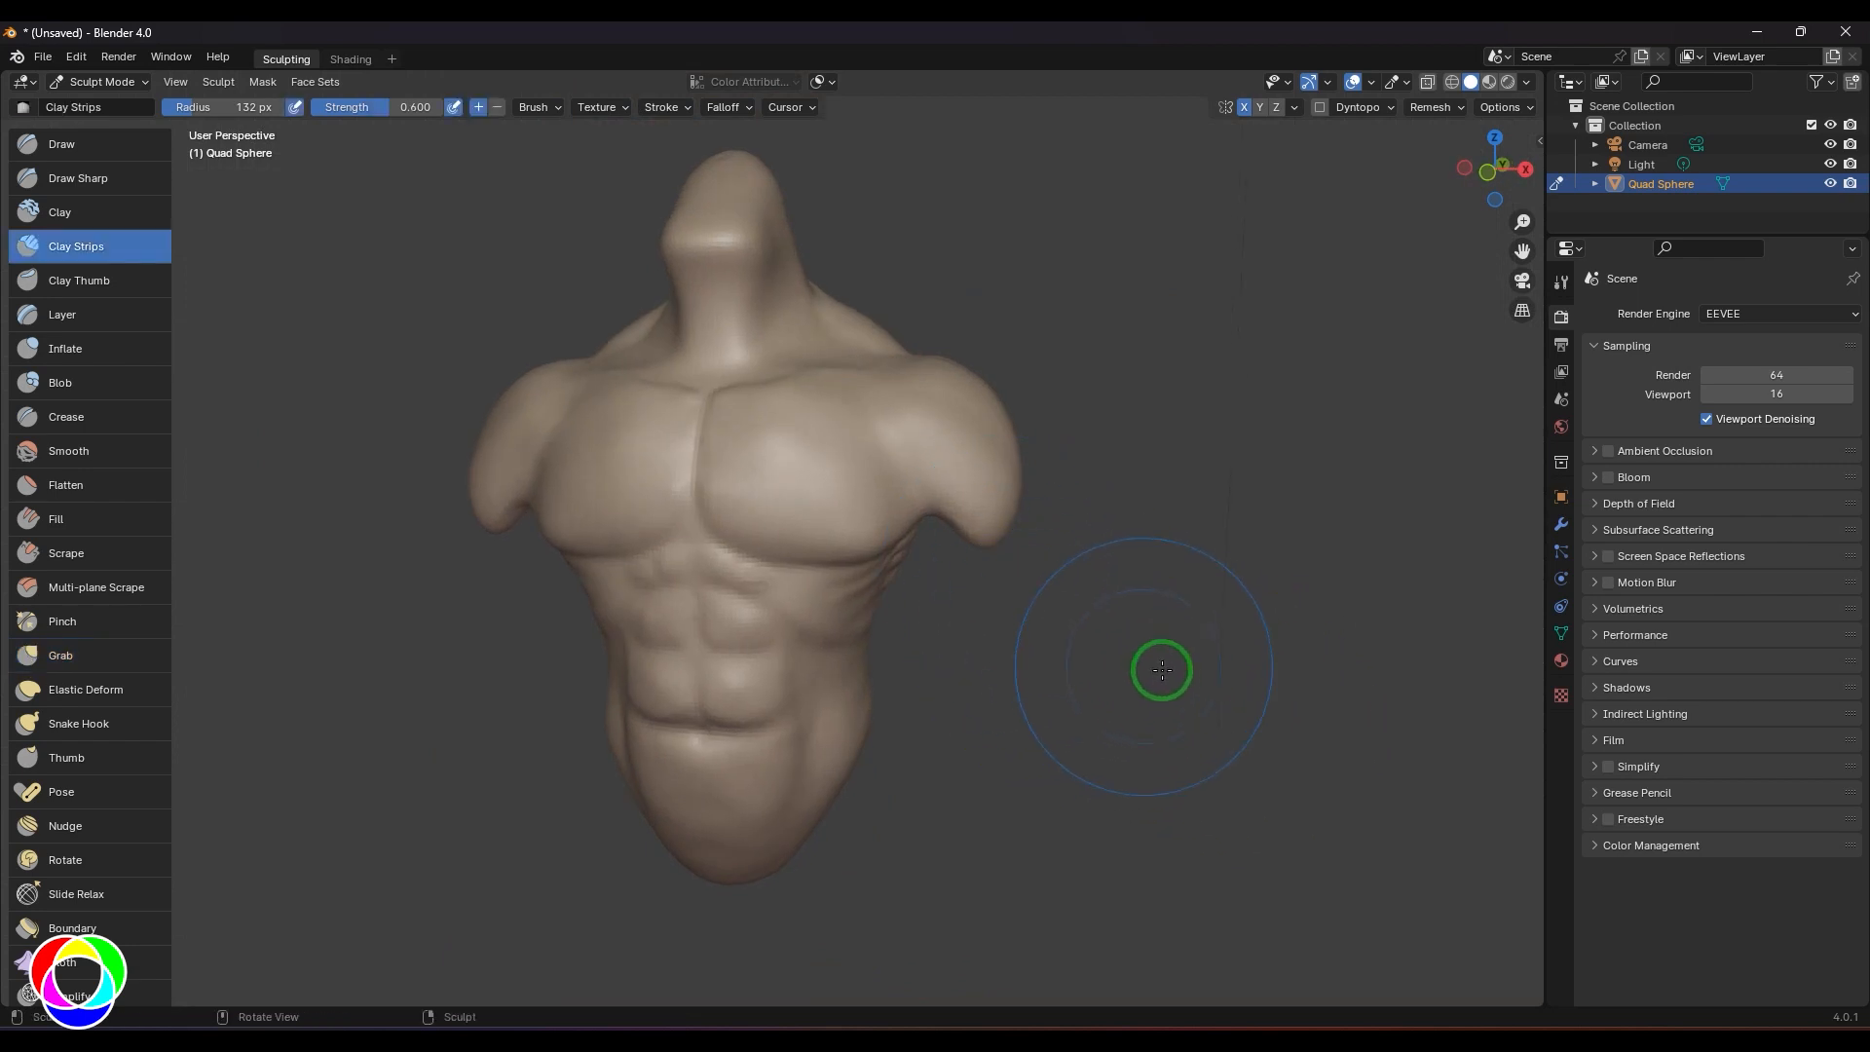
scroll(1181, 597, up, 5)
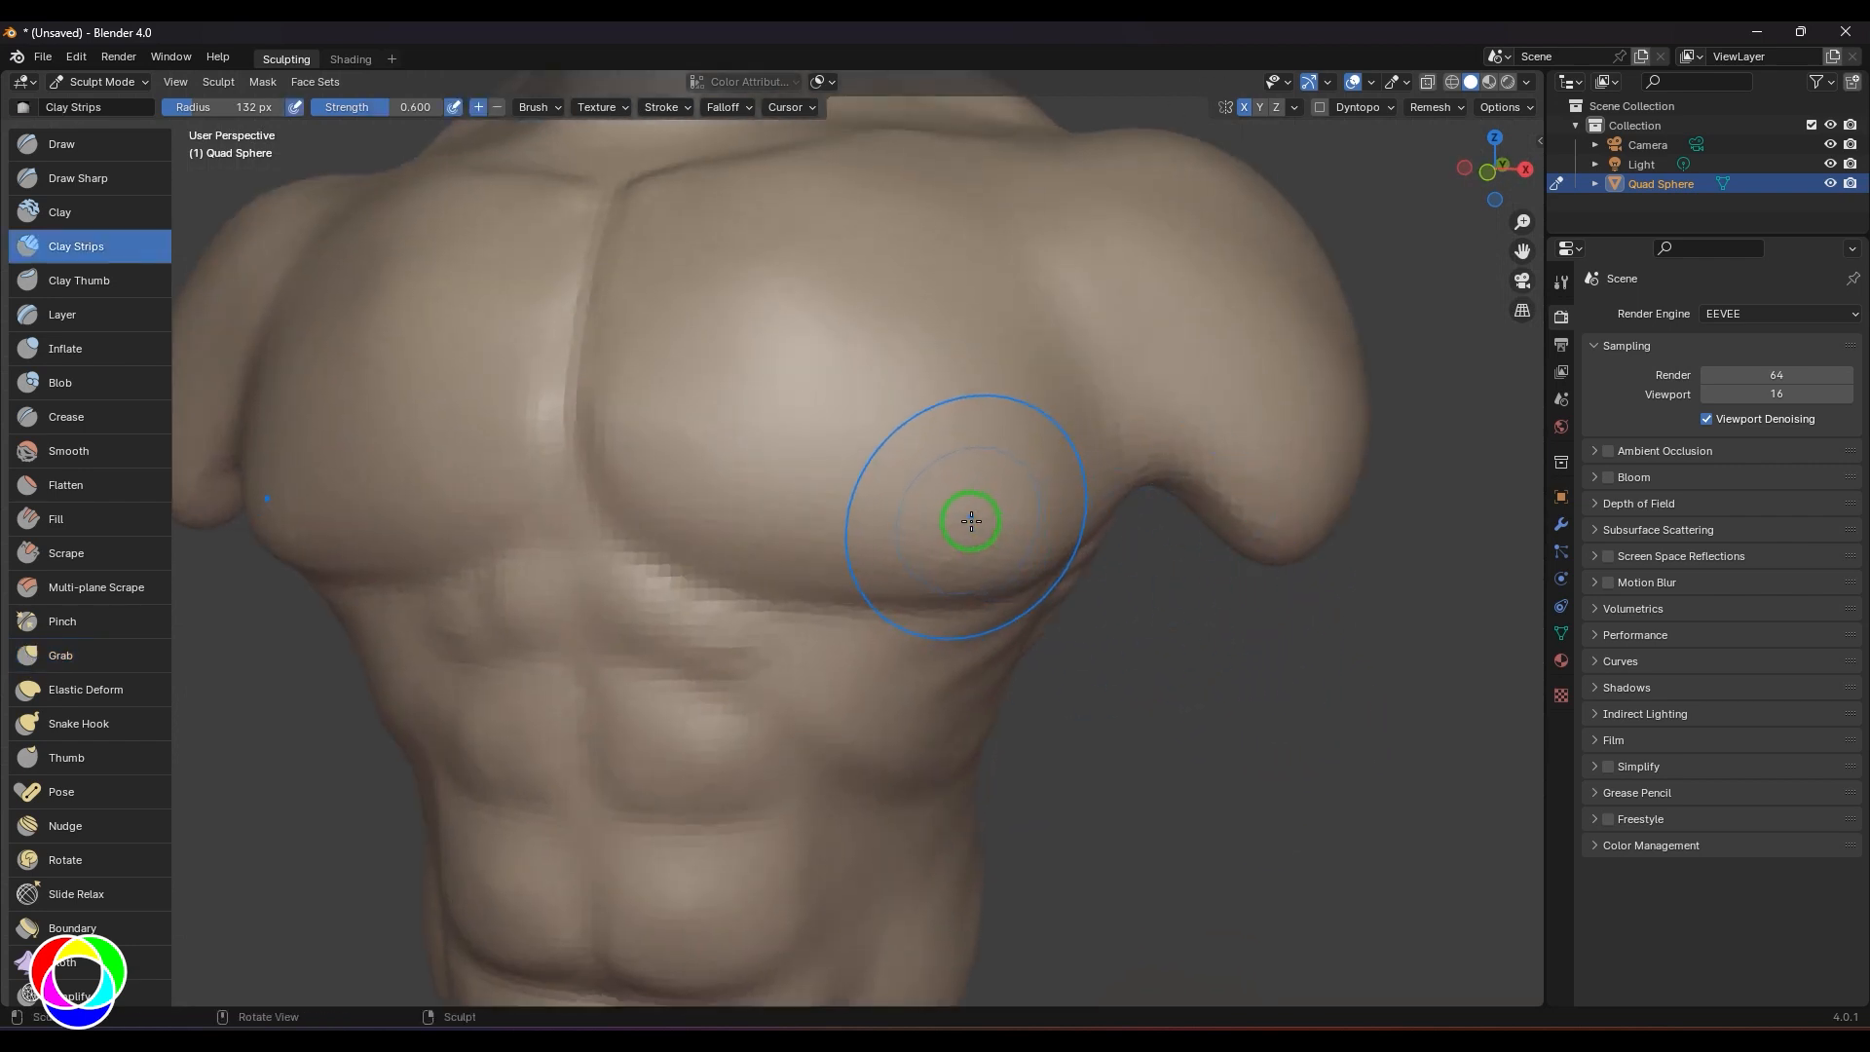
key(f)
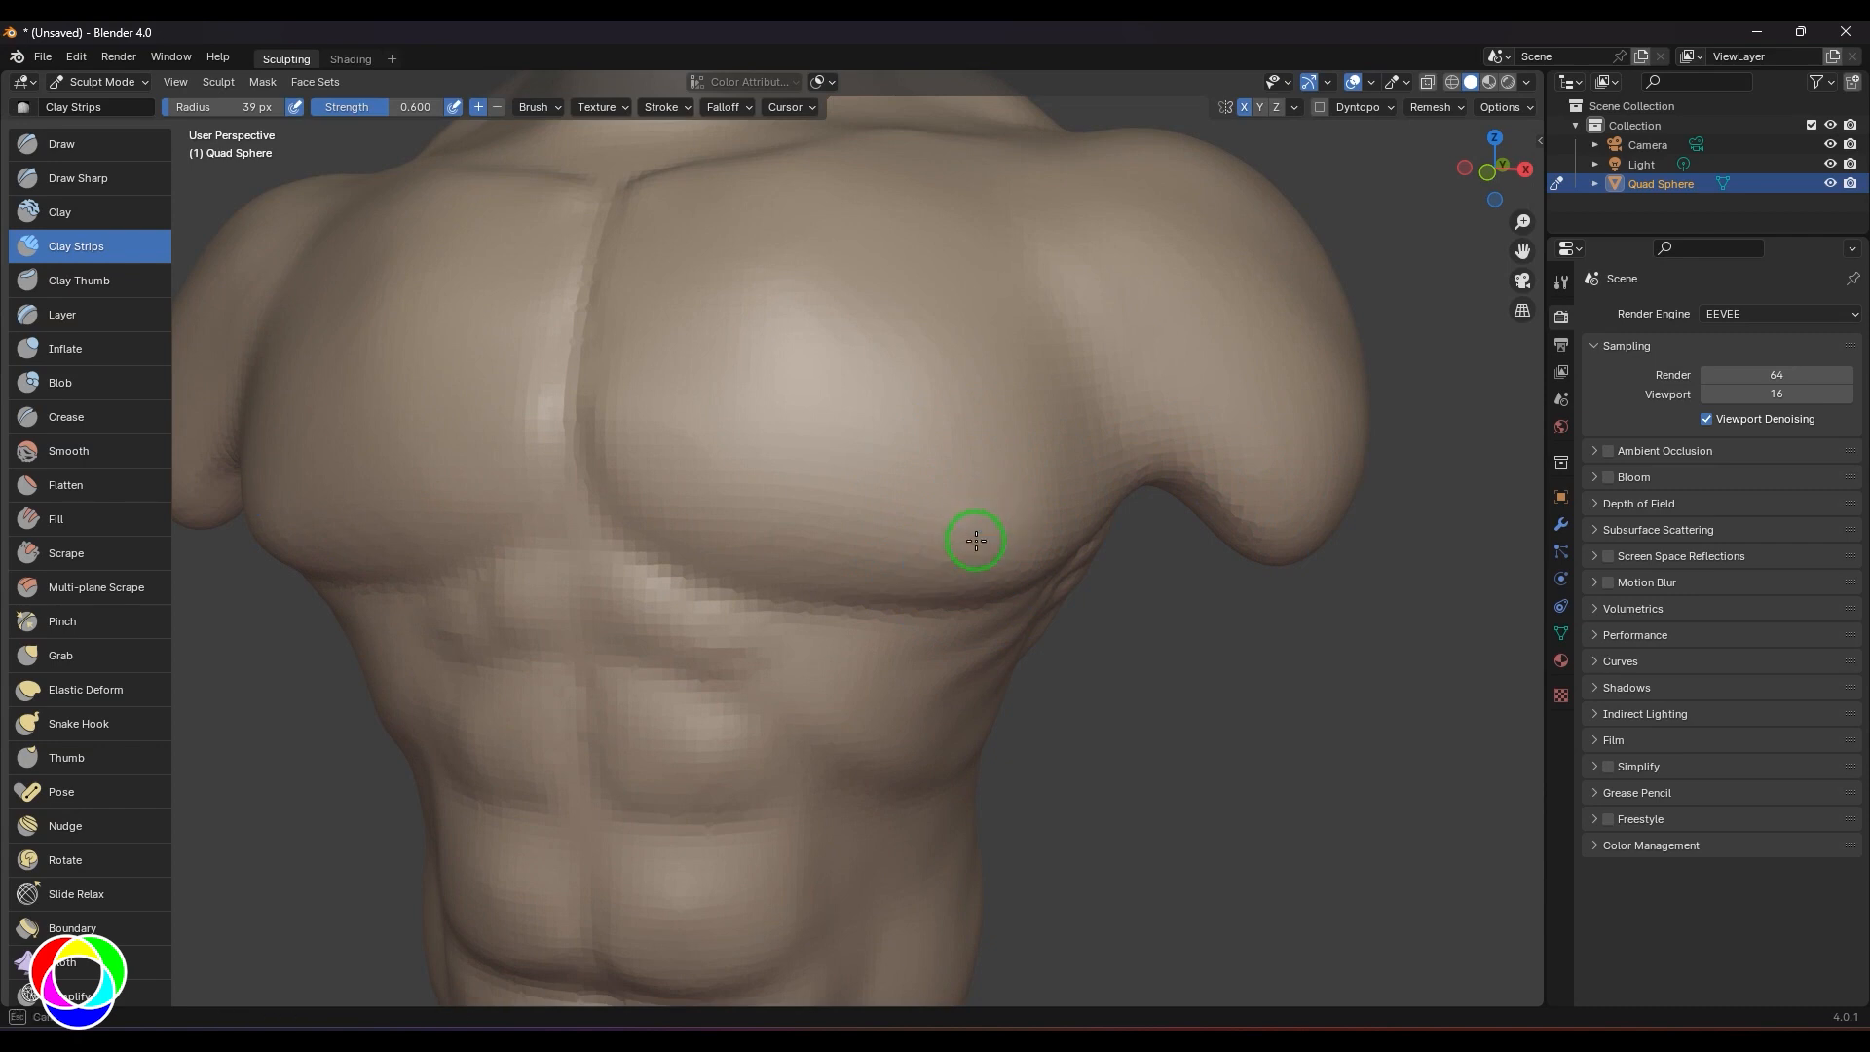
click(1008, 527)
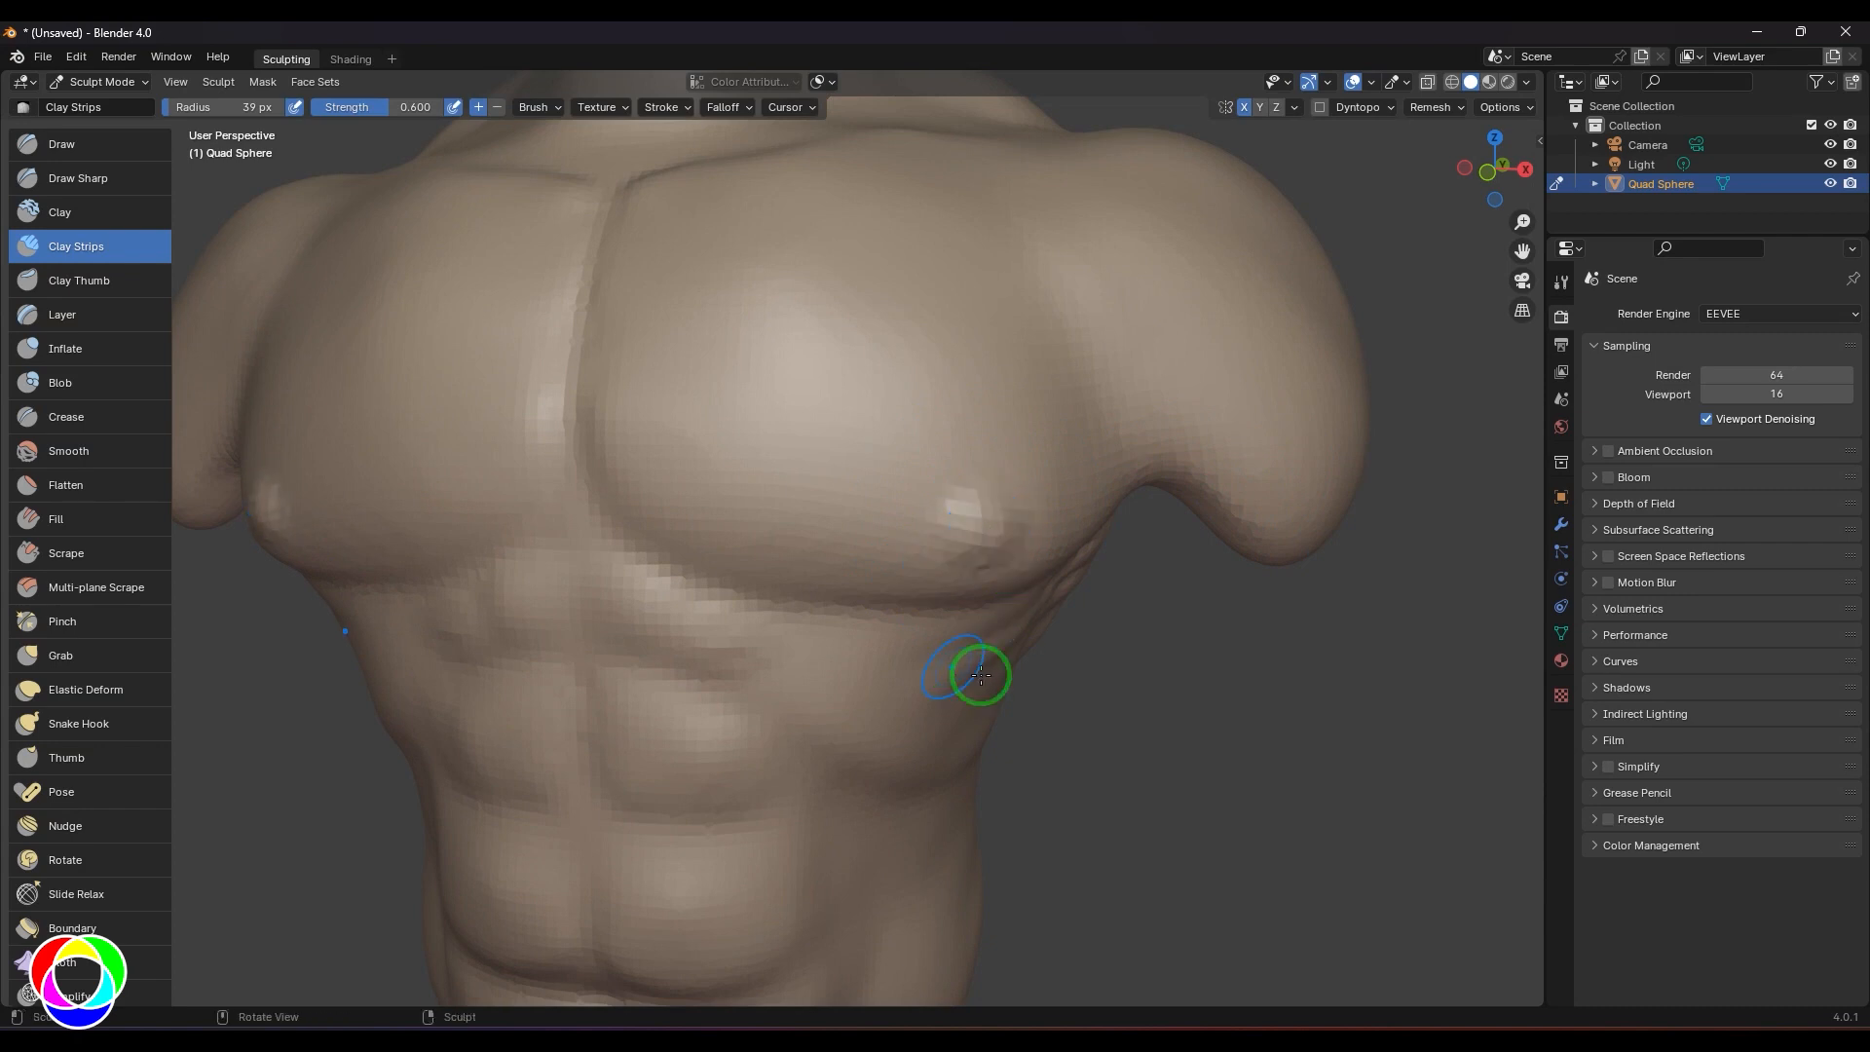
click(84, 487)
mouse_move(1064, 502)
mouse_down()
mouse_move(999, 524)
mouse_move(1189, 656)
mouse_up()
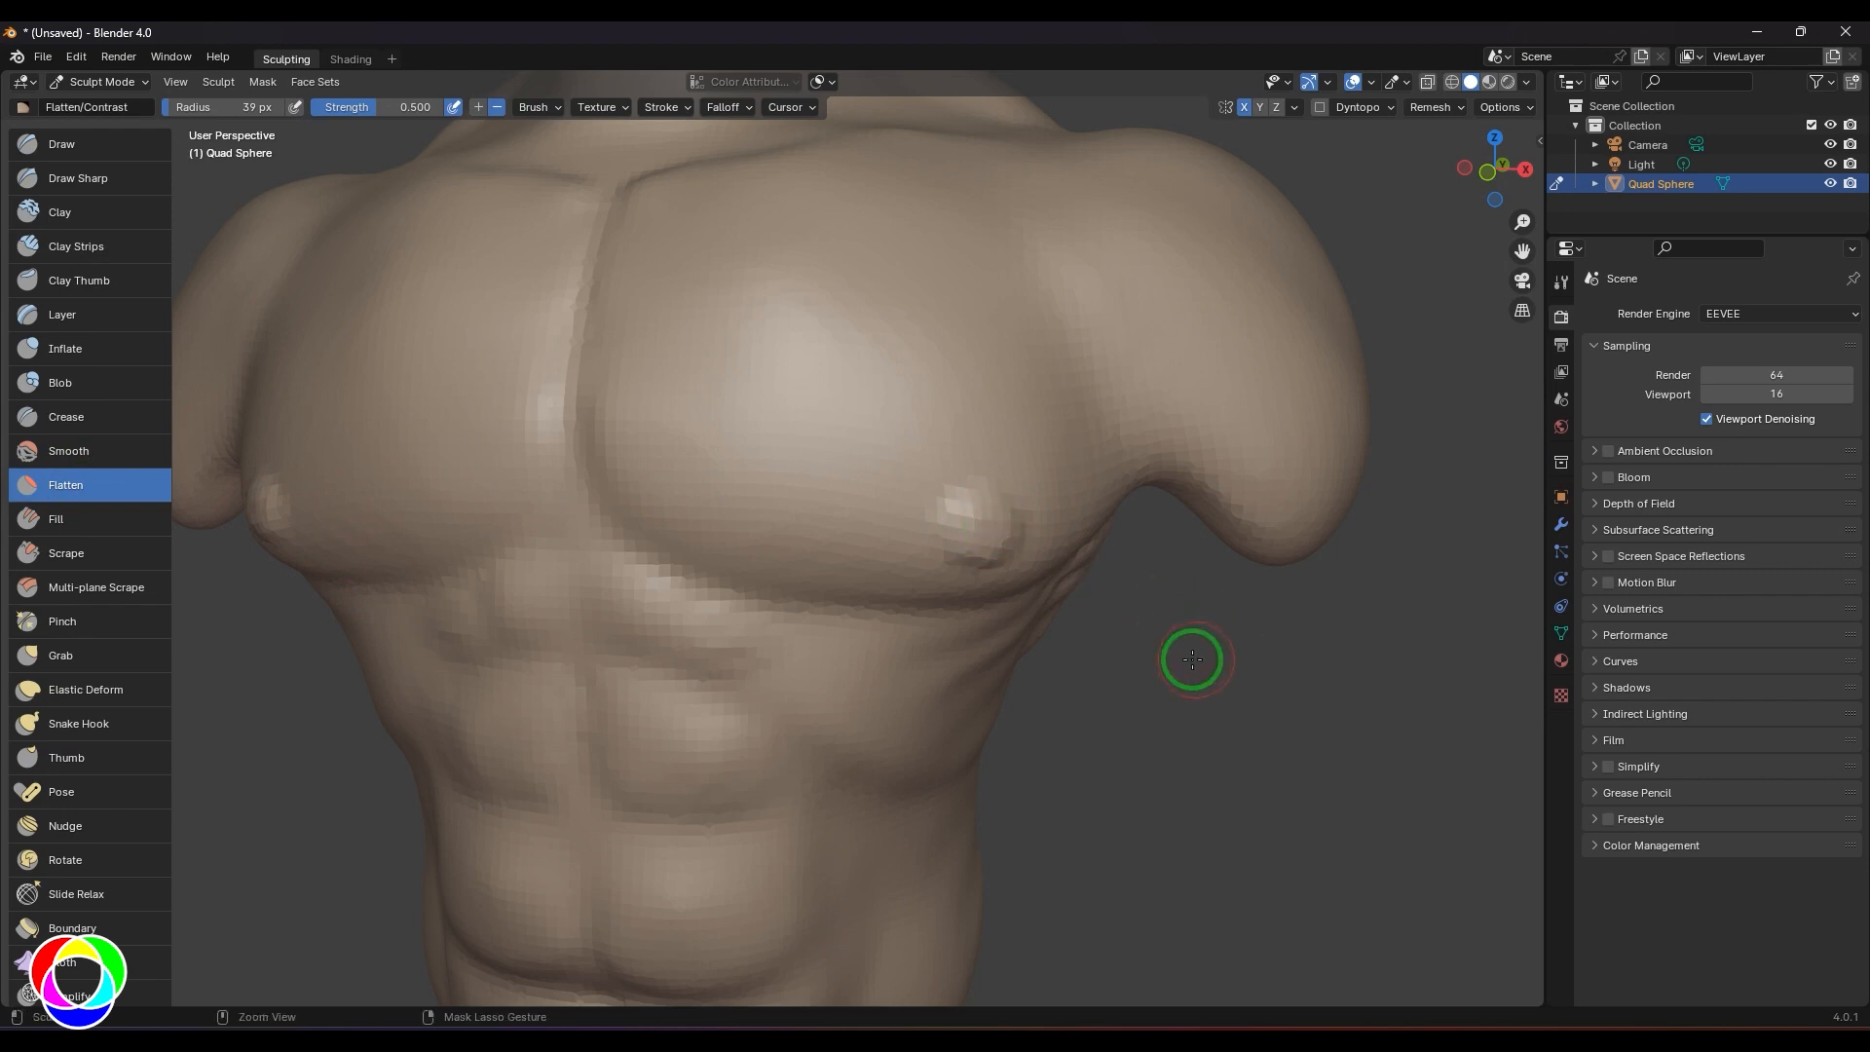
- Replace the nipples with smaller ones on the lower outer chest using Clay Strips at 17 px radius
scroll(1319, 743, up, 2)
scroll(1266, 755, down, 5)
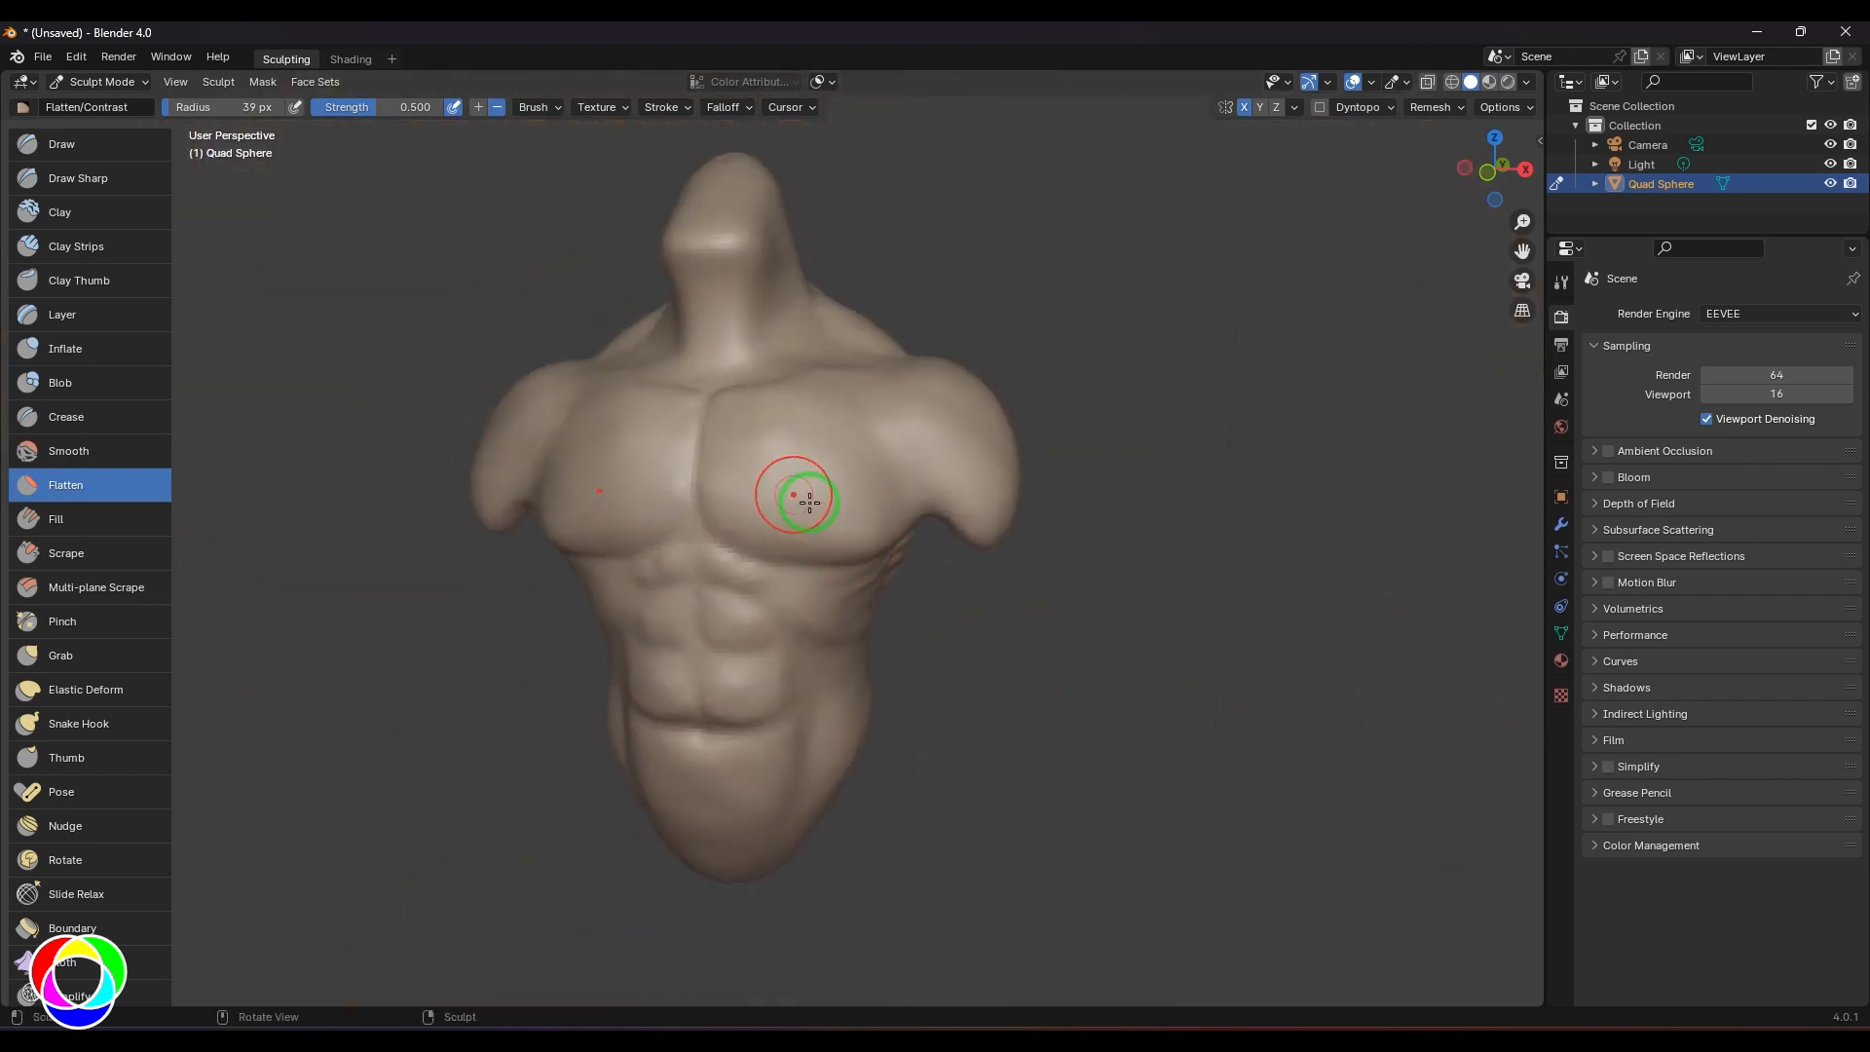
key(c)
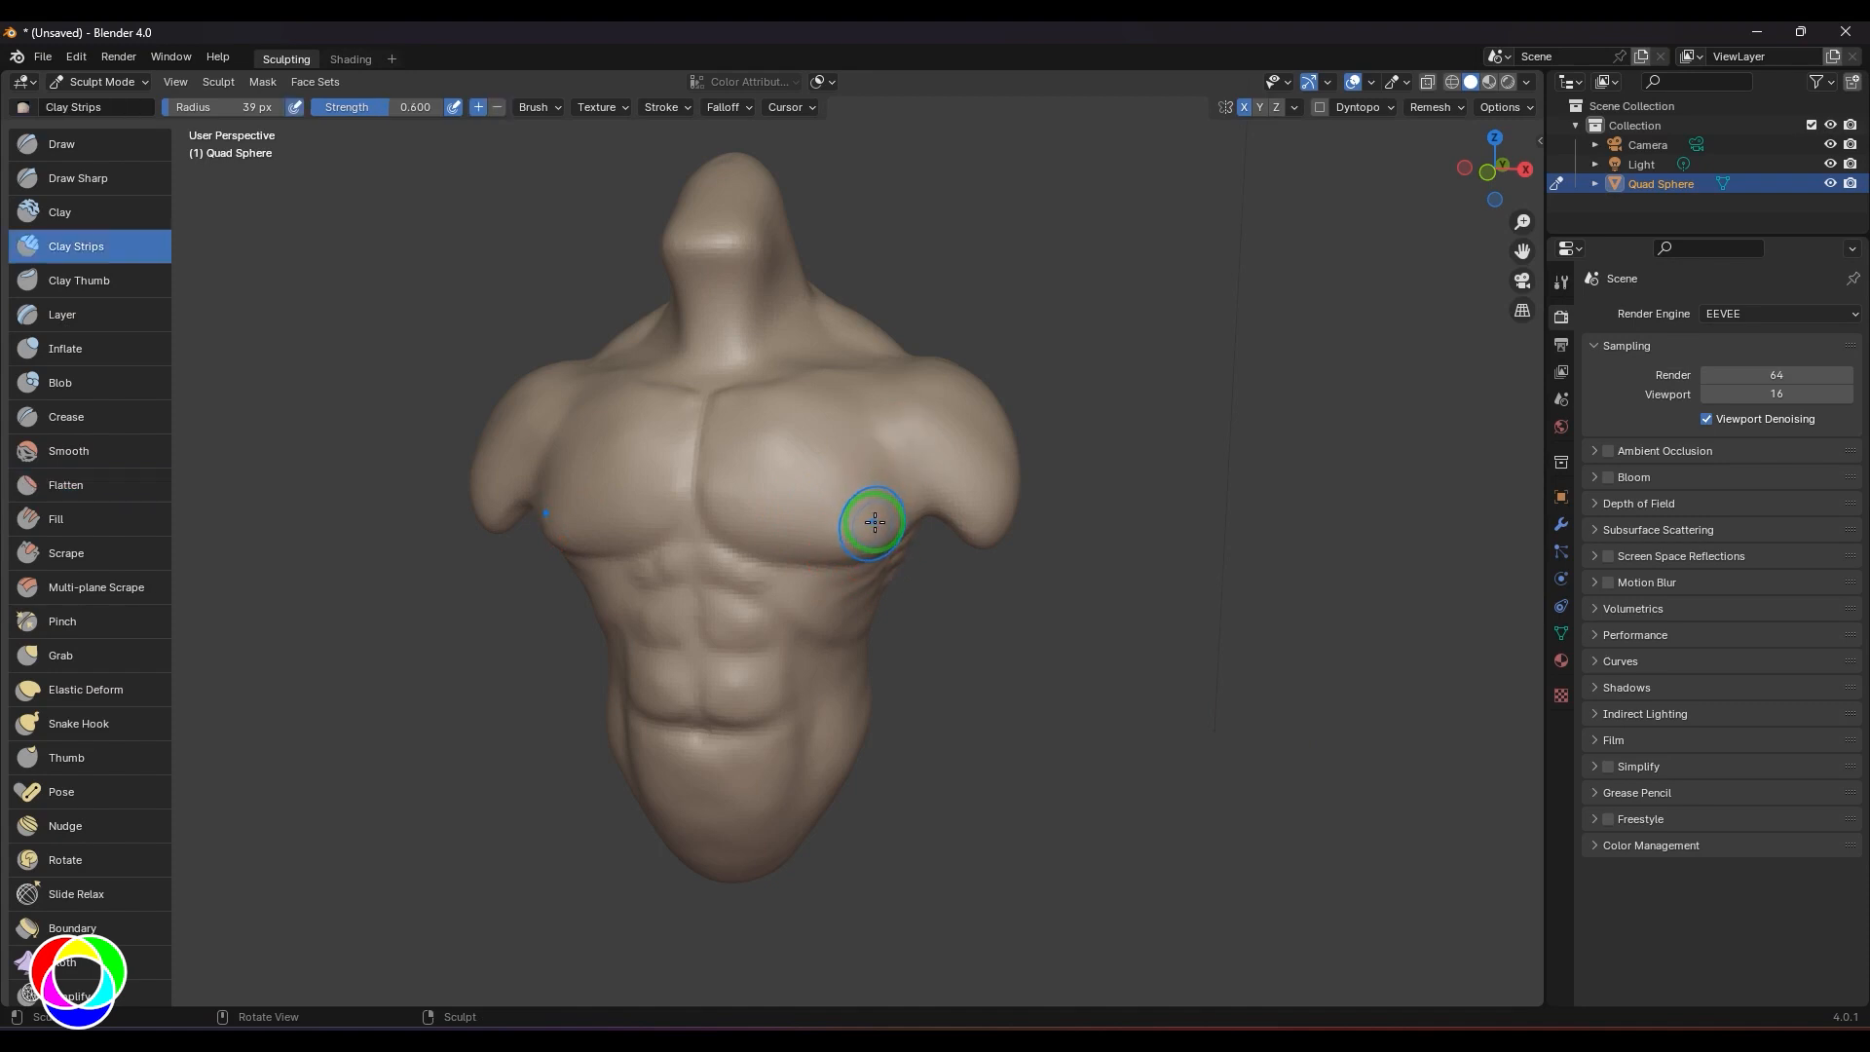
key(f)
click(857, 536)
click(861, 536)
middle_drag(1104, 605, 1112, 609)
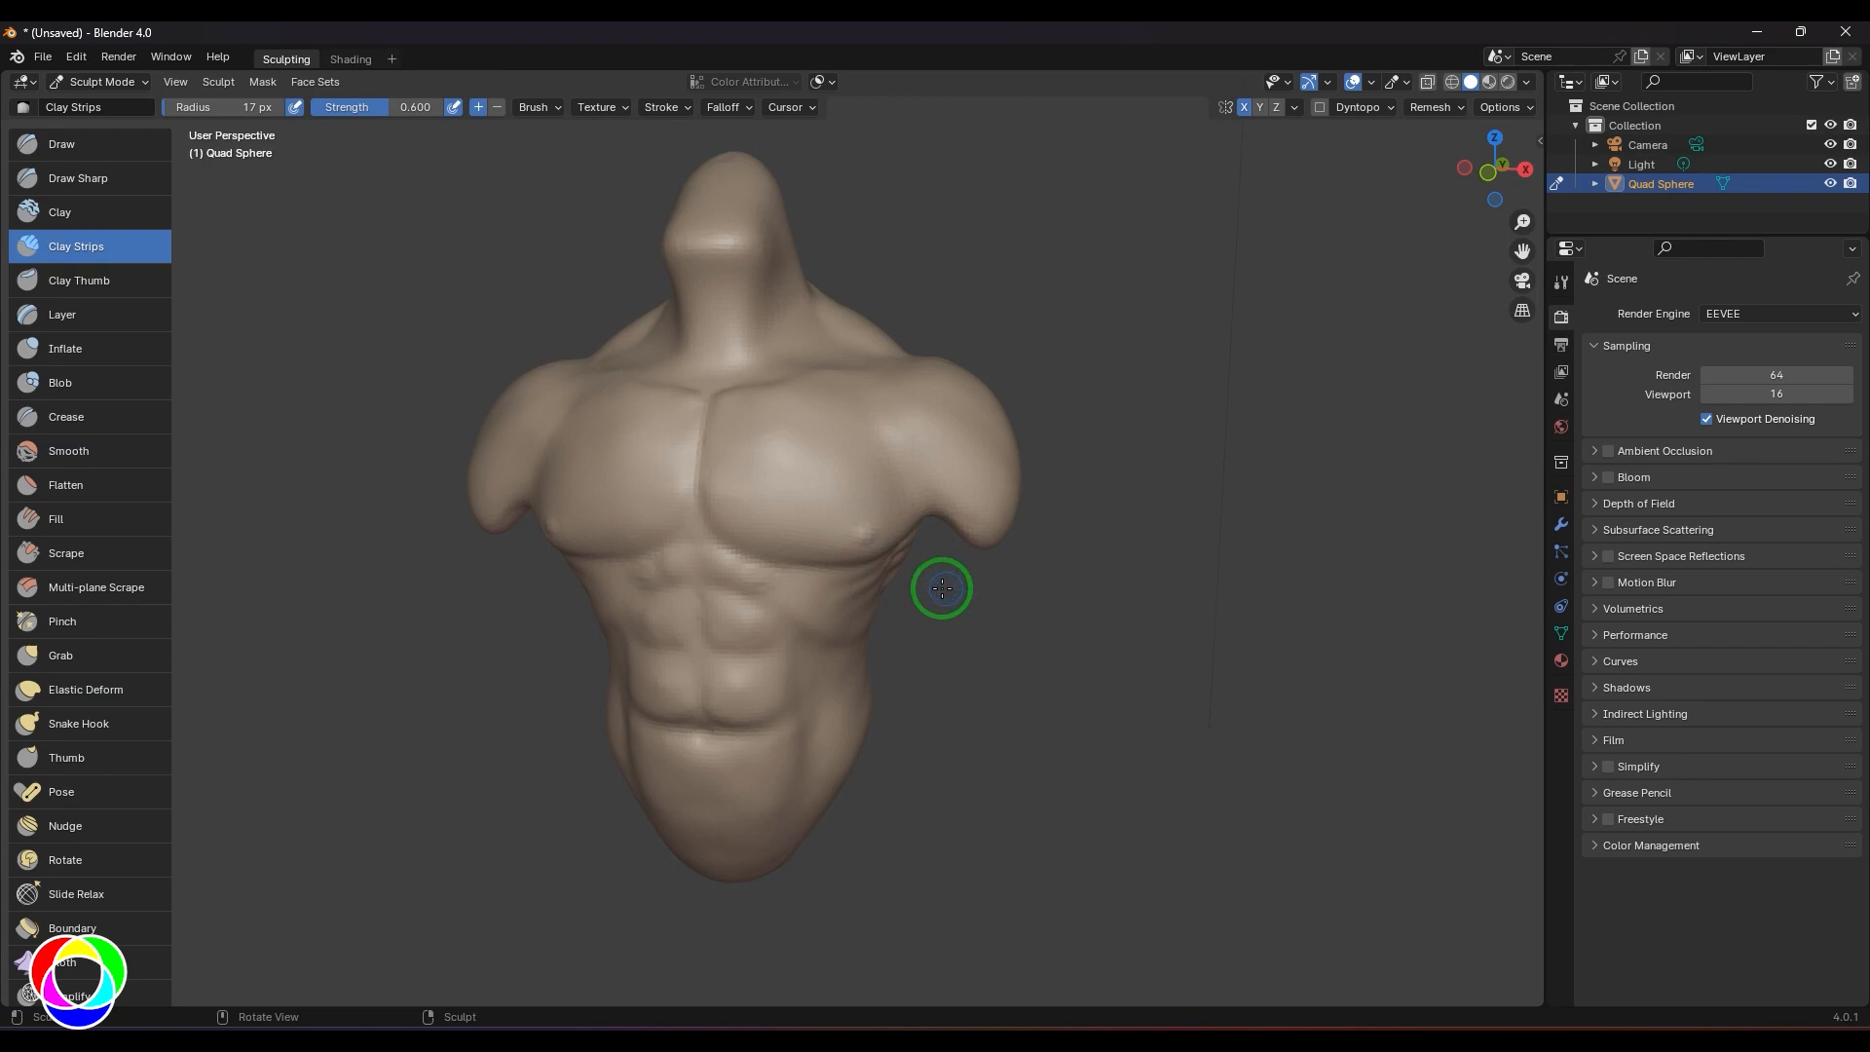
key(ctrl+z)
click(844, 520)
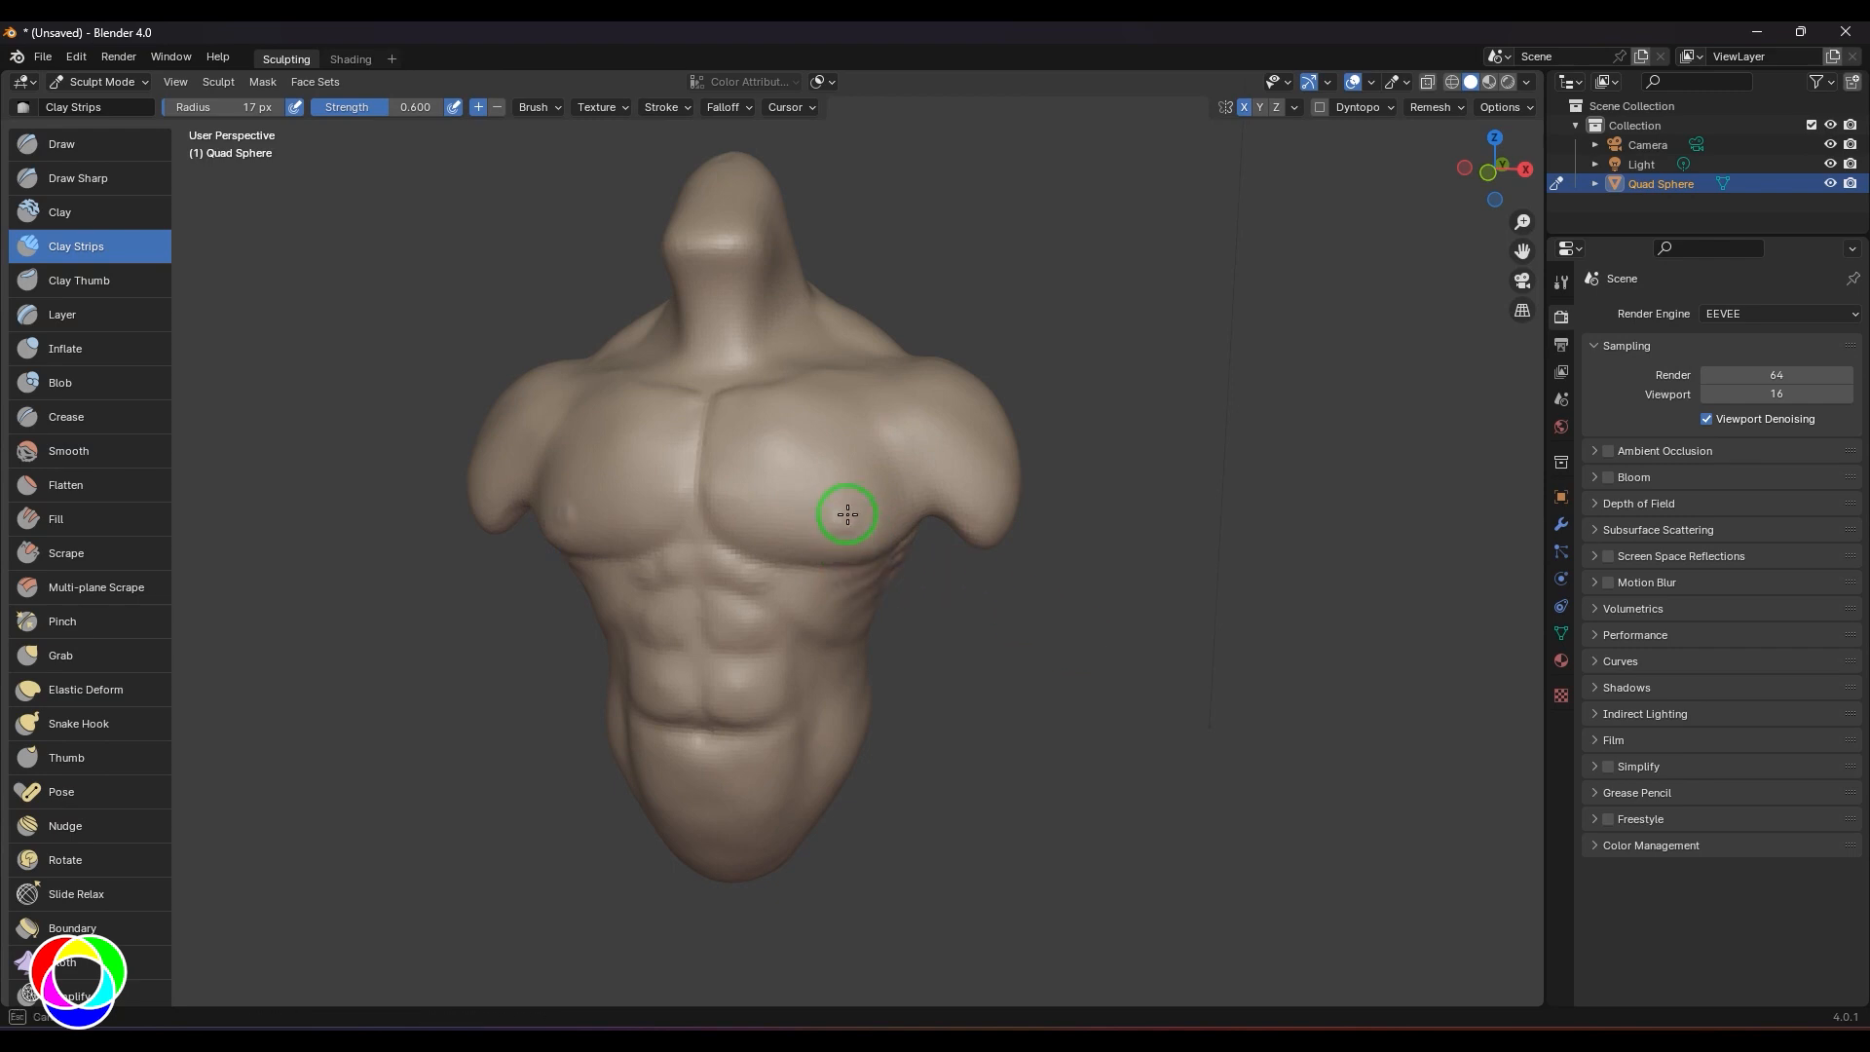
mouse_move(1127, 634)
middle_down()
mouse_move(1165, 639)
mouse_move(1098, 572)
middle_up()
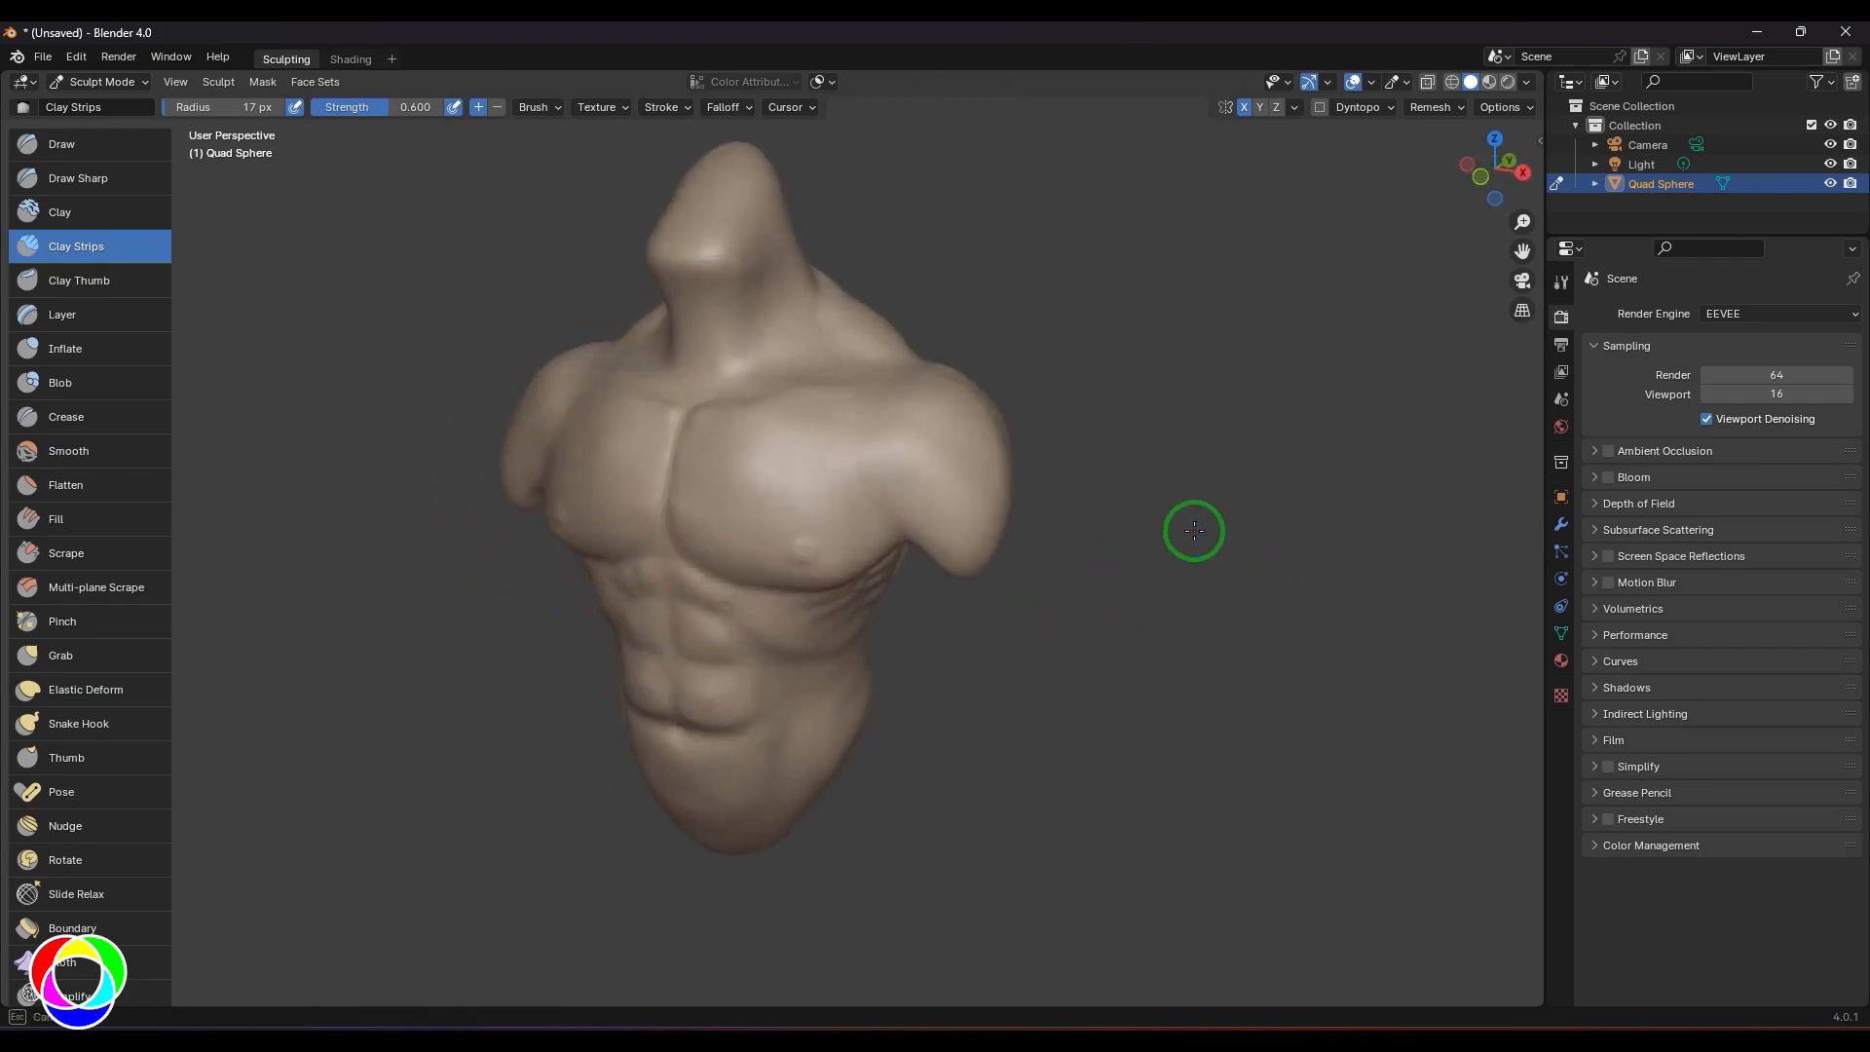
middle_drag(1195, 531, 1223, 605)
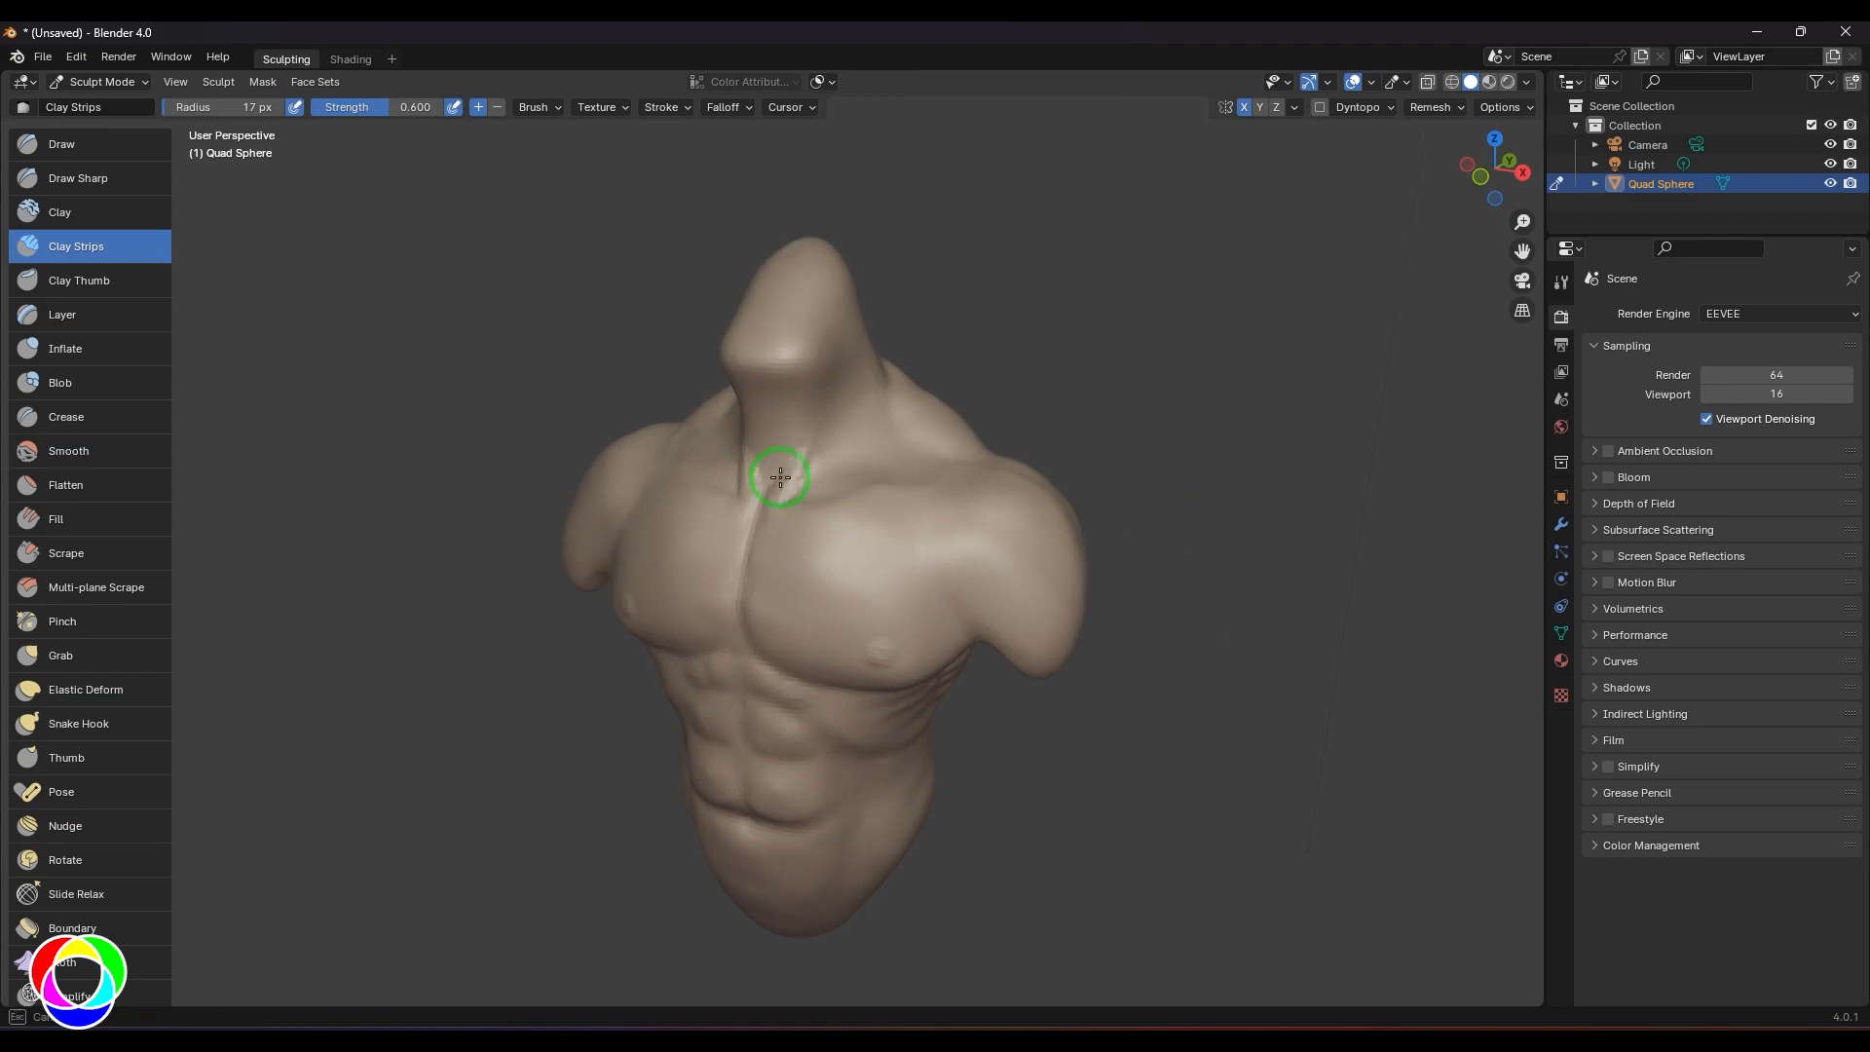
- Build up the small tendon ends and collarbone tips at the pit of the neck using Clay Strips at 17 px radius
drag(780, 477, 801, 456)
mouse_move(1241, 370)
middle_down()
mouse_move(1144, 368)
mouse_move(1221, 381)
middle_up()
scroll(1173, 396, up, 3)
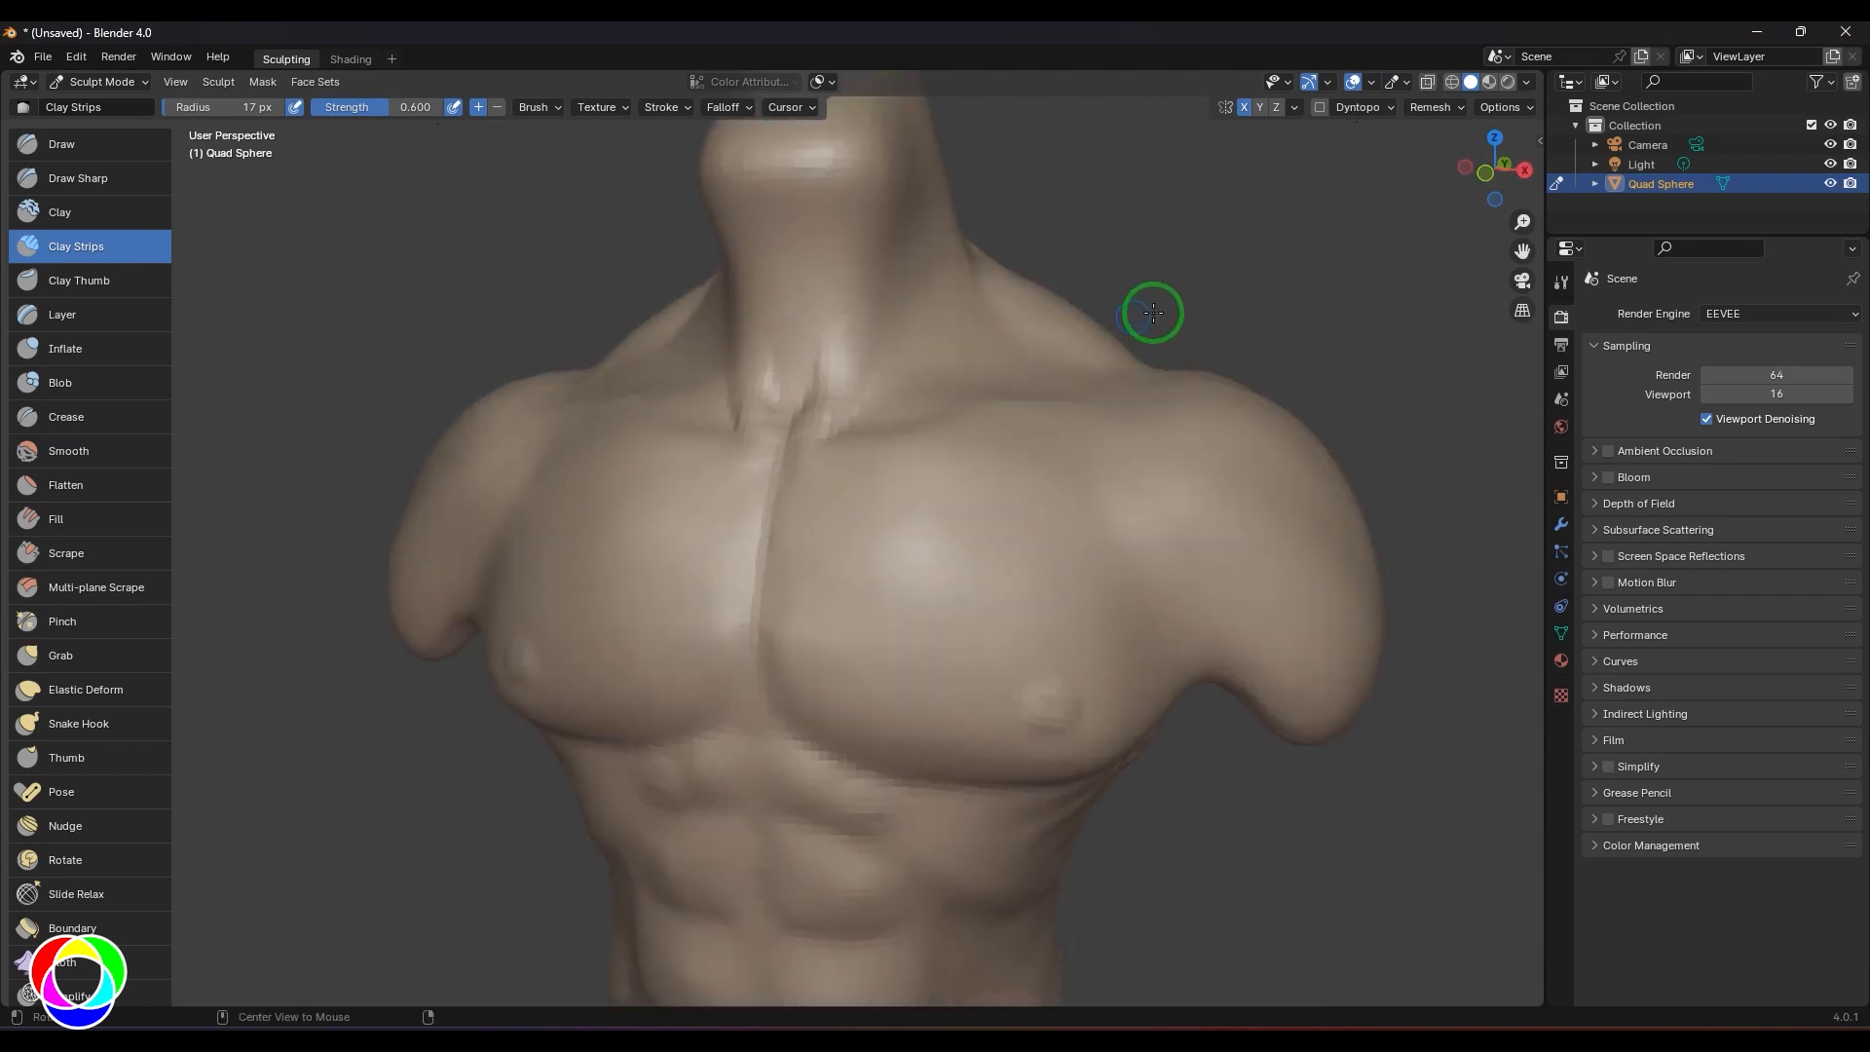
- Build up the side neck muscles from behind the jaw down to the collarbones using Clay Strips at 56 px radius
middle_drag(1152, 304, 1119, 406)
middle_drag(1232, 390, 874, 450)
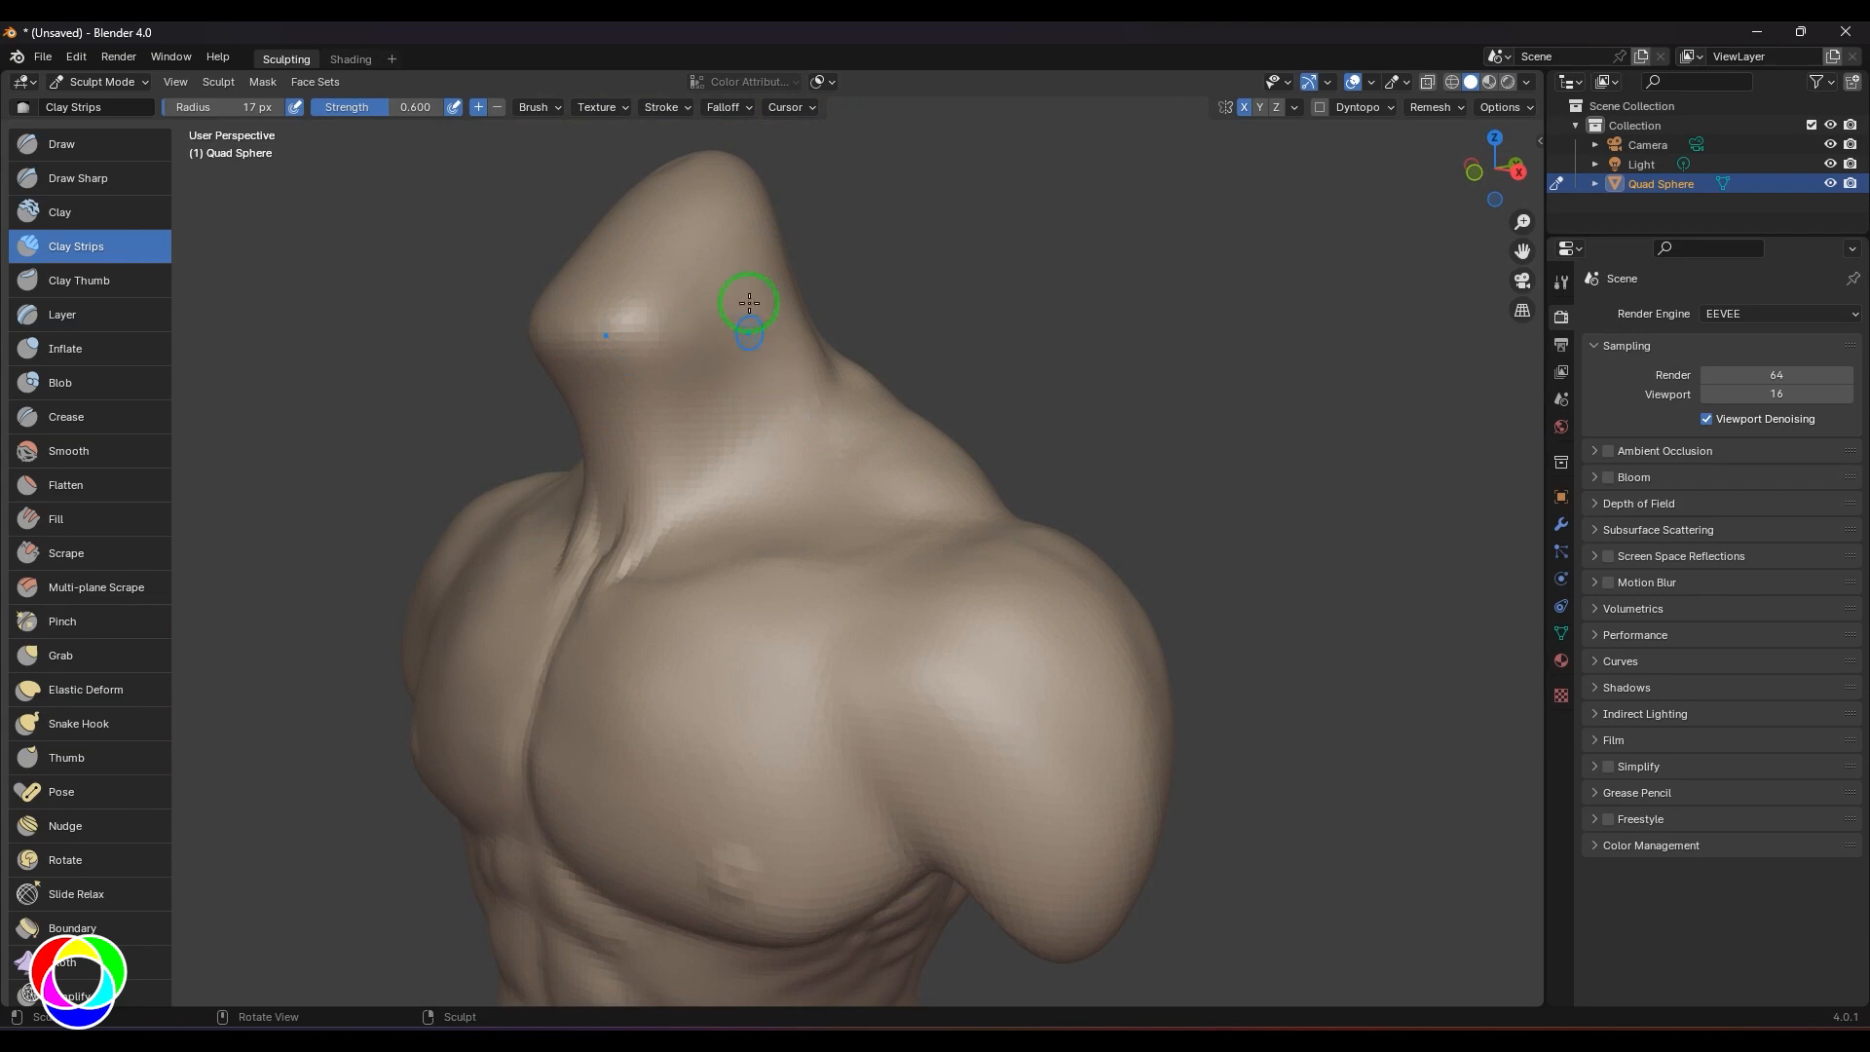
key(f)
click(797, 372)
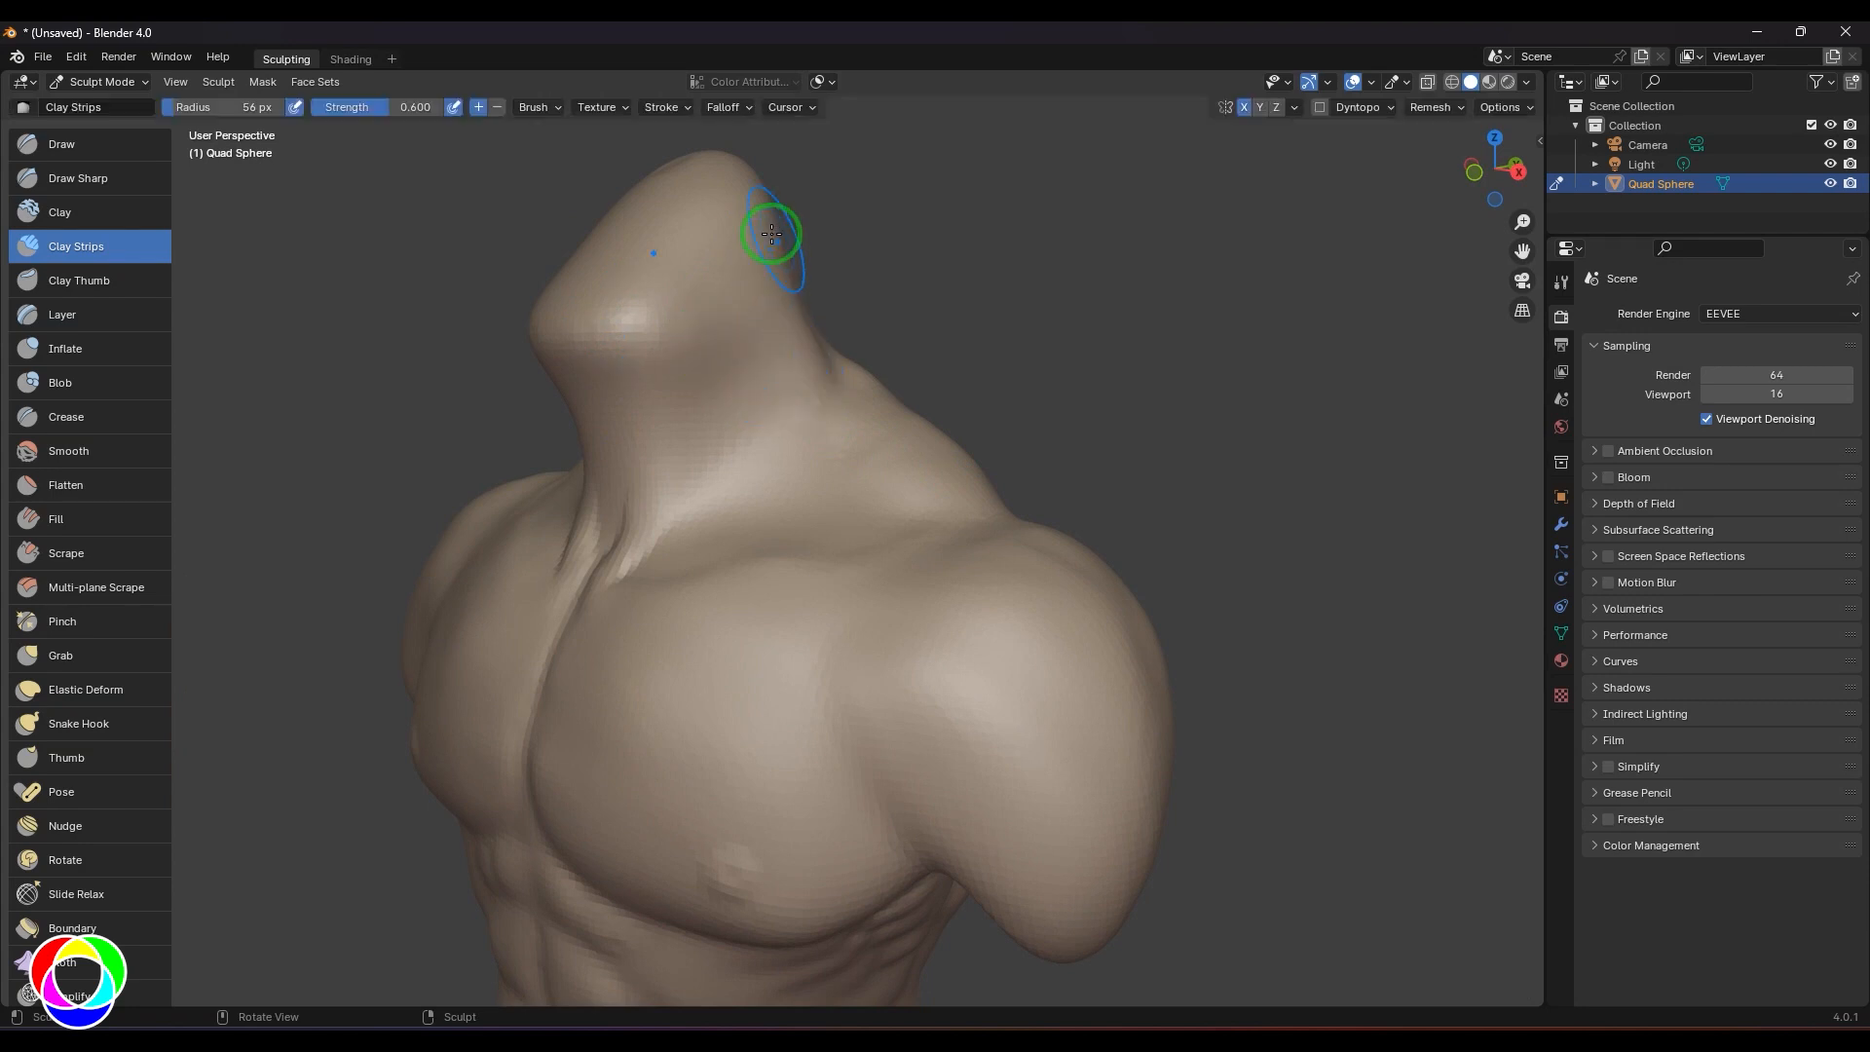
mouse_move(772, 229)
mouse_down()
mouse_move(731, 438)
mouse_move(744, 264)
mouse_move(686, 519)
mouse_up()
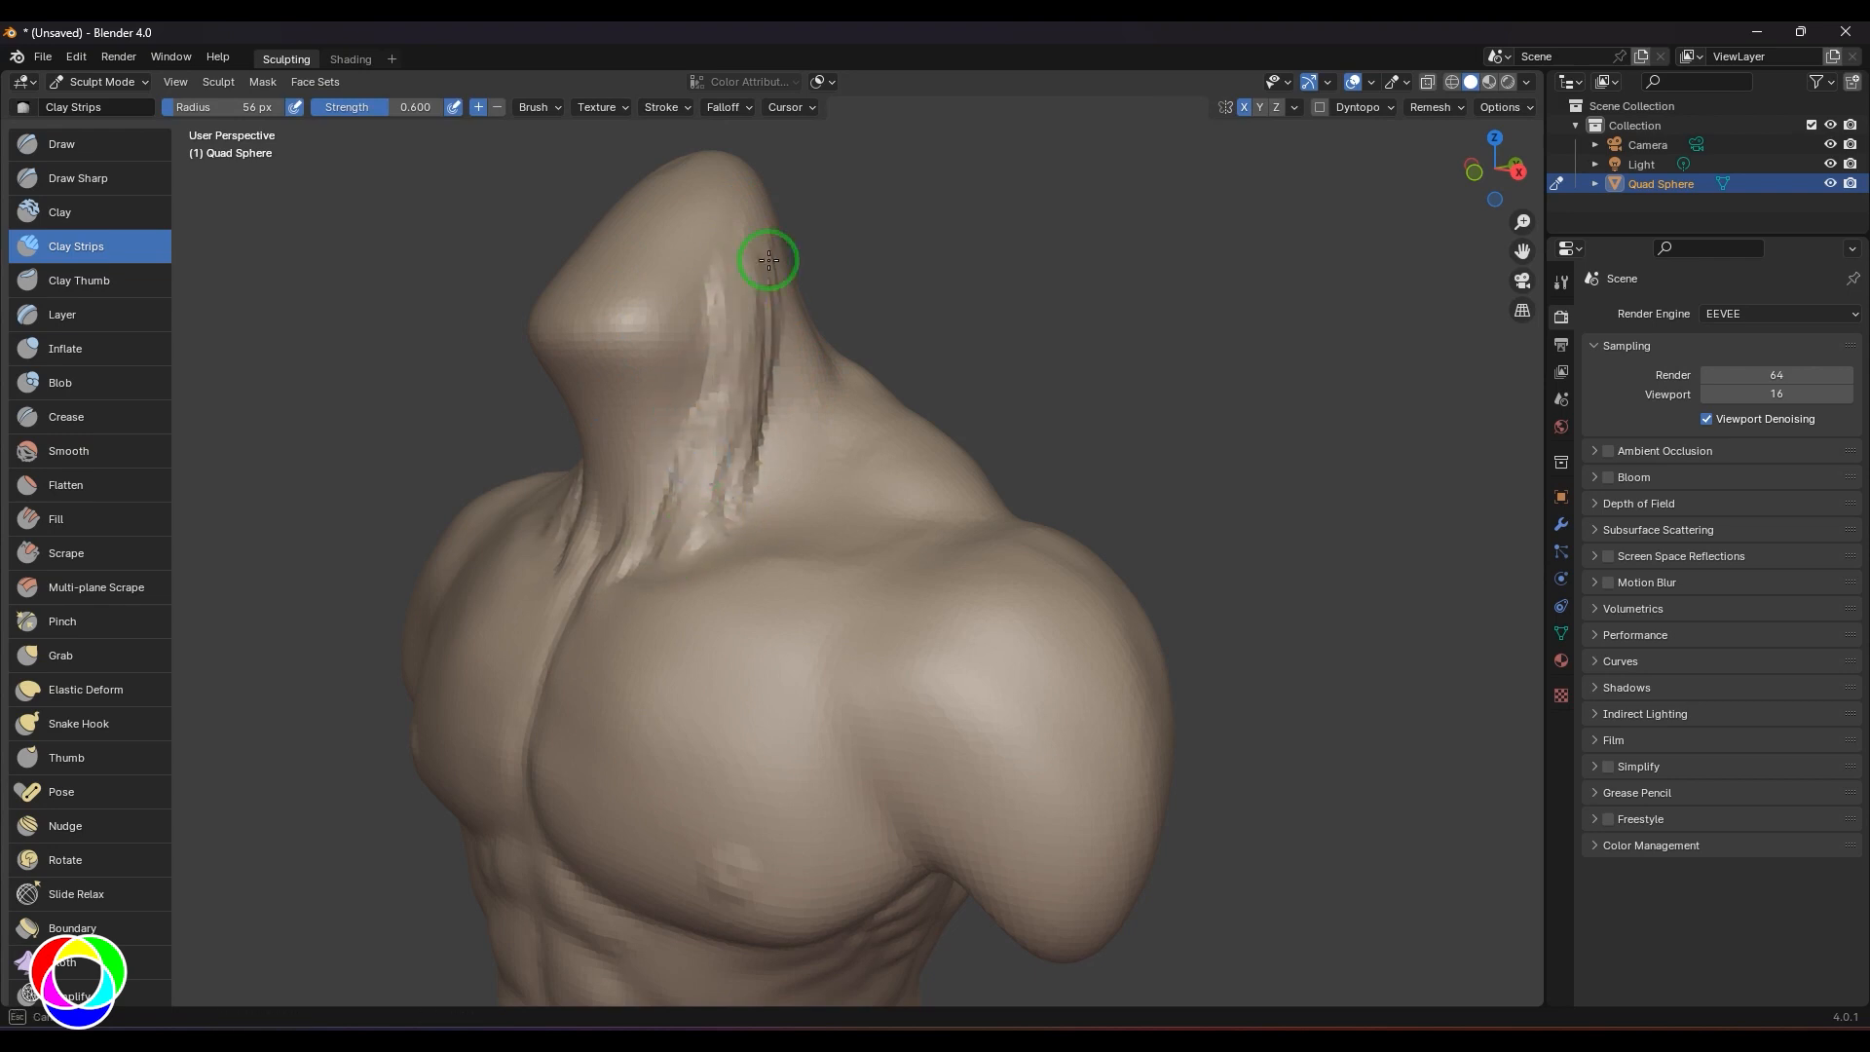
drag(768, 261, 726, 476)
middle_drag(726, 476, 919, 322)
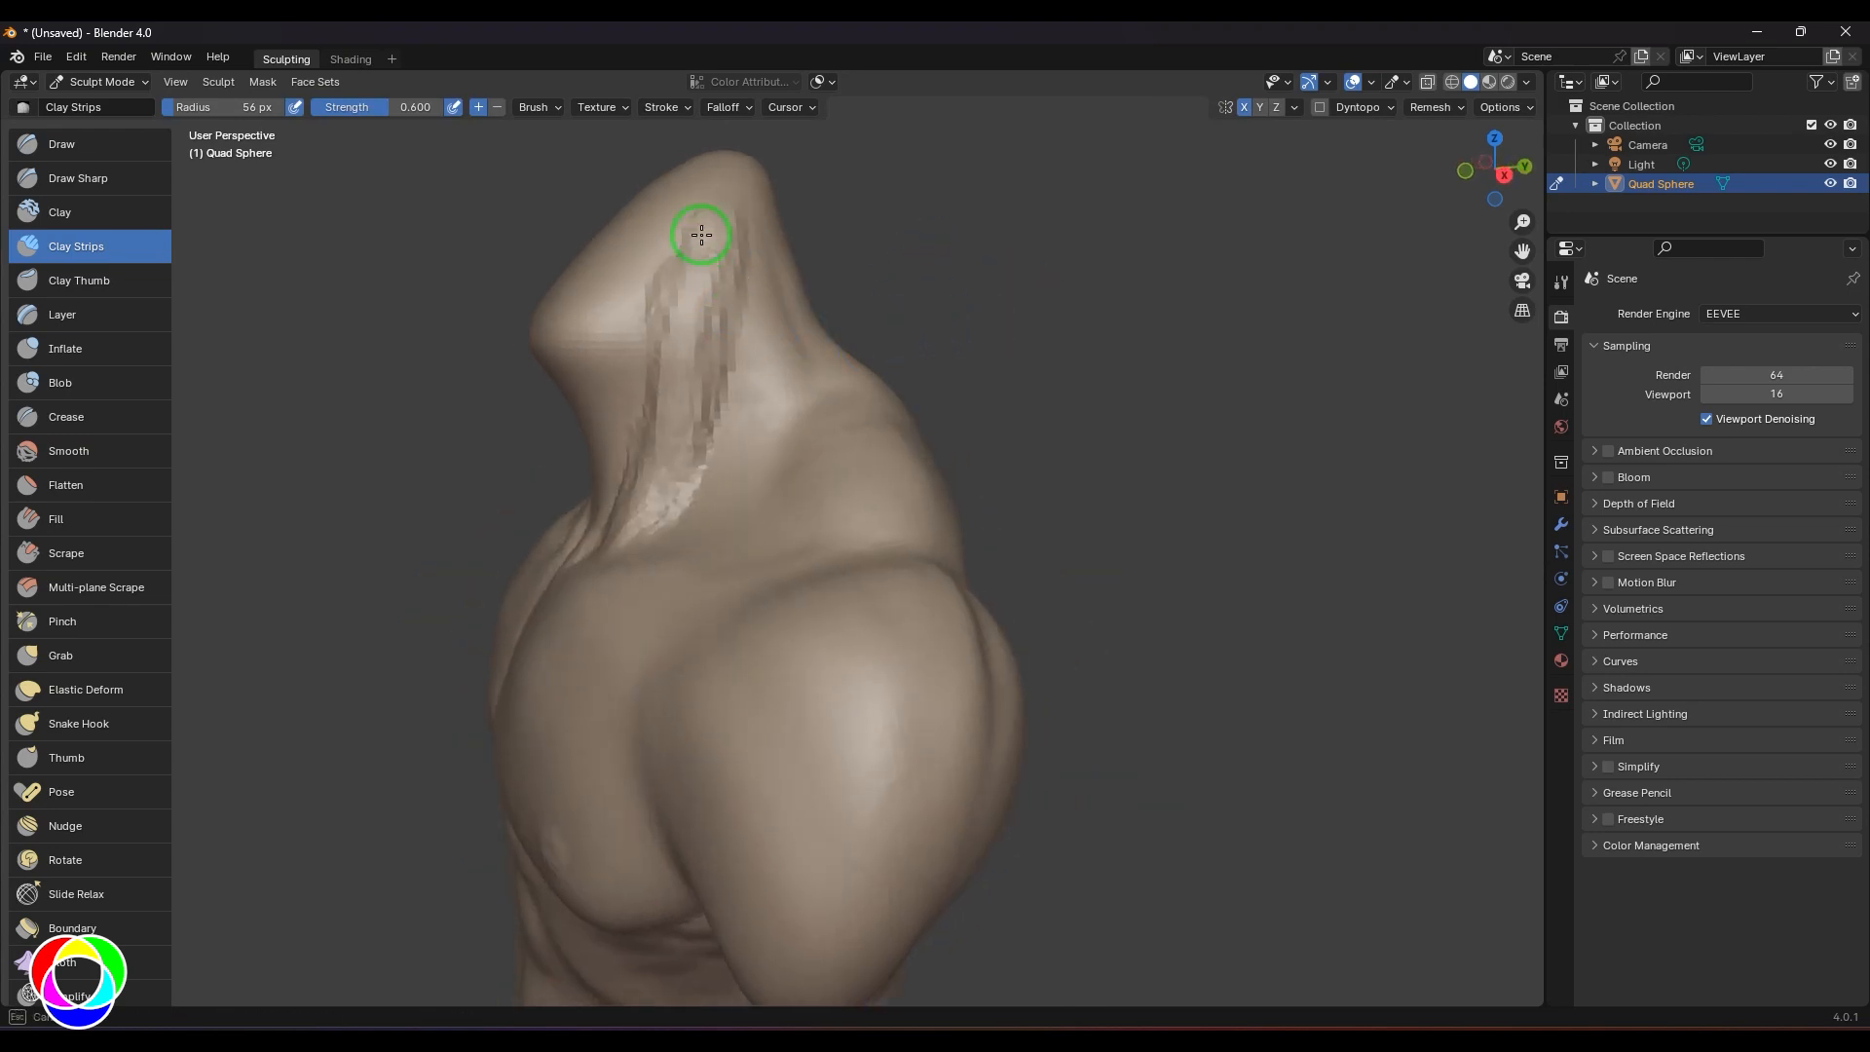
drag(713, 318, 676, 342)
middle_drag(676, 341, 989, 267)
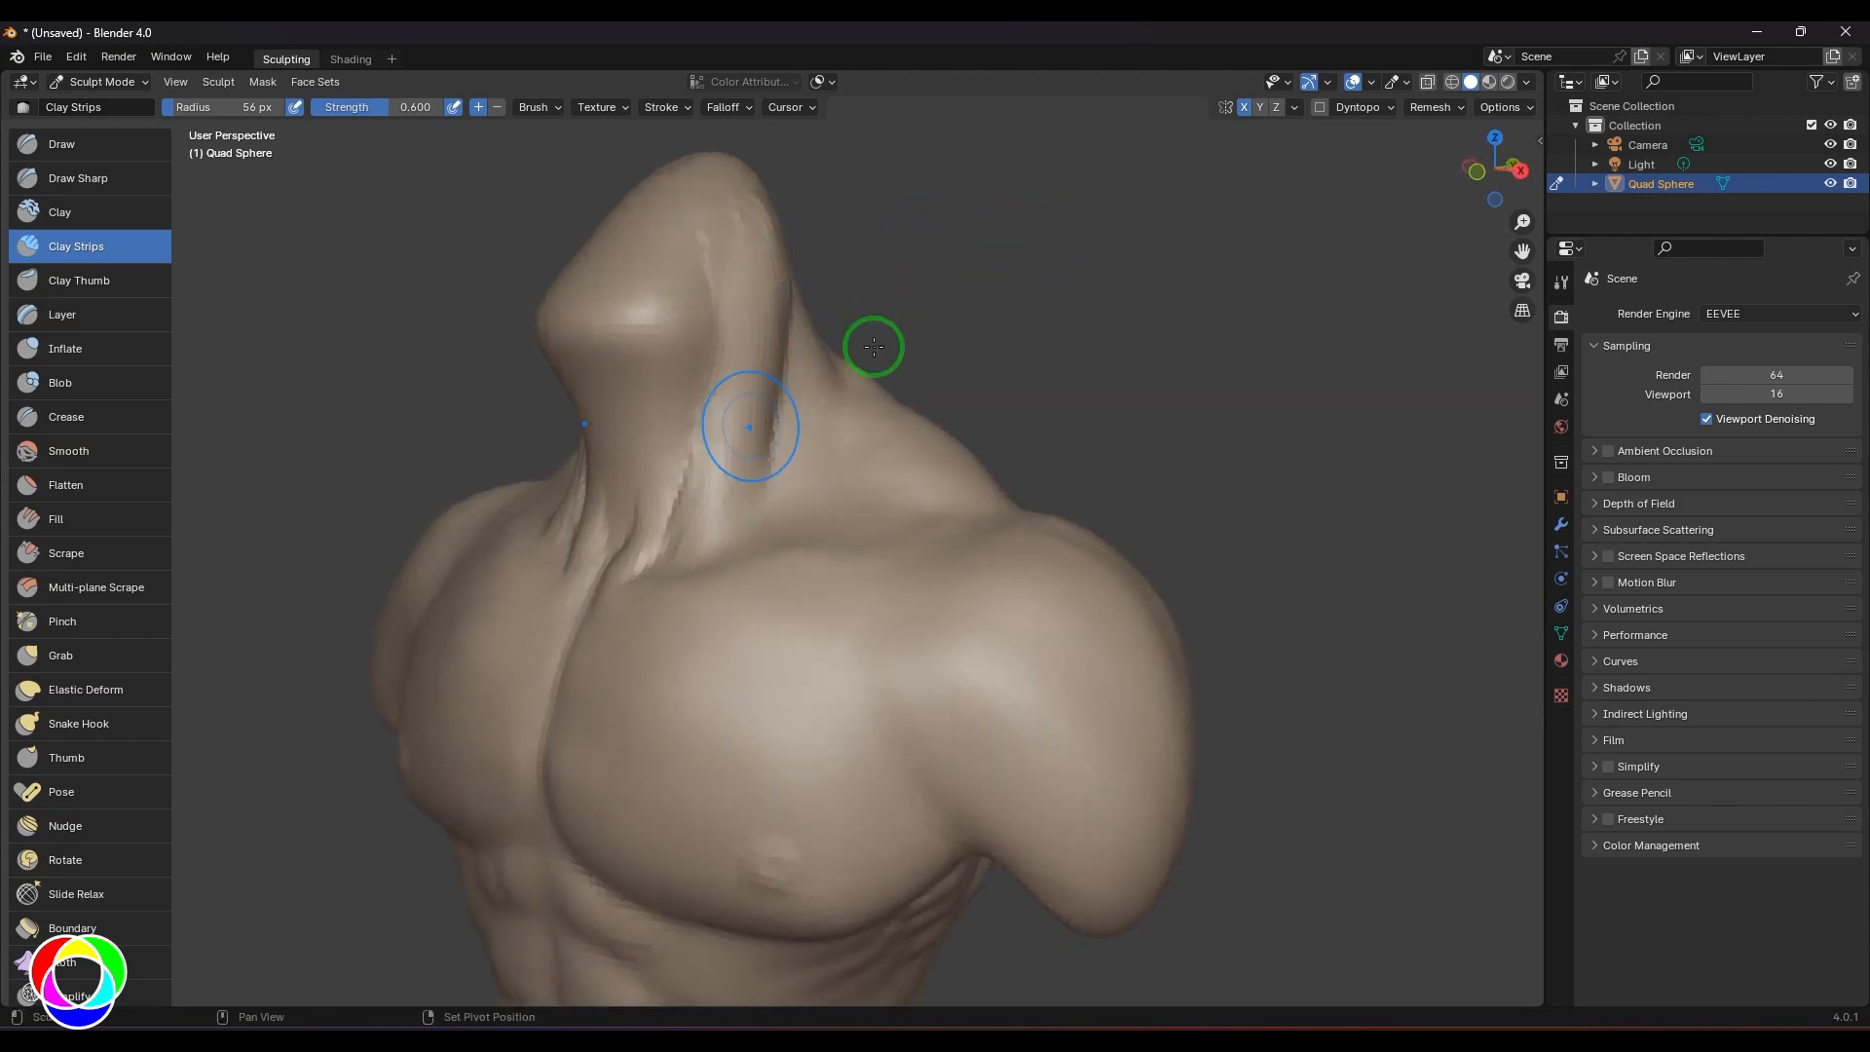
middle_drag(868, 350, 822, 492)
mouse_move(756, 530)
mouse_down()
mouse_move(750, 546)
mouse_move(776, 488)
mouse_move(780, 547)
mouse_up()
- Build up the chin, jaw and front of the head into a rough head mass using Clay Strips at 56 px radius
mouse_move(1063, 383)
middle_down()
mouse_move(985, 329)
mouse_move(856, 355)
mouse_move(769, 288)
mouse_move(935, 254)
mouse_move(1090, 305)
mouse_move(640, 319)
middle_up()
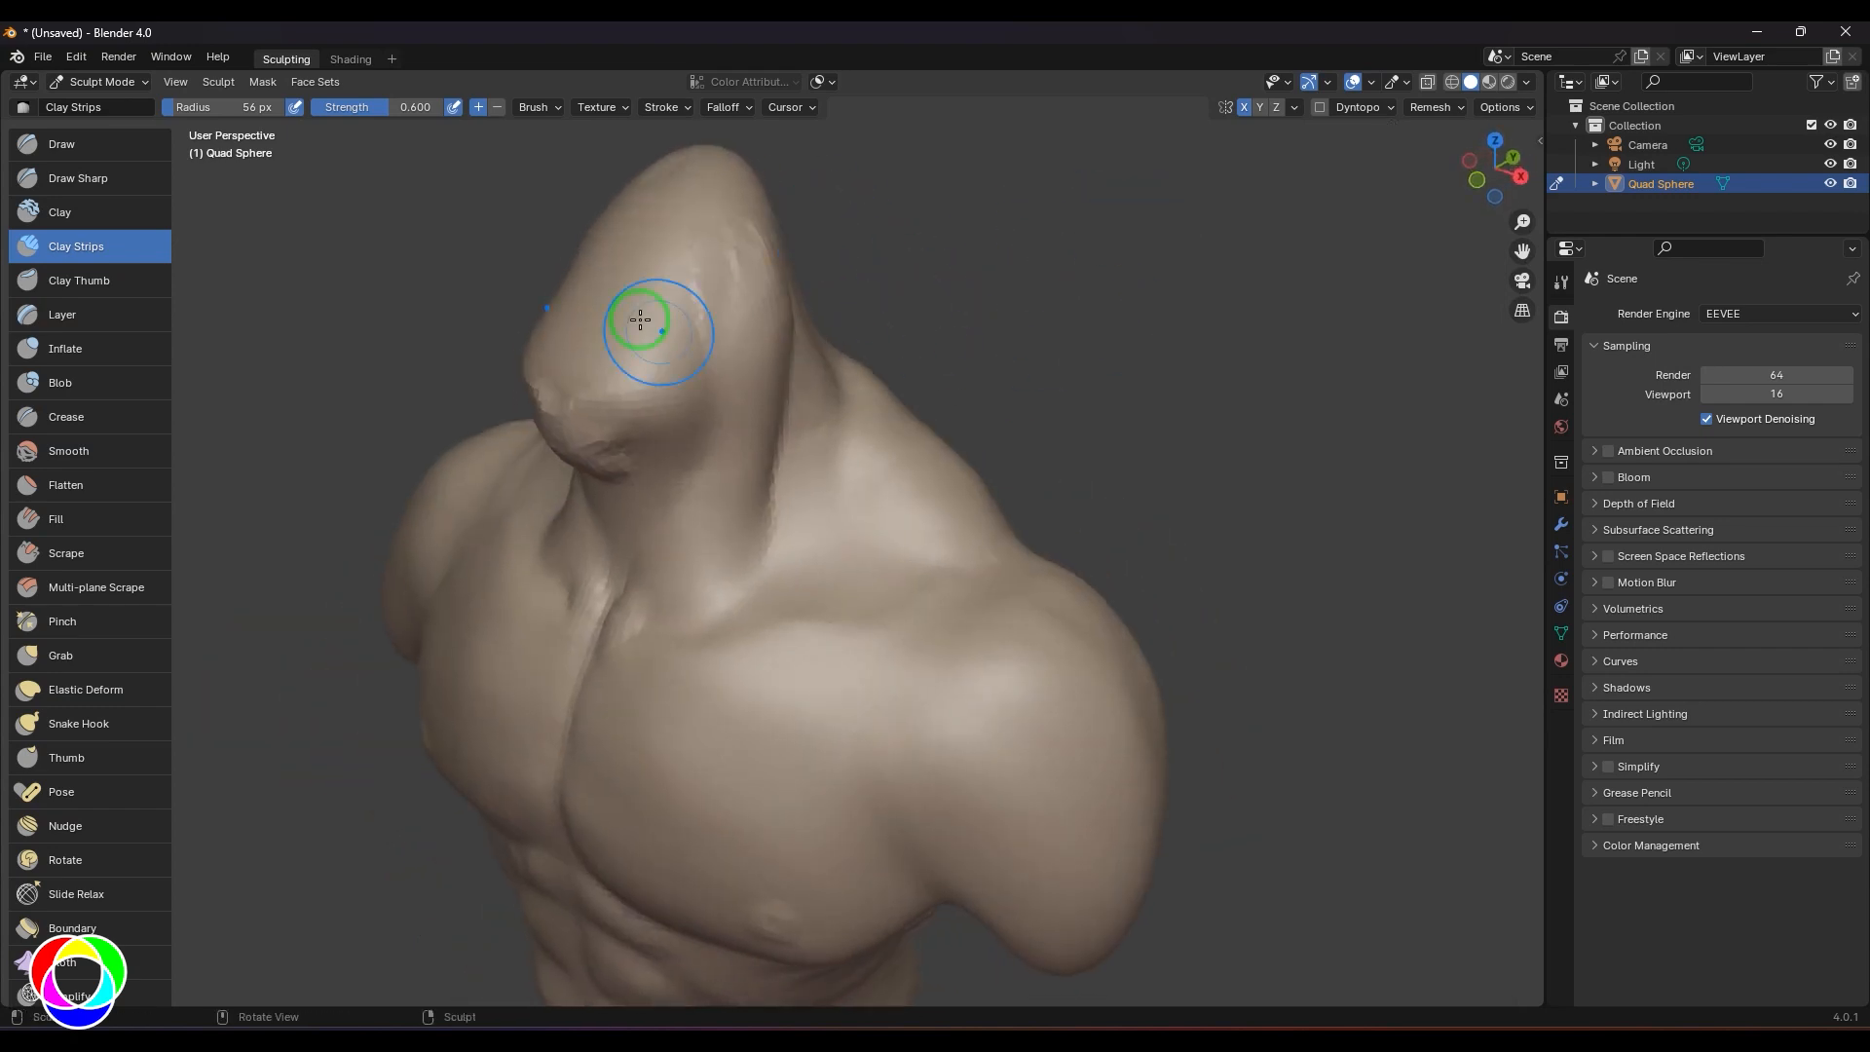
mouse_move(1051, 468)
alt+middle_down()
mouse_move(1102, 383)
mouse_move(1052, 492)
alt+middle_up()
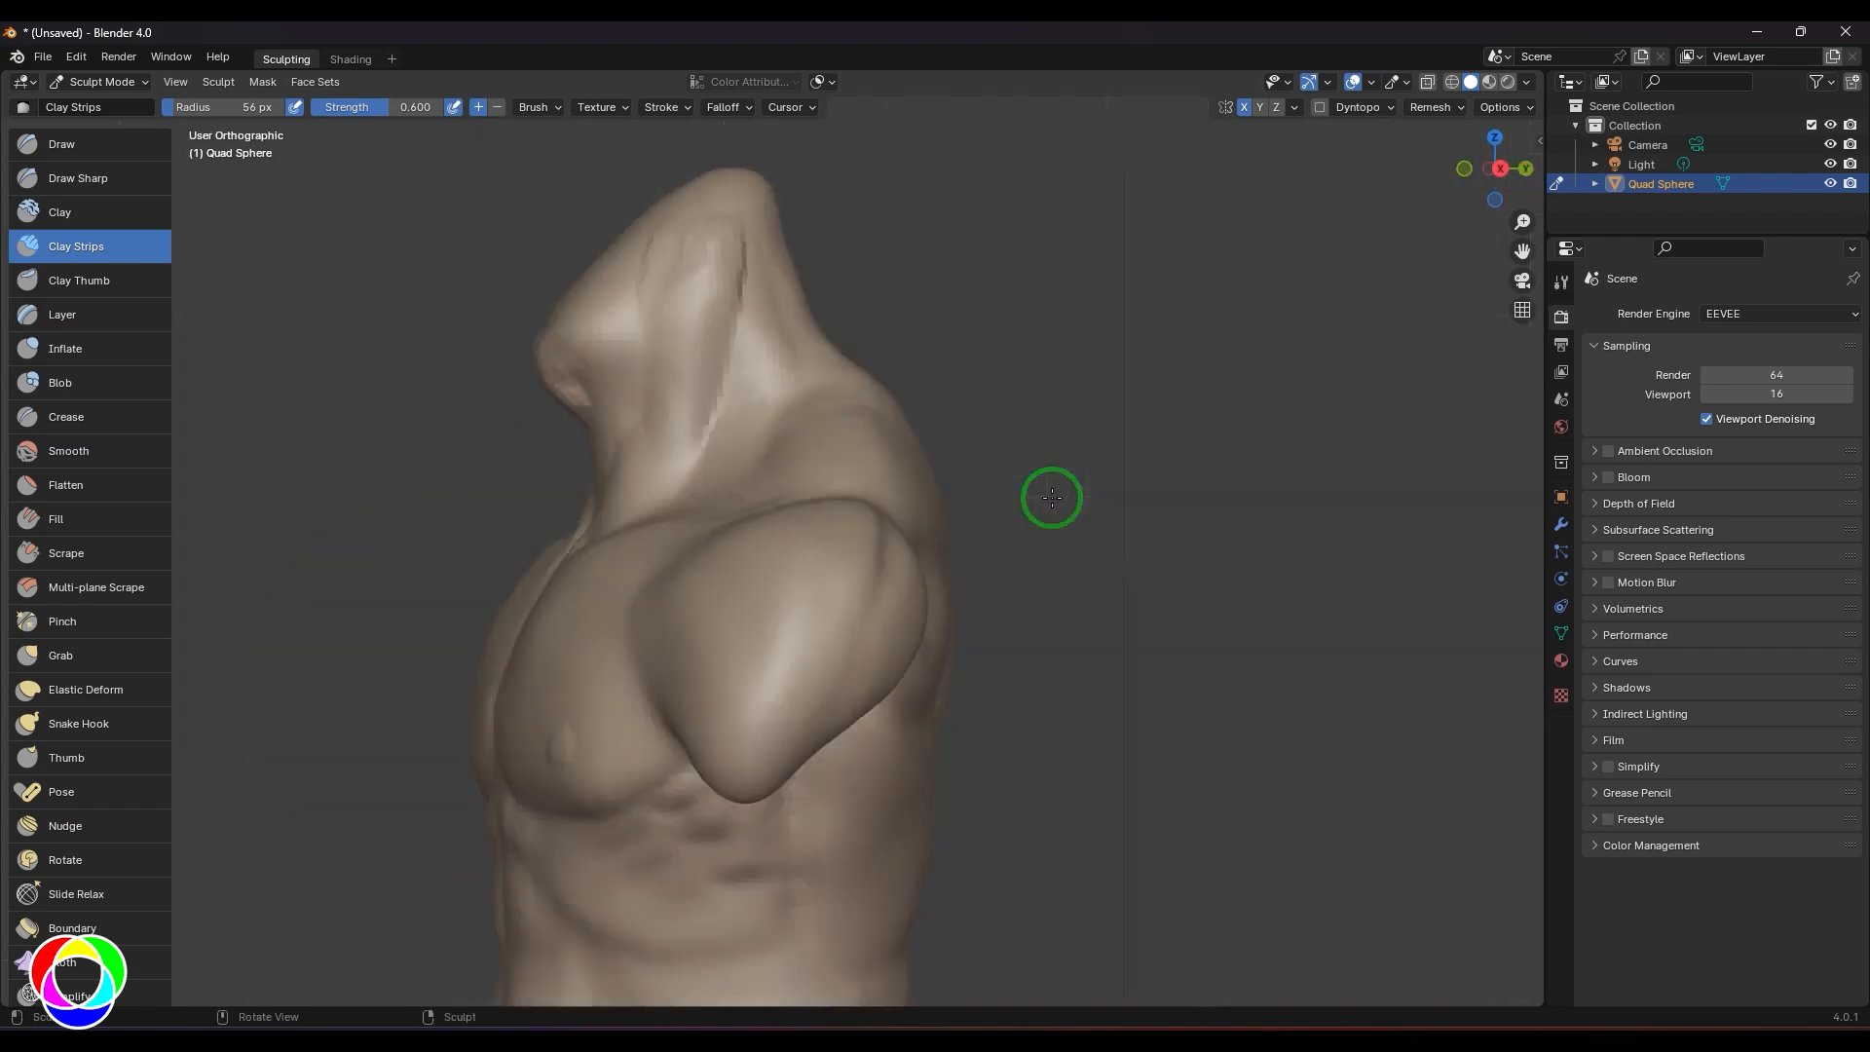
scroll(1169, 613, down, 3)
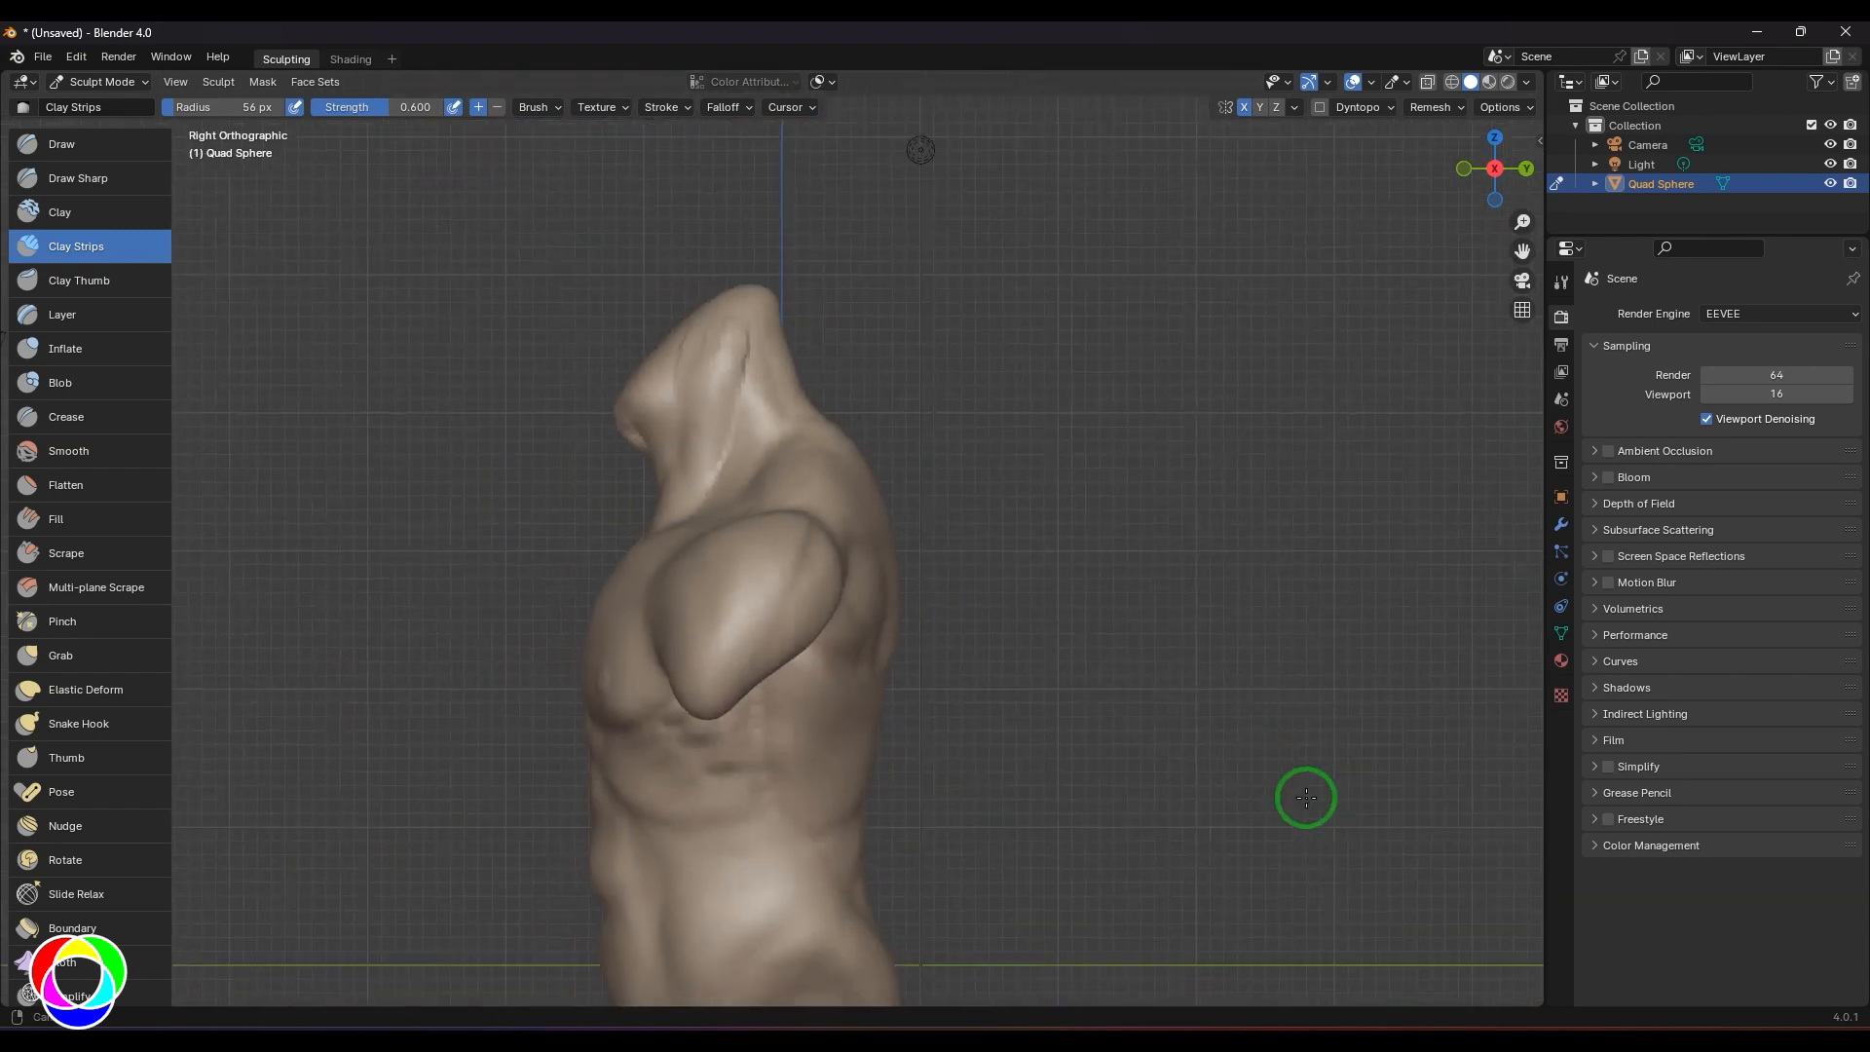
mouse_move(989, 353)
middle_down()
mouse_move(1072, 380)
mouse_move(696, 368)
mouse_move(718, 409)
middle_up()
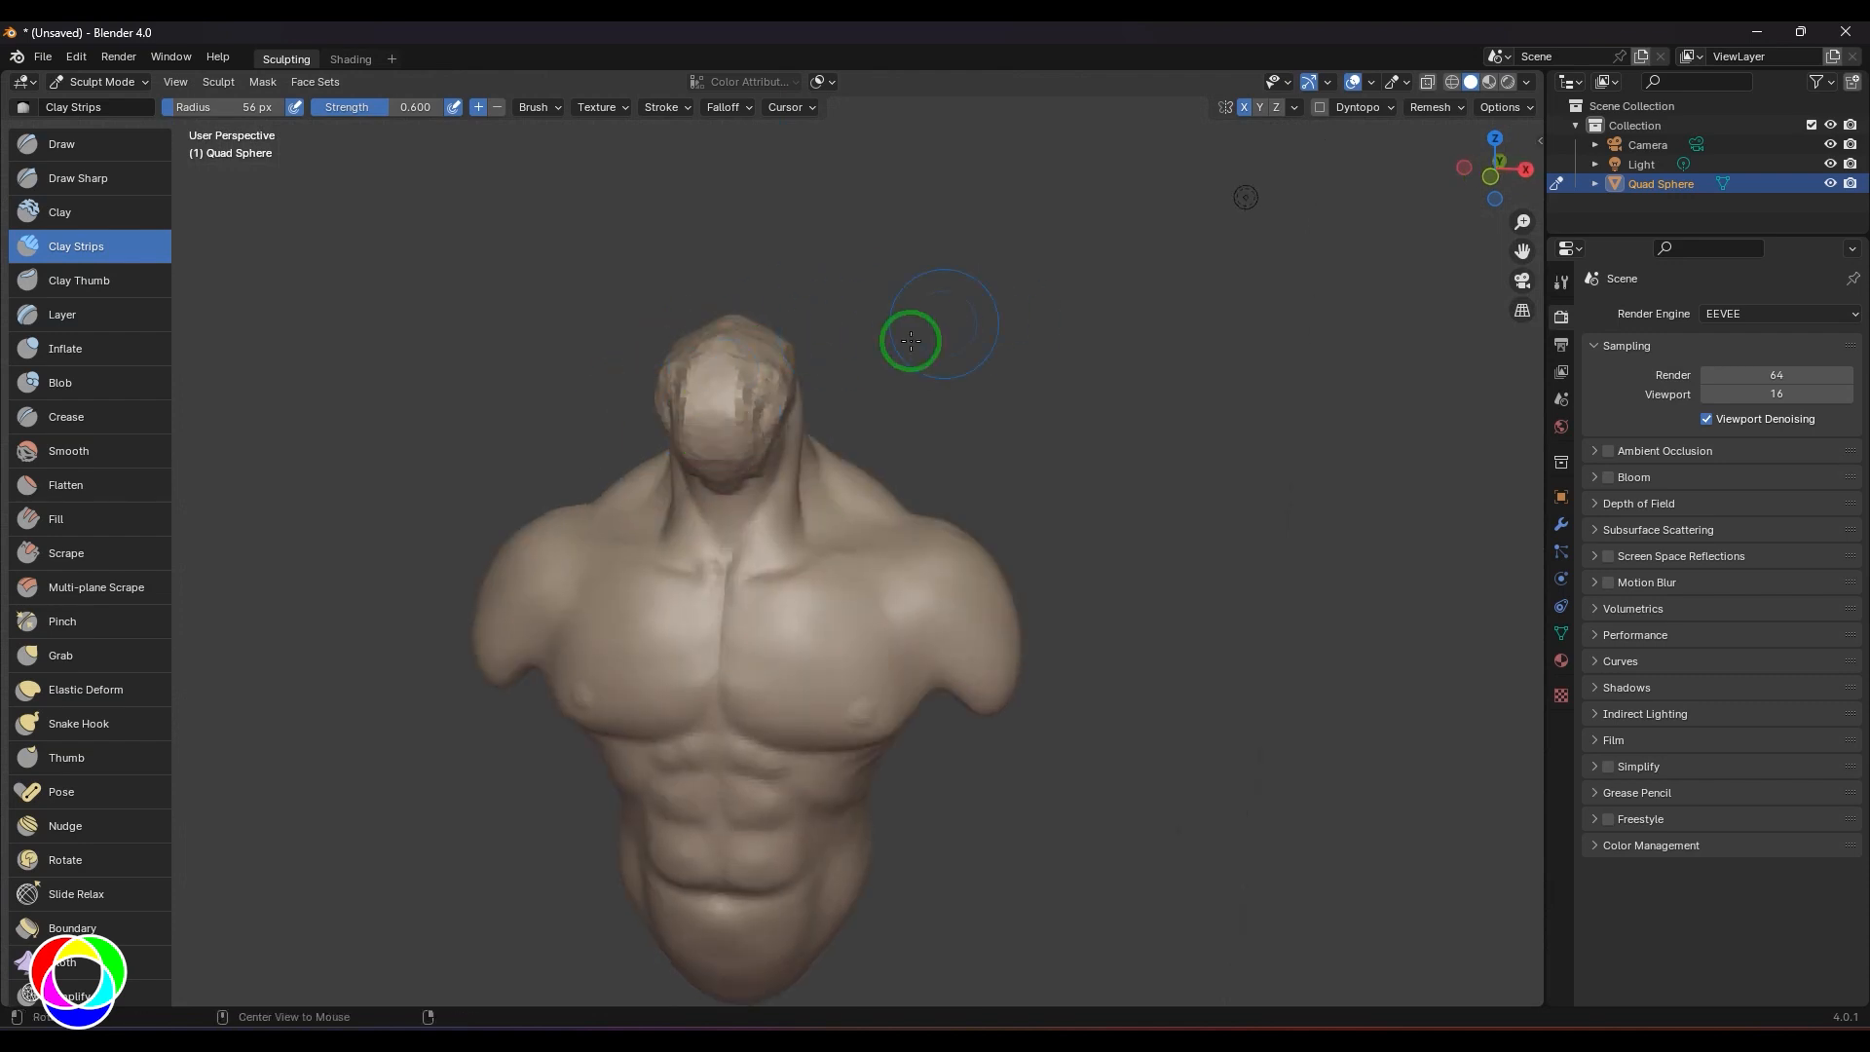
middle_drag(910, 335, 1013, 334)
key(KP_1)
key(KP_3)
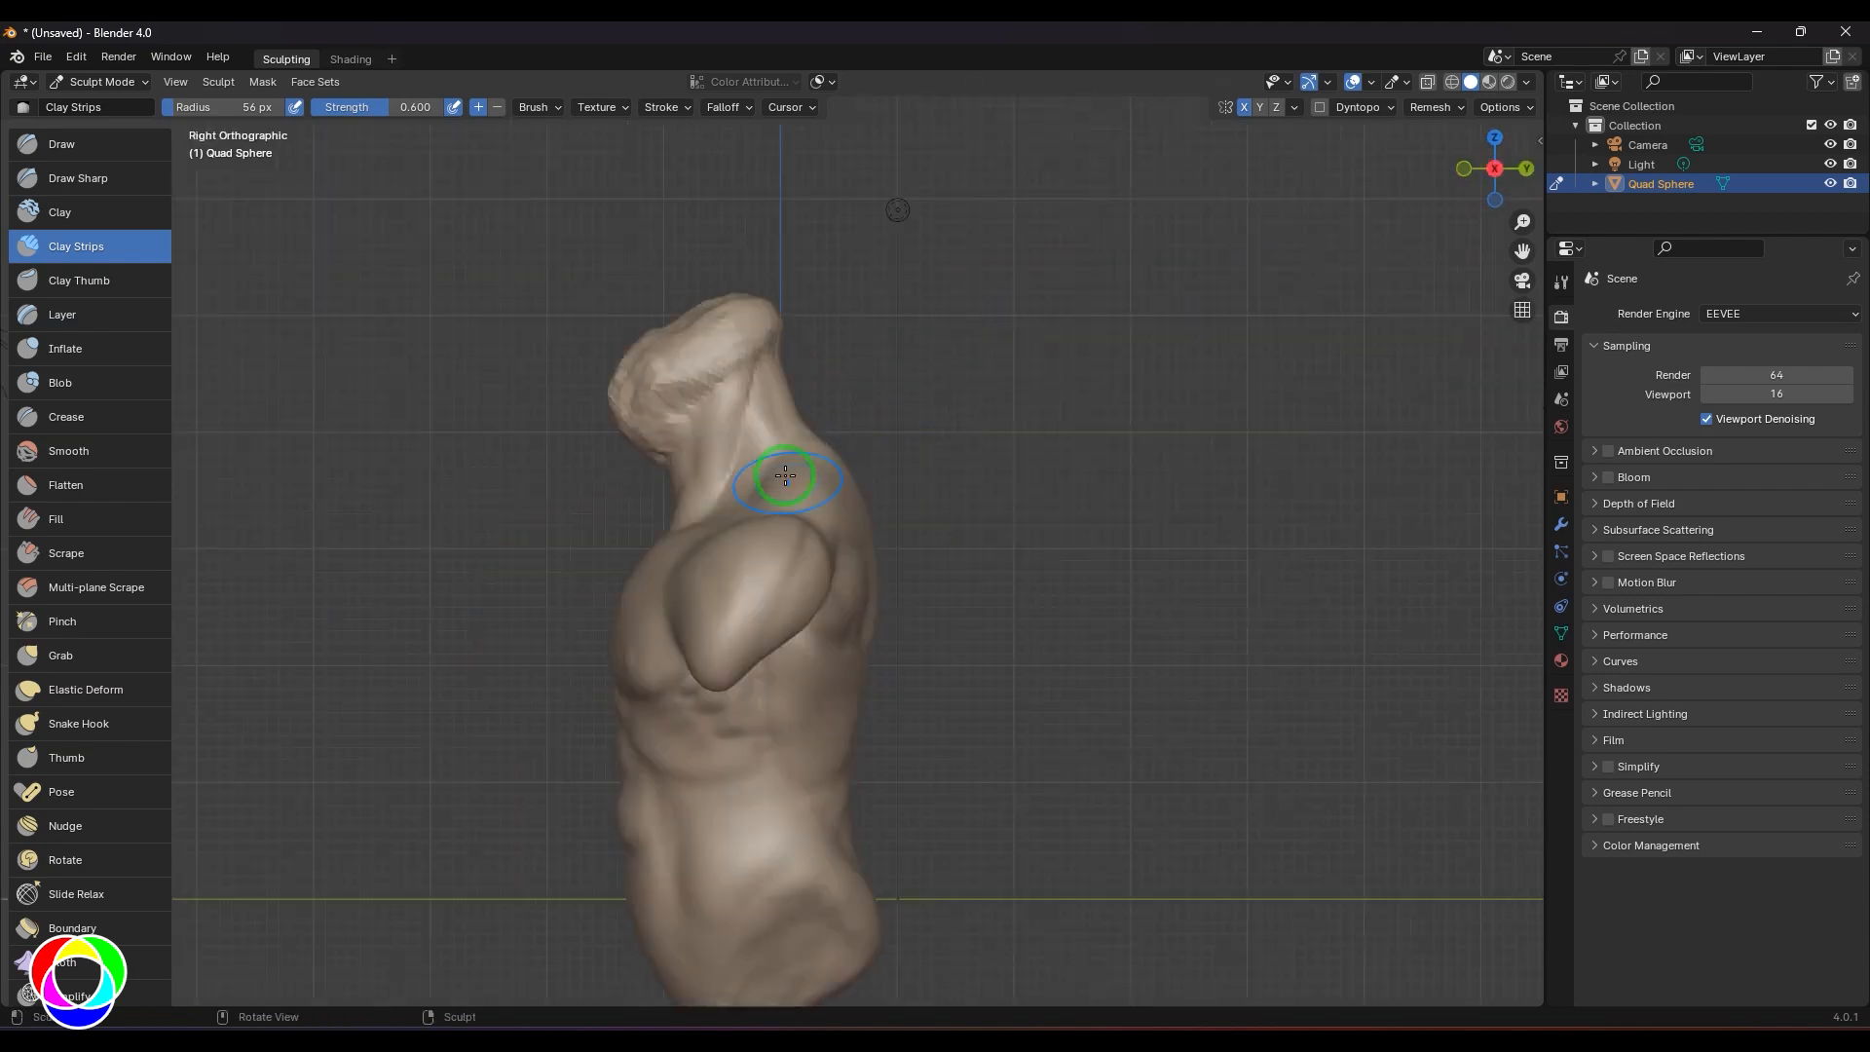
- Build up the jawline and side of the face in the side view using Clay Strips at 27 px radius
key(f)
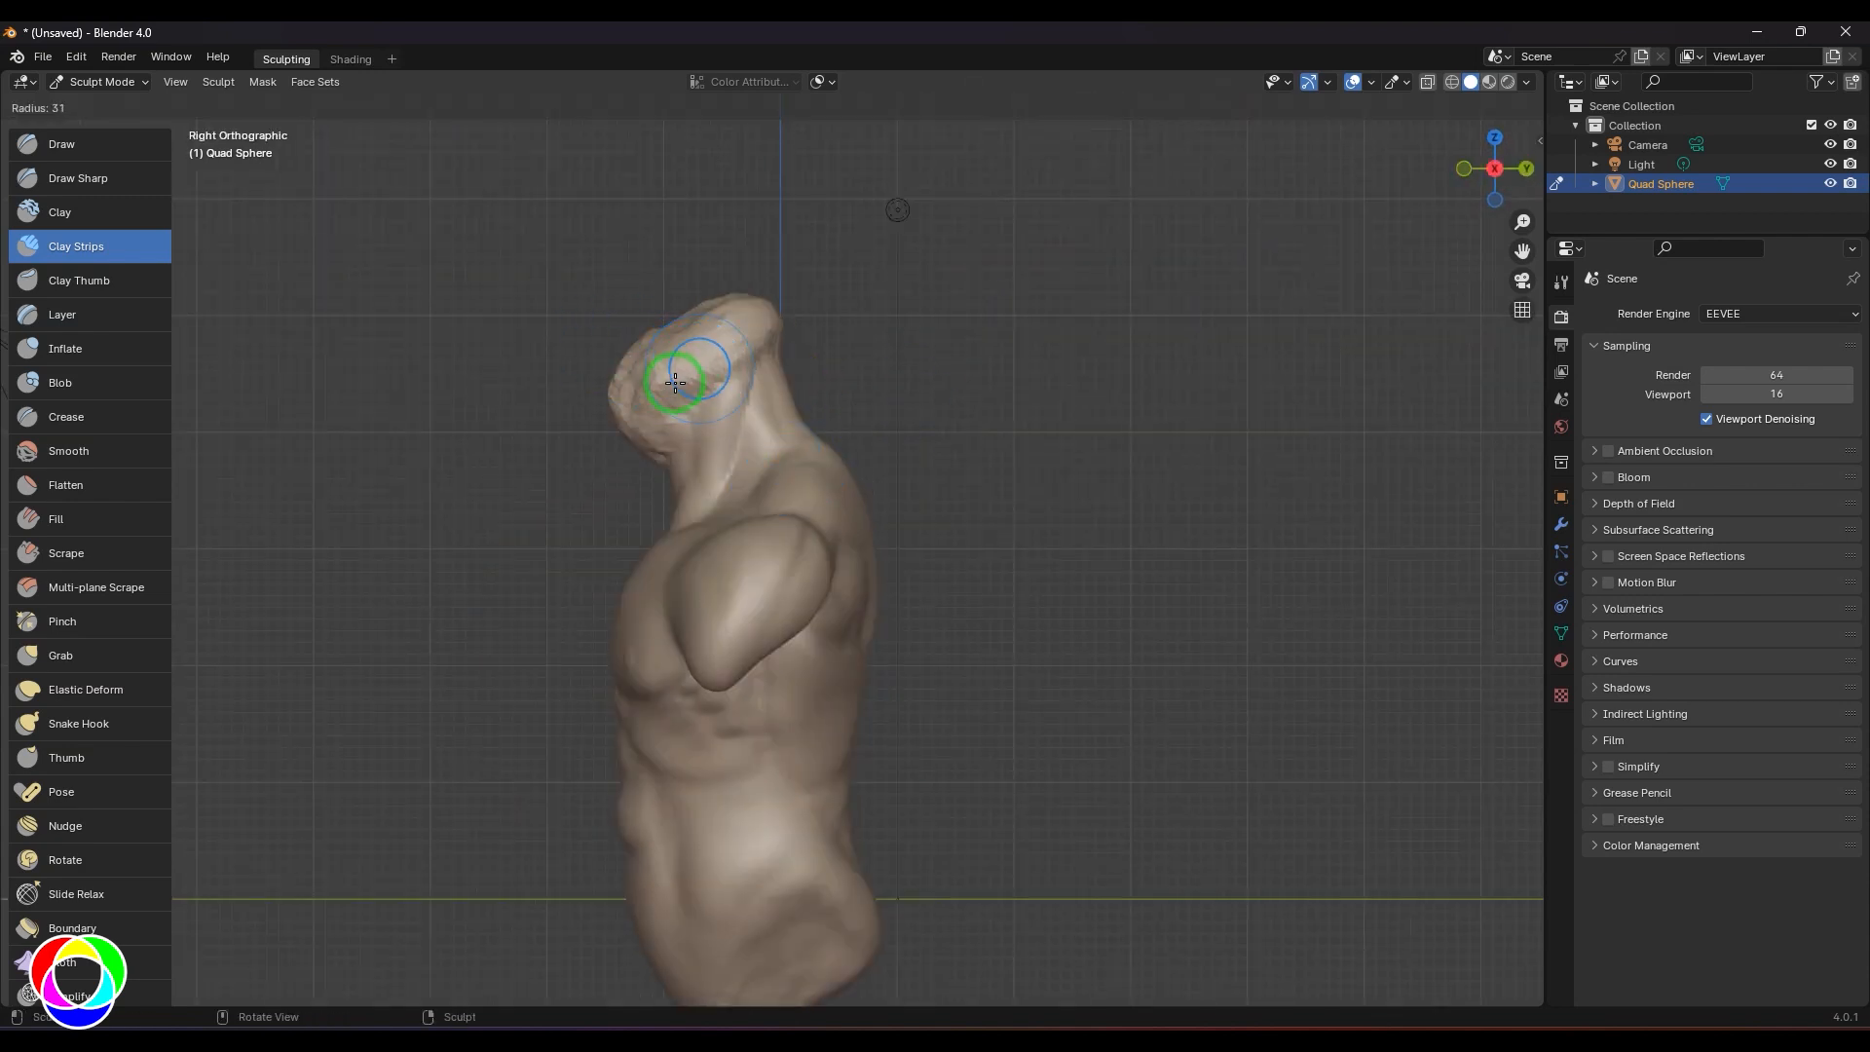
click(676, 402)
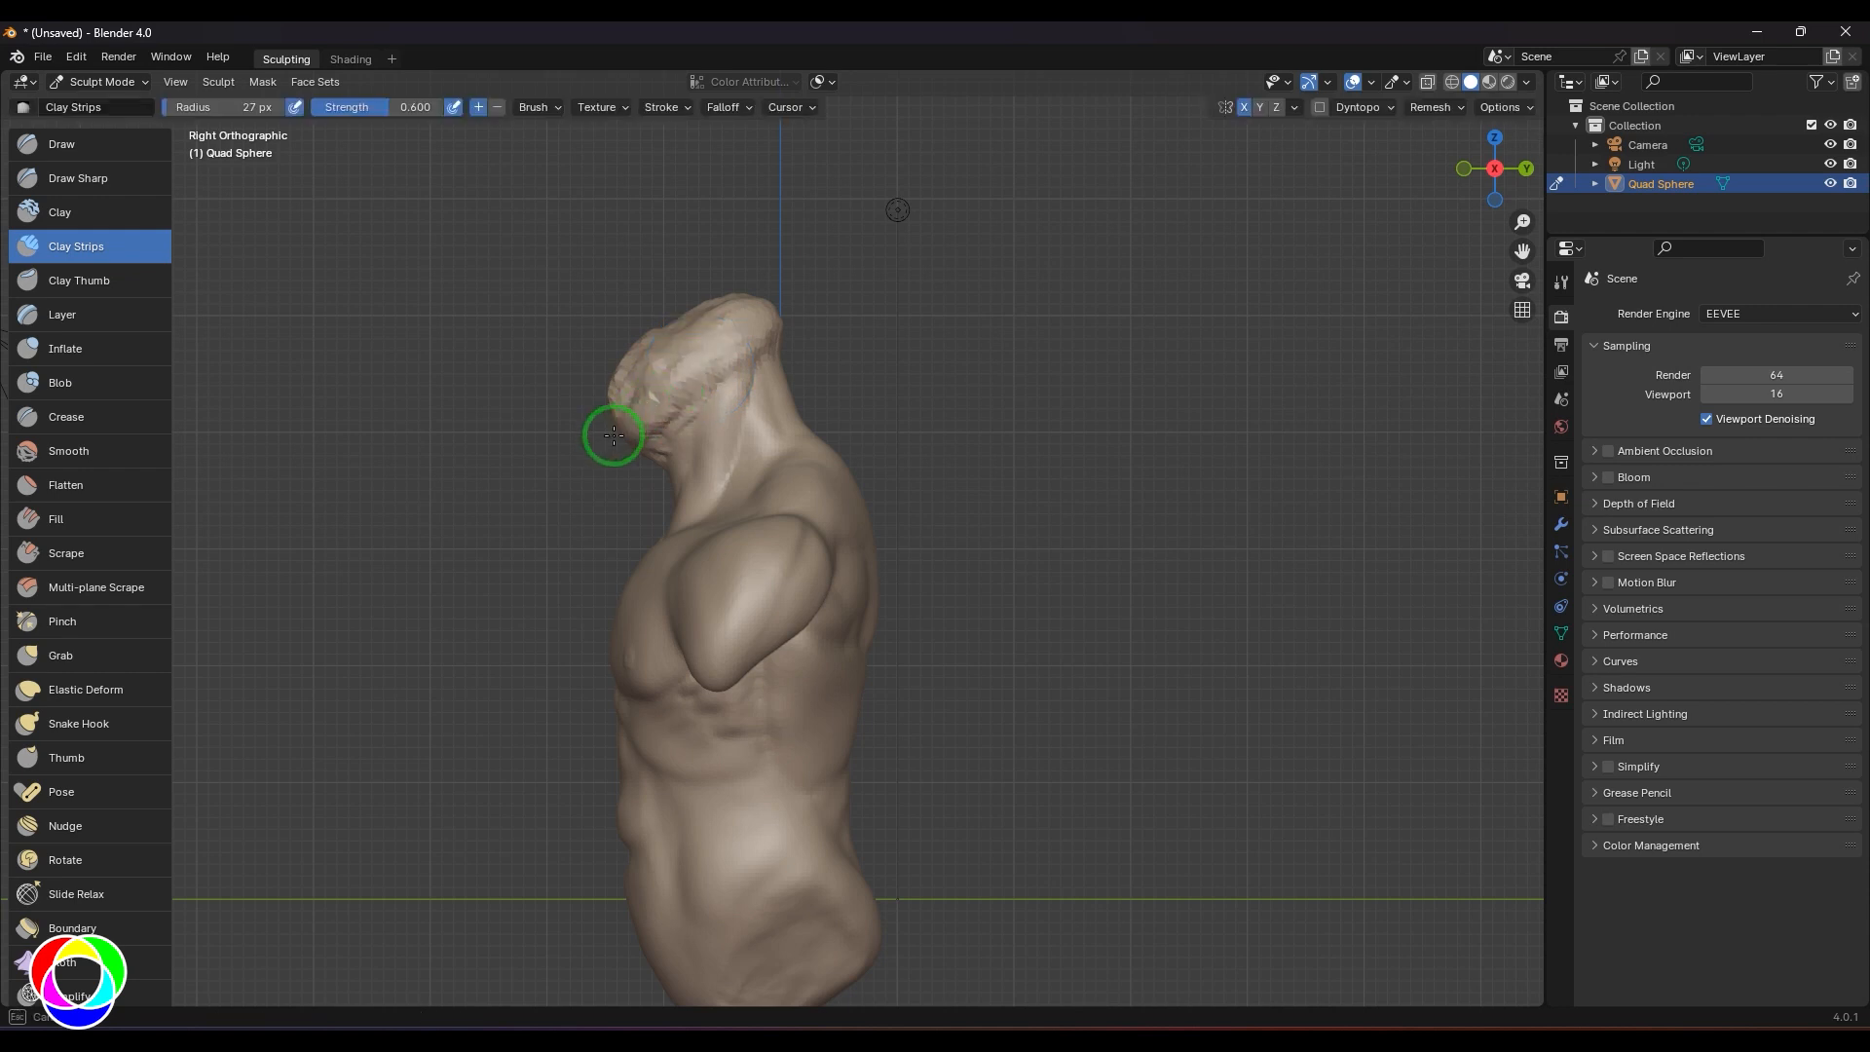
middle_drag(856, 368, 774, 462)
- Widen the rough head with Grab at 125 px radius and smooth the face surface
key(g)
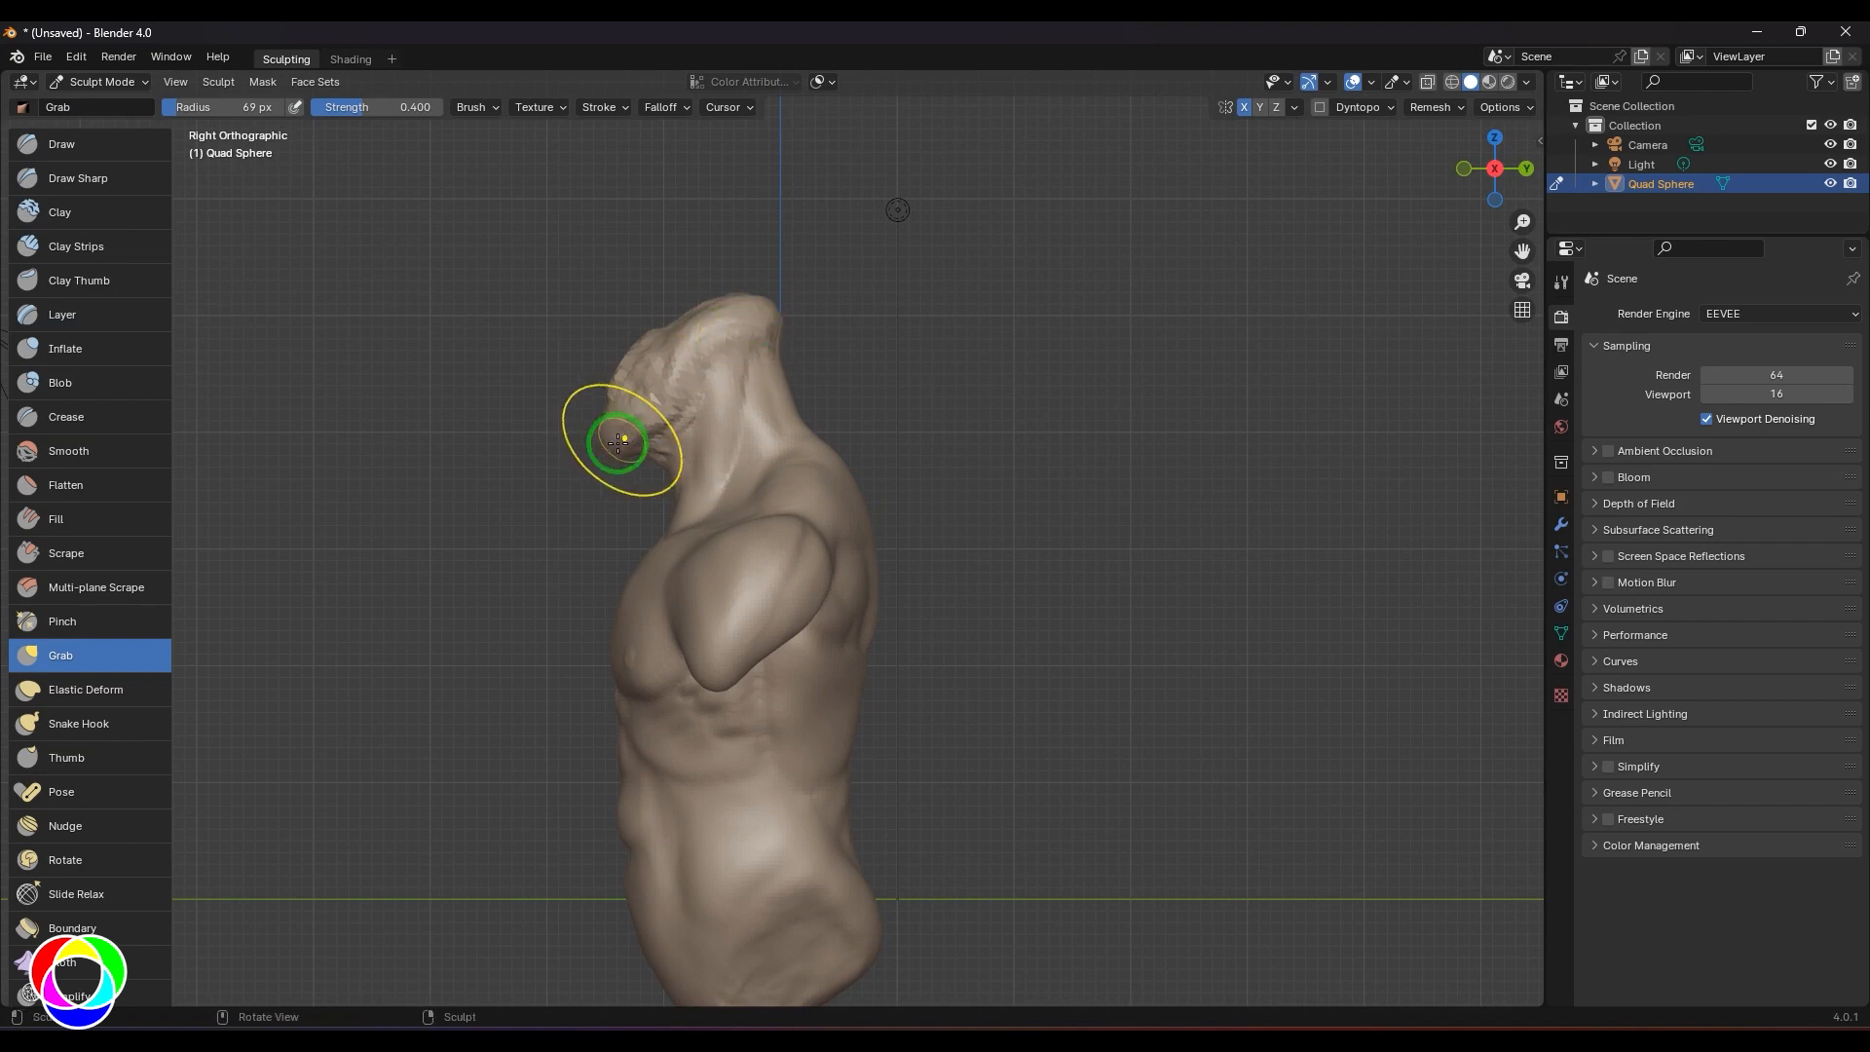
middle_drag(1023, 334, 1185, 448)
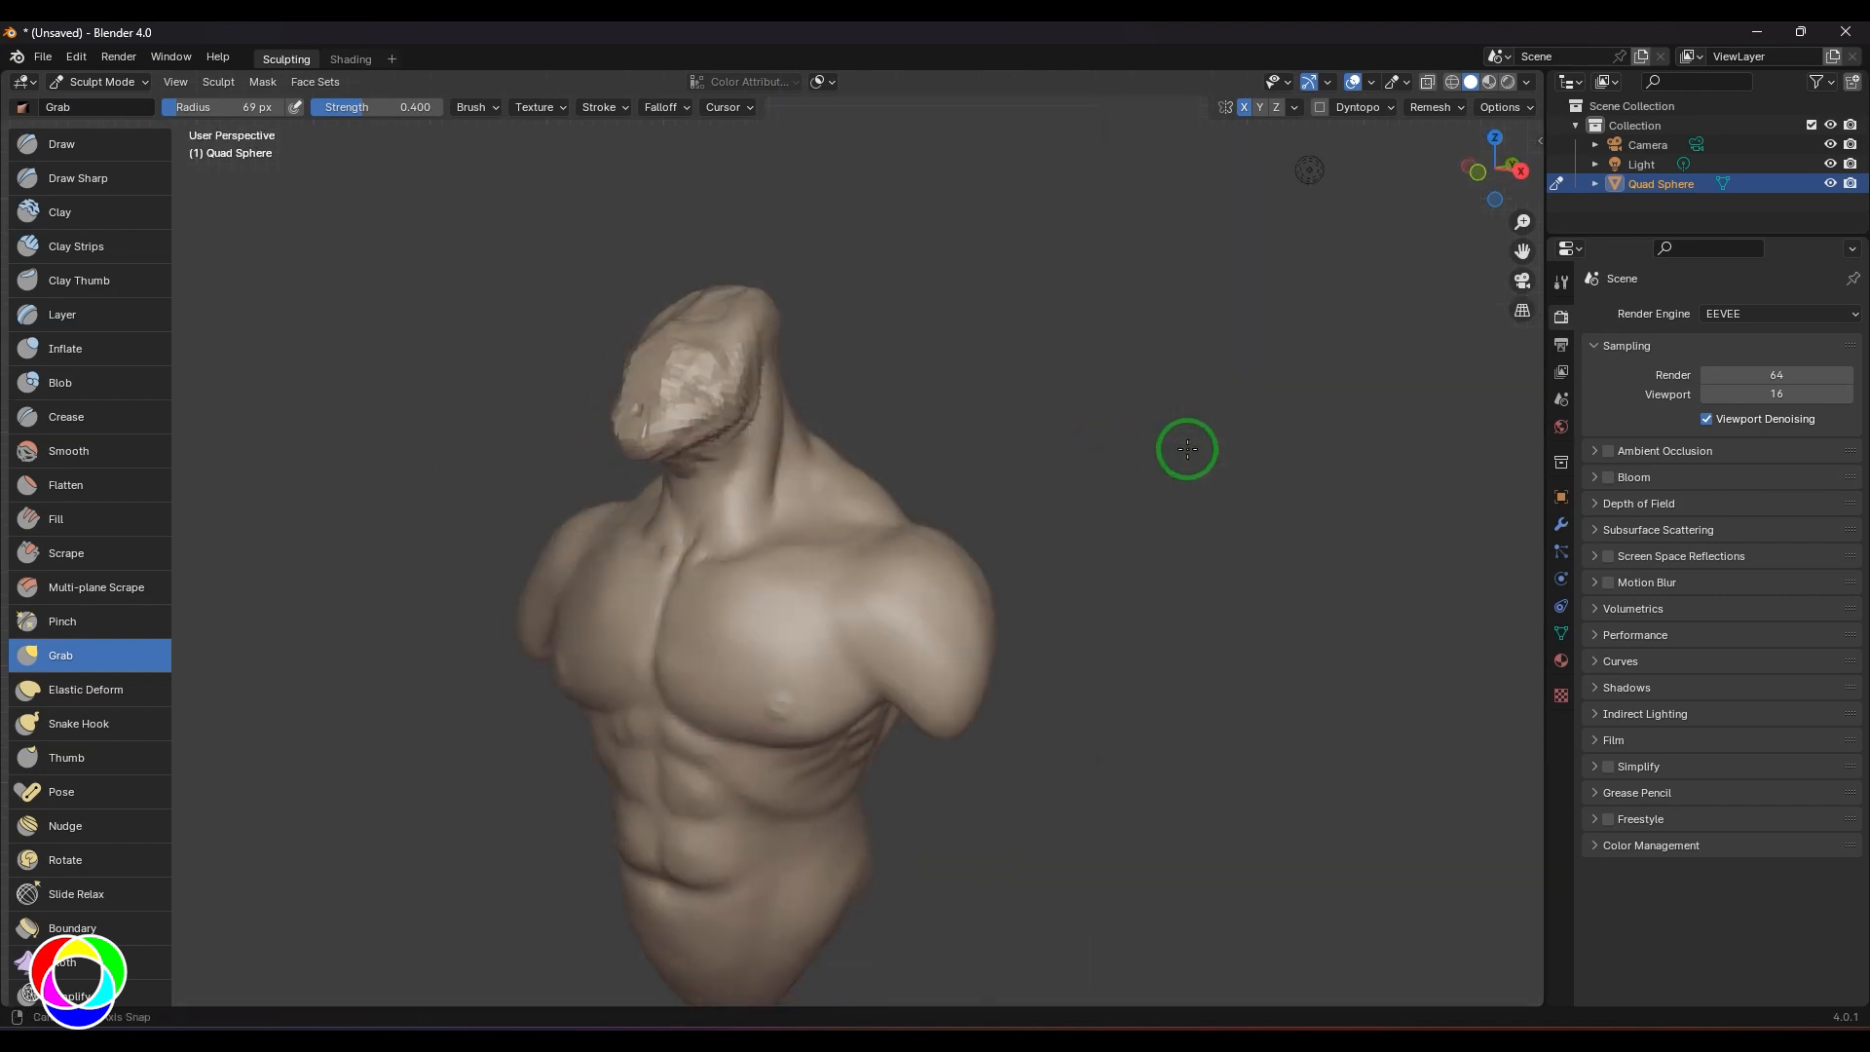
drag(785, 313, 864, 312)
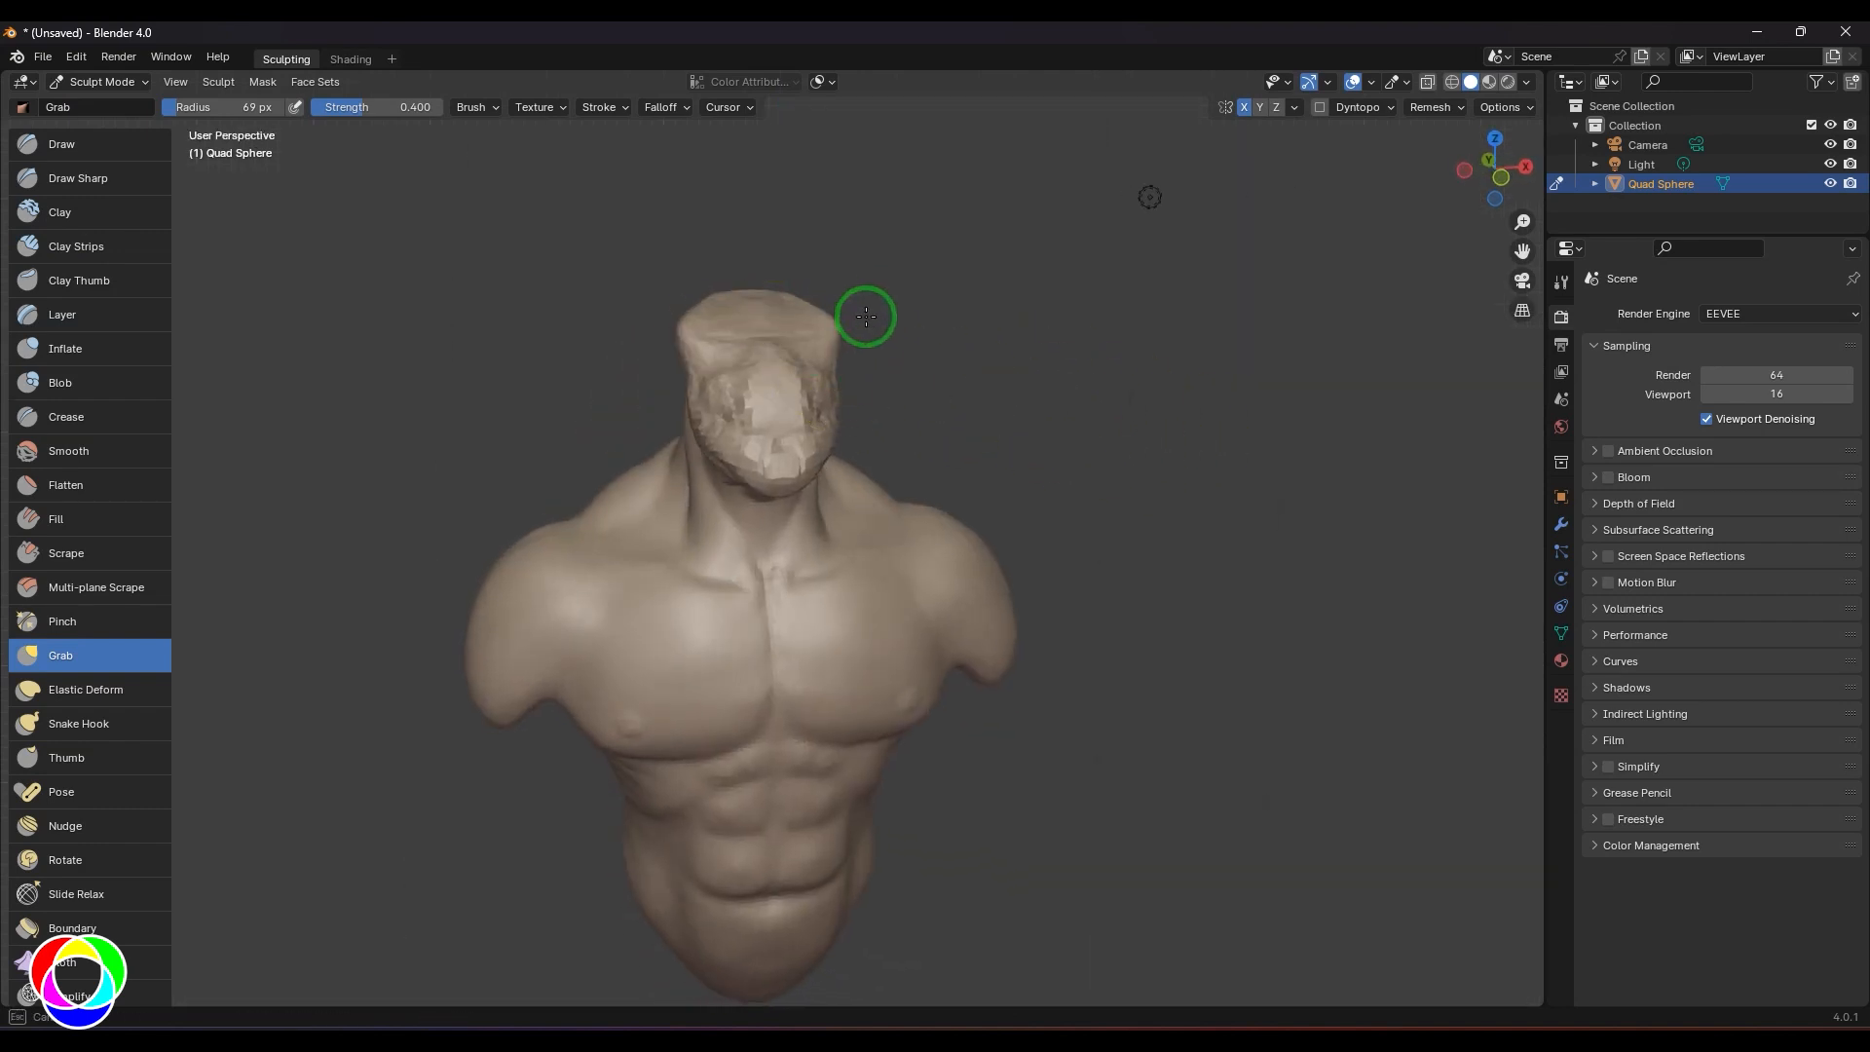
key(z)
key(ctrl+z)
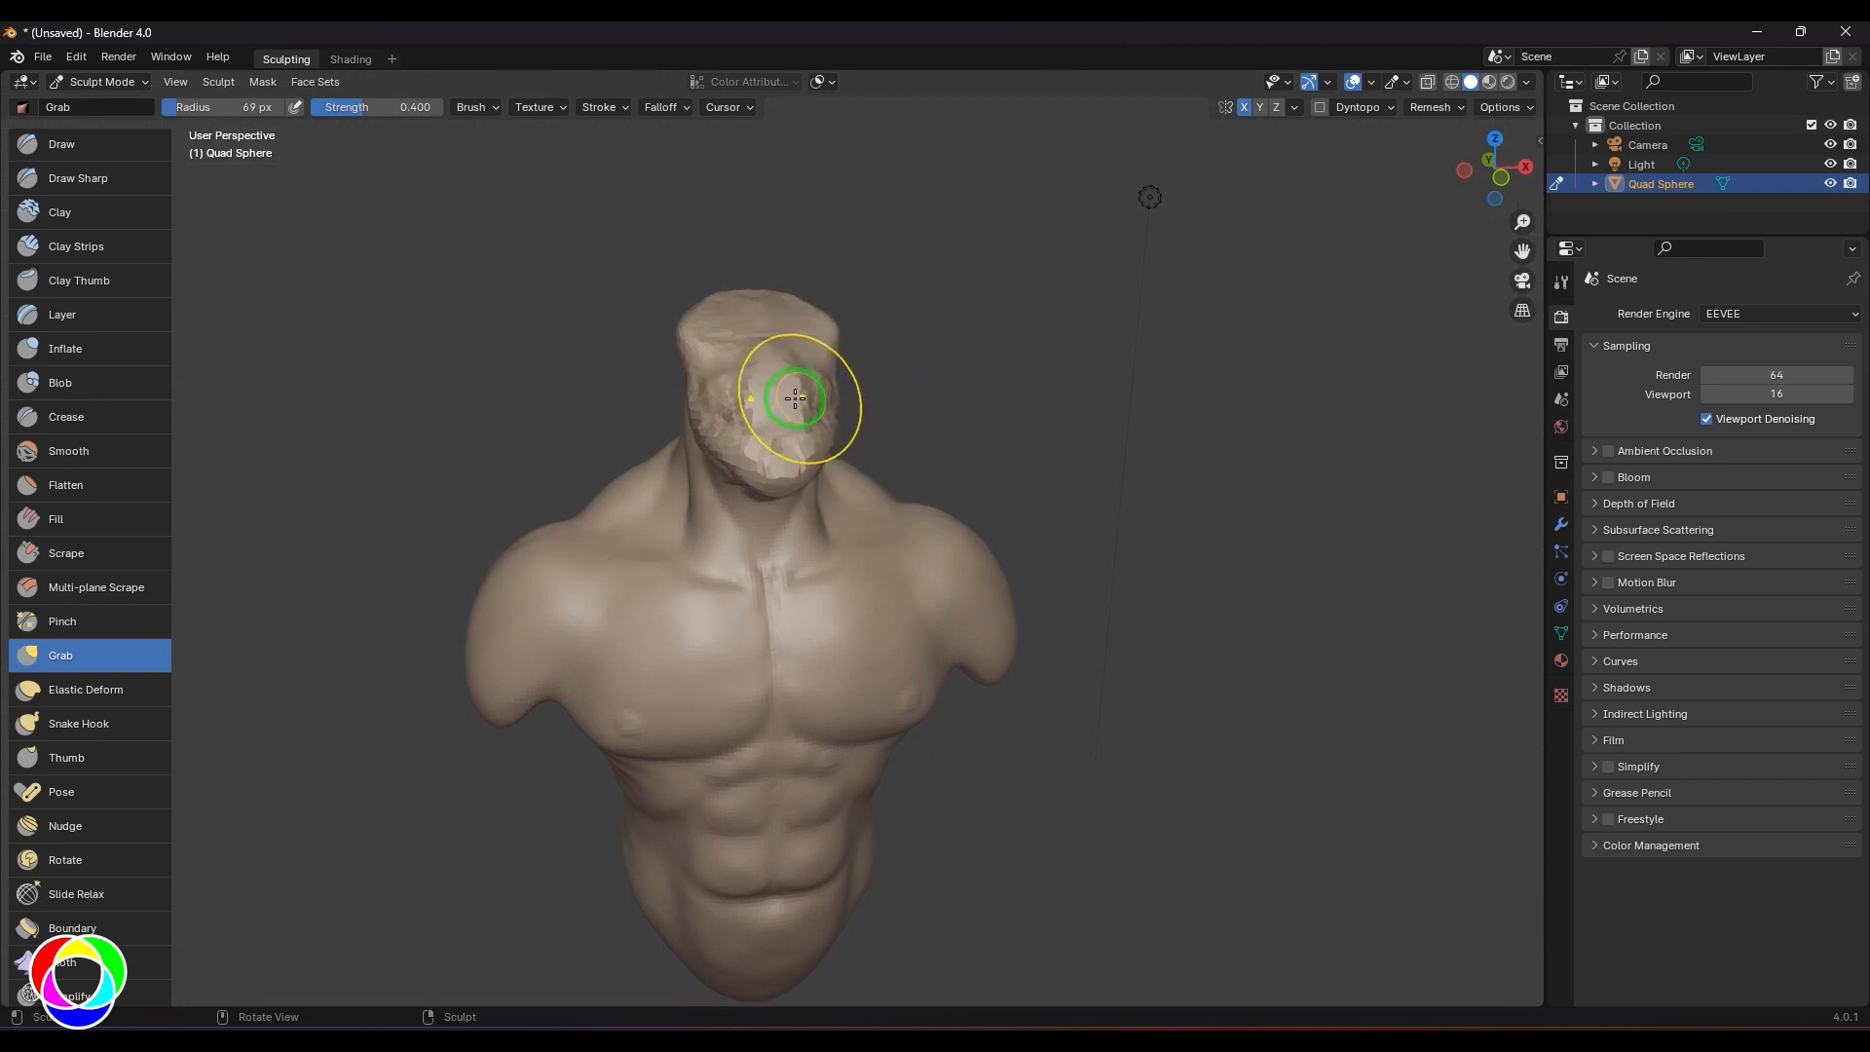
key(f)
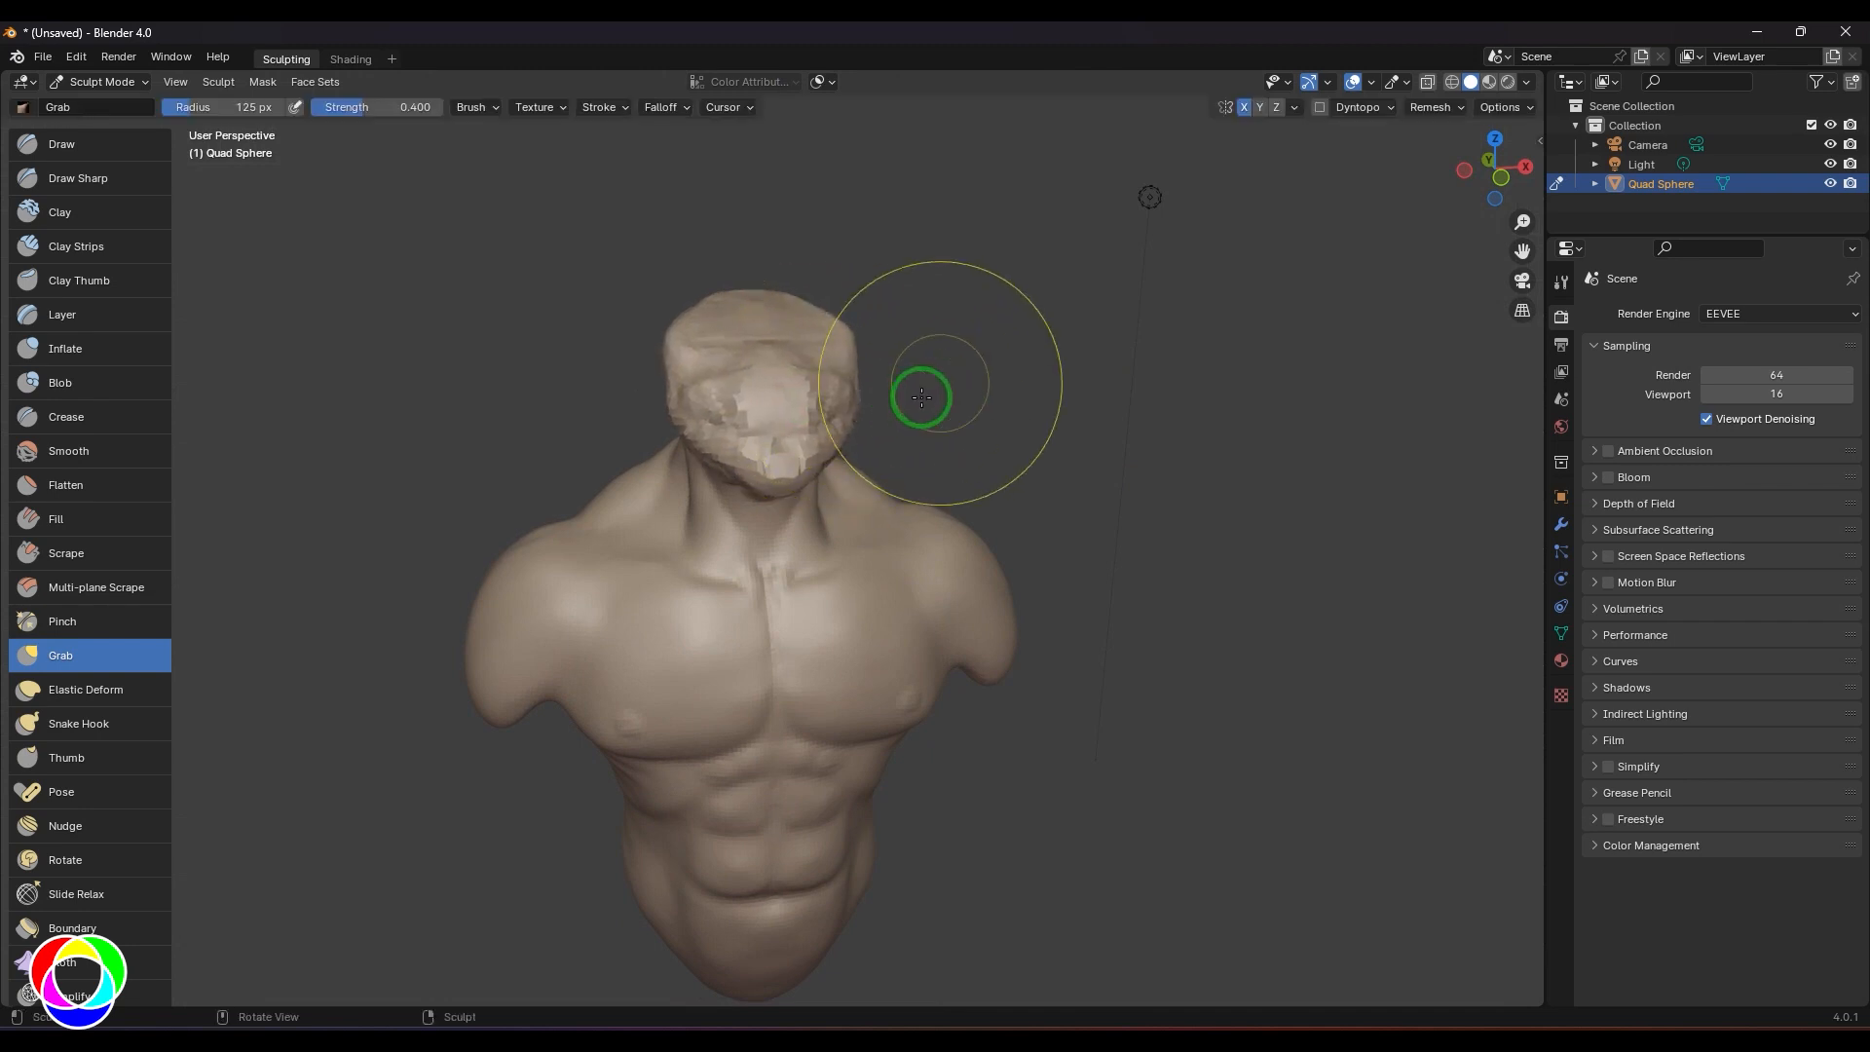
shift+drag(781, 430, 801, 421)
mouse_move(1058, 394)
middle_down()
mouse_move(844, 331)
mouse_move(774, 336)
middle_up()
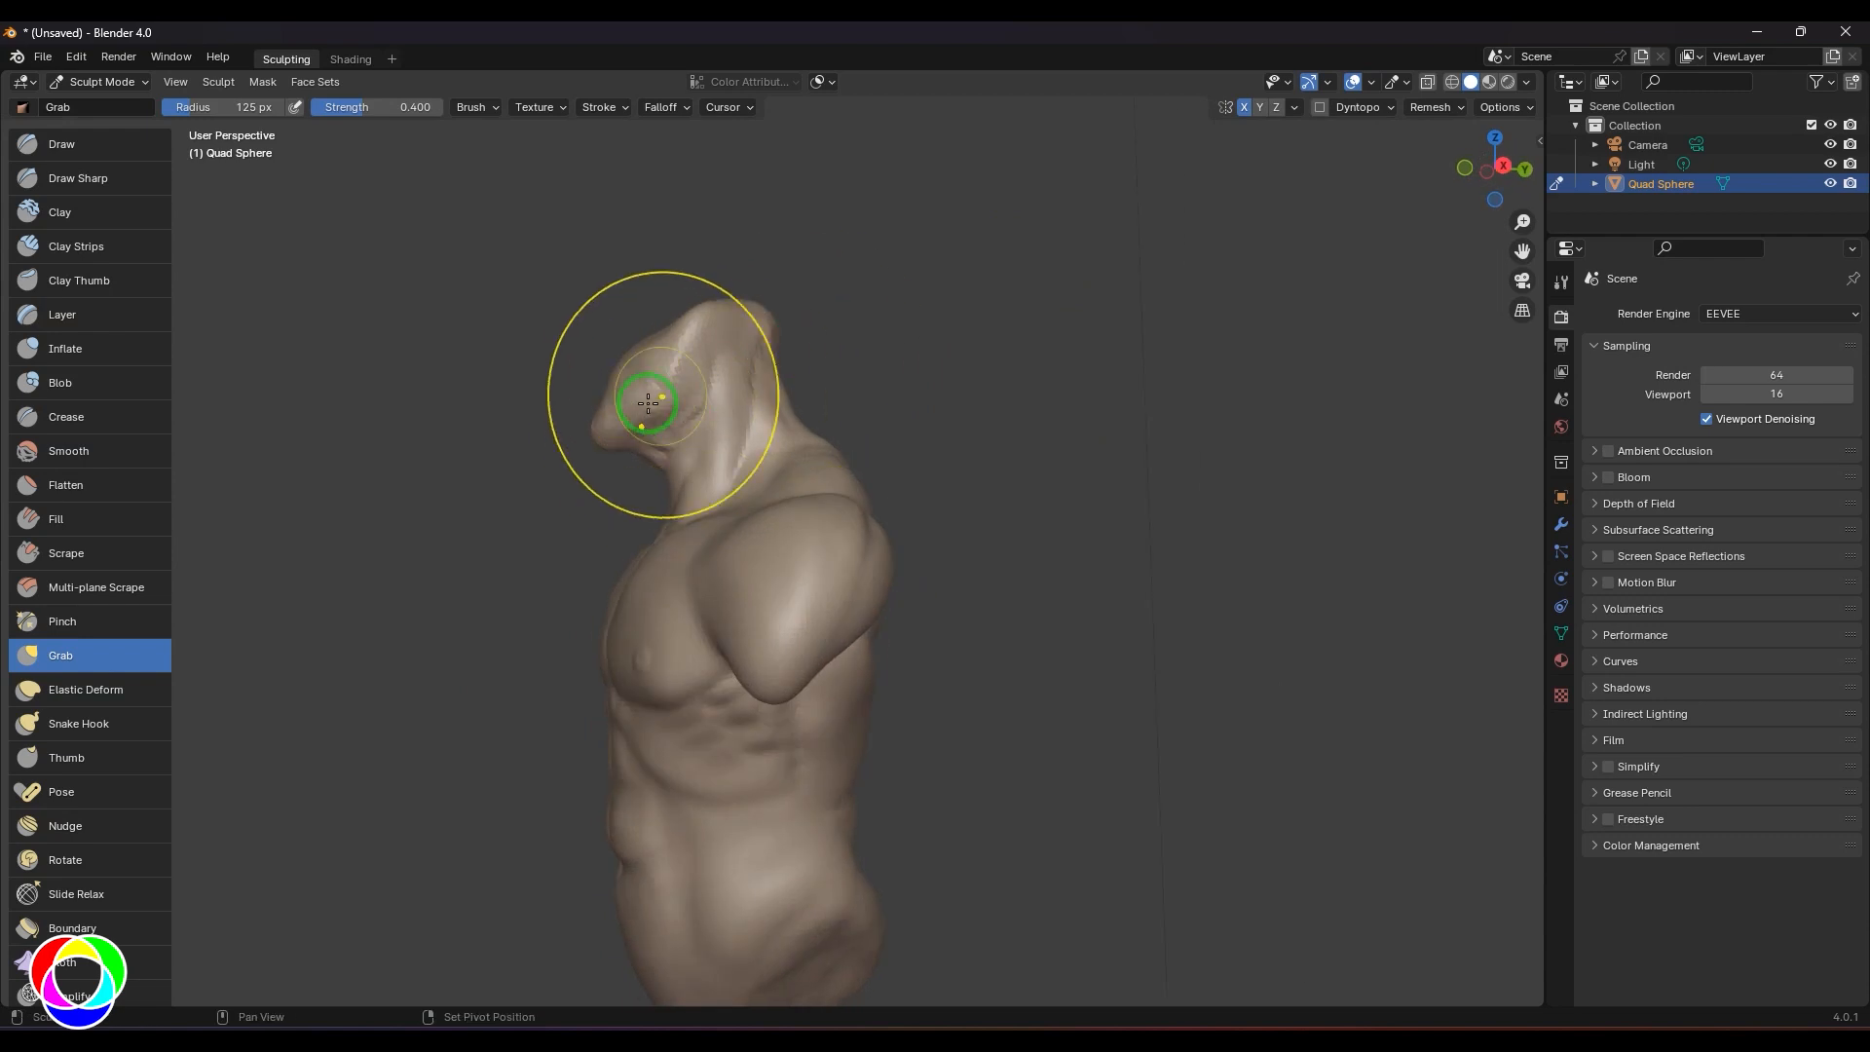
- Examine the sculpted torso, neck and head from the back, side and front
middle_drag(985, 301, 776, 363)
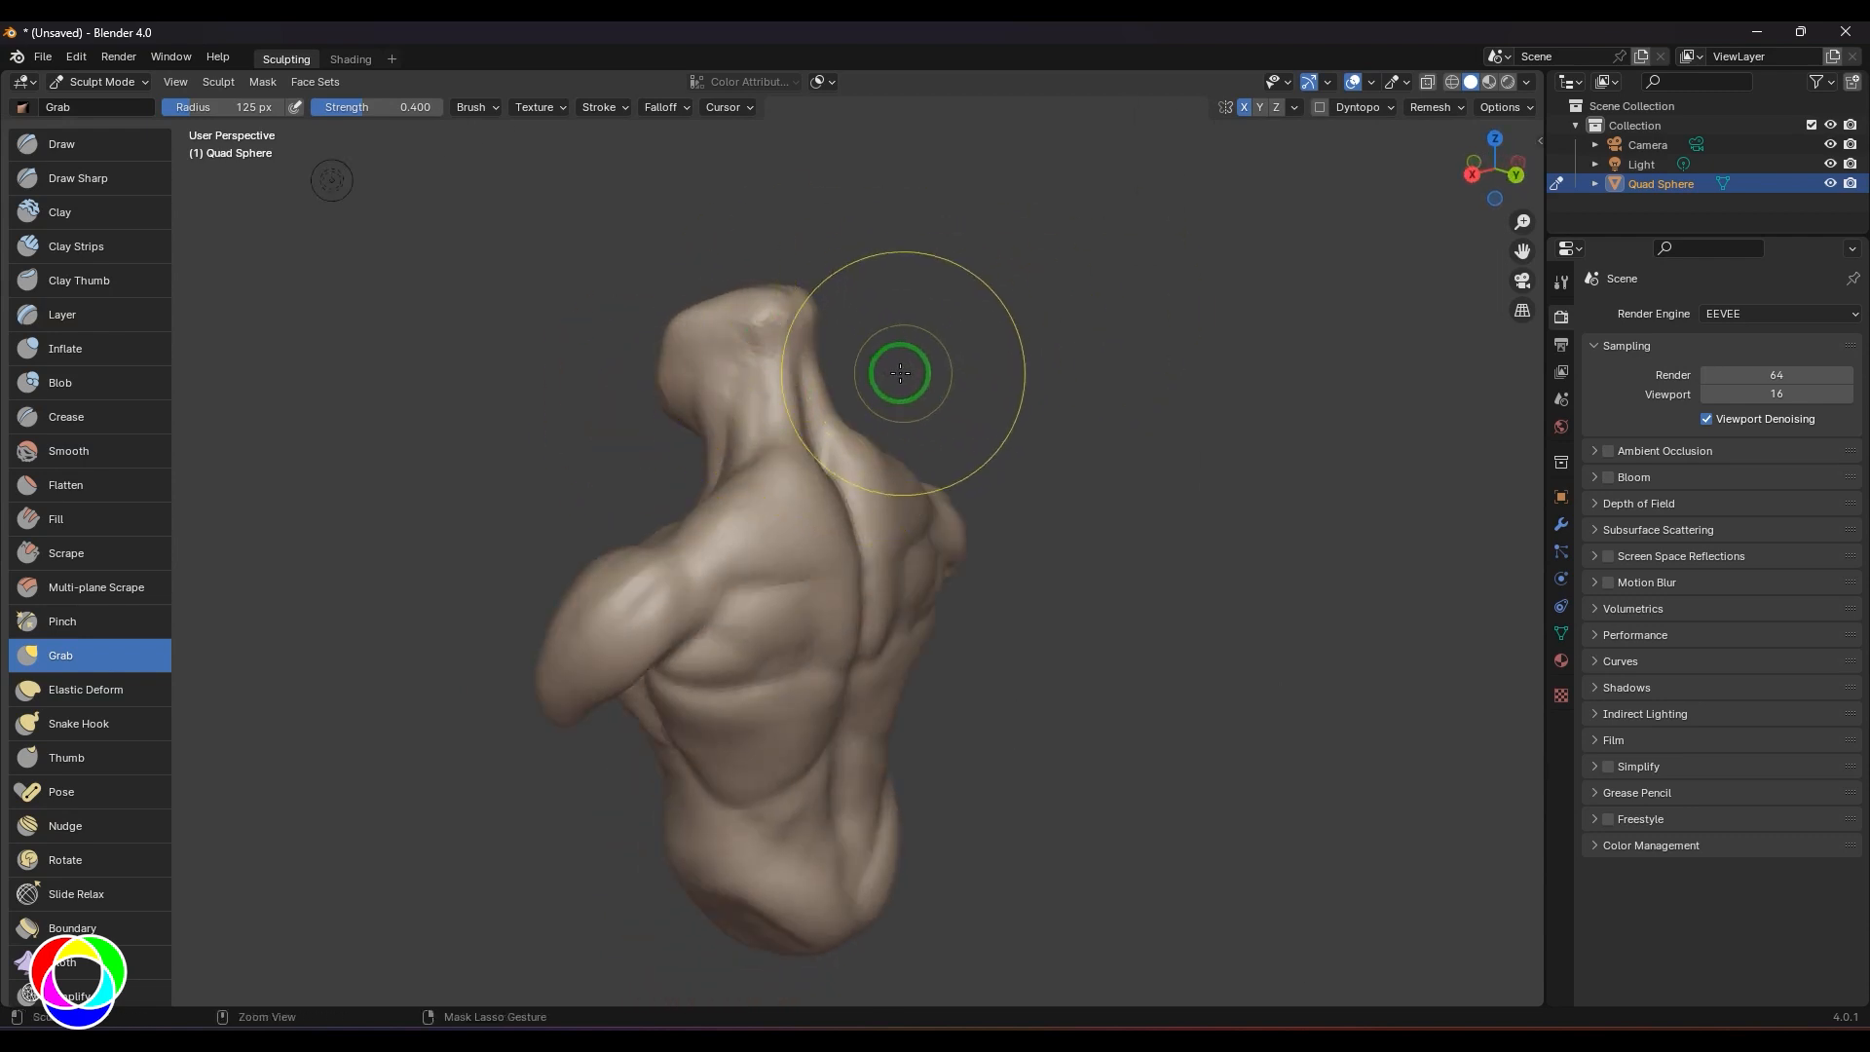
middle_drag(1052, 376, 1248, 360)
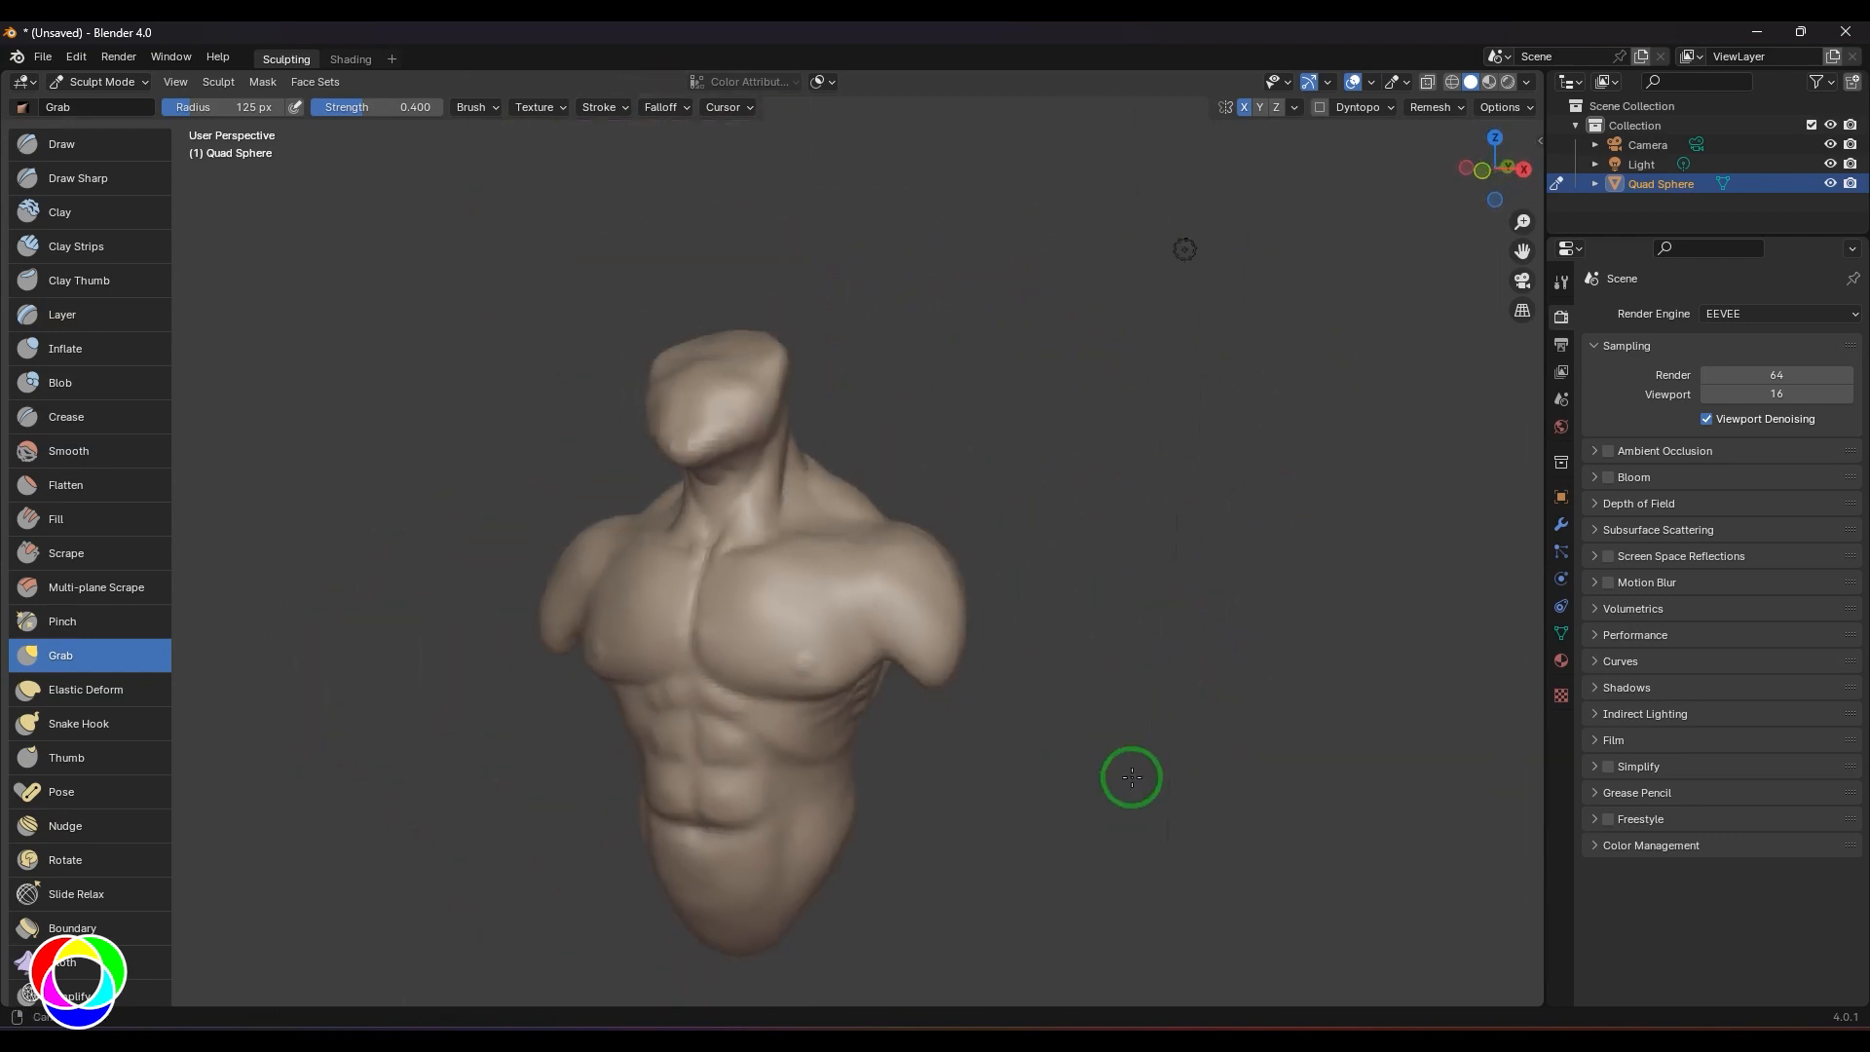
mouse_move(1028, 773)
middle_down()
mouse_move(1181, 701)
mouse_move(636, 770)
mouse_move(710, 718)
mouse_move(1098, 663)
mouse_move(1014, 735)
mouse_move(950, 703)
middle_up()
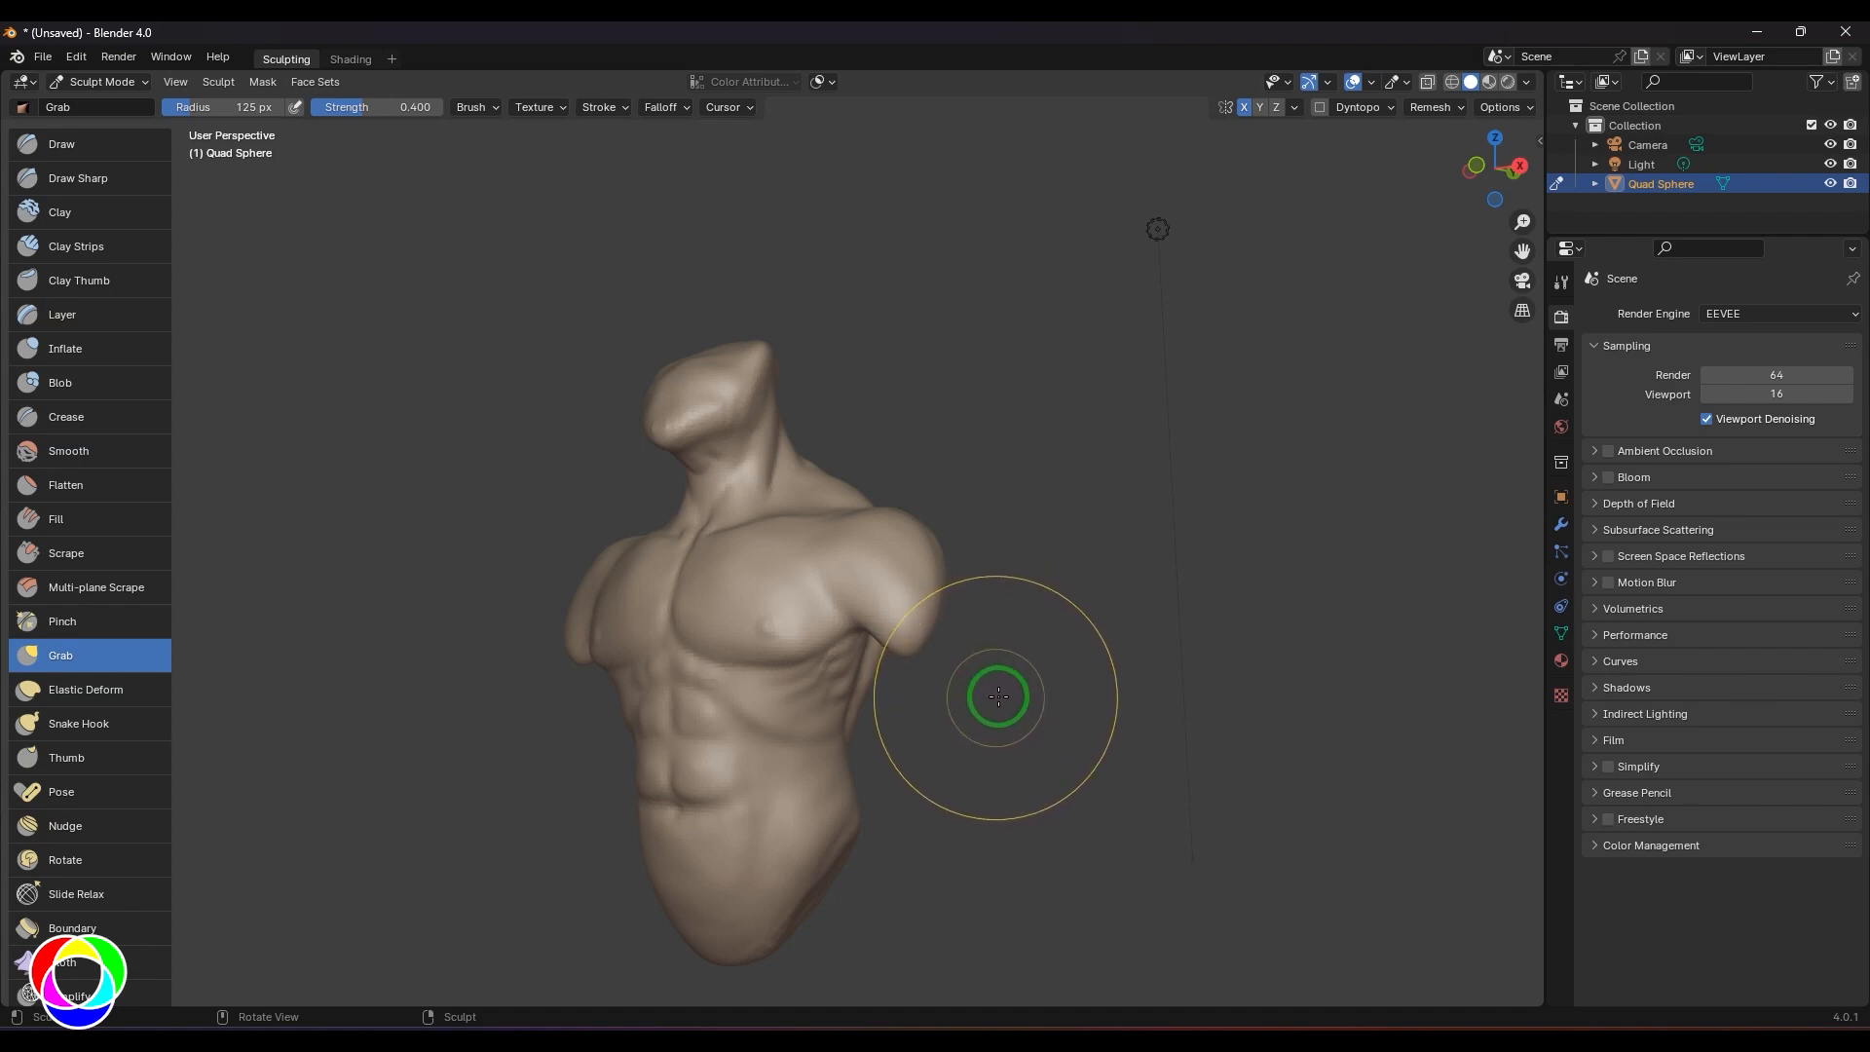
mouse_move(1027, 722)
middle_down()
mouse_move(1052, 722)
mouse_move(1014, 659)
mouse_move(1043, 715)
middle_up()
ctrl+alt+drag(1043, 716, 1017, 650)
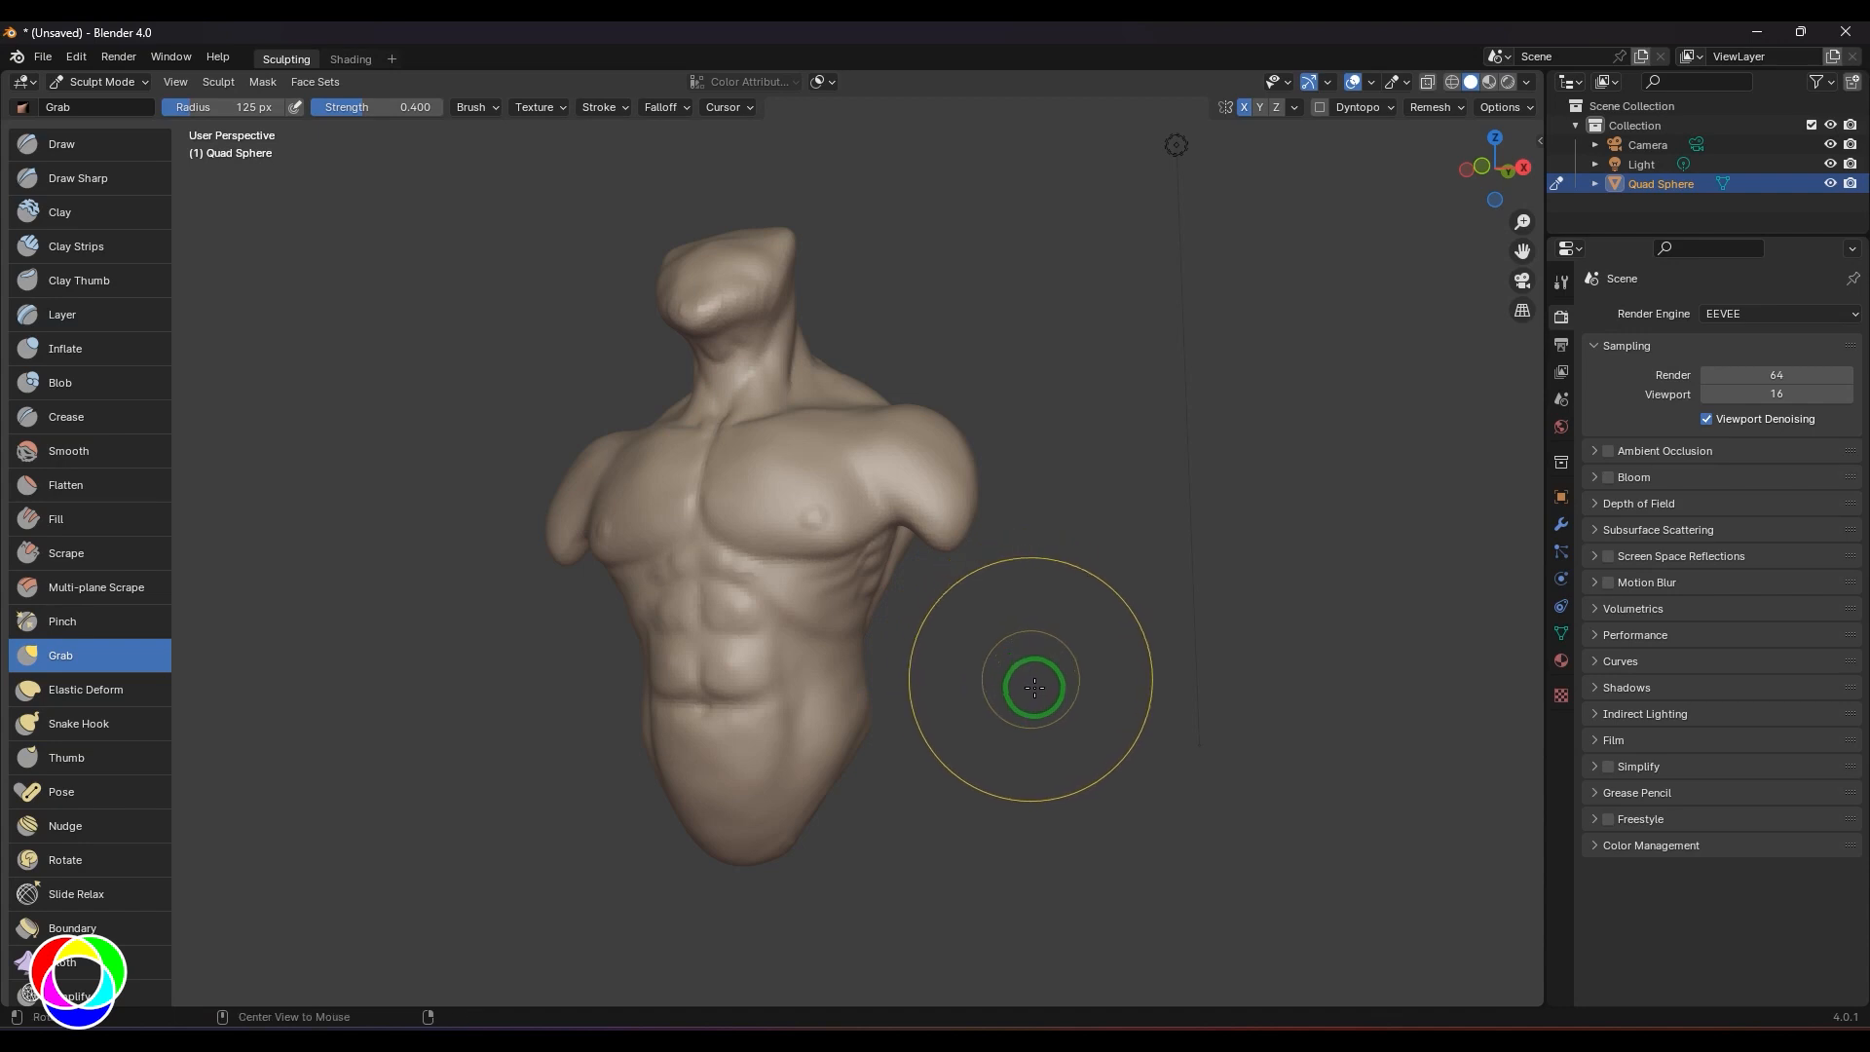
mouse_move(1034, 688)
middle_down()
mouse_move(1168, 693)
mouse_move(1032, 665)
middle_up()
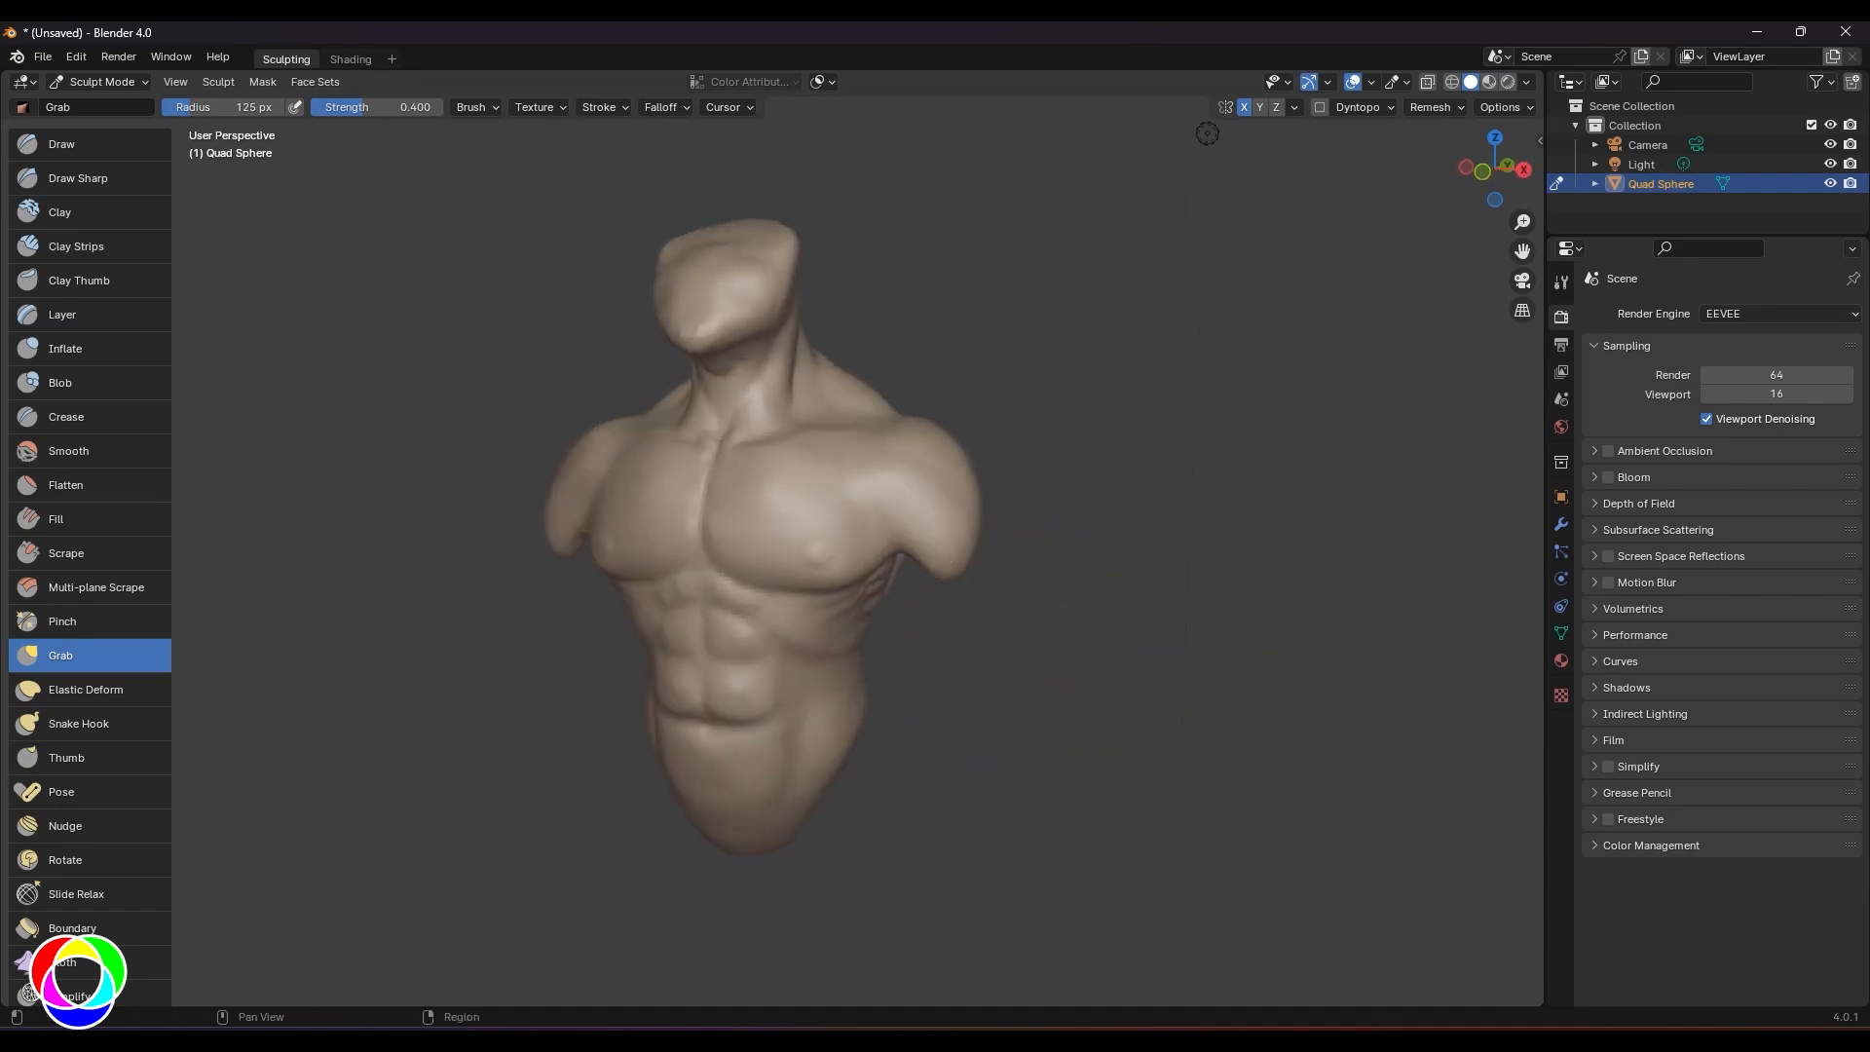